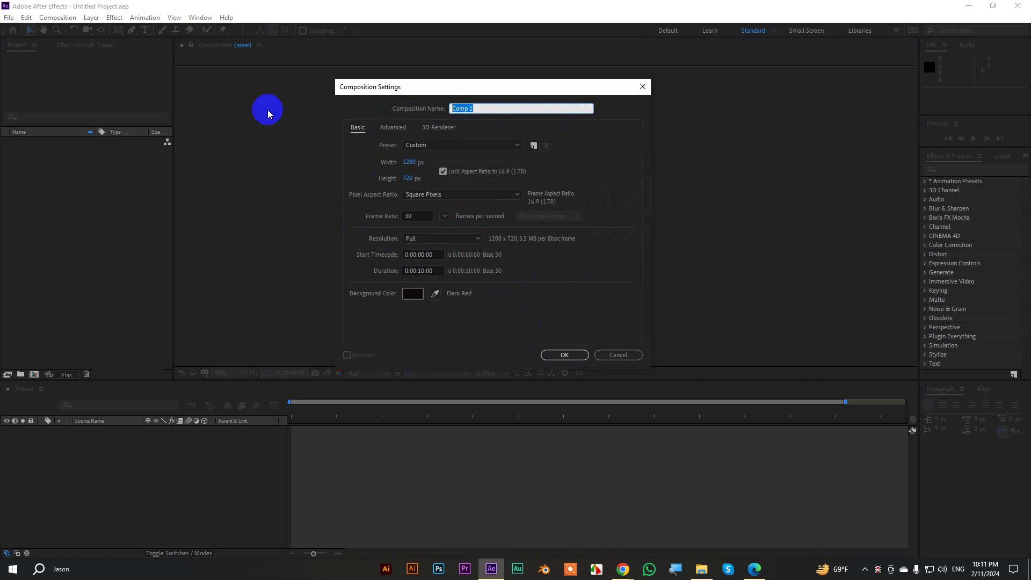
Name the composition 'Lower Third': 1280×720, 30 fps, 10 s, dark red background.
text(Lower Third)
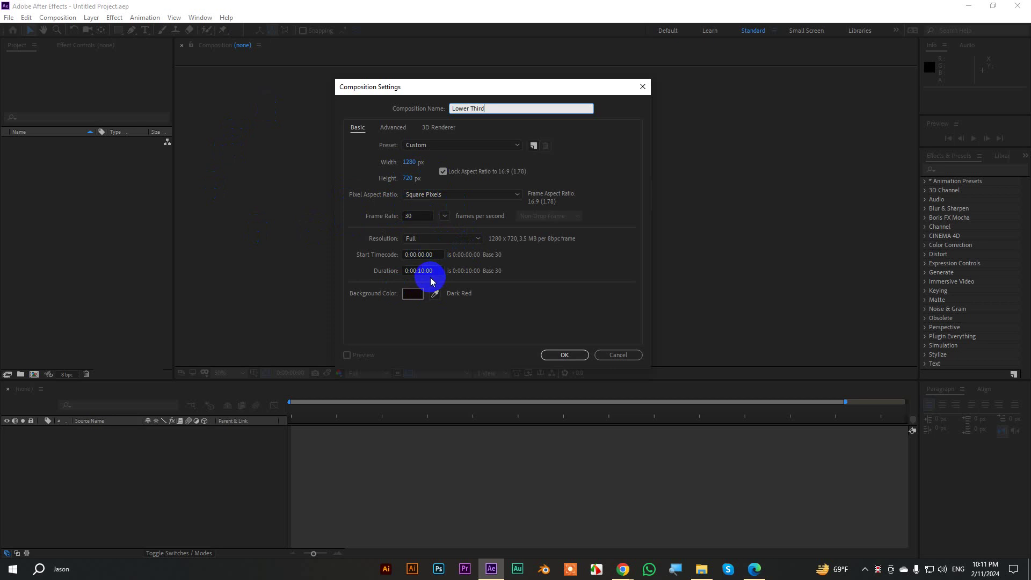
click(558, 355)
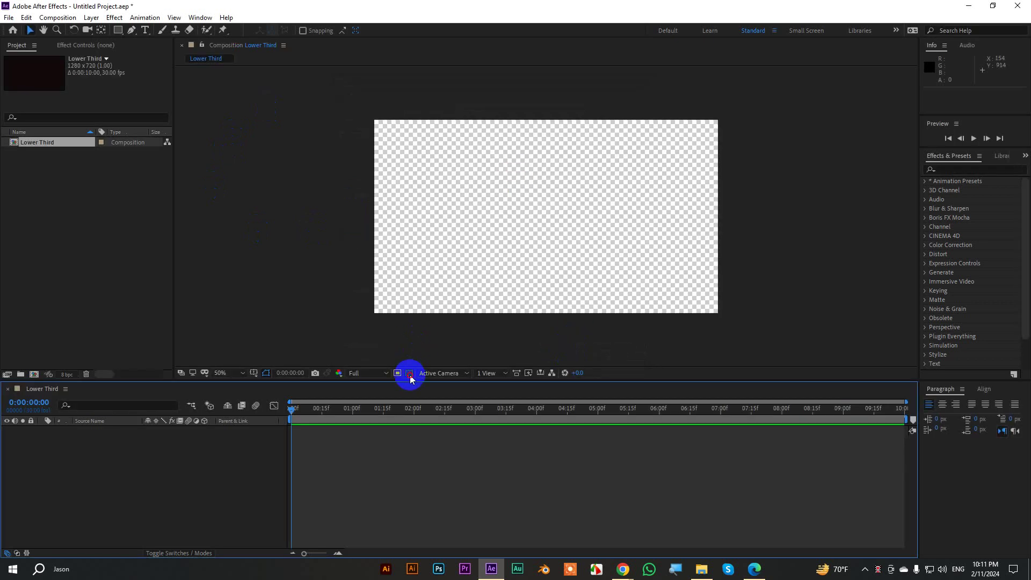
Turn off the transparency grid and fit the whole composition in the viewer.
click(409, 372)
scroll(538, 239, up, 2)
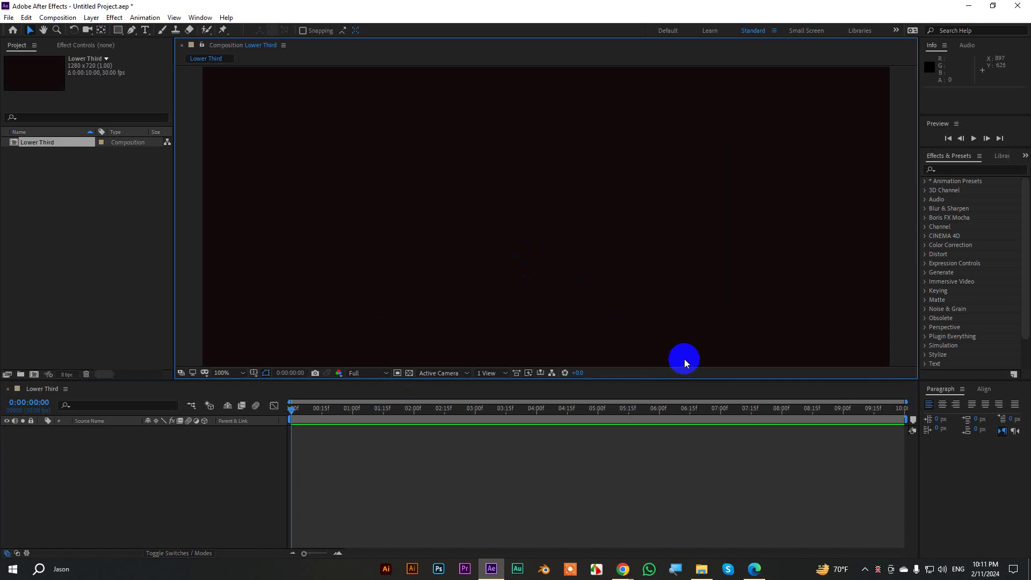
key(shift+slash)
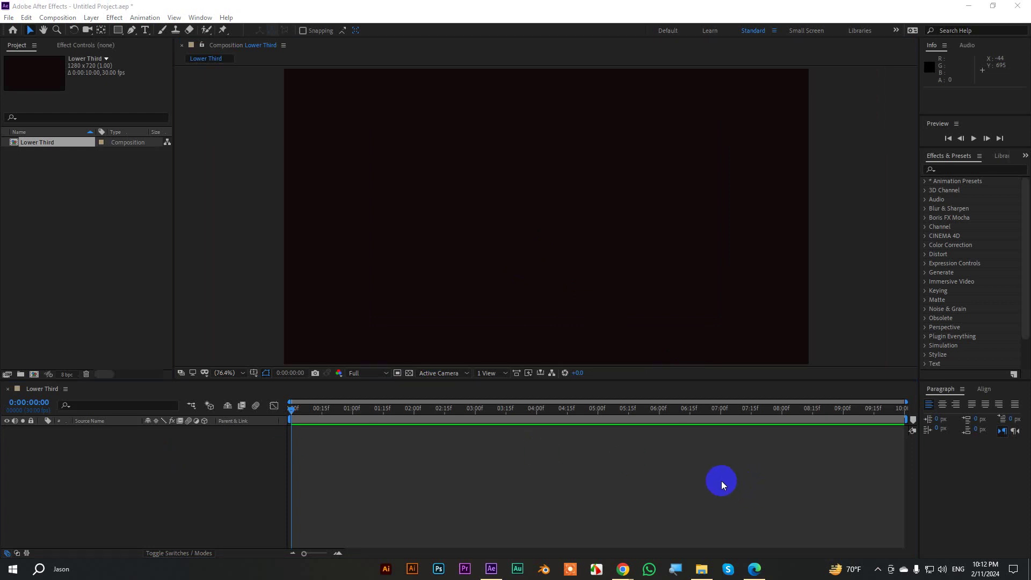
Import the pexels photo from File Explorer and add it to the Lower Third timeline.
click(699, 569)
drag(579, 105, 45, 228)
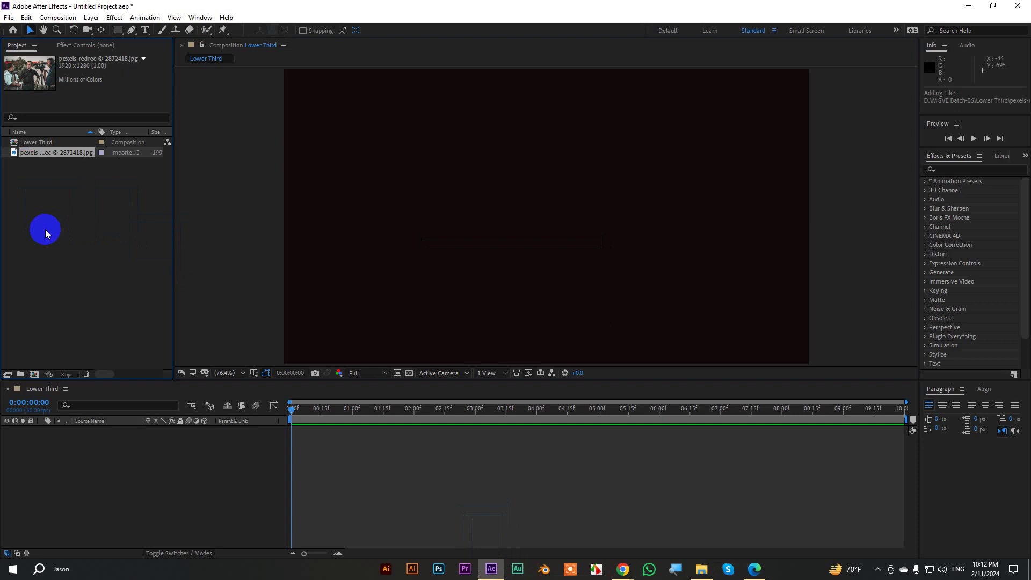
drag(33, 153, 81, 443)
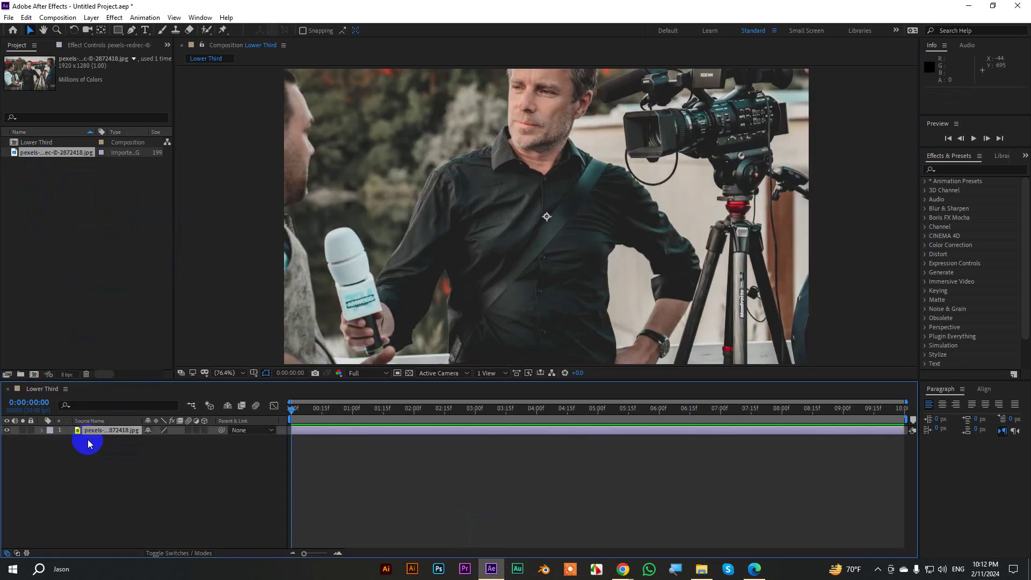
scroll(563, 180, down, 4)
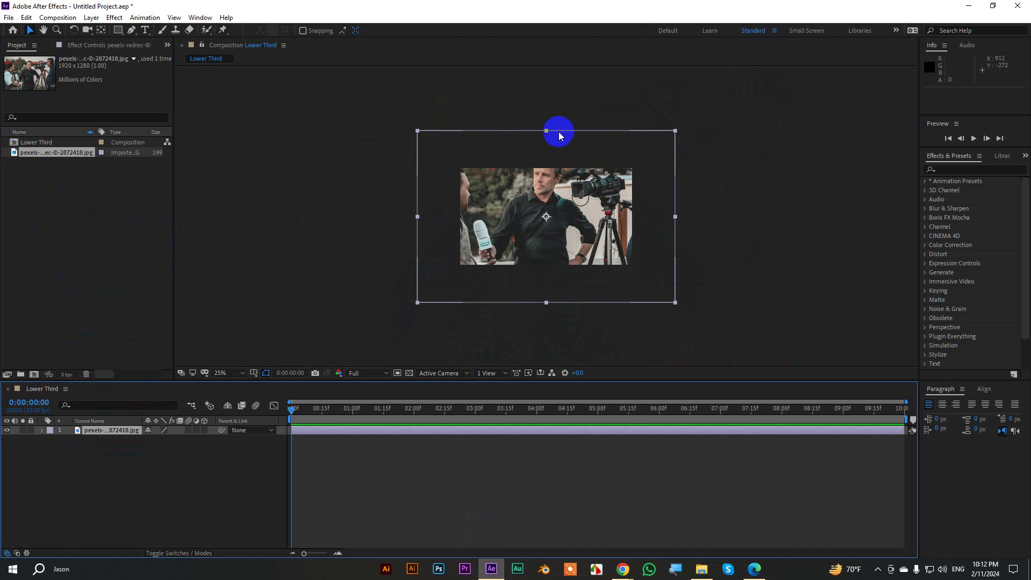
Scale the photo layer to fill the frame with Transform > Fit to Comp.
right_click(106, 429)
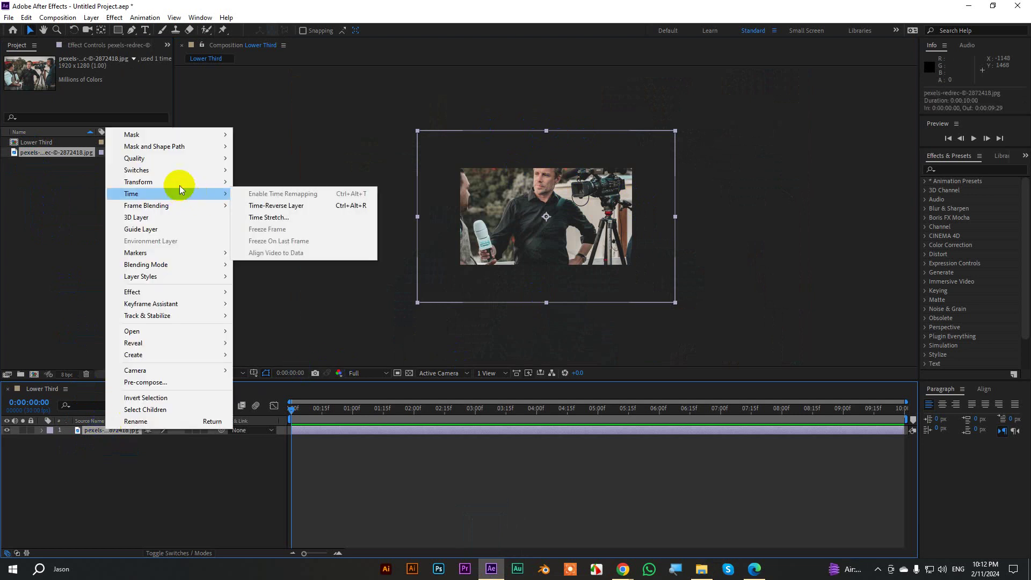
mouse_move(179, 184)
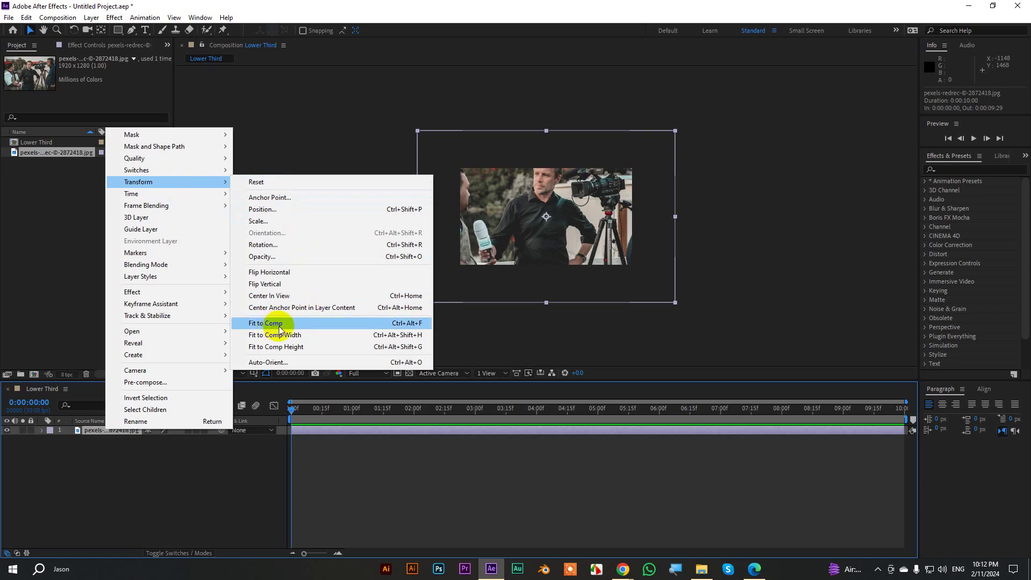
click(424, 325)
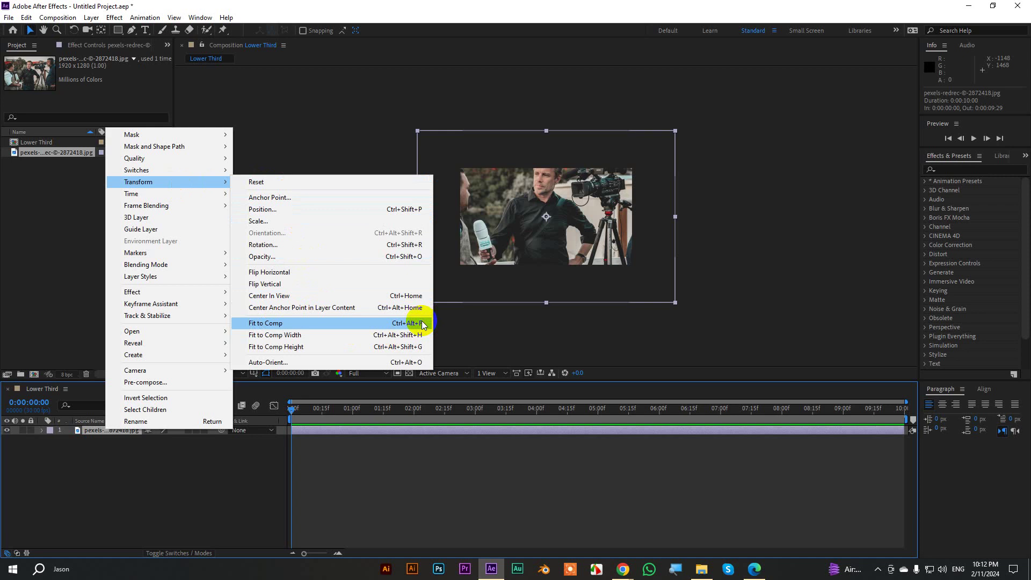
click(423, 324)
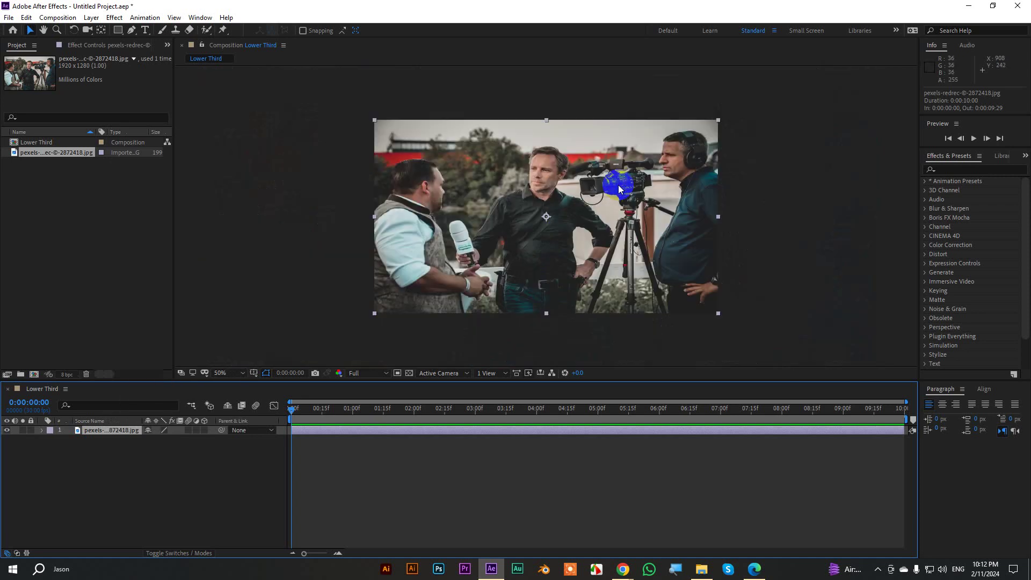
Set the viewer magnification to Fit and reselect the photo layer.
click(230, 373)
click(229, 184)
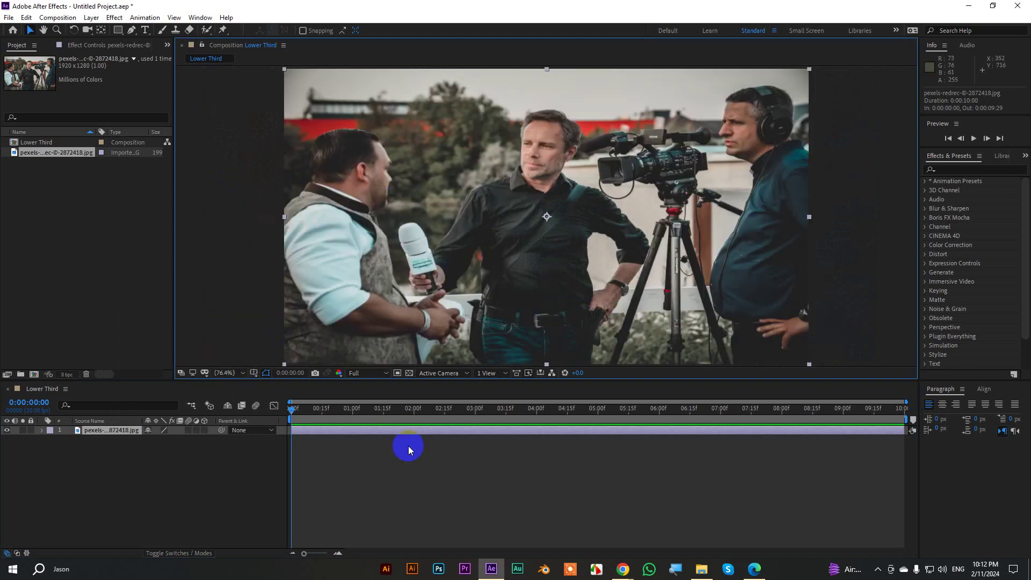
click(104, 438)
click(102, 431)
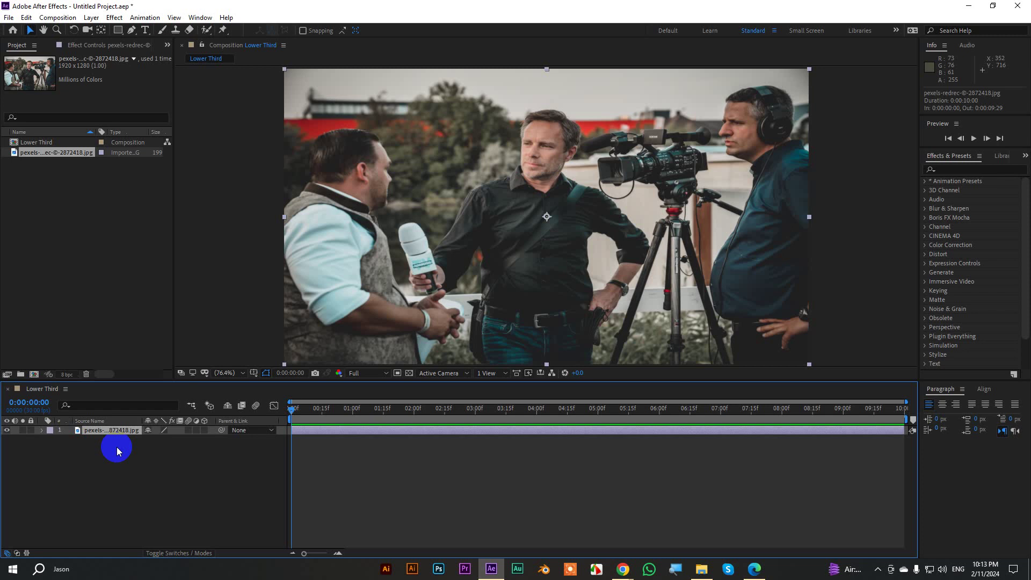
Choose the Rectangle tool from the shape flyout, then deselect layers in the timeline.
click(133, 31)
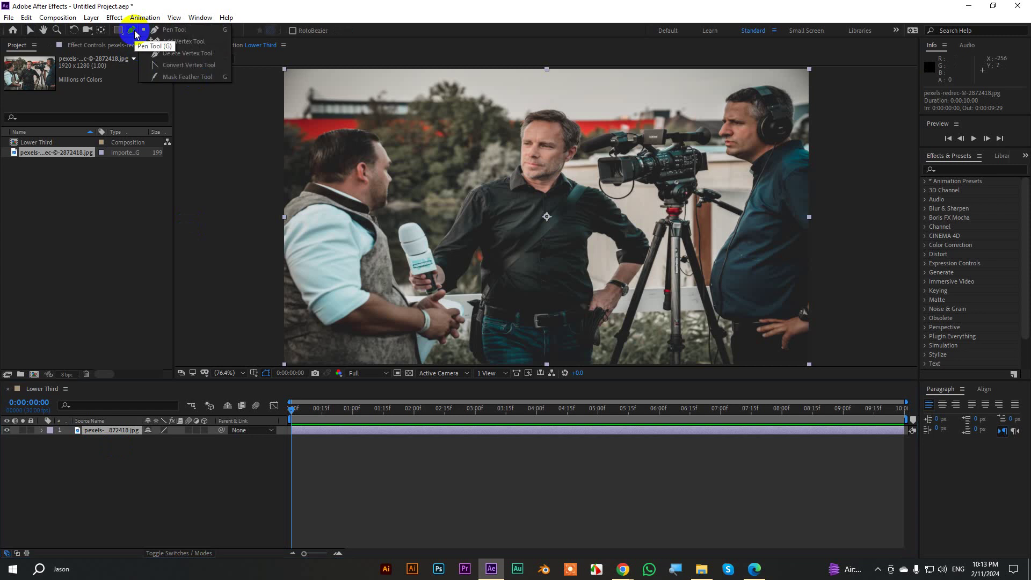
click(118, 29)
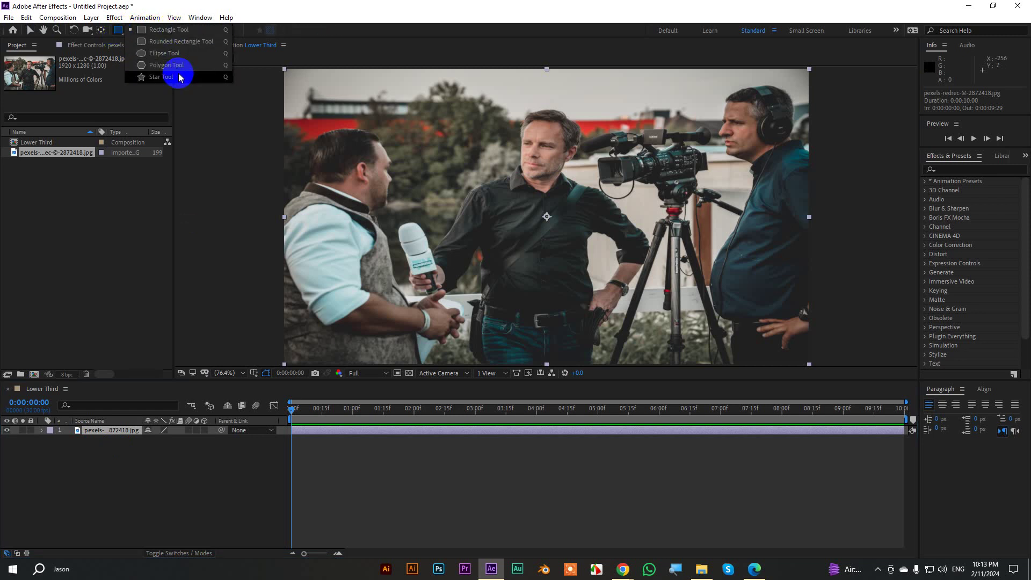
click(119, 32)
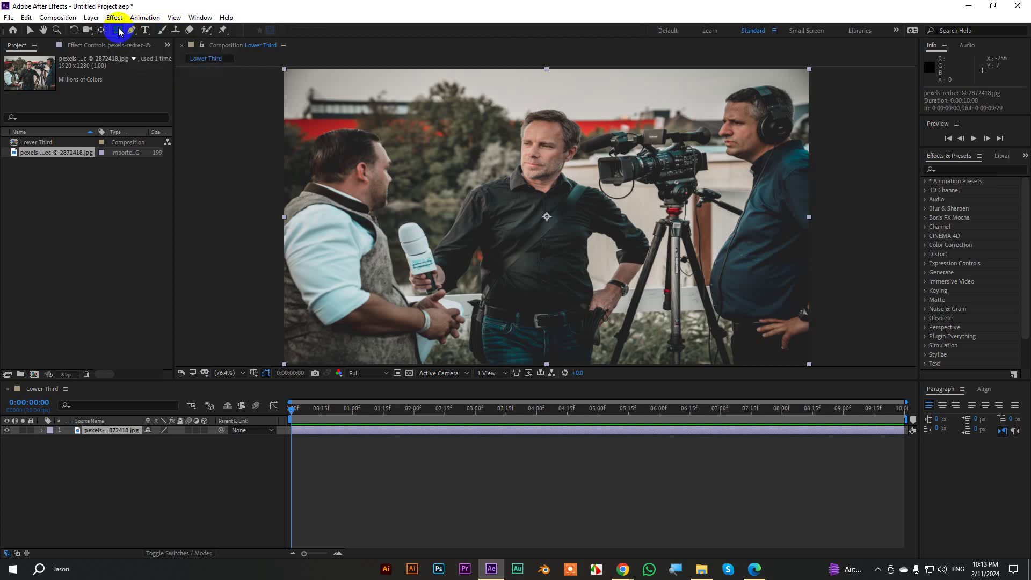
click(106, 431)
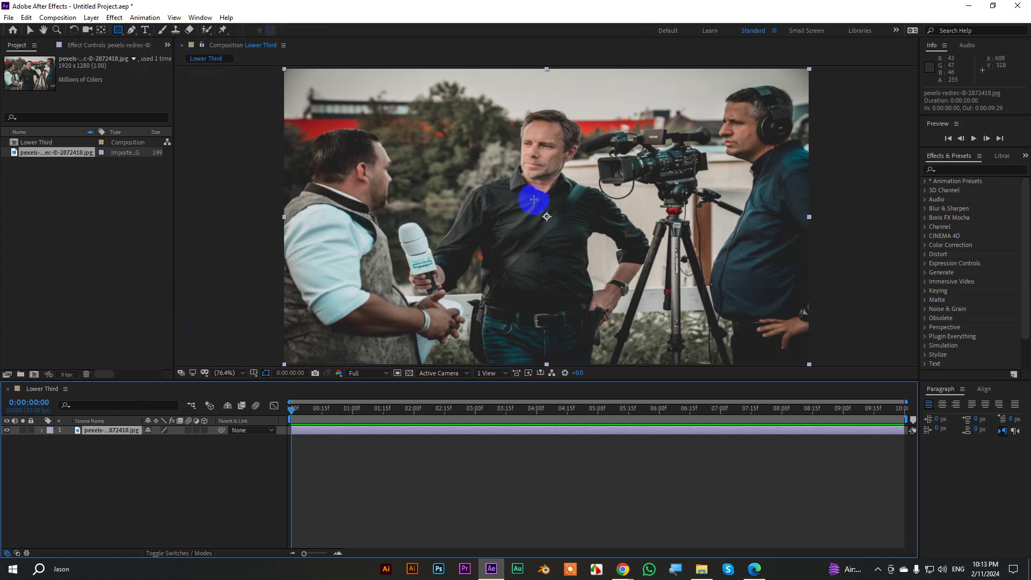
click(29, 30)
click(176, 455)
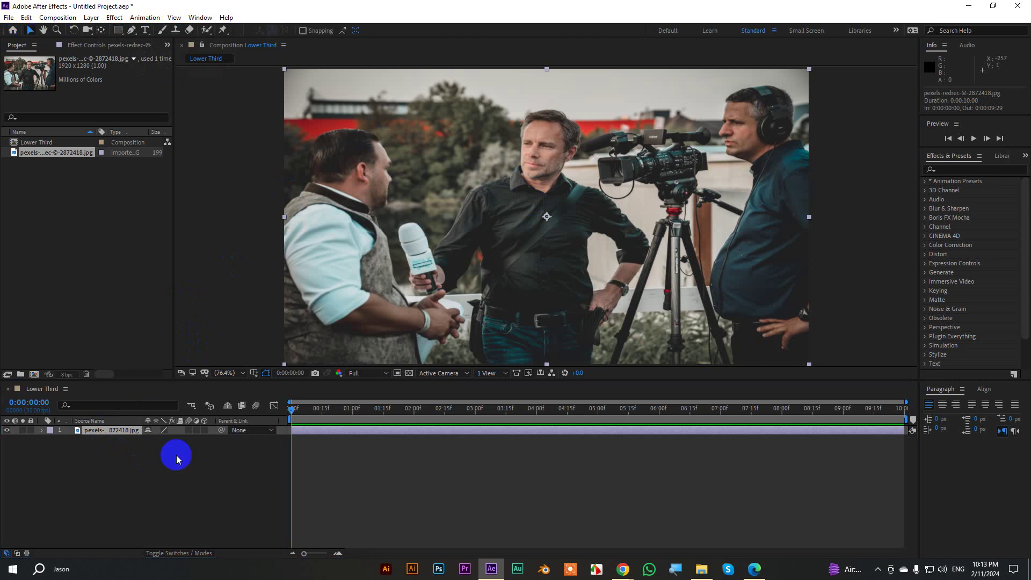
Draw a rectangle, delete the stray Shape Layer 1, and reselect the photo layer.
drag(119, 30, 161, 29)
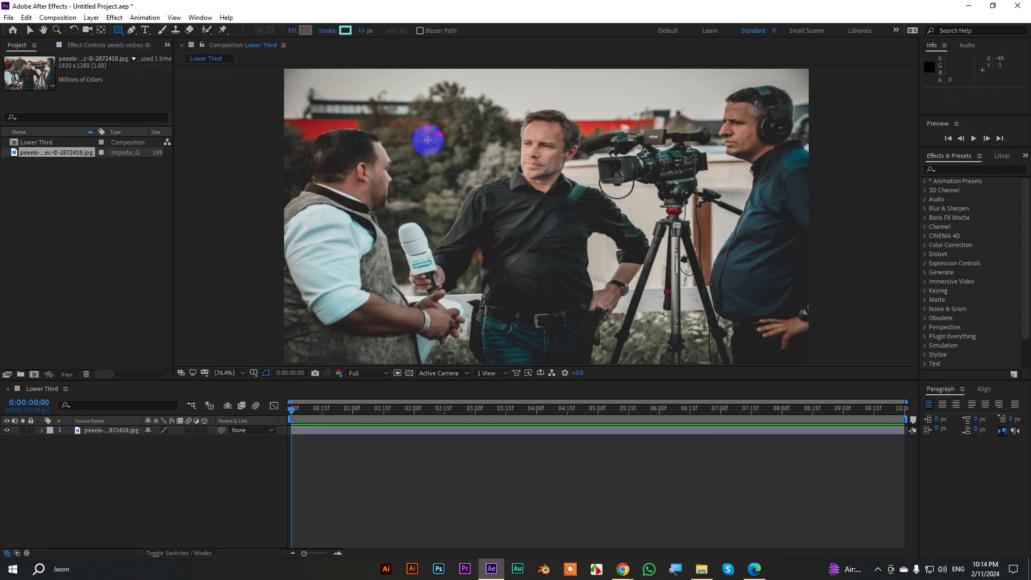
drag(338, 134, 677, 219)
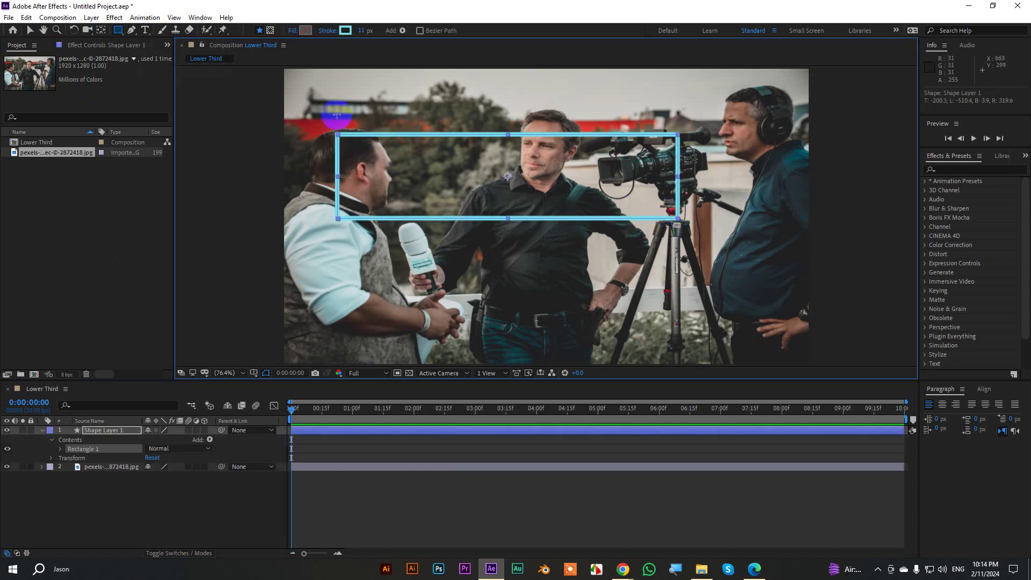
click(30, 31)
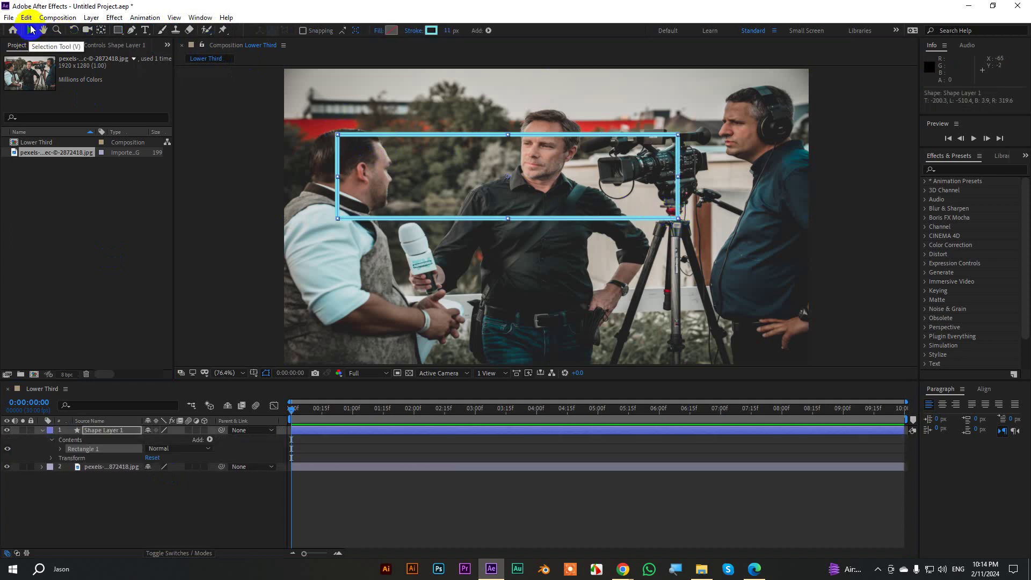
key(Delete)
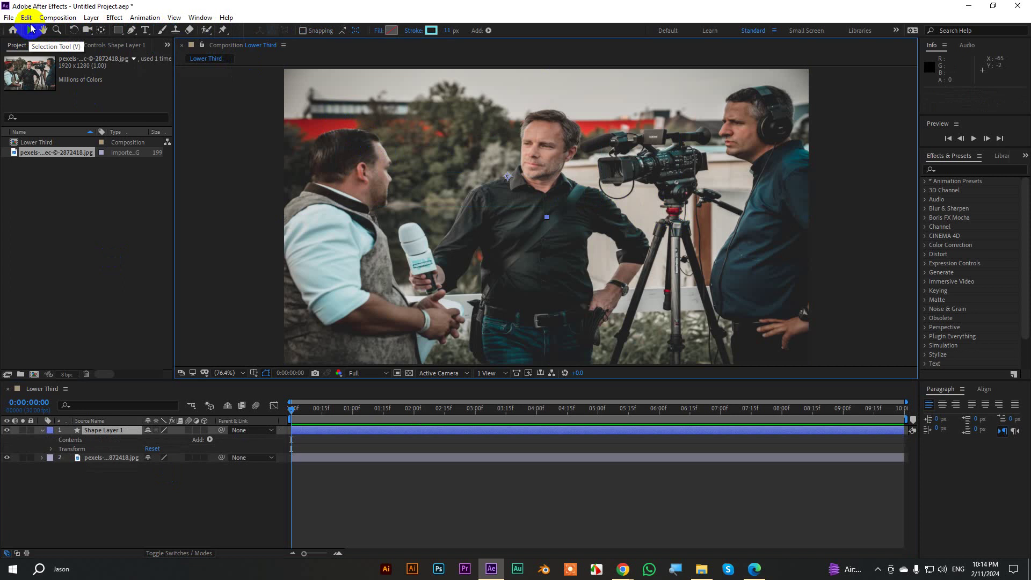
key(Delete)
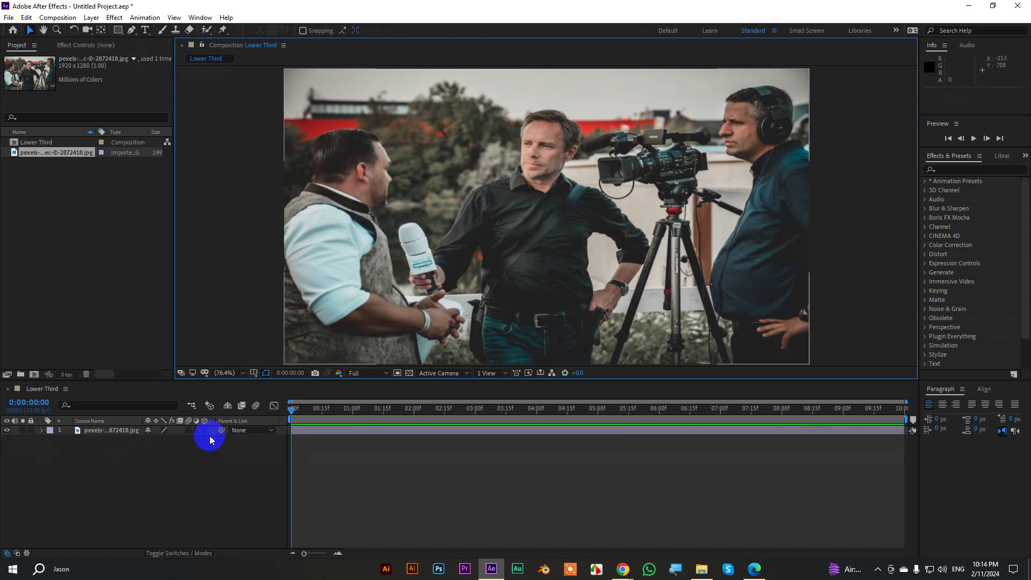
click(111, 435)
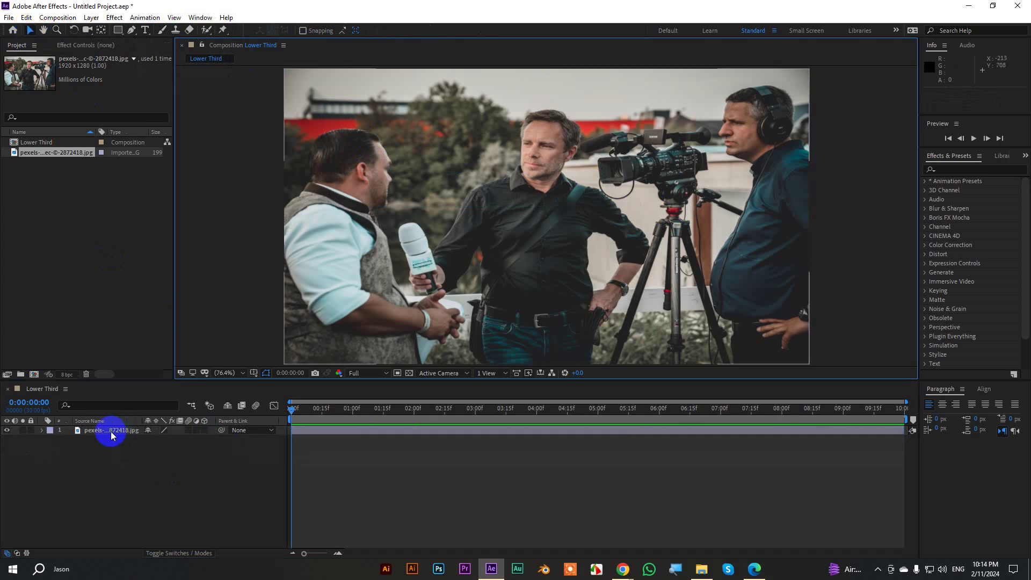
Draw a wide rectangle mask across the lower part of the photo.
click(117, 33)
drag(116, 36, 173, 33)
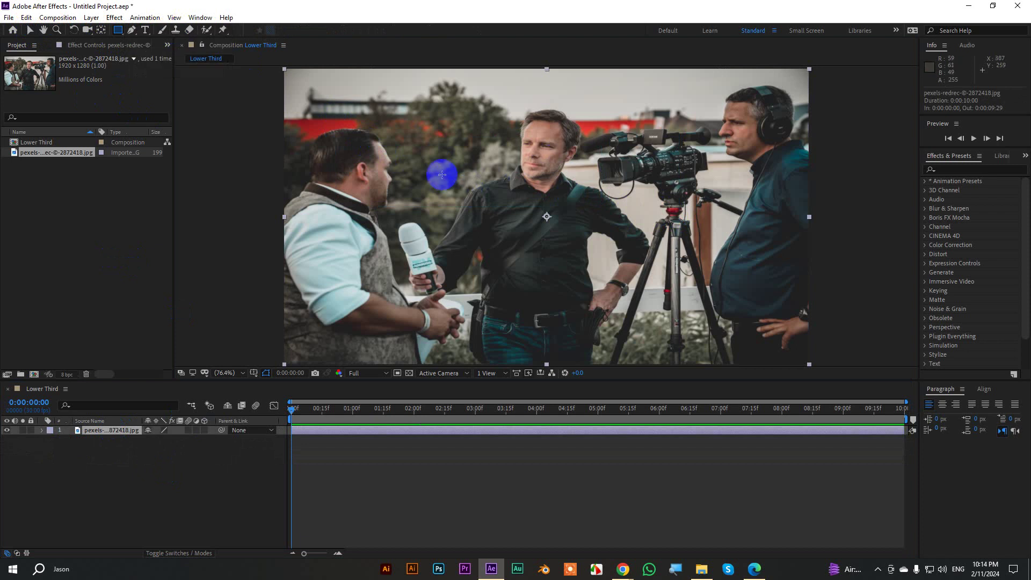
mouse_move(438, 171)
mouse_down()
mouse_move(573, 246)
mouse_move(711, 292)
mouse_move(605, 318)
mouse_move(384, 179)
mouse_move(402, 90)
mouse_move(669, 140)
mouse_move(747, 113)
mouse_move(586, 79)
mouse_move(334, 90)
mouse_move(290, 230)
mouse_move(338, 340)
mouse_move(459, 343)
mouse_up()
drag(537, 338, 638, 180)
drag(606, 216, 723, 279)
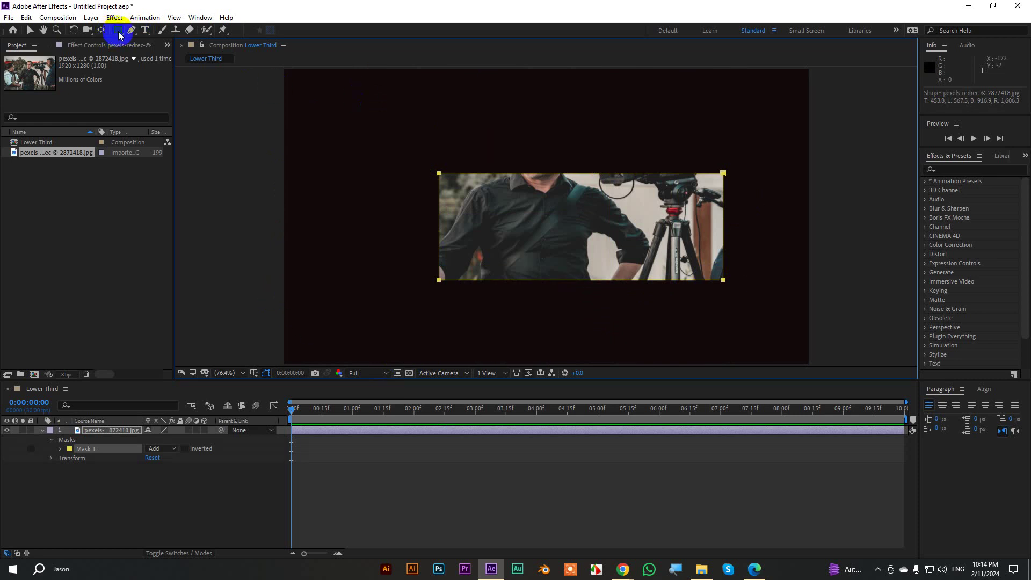
Add a rectangle mask around the left man's head and an oval around the centre man's head.
mouse_move(300, 102)
mouse_down()
mouse_move(401, 148)
mouse_move(397, 205)
mouse_up()
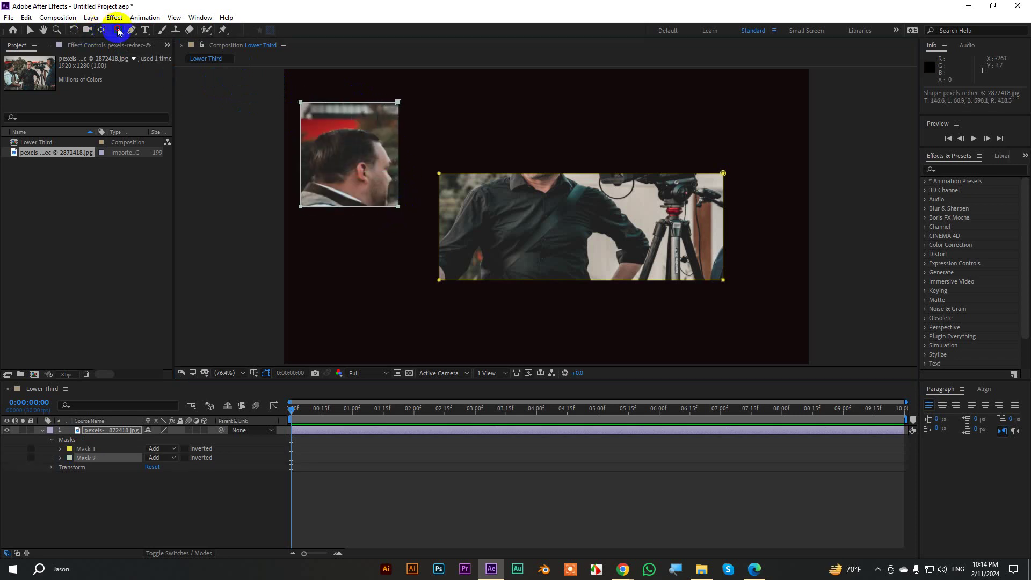
drag(117, 30, 148, 54)
drag(506, 112, 572, 167)
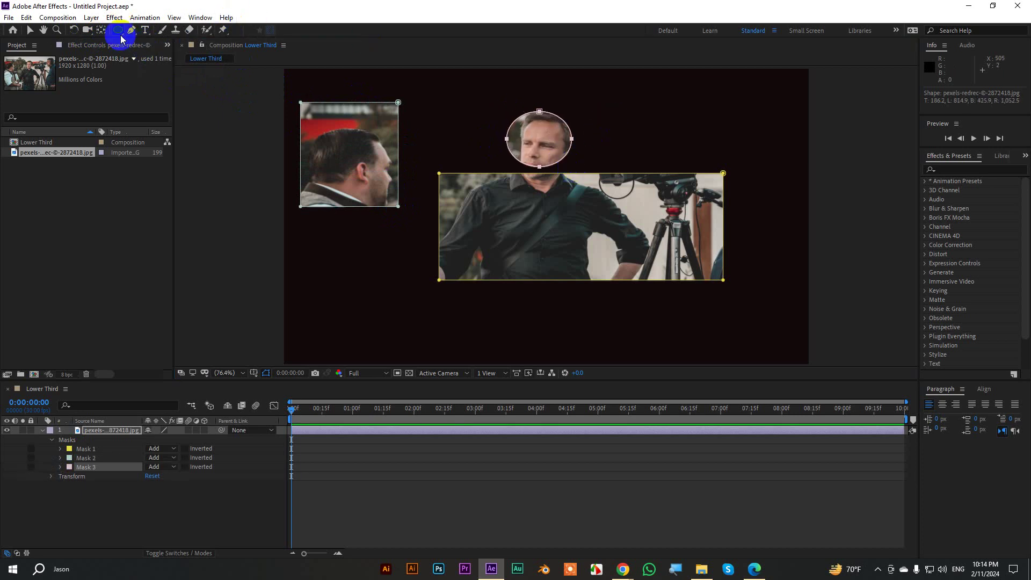
drag(118, 31, 128, 48)
click(147, 76)
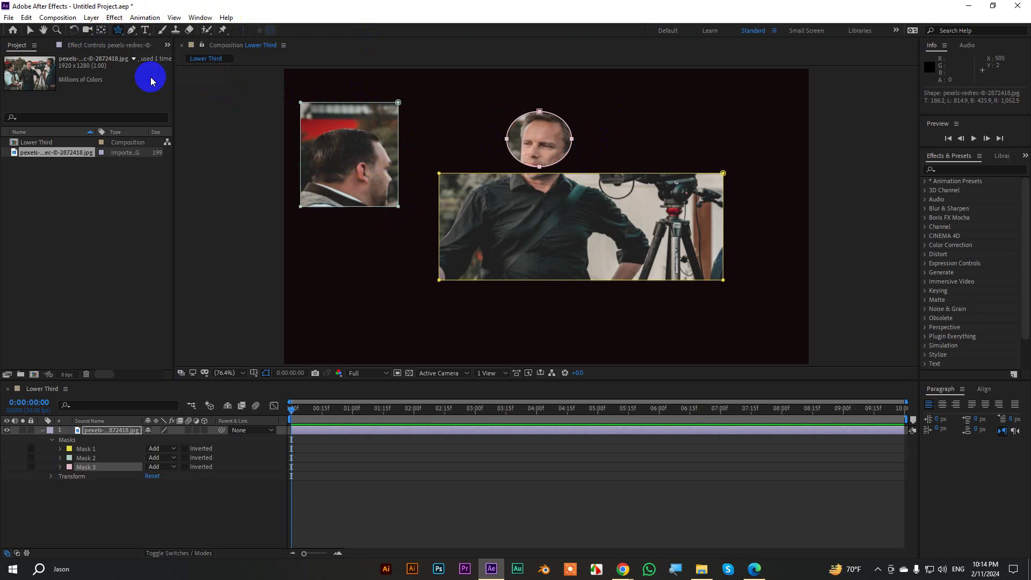
Draw a star mask, resized and rotated around the right man's head.
mouse_move(328, 263)
mouse_down()
mouse_move(357, 290)
mouse_move(349, 283)
mouse_move(510, 265)
mouse_move(704, 166)
mouse_move(739, 154)
mouse_move(776, 160)
mouse_up()
drag(777, 167, 773, 165)
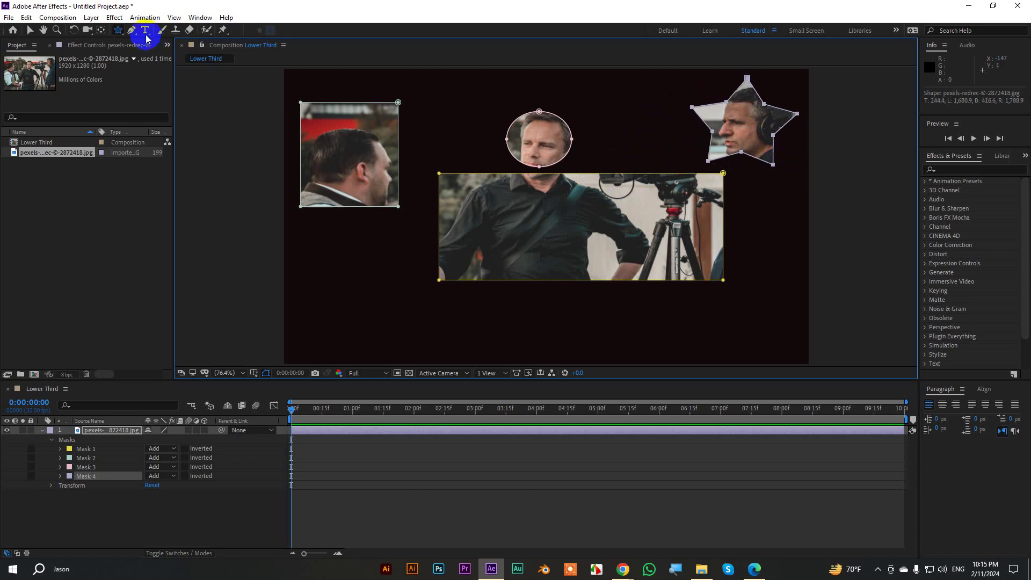
click(119, 31)
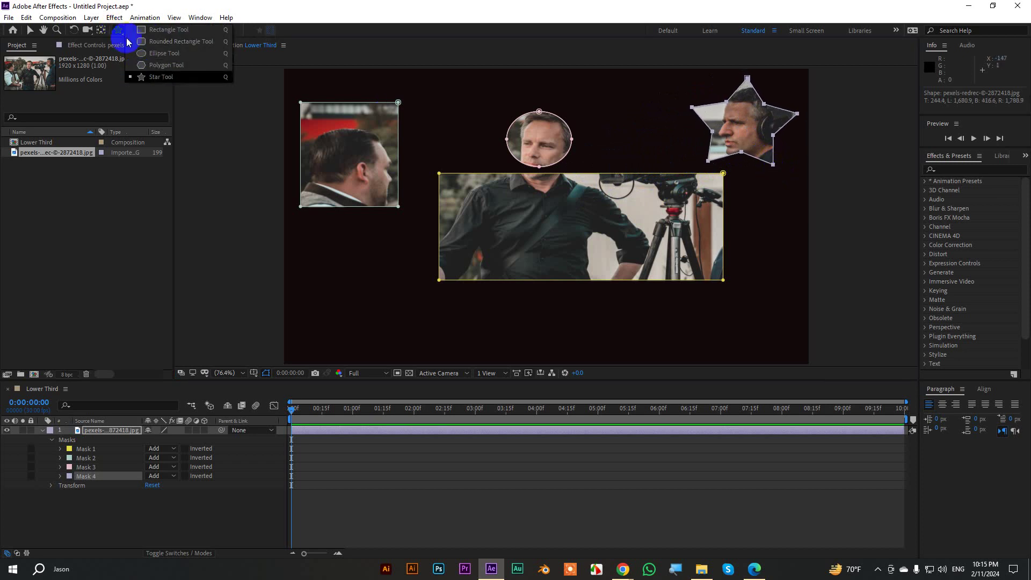
click(119, 33)
Pen a closed freeform mask at the photo's lower left, then deselect the layer.
drag(137, 31, 161, 39)
mouse_move(306, 268)
mouse_down()
mouse_move(380, 316)
mouse_move(310, 333)
mouse_up()
drag(292, 312, 294, 283)
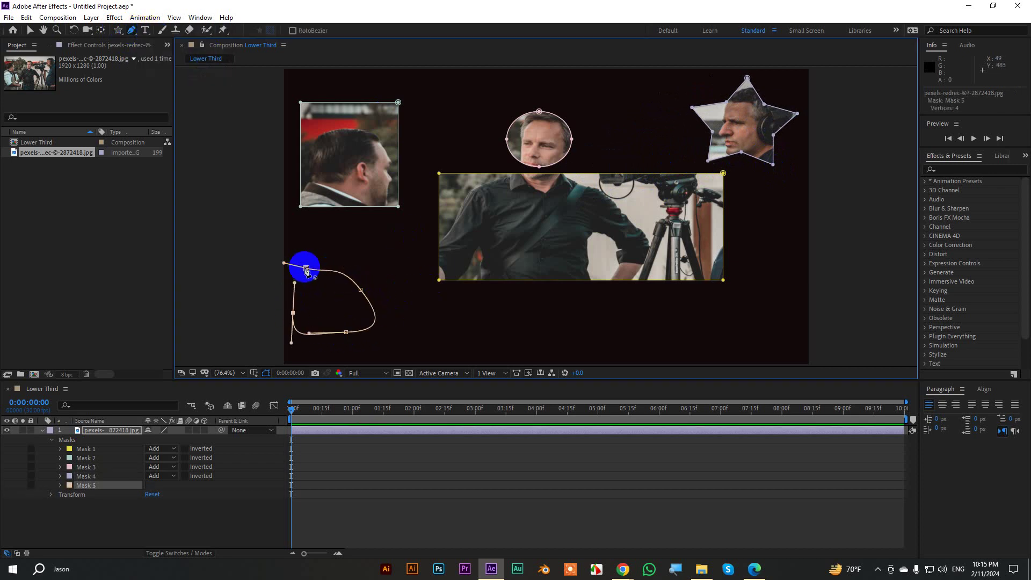
click(306, 268)
click(30, 31)
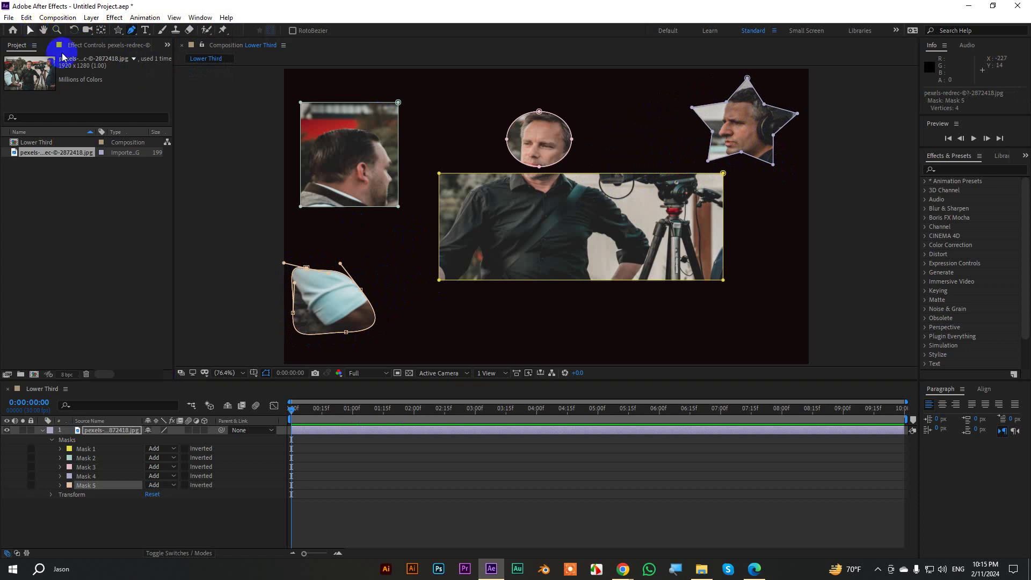
click(338, 285)
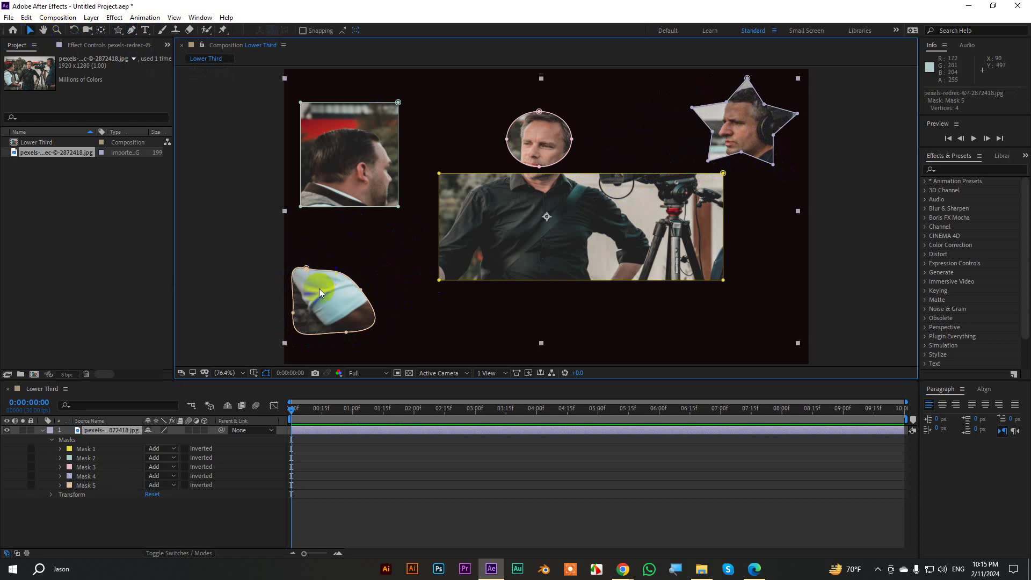
click(250, 279)
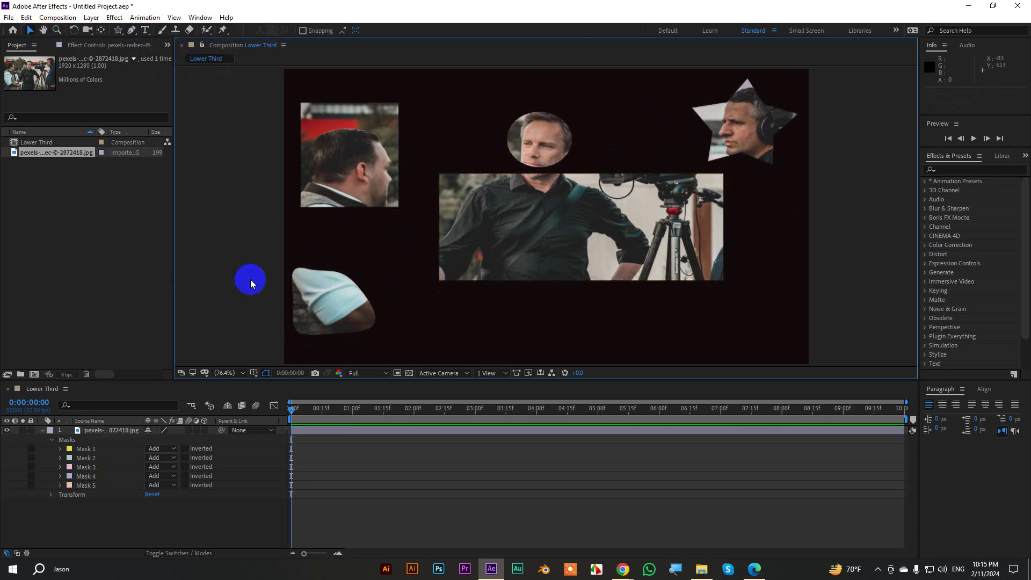
Collapse the photo layer's Masks group so only Masks and Transform are listed.
click(85, 431)
click(53, 440)
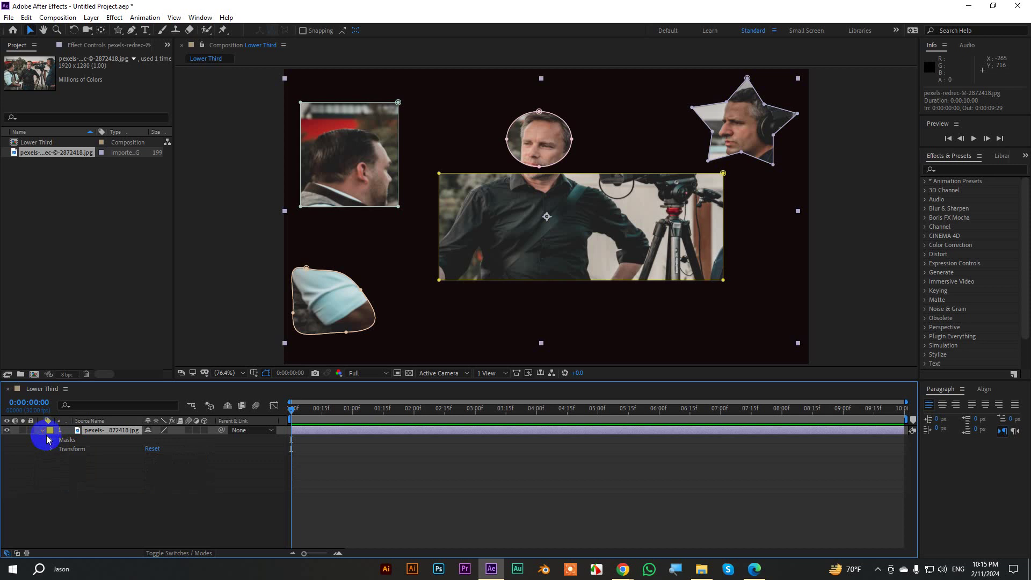
click(41, 432)
click(39, 433)
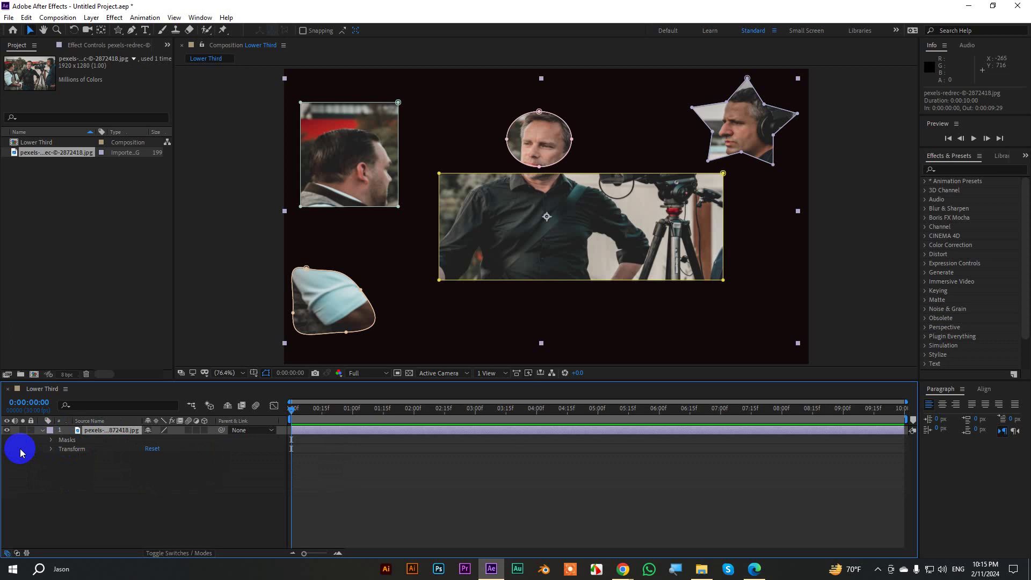
key(super+plus)
key(super+plus)
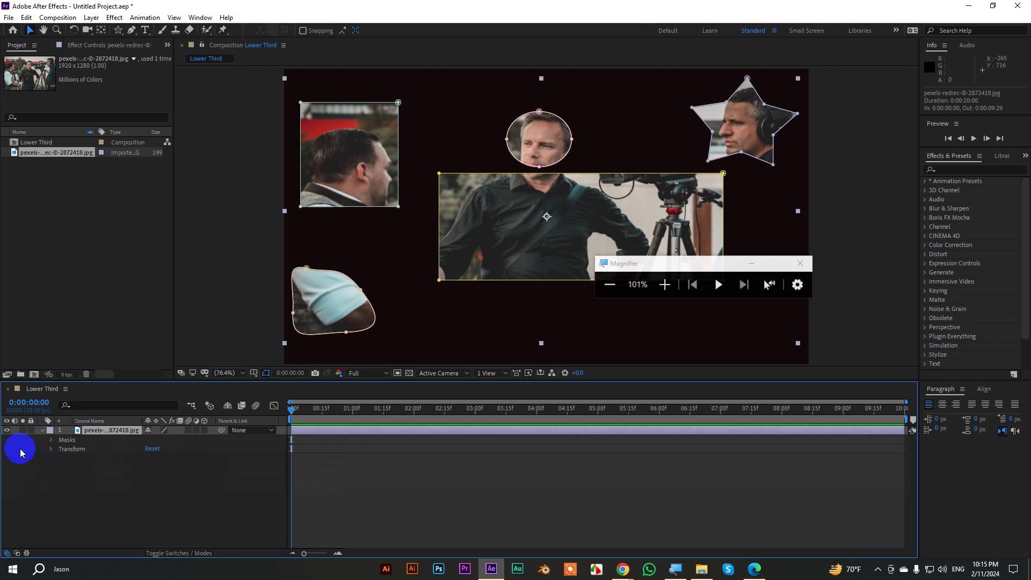
key(super+plus)
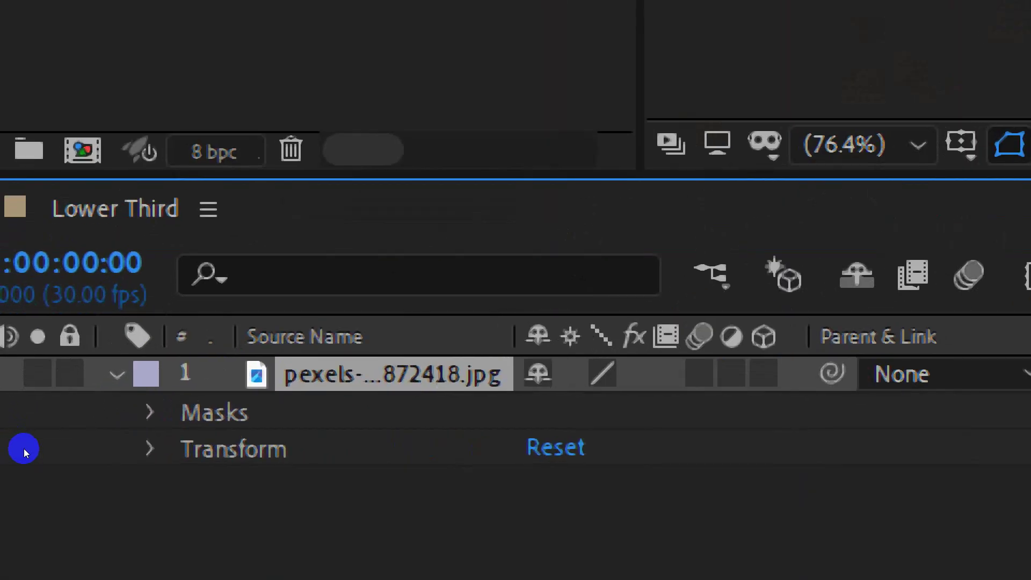
click(51, 439)
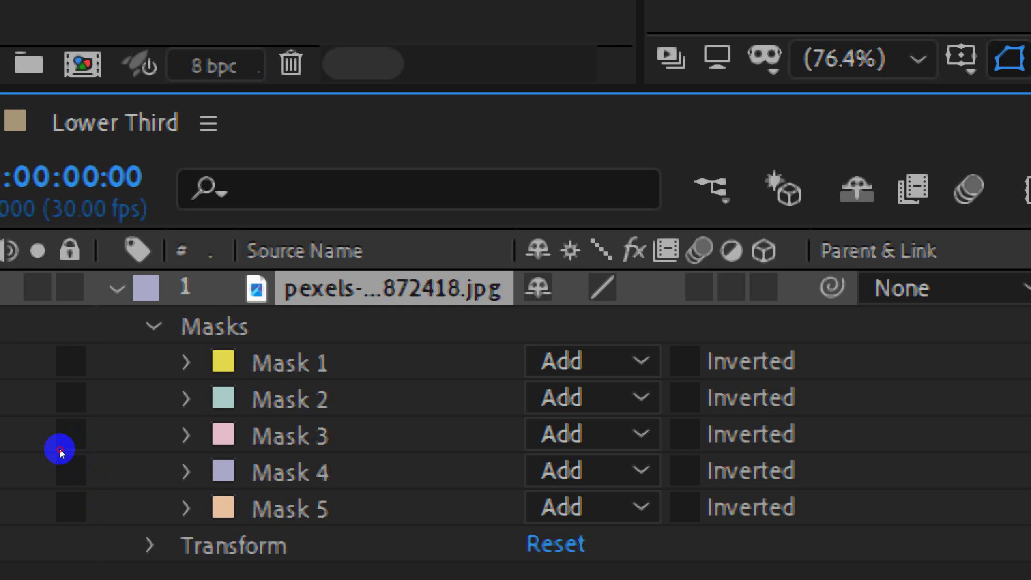
click(187, 362)
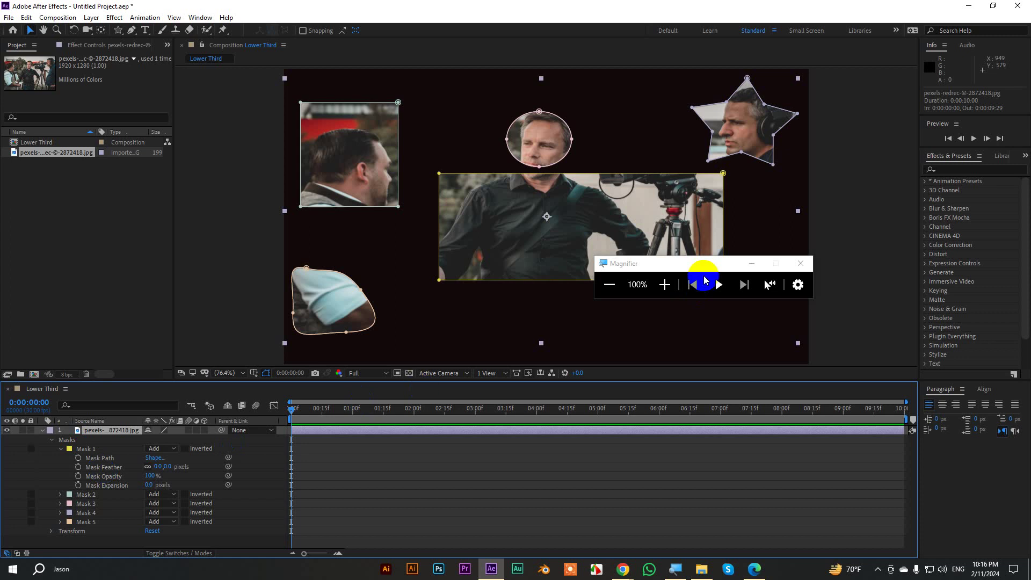
click(750, 264)
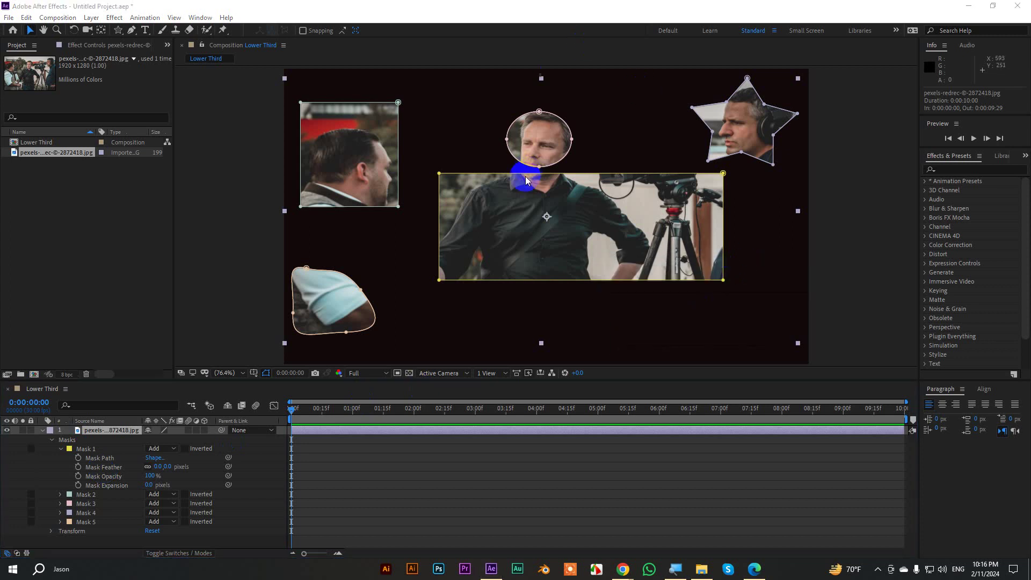
click(60, 449)
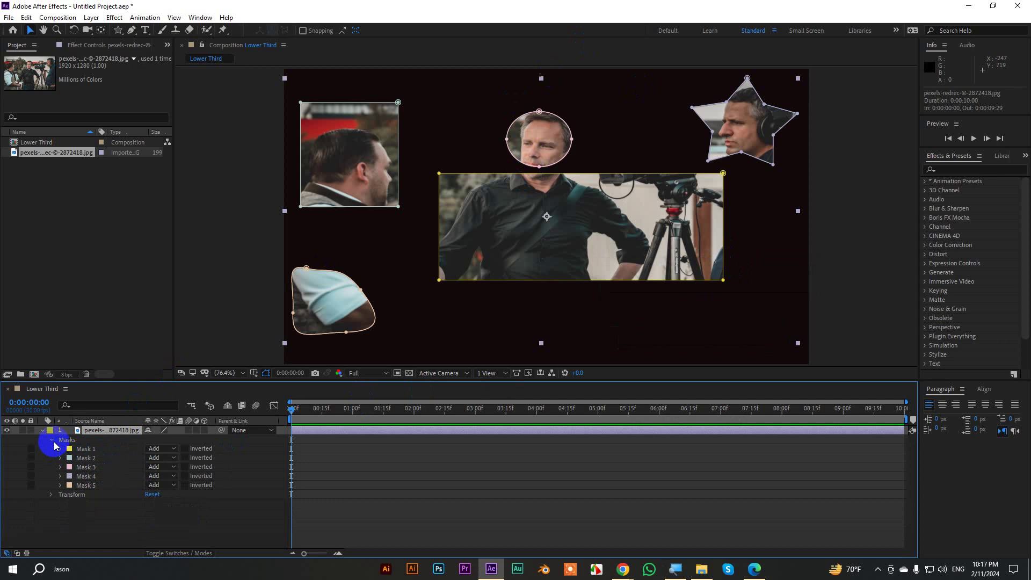
click(52, 440)
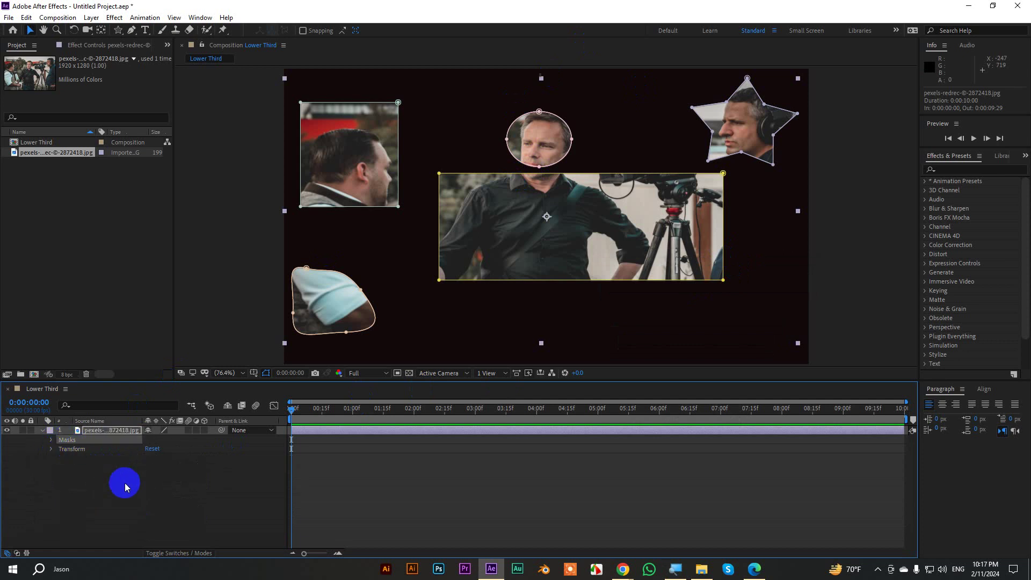
Test-delete all masks and undo, then delete oval Mask 3 and wide rectangle Mask 1.
key(Delete)
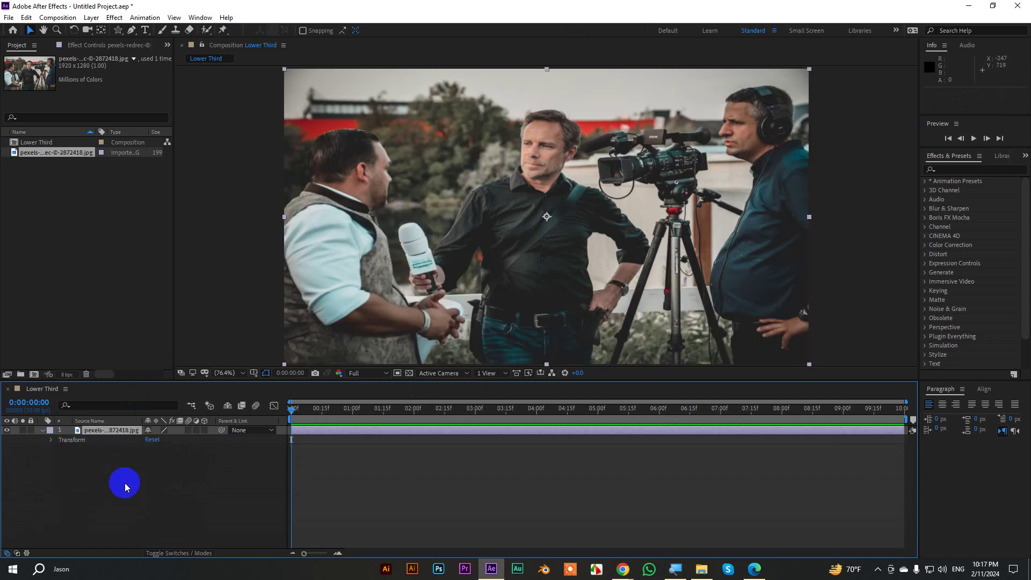
key(ctrl+z)
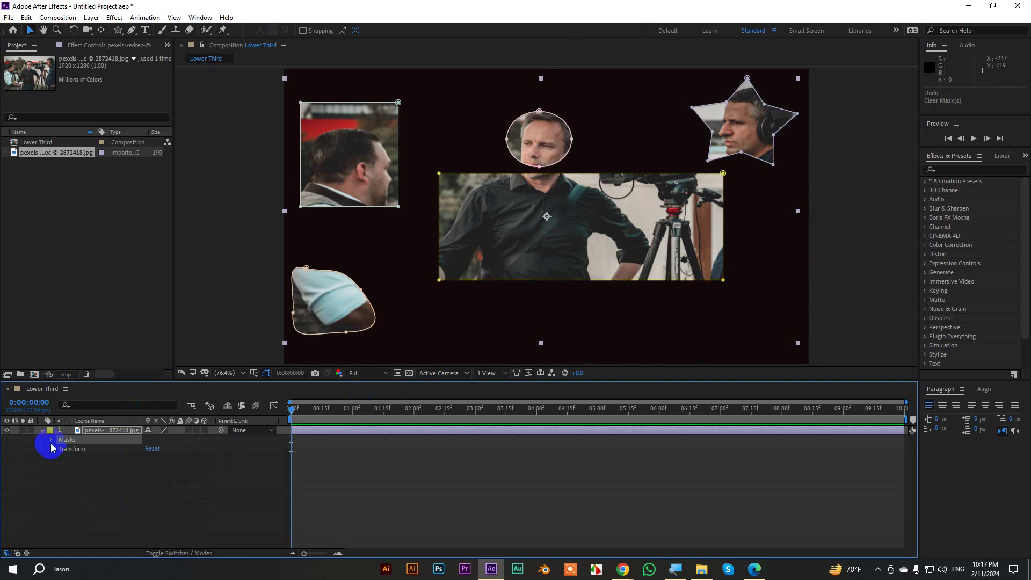
click(51, 440)
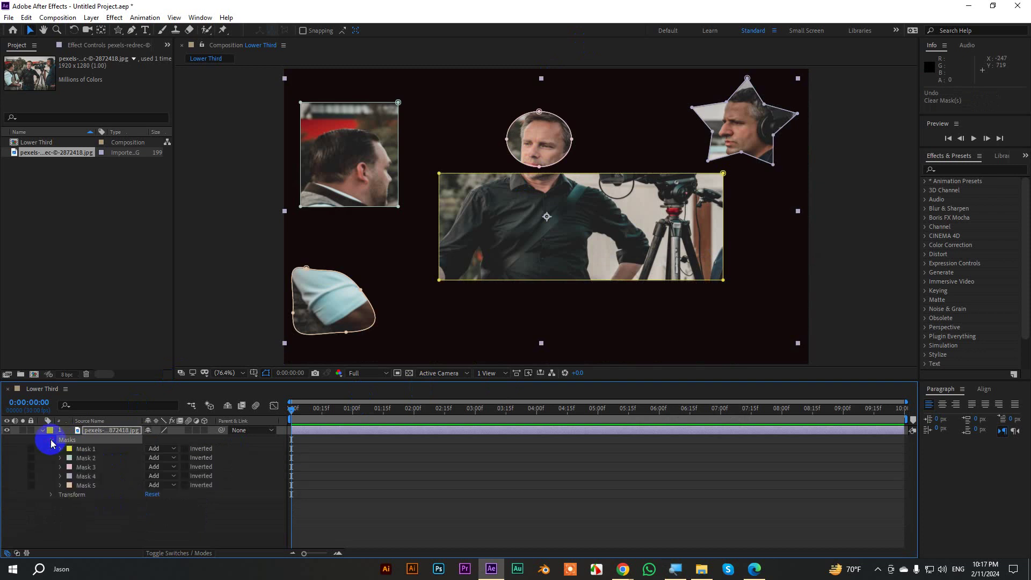
click(86, 467)
key(Delete)
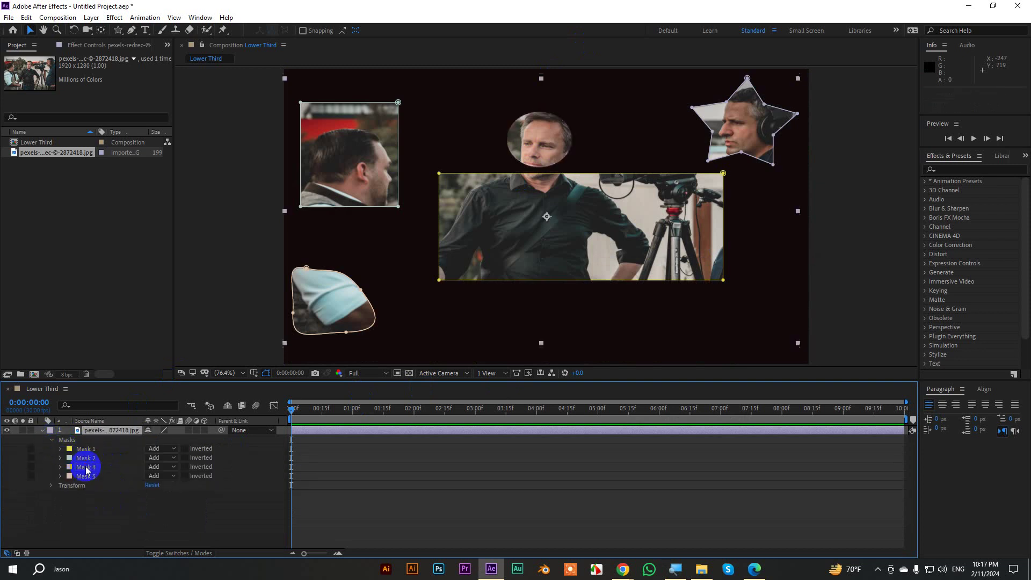
click(84, 450)
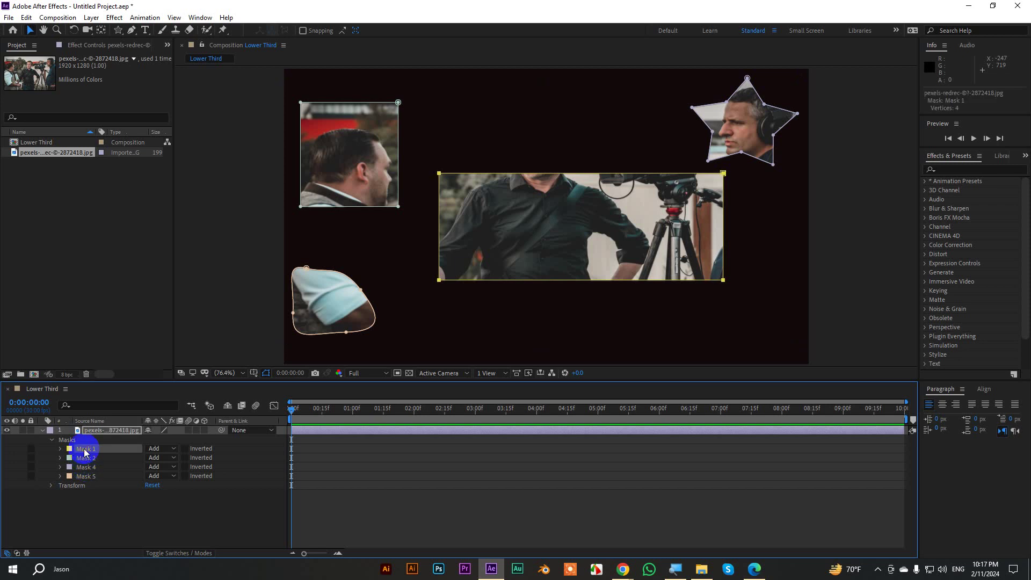
key(Delete)
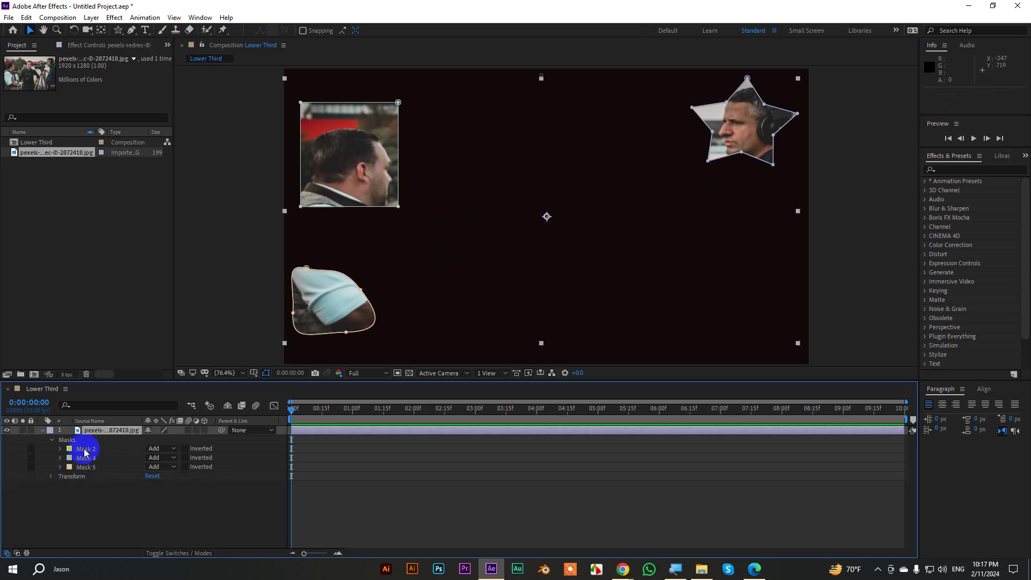
Delete the remaining masks by selecting the whole Masks group.
click(51, 441)
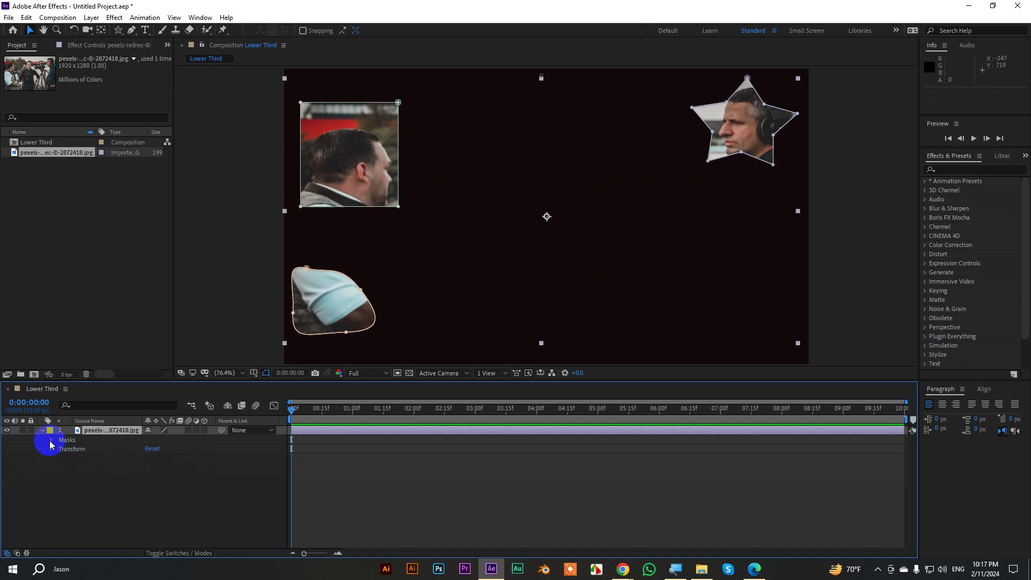
click(80, 441)
key(Delete)
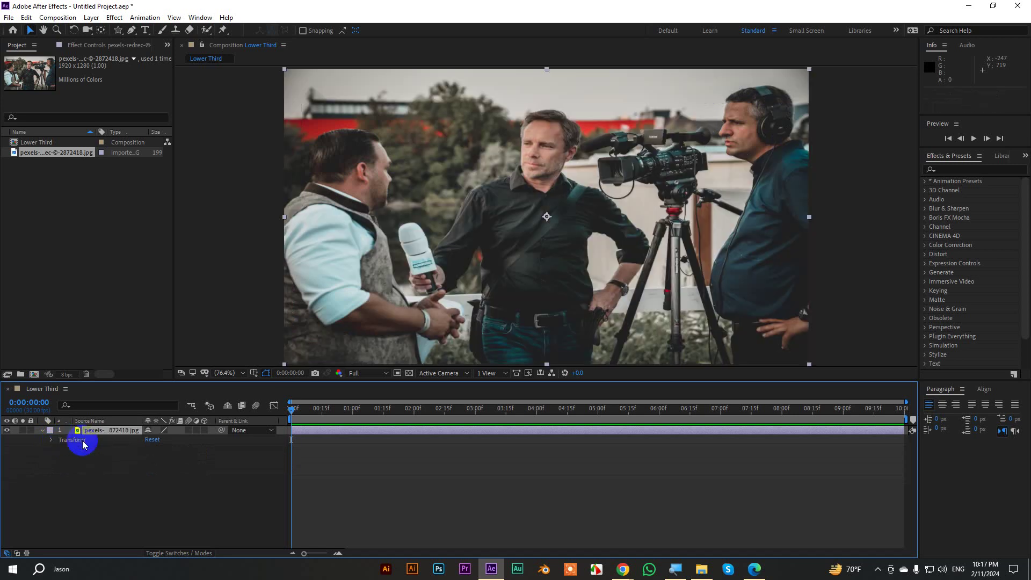
Draw an oval mask on the photo with the Ellipse tool, checking at 50% and 100% zoom.
click(118, 29)
click(154, 54)
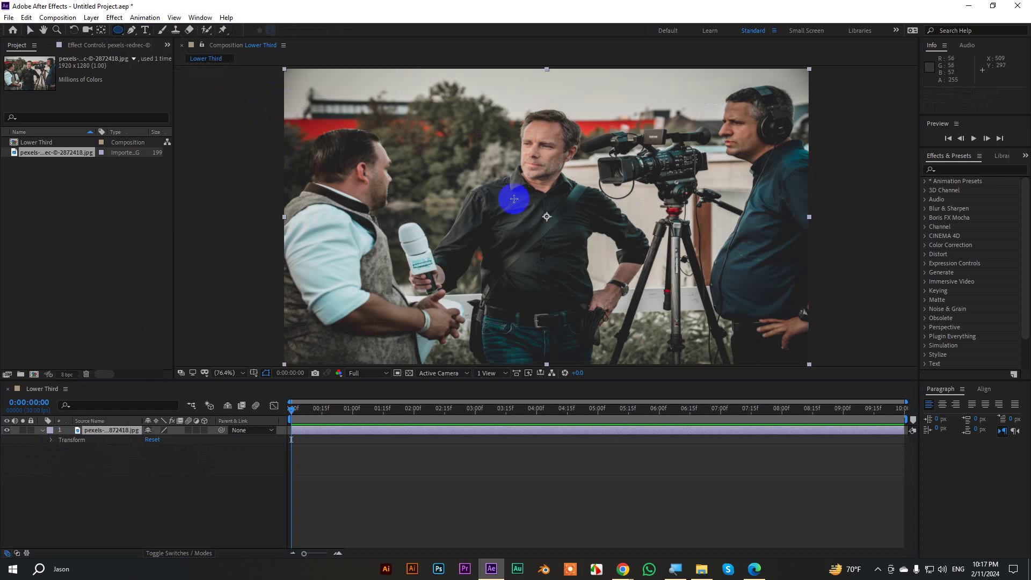
drag(529, 205, 575, 274)
key(comma)
key(period)
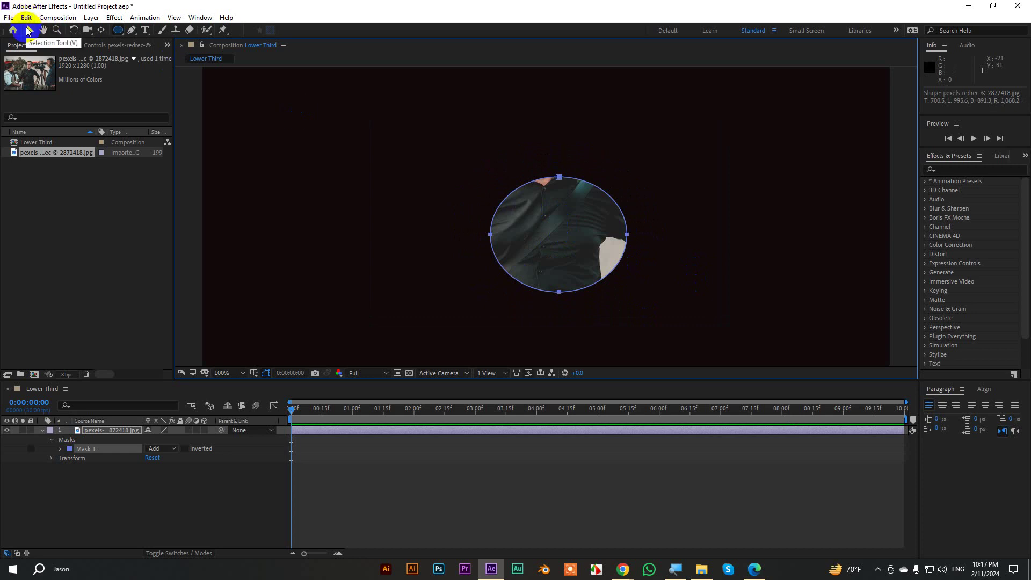
Reshape the oval by pulling its top point up, then free-transform the mask.
click(28, 30)
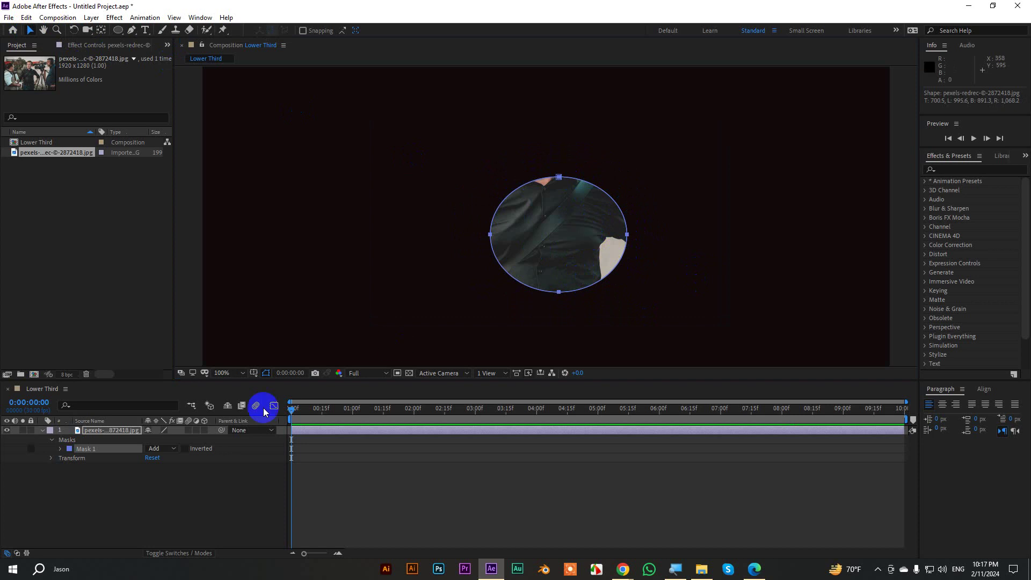
drag(556, 239, 490, 221)
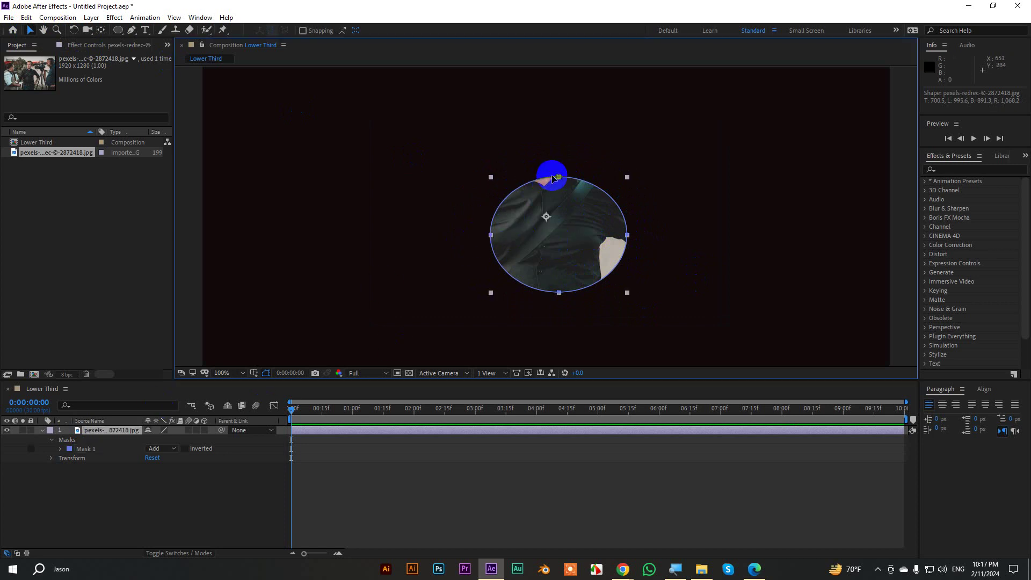
drag(556, 175, 558, 216)
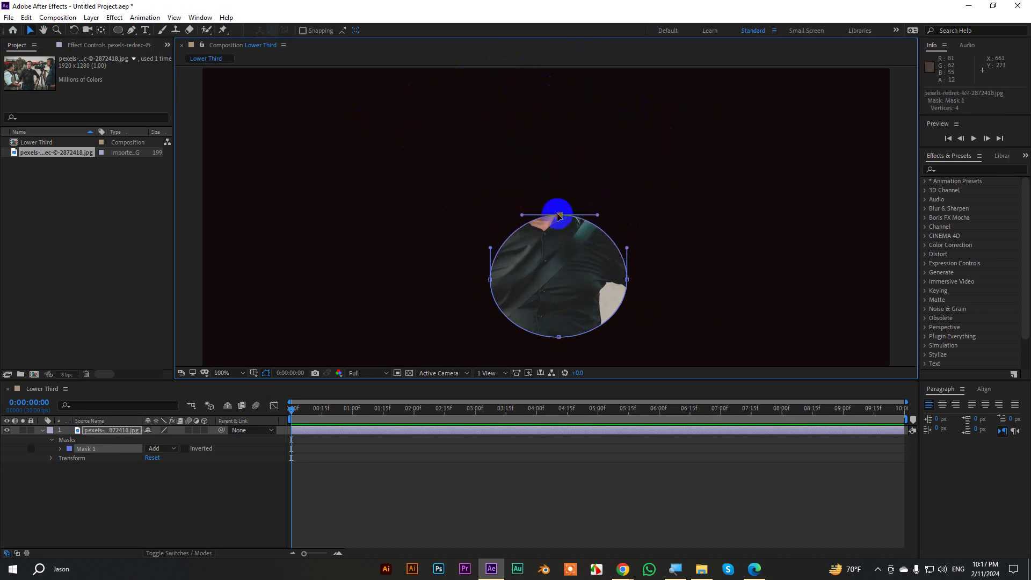
double_click(558, 215)
scroll(562, 214, down, 2)
drag(490, 189, 609, 295)
drag(560, 252, 534, 245)
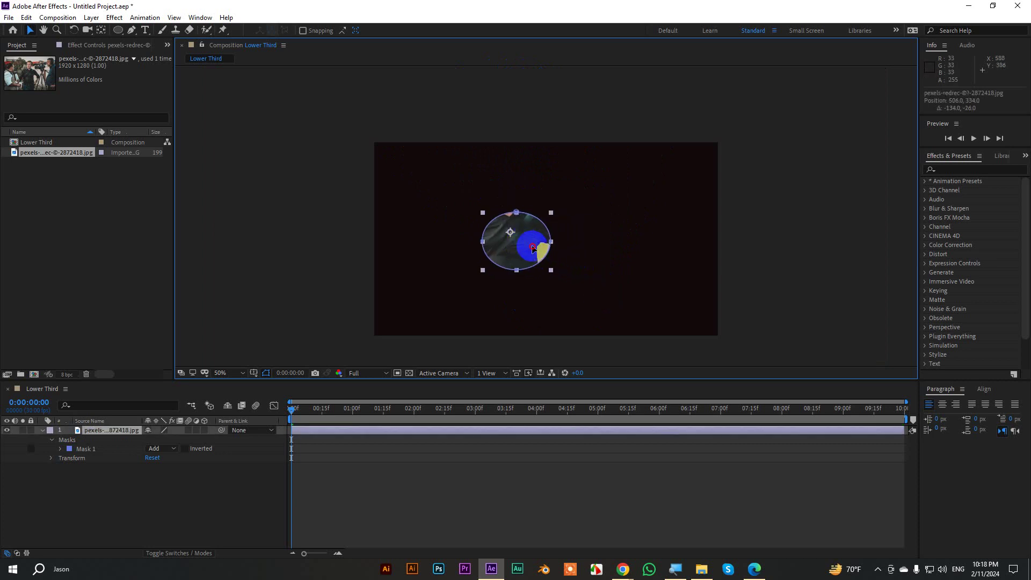
Undo the accidental move and nudge Mask 1 up-left toward the man's head.
key(ctrl+z)
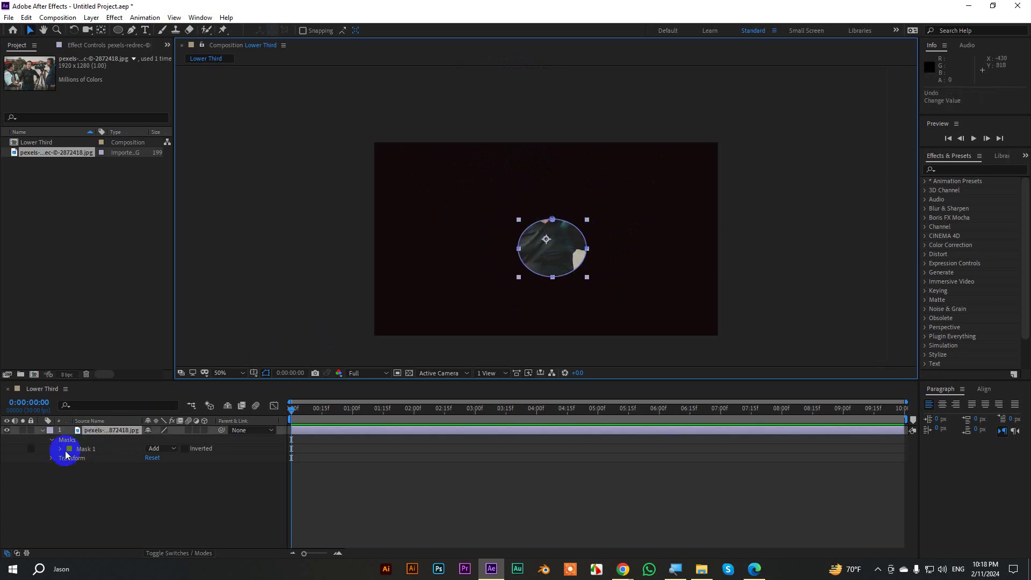
click(61, 448)
click(88, 451)
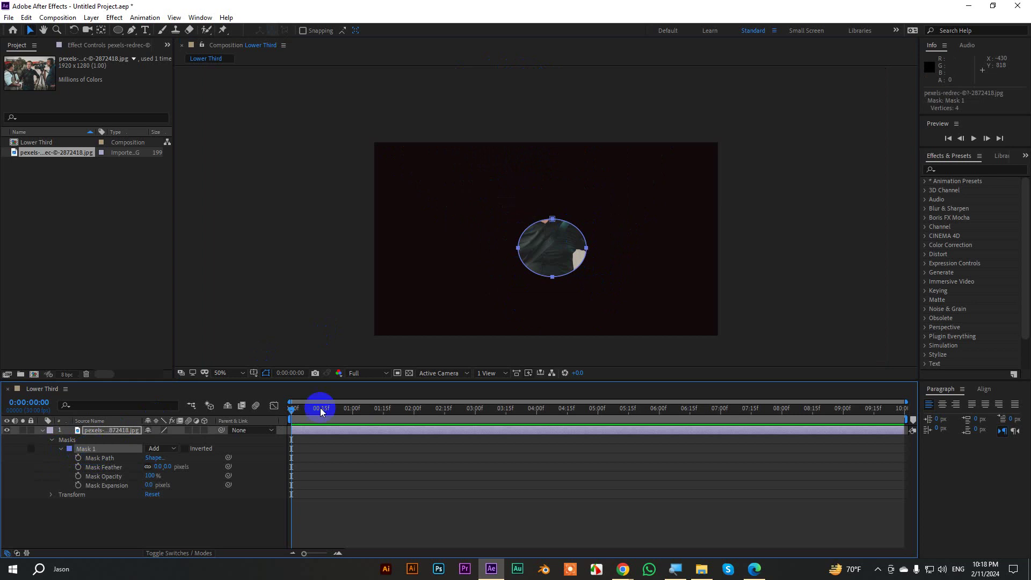
mouse_move(577, 232)
mouse_down()
mouse_move(460, 198)
mouse_move(437, 179)
mouse_move(445, 189)
mouse_move(499, 194)
mouse_move(564, 198)
mouse_move(567, 188)
mouse_move(564, 244)
mouse_up()
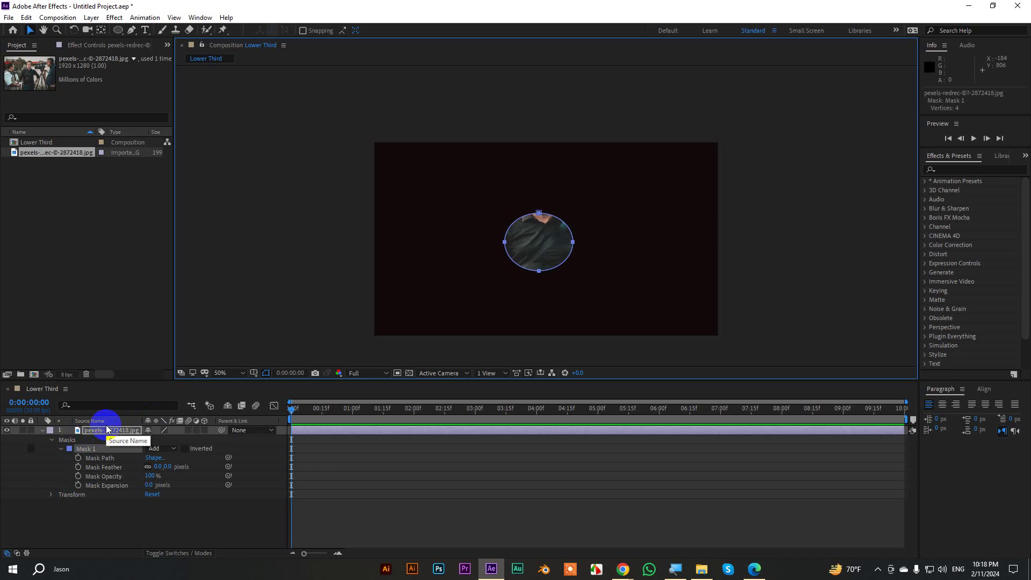
Show all Mask 1 properties (Path, Feather, Opacity, Expansion) with MM and select Mask Path.
key(m)
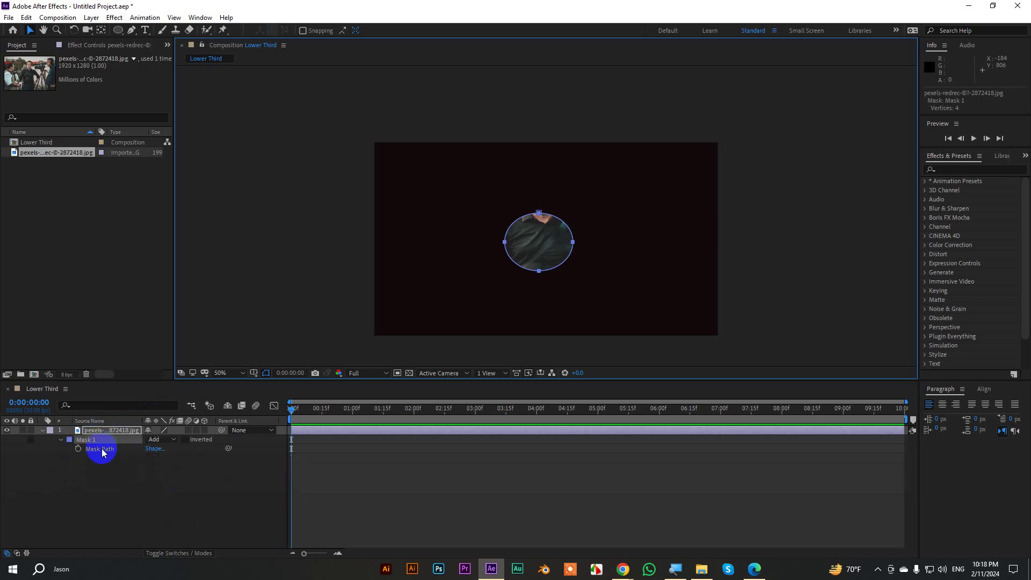
key(m)
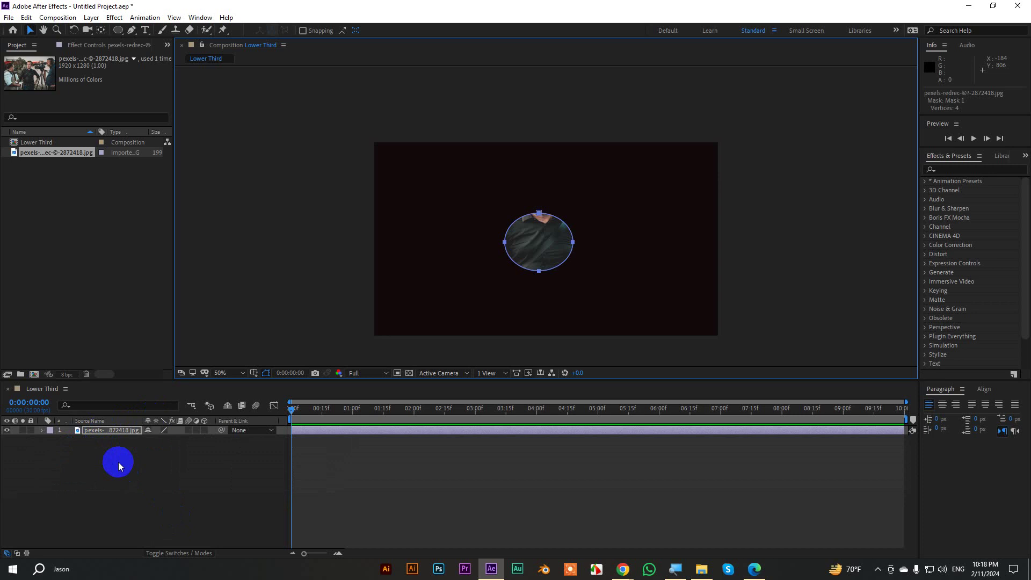
key(m)
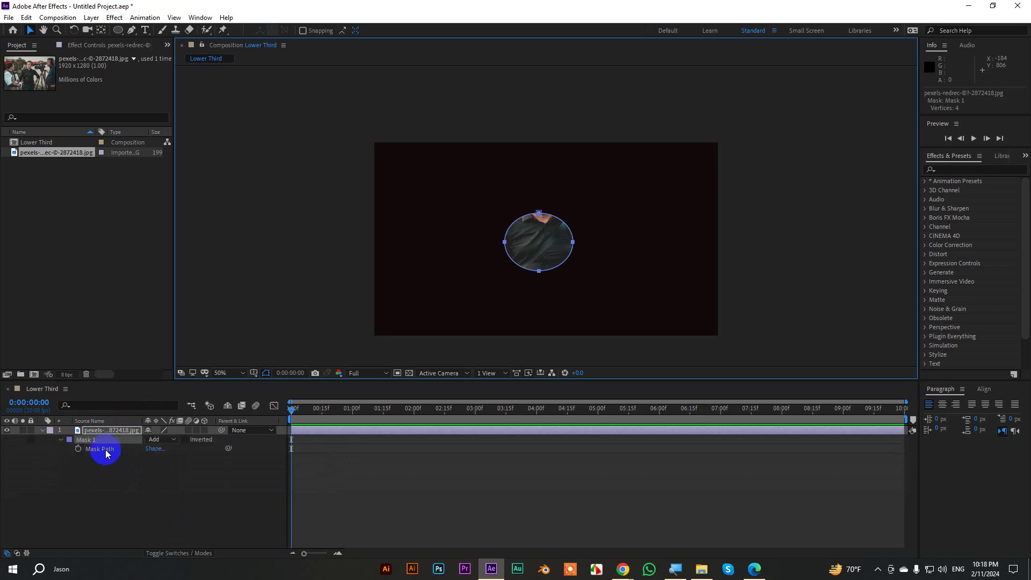
key(m)
key(m)
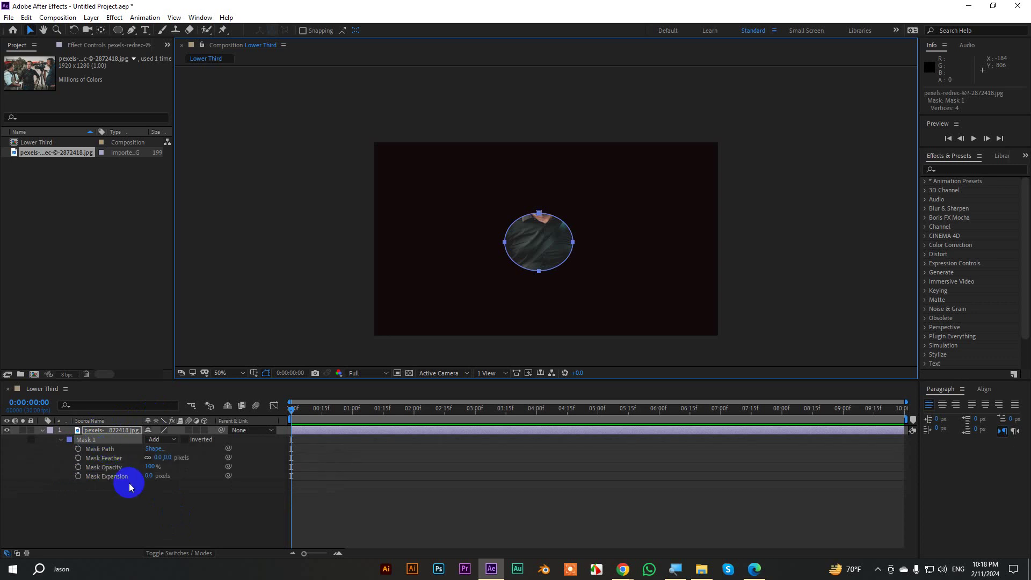
click(102, 449)
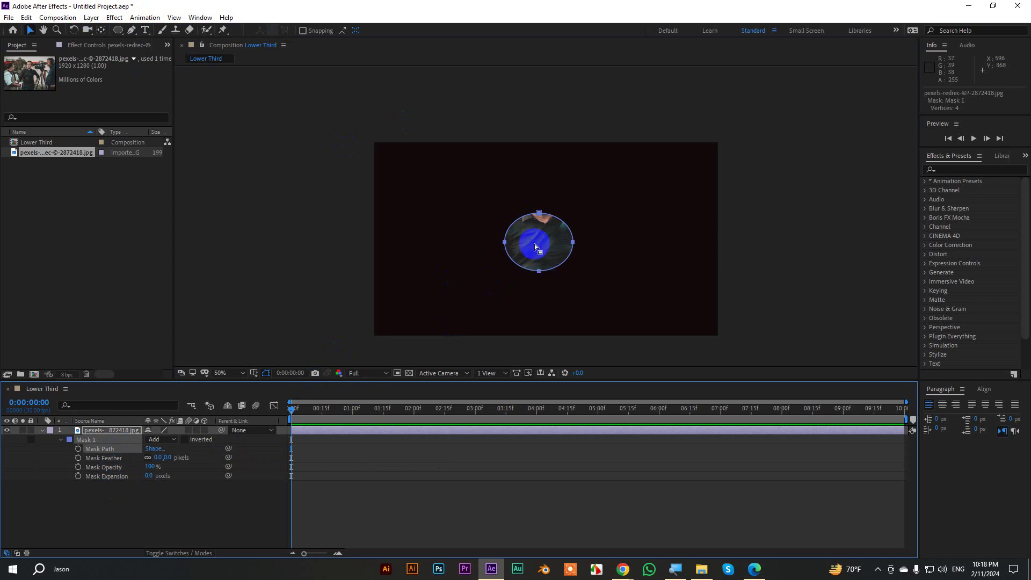
Fit the composition in the viewer and set Mask 1's Mask Expansion to -40 pixels.
click(220, 373)
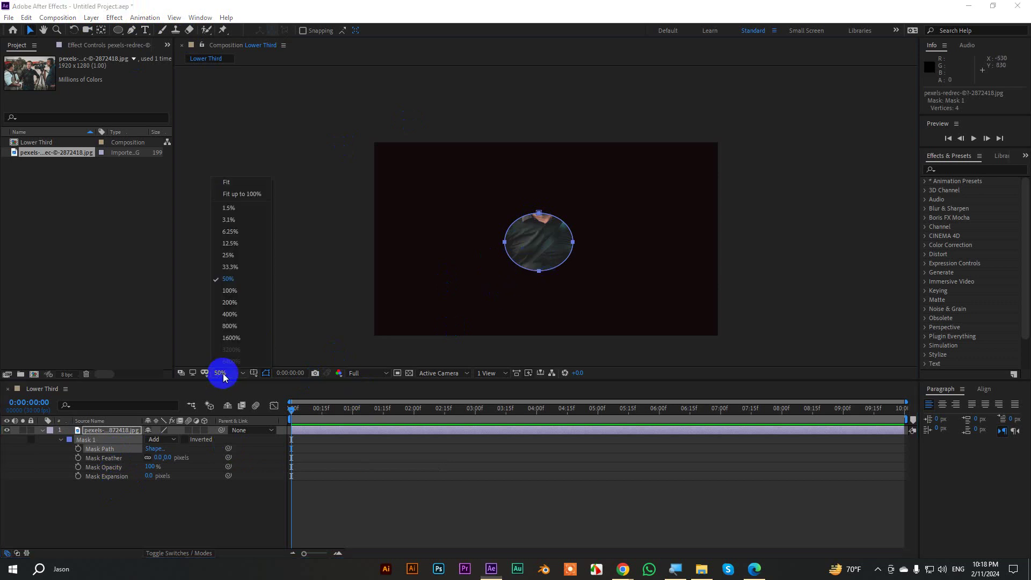
click(234, 183)
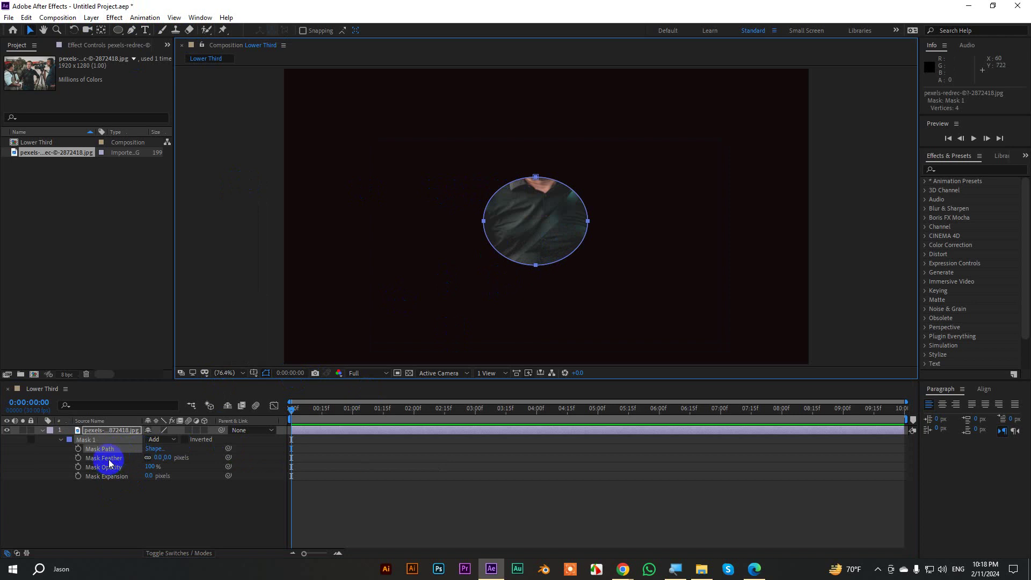
click(118, 476)
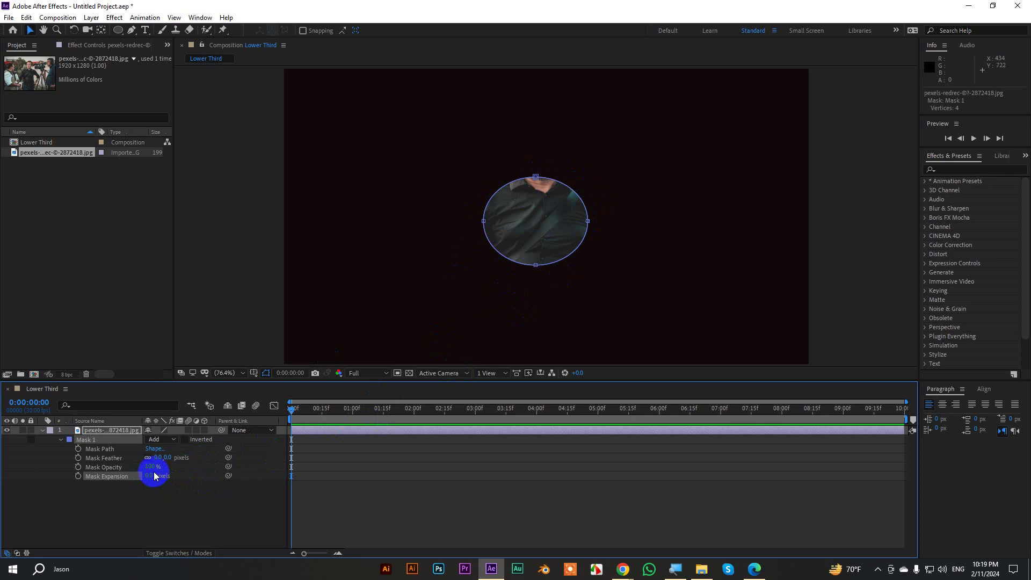
drag(150, 474, 63, 486)
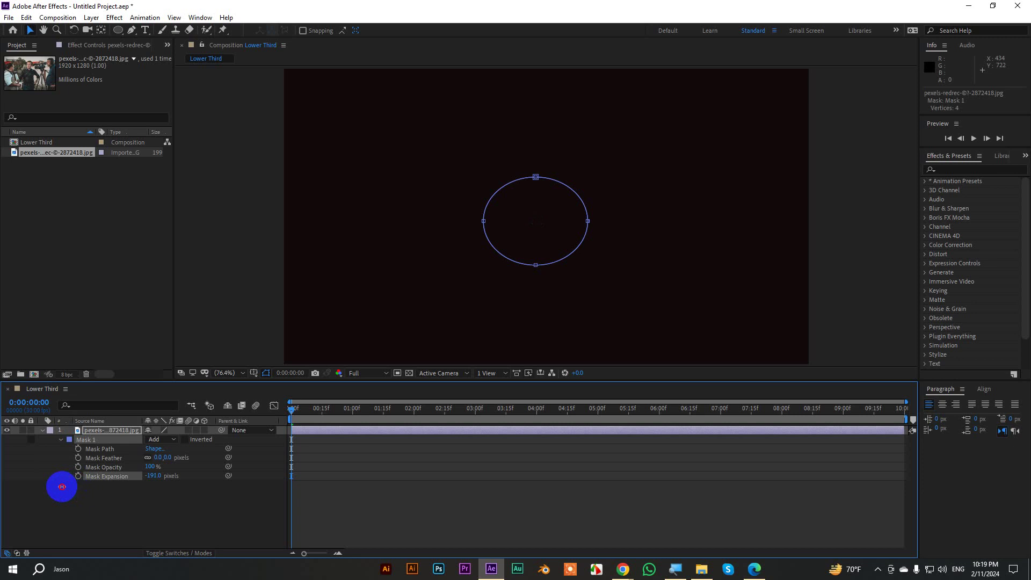
mouse_move(61, 486)
mouse_down()
mouse_move(631, 473)
mouse_move(152, 469)
mouse_move(71, 481)
mouse_up()
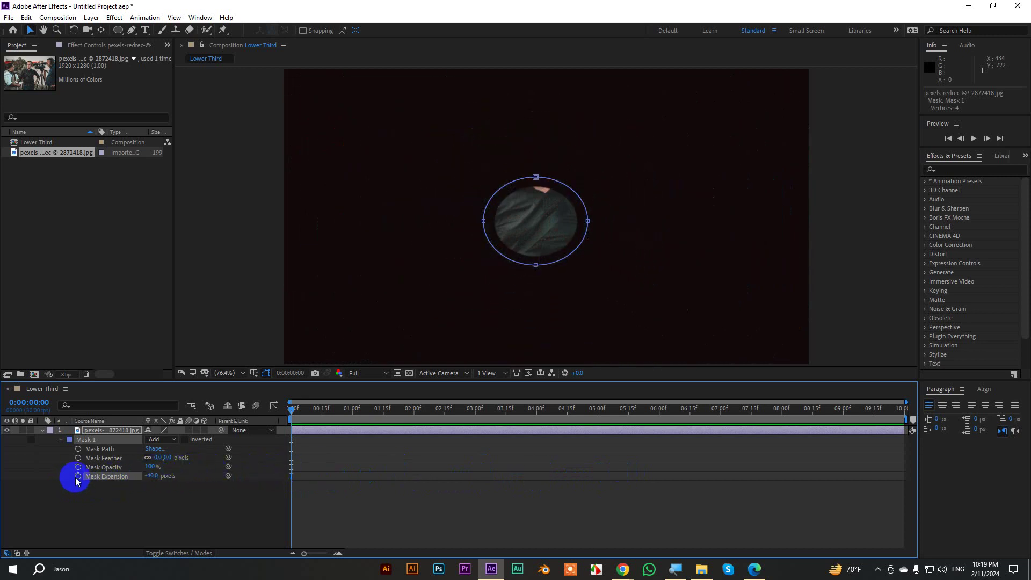
Keyframe Mask Expansion from a small oval at frame 0 to a full-photo reveal 20 frames later, then shift the keys later.
click(79, 476)
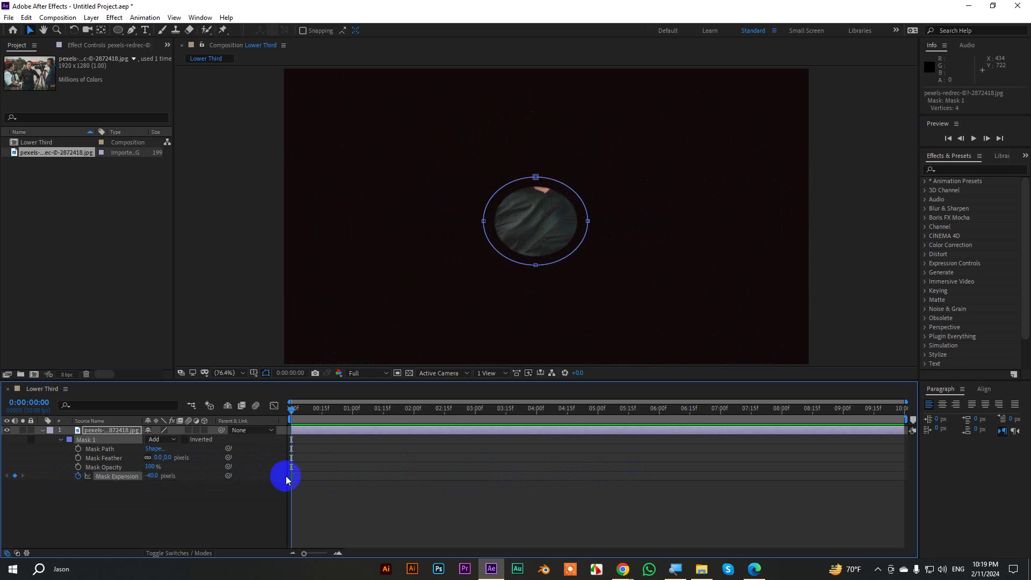
key(shift+Page_Down)
key(shift+Page_Down)
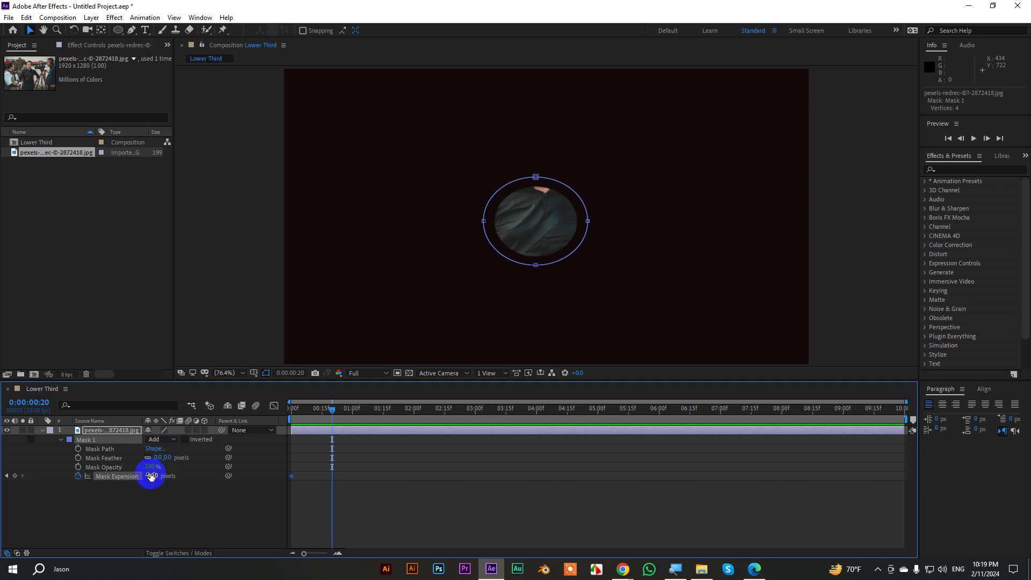
drag(151, 476, 403, 441)
drag(308, 407, 290, 408)
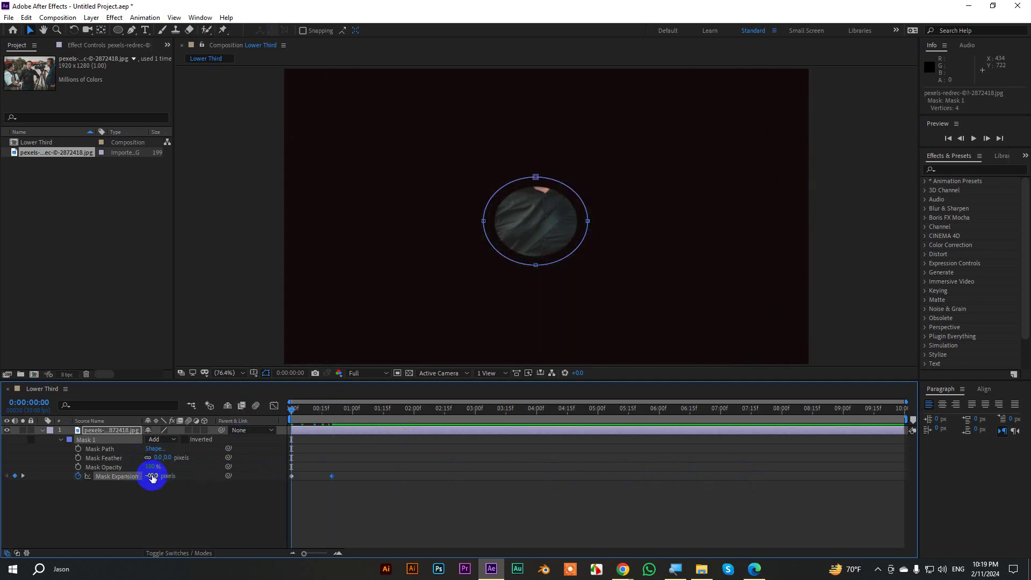
drag(152, 476, 75, 488)
click(264, 478)
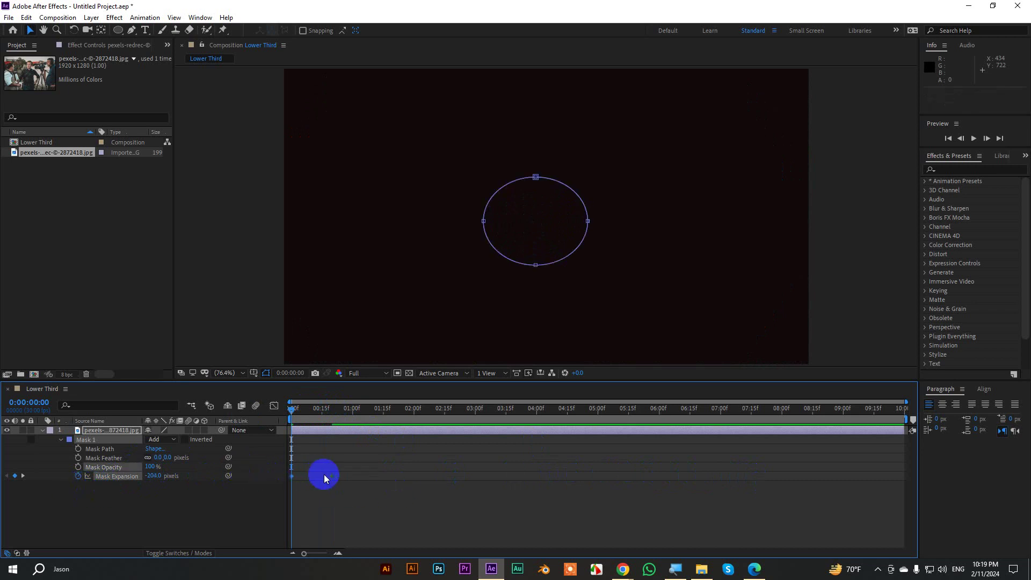
drag(291, 476, 386, 478)
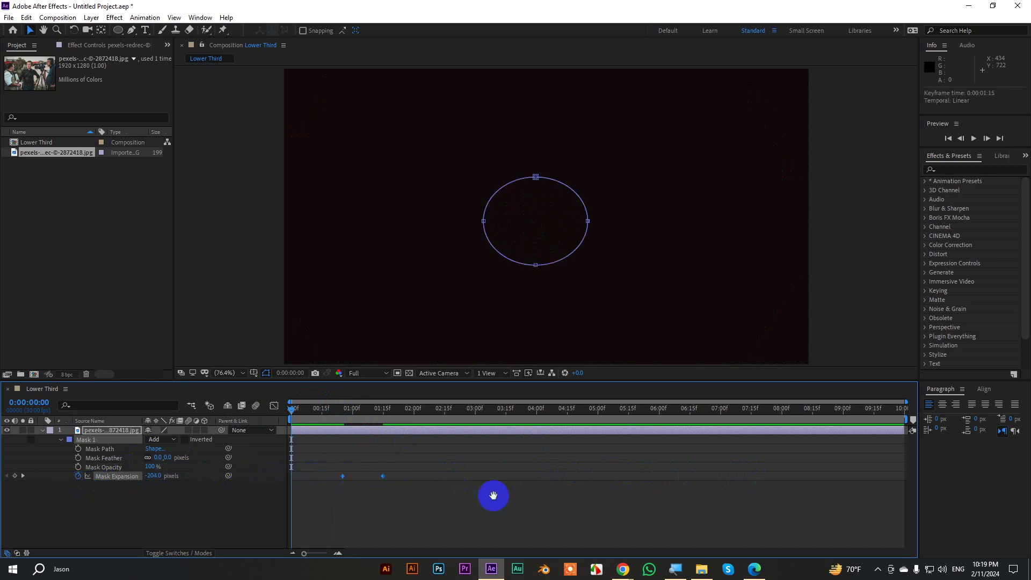
Preview the circular mask reveal and select both Mask Expansion keyframes.
key(space)
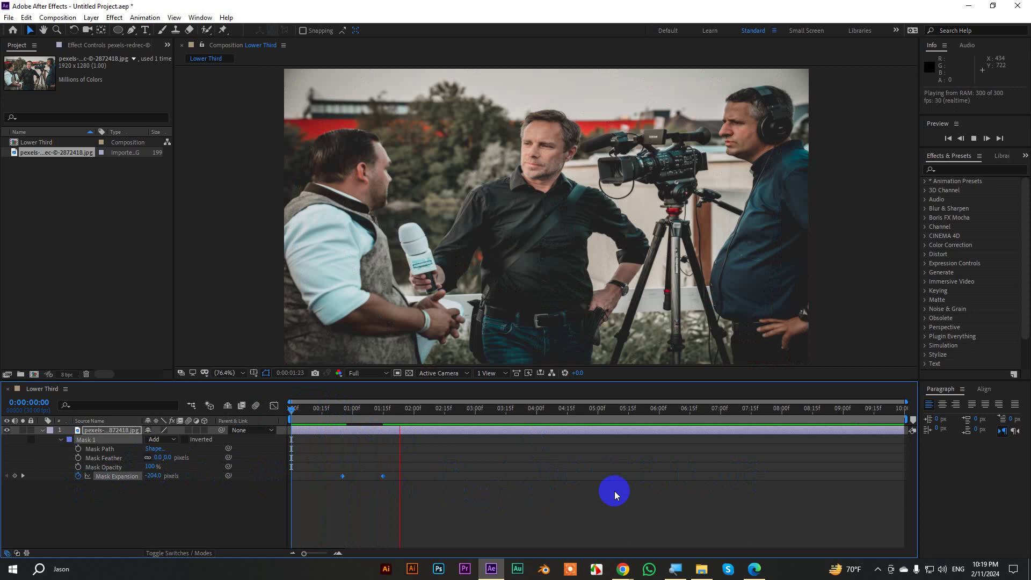
drag(434, 408, 309, 409)
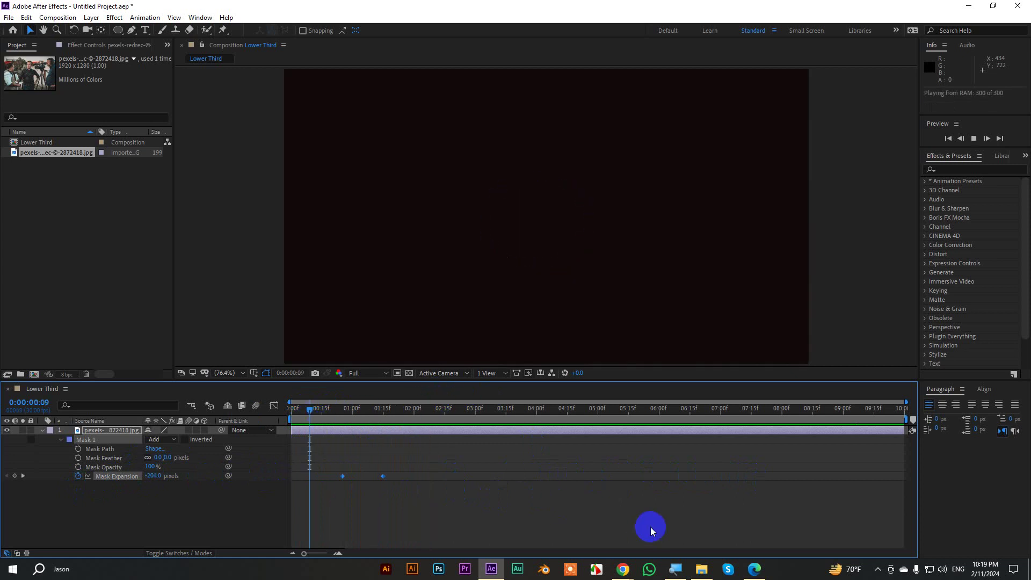
click(440, 421)
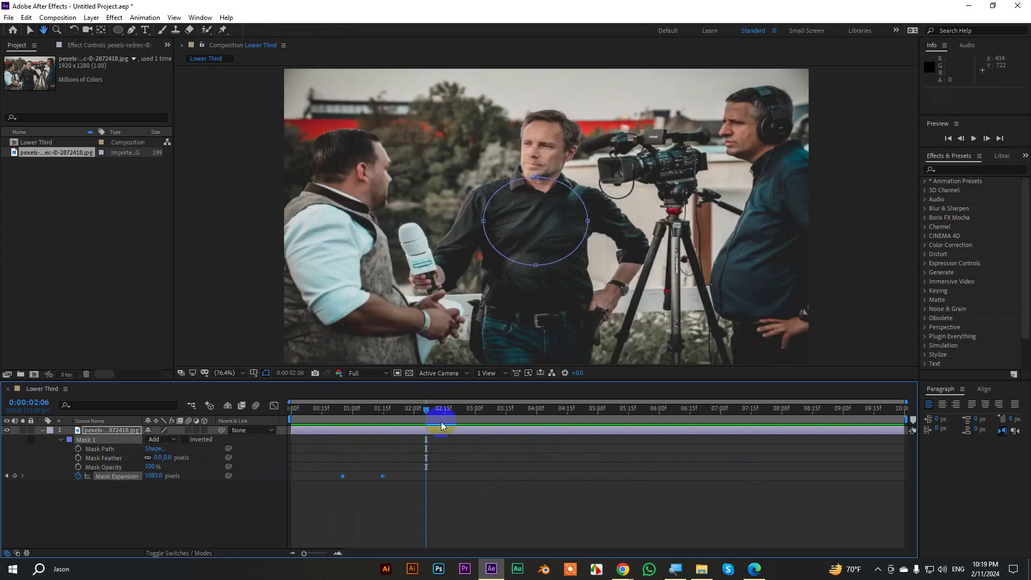
drag(441, 421, 309, 424)
key(space)
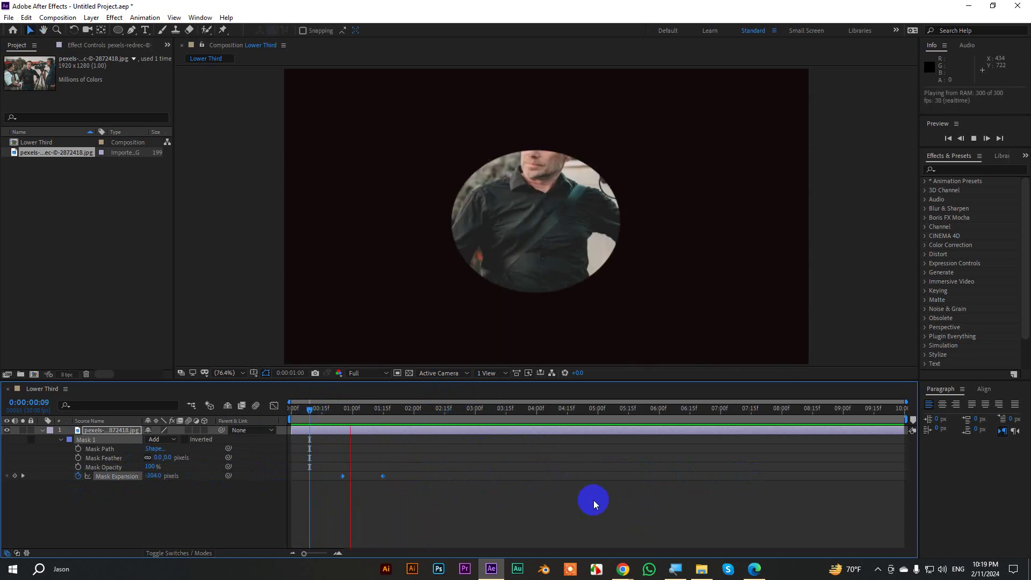
key(space)
drag(419, 488, 317, 465)
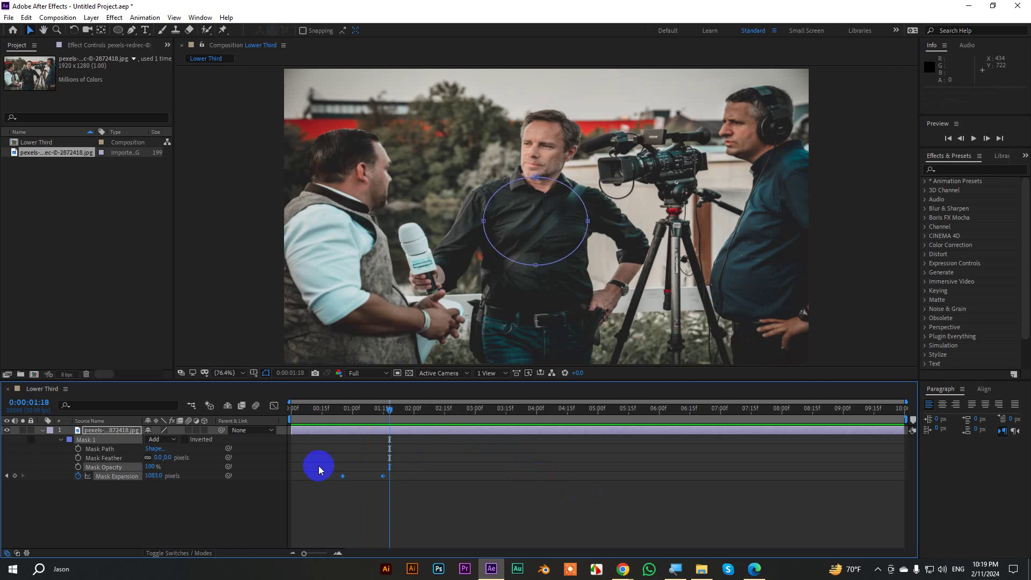
Ease the Mask Expansion keyframes by reshaping their speed curve in the Graph Editor, then preview.
click(274, 405)
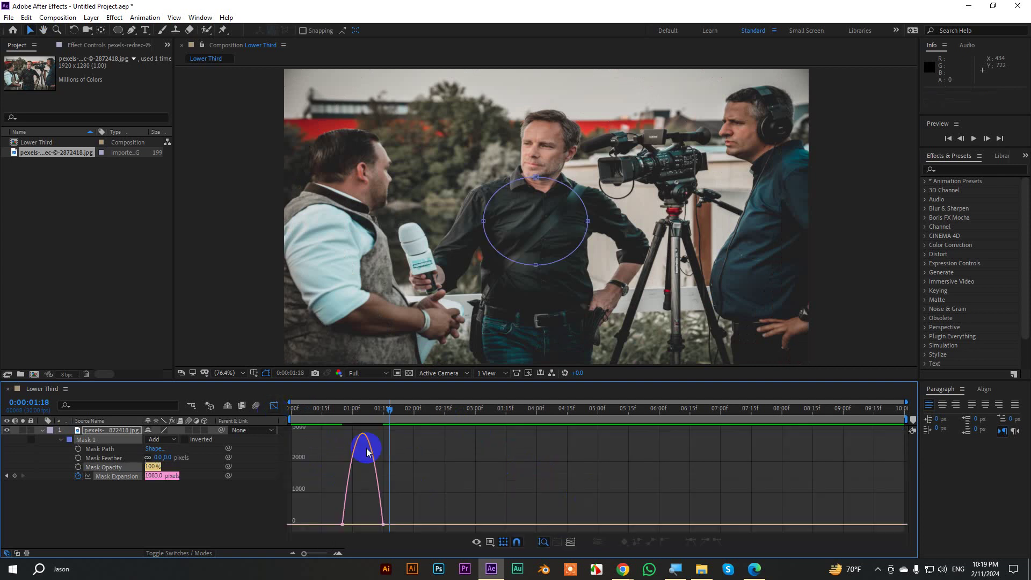
click(378, 525)
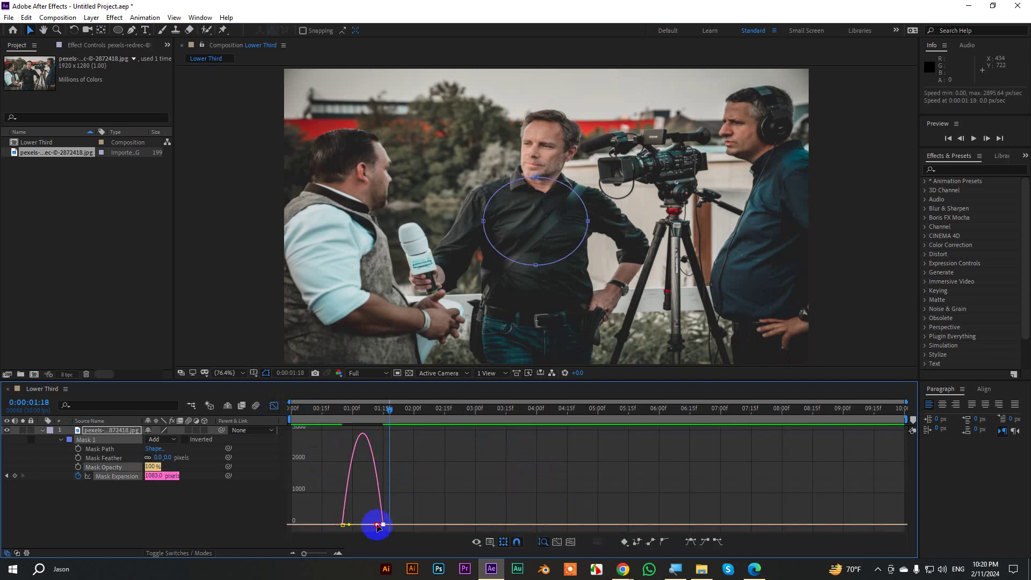
drag(378, 526, 363, 530)
drag(396, 418, 292, 418)
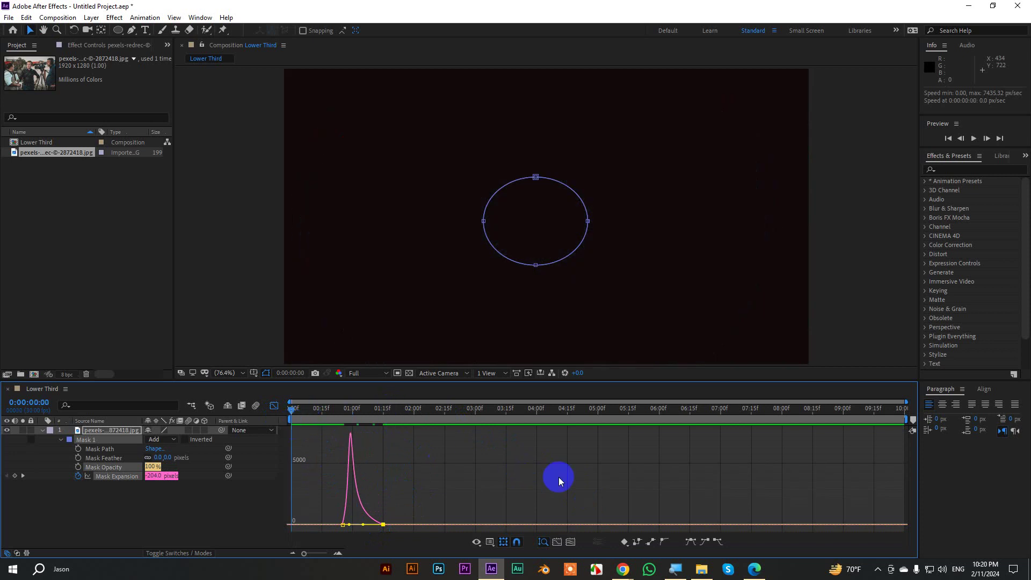
key(space)
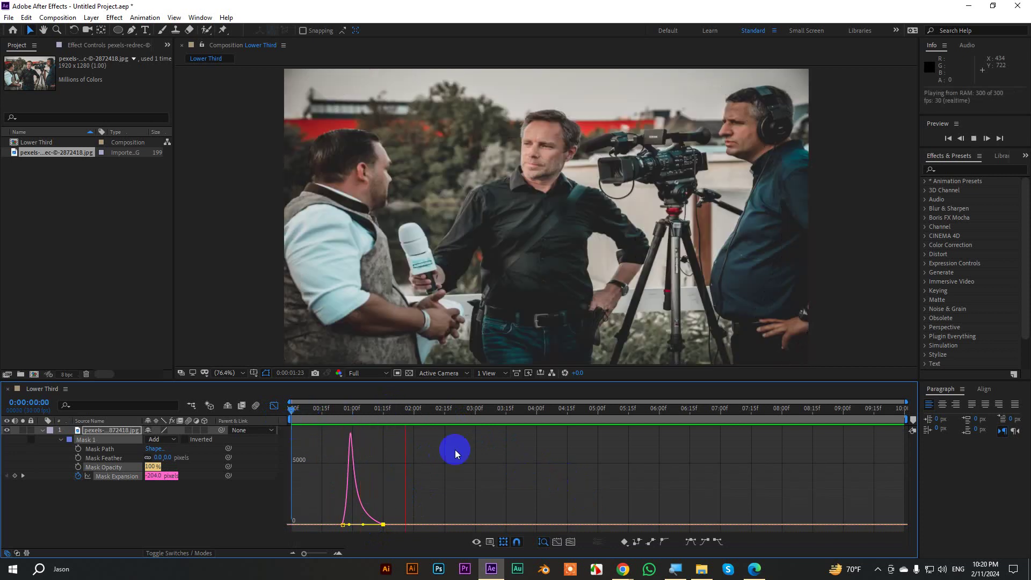
Return to the layer bar view and replay the reveal from 0:00:00:15.
click(274, 406)
click(316, 419)
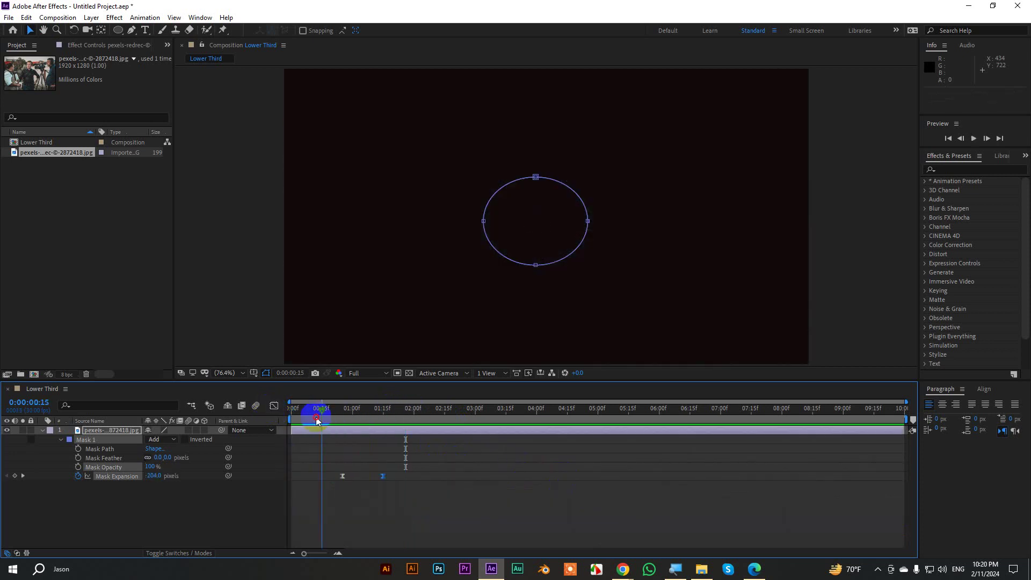
key(space)
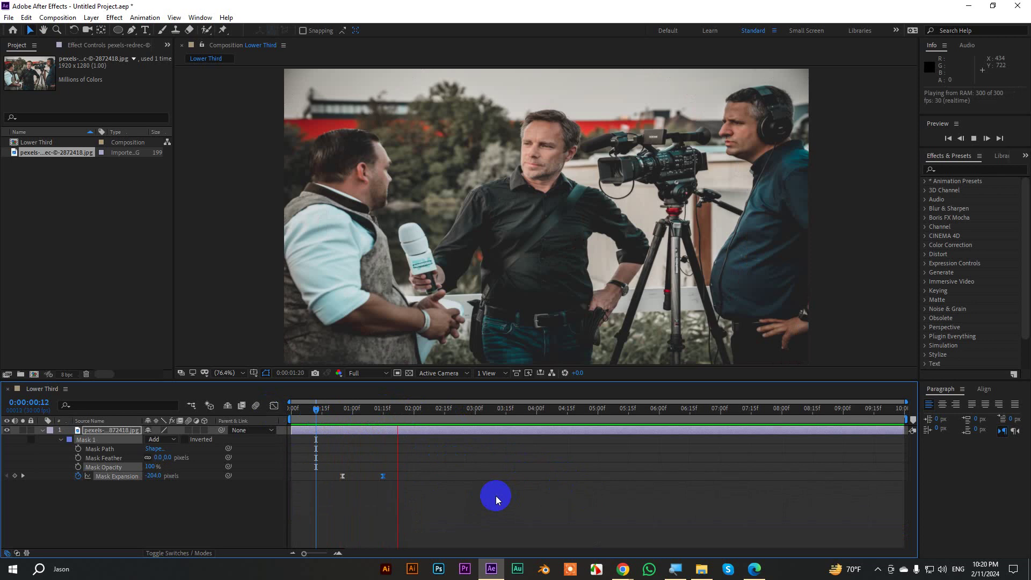
key(space)
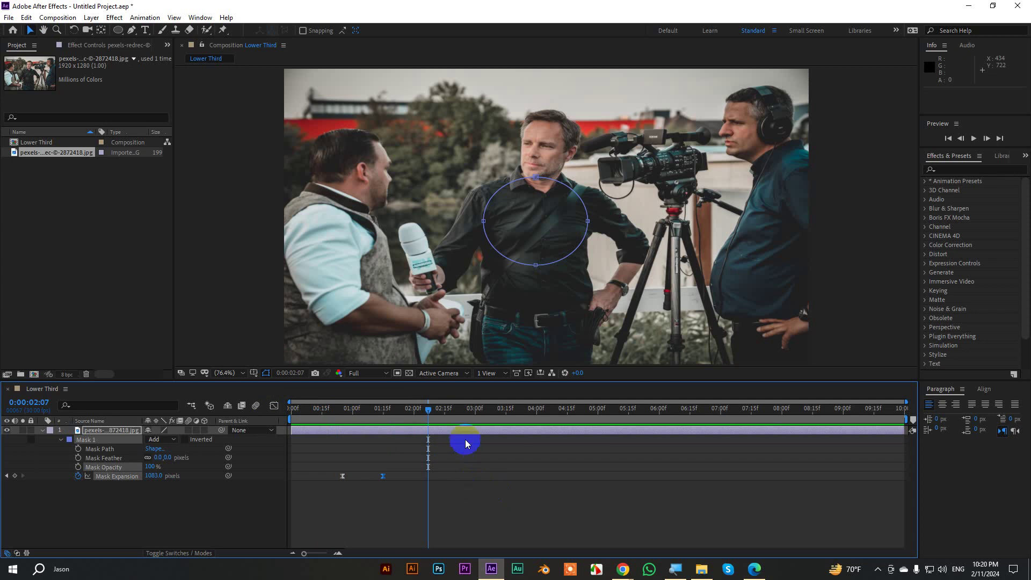
At 0:00:01:00 set Mask Feather to 219 pixels, then return to 0:00:00:00.
drag(441, 417, 353, 419)
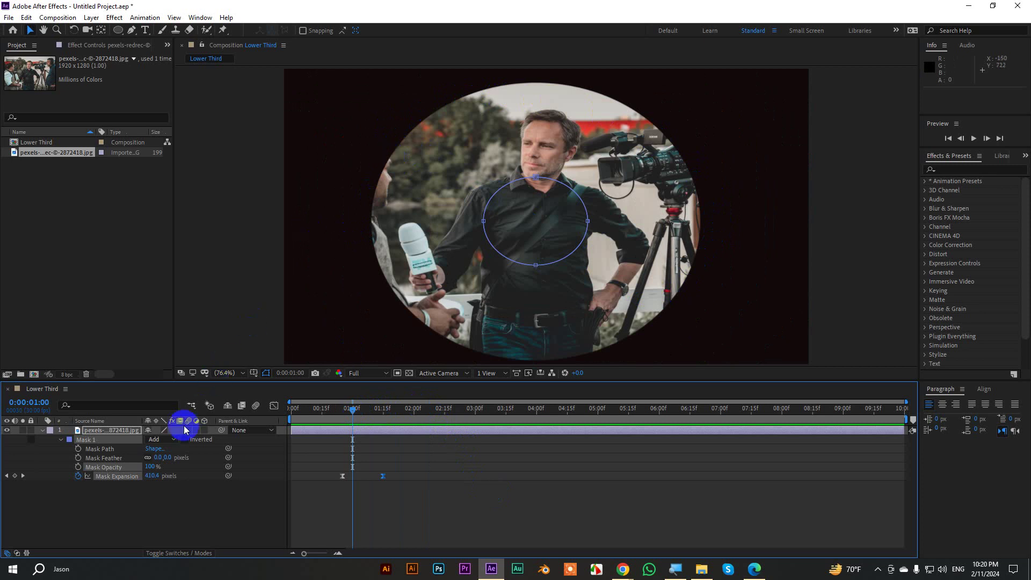
drag(159, 459, 266, 446)
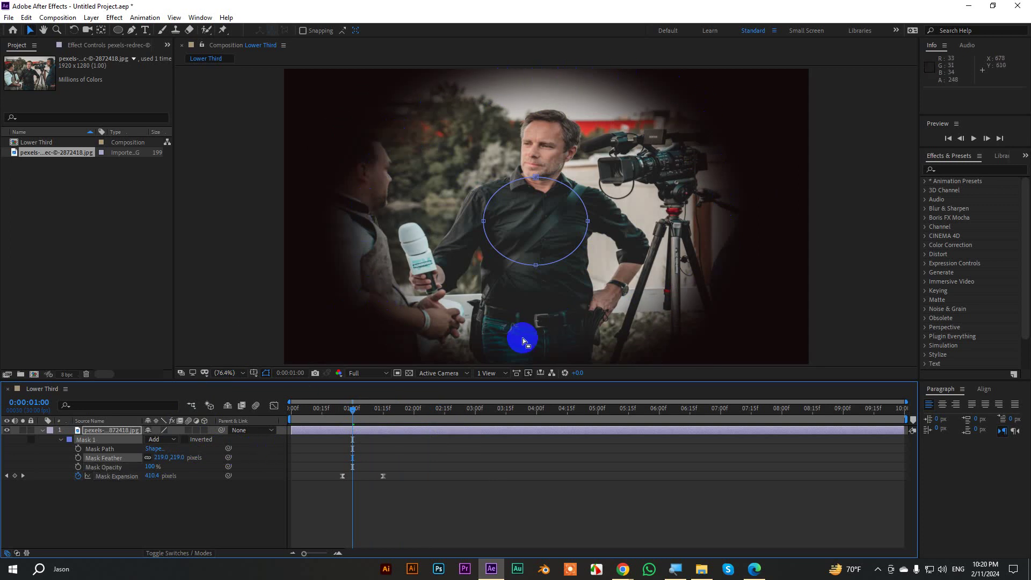
drag(350, 415, 282, 418)
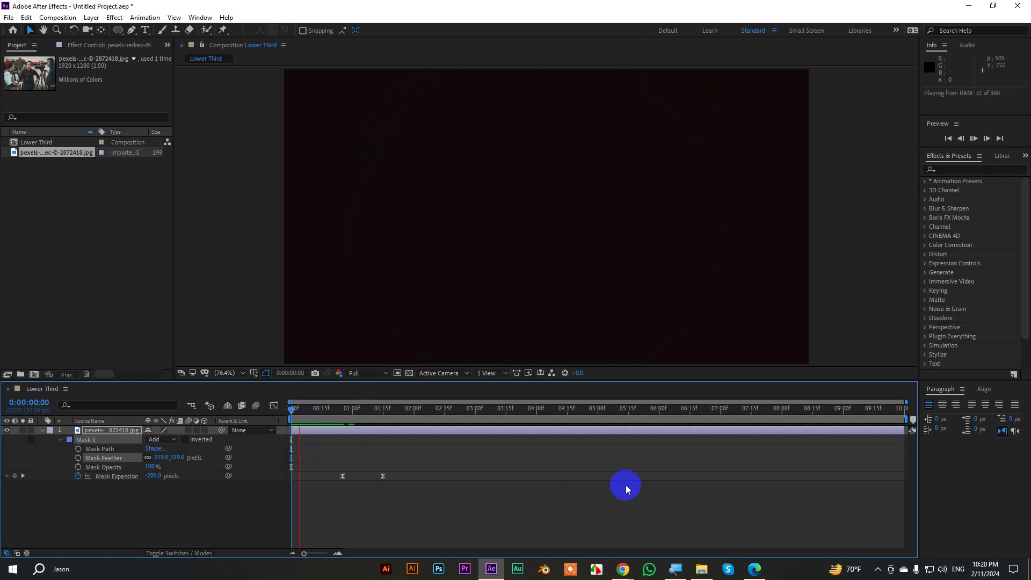
key(space)
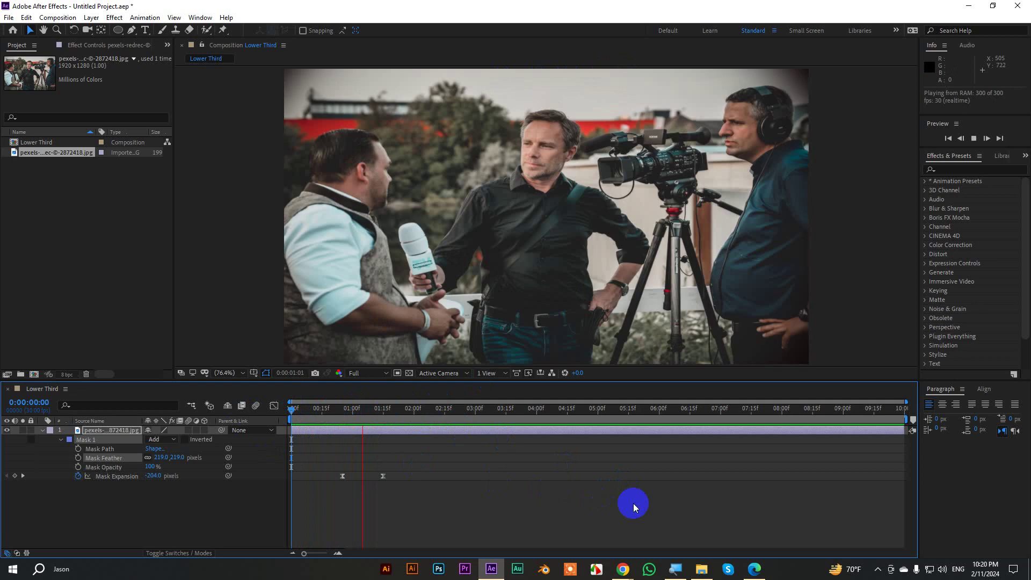
key(space)
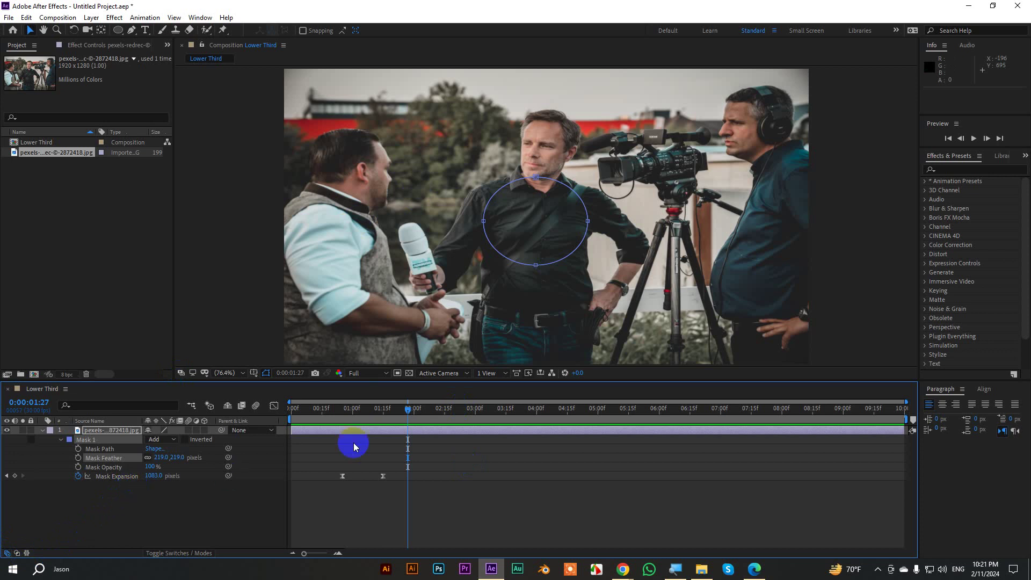
Test a lower Mask Opacity around one second in, then restore it to 100%.
drag(421, 406, 354, 423)
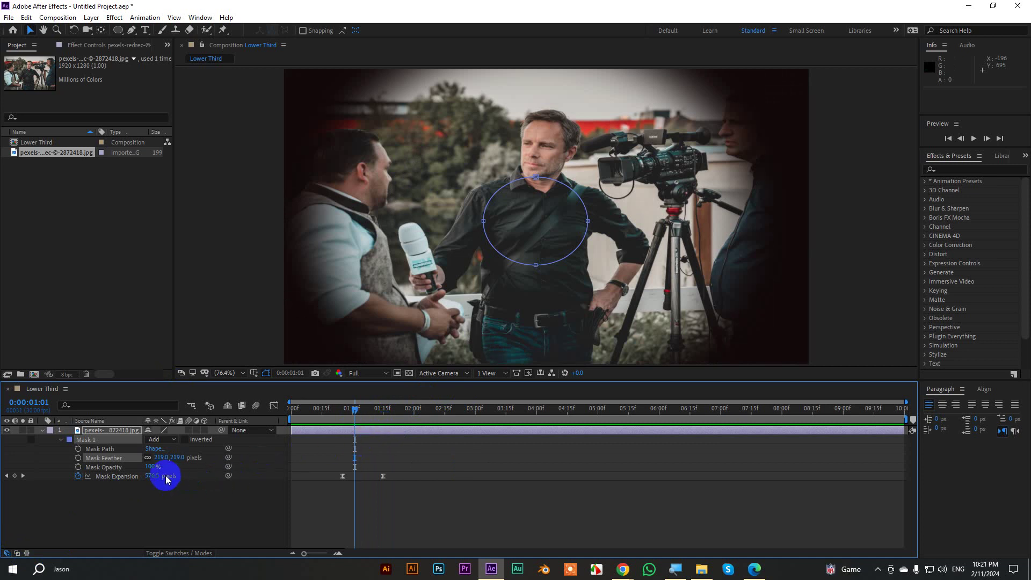
drag(150, 467, 121, 459)
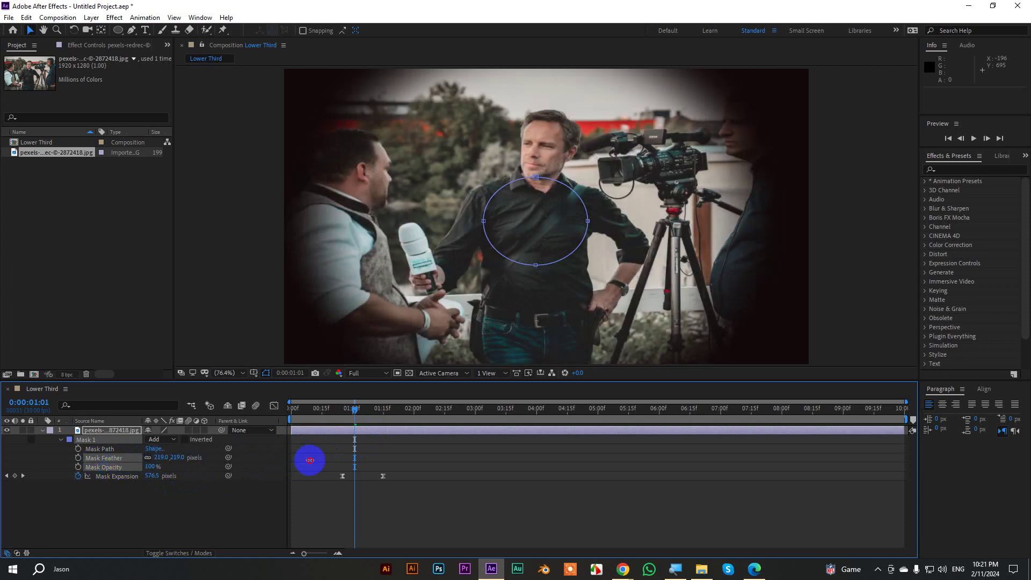
drag(310, 460, 405, 449)
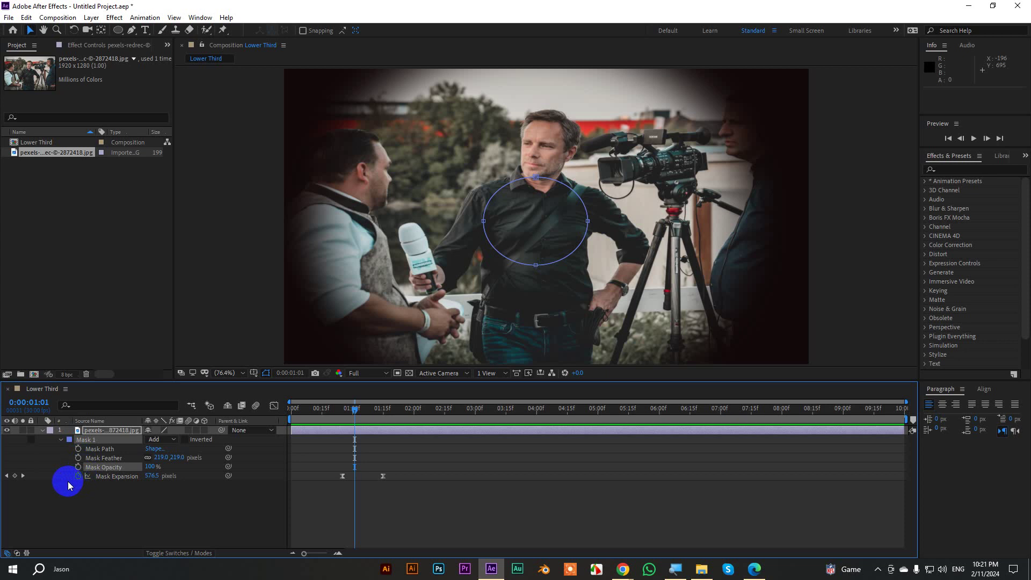
Remove the Mask Expansion keyframes and delete the circular Mask 1.
drag(365, 411, 388, 417)
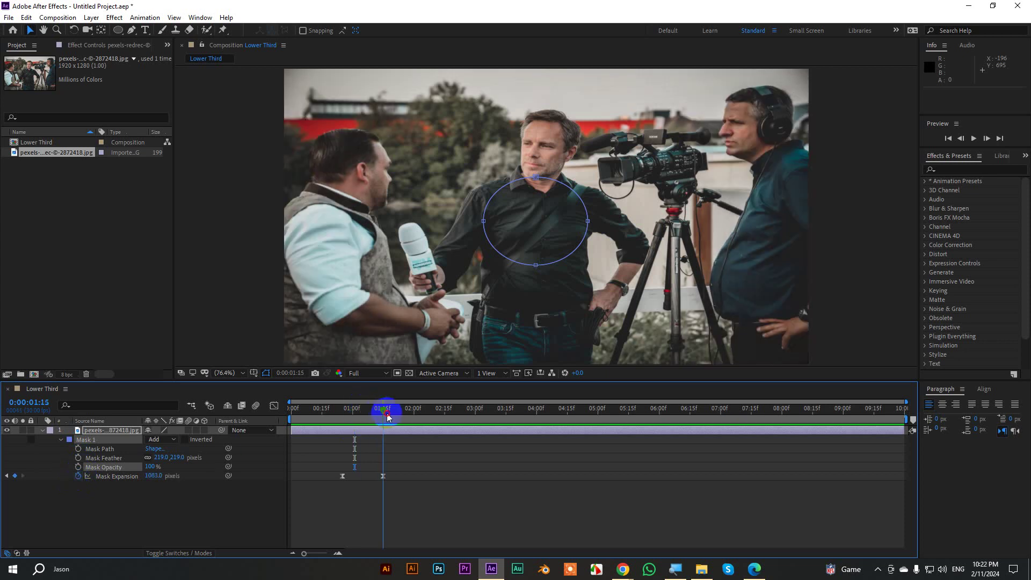
click(78, 475)
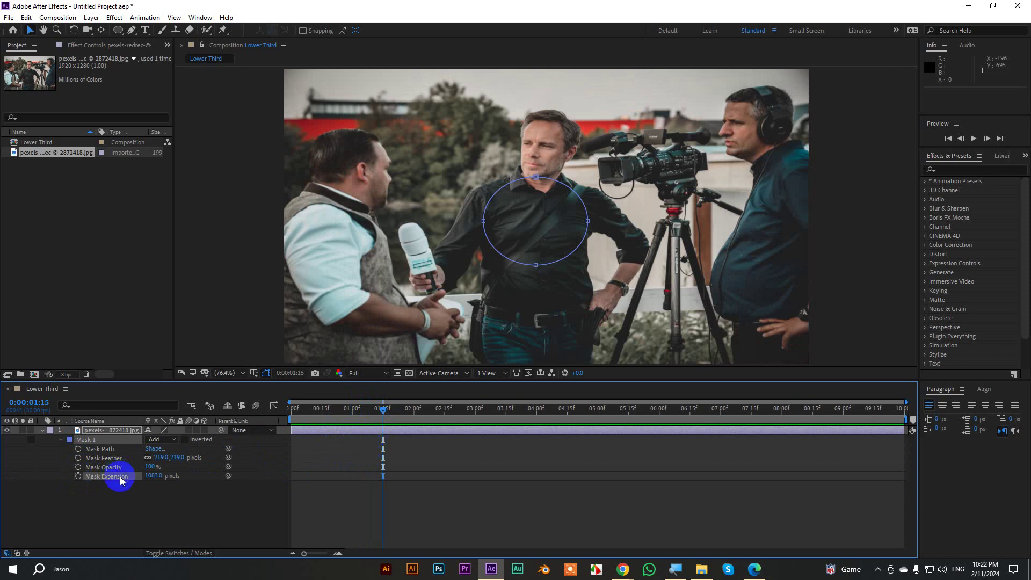
click(108, 449)
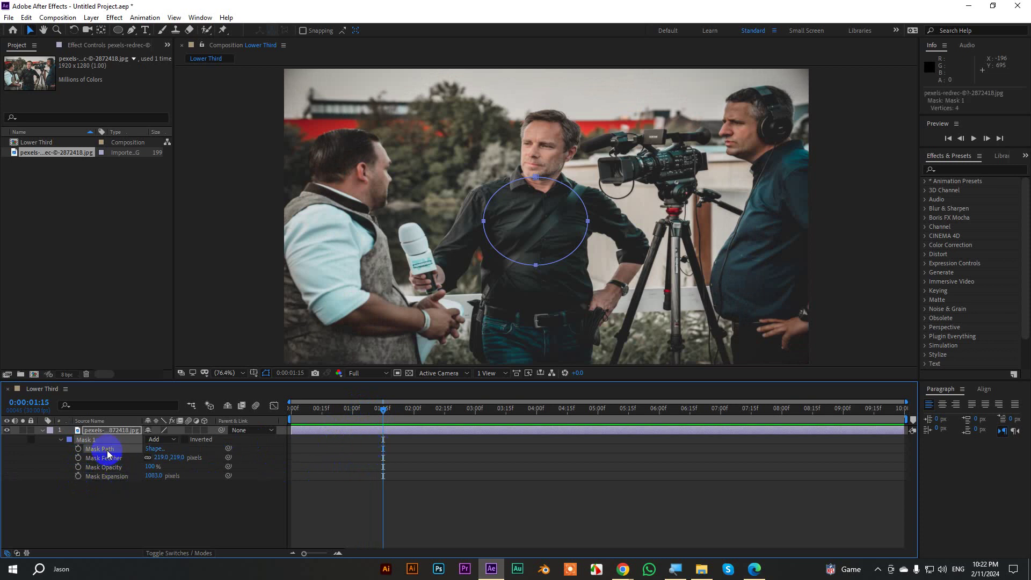
click(60, 440)
key(Delete)
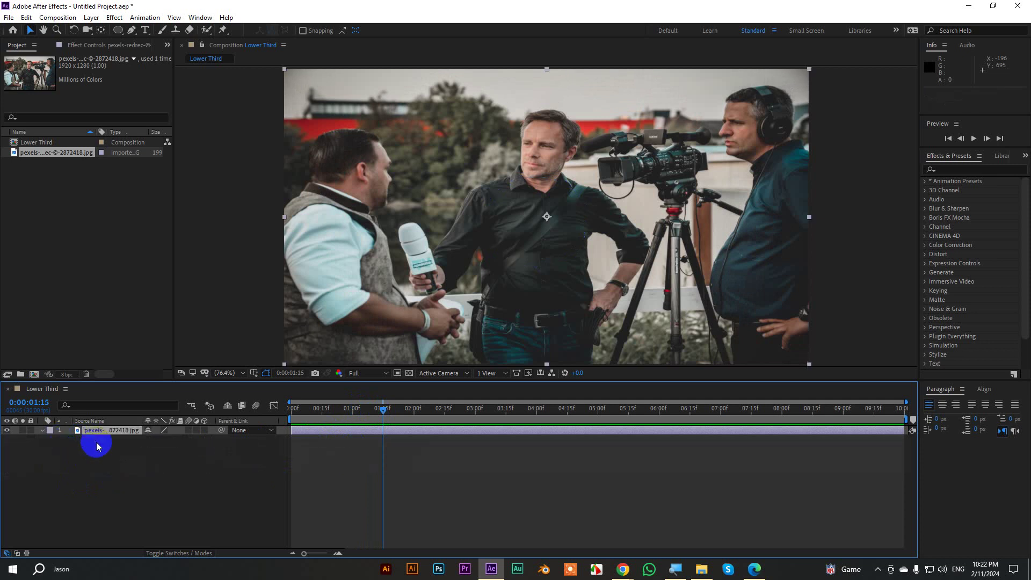
Draw a rectangular mask over the photo's narrow left strip with the Rectangle tool.
click(123, 30)
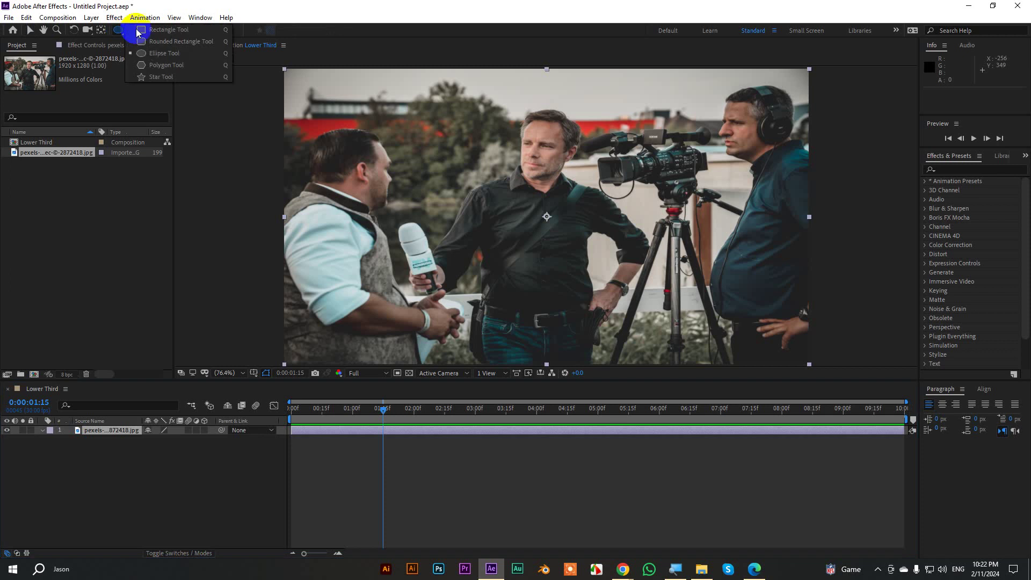
click(145, 37)
scroll(405, 173, down, 1)
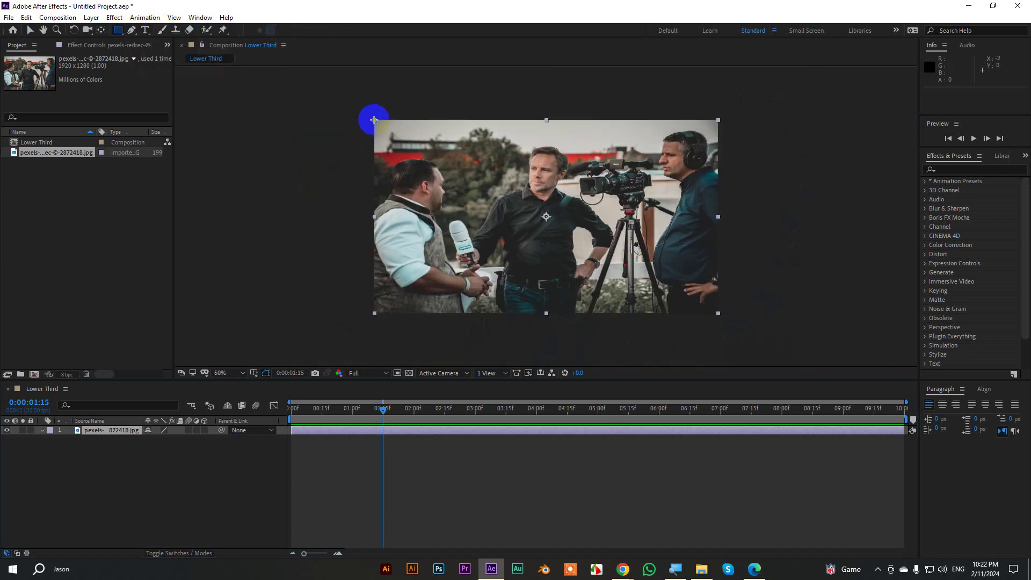
mouse_move(374, 120)
mouse_down()
mouse_move(400, 320)
mouse_move(401, 306)
mouse_move(387, 325)
mouse_move(402, 326)
mouse_up()
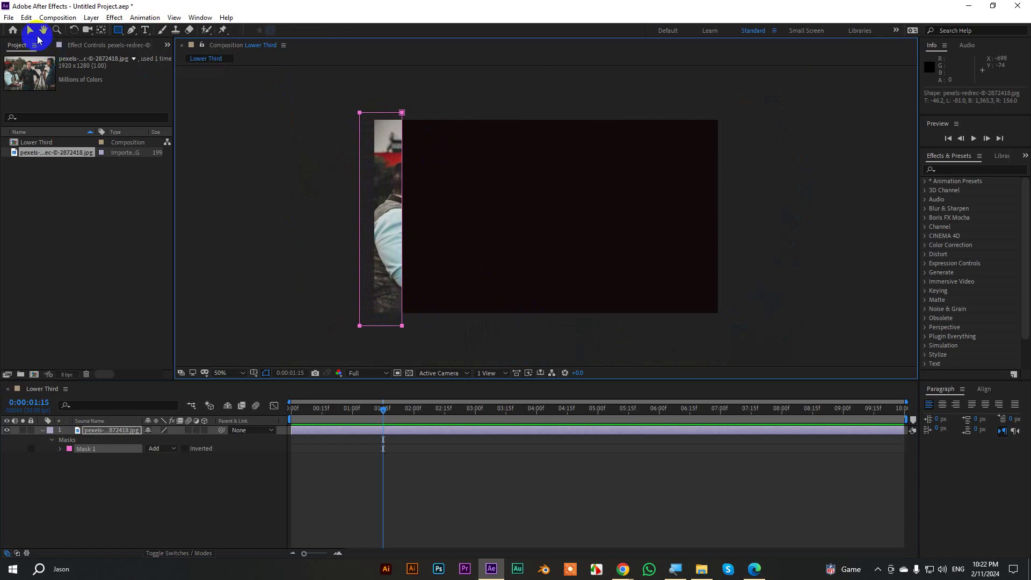
click(30, 31)
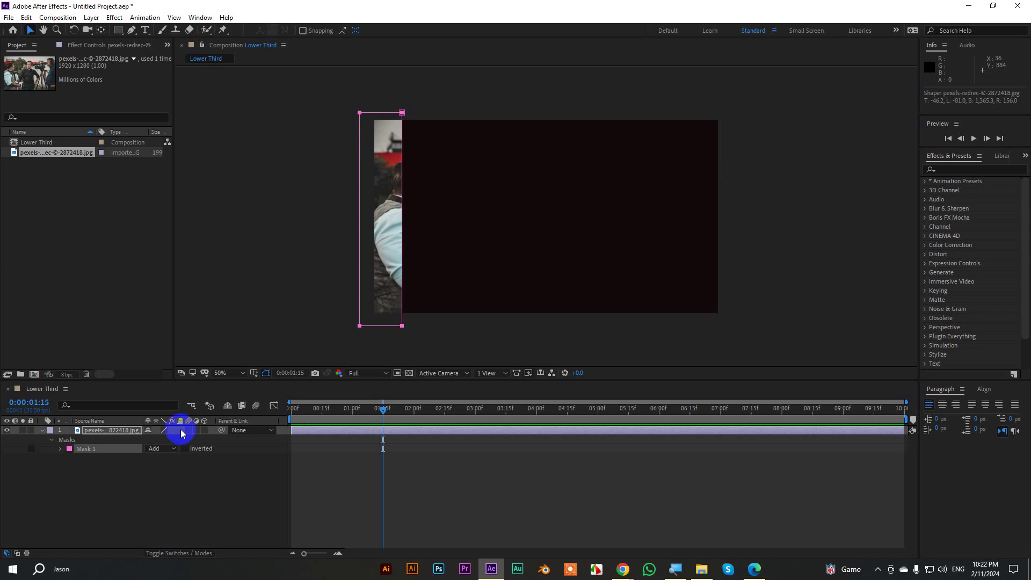
Reveal Mask 1's properties and set a Mask Path keyframe at 0:00:01:15, then advance to 0:00:02:15.
key(m)
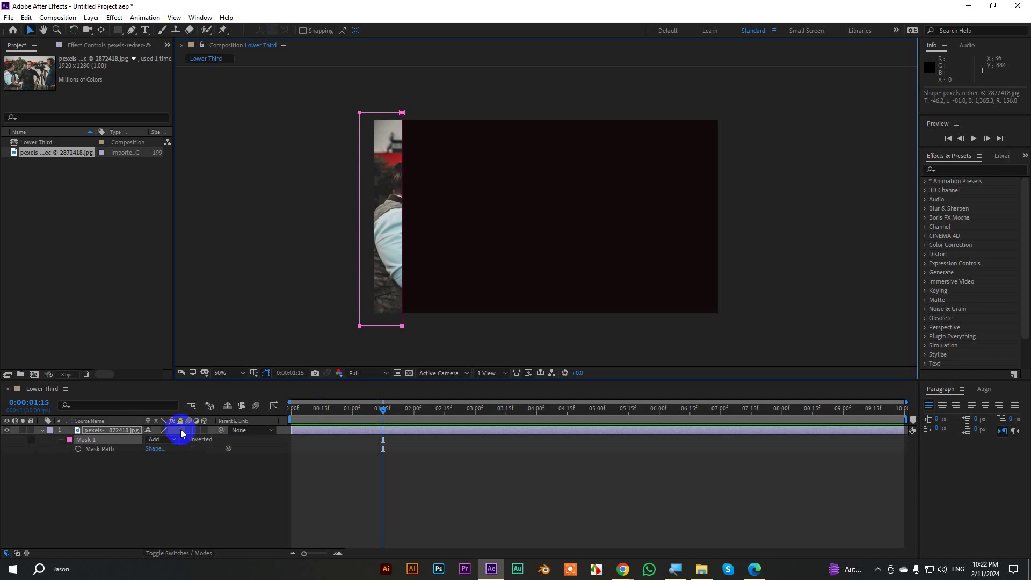
key(m)
key(m)
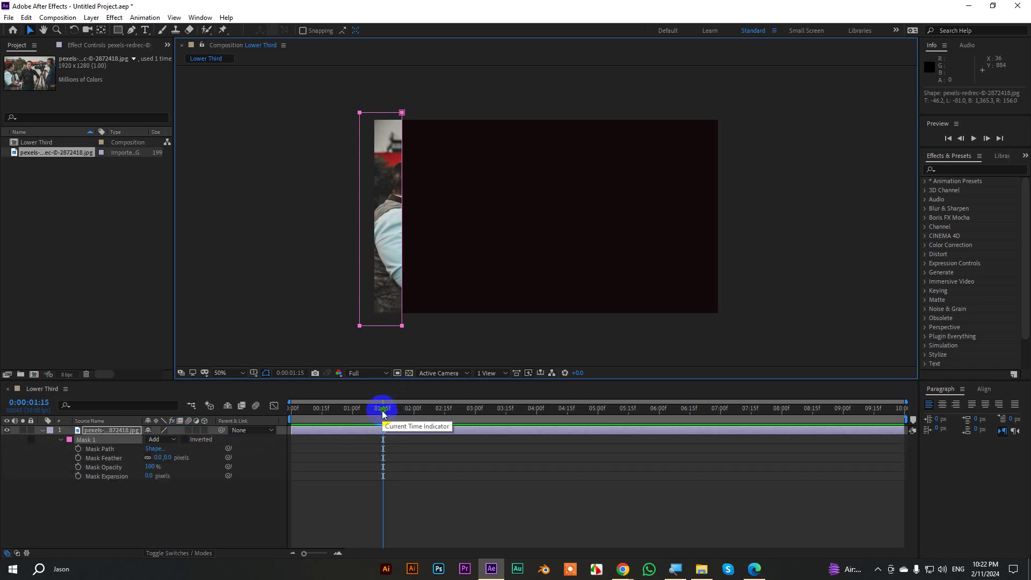
click(78, 449)
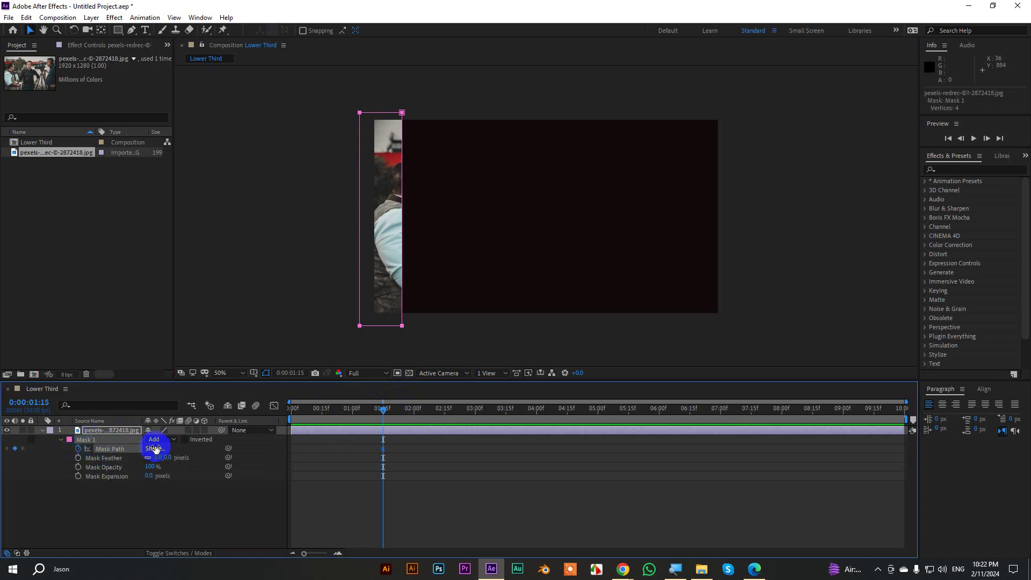
key(space)
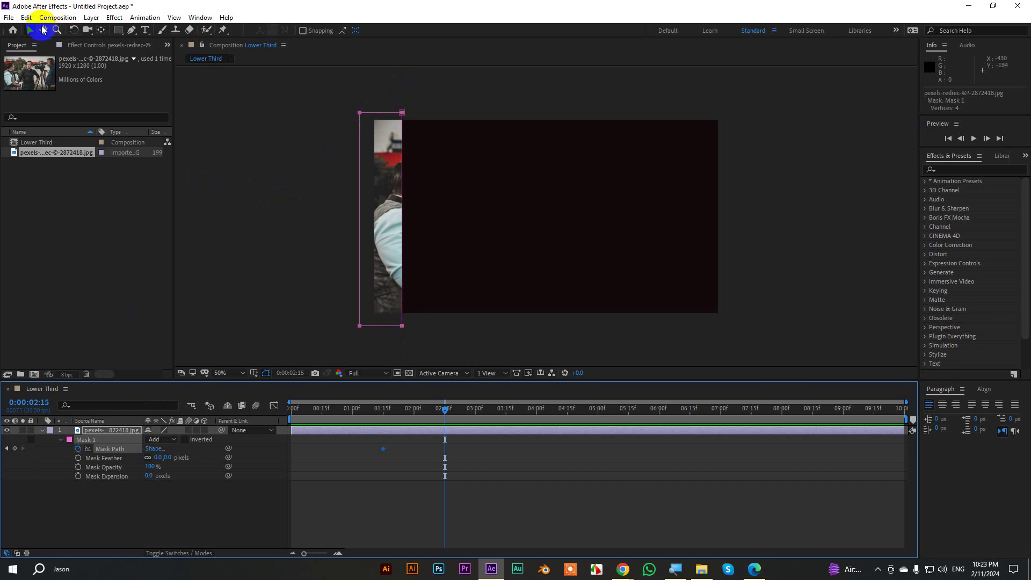
Animate Mask 1's path from a thin left strip to the full photo and feather it 50 pixels.
mouse_move(387, 87)
mouse_down()
mouse_move(421, 340)
mouse_move(385, 78)
mouse_up()
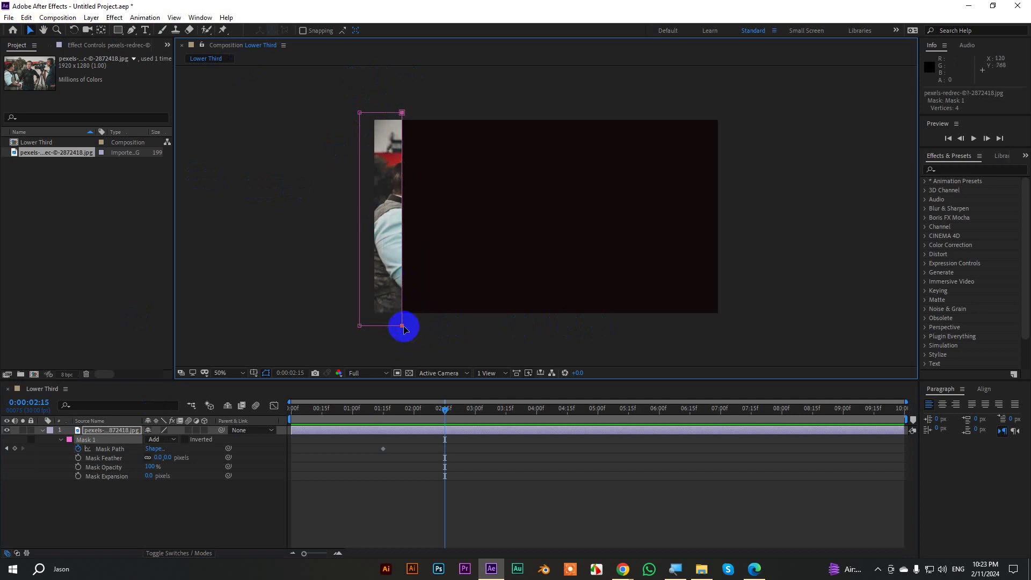
drag(403, 327, 723, 323)
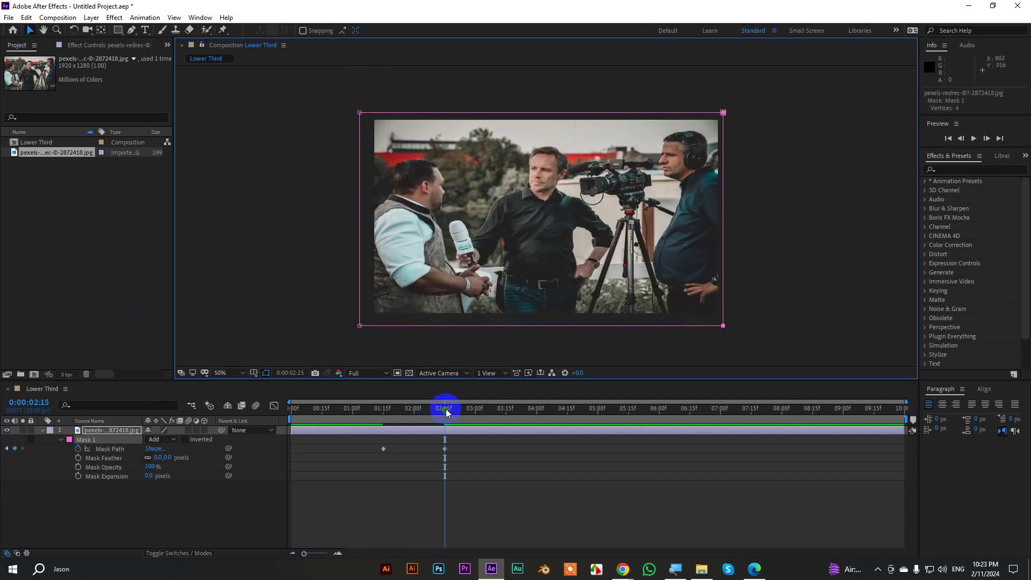
drag(445, 410, 385, 421)
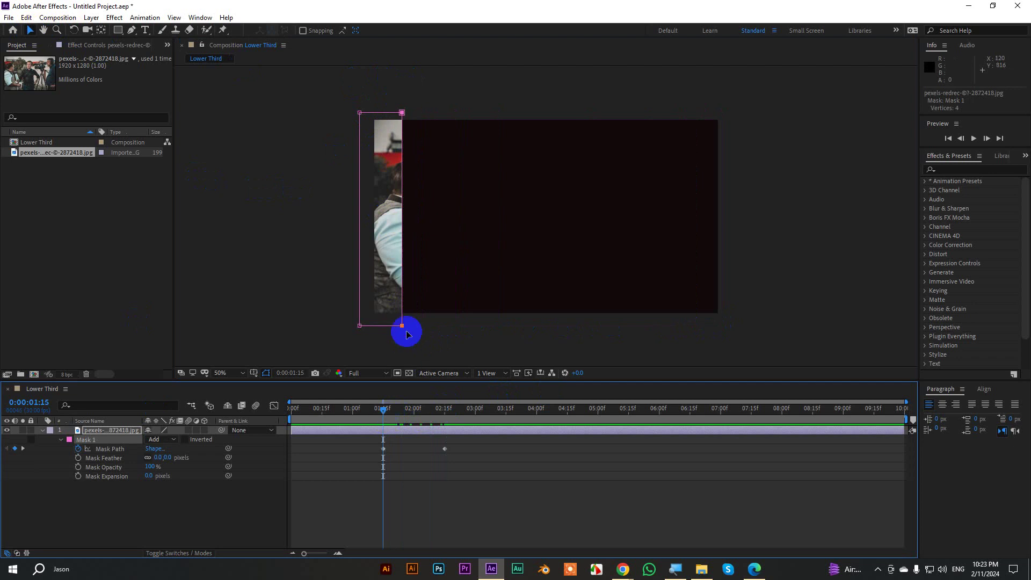
drag(402, 113, 365, 114)
click(198, 419)
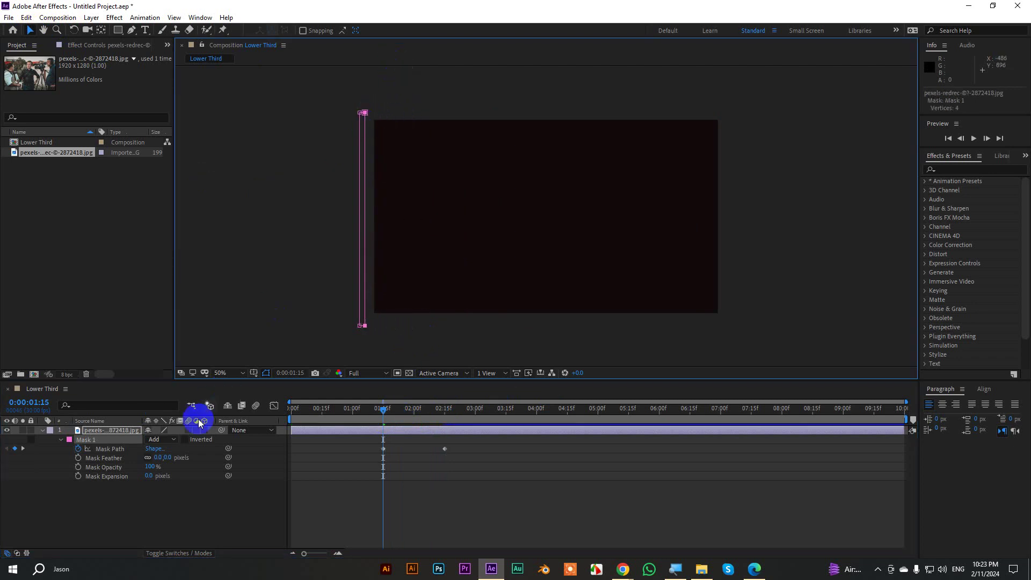
click(159, 456)
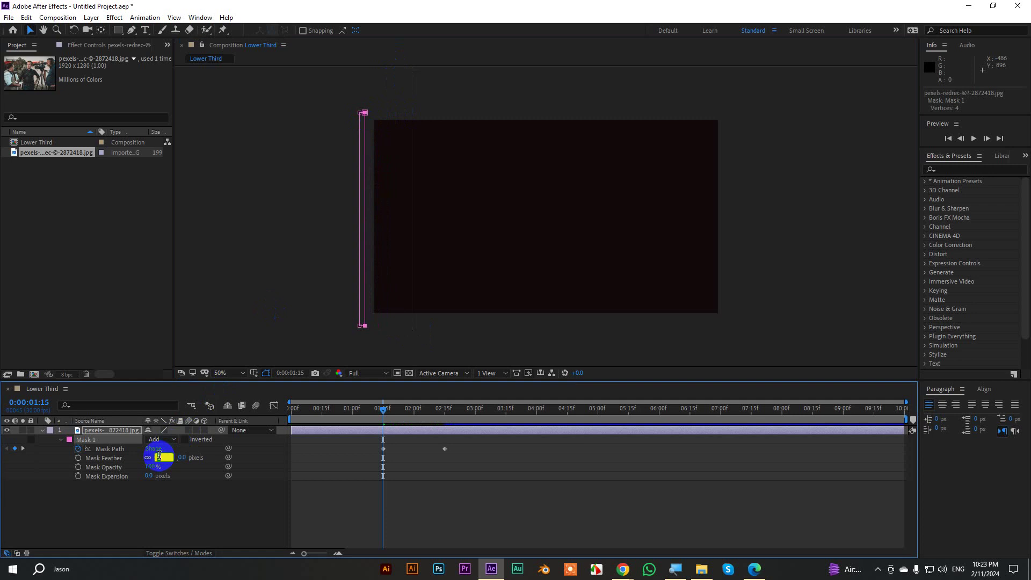
text(50)
click(403, 429)
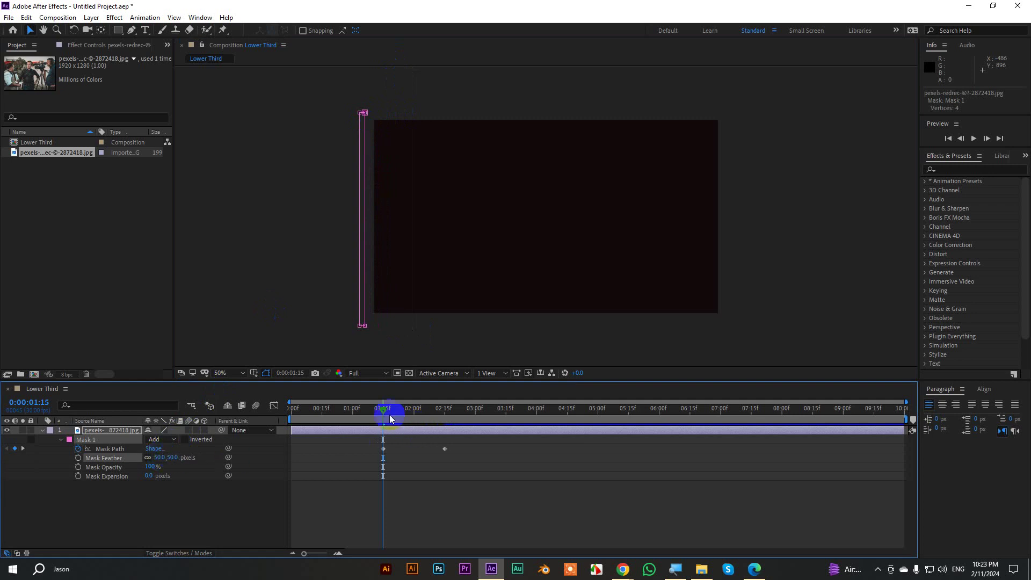
Ease both Mask Path keyframes in the Graph Editor, then open the Lower Third source folder.
drag(466, 466, 336, 444)
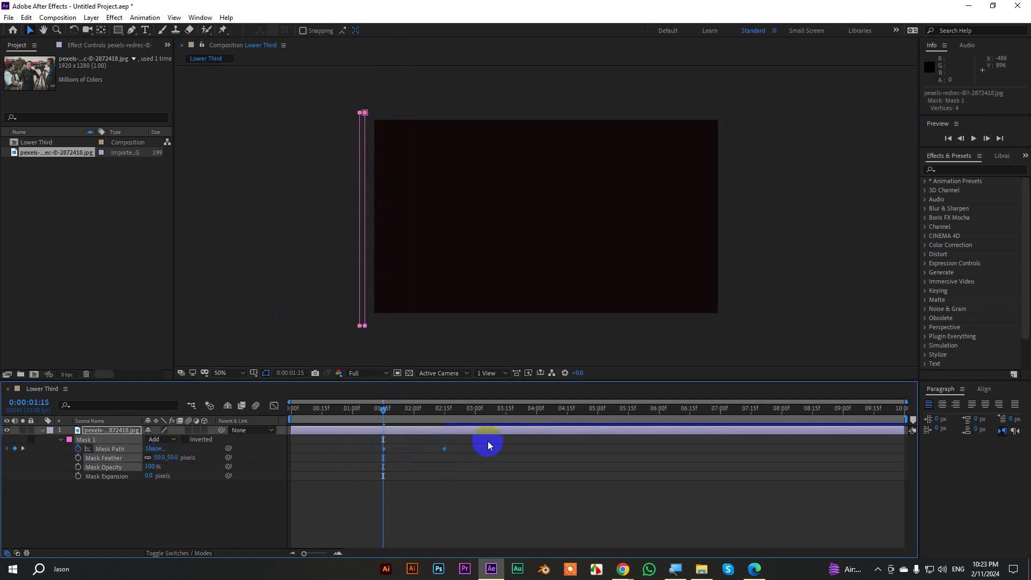
click(274, 406)
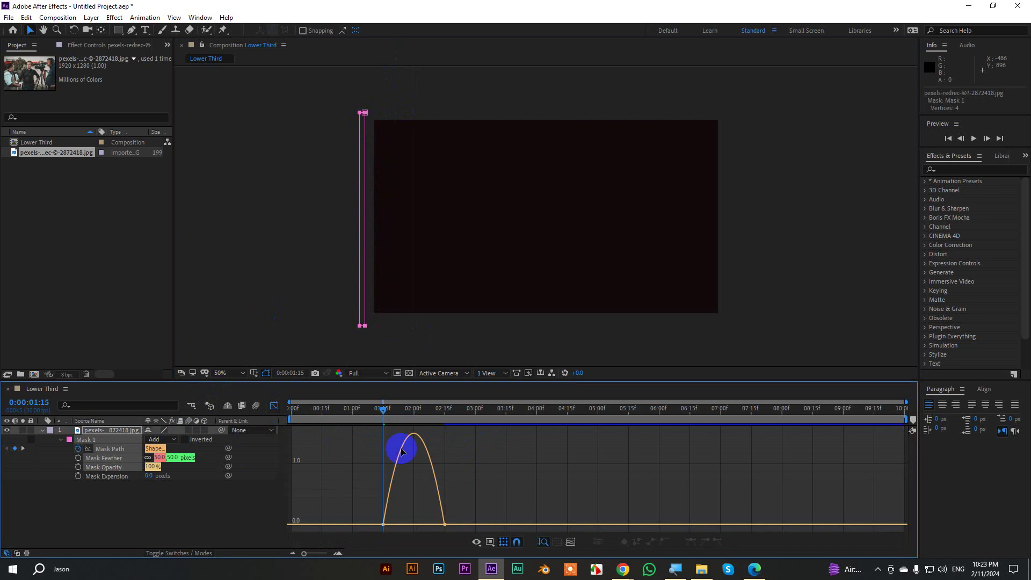
drag(479, 500, 418, 524)
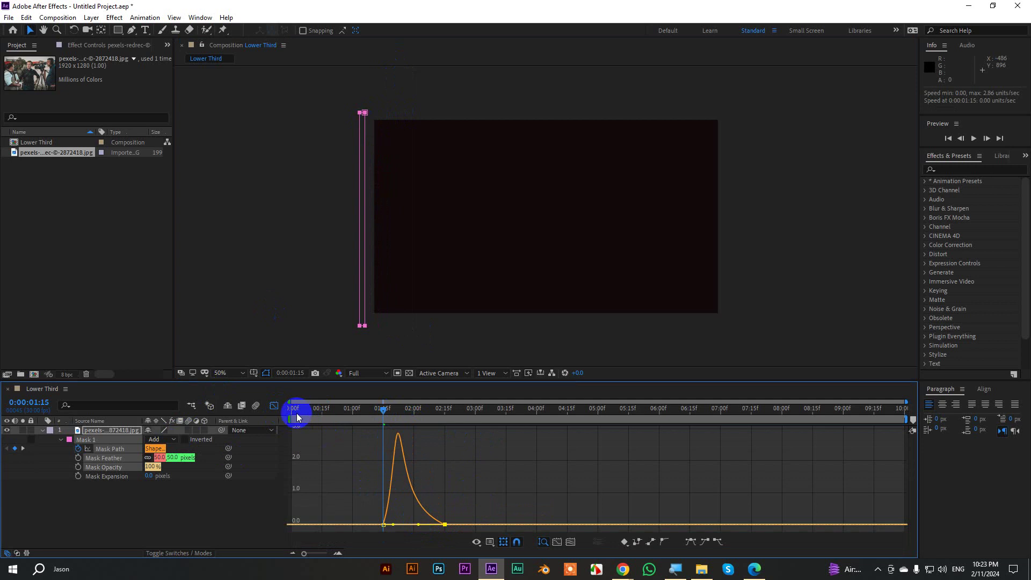
click(277, 408)
drag(385, 412, 293, 465)
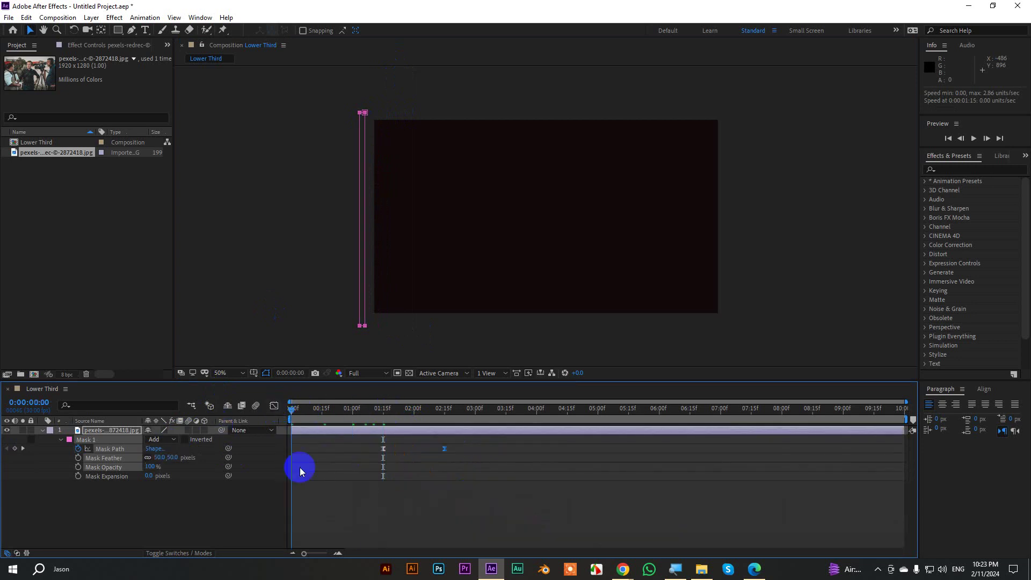
click(613, 498)
scroll(627, 304, up, 2)
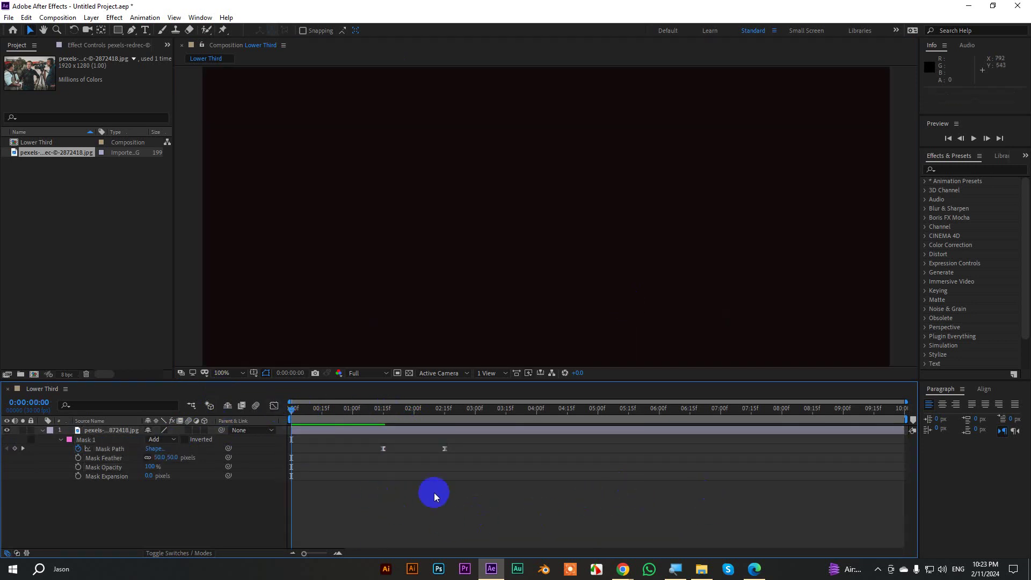
click(701, 568)
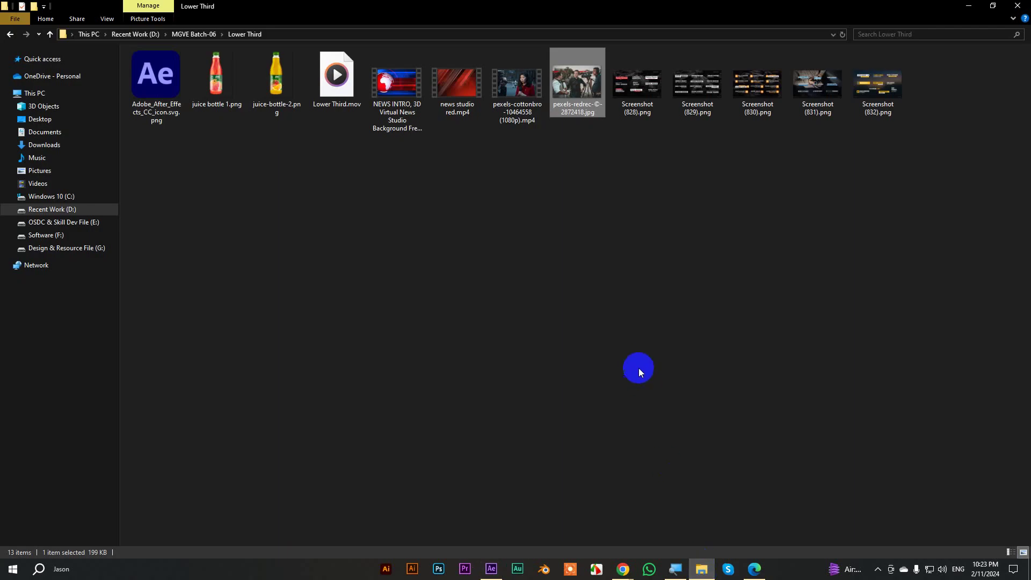
Drag Screenshot (828).png from File Explorer into the Project panel and onto the Lower Third timeline.
click(803, 159)
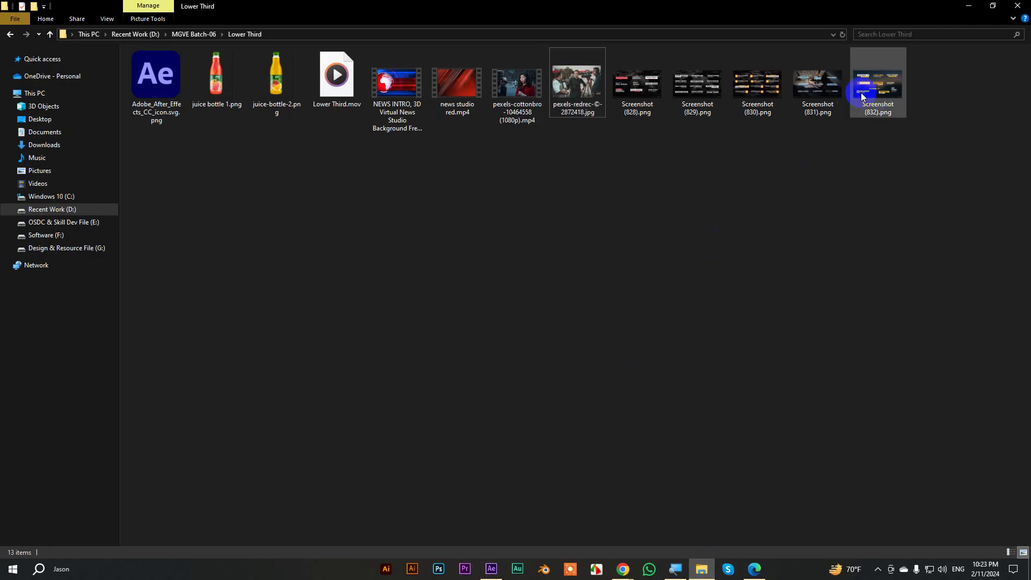
drag(637, 102, 50, 236)
drag(50, 162, 101, 506)
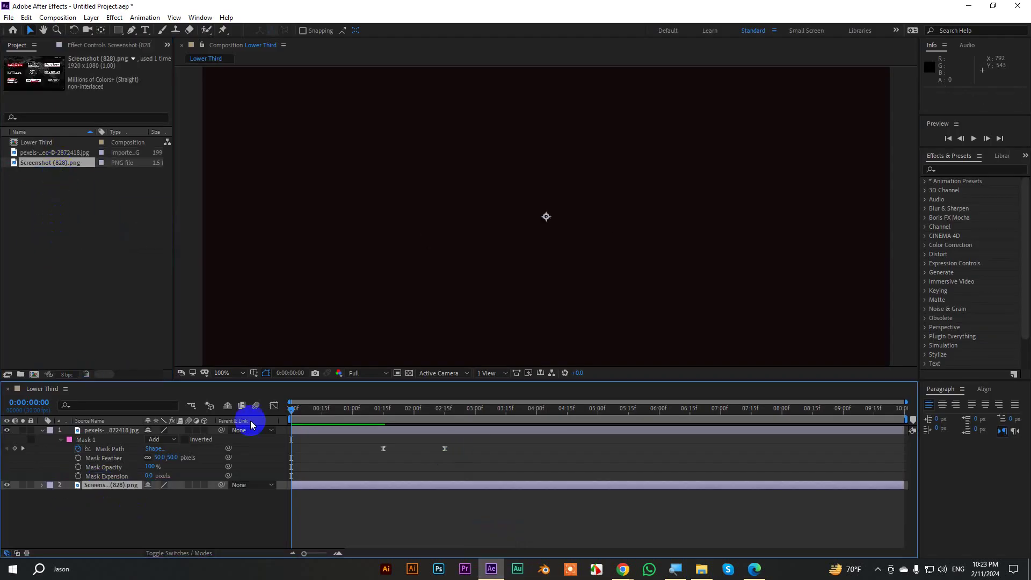
Scale the Screenshot (828) layer to the comp size with Transform > Fit to Comp.
scroll(439, 213, down, 1)
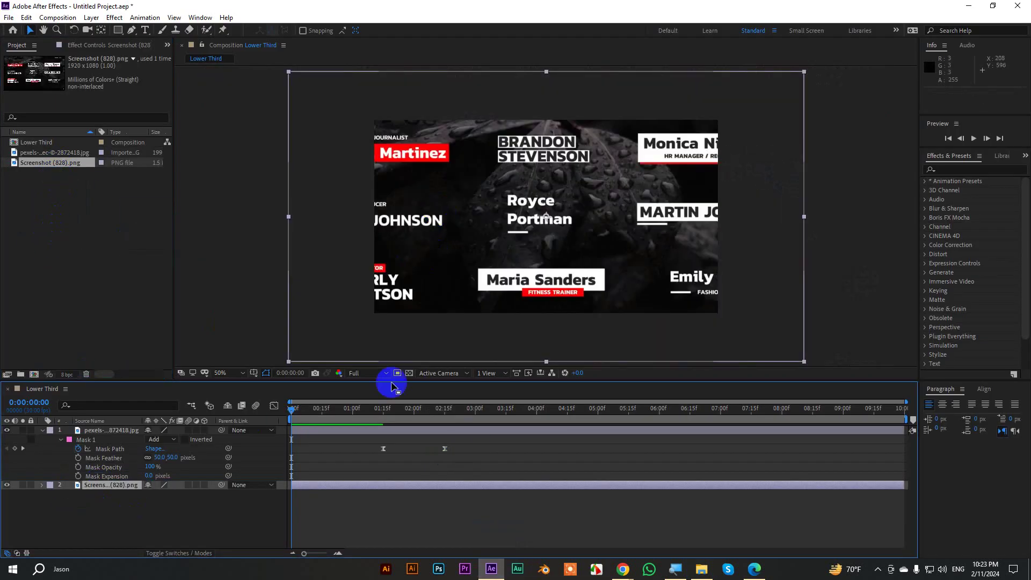
right_click(114, 485)
mouse_move(215, 237)
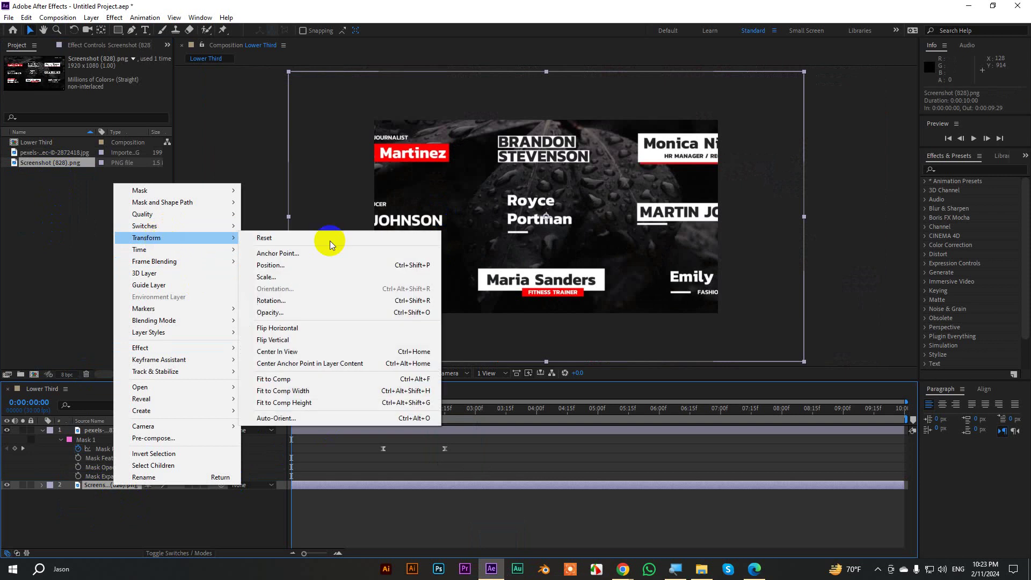
click(319, 379)
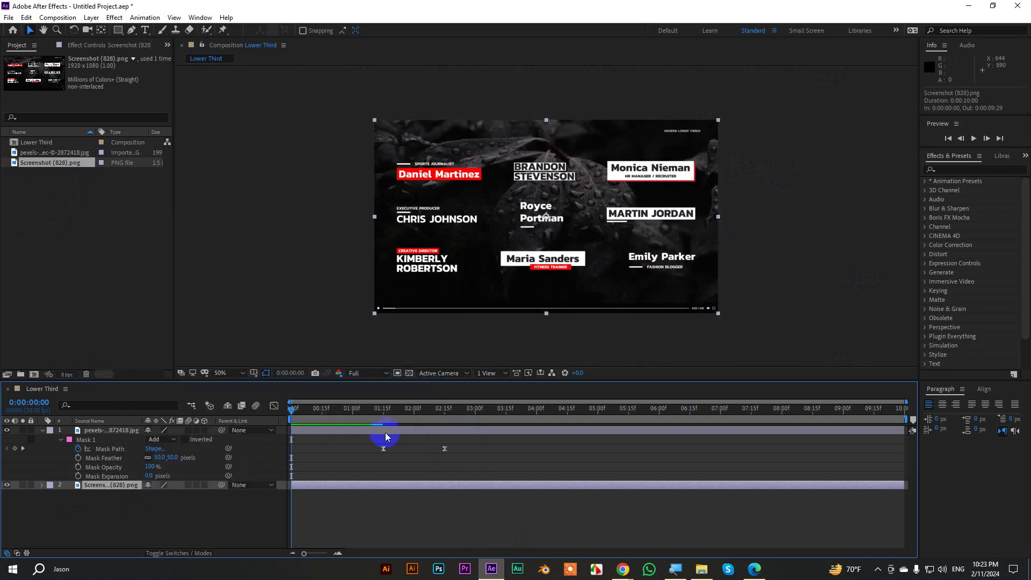
Set the viewer magnification to Fit and preview the feathered photo wipe over the screenshot.
scroll(643, 223, up, 1)
click(222, 373)
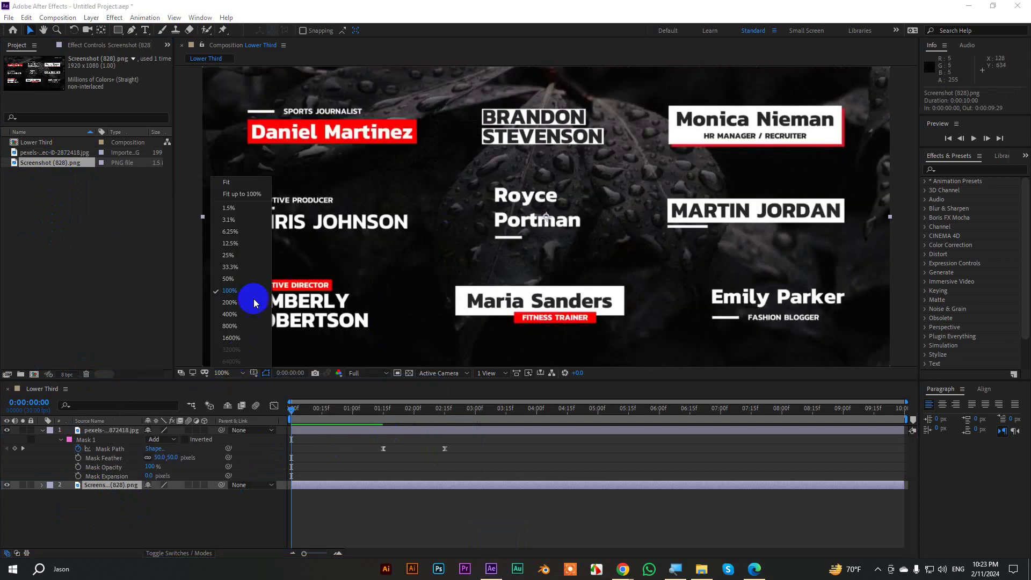
click(226, 182)
click(563, 510)
key(space)
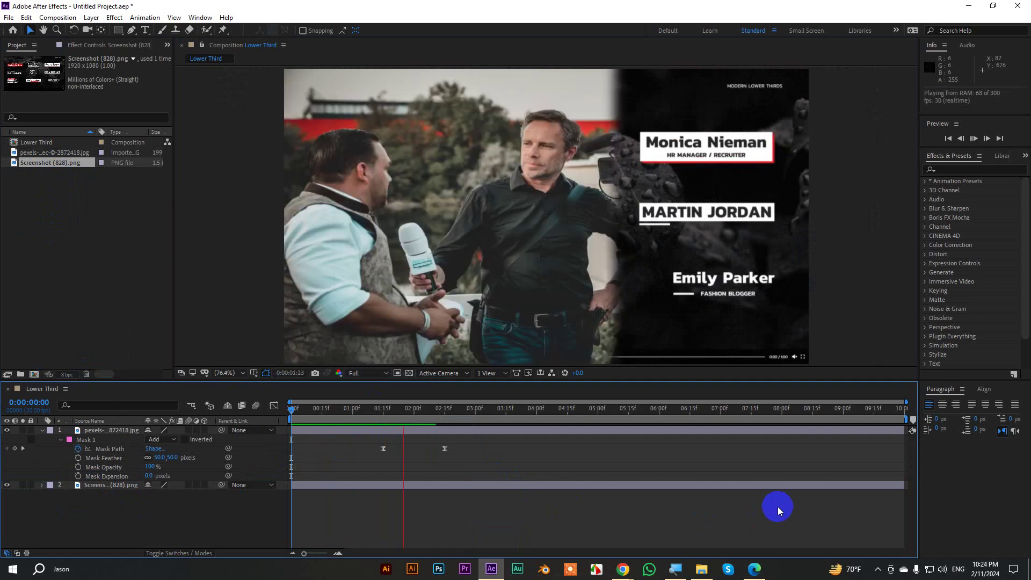
click(475, 409)
key(space)
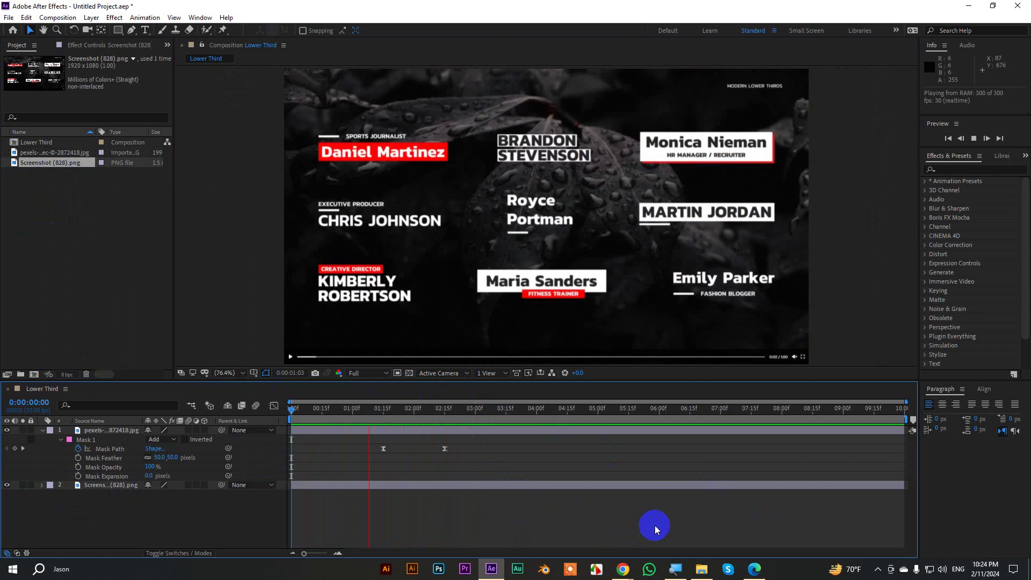
key(space)
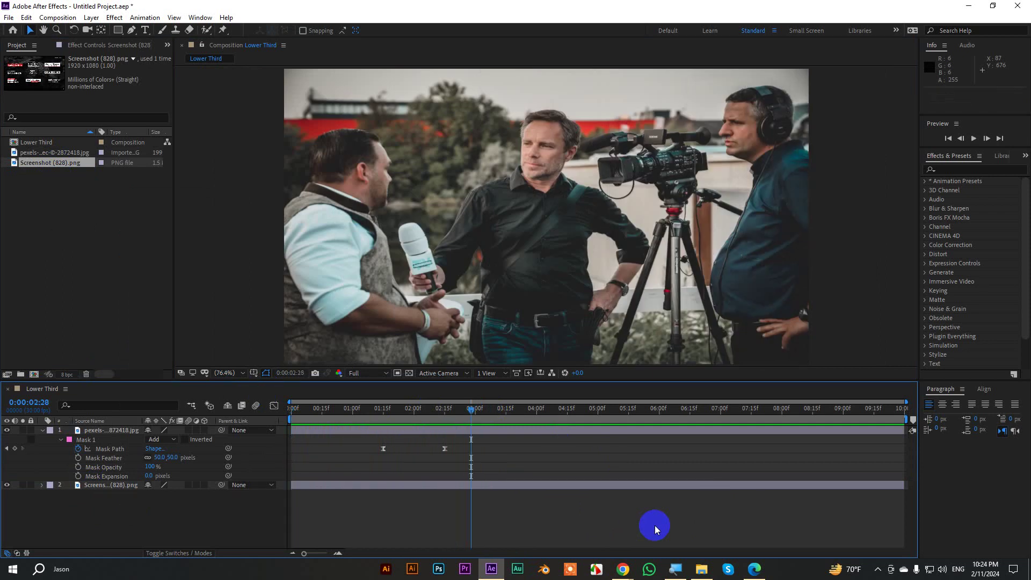
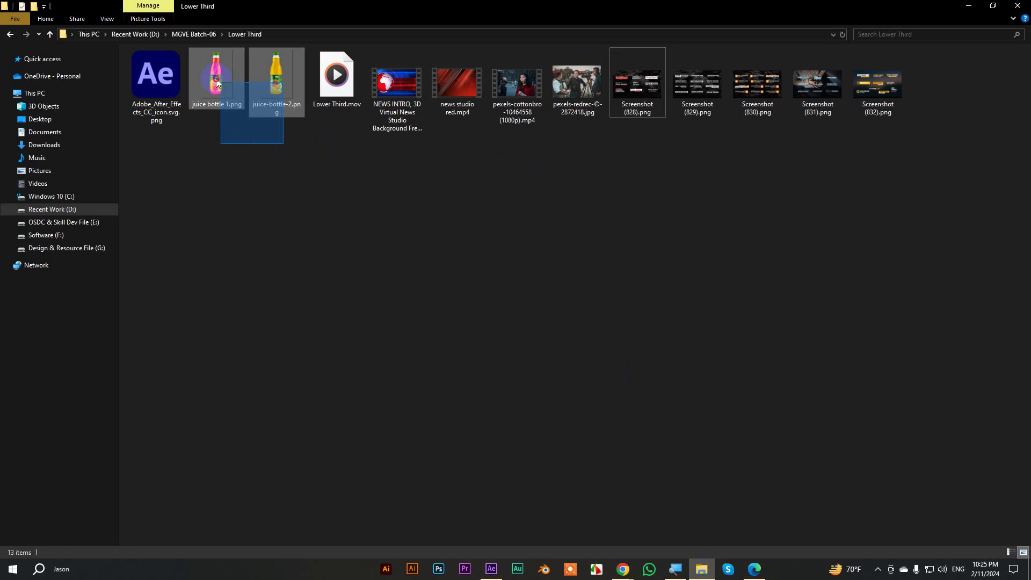
Drag juice bottle 1.png and juice-bottle-2.png from Explorer into the After Effects Project panel.
drag(278, 81, 59, 229)
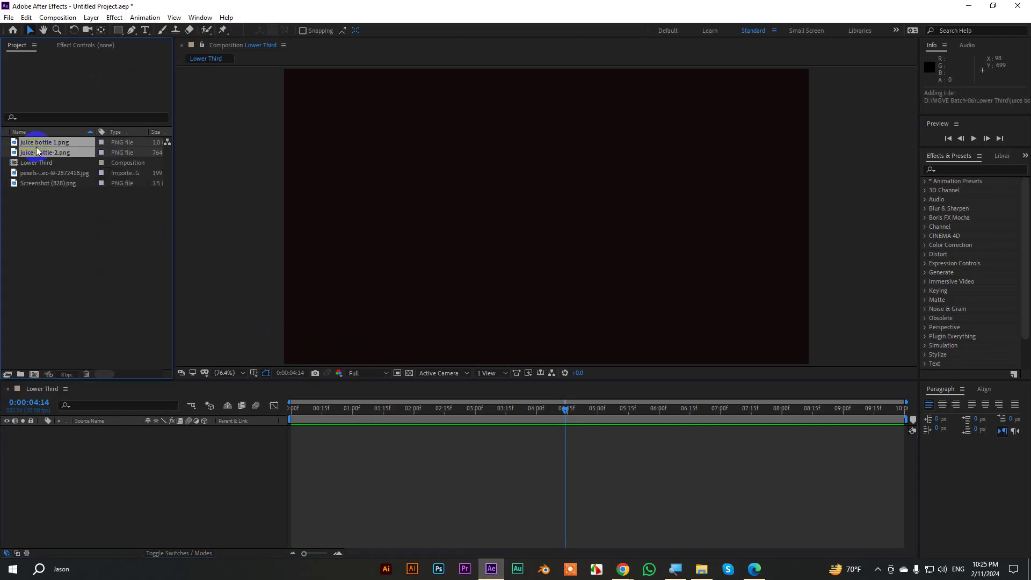
Add both juice bottle images to the Lower Third timeline and scale them to 34%.
drag(35, 143, 159, 440)
key(s)
scroll(516, 237, down, 1)
click(122, 462)
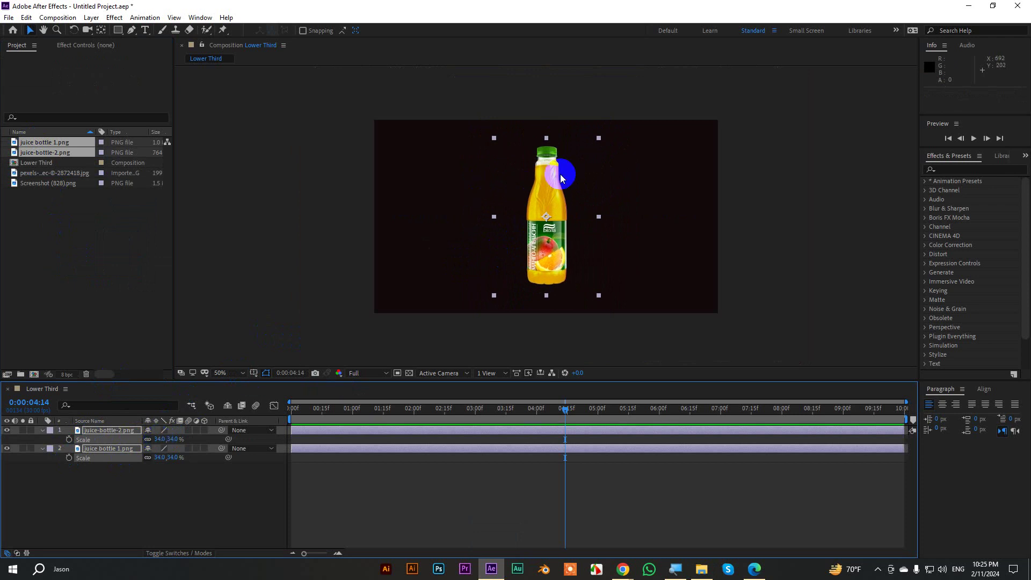
scroll(558, 177, up, 2)
Set viewer magnification to Fit and check Composition Settings without changing anything.
click(225, 372)
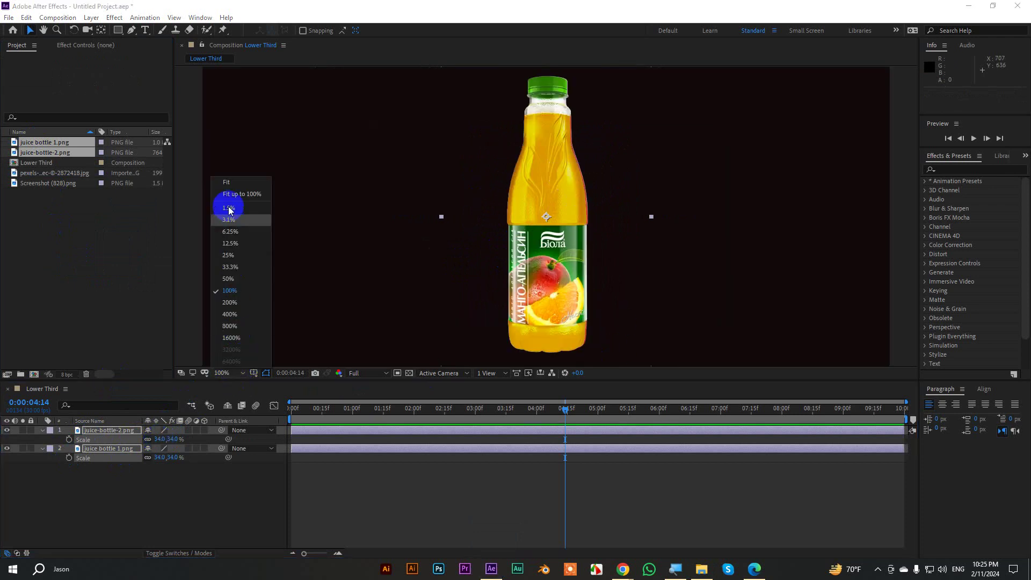
click(230, 184)
click(861, 251)
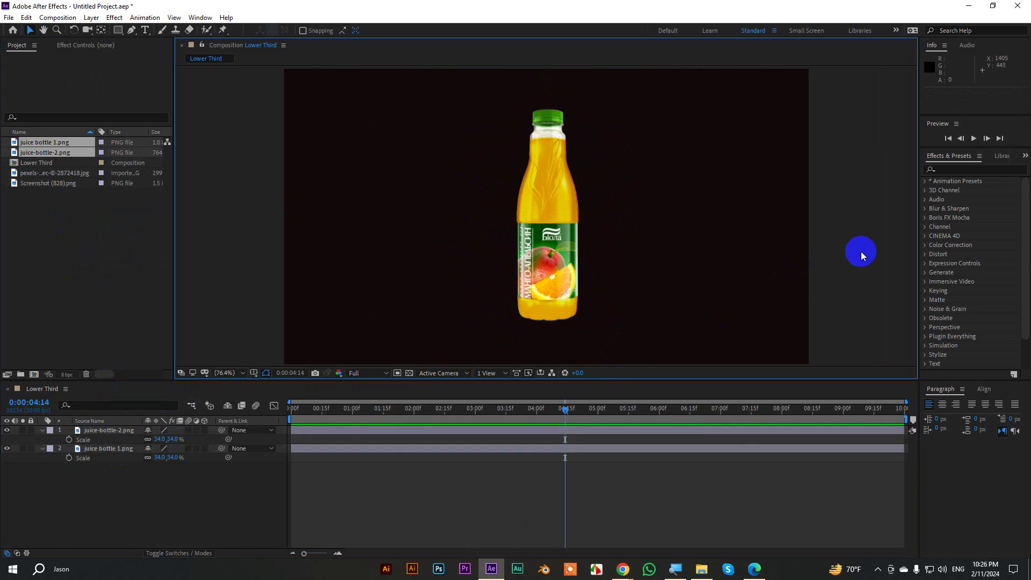
key(ctrl+k)
drag(404, 87, 687, 101)
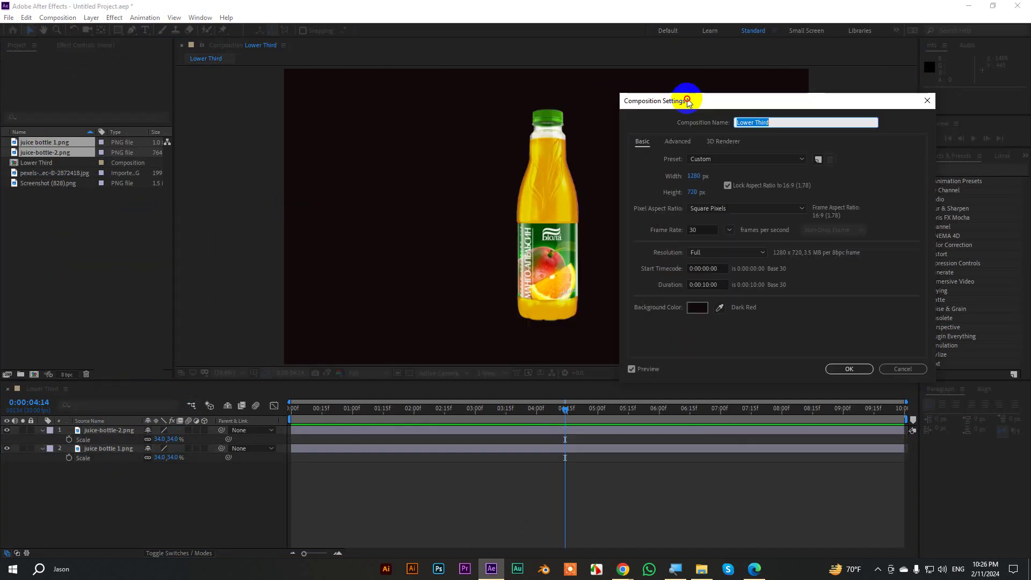
click(902, 368)
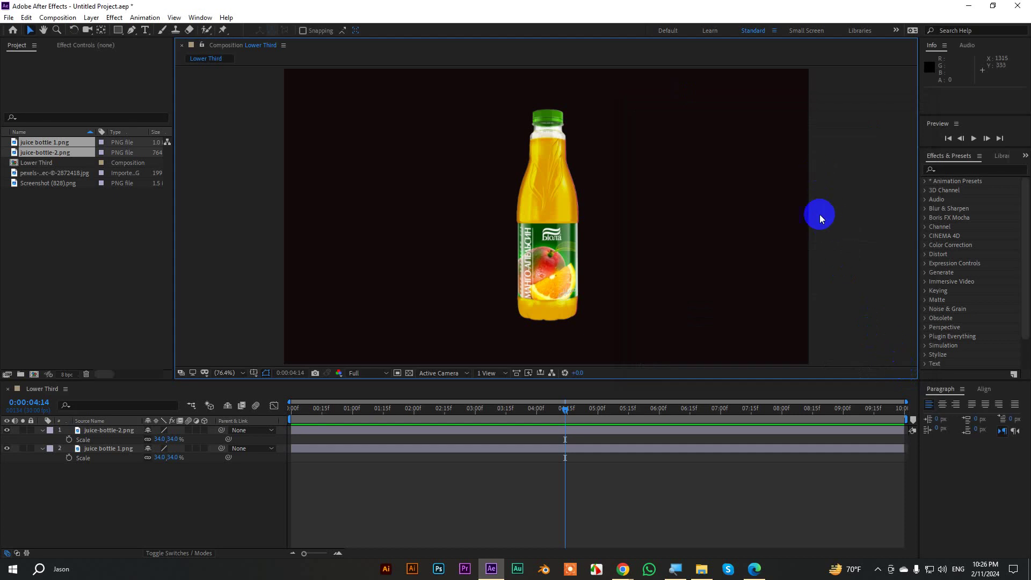
Move the orange bottle beside the red one to compare, then undo the move.
drag(552, 217, 682, 213)
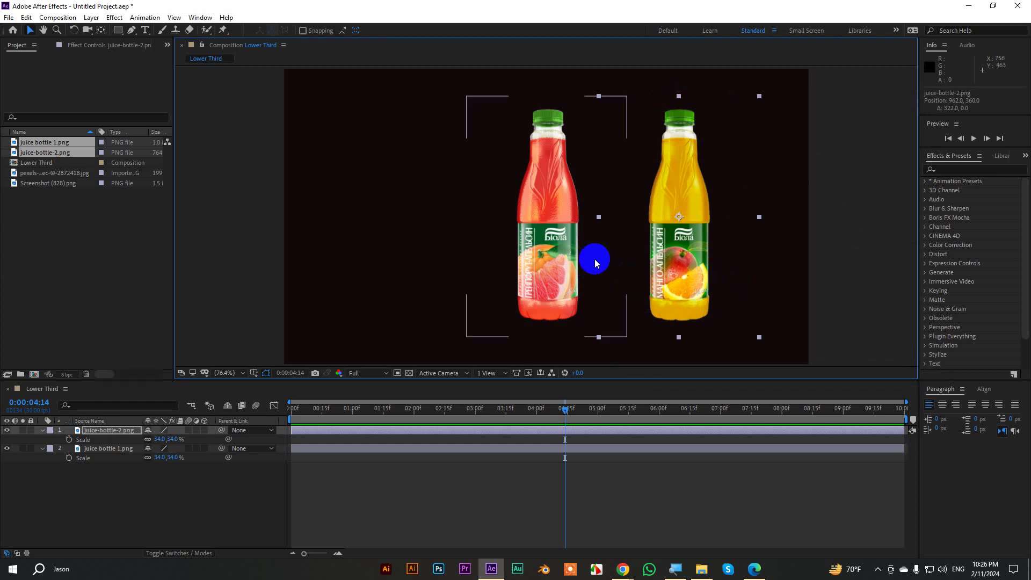
click(562, 184)
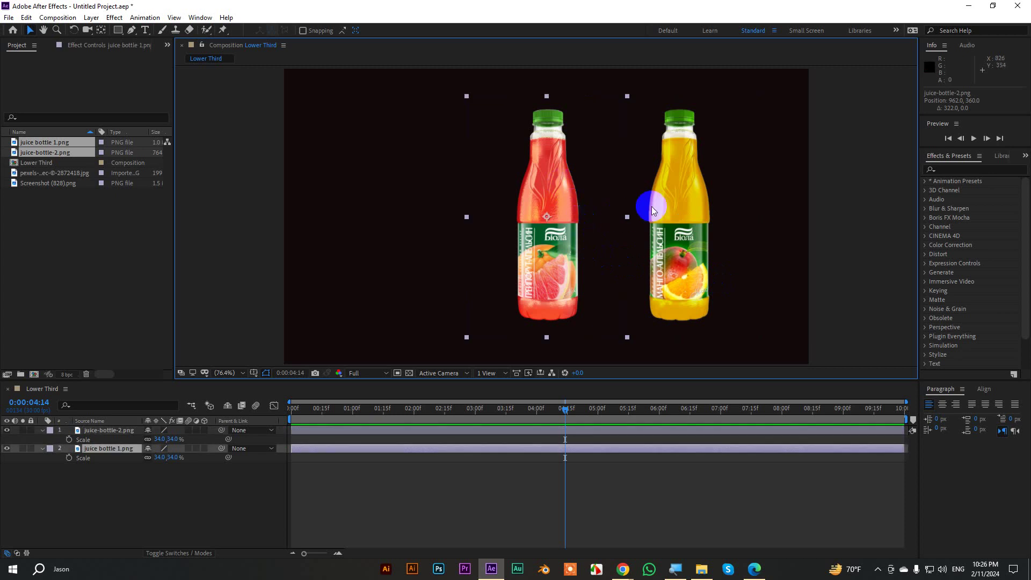
click(700, 204)
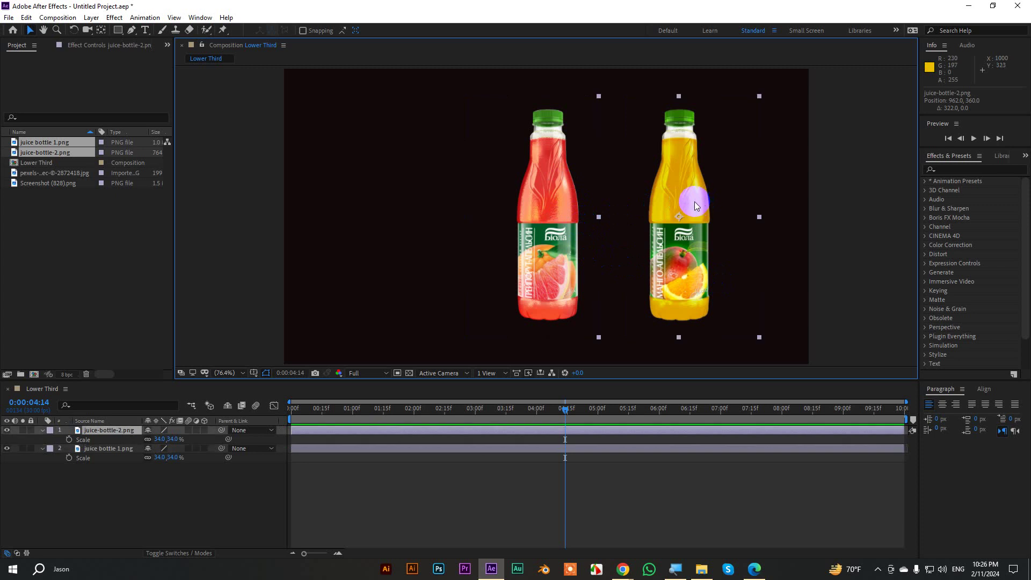
key(ctrl+z)
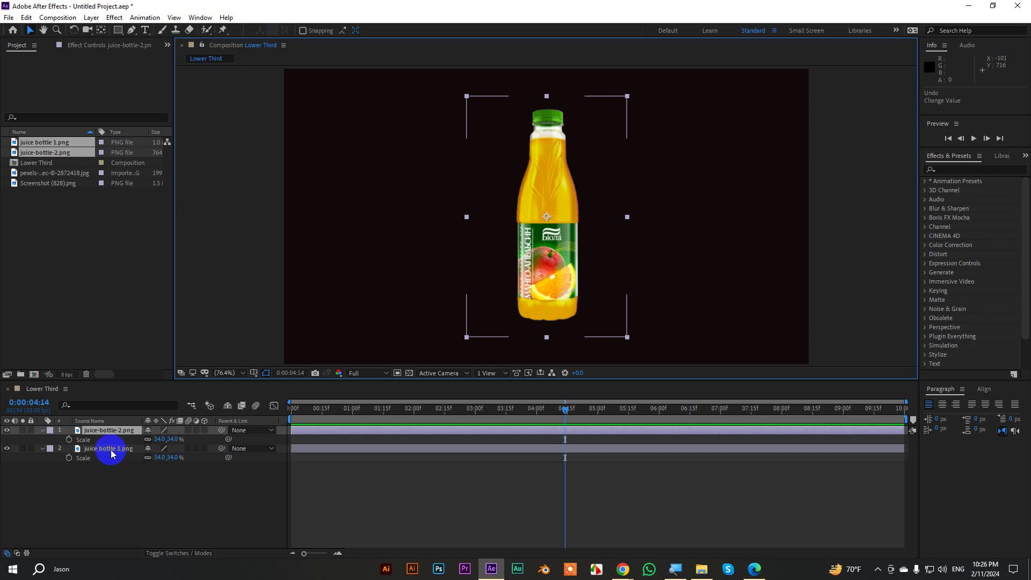
Collapse the red bottle's Scale property and turn off the juice bottle 1.png layer.
click(99, 432)
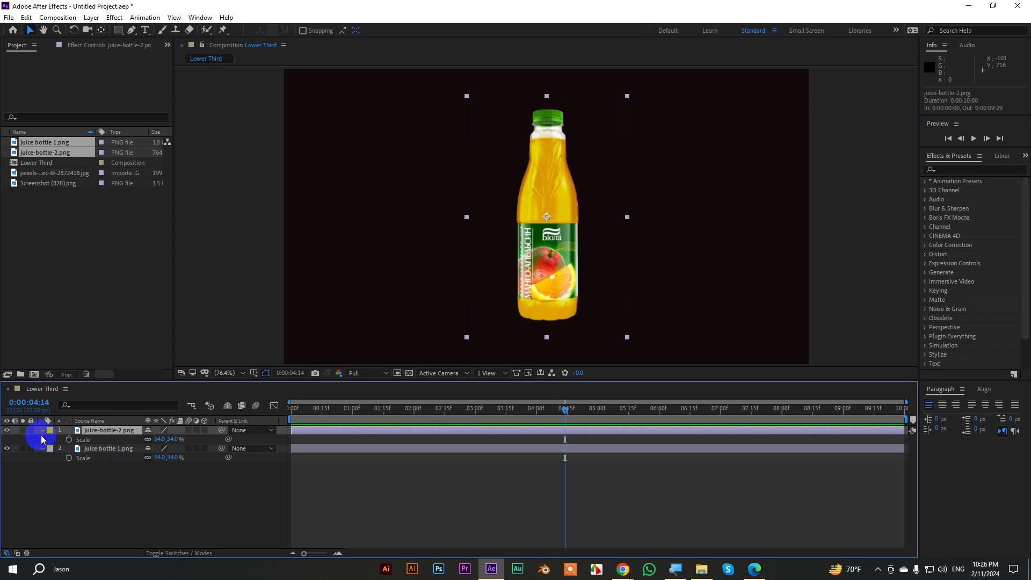
click(42, 448)
click(85, 450)
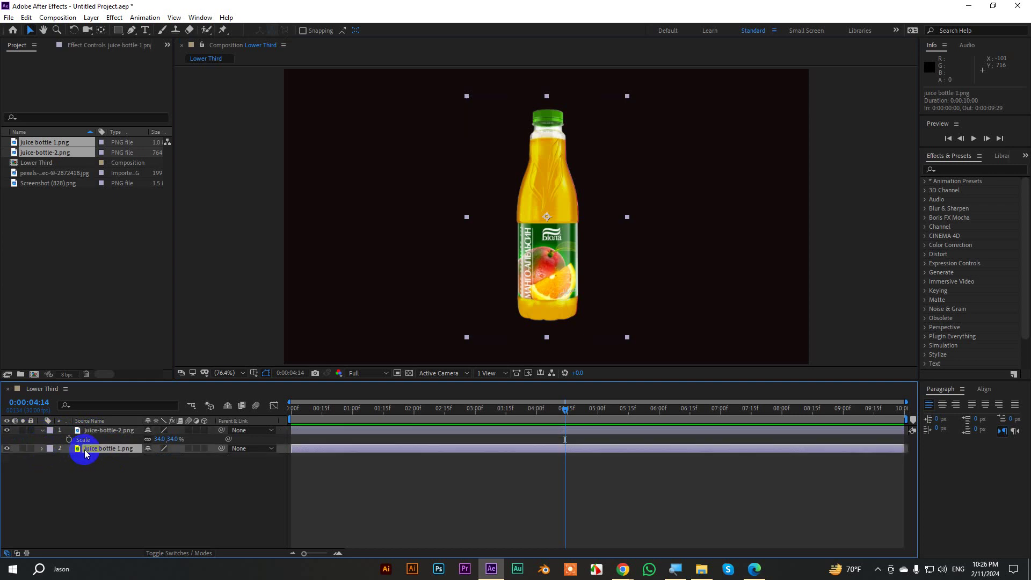
click(6, 450)
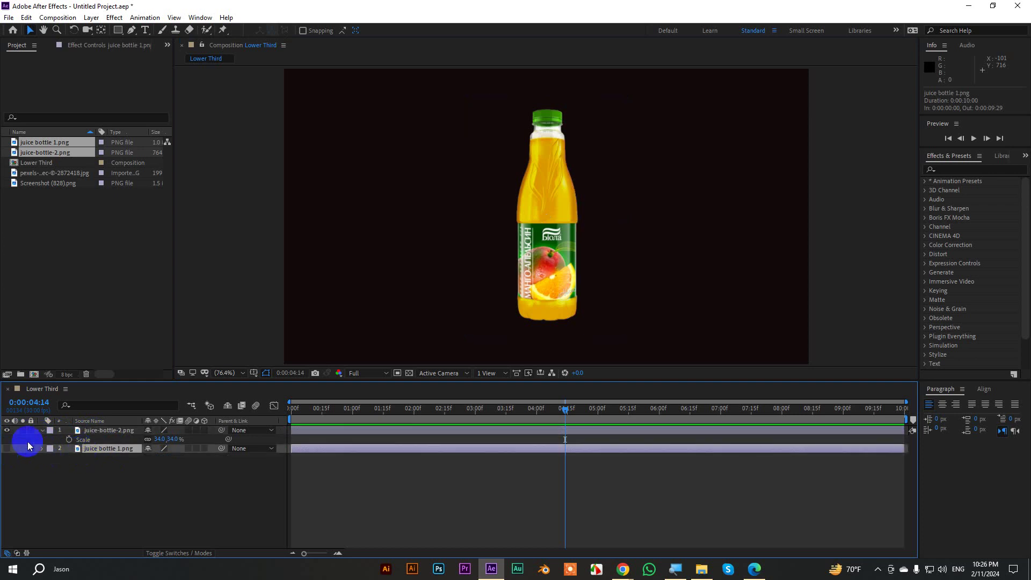
click(112, 436)
click(111, 431)
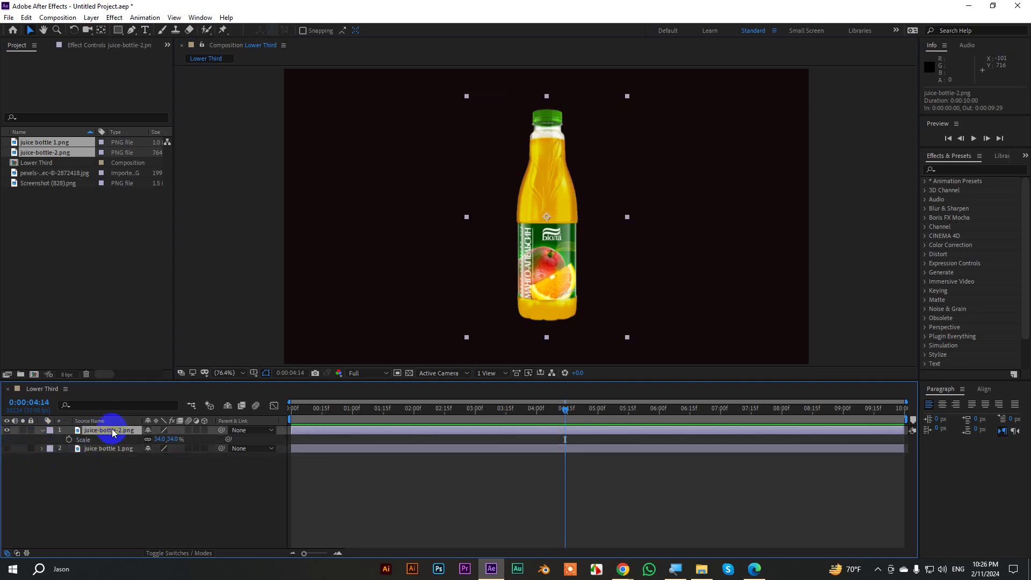
At 0:00, draw a rectangle mask around the orange bottle, keeping Add mode and not inverted.
drag(573, 412, 253, 407)
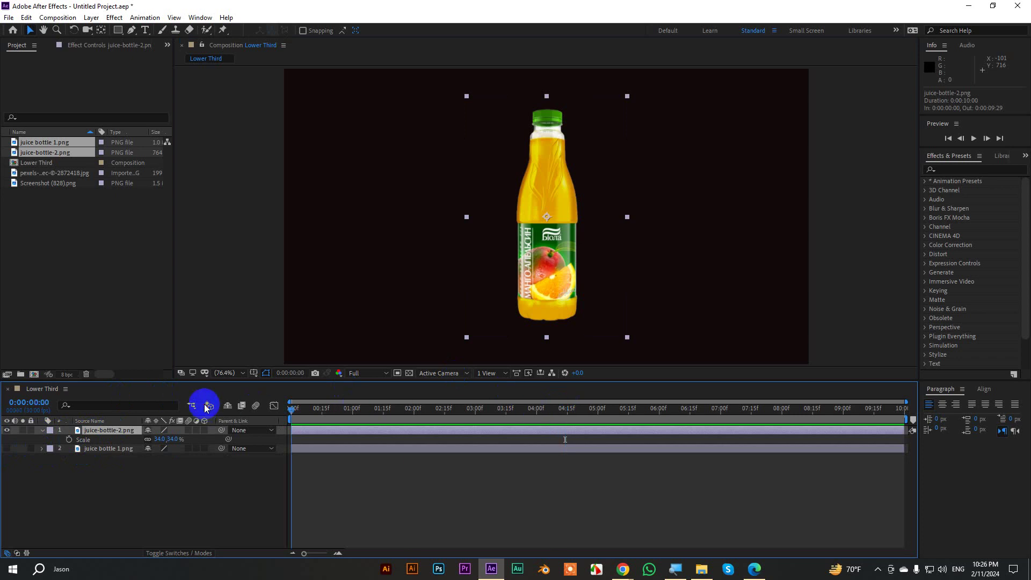
drag(117, 29, 161, 35)
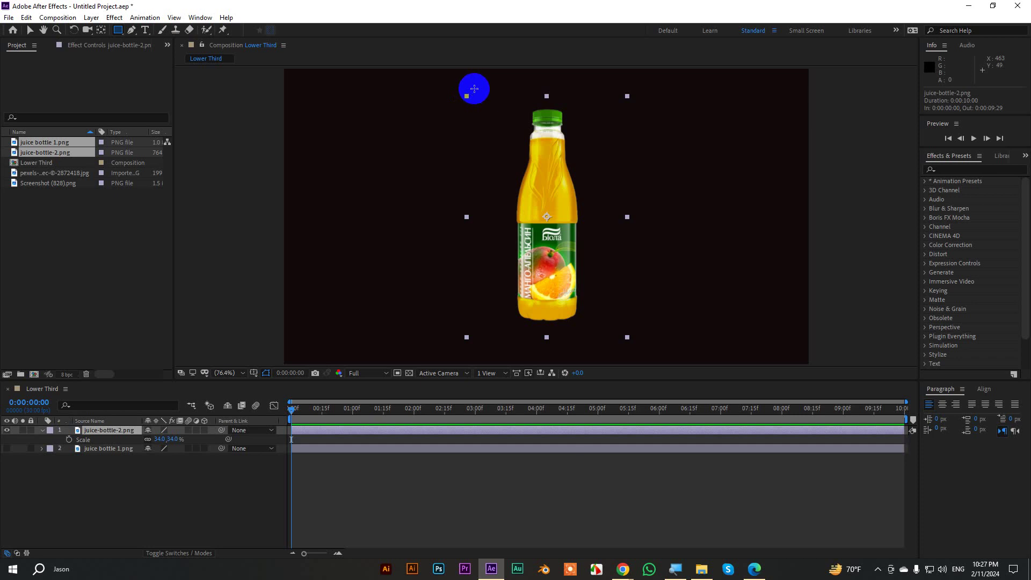
drag(476, 86, 618, 353)
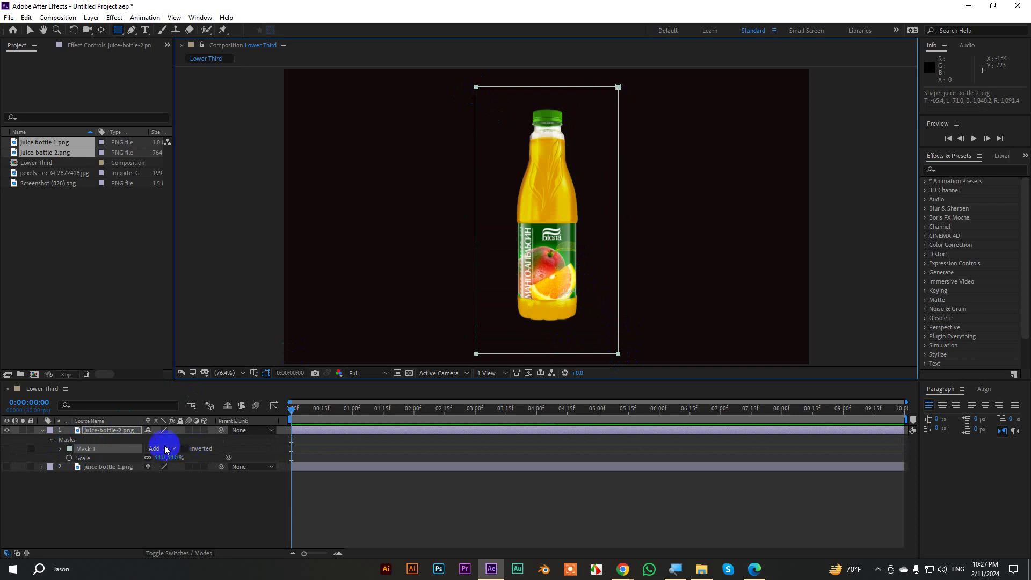
click(152, 449)
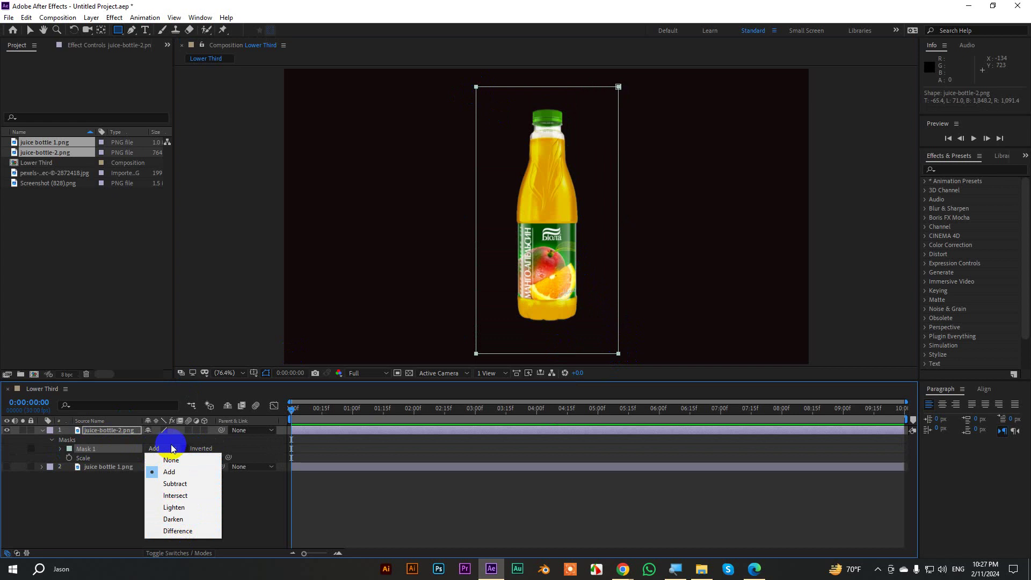
click(498, 35)
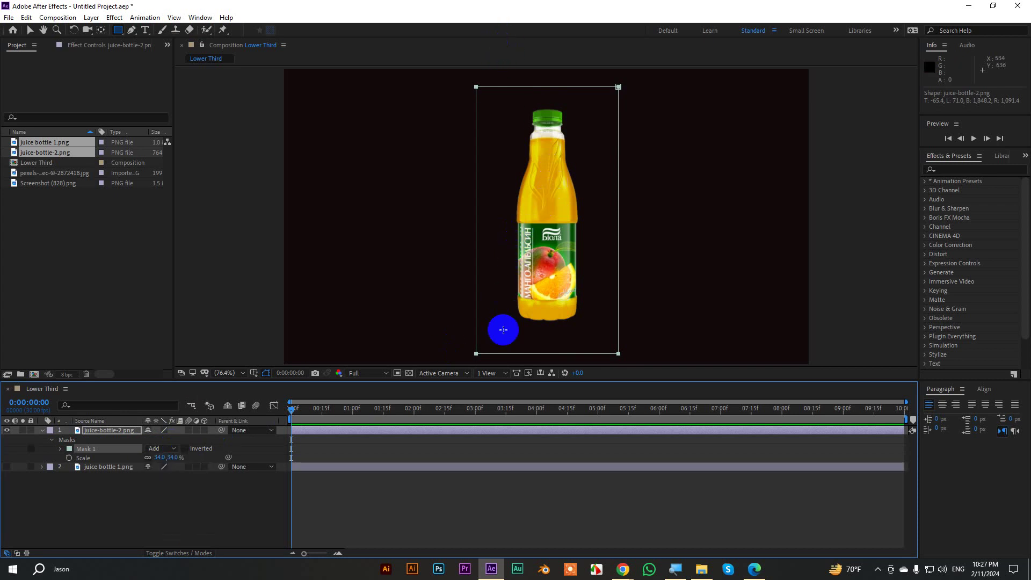
click(185, 449)
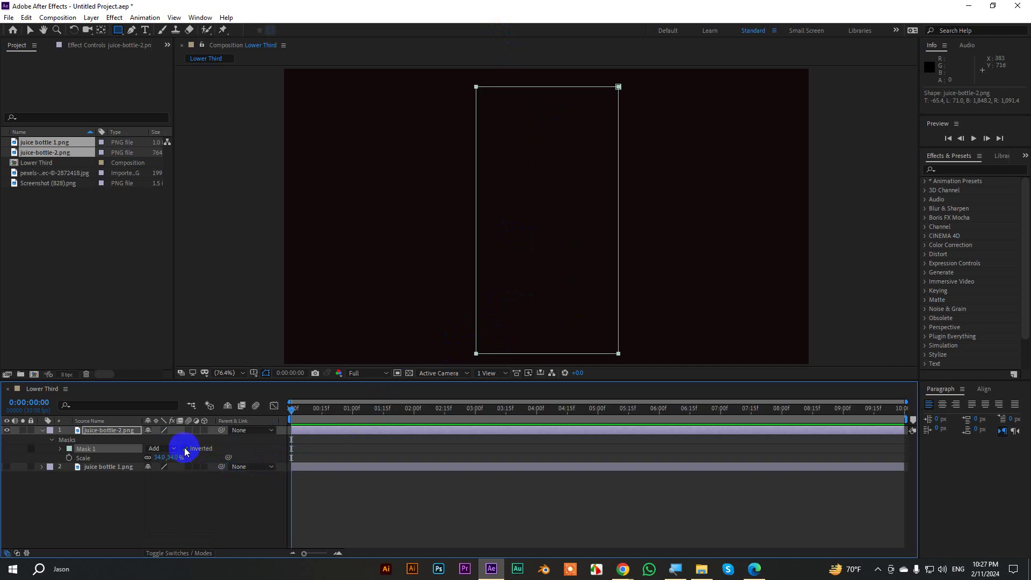
click(184, 449)
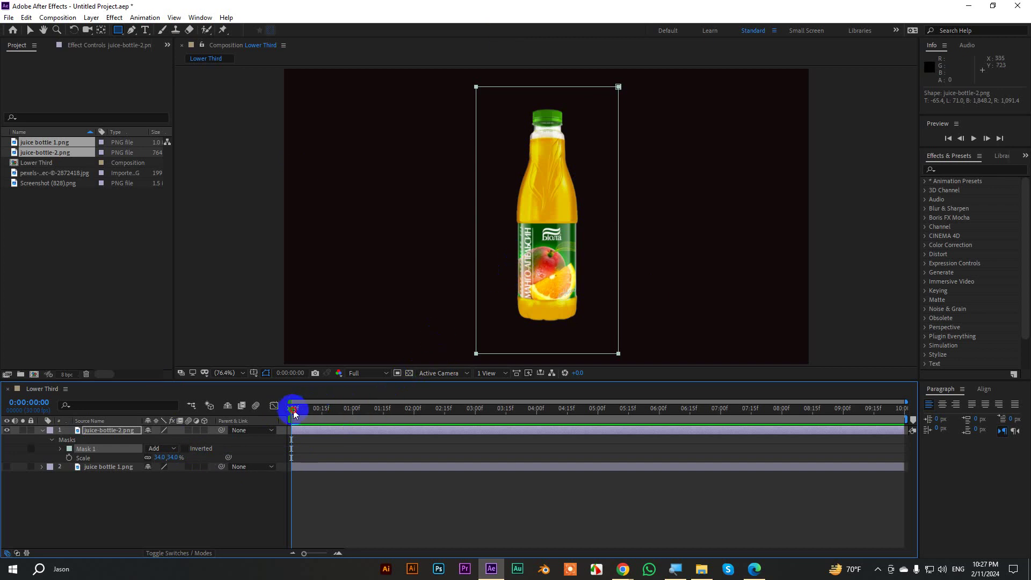
Keyframe the orange bottle's Mask Path at 1 second and pull its top edge to the bottom by 2 seconds.
drag(293, 410, 262, 402)
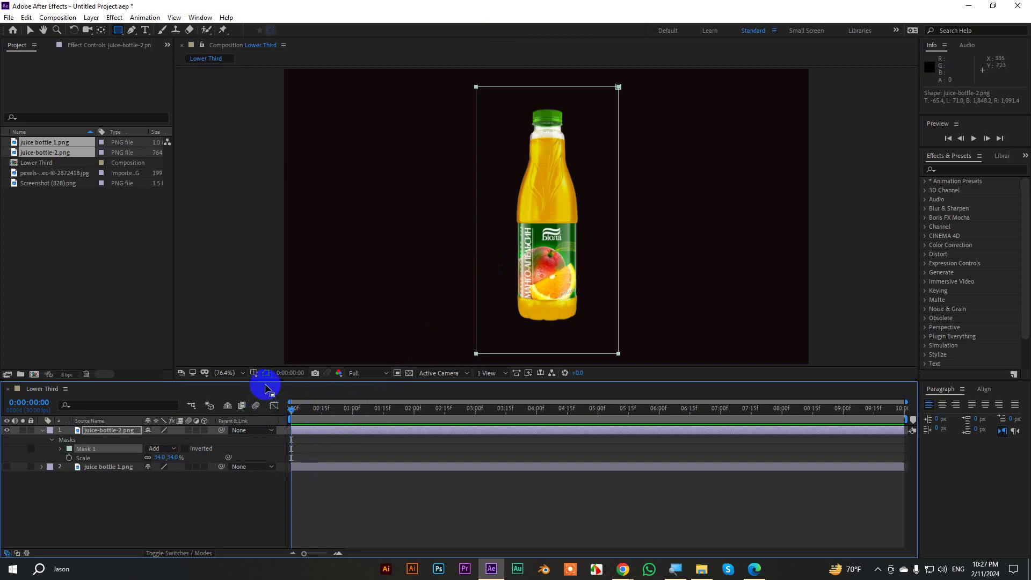
key(space)
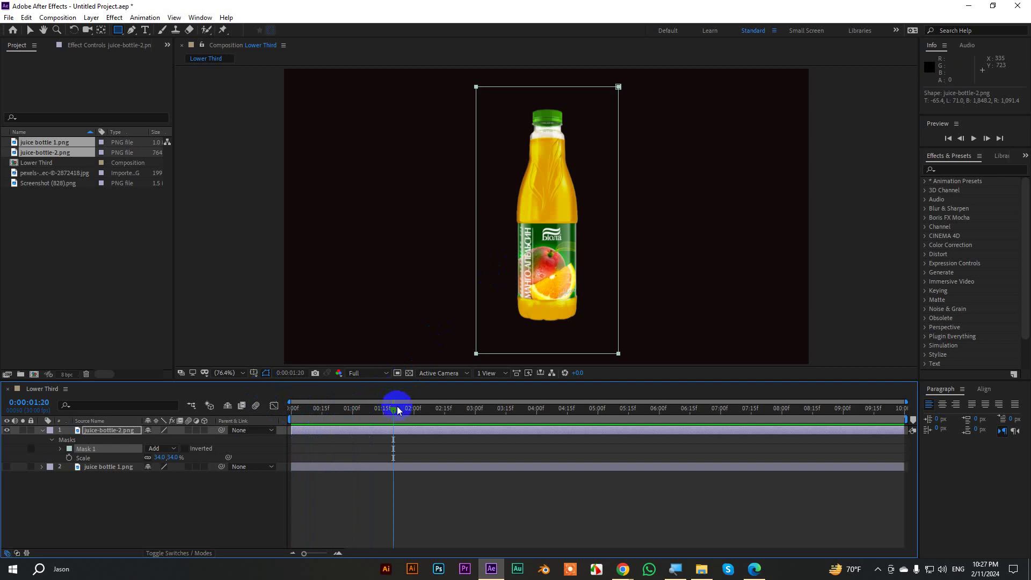
drag(397, 407, 354, 411)
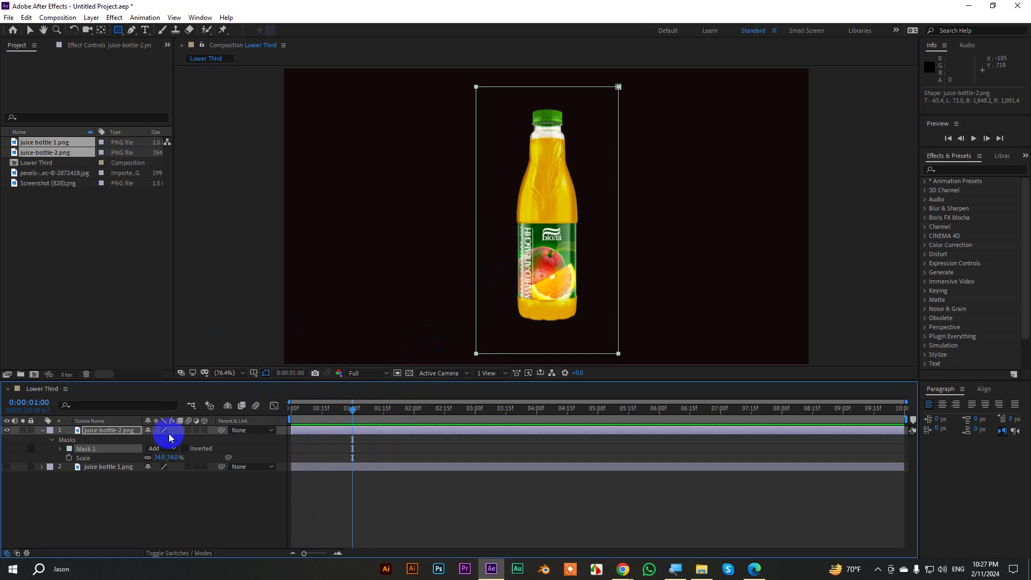
key(m)
key(m)
key(m)
key(m)
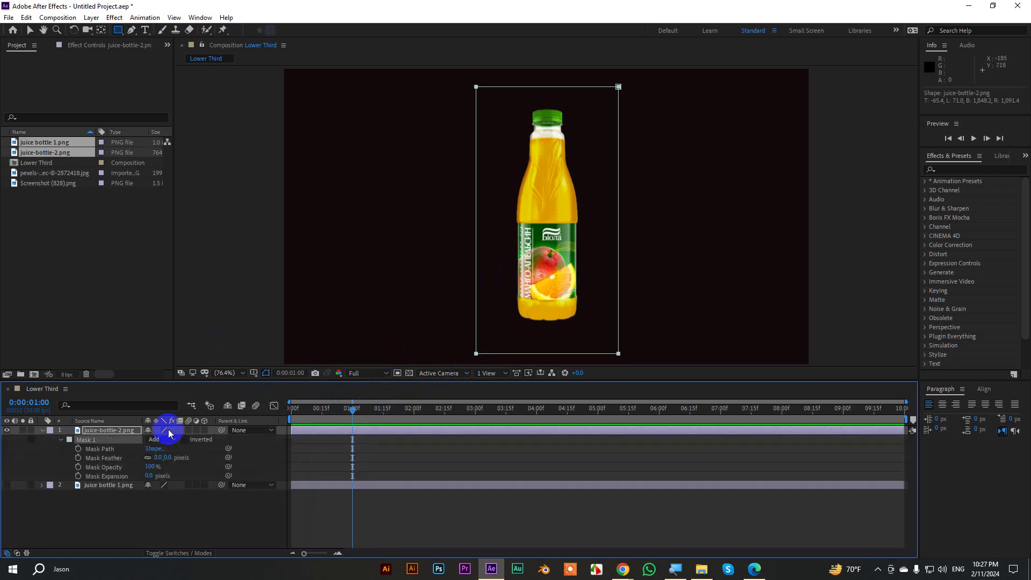
click(78, 448)
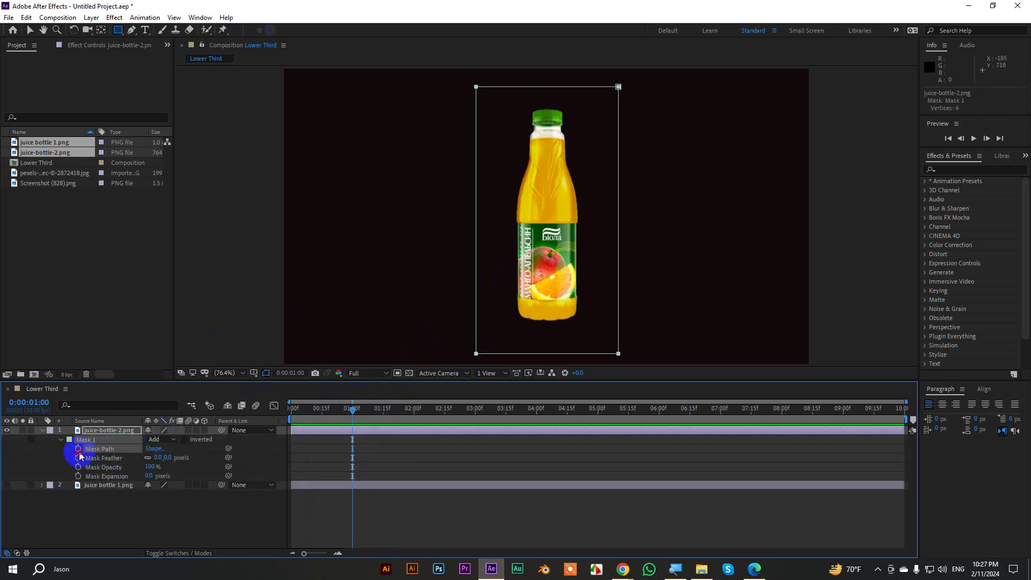
key(shift+Page_Down)
key(shift+Page_Down)
key(shift+Page_Down)
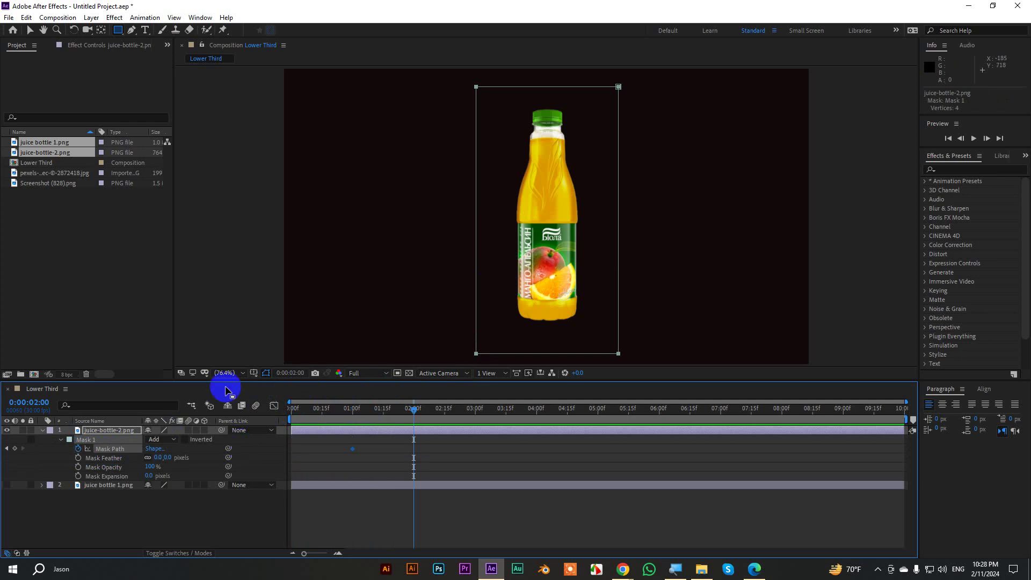
click(30, 29)
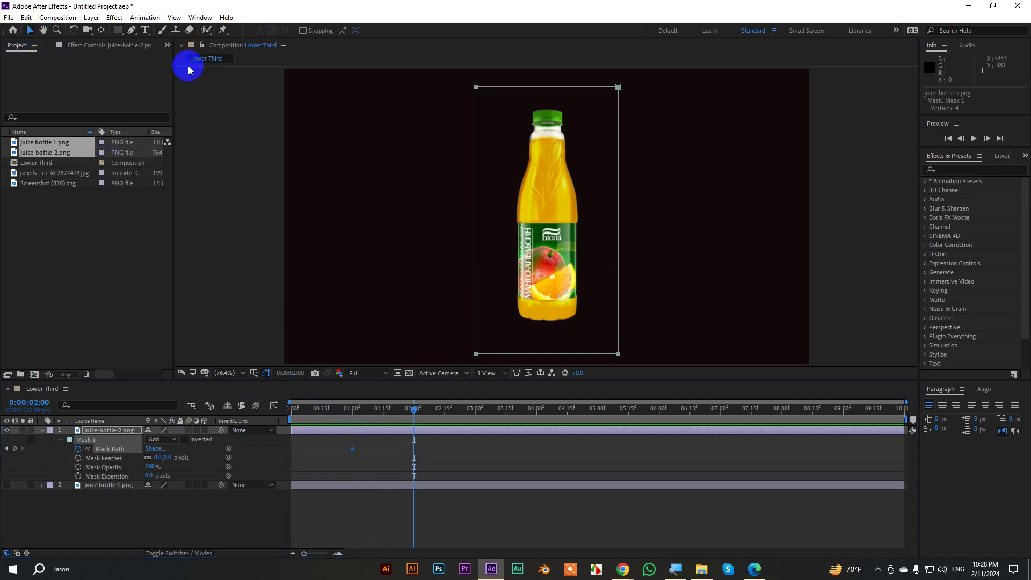
drag(498, 89, 632, 354)
click(428, 467)
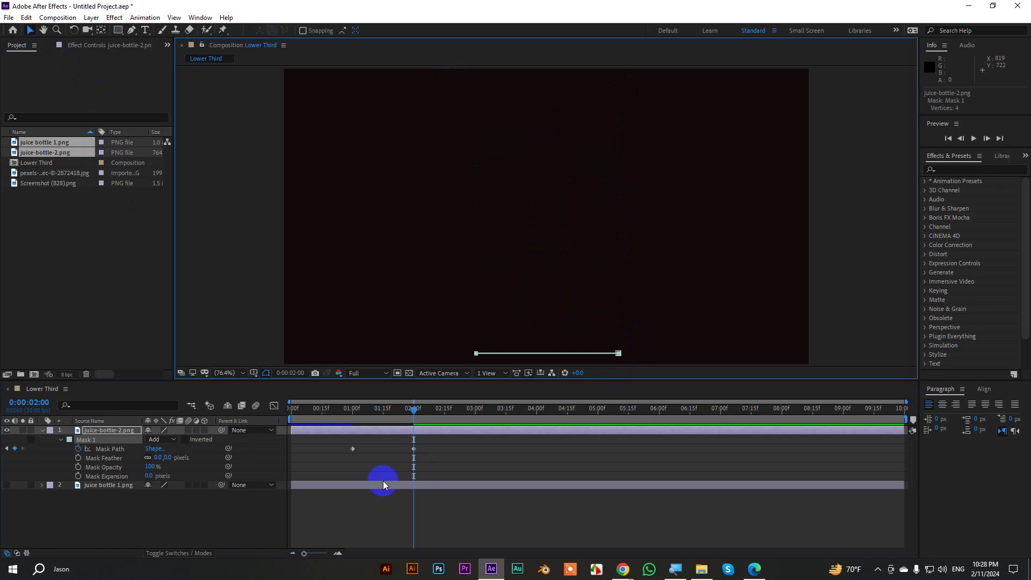
Set the orange bottle's Mask Feather to 50 and return to frame 19.
click(158, 458)
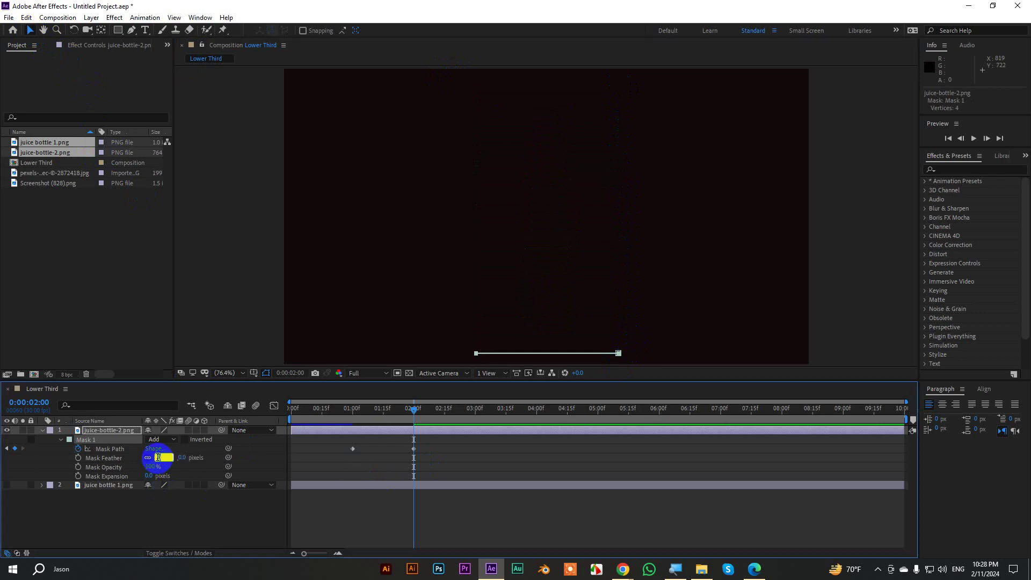
text(50)
key(Return)
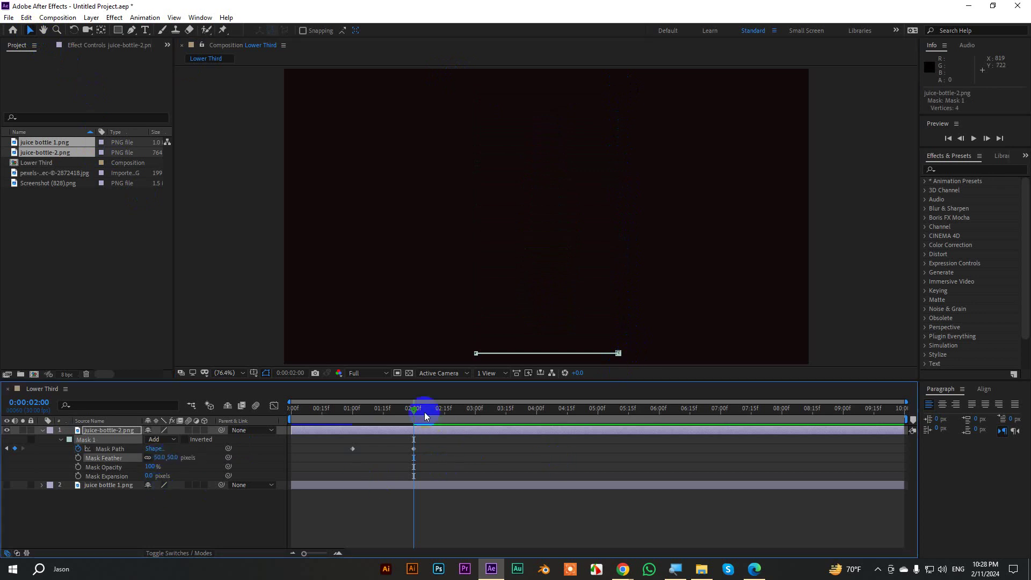
drag(424, 411, 330, 411)
Preview the orange bottle's mask wipe and return to the 1-second mark.
click(499, 520)
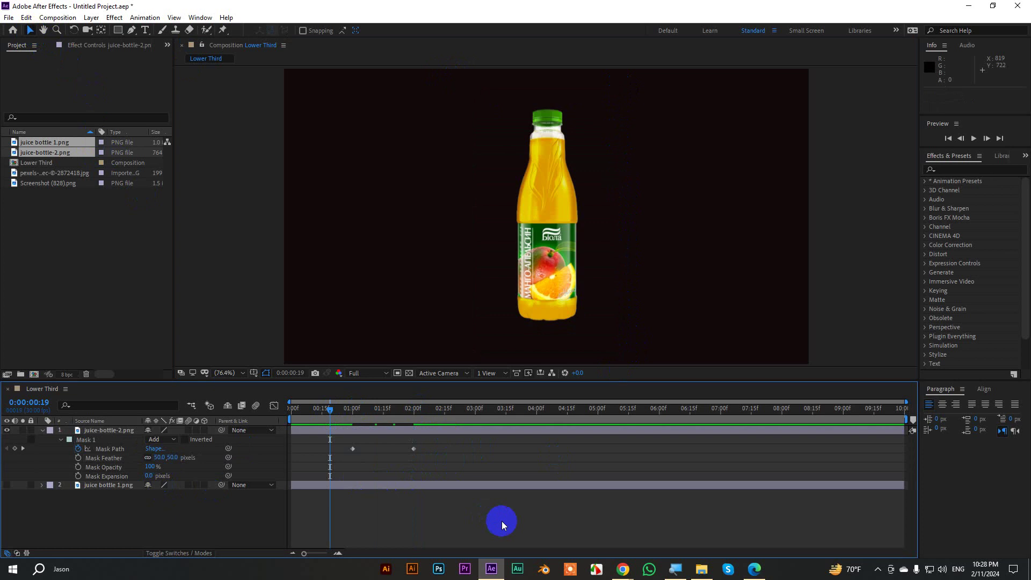
key(space)
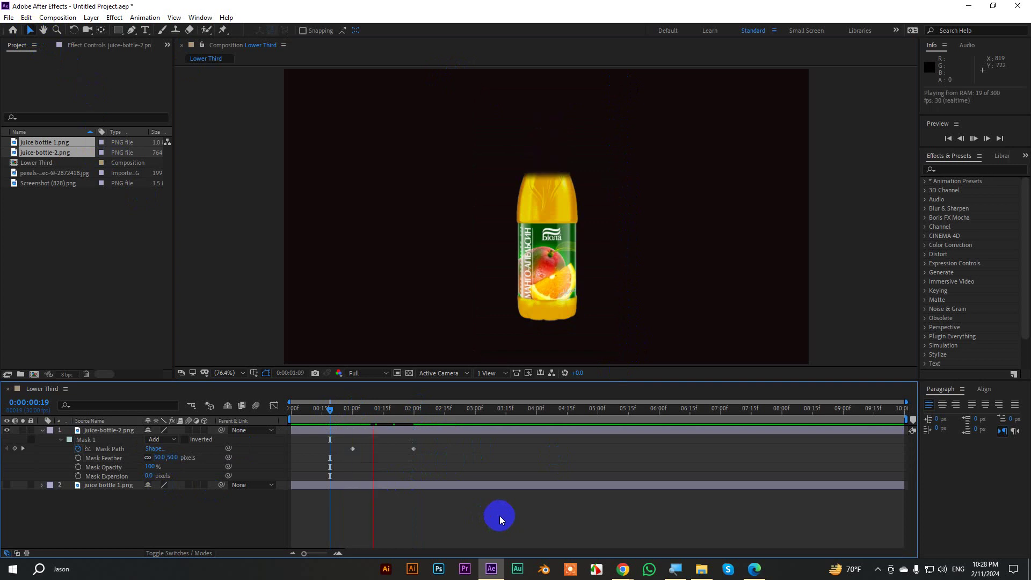
click(412, 418)
drag(412, 421, 352, 435)
click(134, 474)
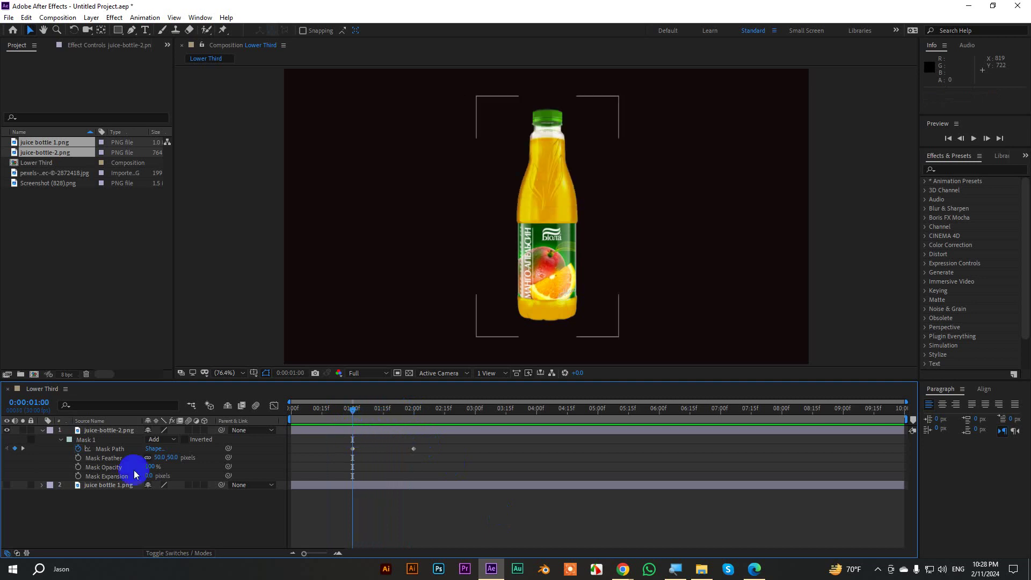
Make juice bottle 1.png visible again and scrub and preview the wipe revealing it.
click(7, 484)
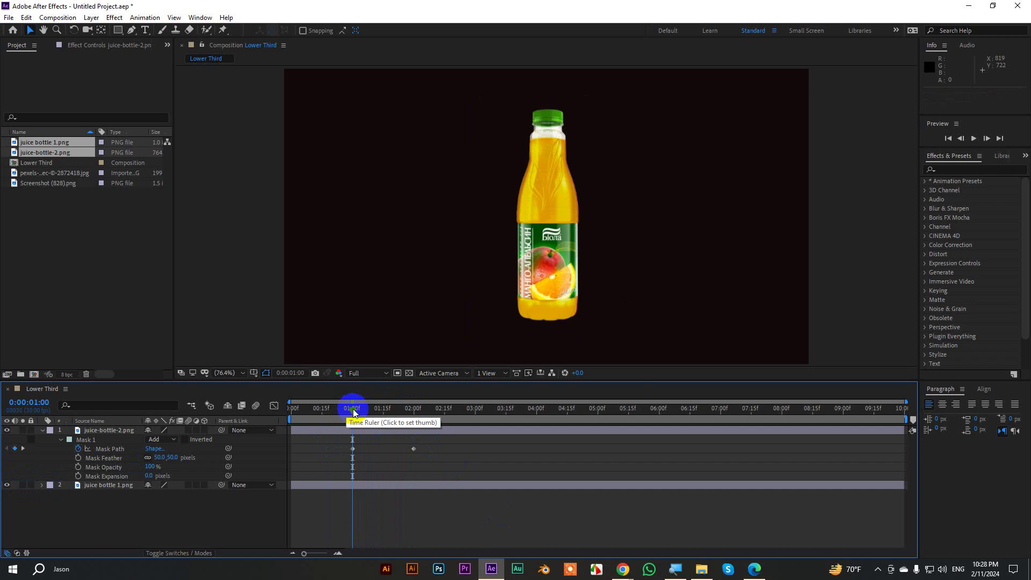
click(354, 411)
drag(354, 411, 308, 416)
click(337, 433)
click(314, 475)
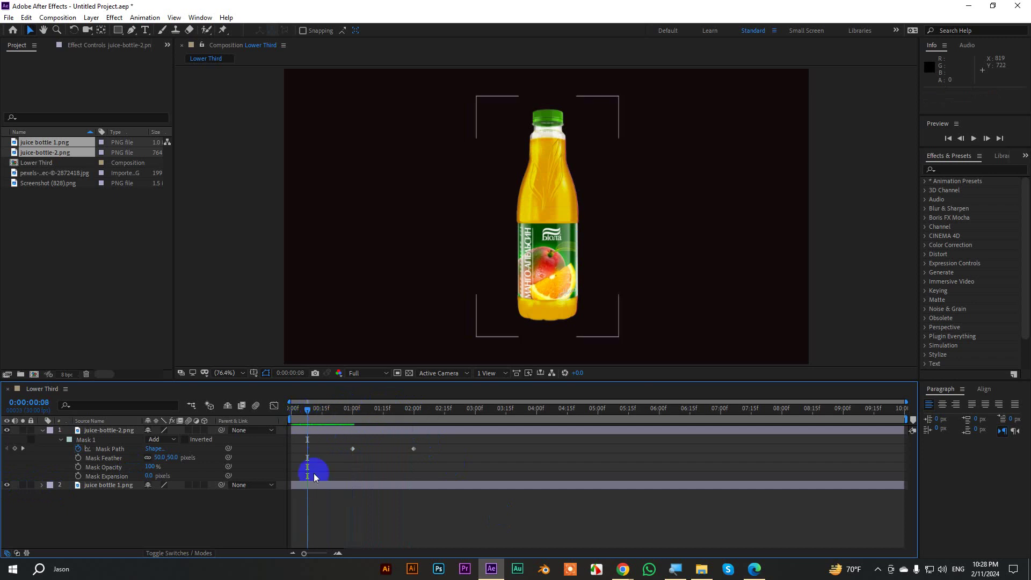
click(299, 457)
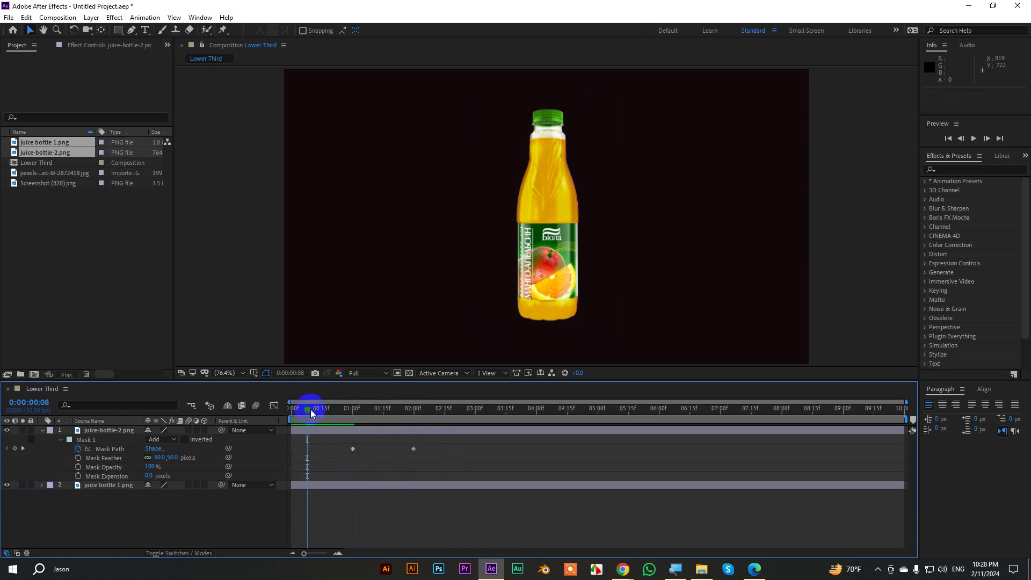
drag(311, 409, 269, 417)
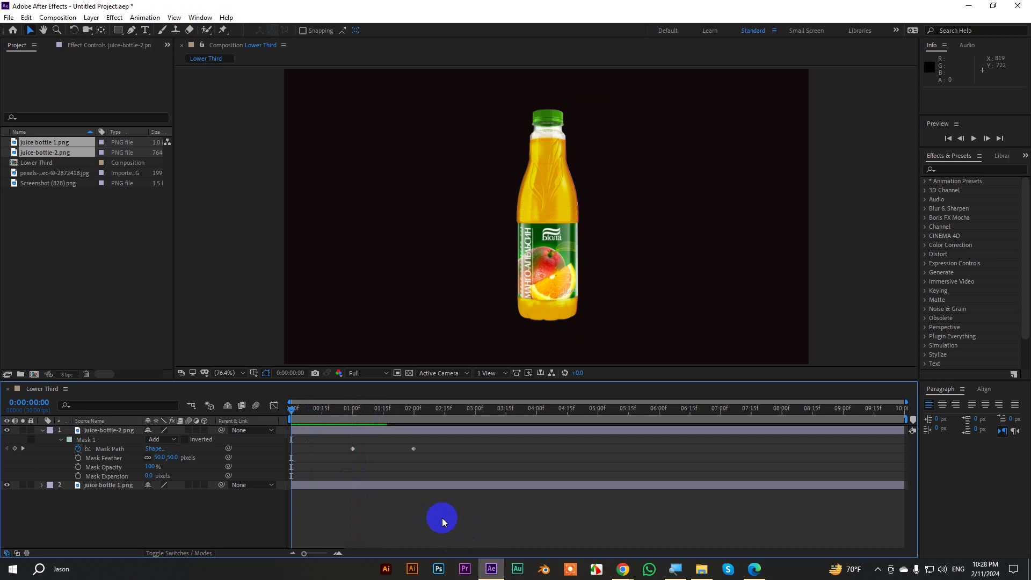
key(space)
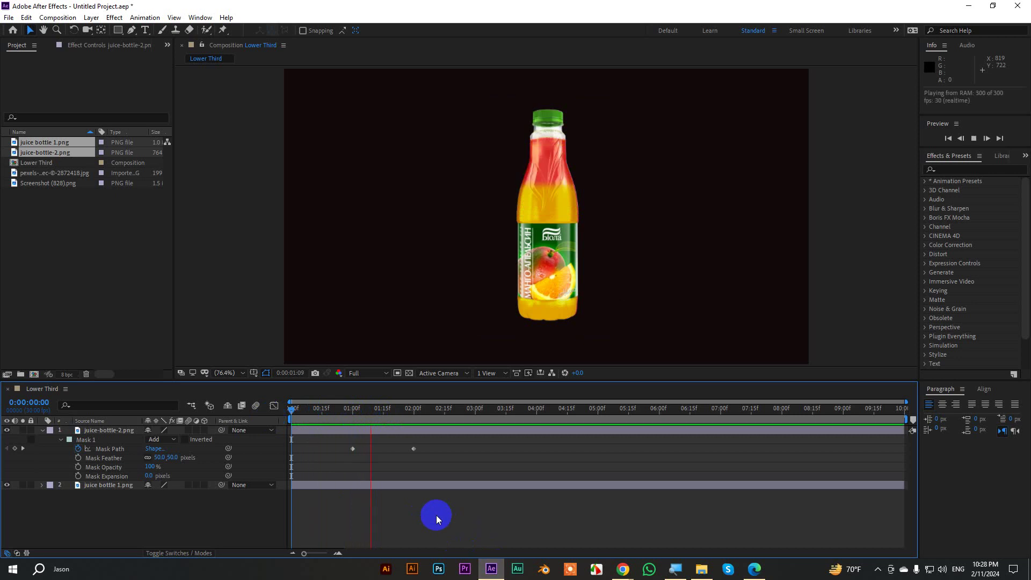
click(428, 408)
drag(428, 408, 265, 430)
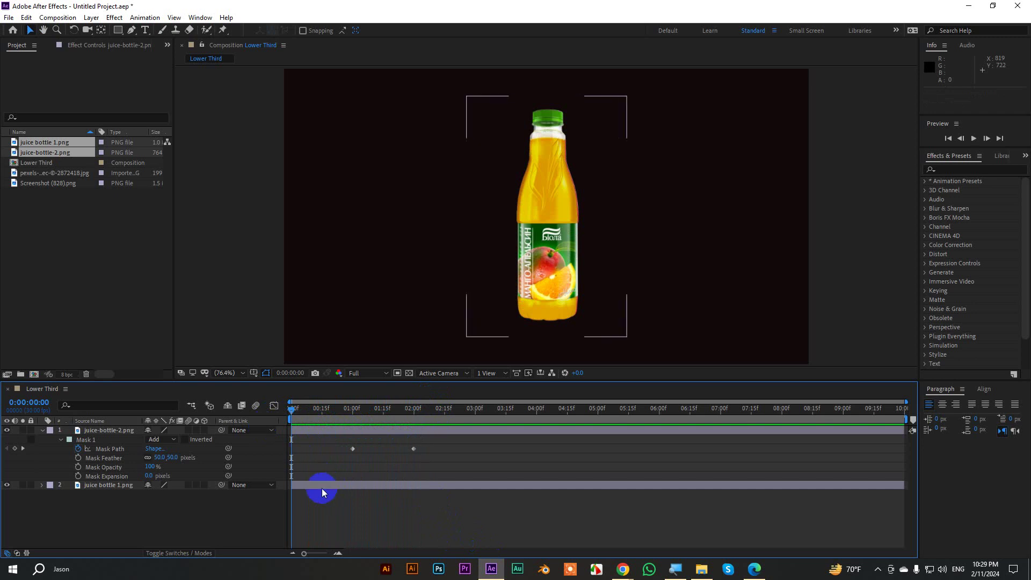
Hide the orange bottle and draw an inverted rectangle mask around the red bottle.
click(102, 488)
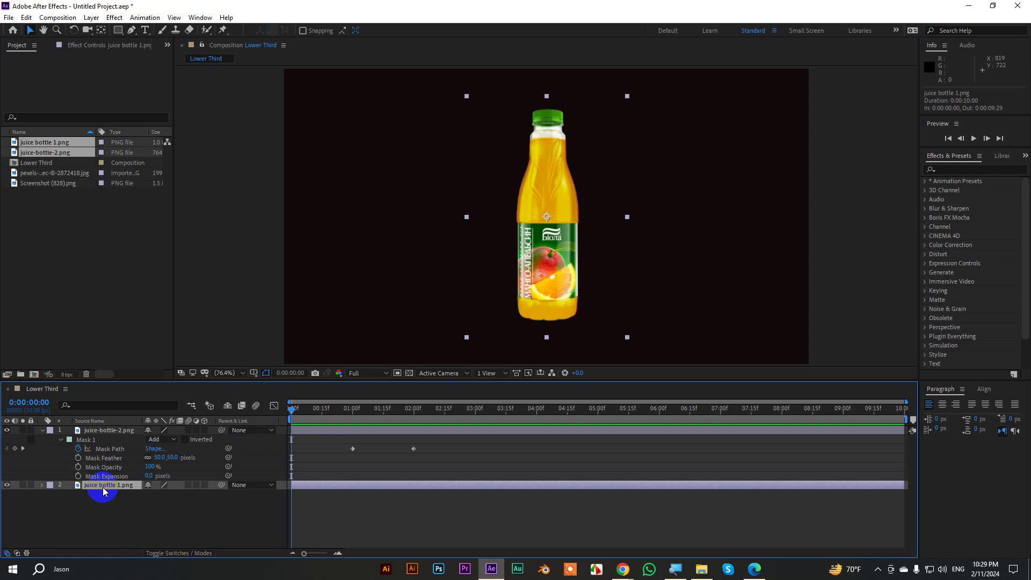
key(Return)
drag(291, 408, 352, 414)
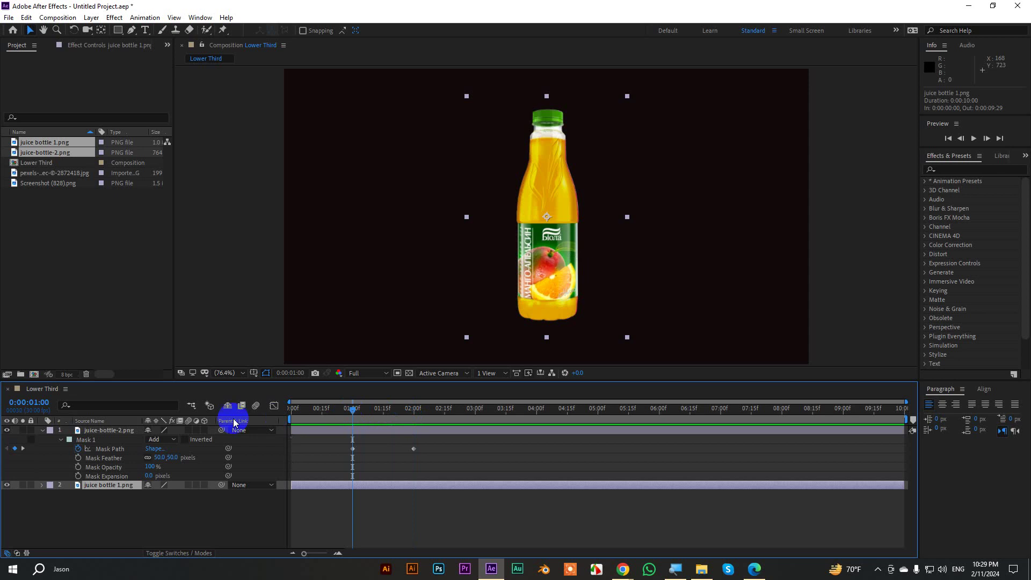
click(7, 431)
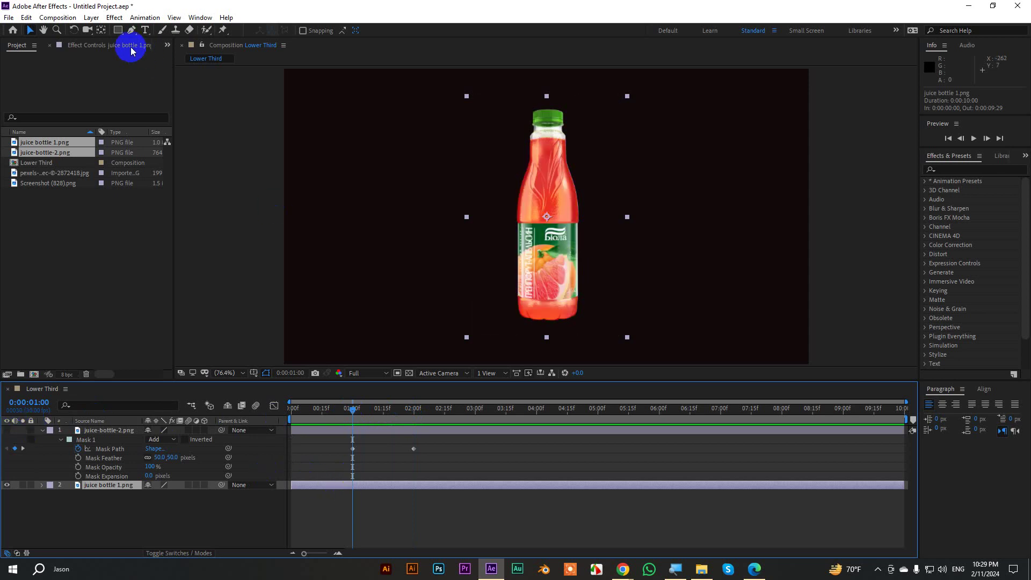
click(117, 31)
drag(460, 83, 627, 354)
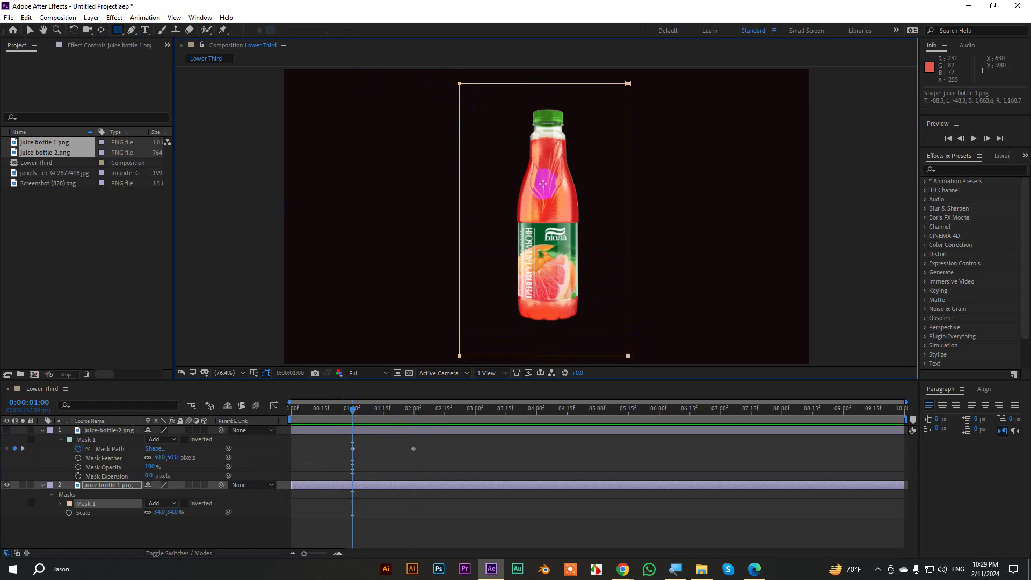
click(185, 504)
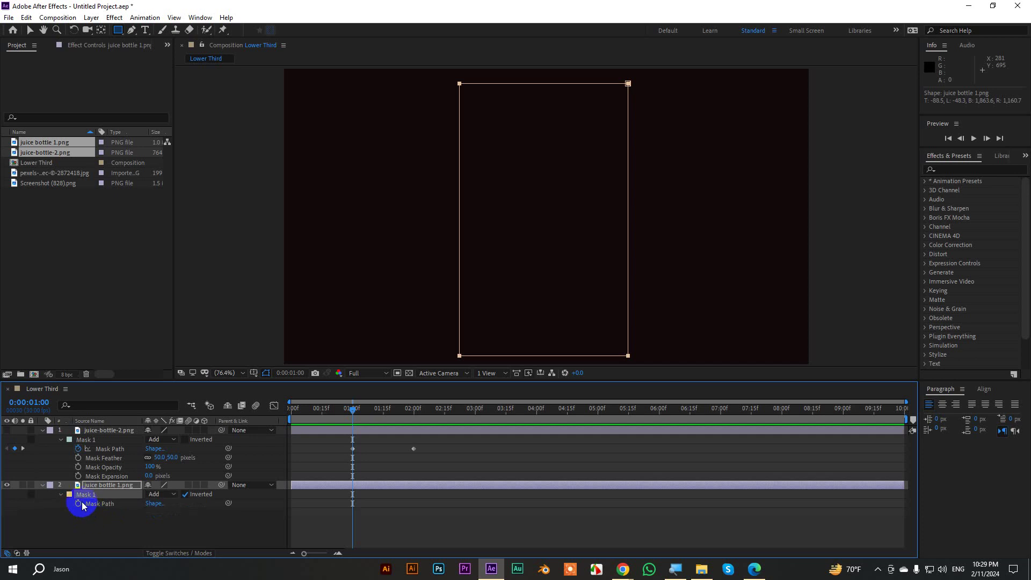
Keyframe the red bottle's Mask Path at 1 second and select its top corners at 2 seconds.
key(alt+m)
key(shift+Page_Down)
key(shift+Page_Down)
key(shift+Page_Down)
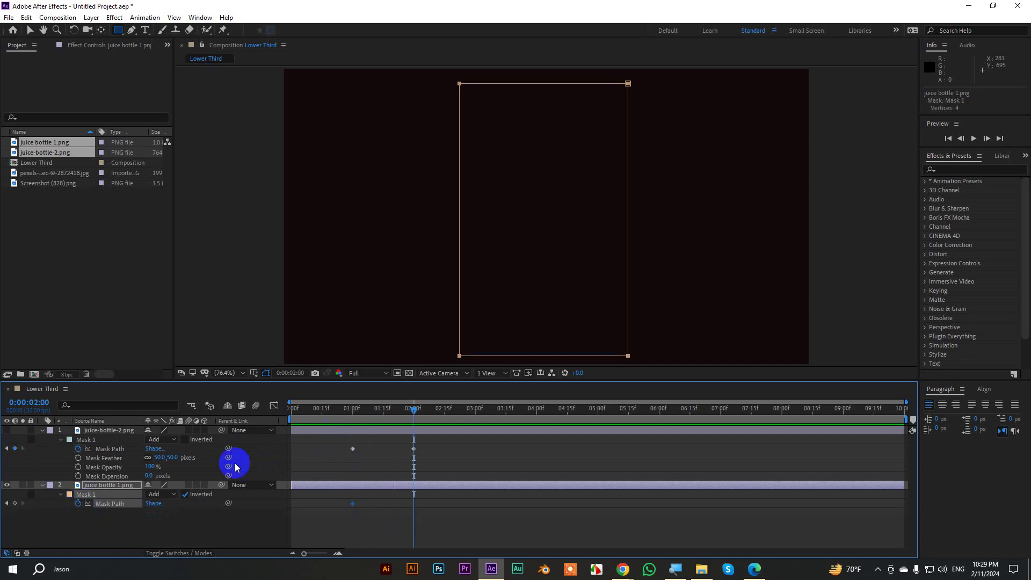
click(29, 30)
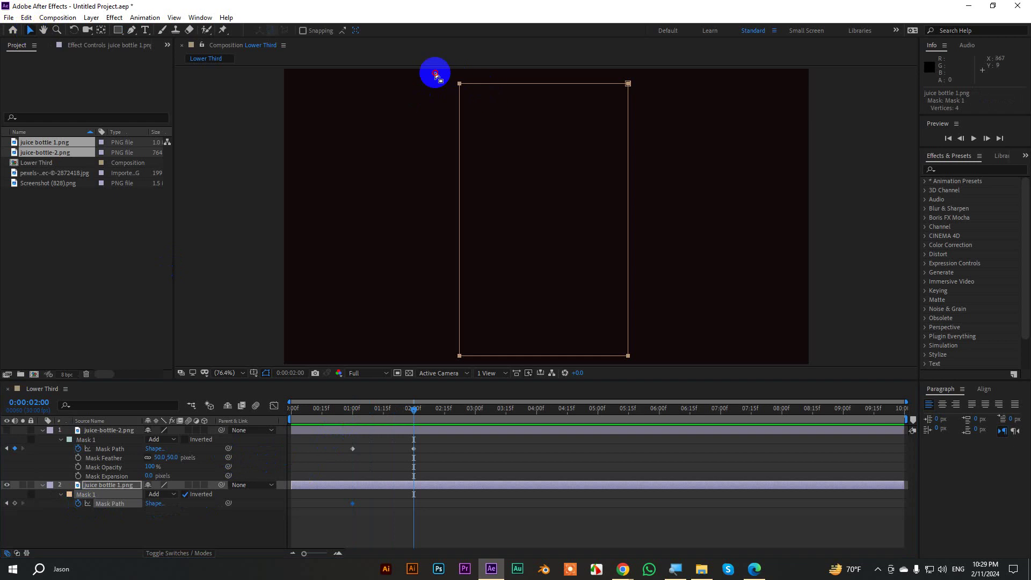
drag(433, 71, 646, 357)
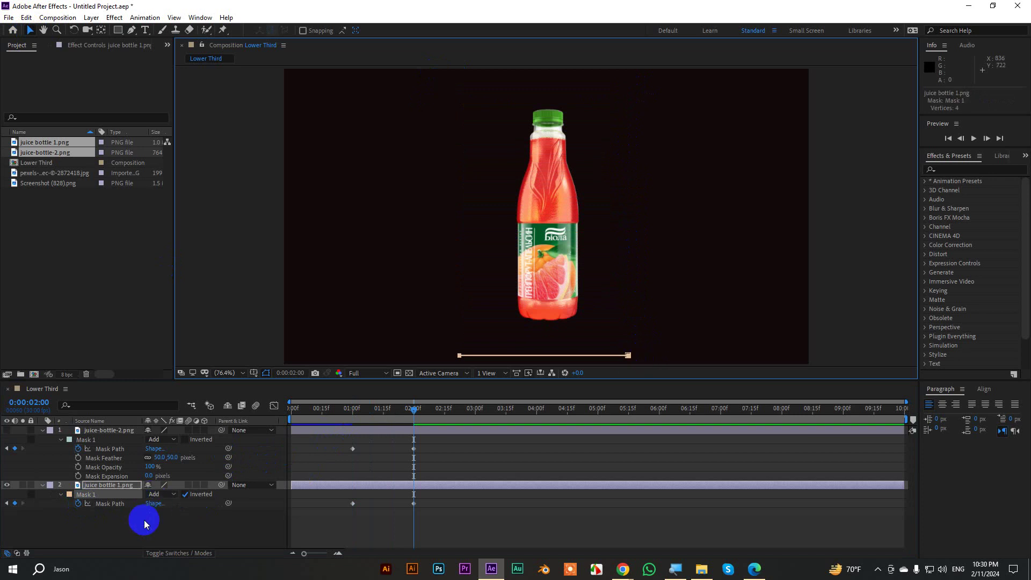
Set the red bottle's Mask Feather to 50 and scrub back to 1:03.
key(m)
key(m)
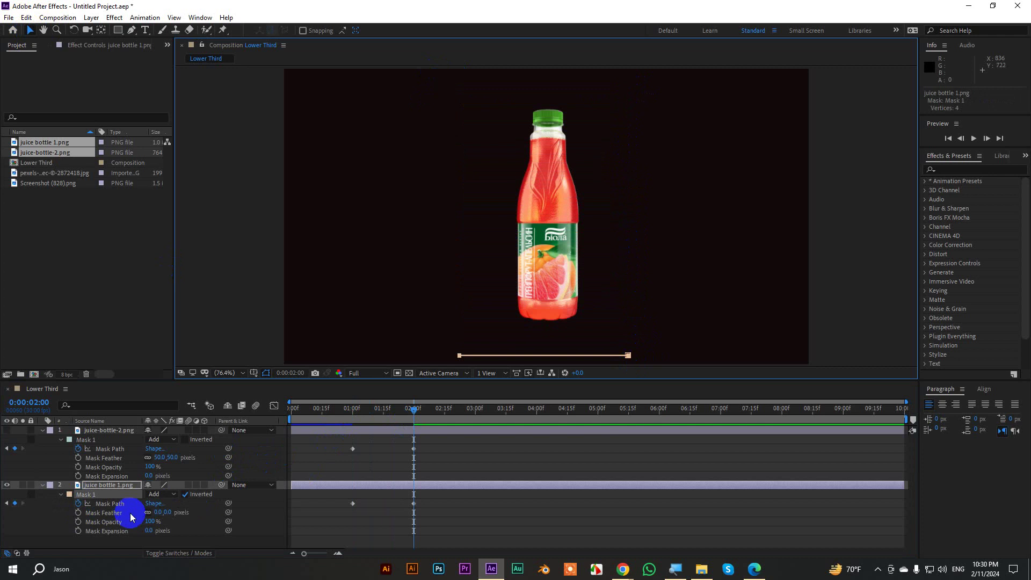
click(156, 513)
text(50)
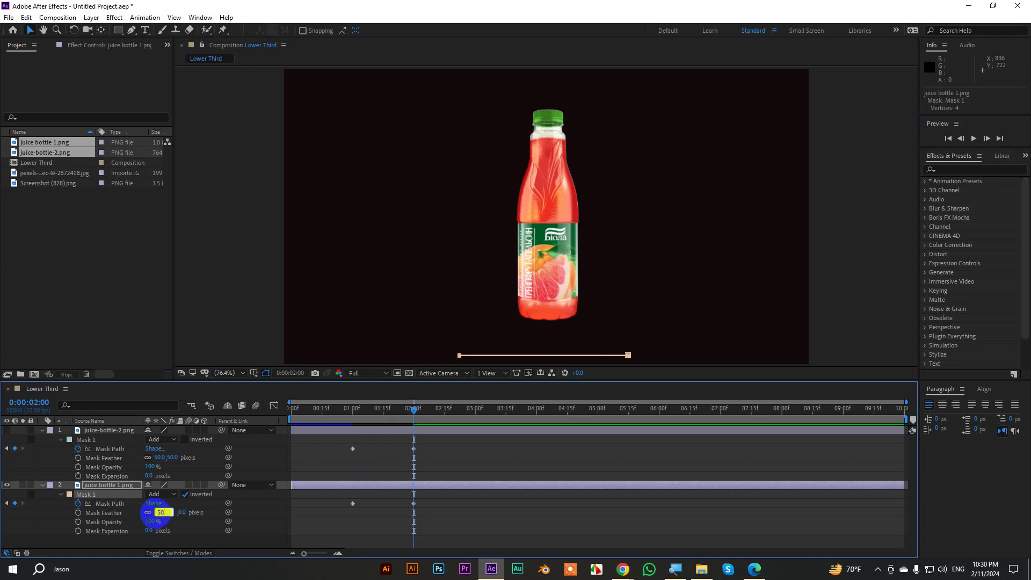
click(438, 484)
drag(414, 410, 359, 427)
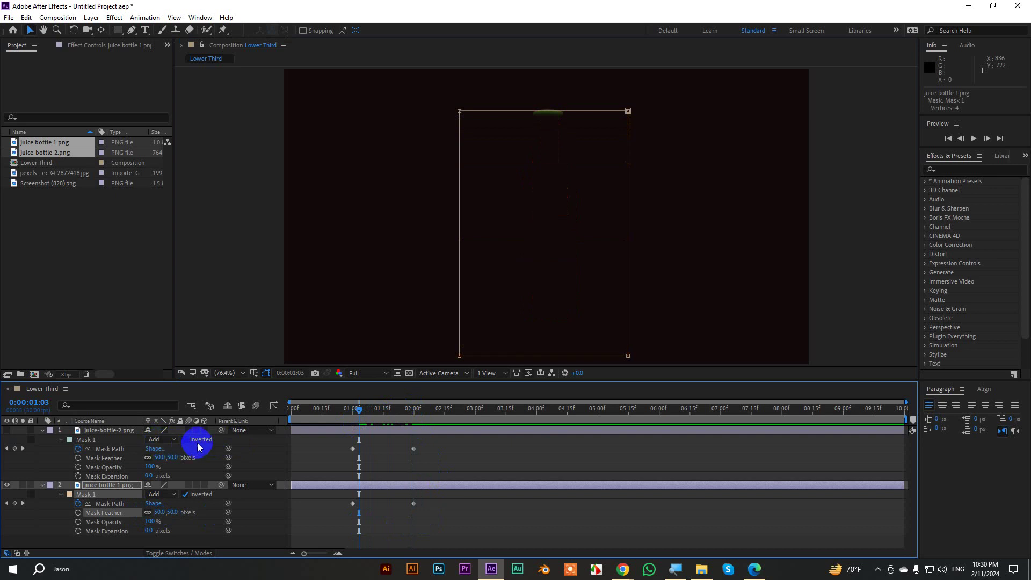
Preview the red bottle's mask, then show the orange bottle layer and preview both.
drag(361, 417, 257, 423)
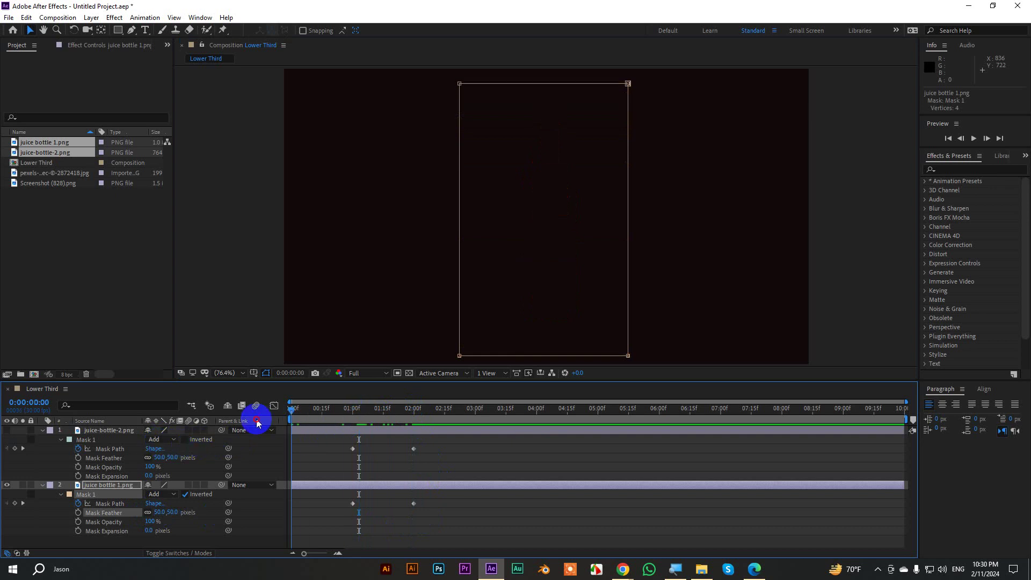
click(585, 507)
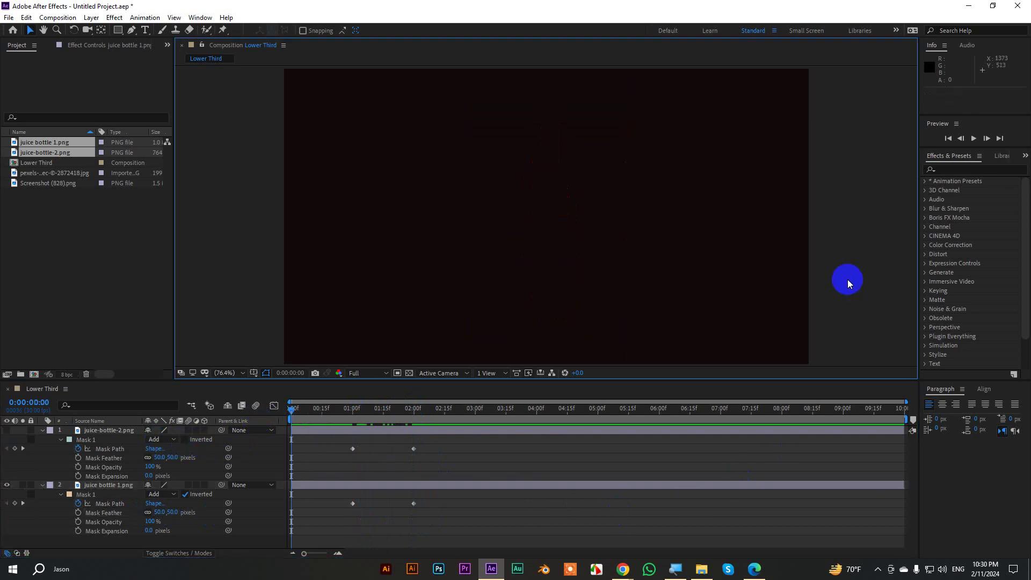
key(space)
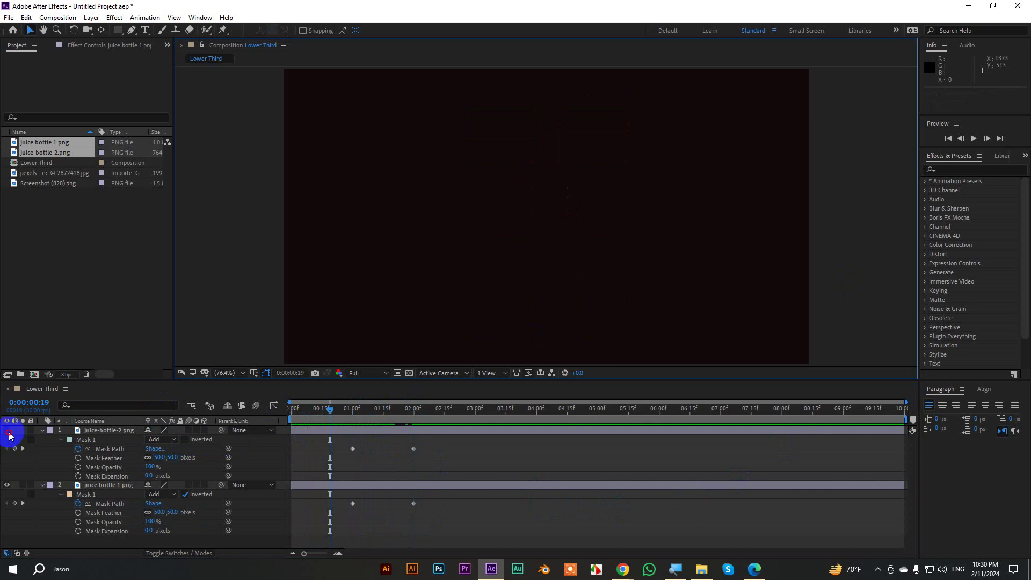
click(8, 431)
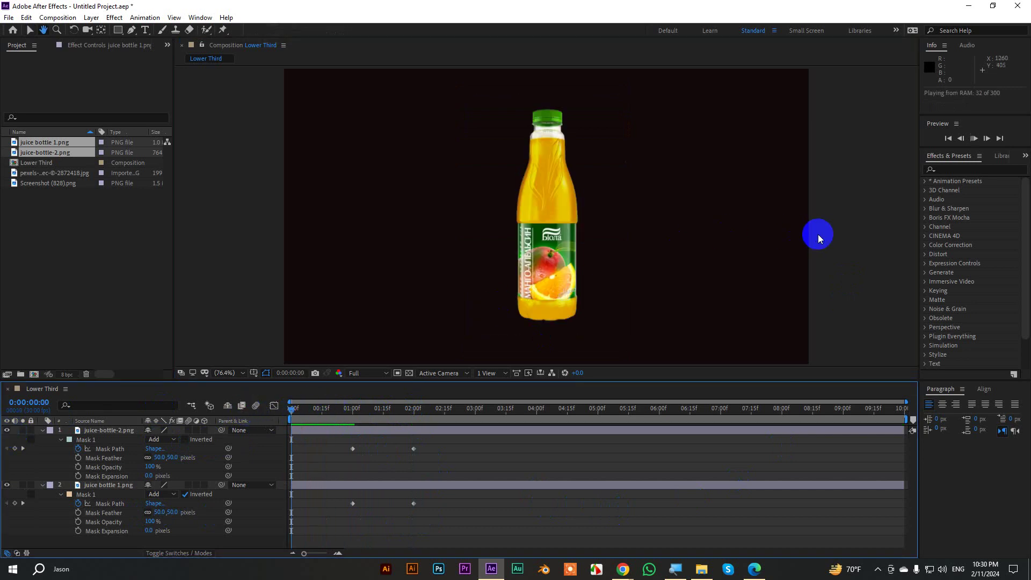
key(space)
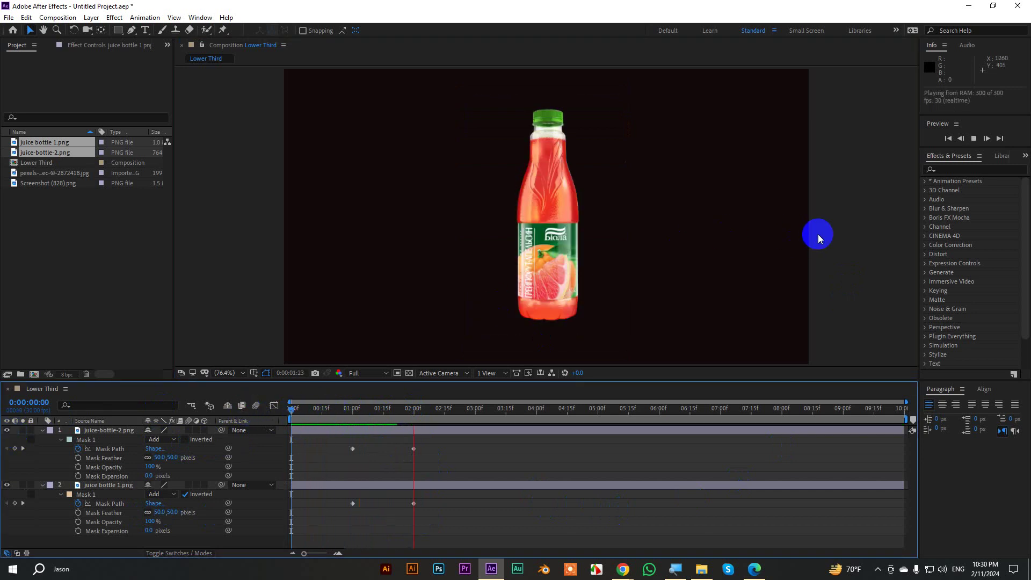
Delete the red bottle's mask and preview the transition from the start, stopping at 0:00:02:08.
drag(516, 414, 391, 418)
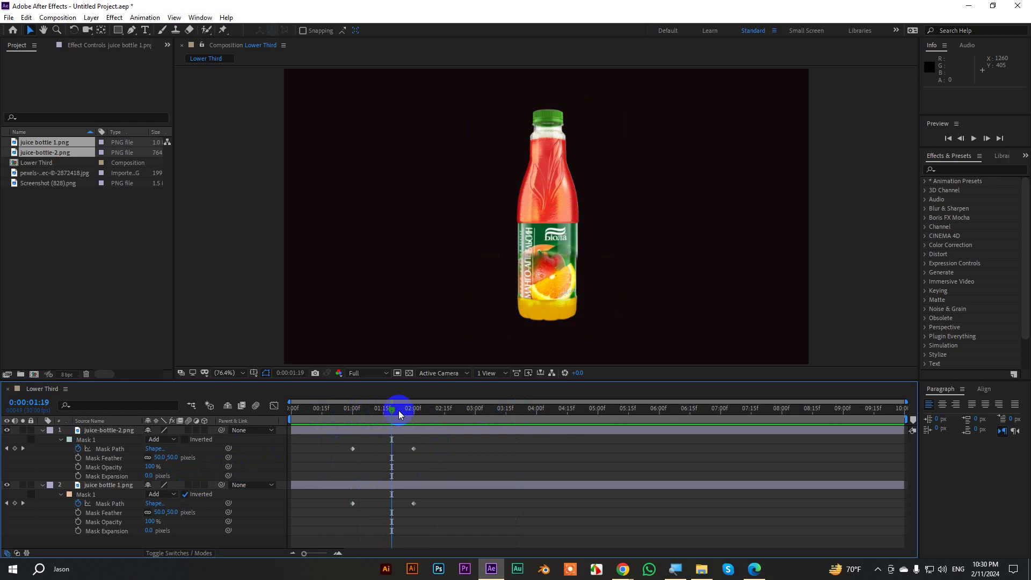
drag(395, 410, 357, 416)
click(79, 496)
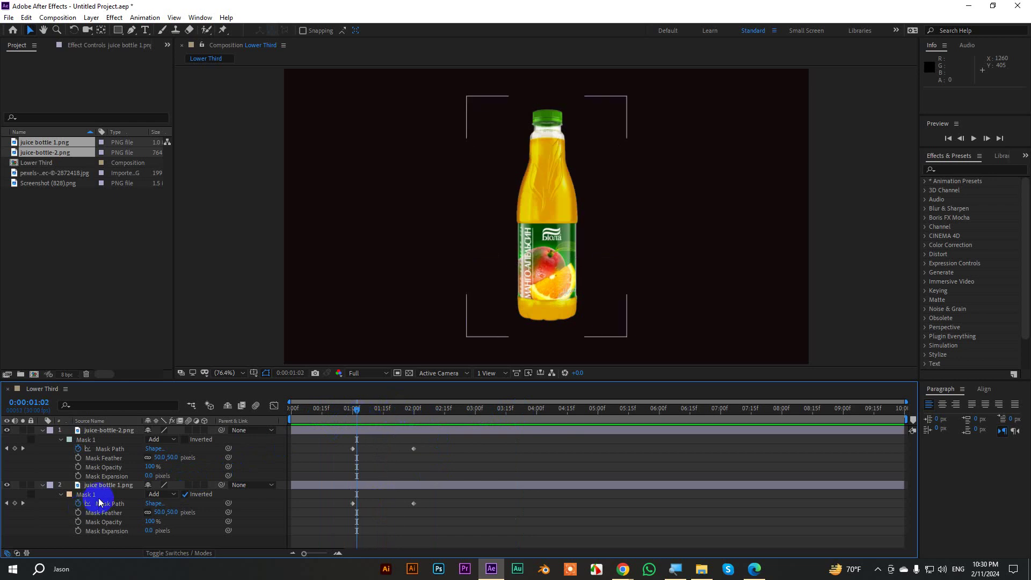
key(Delete)
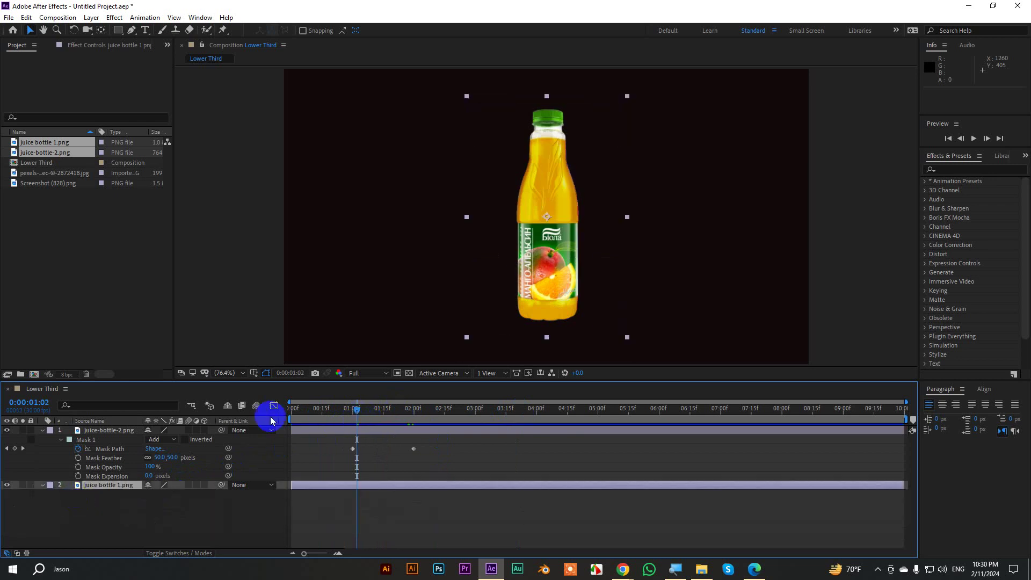
click(42, 431)
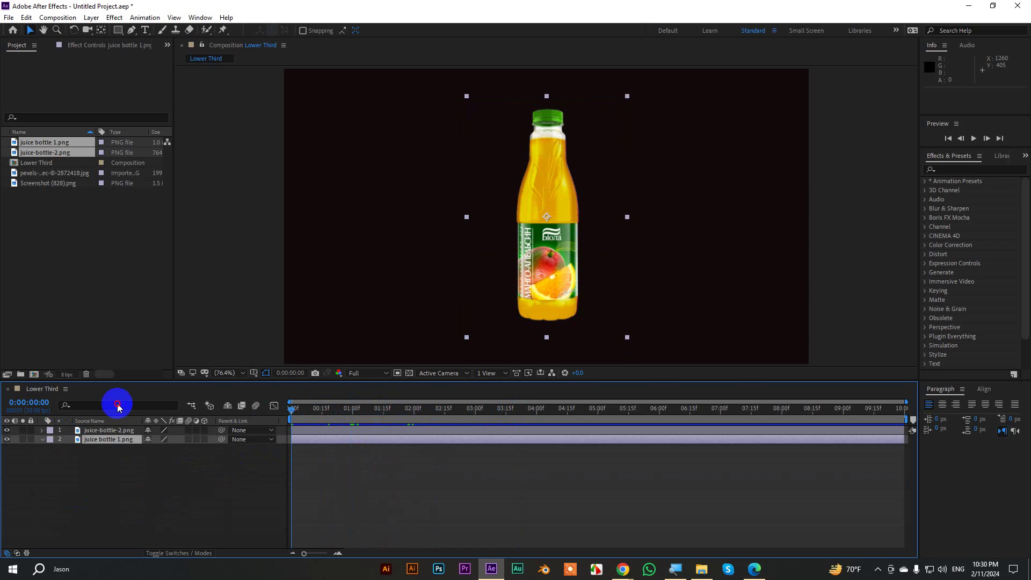
key(Home)
click(675, 491)
key(space)
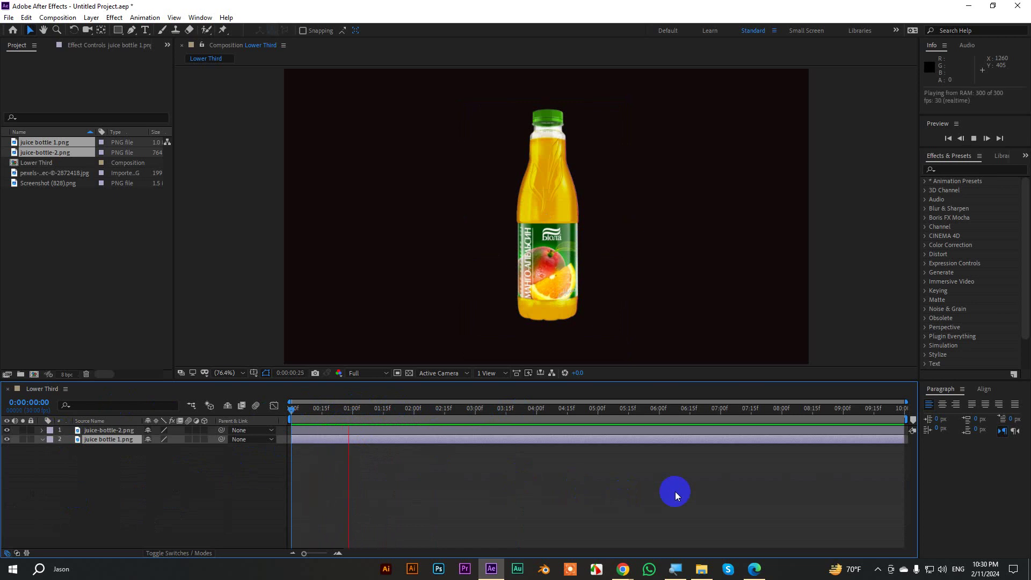
click(412, 440)
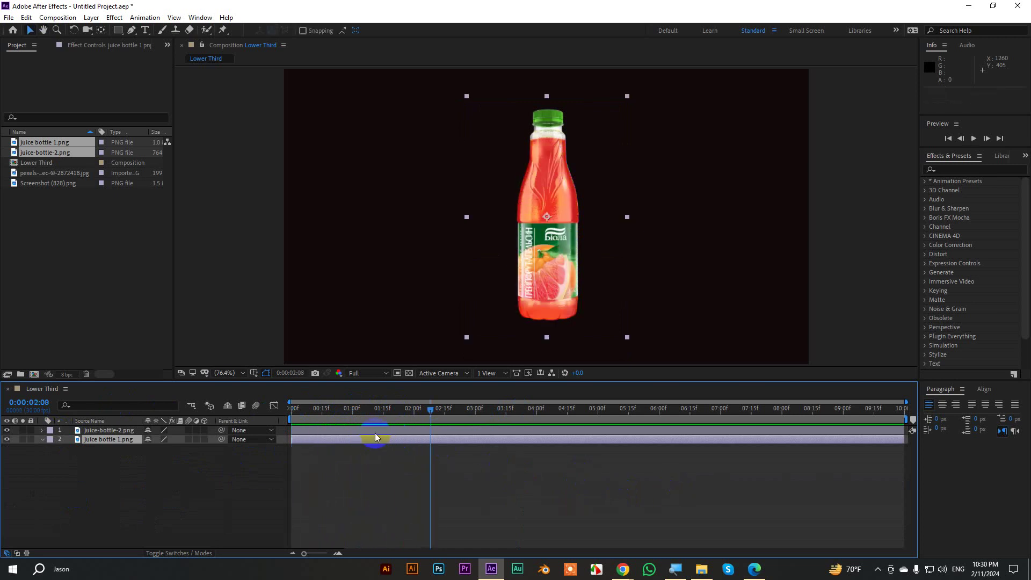
Move the second Mask Path keyframe to about 0:00:02:20 and end the work area at 0:00:03:09.
click(120, 429)
key(m)
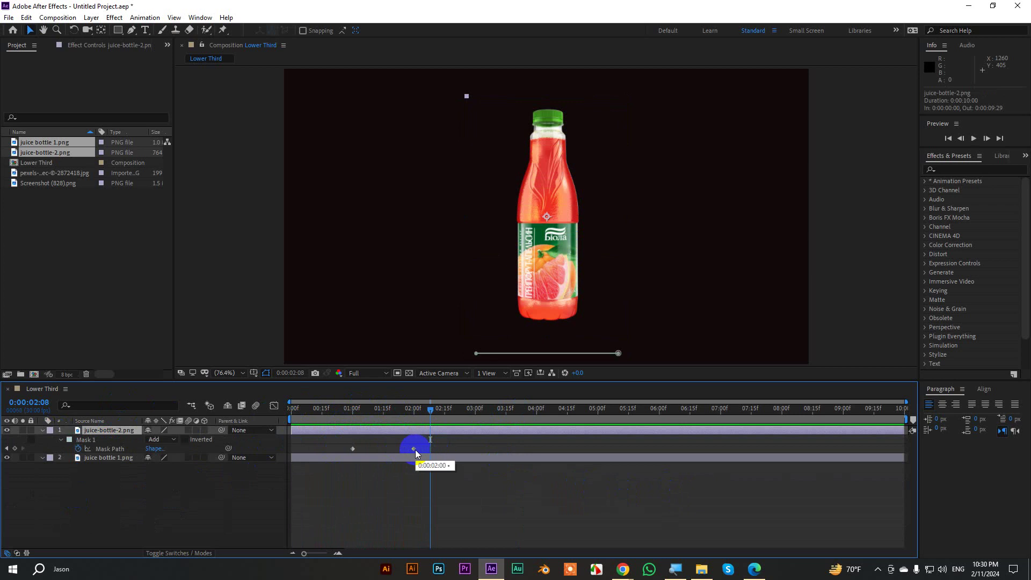
key(j)
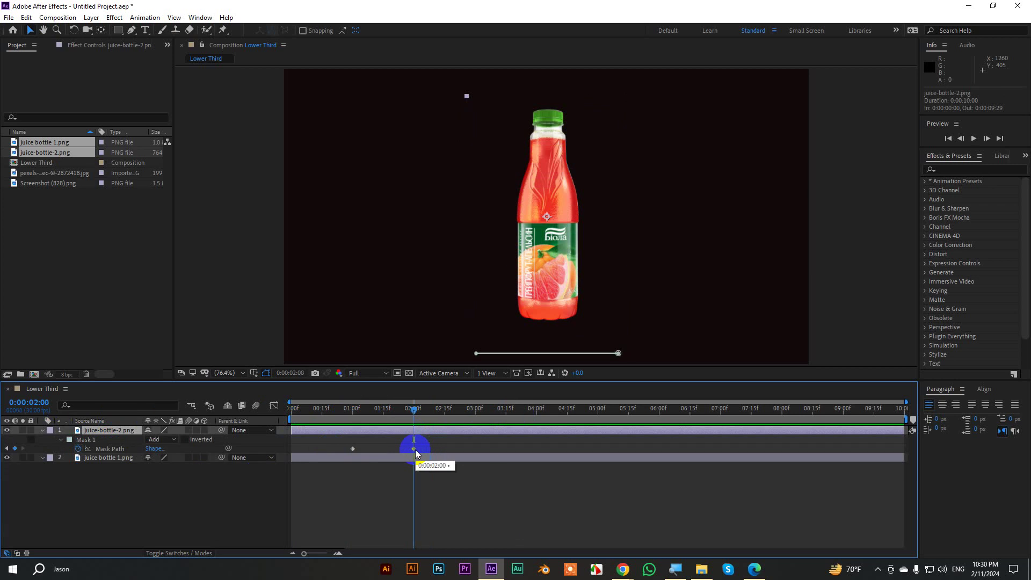
drag(414, 449, 494, 412)
key(shift+Page_Down)
key(n)
Preview the bottle wipe in the enlarged viewer, stopping at 0:00:02:09.
click(834, 255)
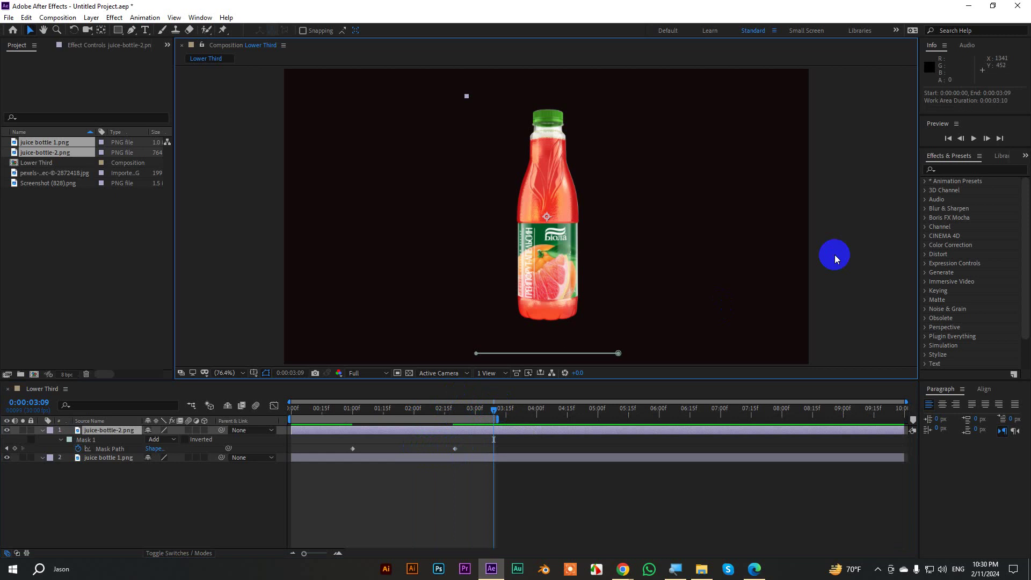
key(grave)
key(space)
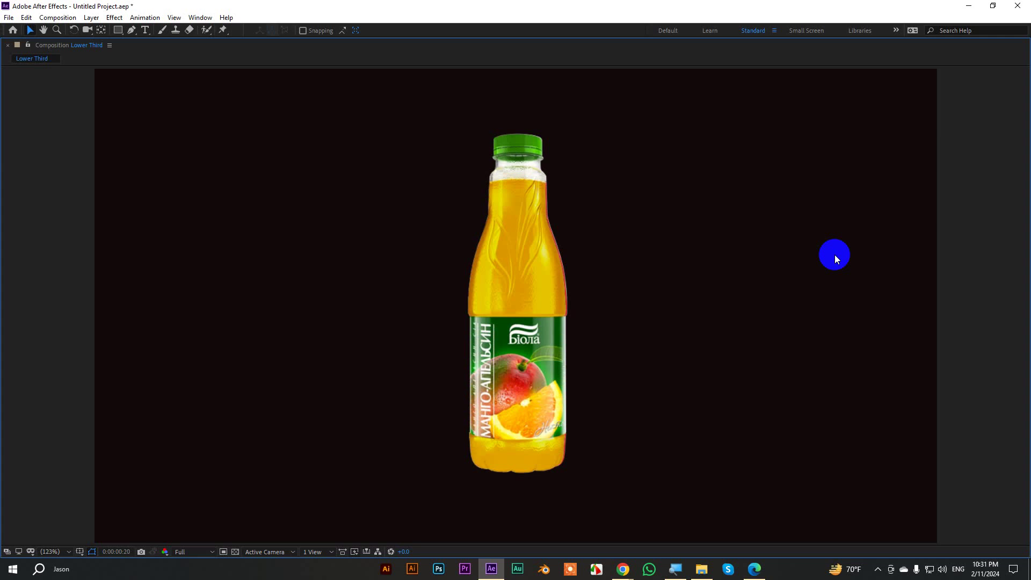
key(grave)
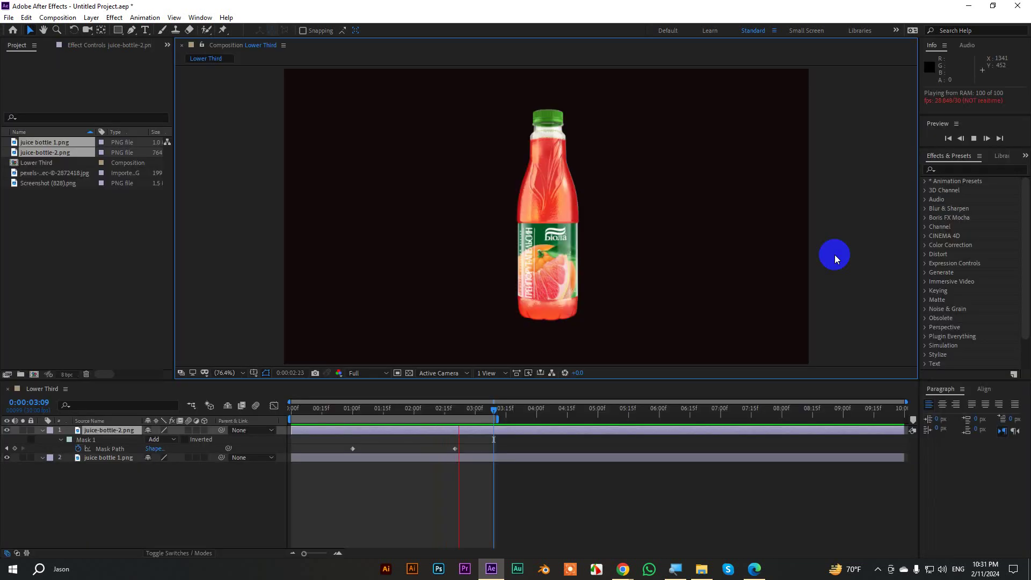
click(434, 407)
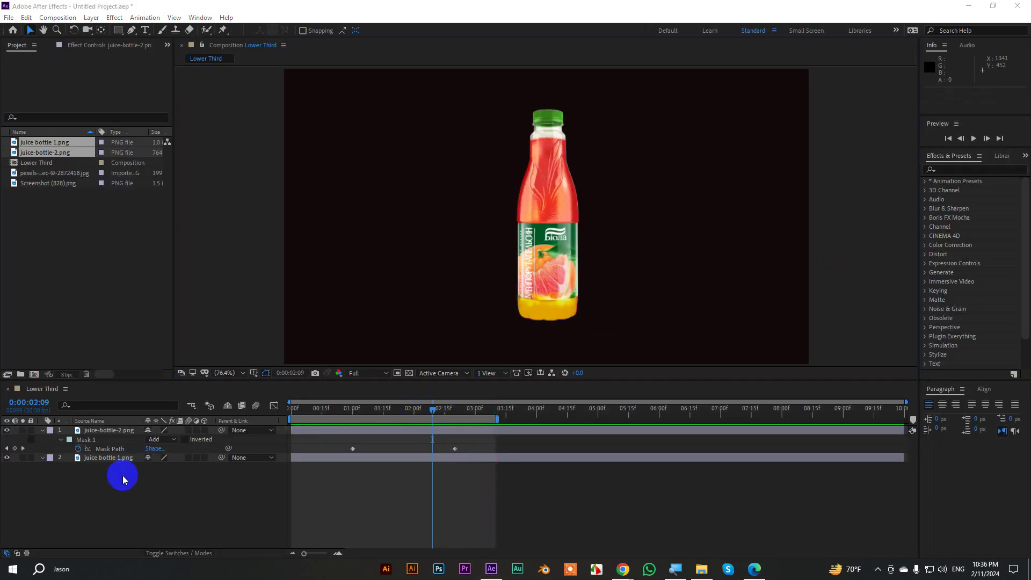
Extend the work area to the end of the timeline and move to 0:00:02:04.
drag(122, 476, 95, 429)
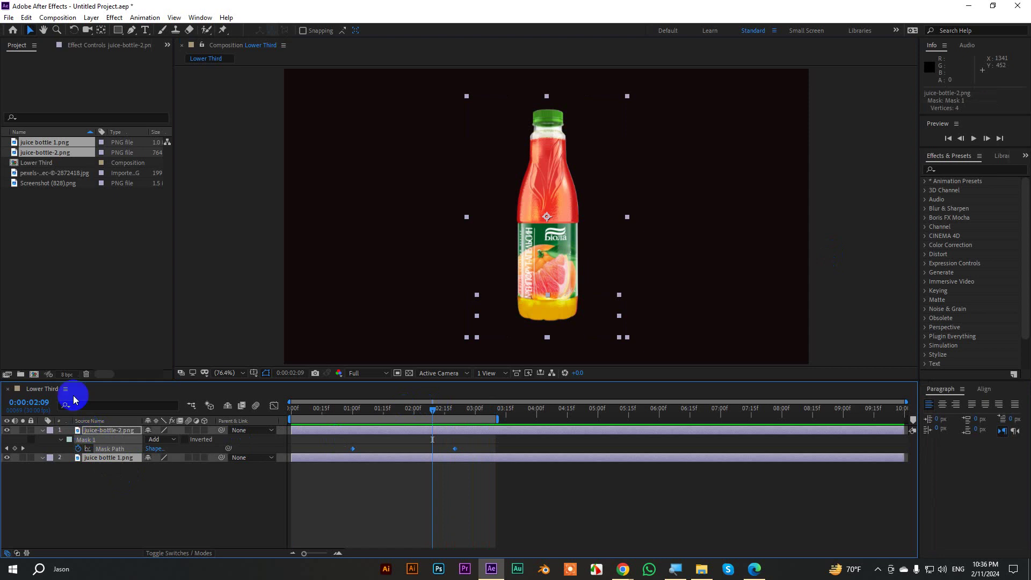
click(173, 478)
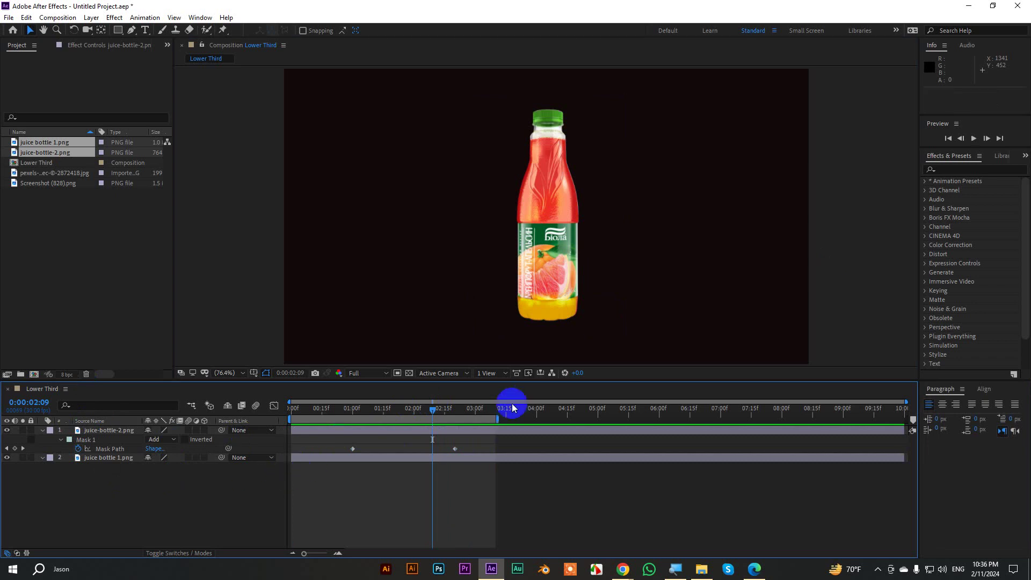
drag(499, 418, 911, 418)
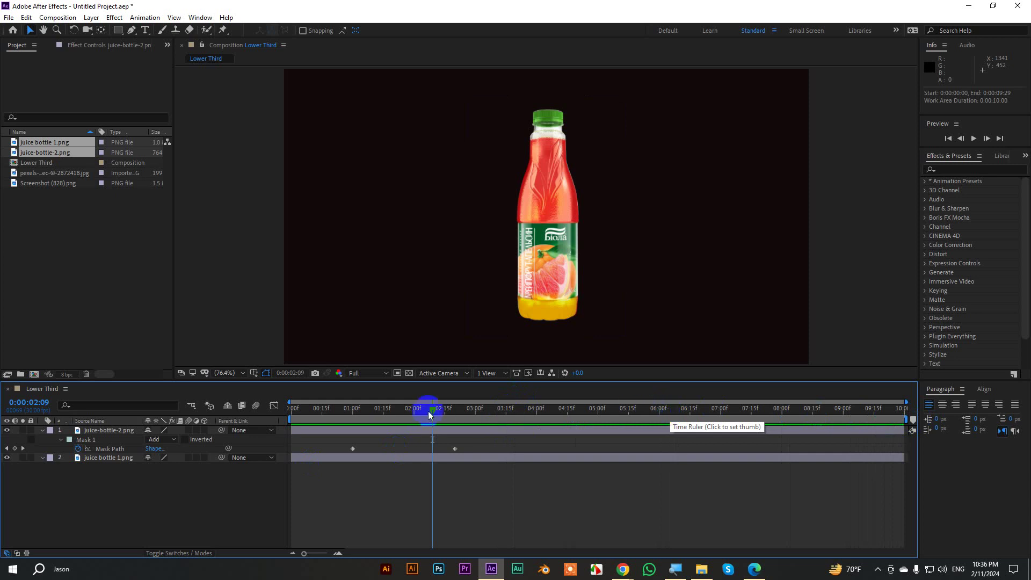
drag(401, 411, 423, 416)
Remove the red bottle's mask keyframes and Mask 1, then both bottle layers.
click(110, 459)
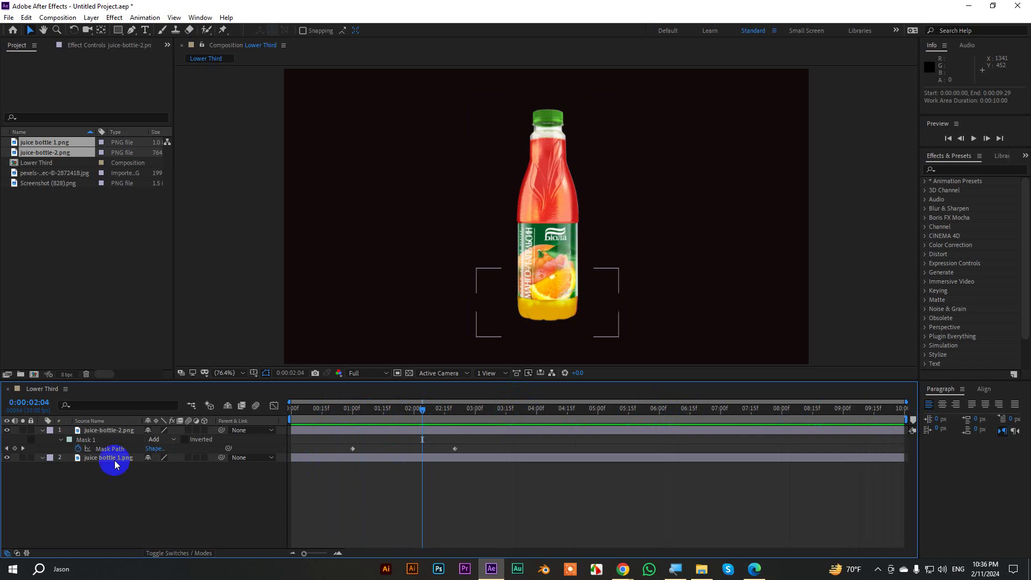
click(87, 430)
key(ctrl+z)
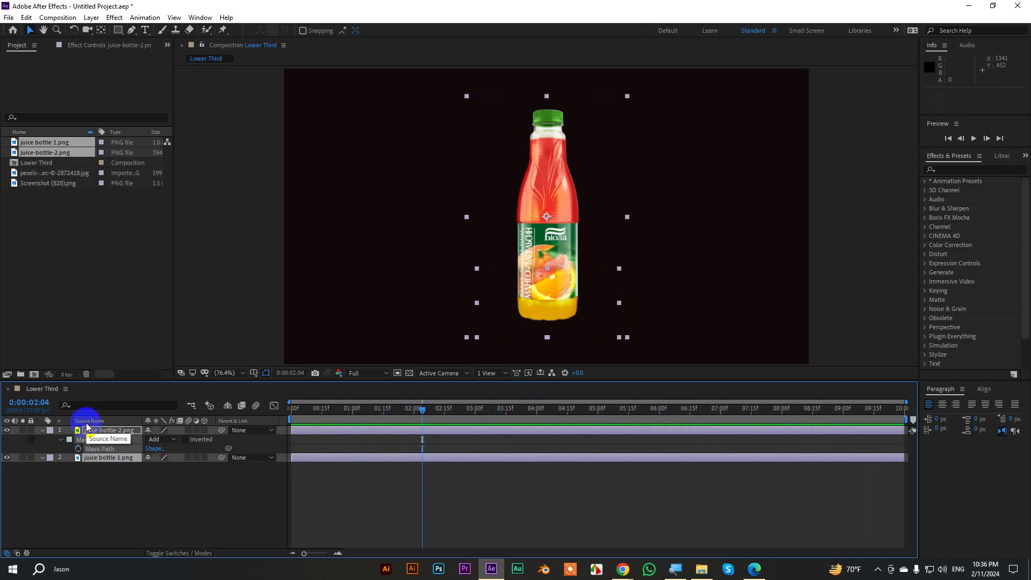
key(ctrl+z)
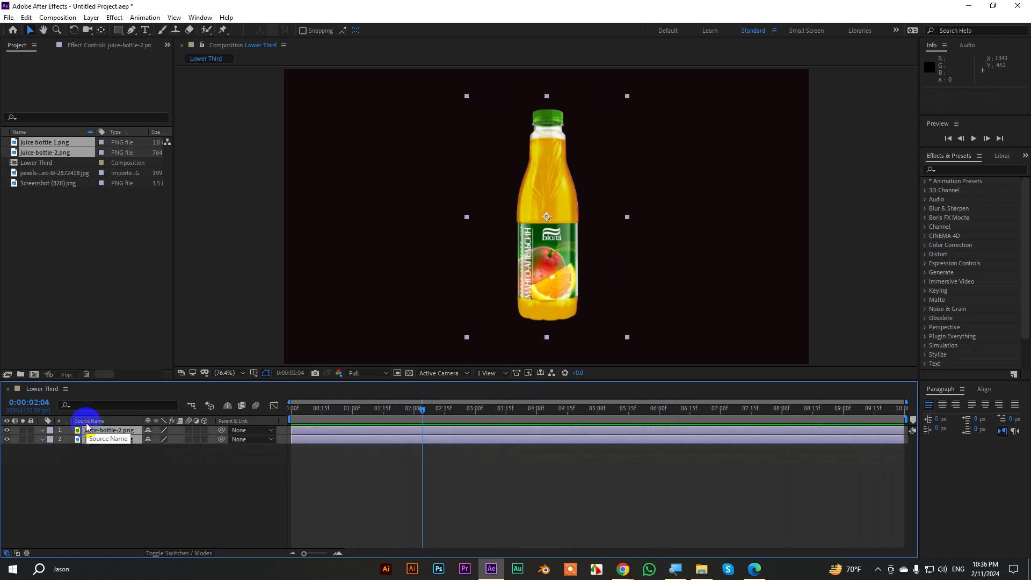
key(ctrl+z)
Create a 193 px text layer reading MASKING in the composition.
click(145, 31)
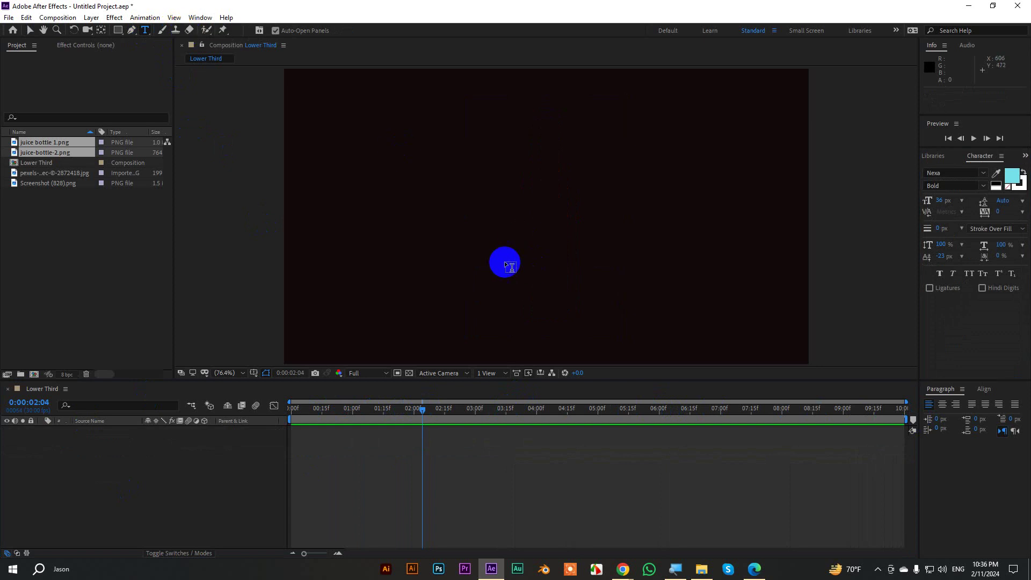
click(441, 214)
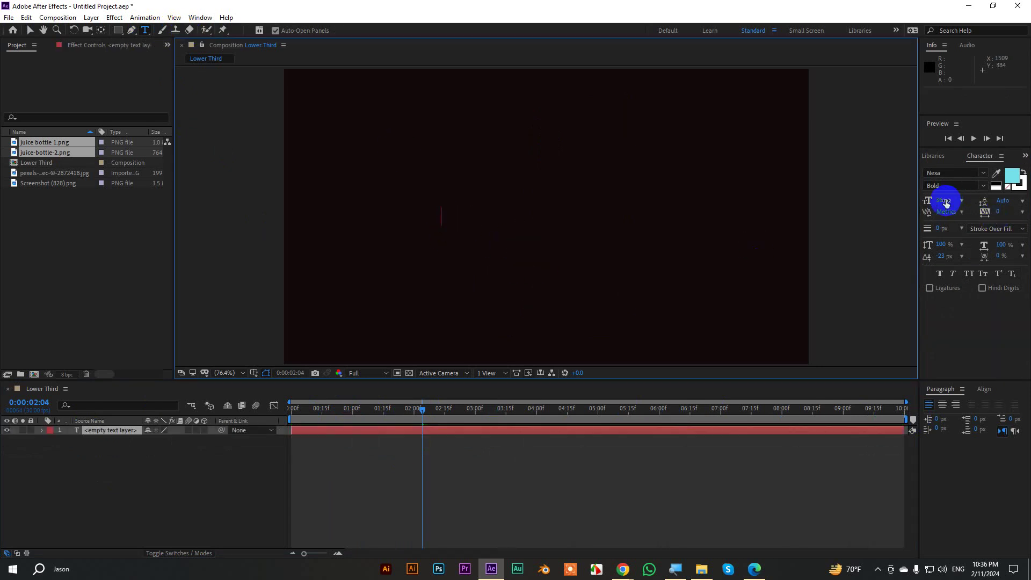
drag(945, 203, 1015, 191)
click(441, 190)
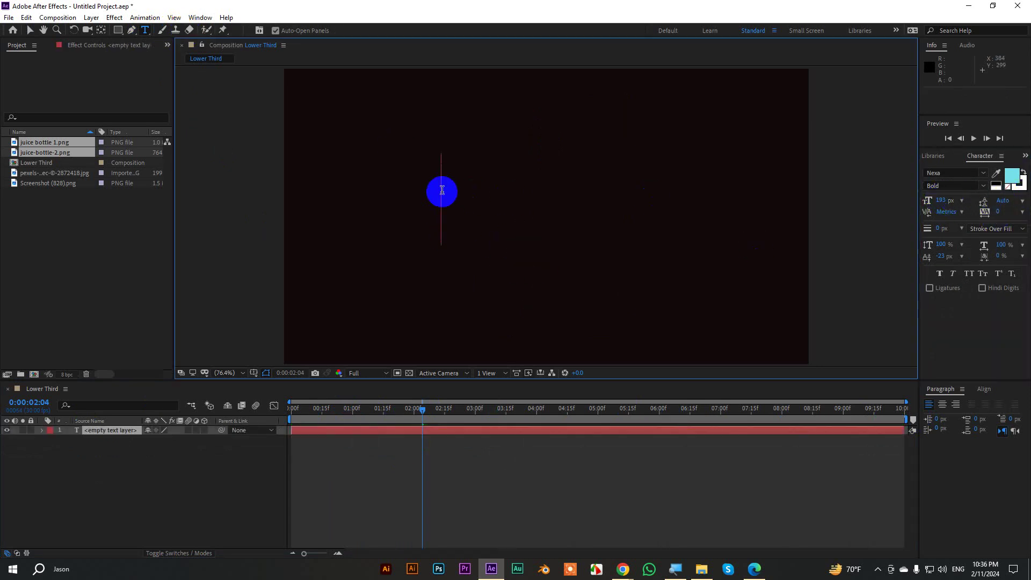
text(MAS)
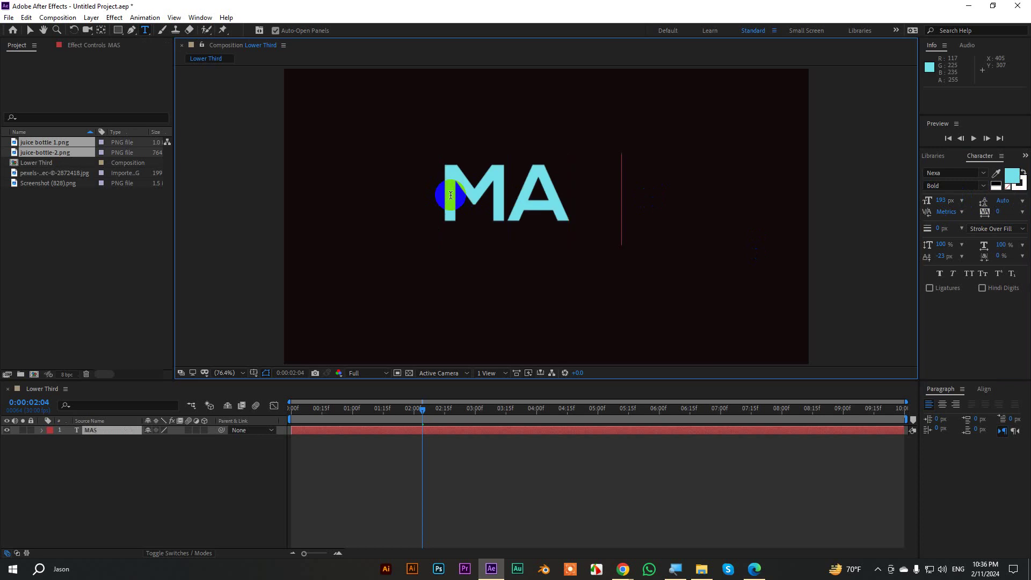
text(KING)
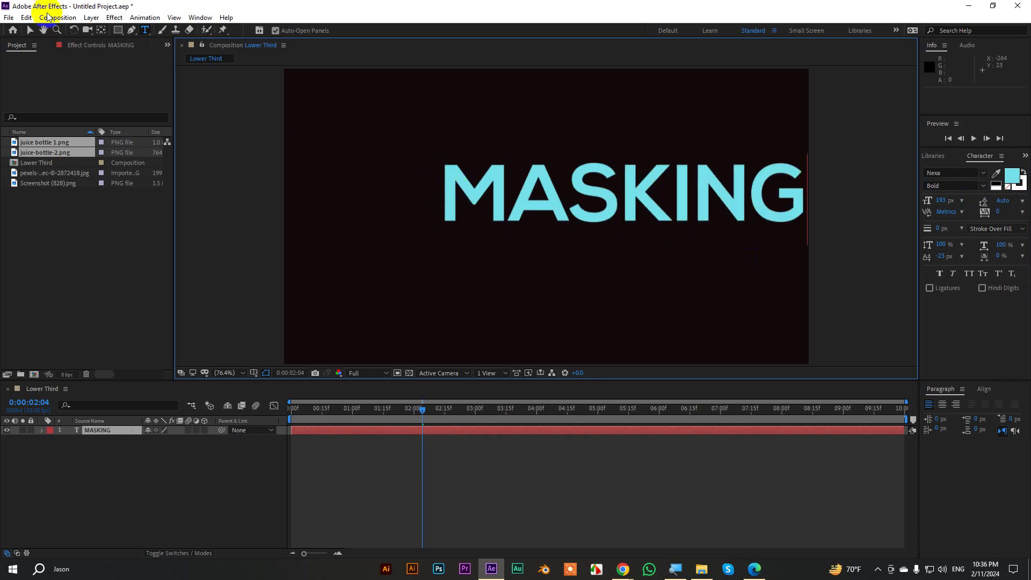
Move MASKING to the composition centre and centre its anchor point with Pan Behind.
click(30, 30)
drag(656, 189, 586, 216)
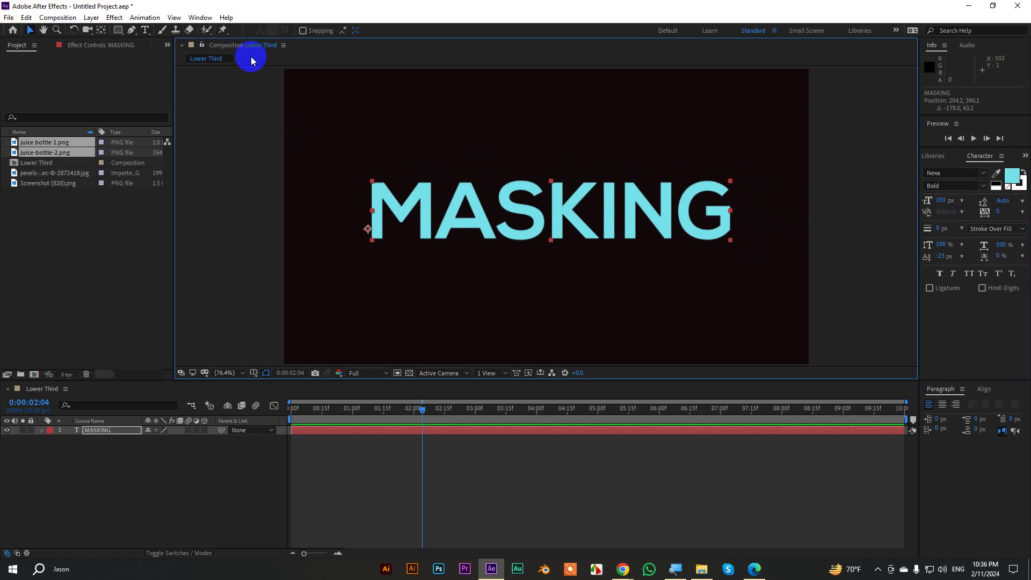
ctrl+double_click(101, 30)
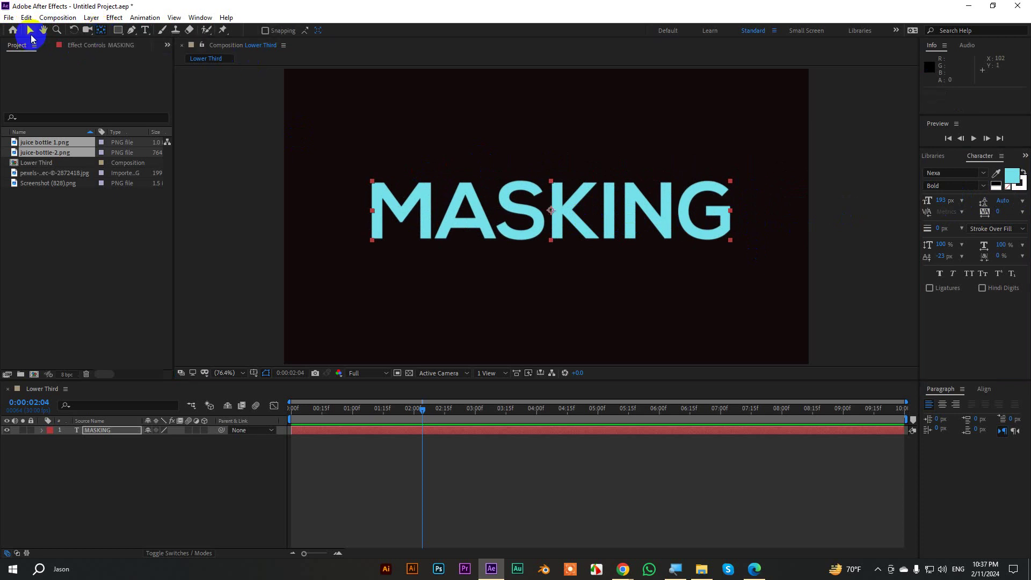
click(30, 31)
click(831, 213)
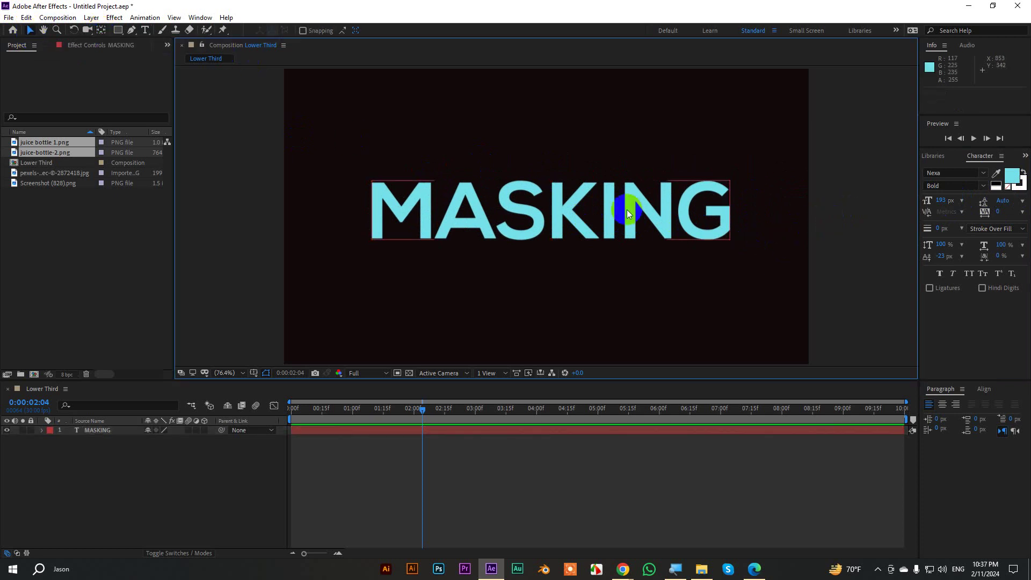
click(626, 210)
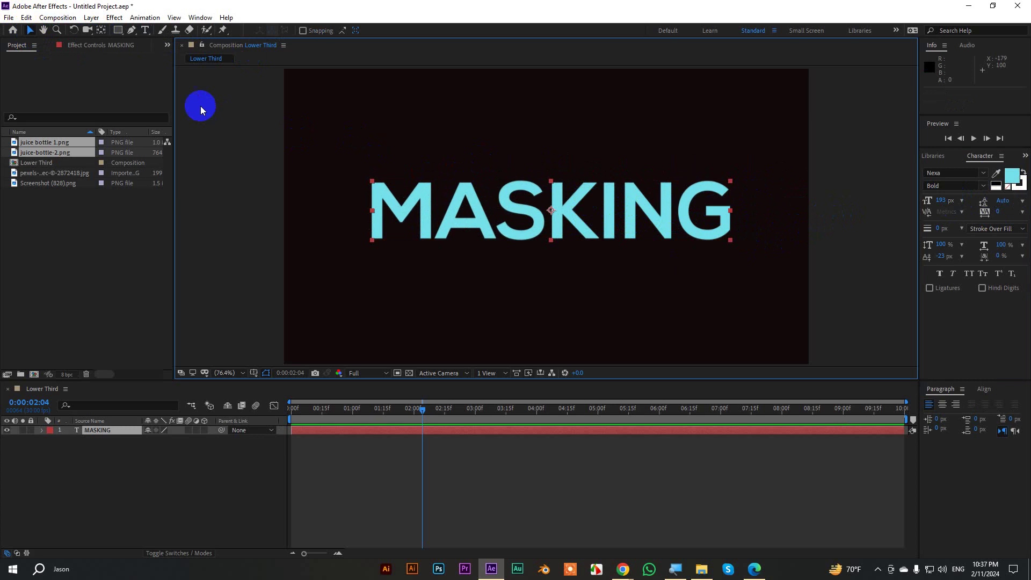
Draw a rectangular Mask 1 around the MASKING text with mask outlines shown in the viewer.
drag(119, 33, 141, 32)
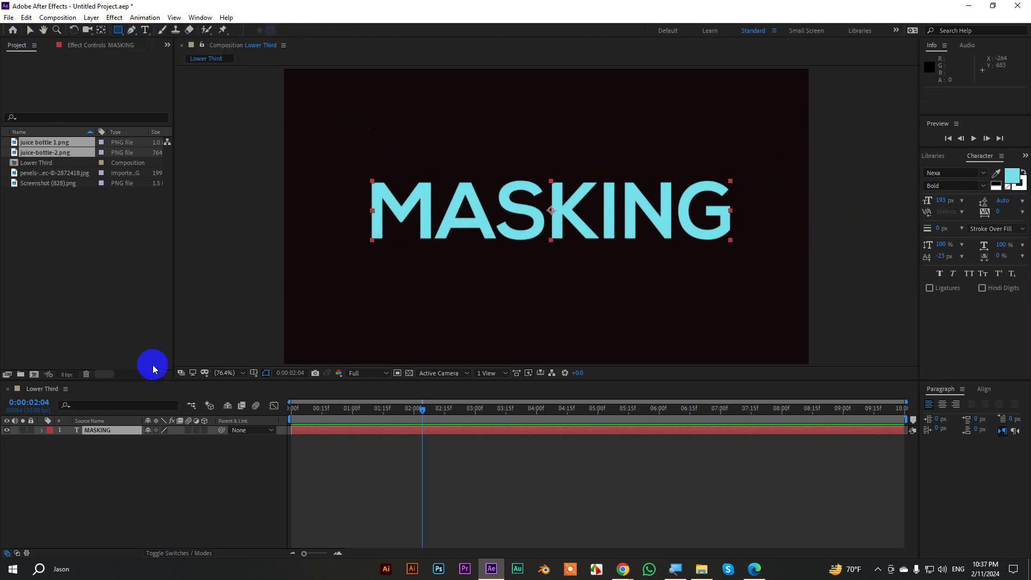
click(203, 371)
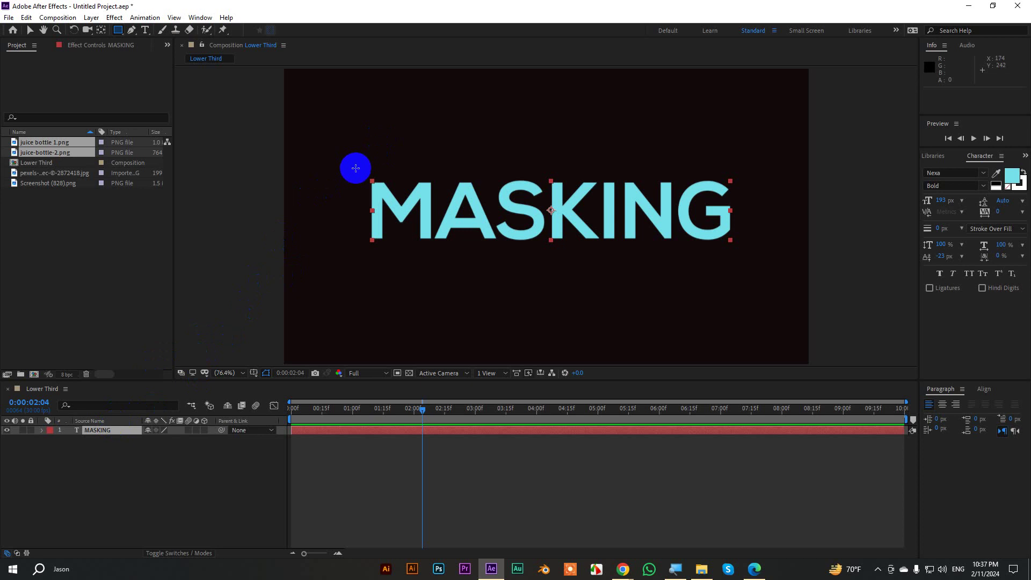
mouse_move(355, 168)
mouse_down()
mouse_move(646, 257)
mouse_move(744, 257)
mouse_up()
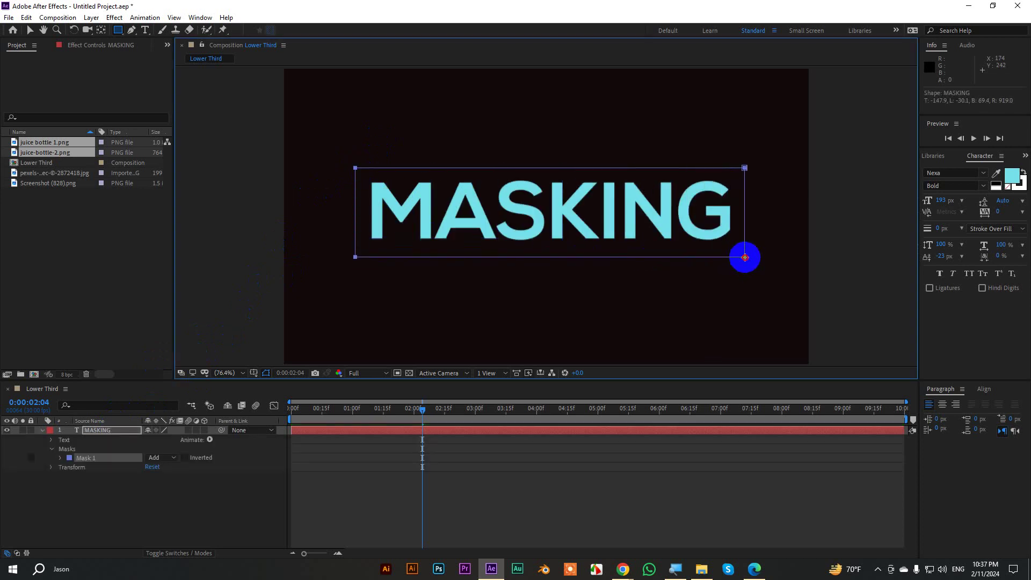
click(30, 30)
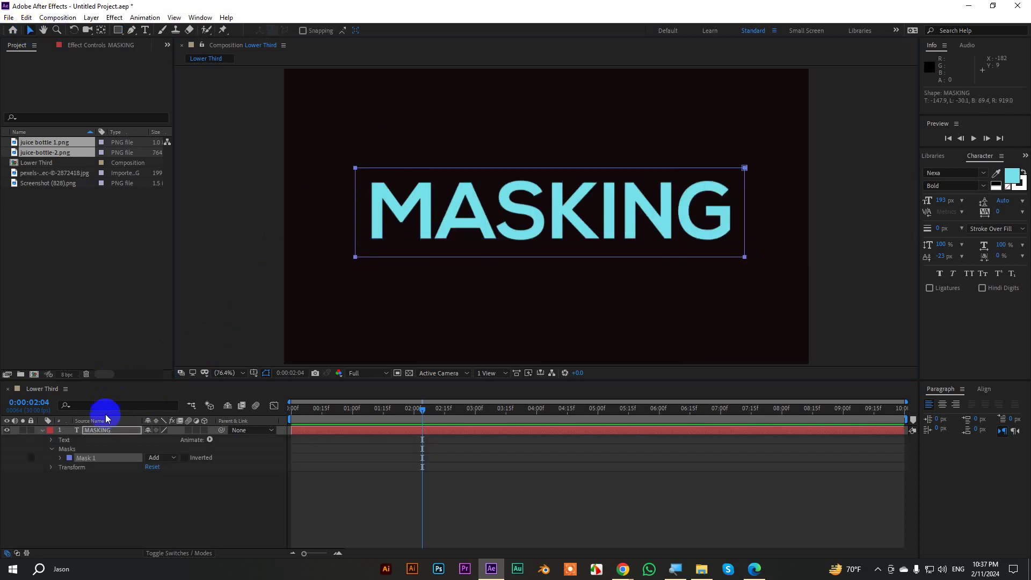
click(100, 430)
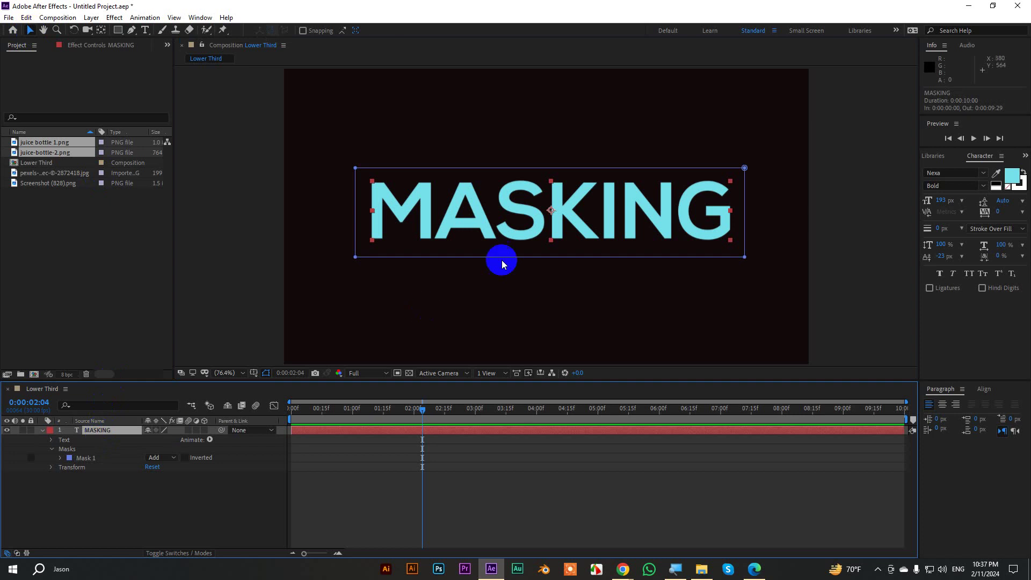
Lower MASKING, expand Mask 1's properties and nudge the mask path up over the text.
drag(501, 264, 525, 234)
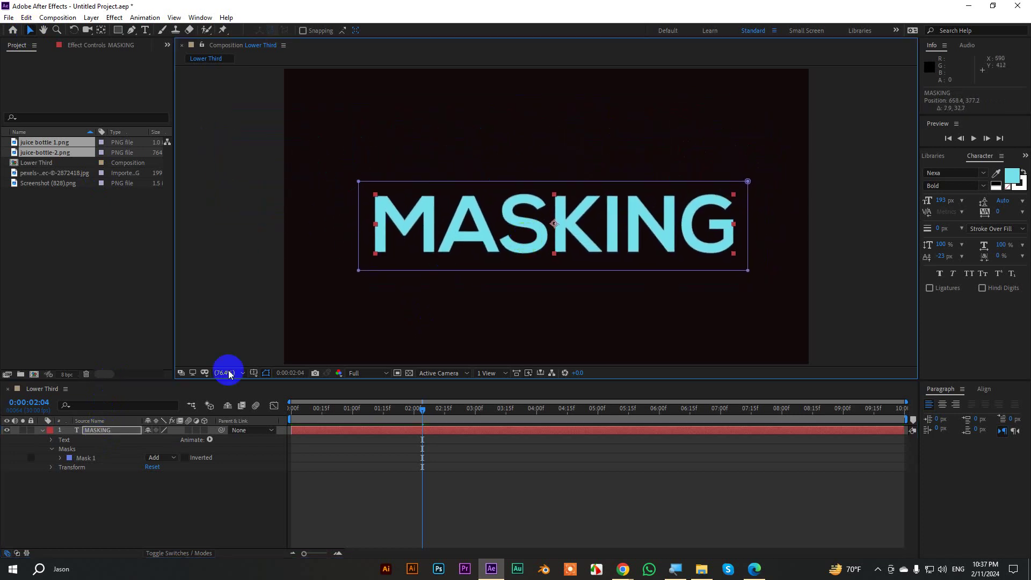
click(83, 458)
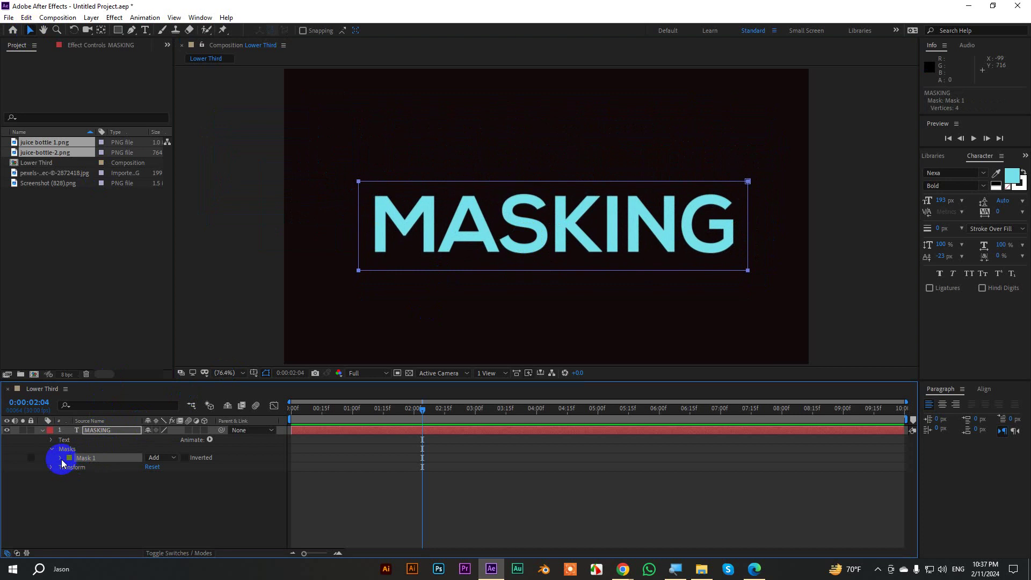
click(61, 459)
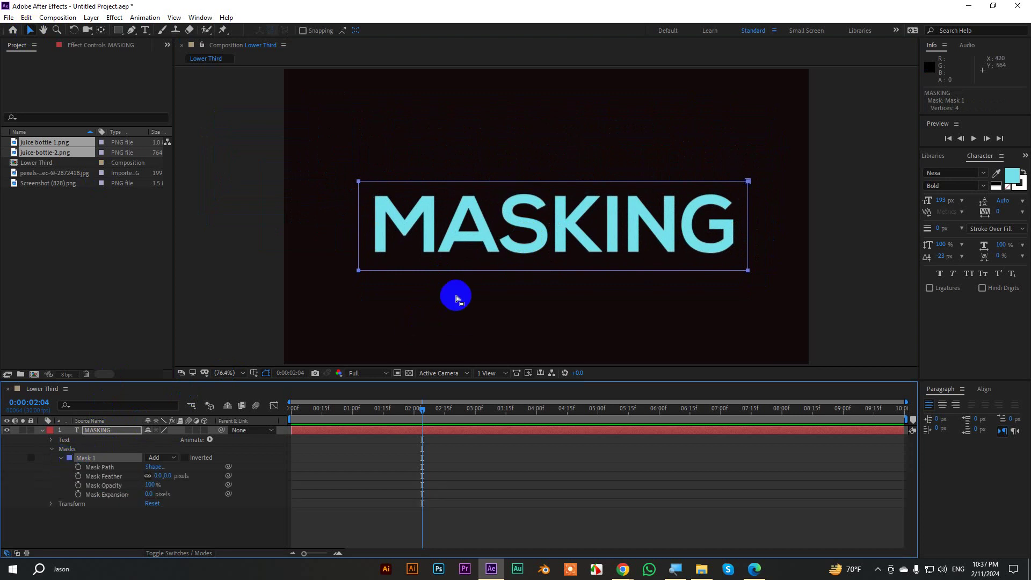
click(88, 467)
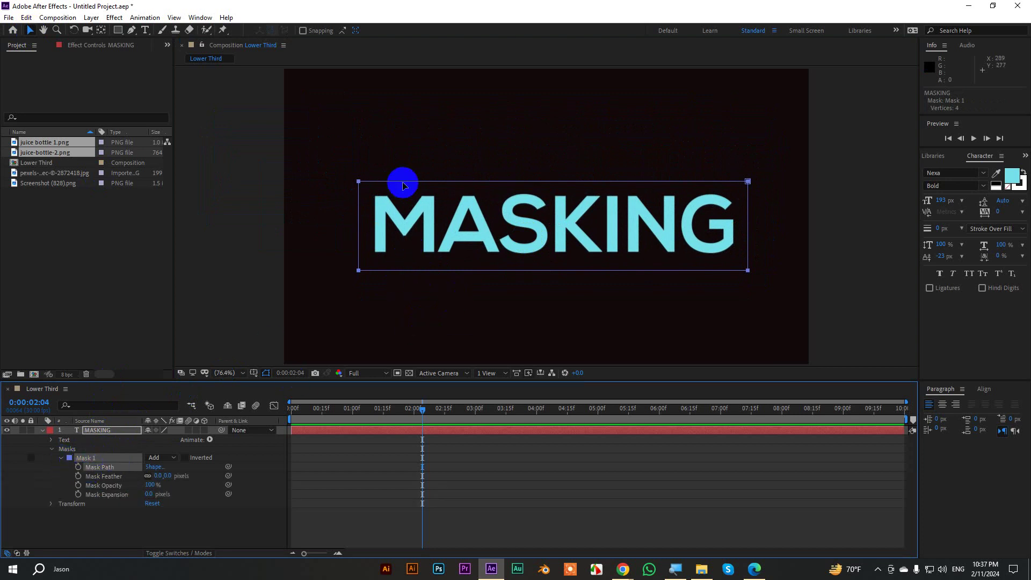
mouse_move(402, 180)
mouse_down()
mouse_move(422, 126)
mouse_move(403, 113)
mouse_move(384, 122)
mouse_move(370, 198)
mouse_move(380, 236)
mouse_move(417, 223)
mouse_move(404, 183)
mouse_up()
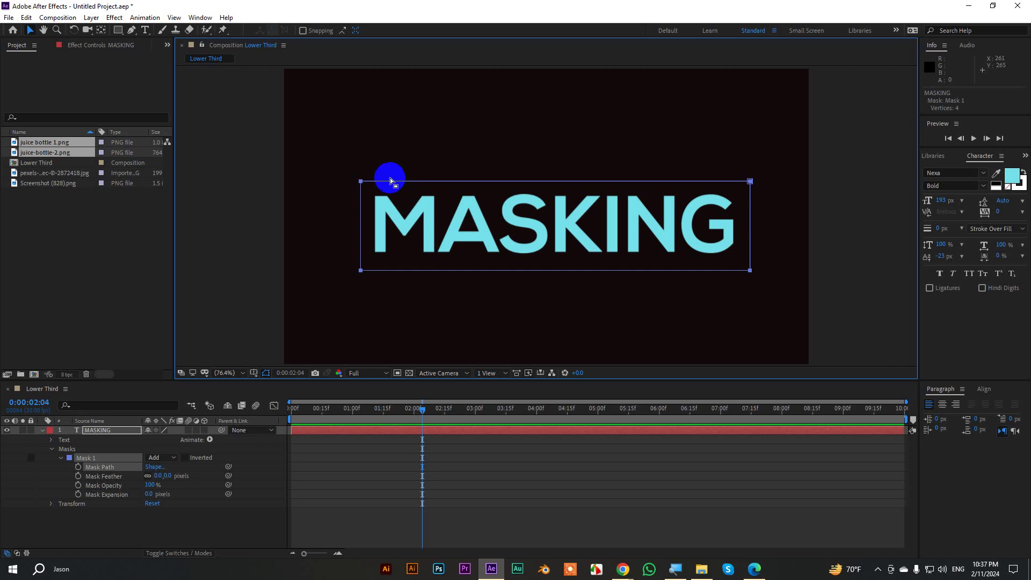
drag(320, 167, 362, 298)
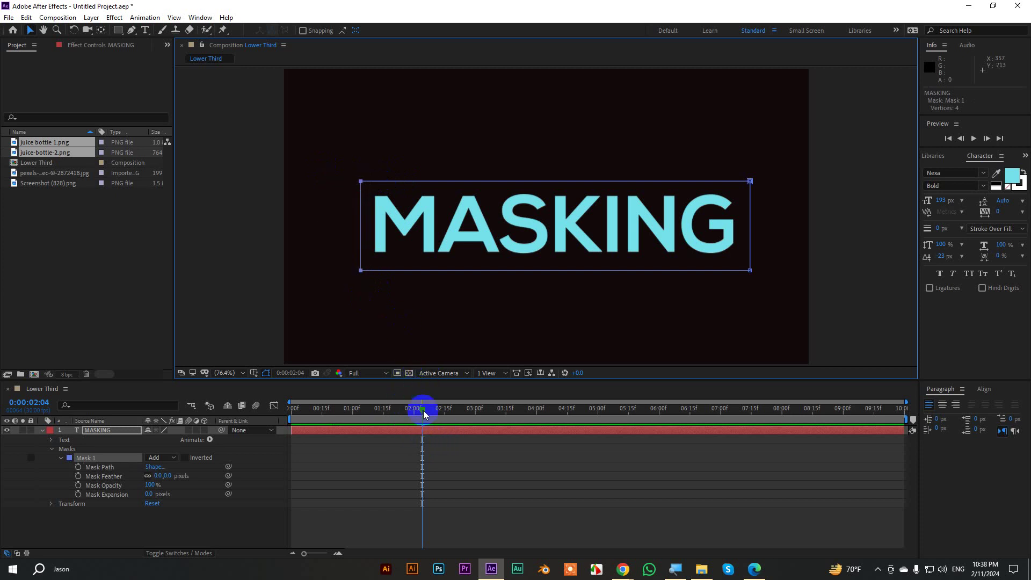
Keyframe Mask Path and collapse the mask into a flat line at 0:00:00:28.
click(78, 468)
drag(423, 414, 349, 414)
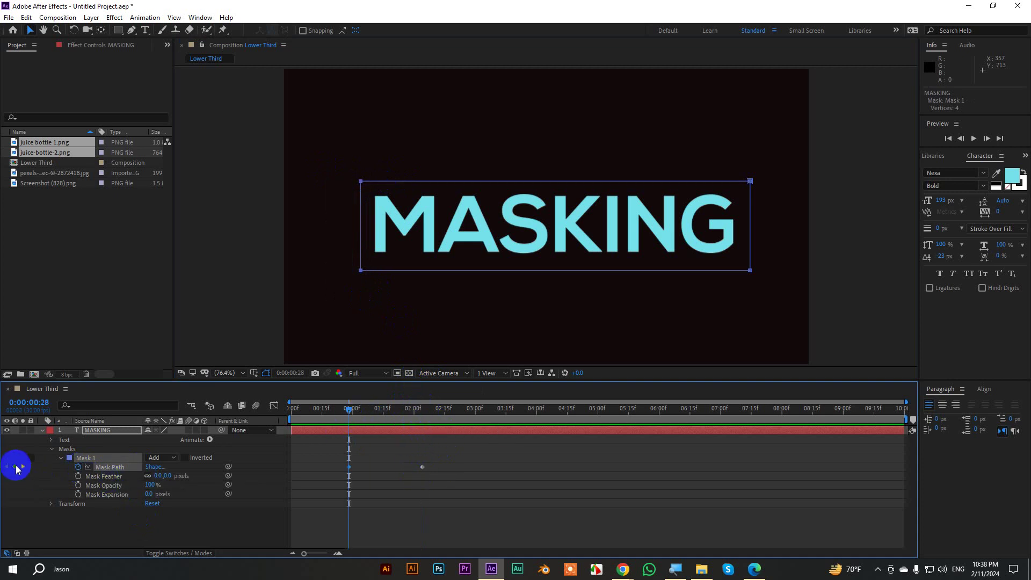
click(351, 207)
drag(348, 174, 755, 230)
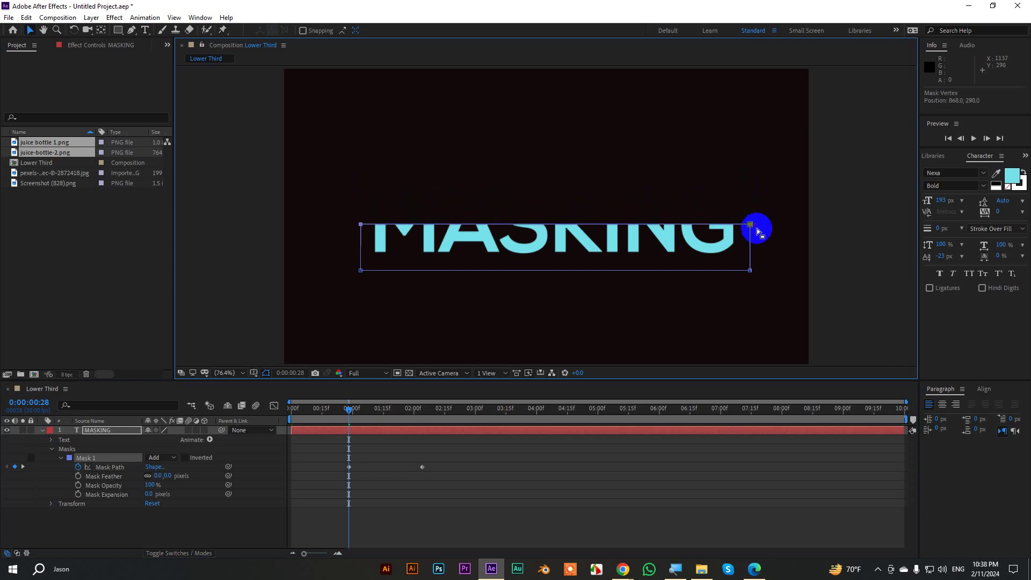
drag(771, 292, 358, 225)
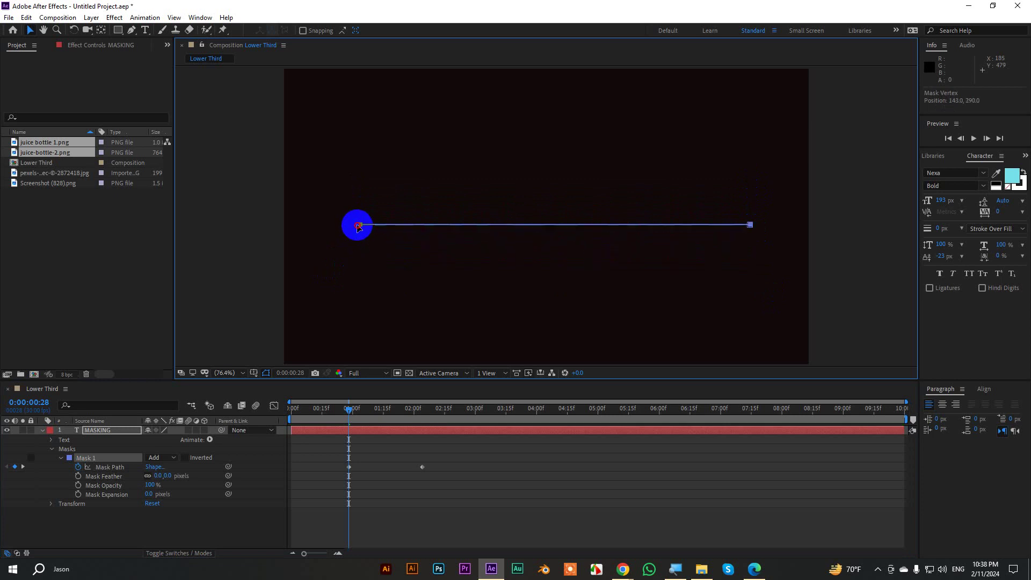
click(892, 281)
click(880, 280)
Preview the reveal, then ease the final Mask Path keyframe with about 52% influence.
drag(349, 409, 333, 410)
click(423, 426)
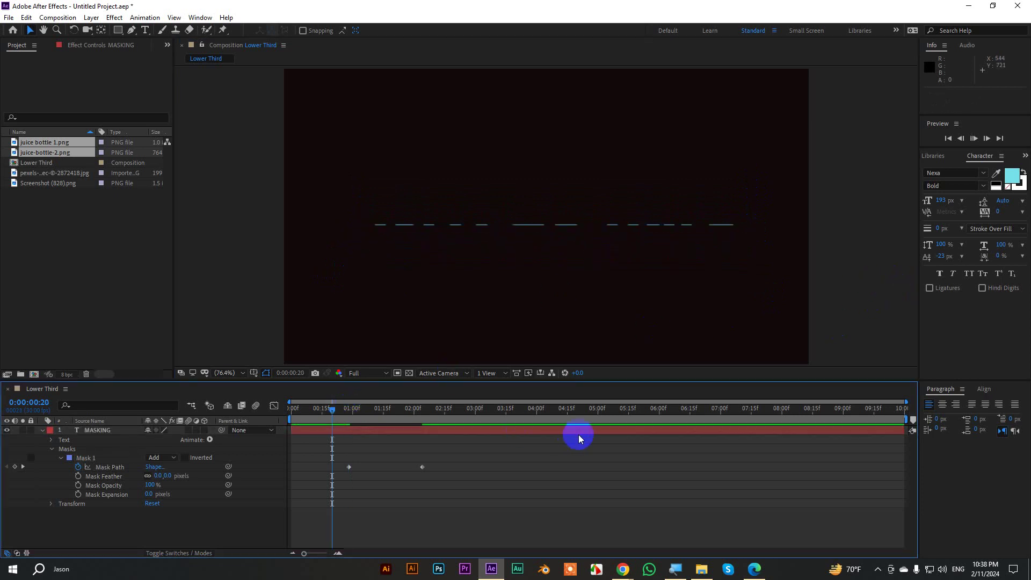
key(space)
drag(476, 485, 318, 448)
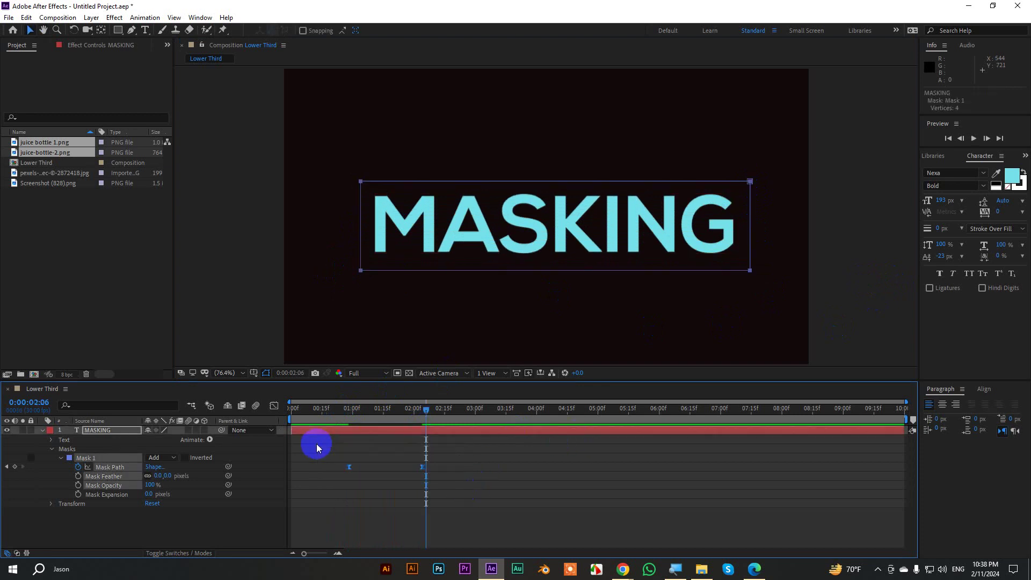
click(274, 405)
drag(445, 474, 388, 530)
drag(424, 411, 322, 409)
key(space)
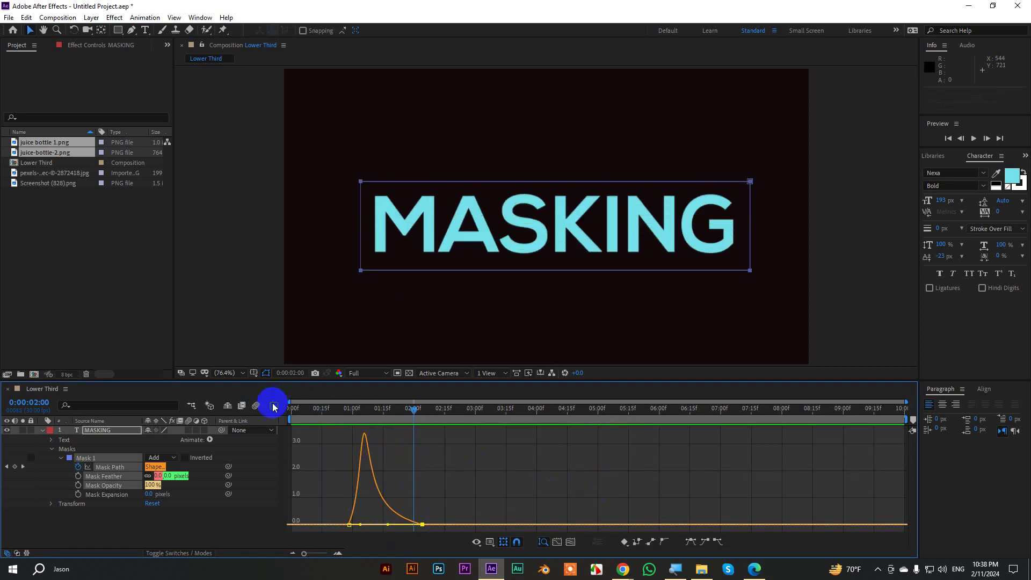
Shift the last Mask Path keyframe slightly earlier and preview the reveal from 0:00:00:26.
click(274, 406)
drag(397, 472, 392, 472)
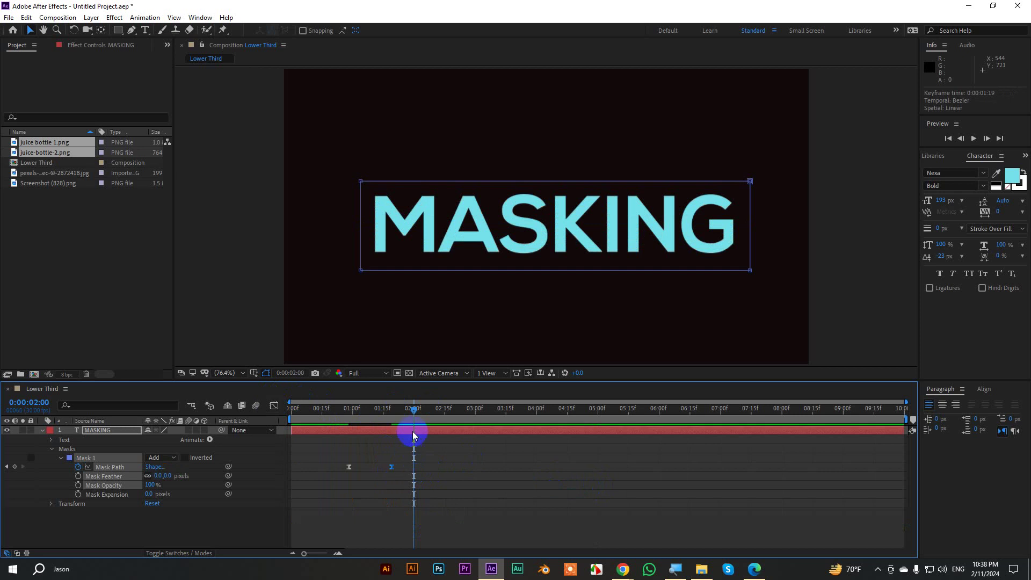
drag(414, 410, 344, 418)
key(space)
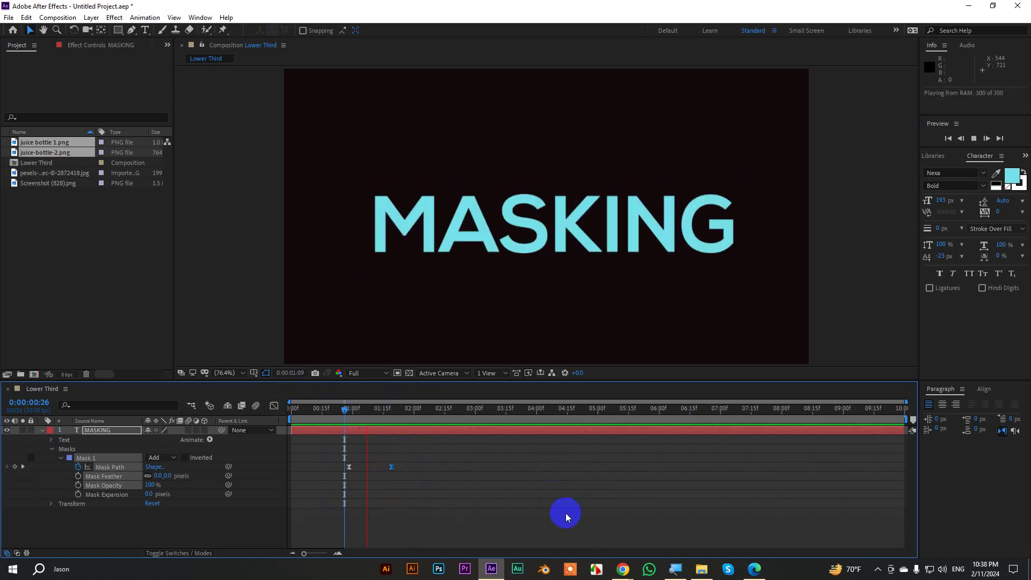
key(space)
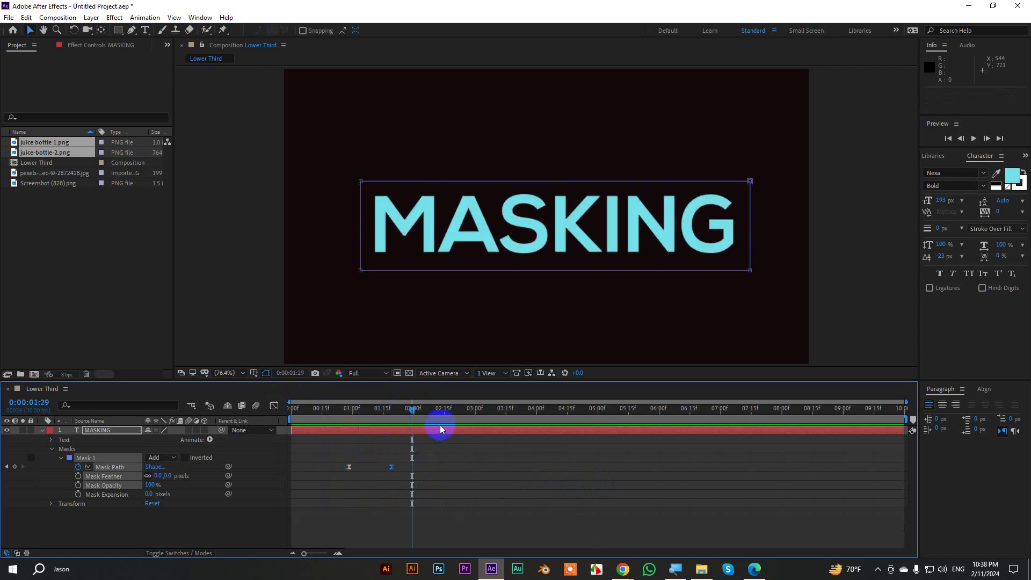
Delete Mask 1 and its animation from MASKING, then collapse and deselect the layer.
click(87, 459)
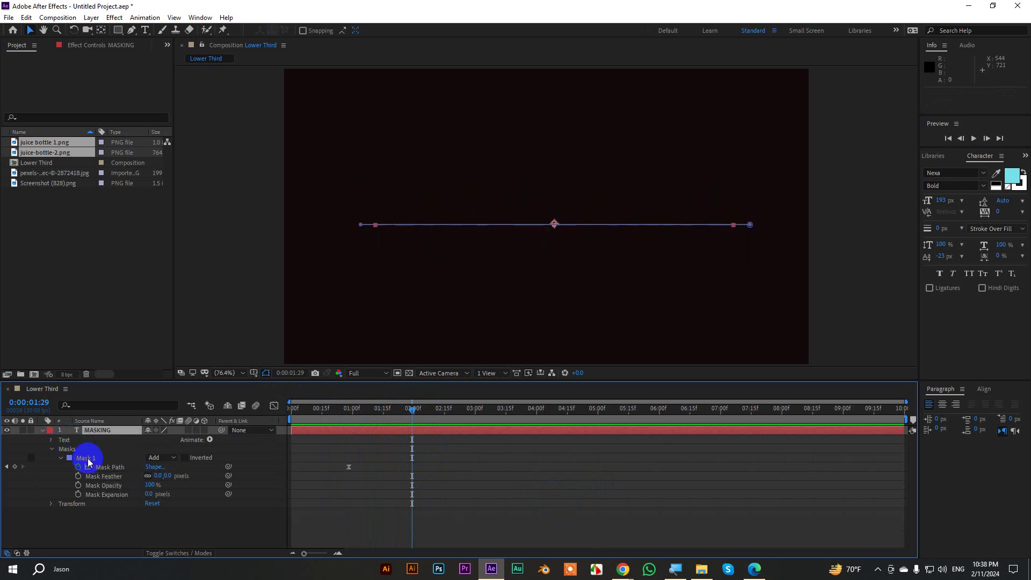
click(89, 462)
key(Delete)
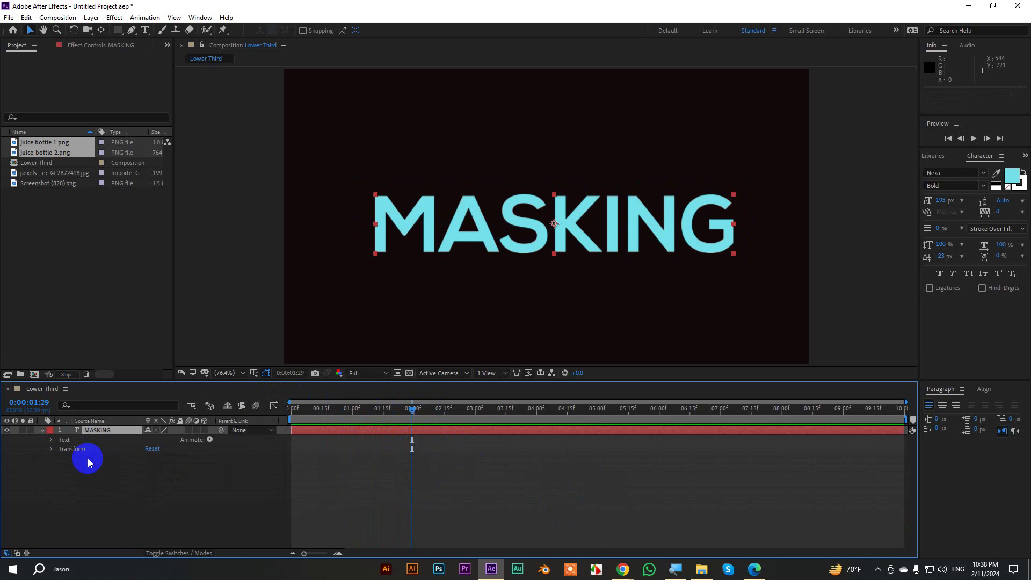
click(44, 432)
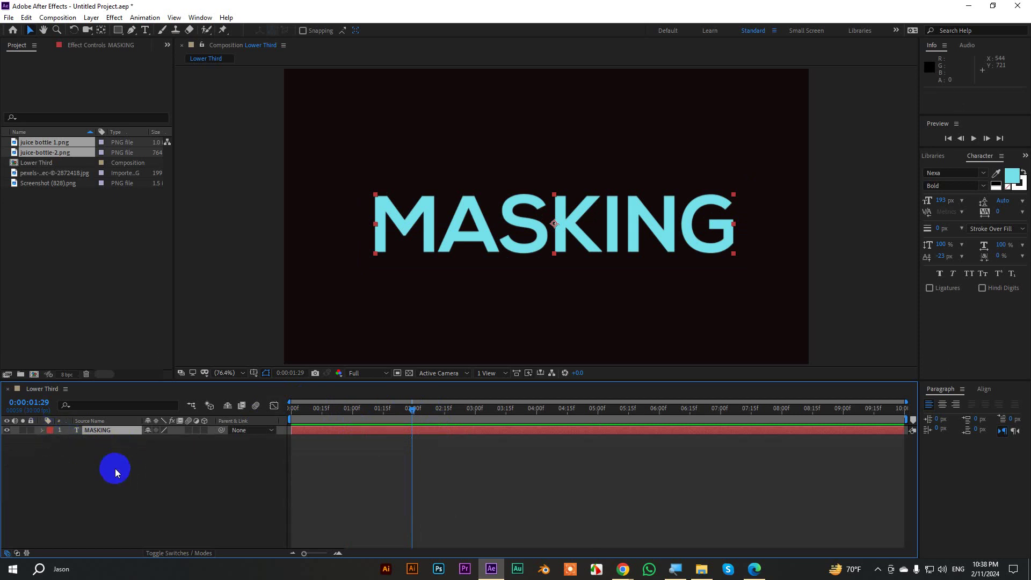
click(115, 469)
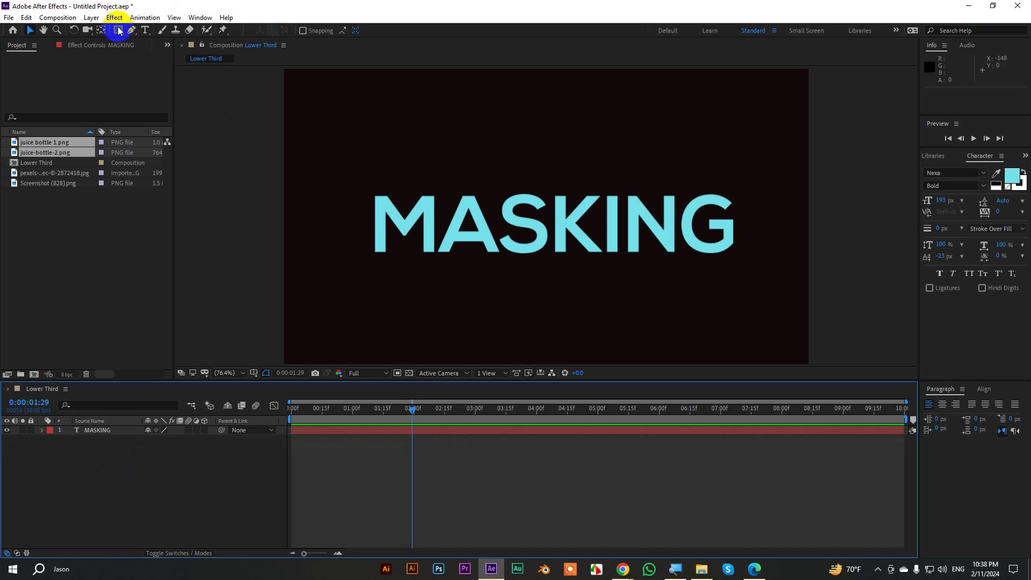
Draw a rectangle shape layer around the MASKING text.
drag(119, 29, 150, 34)
click(150, 33)
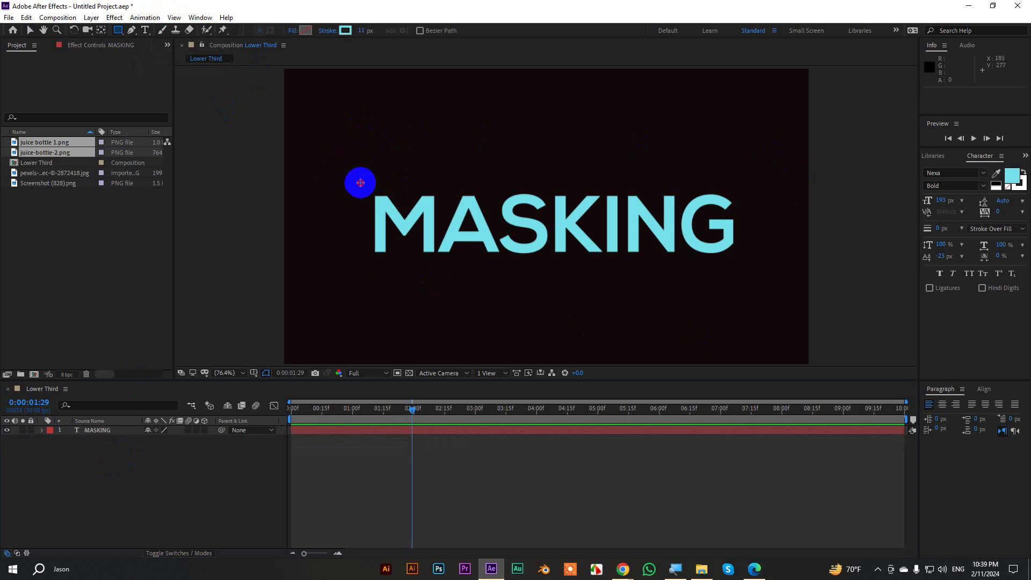
drag(360, 183, 747, 267)
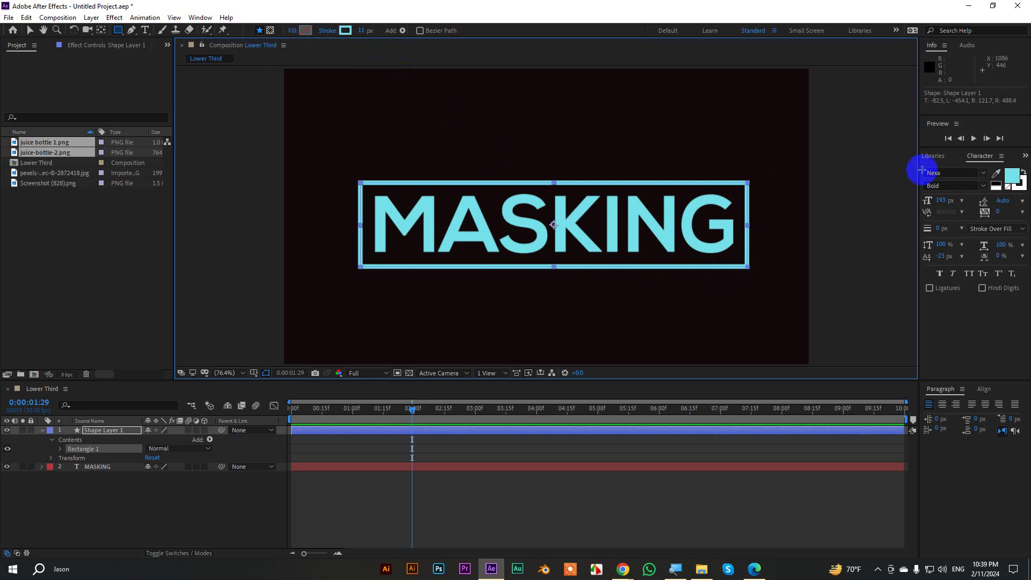
Give the rectangle a pink outline and collapse Shape Layer 1's properties.
click(345, 30)
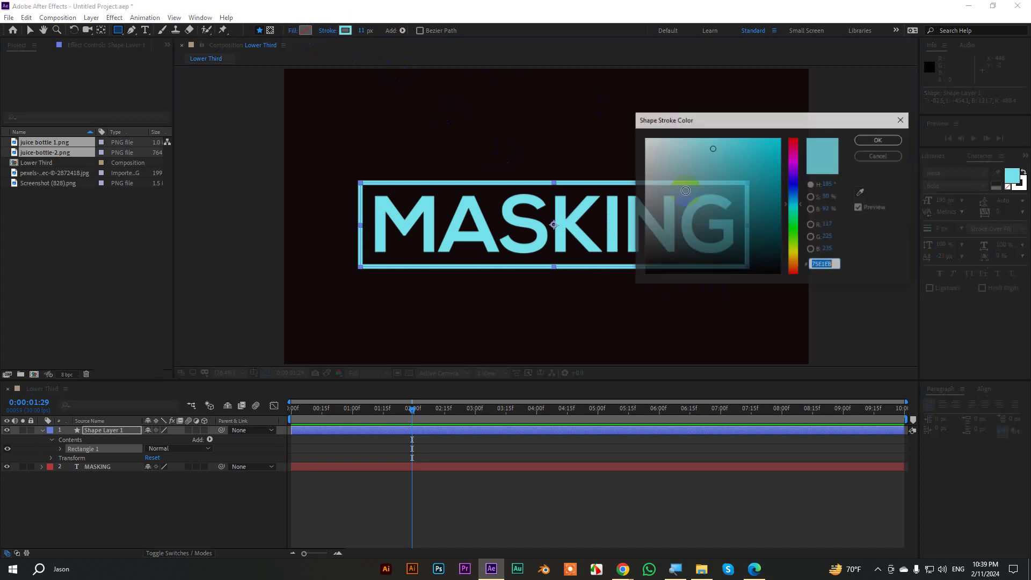
drag(793, 179, 793, 156)
click(879, 140)
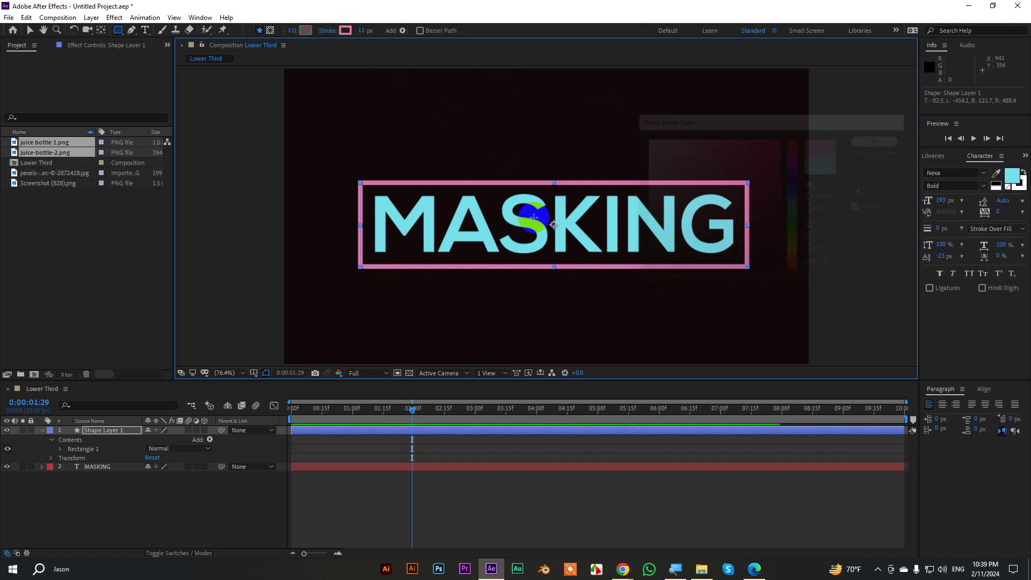
click(39, 49)
click(30, 30)
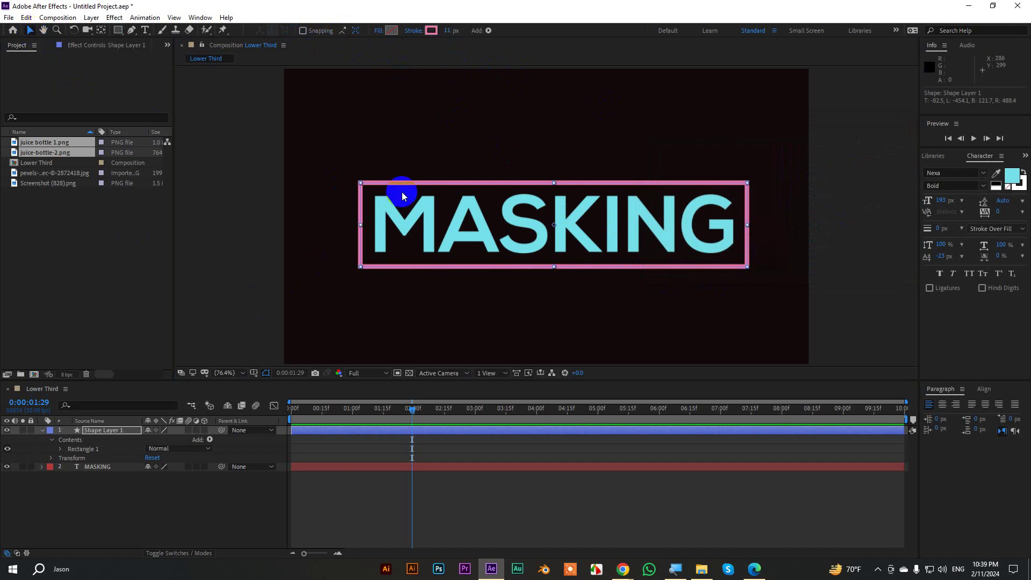
click(43, 431)
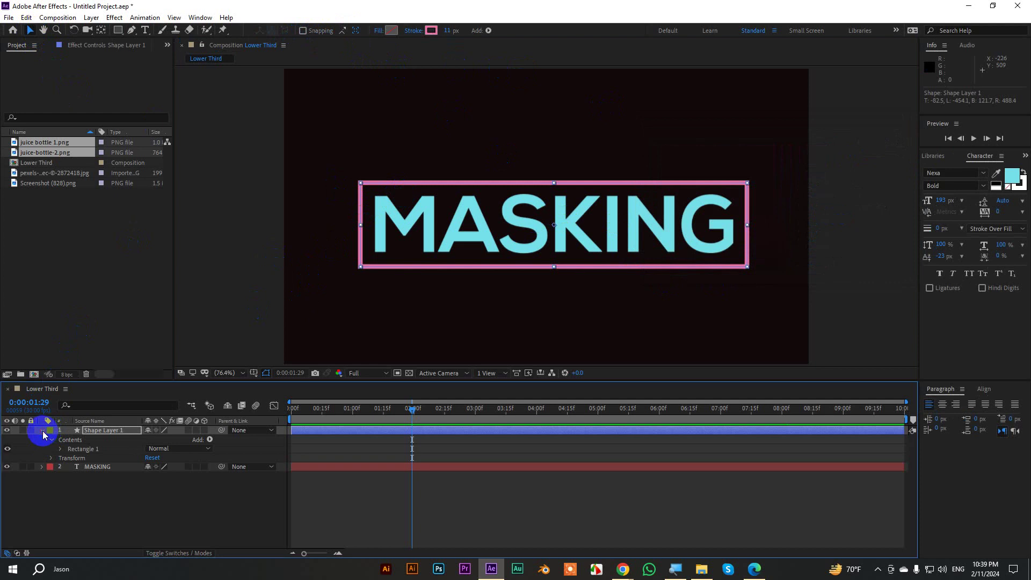
click(102, 449)
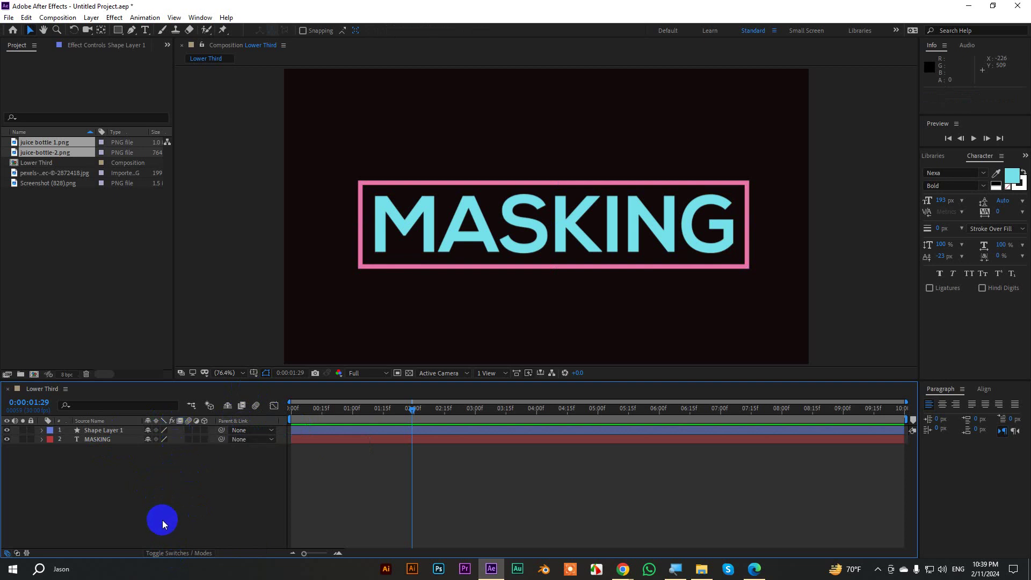
Reveal the Modes and TrkMat columns in the timeline and select the MASKING layer.
click(169, 553)
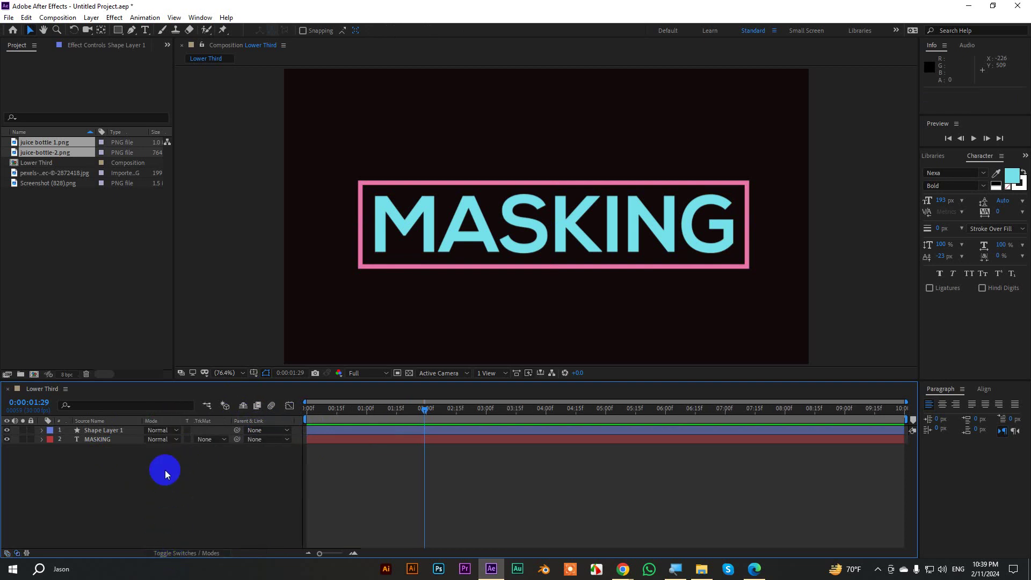
right_click(218, 423)
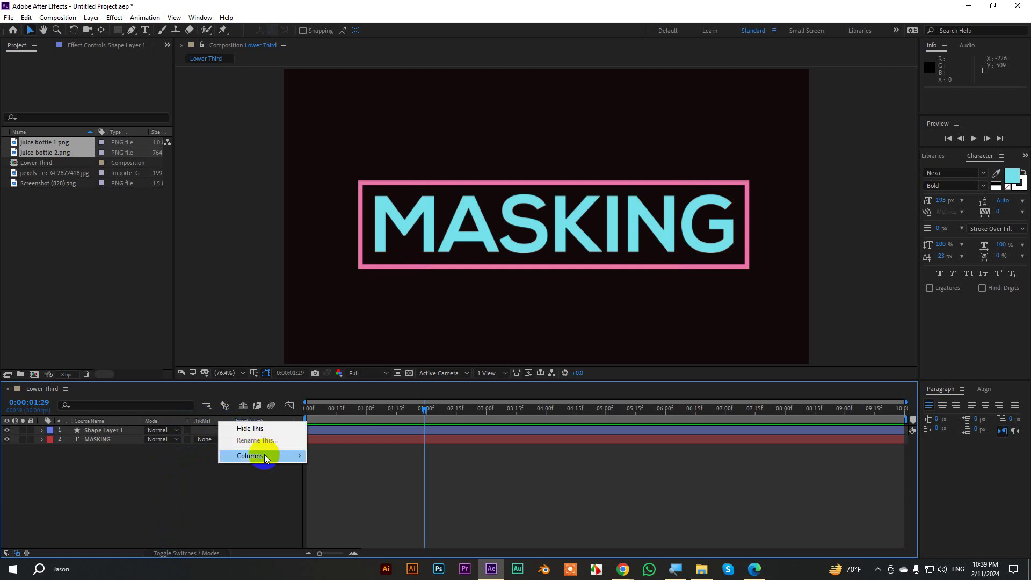
mouse_move(264, 455)
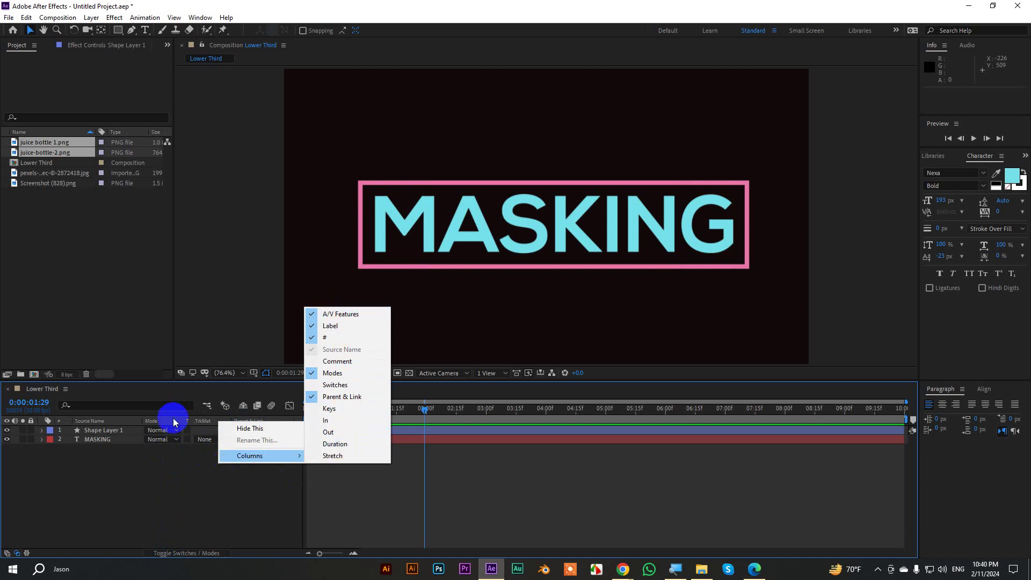
click(199, 421)
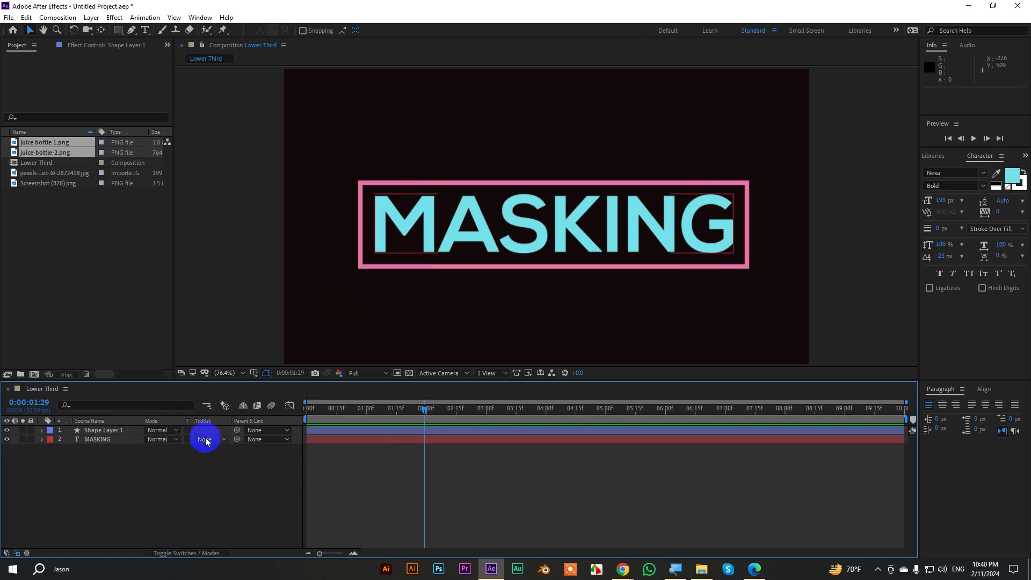
click(206, 440)
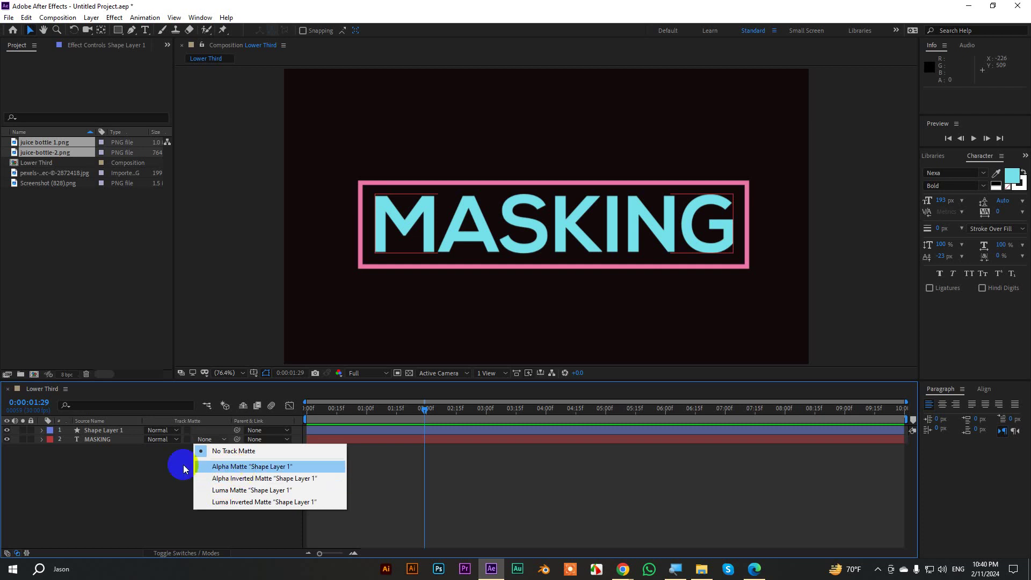
click(109, 440)
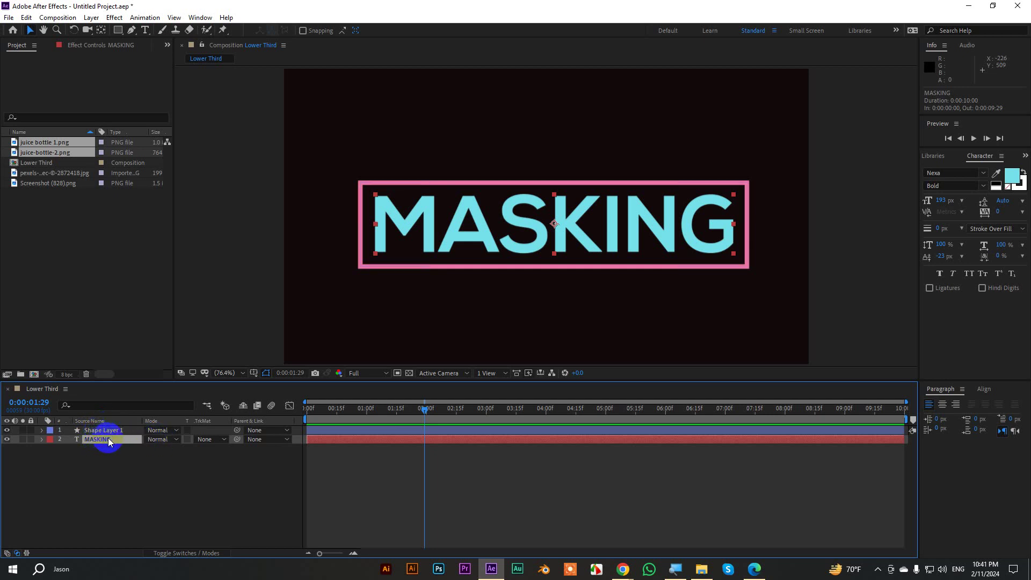
Set MASKING's track matte to Alpha Matte 'Shape Layer 1', then try a Position shift and undo twice.
click(206, 440)
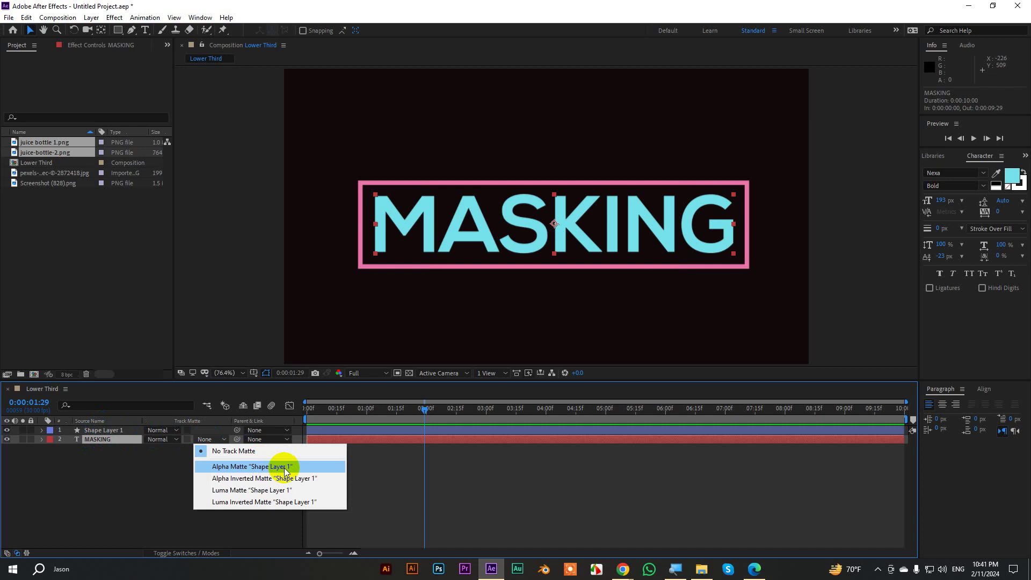
click(284, 467)
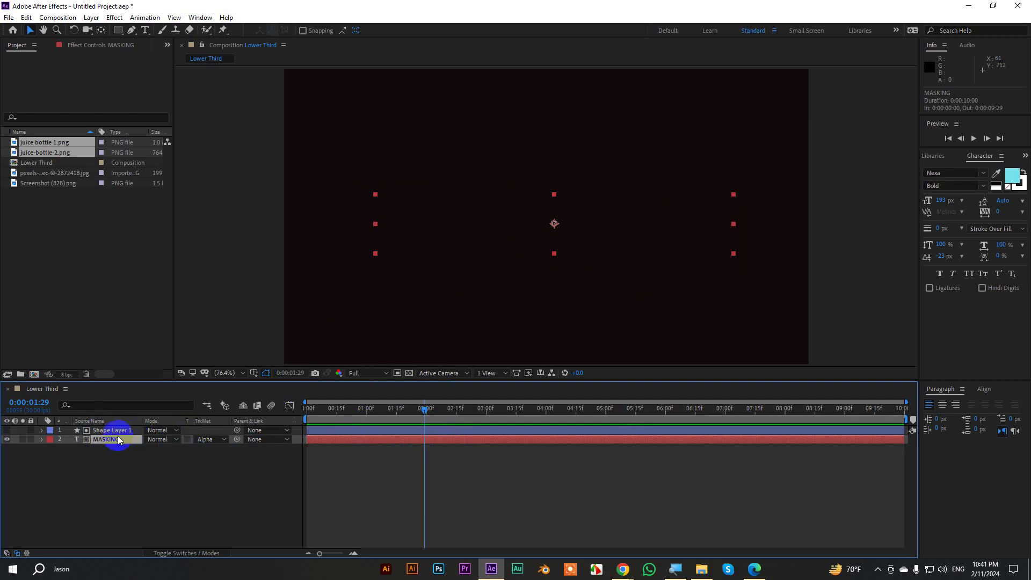
key(p)
drag(150, 448, 112, 452)
key(ctrl+z)
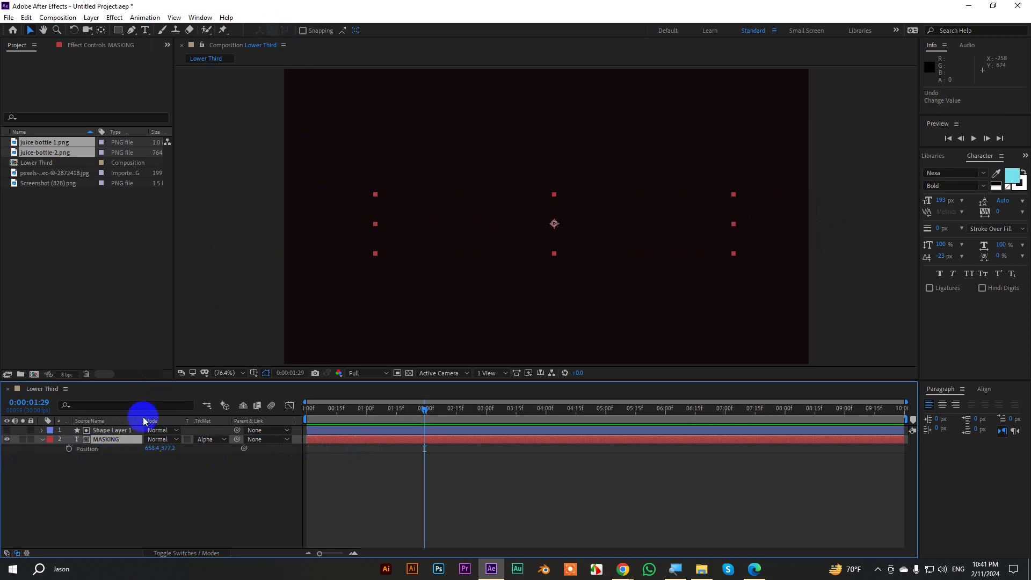
key(ctrl+z)
Give Shape Layer 1 a solid colour fill and set its stroke to None.
click(119, 432)
key(ctrl+z)
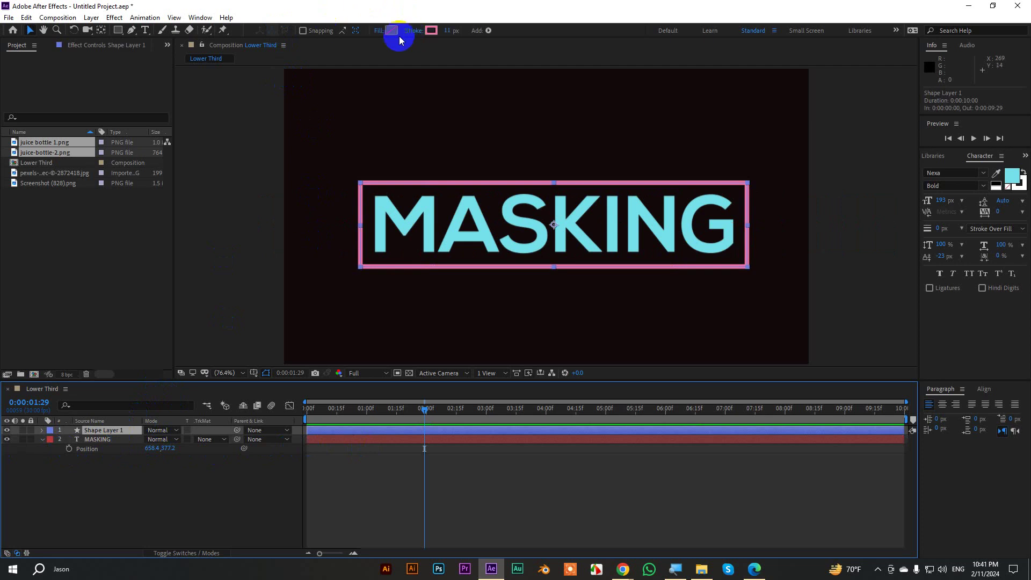
click(379, 31)
click(558, 152)
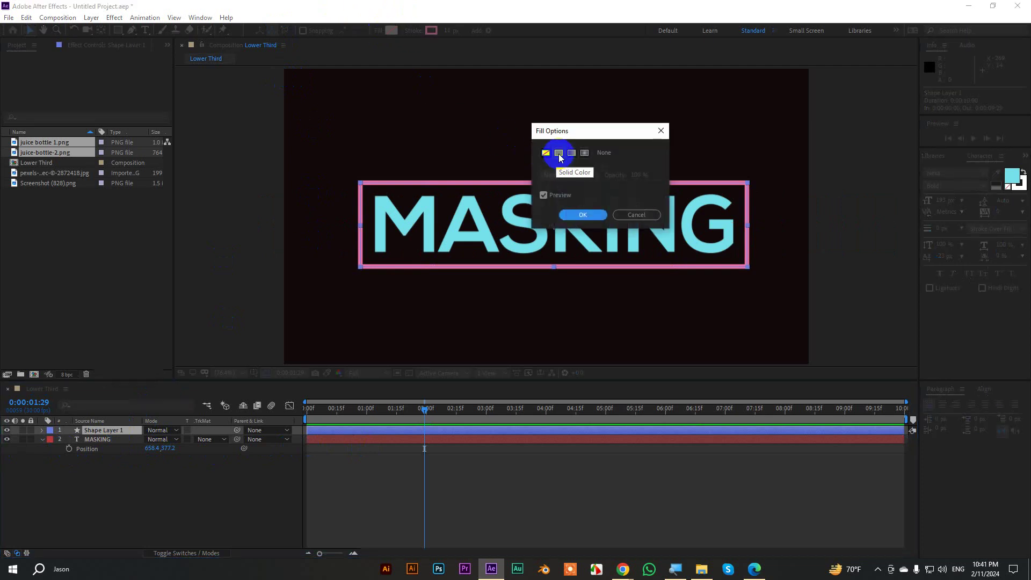
click(583, 215)
click(417, 30)
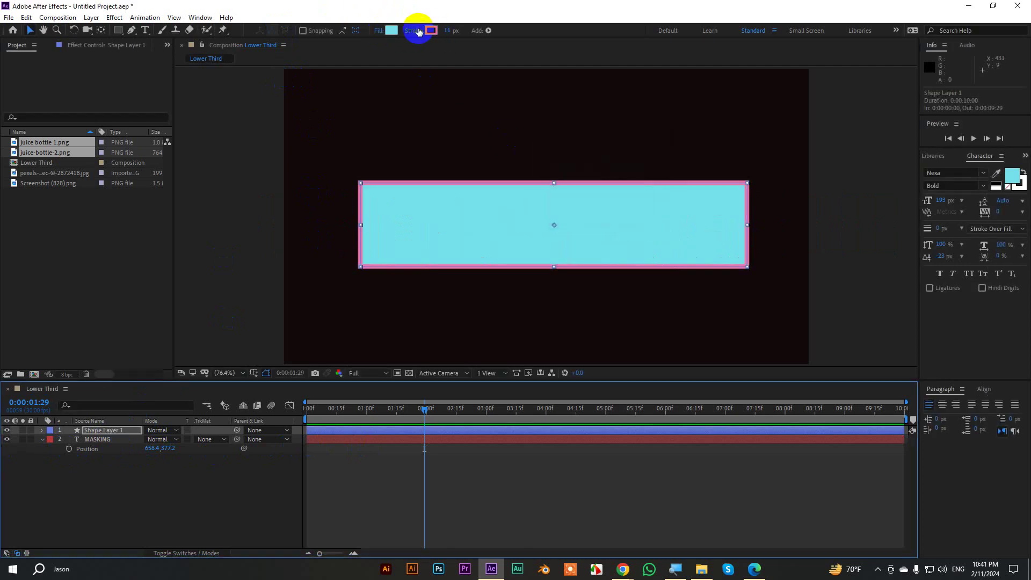
click(545, 153)
click(584, 216)
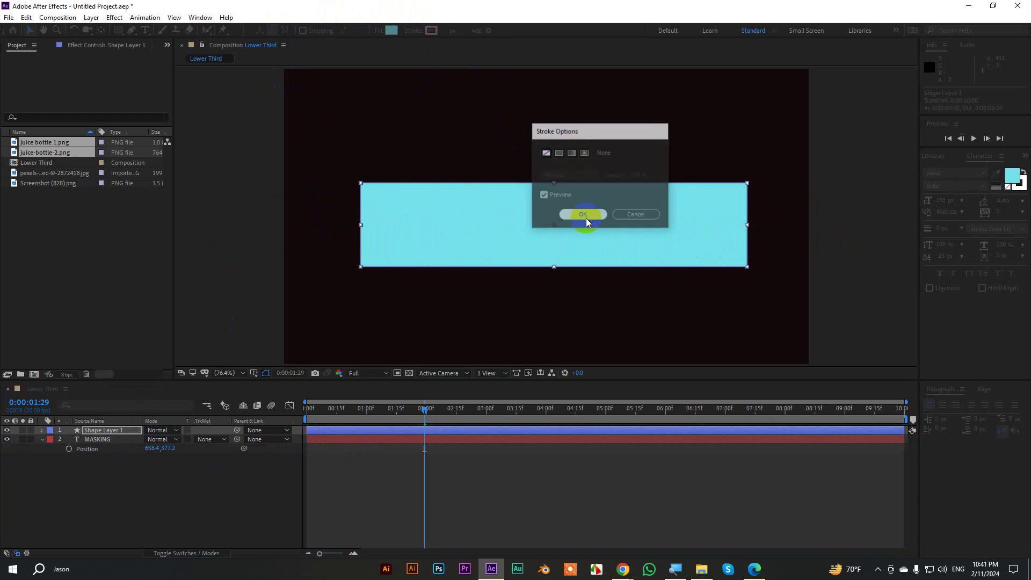
Set MASKING's track matte to Alpha Matte 'Shape Layer 1'.
click(95, 440)
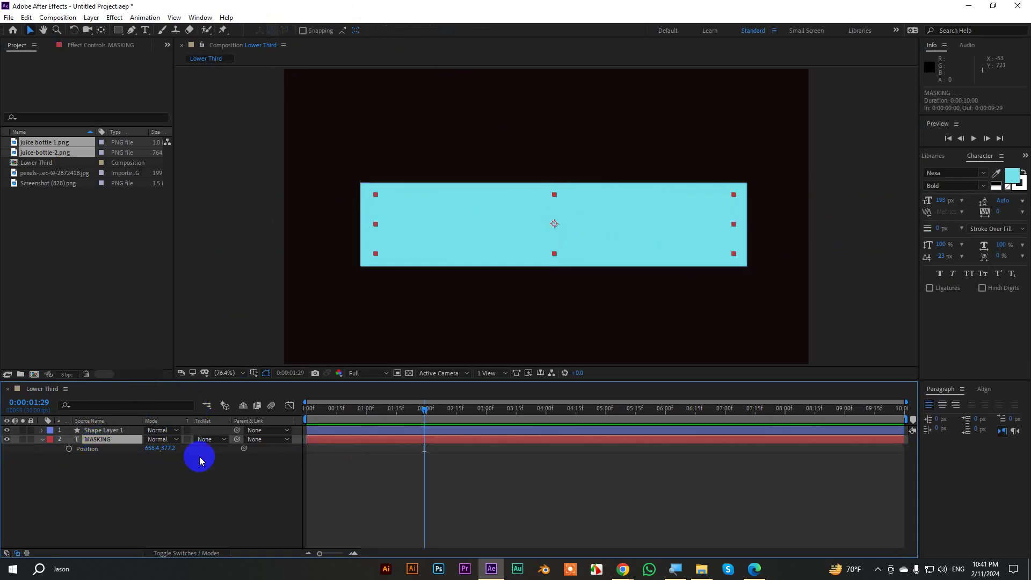
click(216, 442)
click(249, 466)
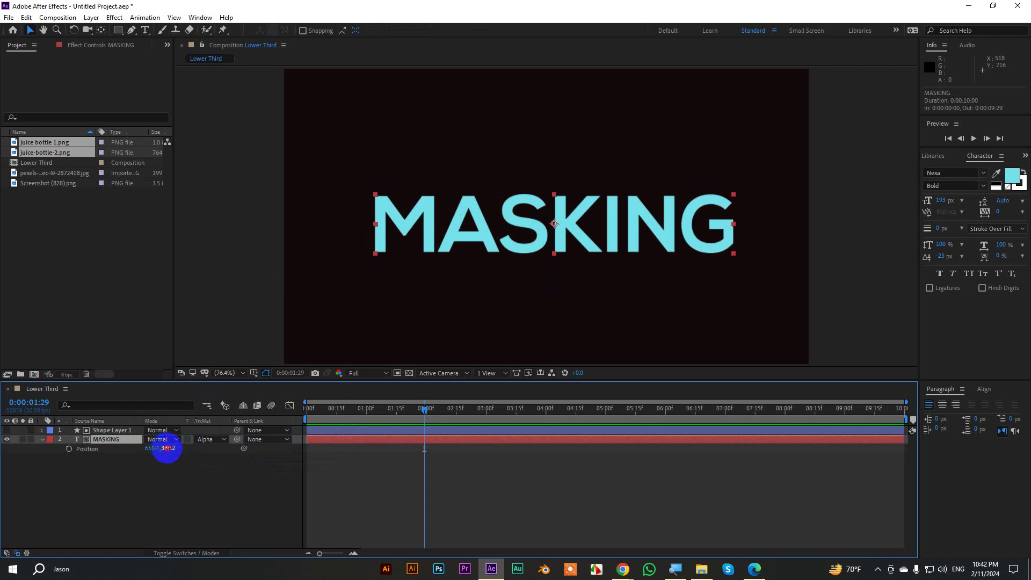
drag(166, 448, 263, 451)
key(ctrl+z)
key(ctrl+z)
key(ctrl+z)
key(ctrl+z)
key(ctrl+z)
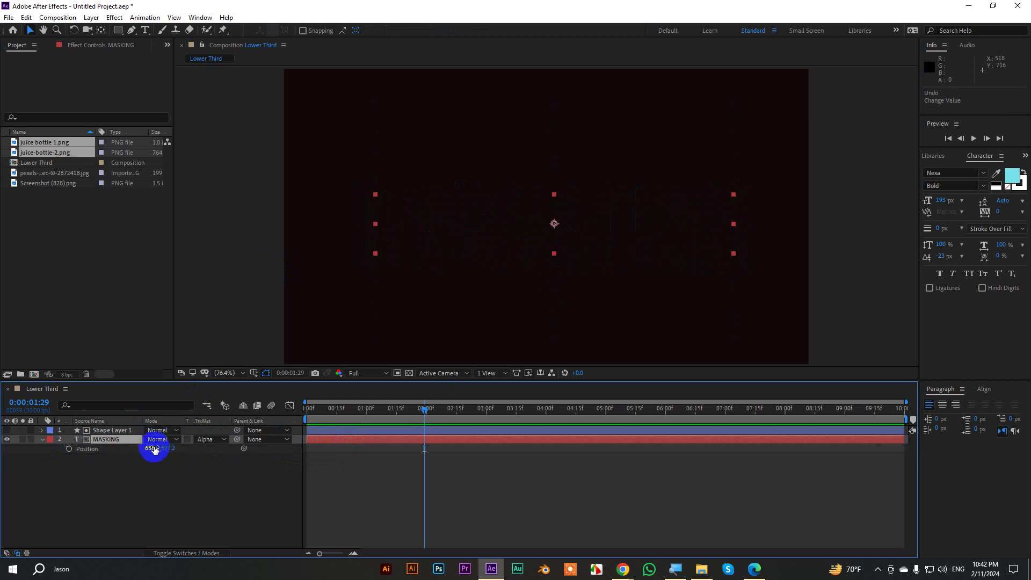
drag(153, 448, 3, 432)
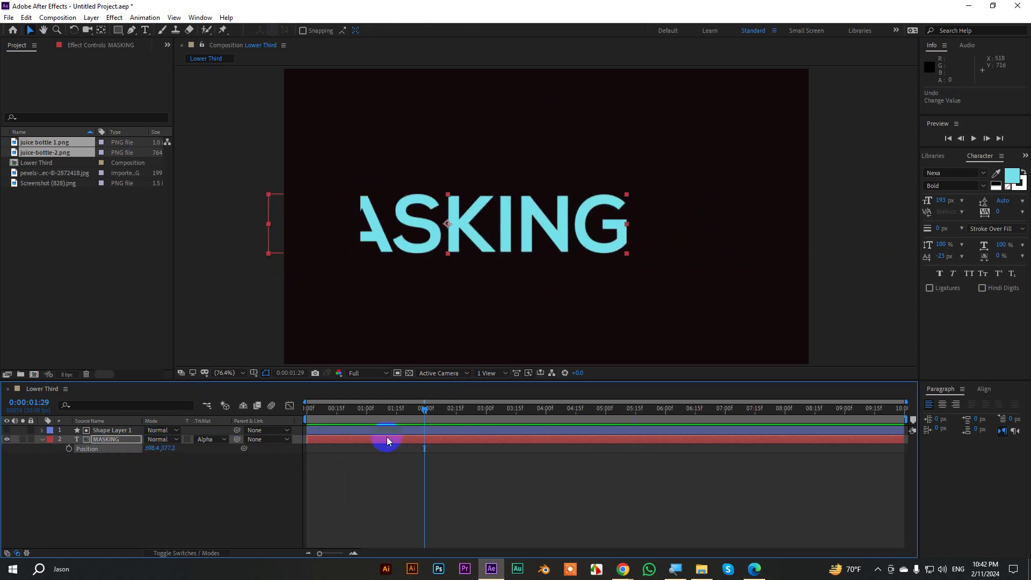
key(ctrl+z)
key(ctrl+z)
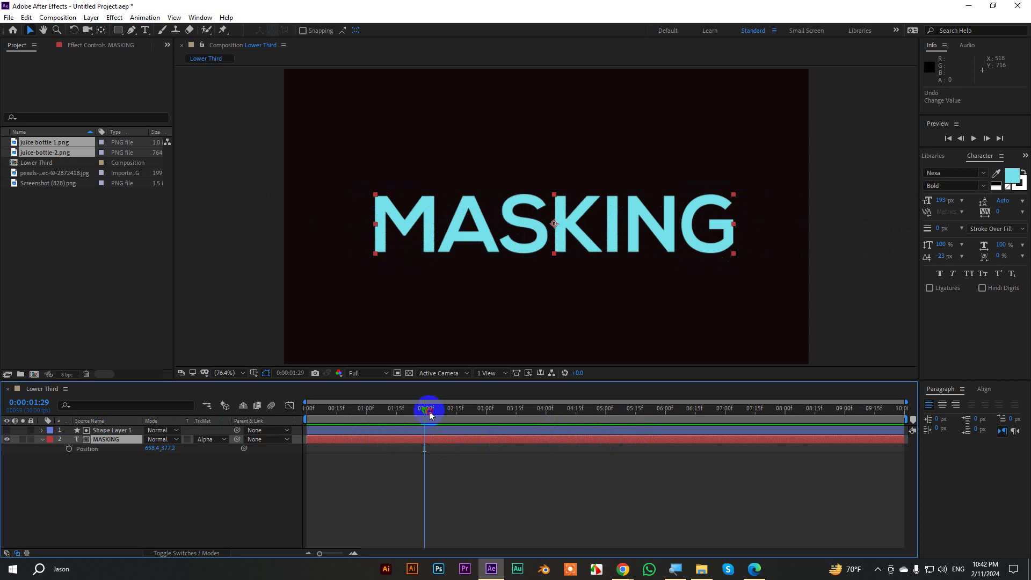
drag(428, 412, 271, 418)
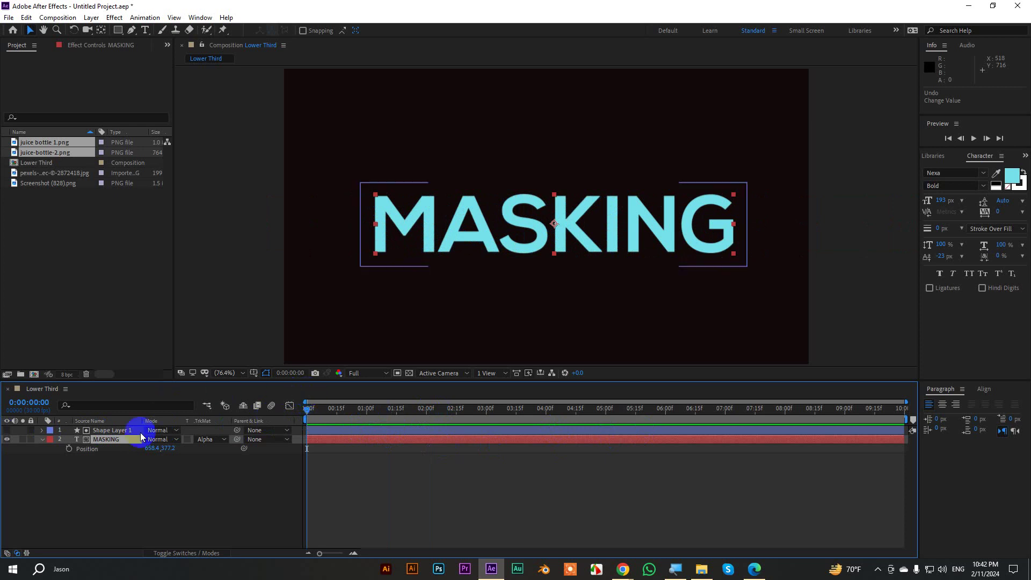
Keyframe MASKING's Position at 0:00:00:14 and 0:00:01:04, pushing the first down to Y 561.2.
drag(311, 411, 337, 422)
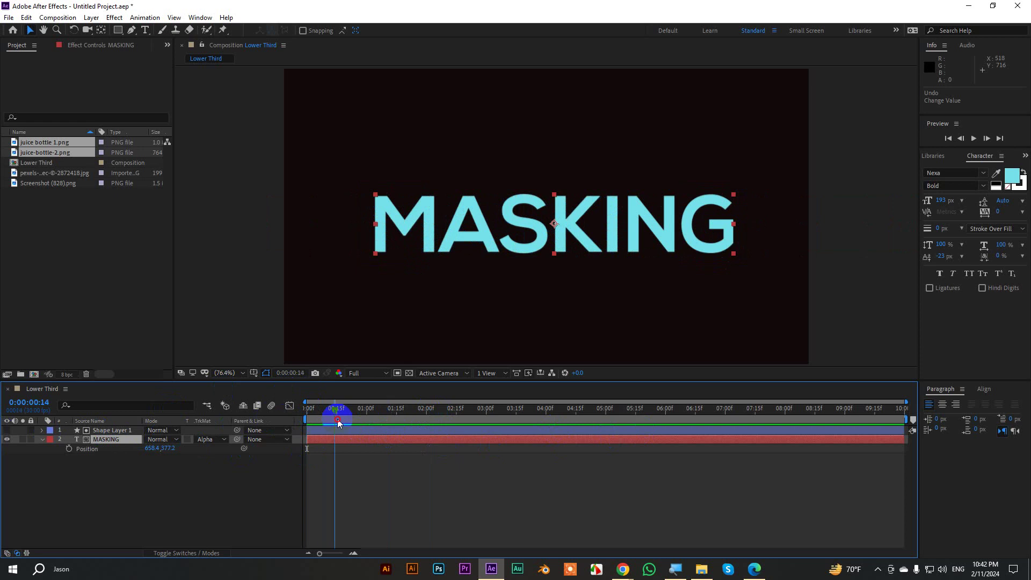
key(p)
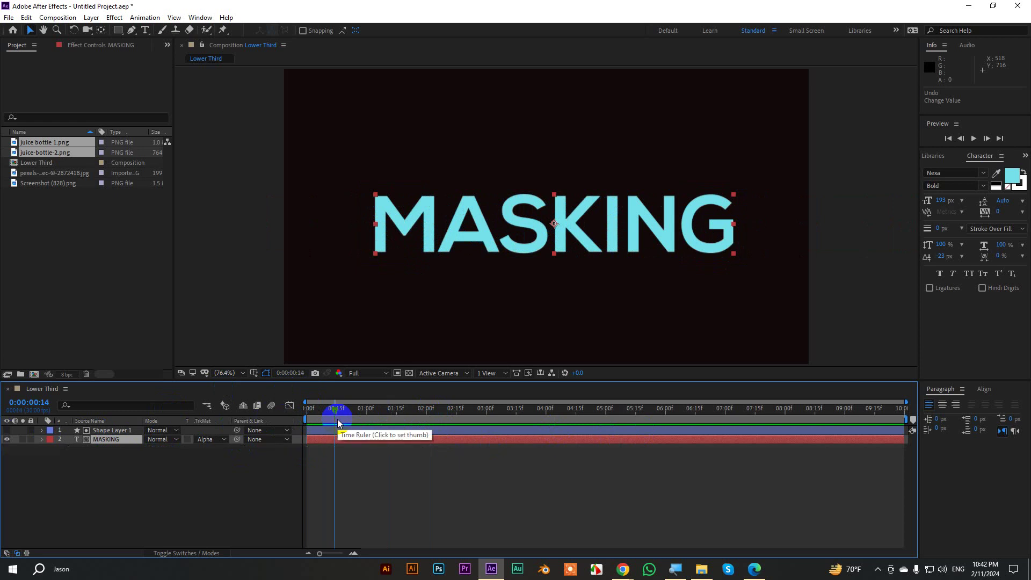
key(p)
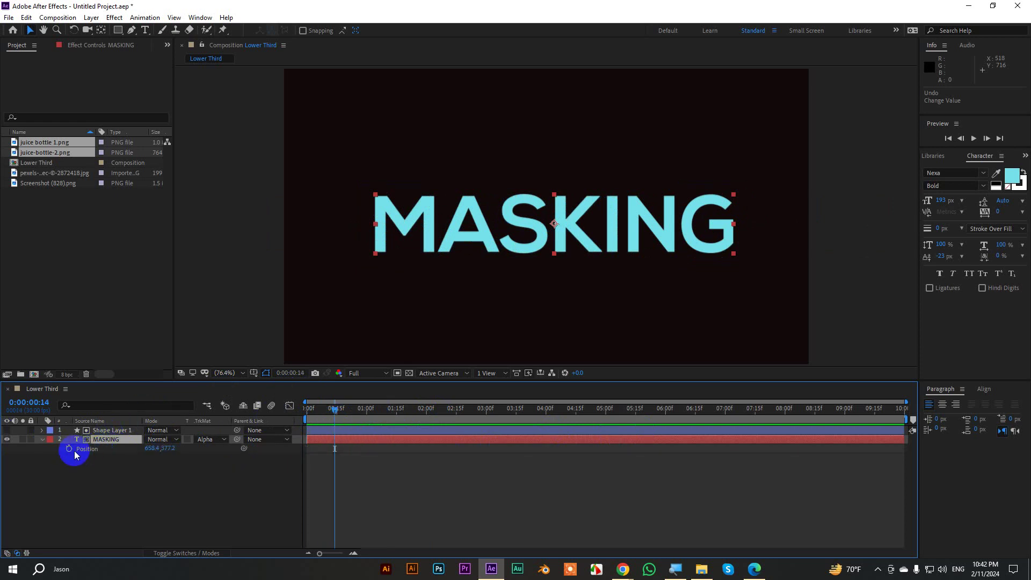
click(69, 450)
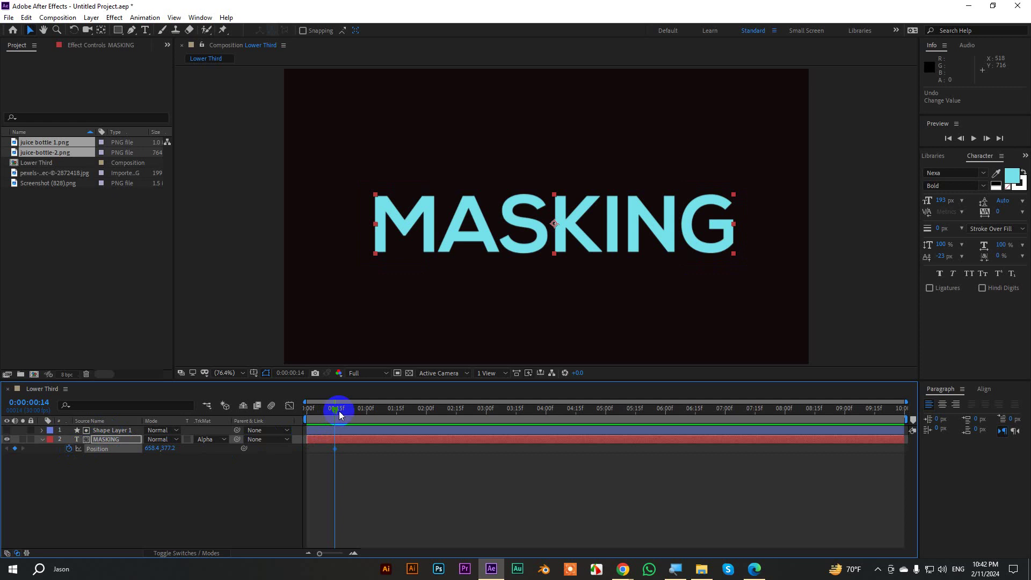
key(shift+Page_Down)
key(shift+Page_Down)
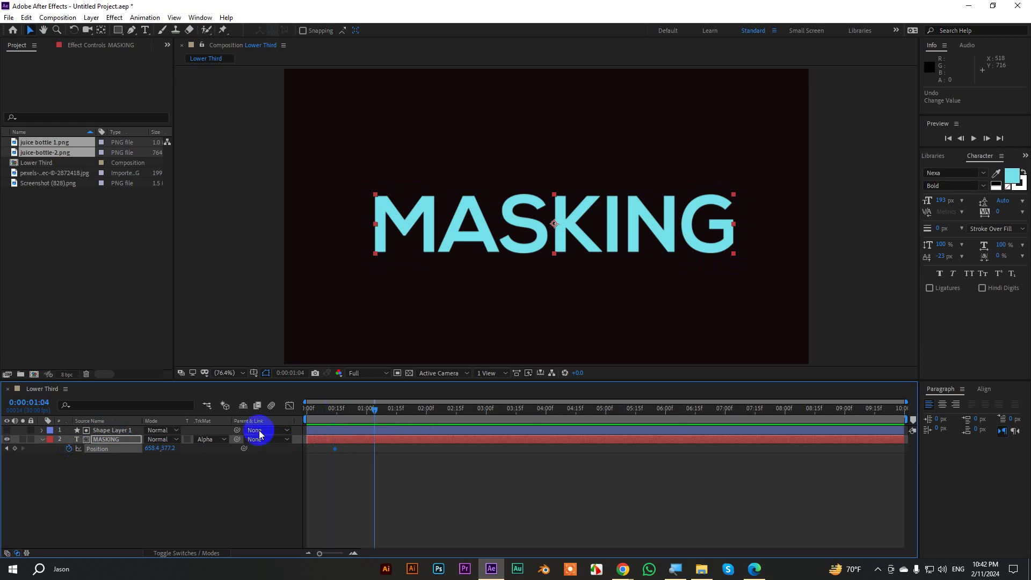
click(7, 448)
drag(185, 449, 264, 450)
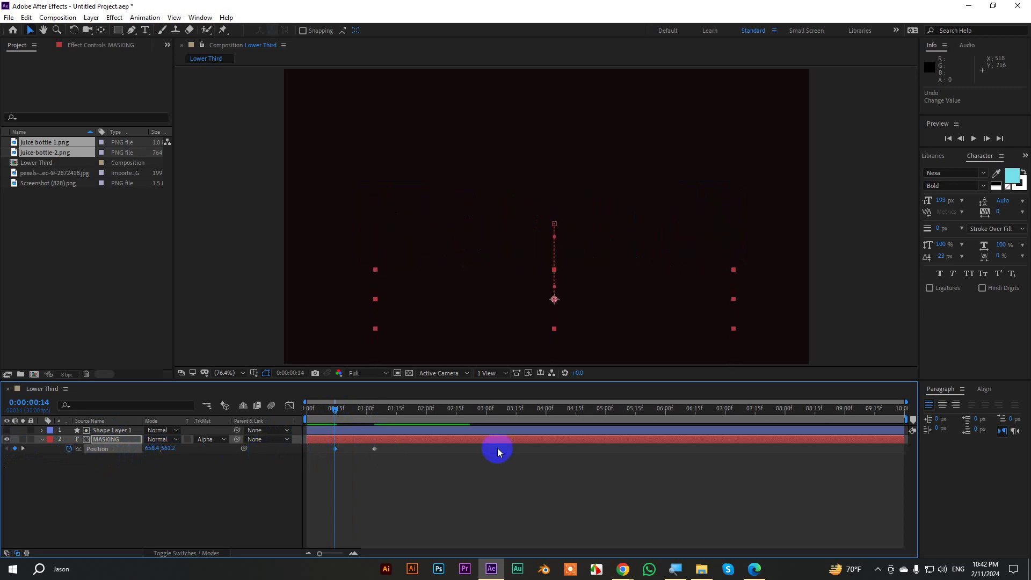
Ease both Position keyframes in the speed graph, then preview the rise from the start.
drag(416, 460, 322, 445)
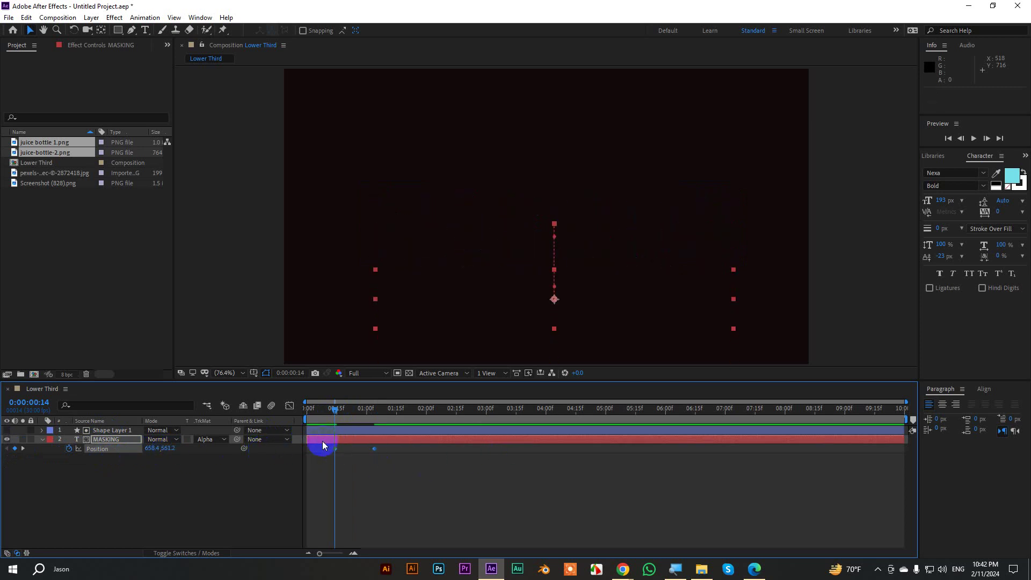
click(289, 406)
drag(411, 454, 357, 526)
click(293, 409)
drag(320, 414, 307, 412)
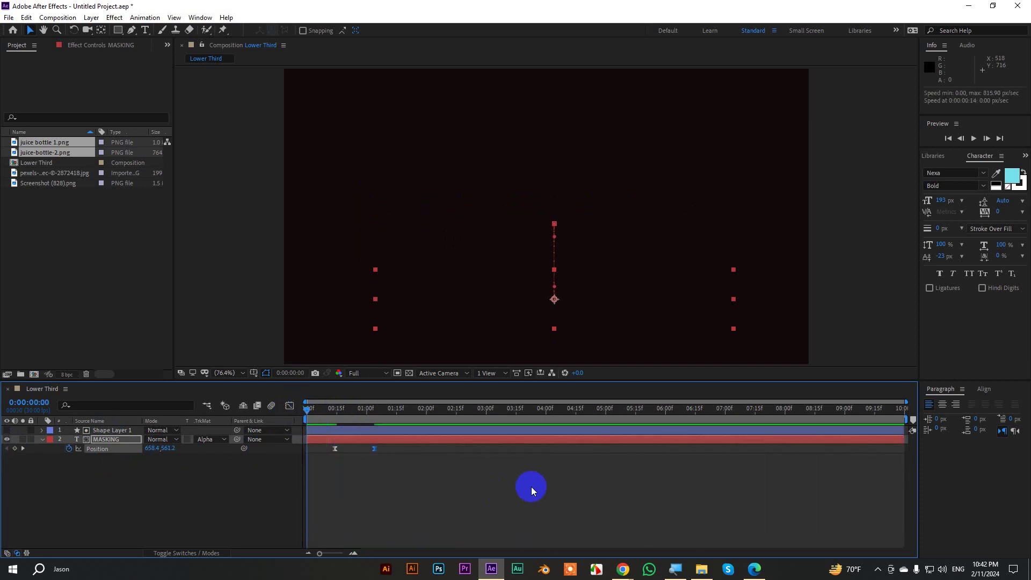
click(534, 486)
key(space)
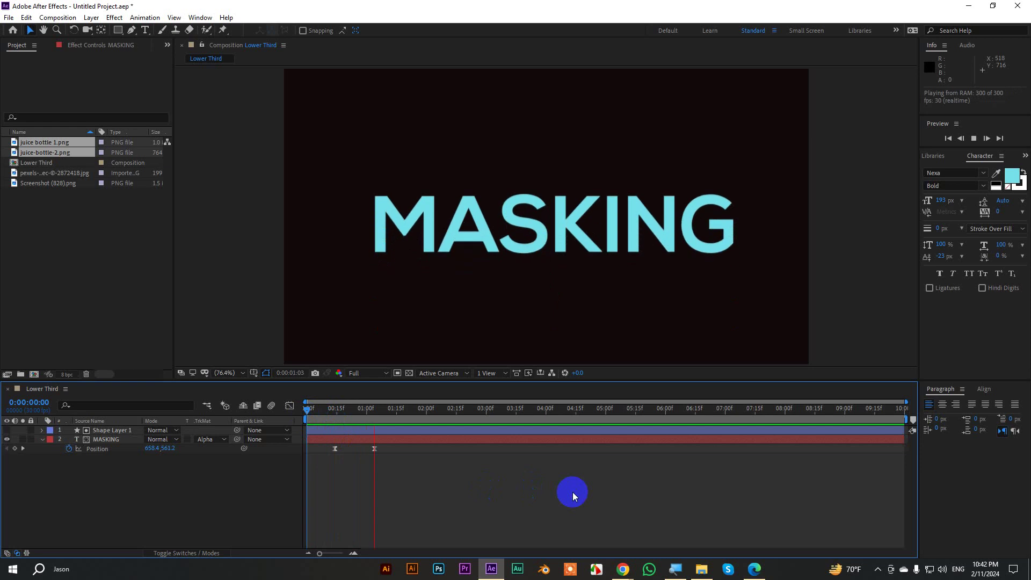
key(space)
drag(401, 411, 309, 424)
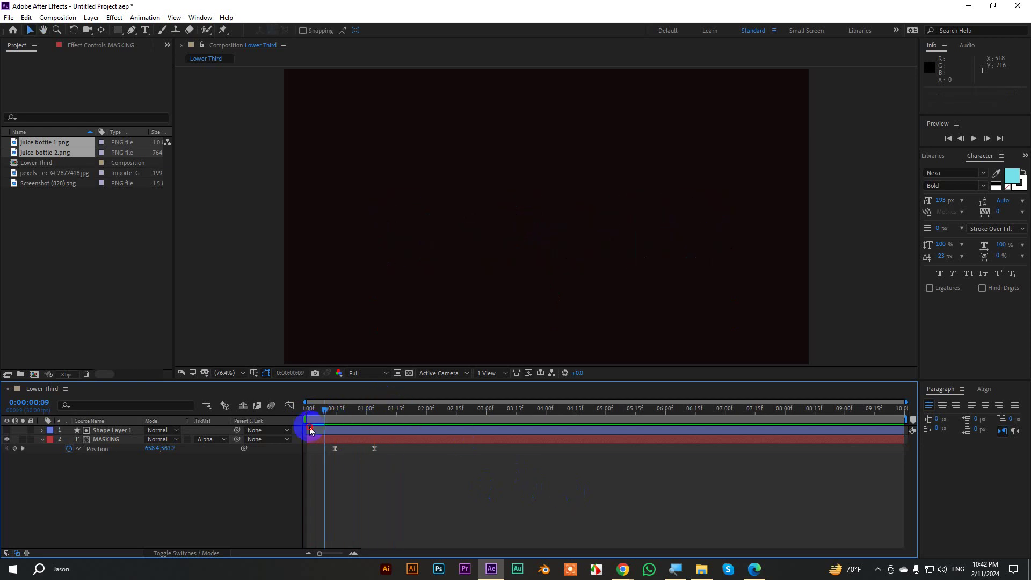
key(space)
key(space)
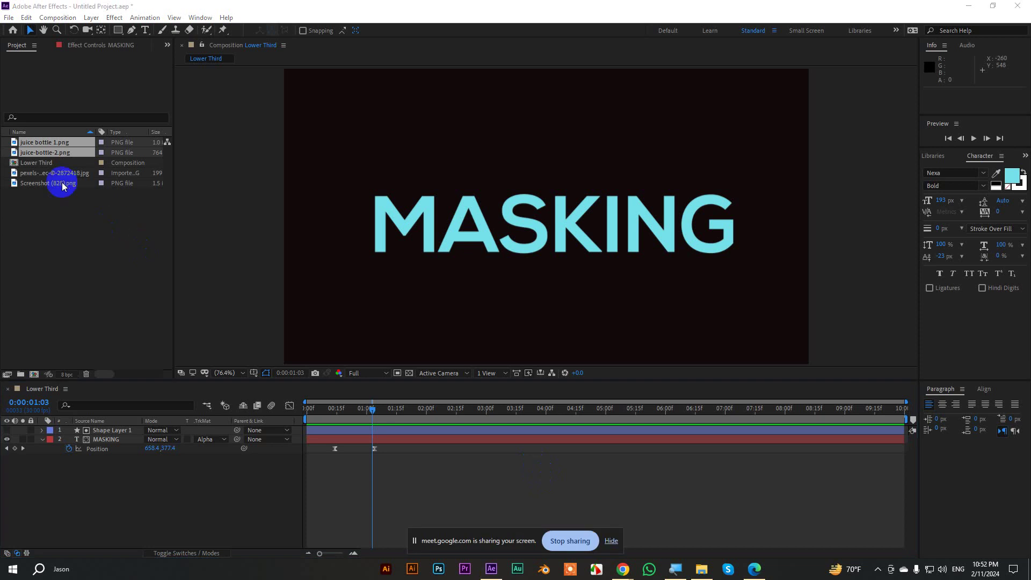
Delete Shape Layer 1 and collapse the MASKING text layer's properties.
click(121, 431)
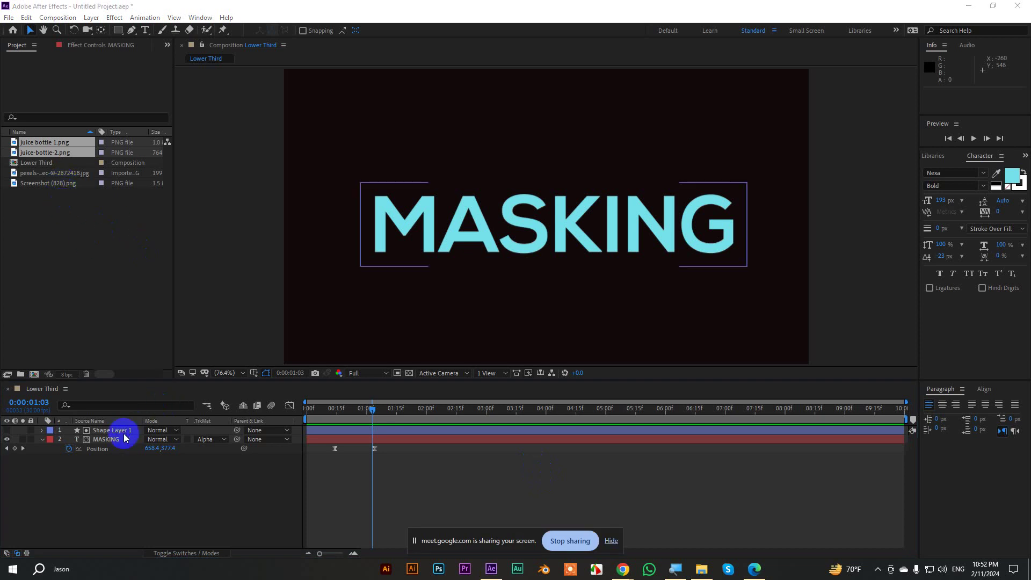
key(Delete)
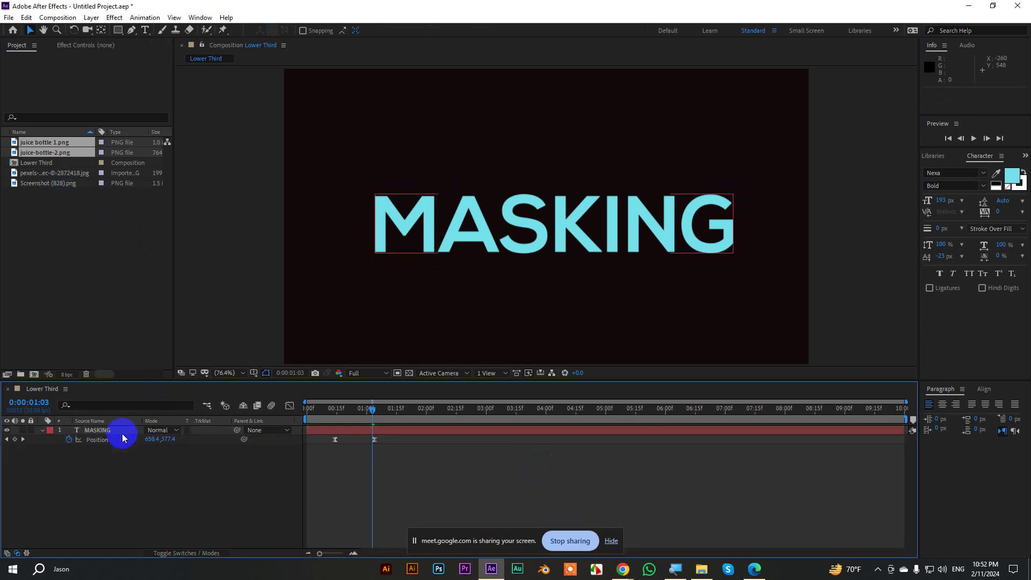
click(64, 435)
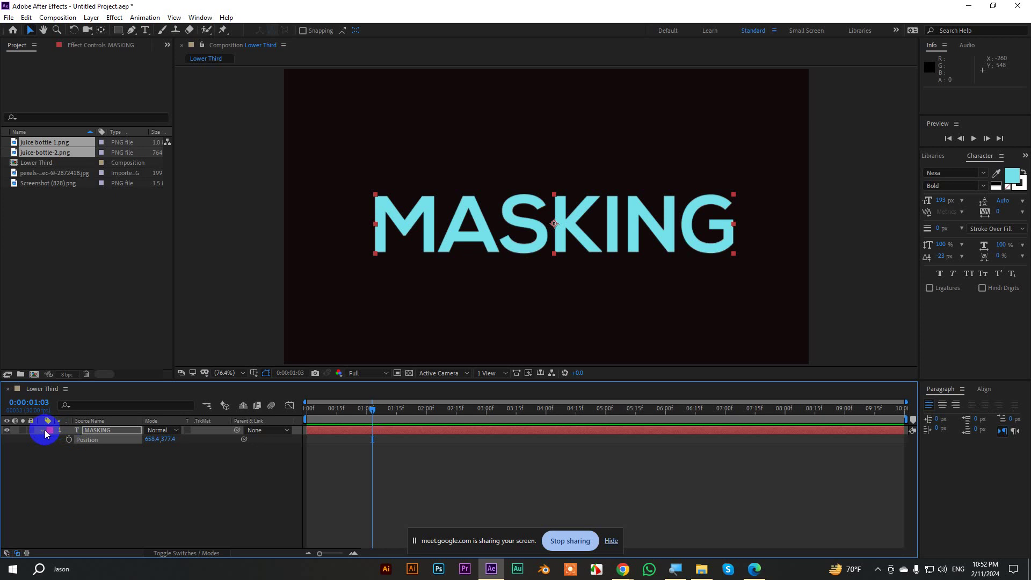
click(42, 430)
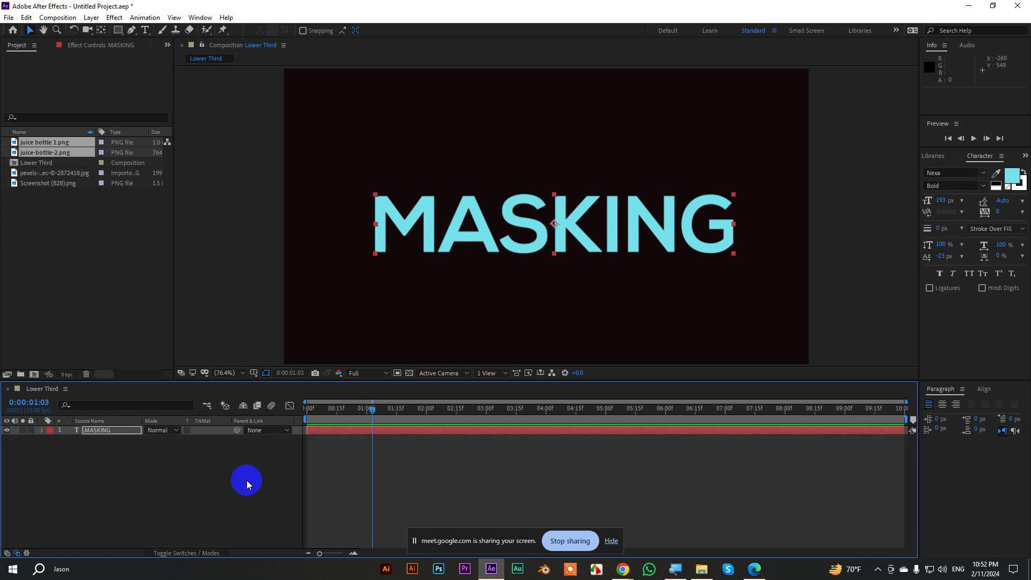
Bring up the Lower Third folder in File Explorer with no files selected.
click(702, 568)
click(539, 207)
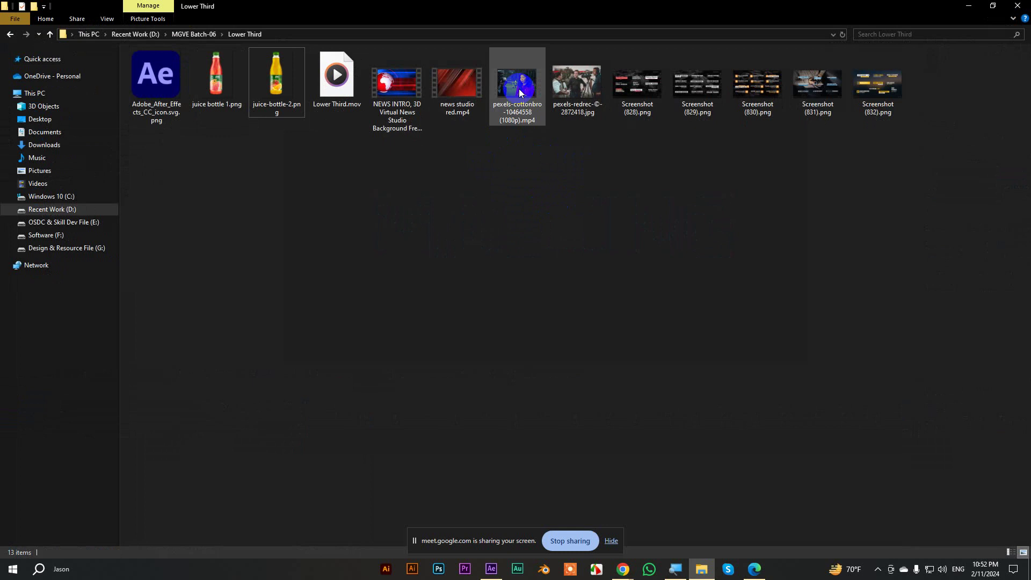
mouse_move(519, 93)
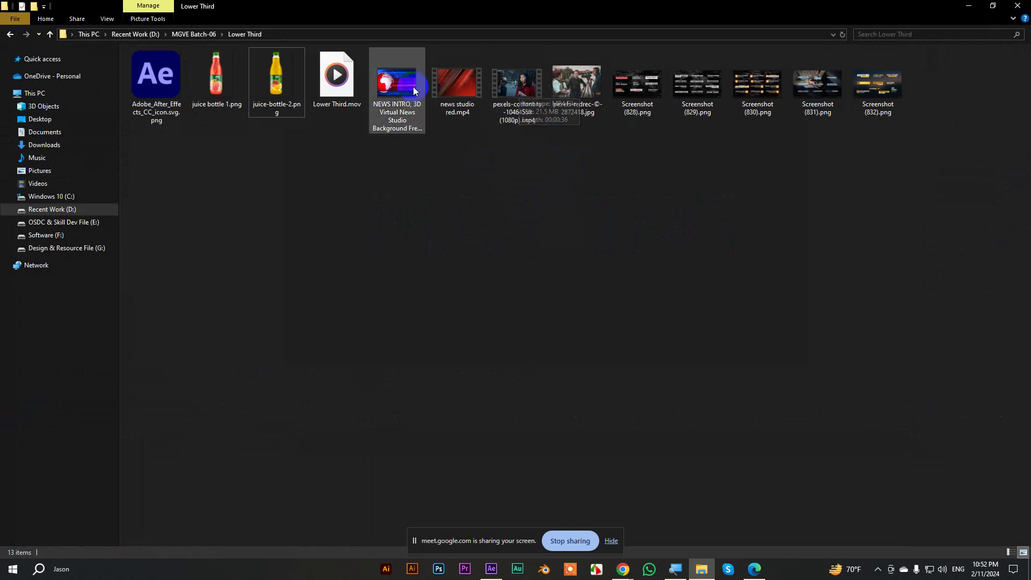
mouse_move(401, 105)
mouse_down()
mouse_move(483, 252)
mouse_move(403, 108)
mouse_up()
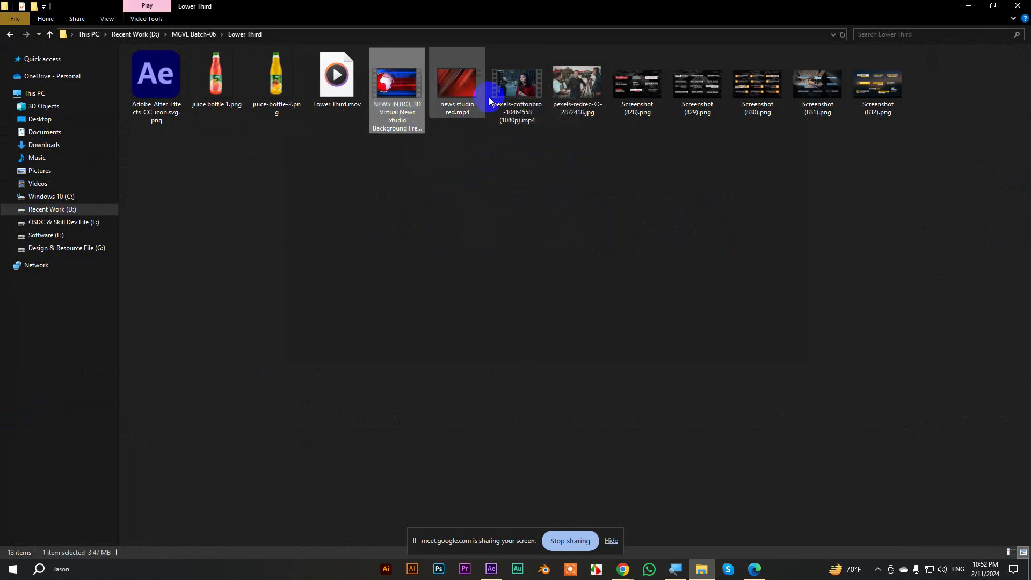
Preview news studio red.mp4 in Media Player, then drag it into the After Effects Project panel.
double_click(465, 89)
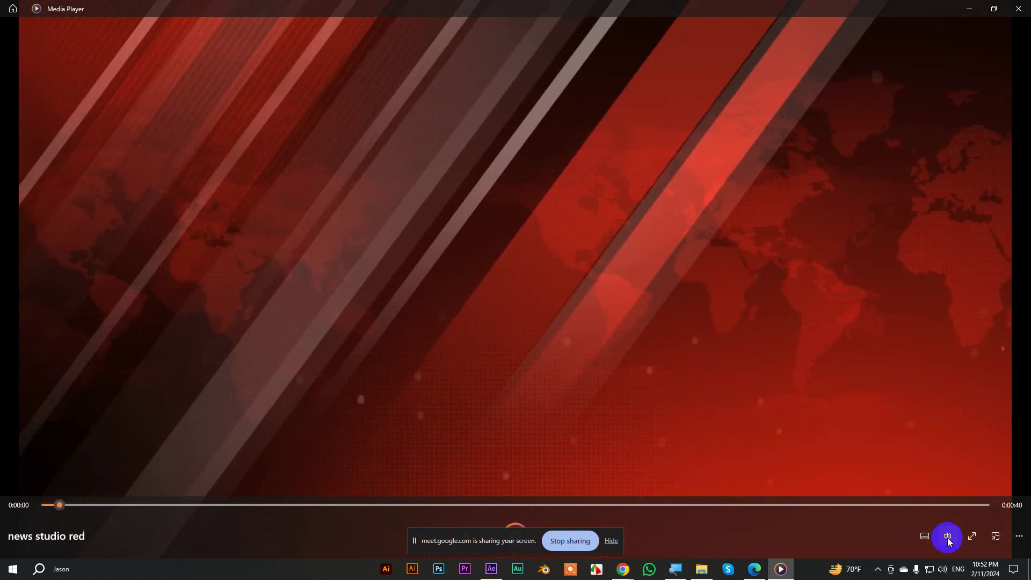
click(947, 537)
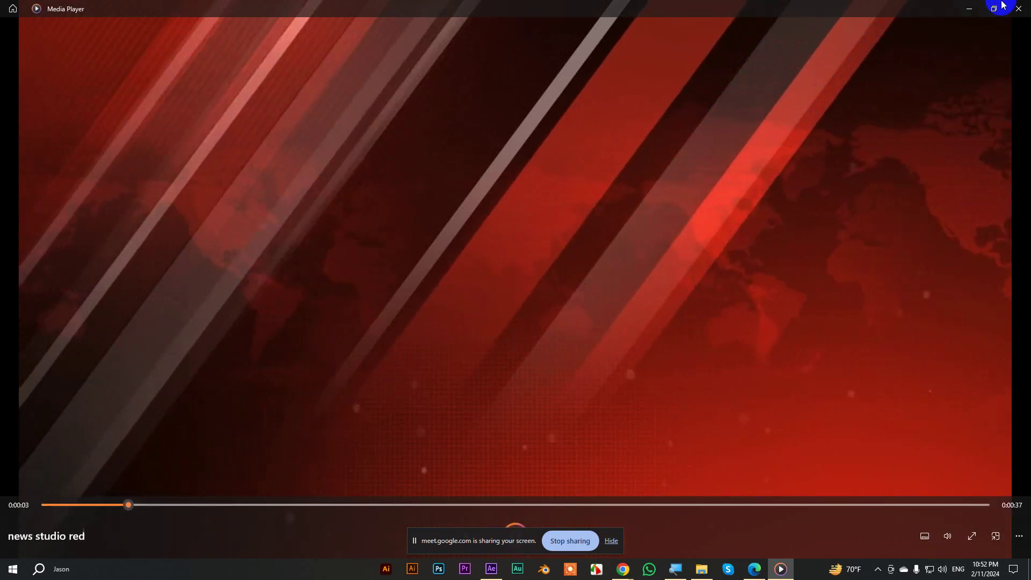
click(1018, 7)
drag(454, 80, 40, 259)
drag(36, 173, 93, 468)
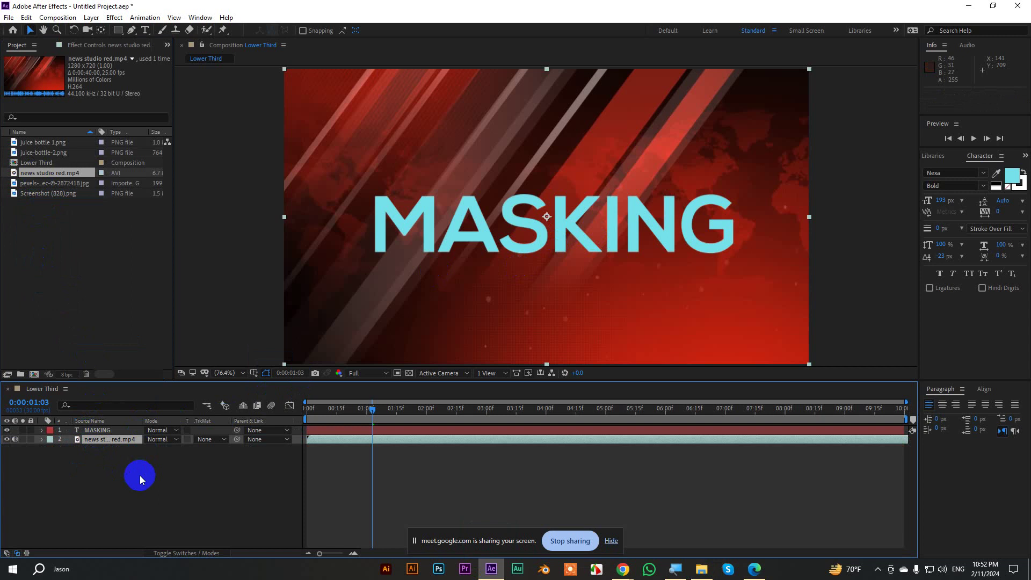
Set the news studio red layer's Track Matte to Alpha Matte "MASKING".
key(alt+Tab)
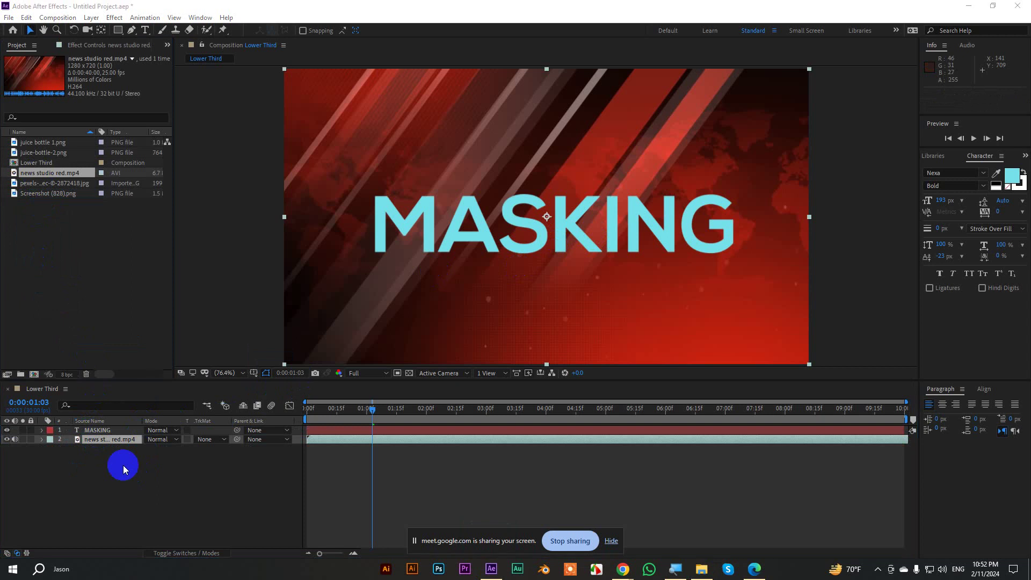
click(611, 541)
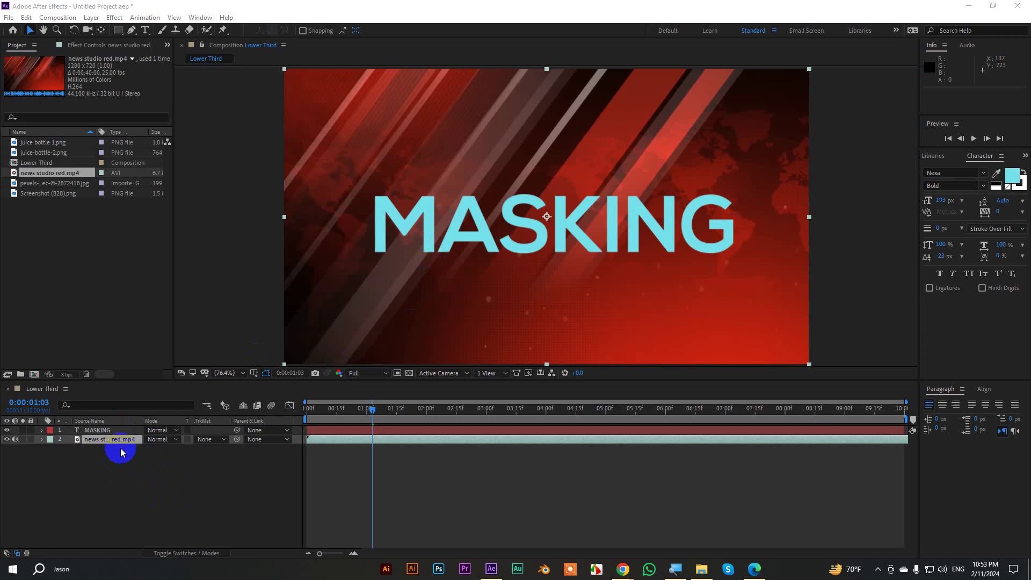
shift+click(90, 431)
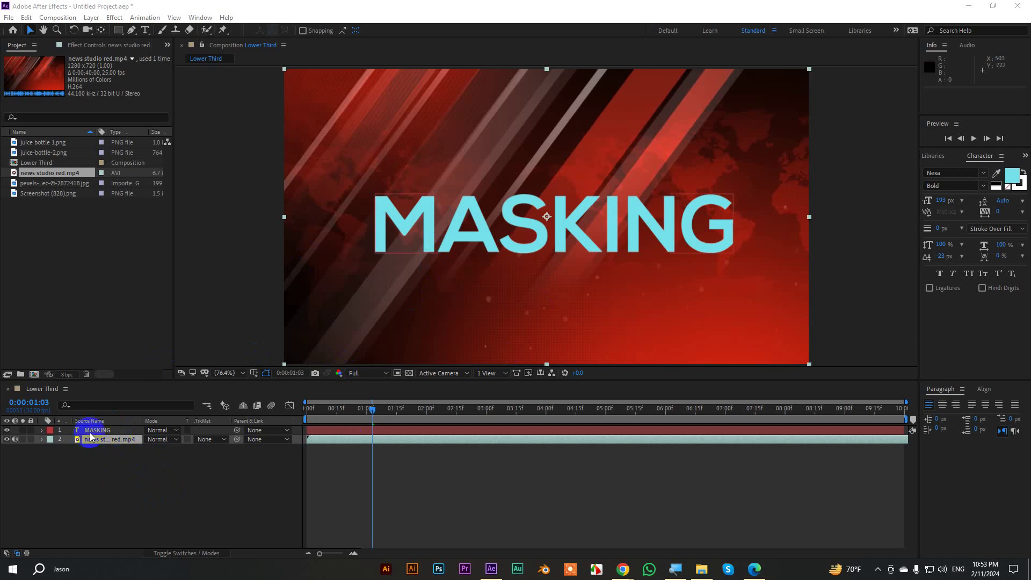
click(206, 439)
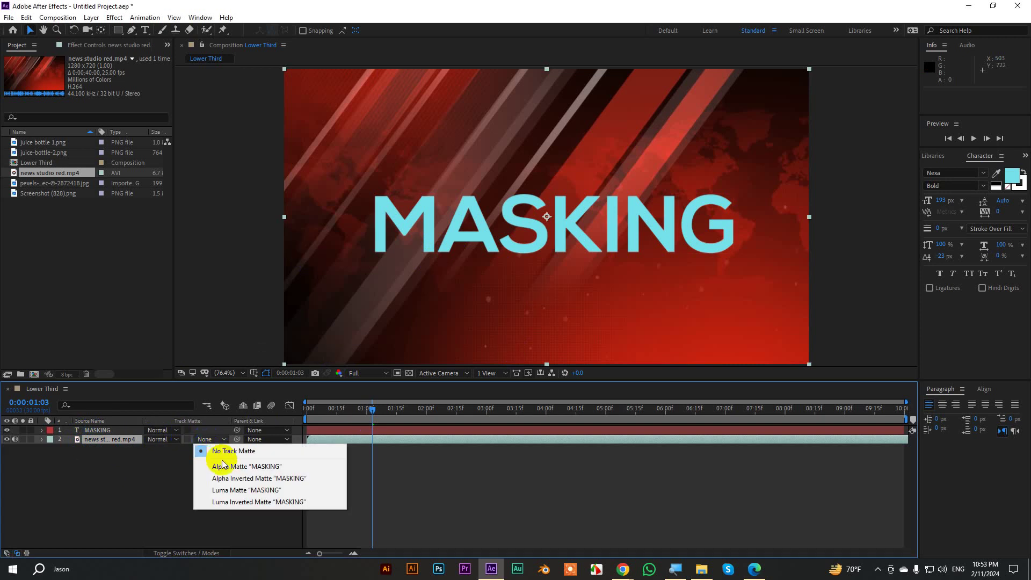
click(263, 466)
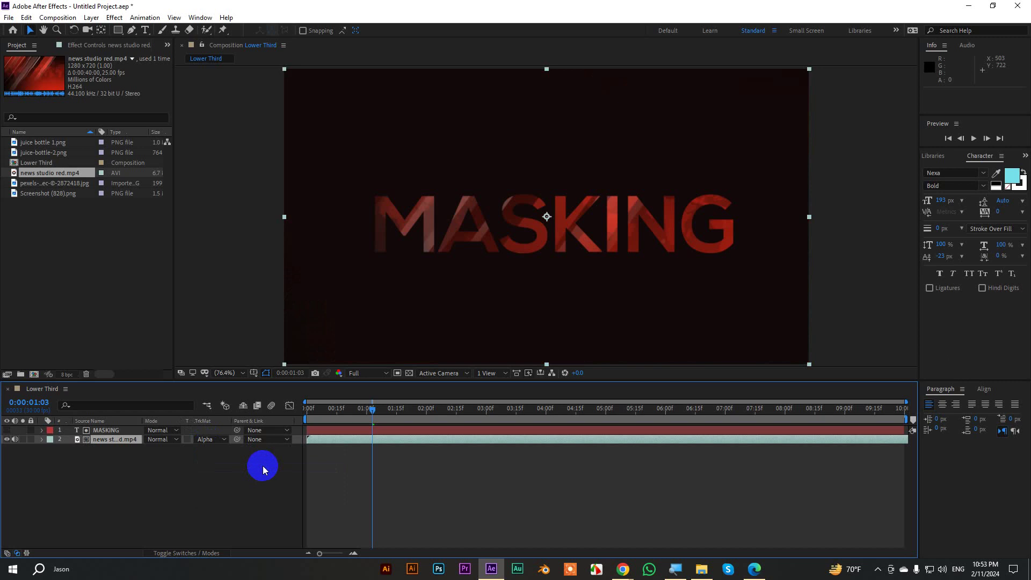
Change the Lower Third composition's background colour to white FFFFFF.
key(ctrl+k)
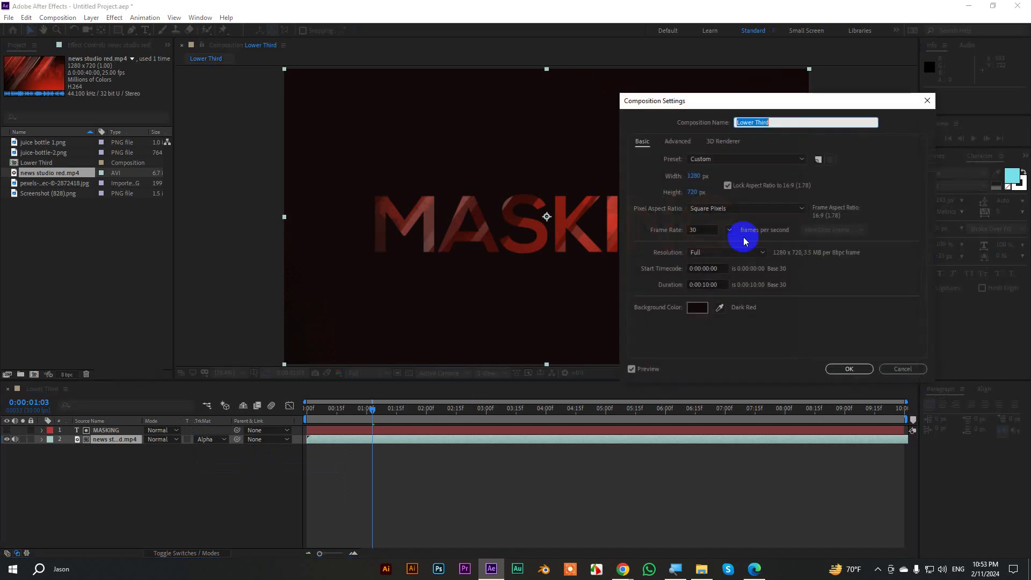
click(696, 308)
drag(671, 230, 621, 106)
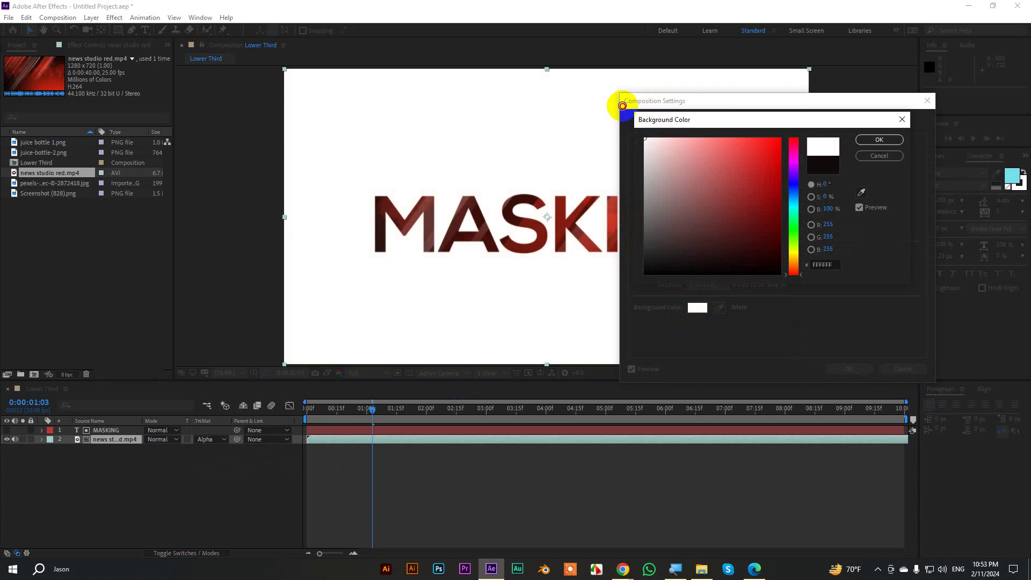
click(879, 139)
click(847, 369)
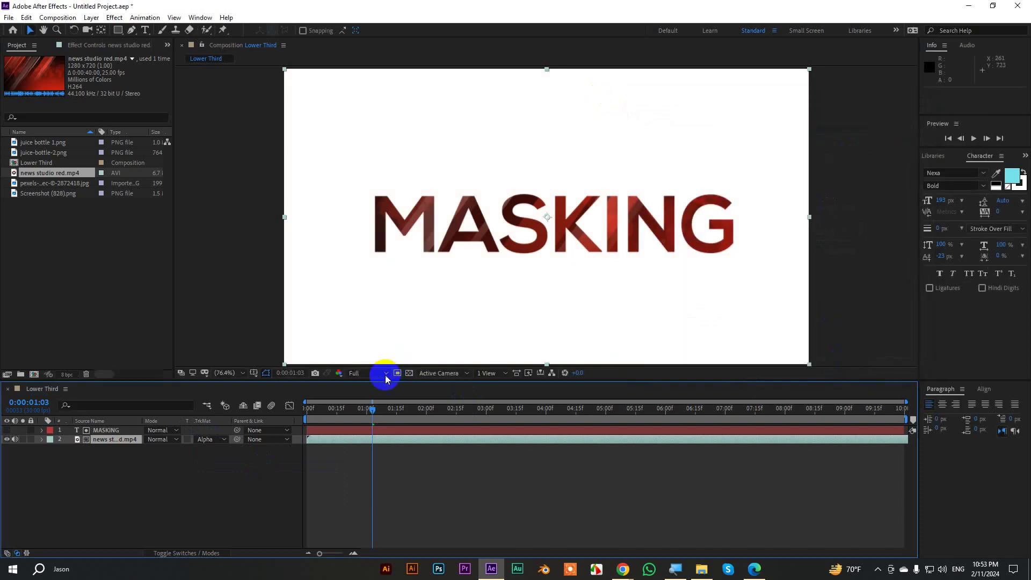
Preview the composition from the start and inspect the news video in its layer view.
drag(373, 409, 299, 408)
key(space)
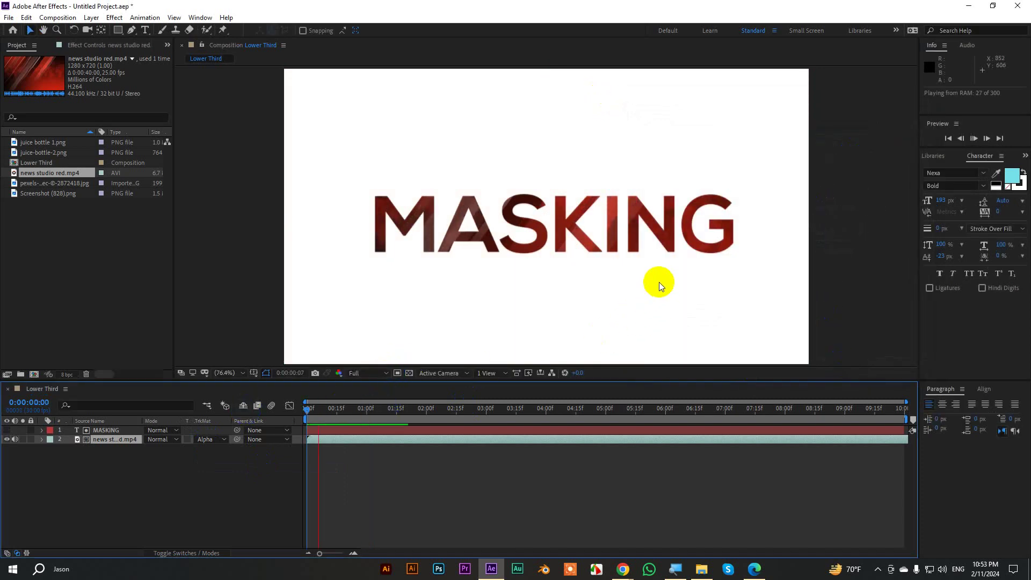
key(space)
scroll(485, 230, up, 2)
scroll(486, 230, up, 1)
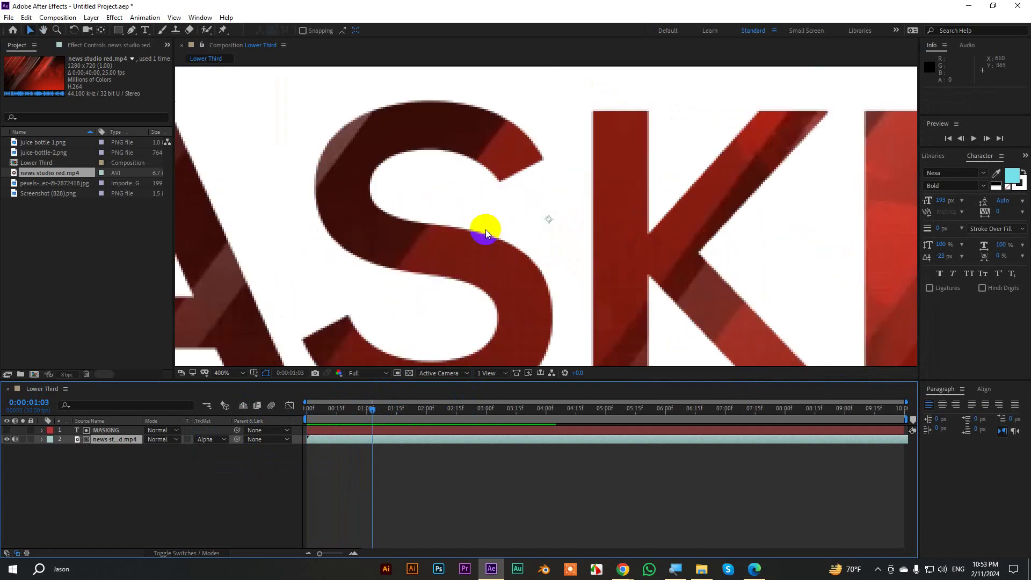
scroll(485, 230, down, 1)
key(space)
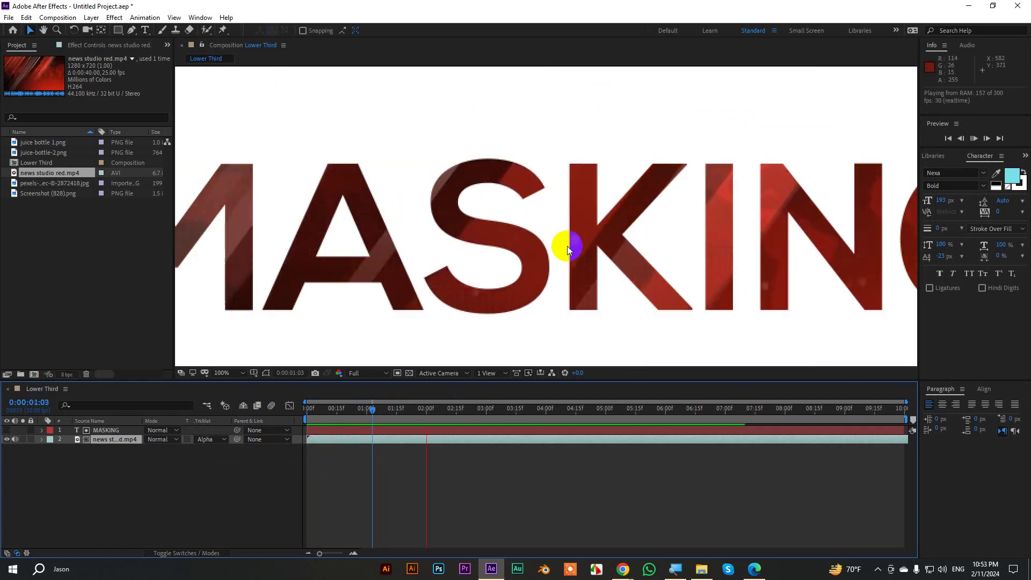
scroll(566, 246, down, 1)
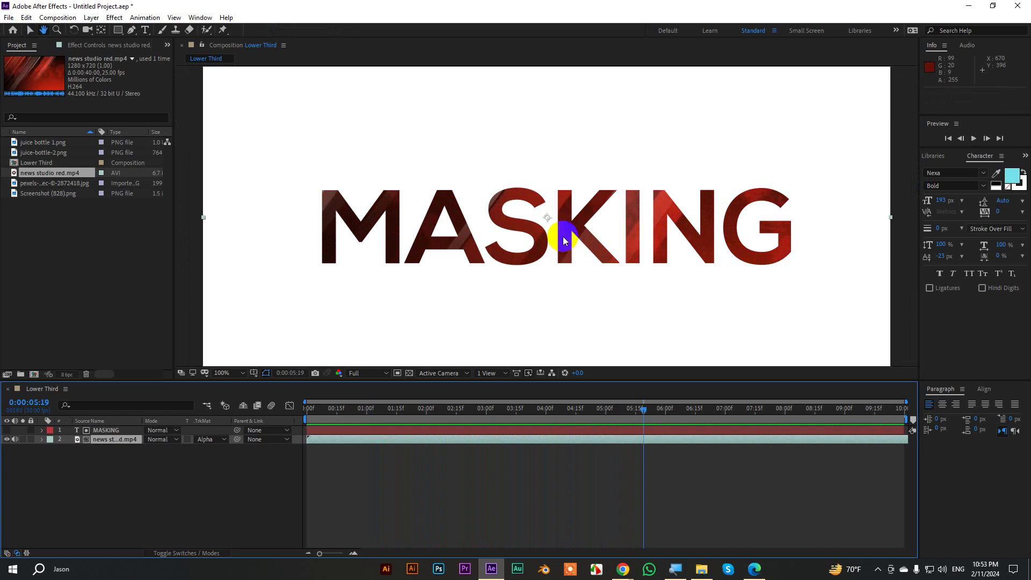
double_click(562, 236)
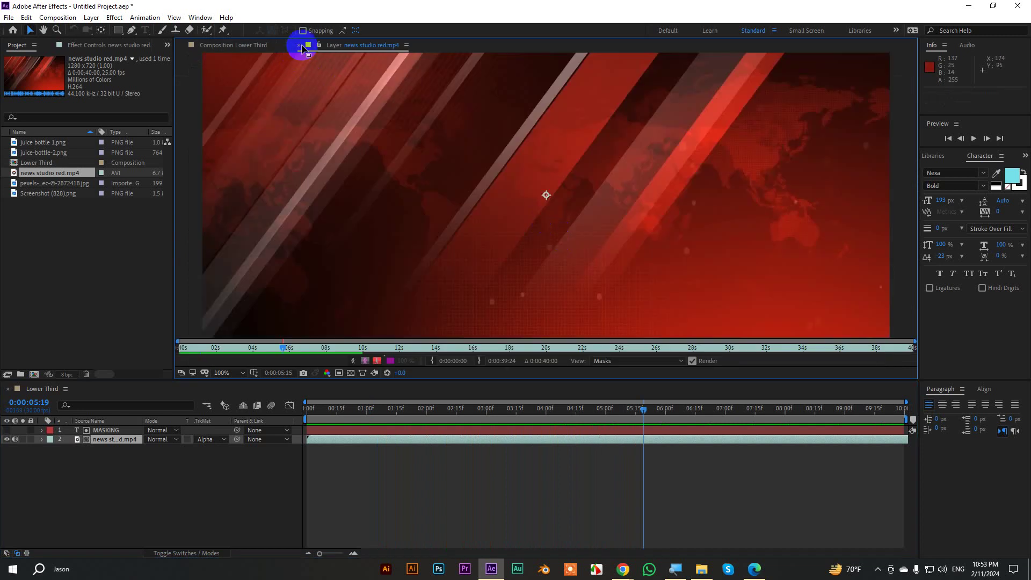
click(299, 45)
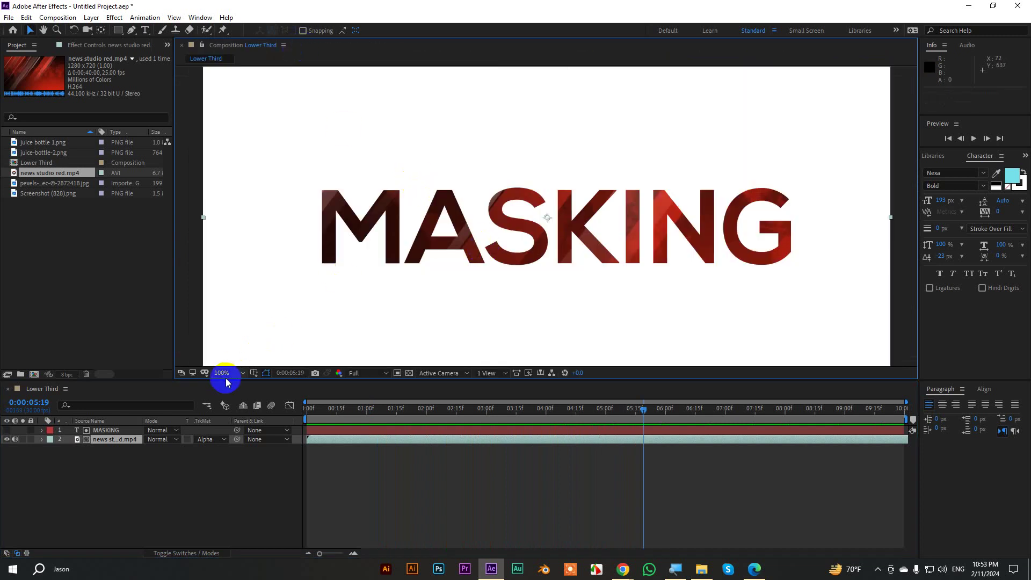
click(145, 29)
Set MASKING to Bebas Neue with Faux Bold and scrub its size up to about 384 px.
click(419, 204)
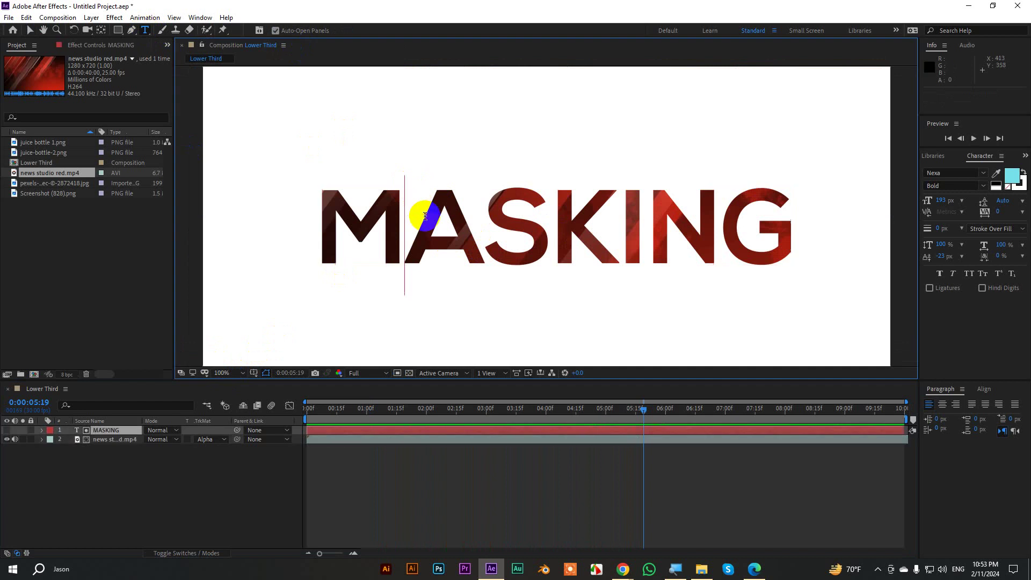
double_click(424, 216)
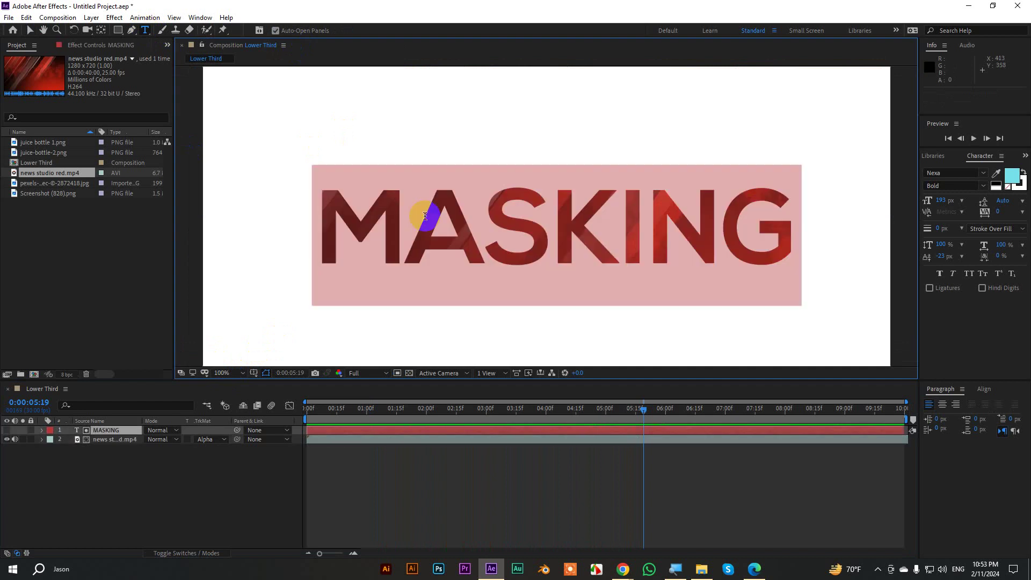
click(946, 173)
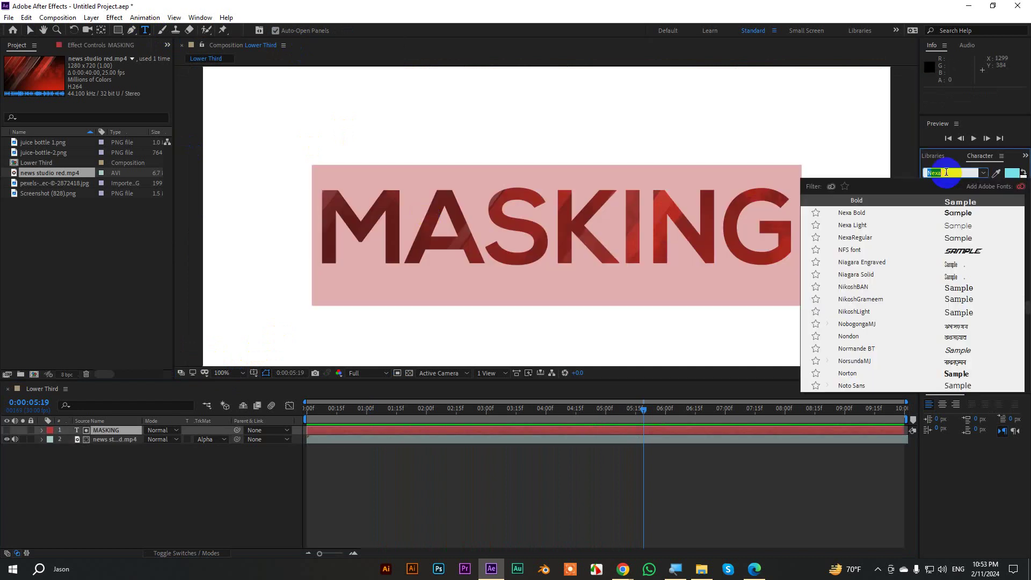
text(beb)
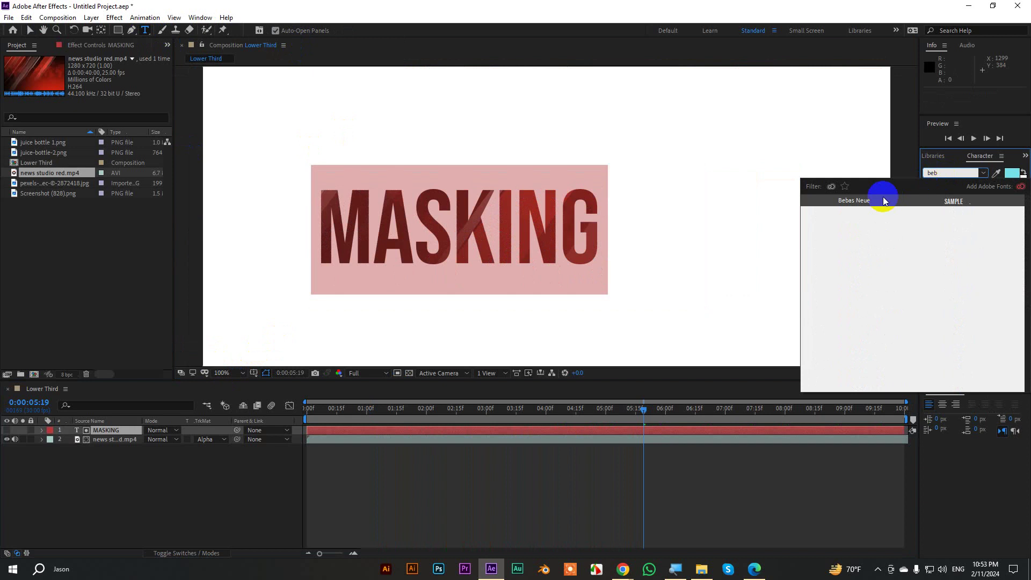
click(865, 200)
drag(941, 200, 985, 225)
click(939, 273)
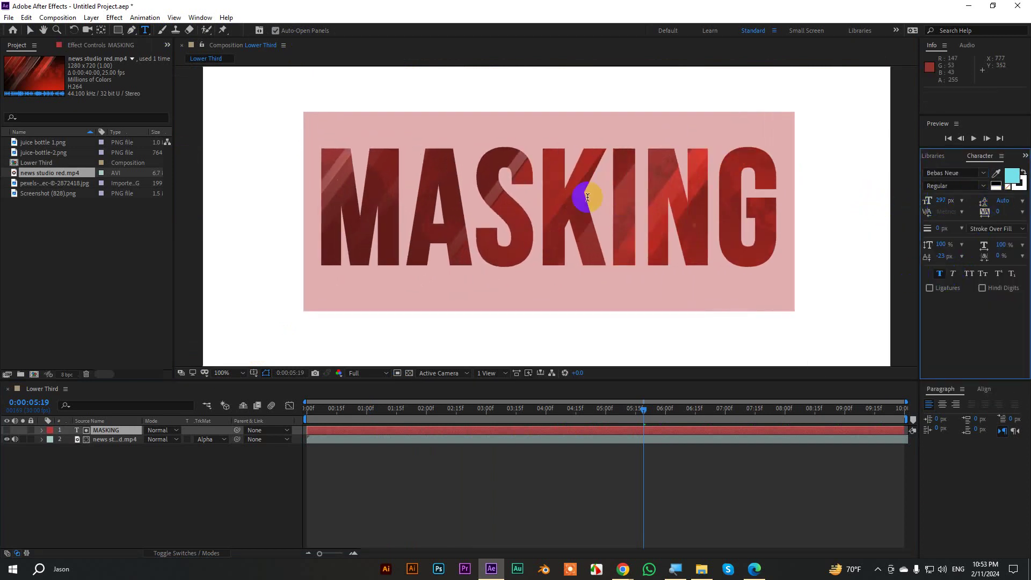
click(30, 30)
key(comma)
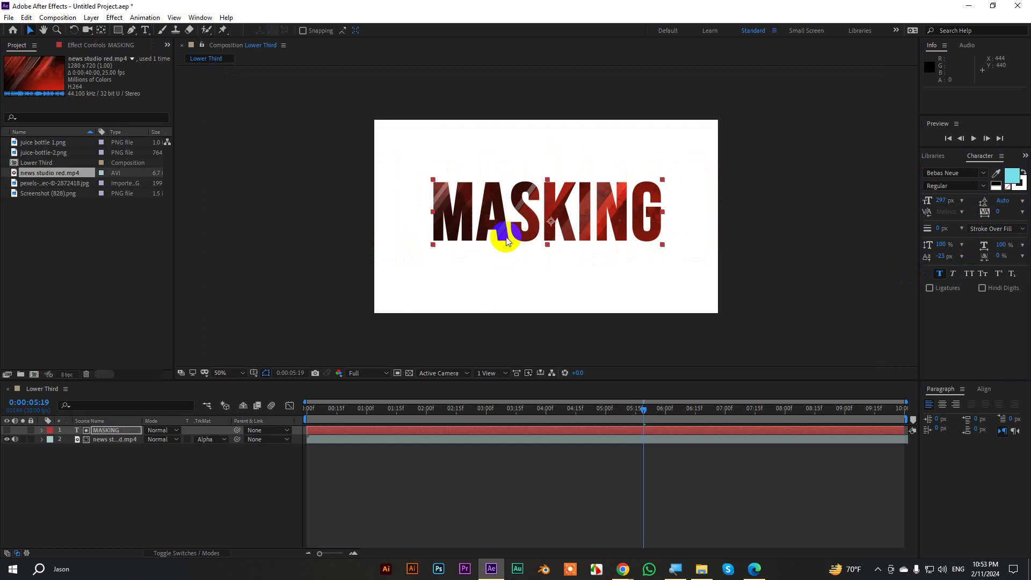
drag(943, 200, 986, 199)
Move MASKING left and down in the frame and preview the result.
drag(679, 195, 644, 211)
drag(643, 409, 236, 406)
key(period)
key(space)
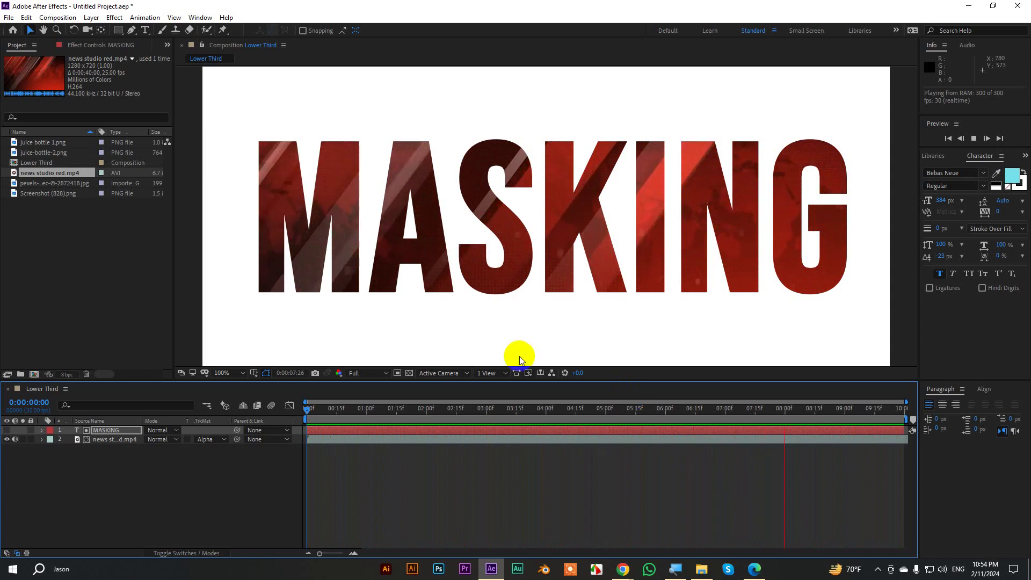
key(space)
scroll(553, 276, down, 1)
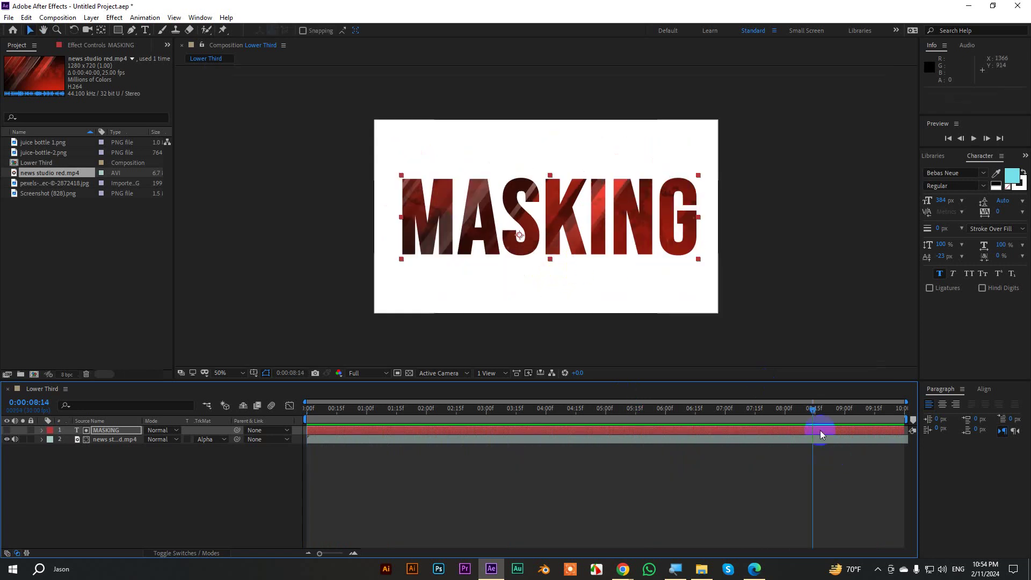
Scrub MASKING's Scale to 269%, then undo it back to 100%.
drag(696, 412, 331, 410)
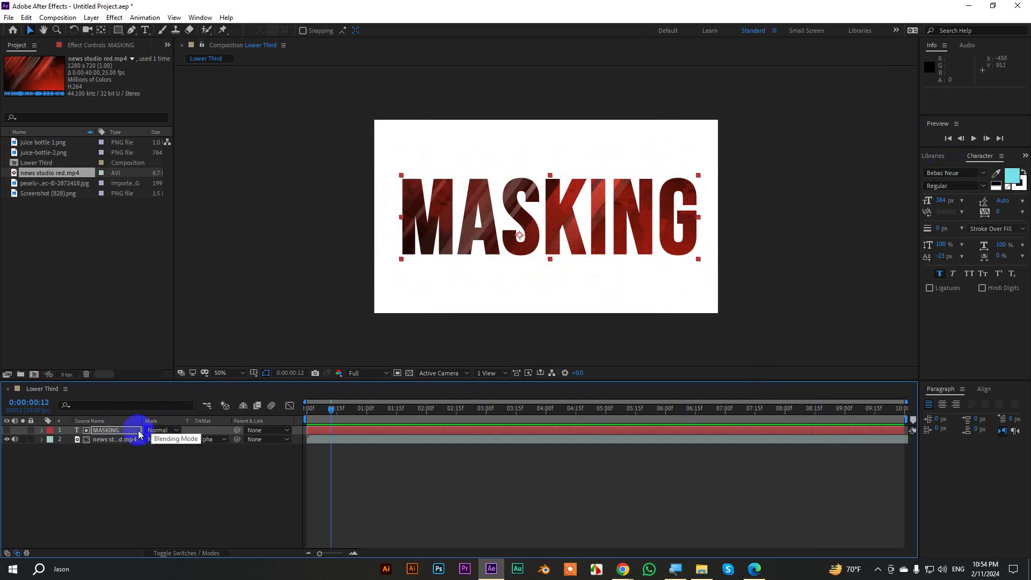
key(s)
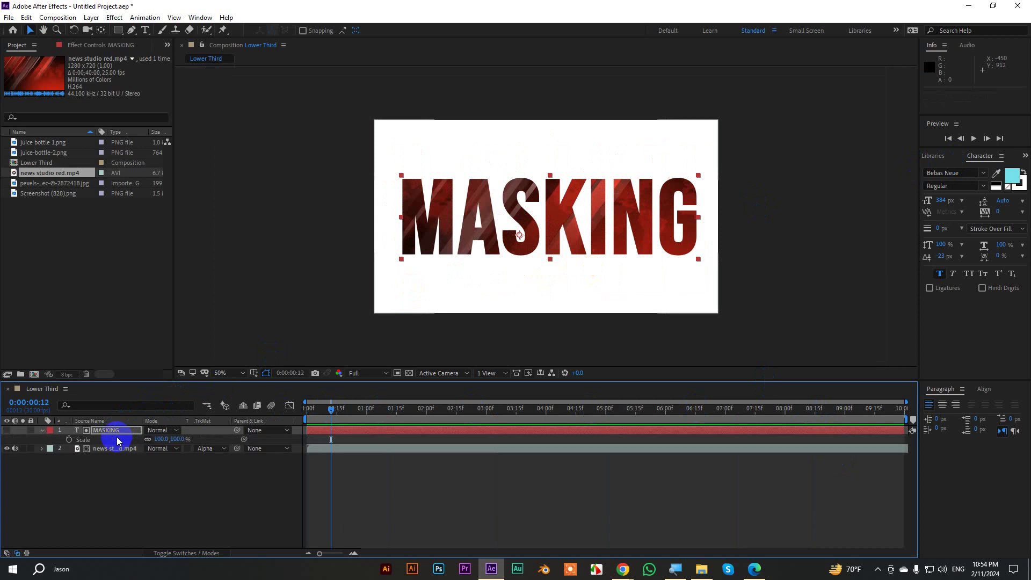
mouse_move(161, 439)
mouse_down()
mouse_move(519, 435)
mouse_move(108, 442)
mouse_move(602, 408)
mouse_move(817, 437)
mouse_move(594, 391)
mouse_move(165, 455)
mouse_up()
key(ctrl+z)
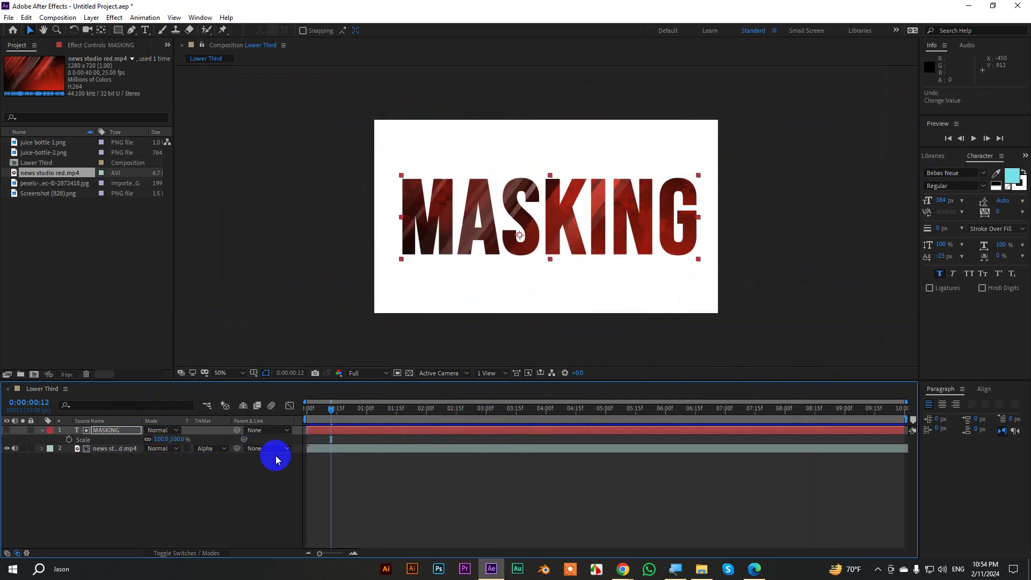
Delete the MASKING text layer and draw a wide rectangle bar across the lower frame.
key(Delete)
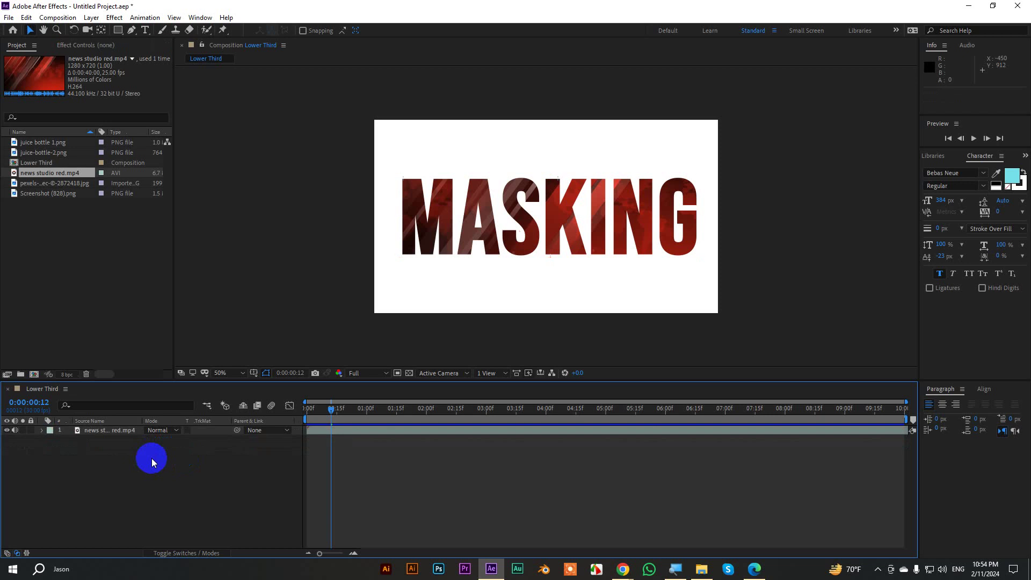
click(118, 30)
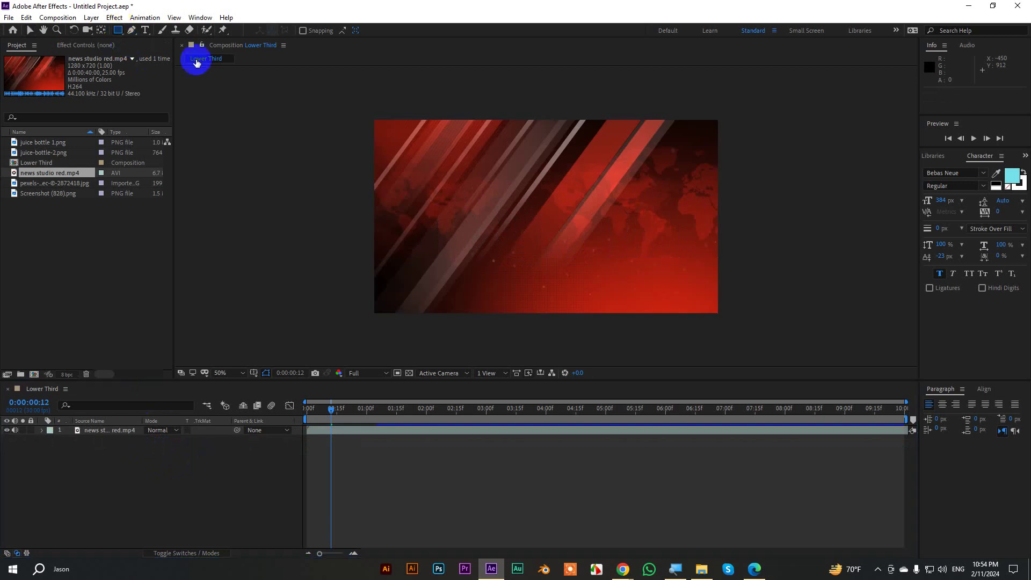
drag(403, 242, 688, 268)
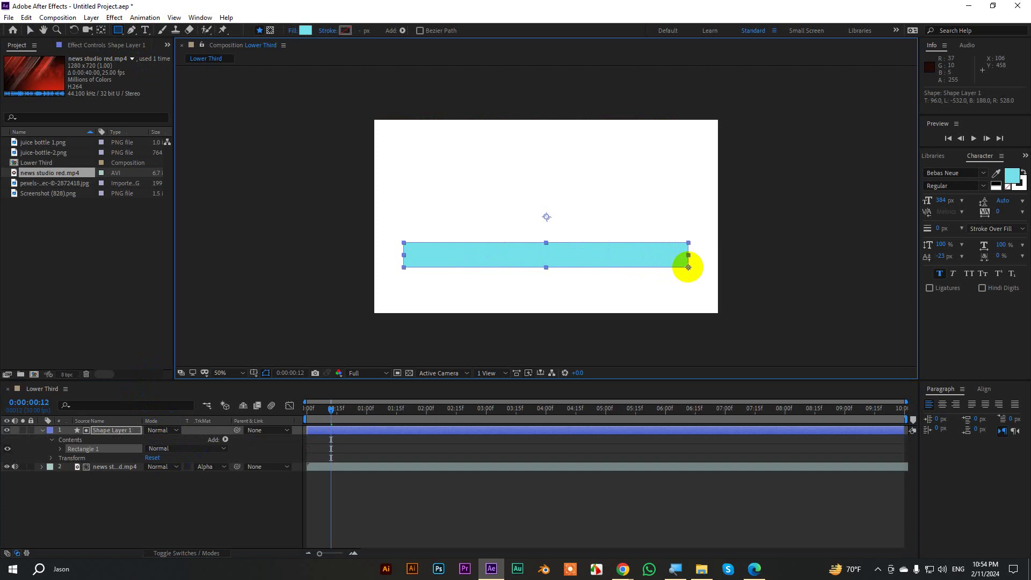
key(ctrl+z)
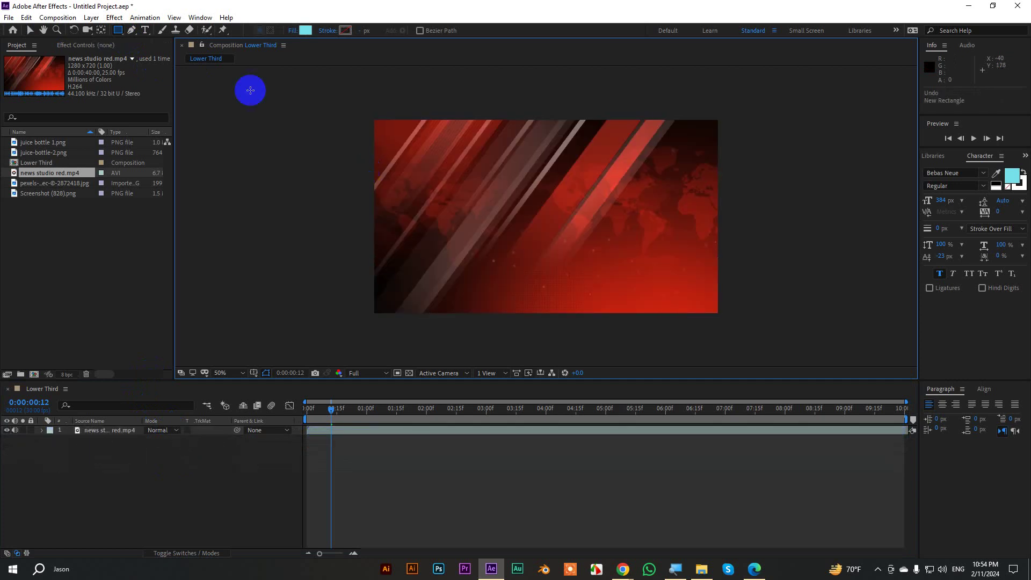
drag(403, 243, 694, 267)
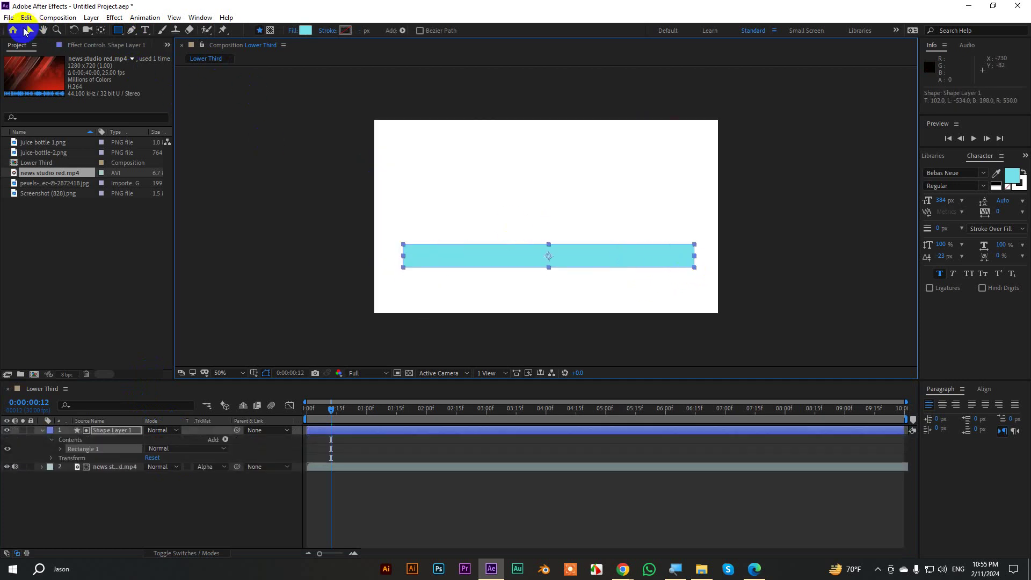
click(30, 30)
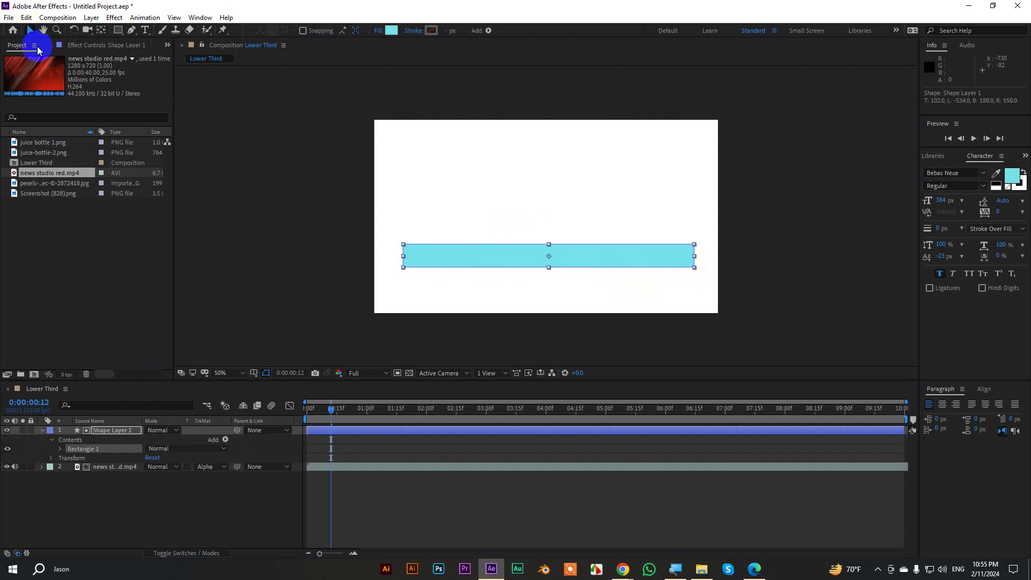
click(43, 432)
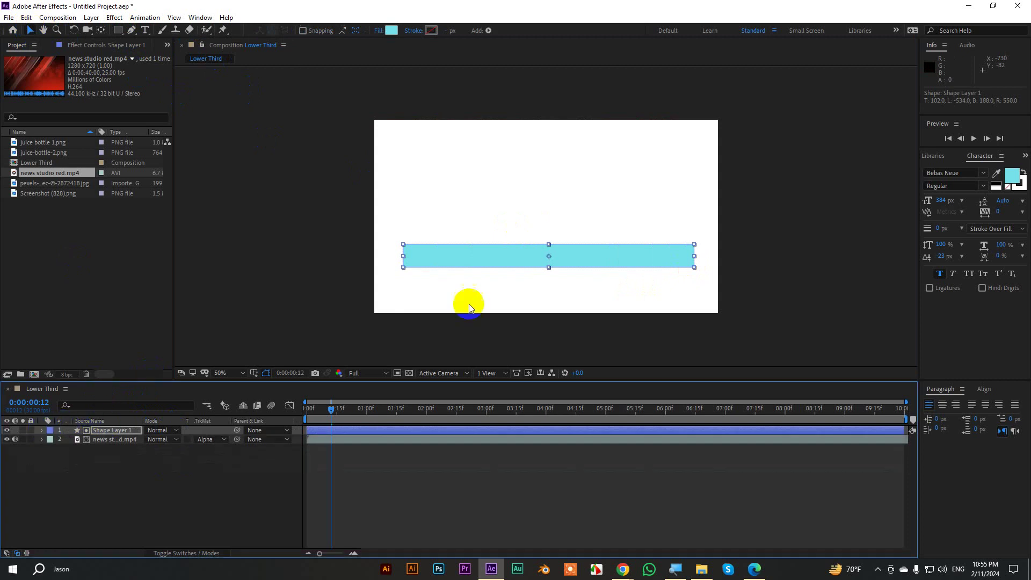
Set the news video's Track Matte to Alpha Matte "Shape Layer 1" and view it at 100%.
click(127, 442)
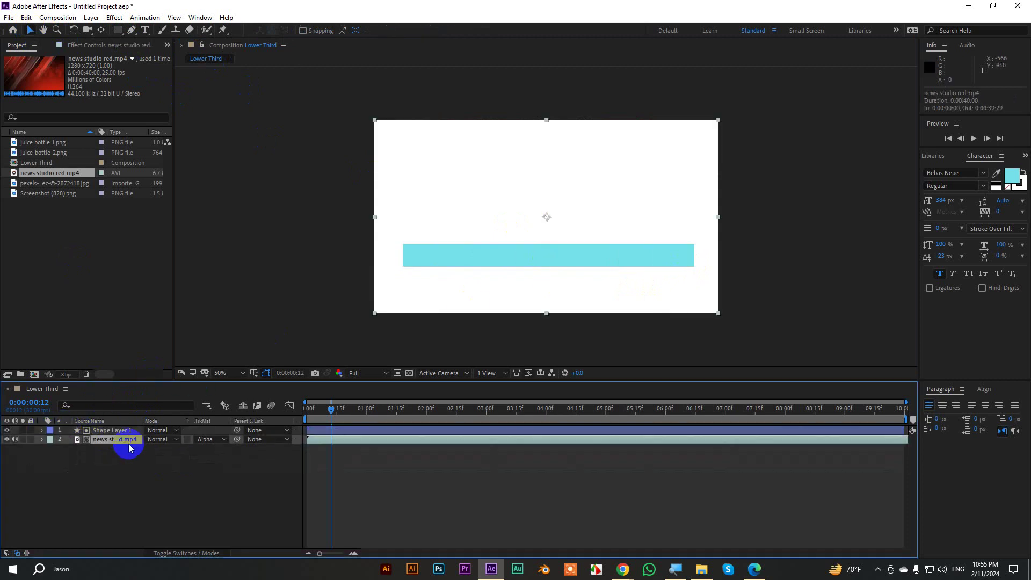
click(209, 440)
click(253, 466)
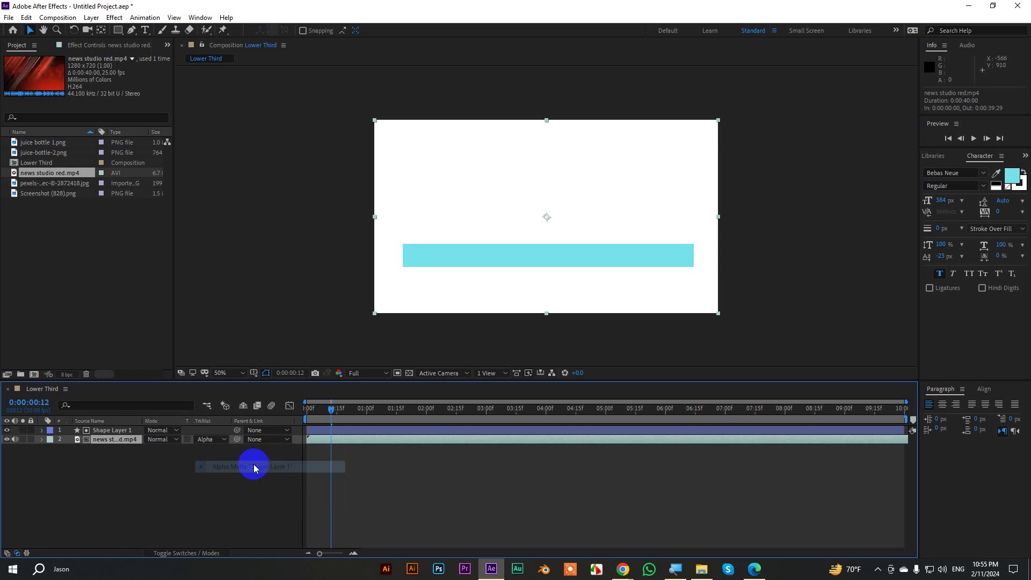
click(117, 469)
click(103, 429)
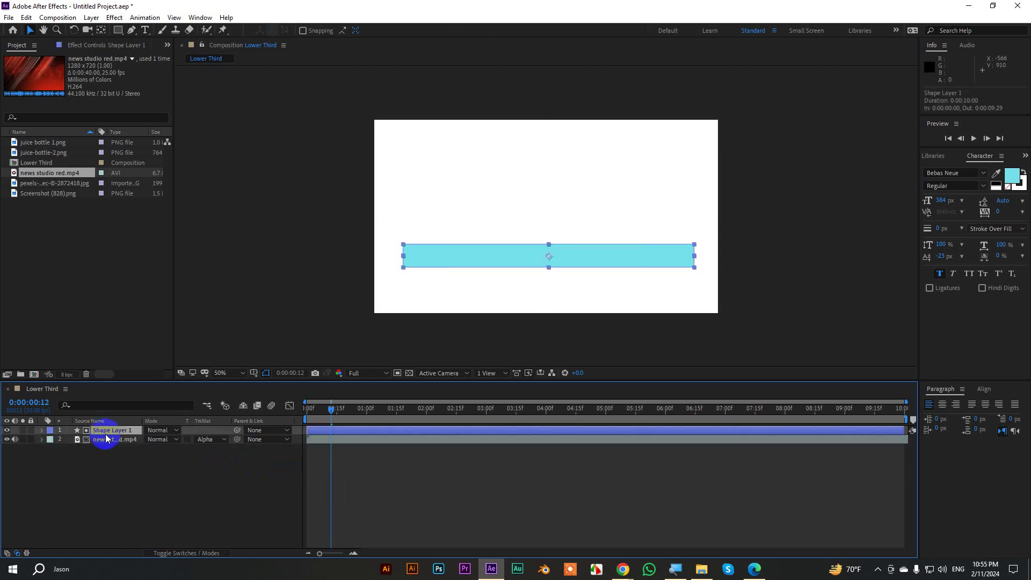
click(189, 443)
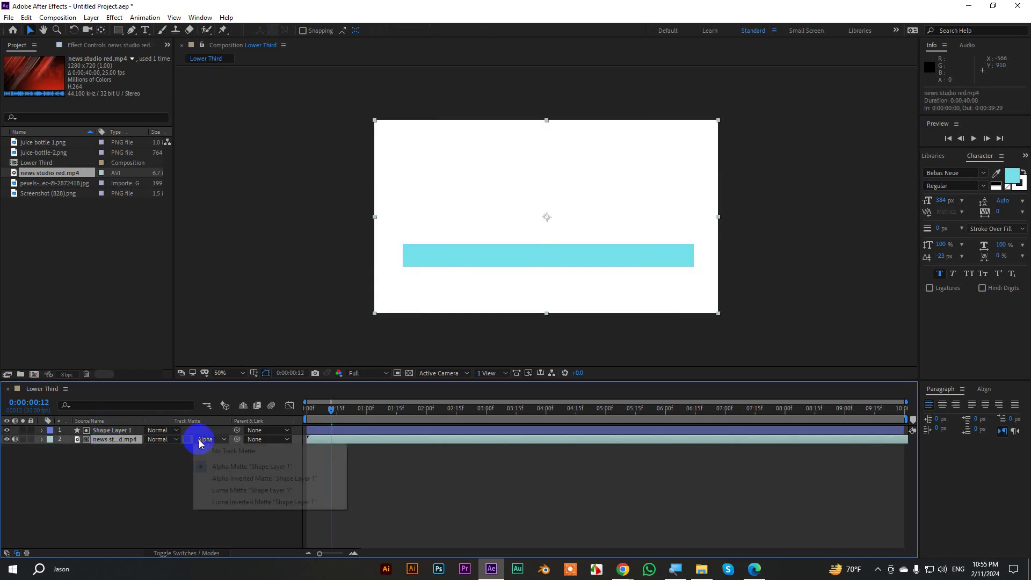
click(220, 450)
click(210, 468)
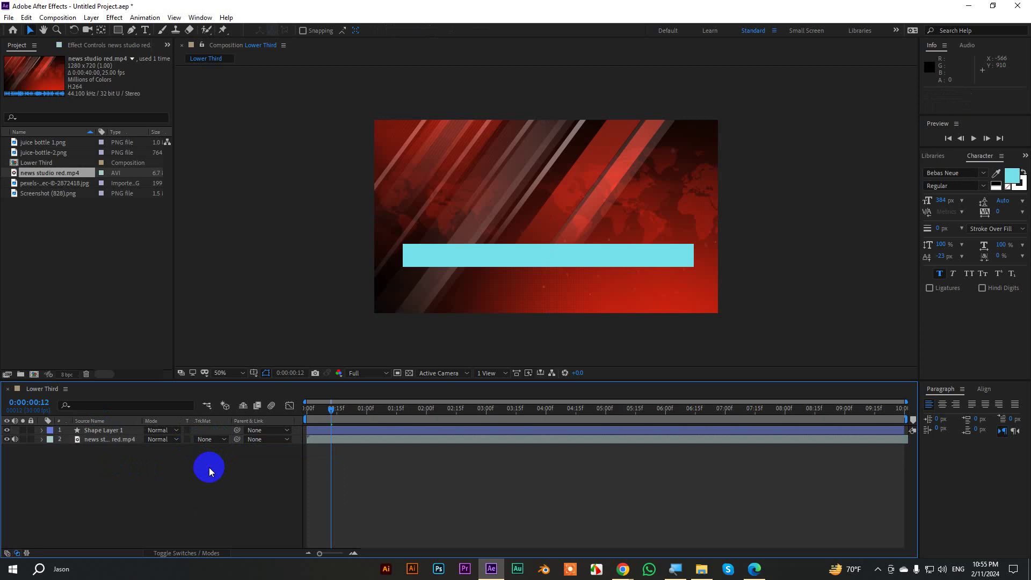
click(109, 441)
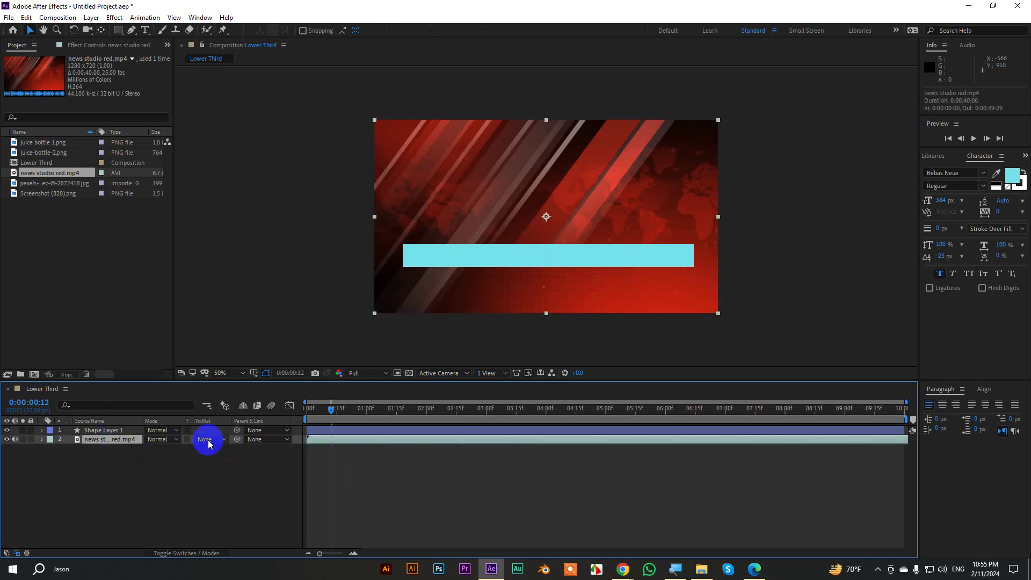
click(206, 439)
click(230, 467)
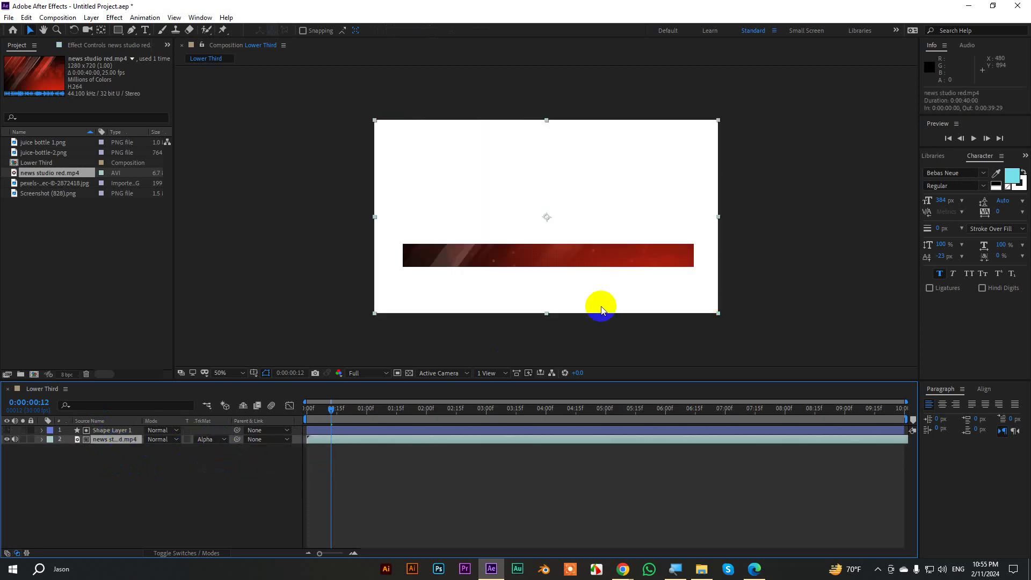
key(period)
drag(610, 321, 645, 205)
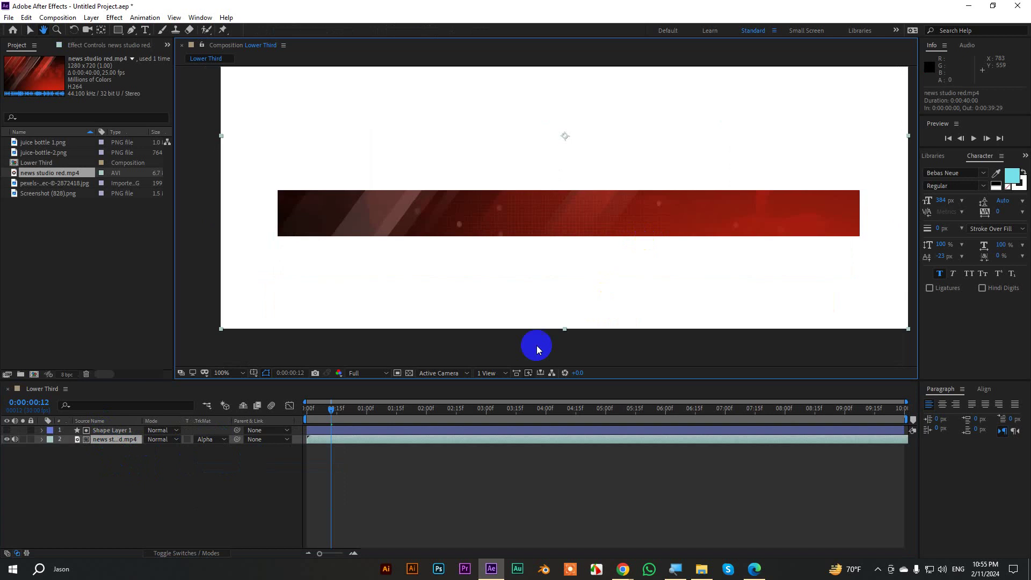
Start a new text layer on the red bar at a smaller size and type the name.
key(space)
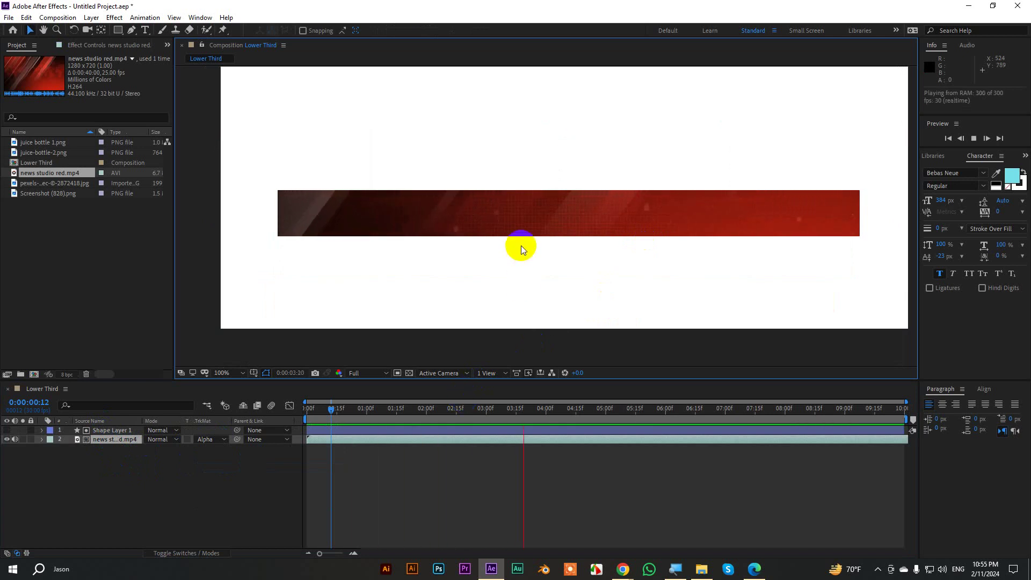
click(495, 470)
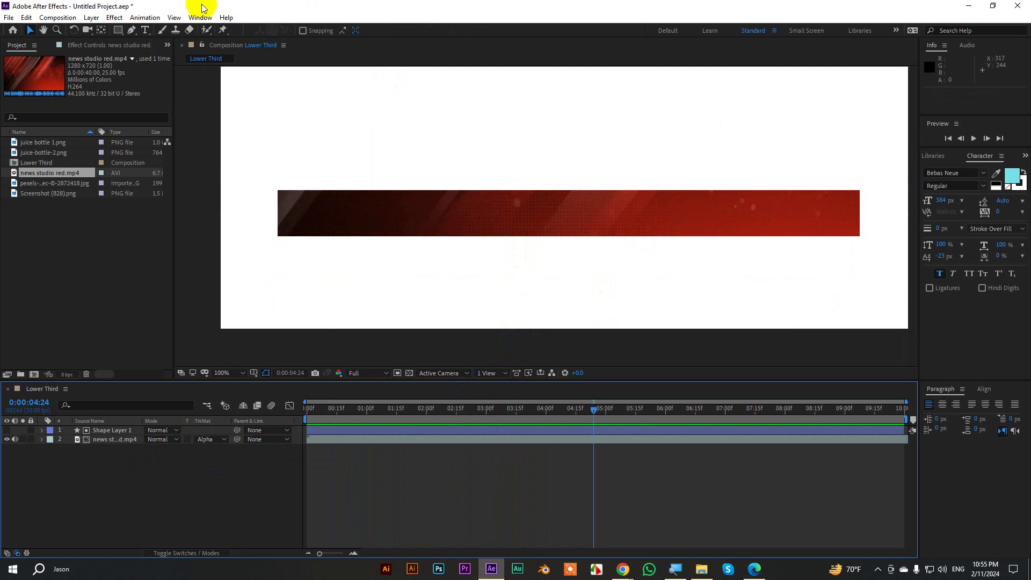
click(144, 29)
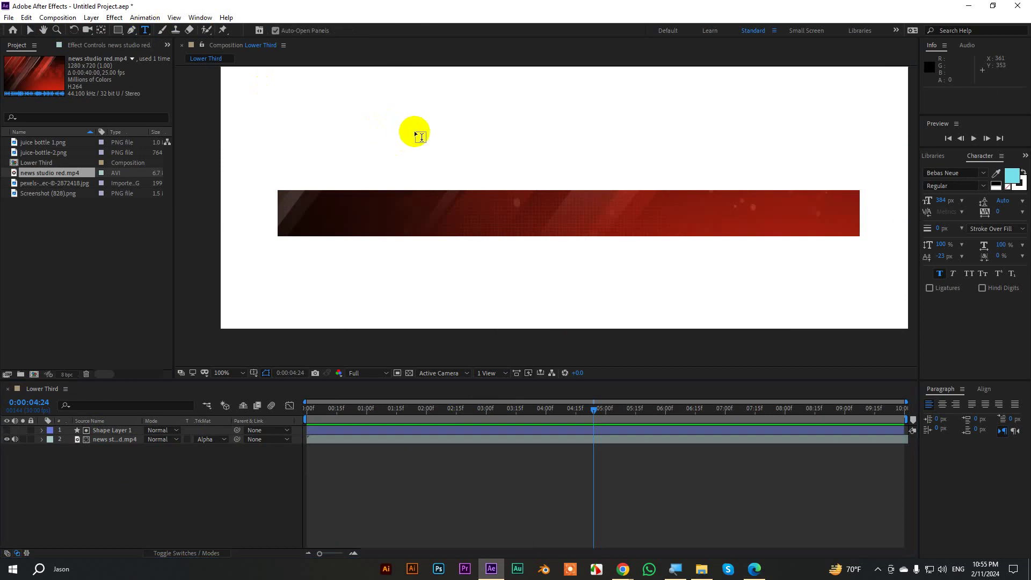
click(346, 219)
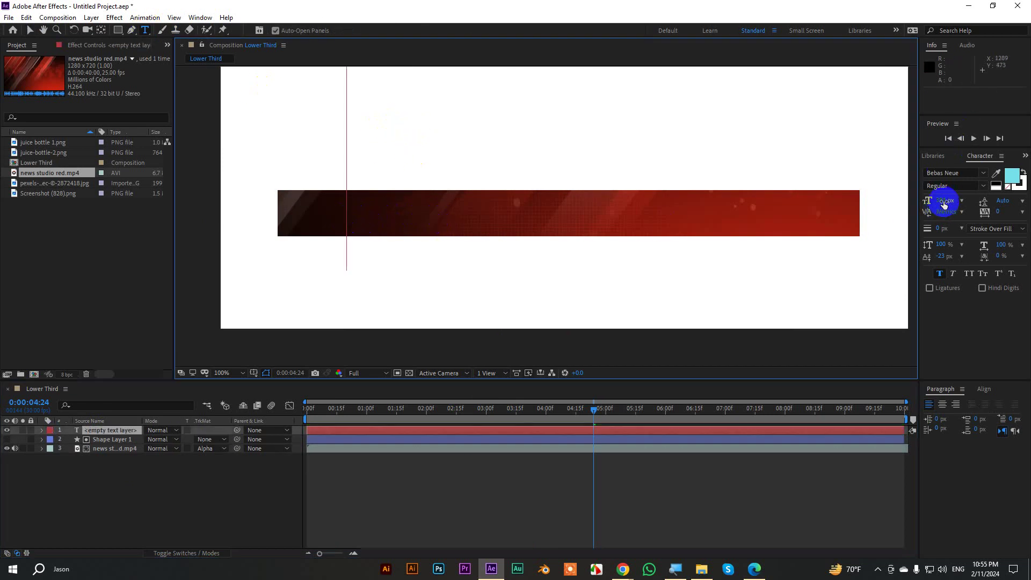
drag(943, 203, 856, 202)
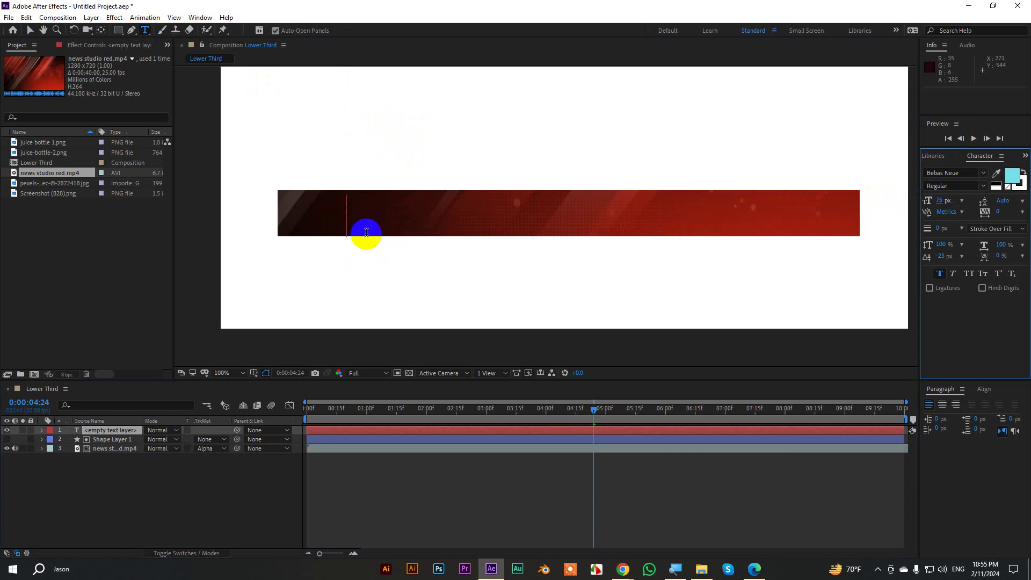
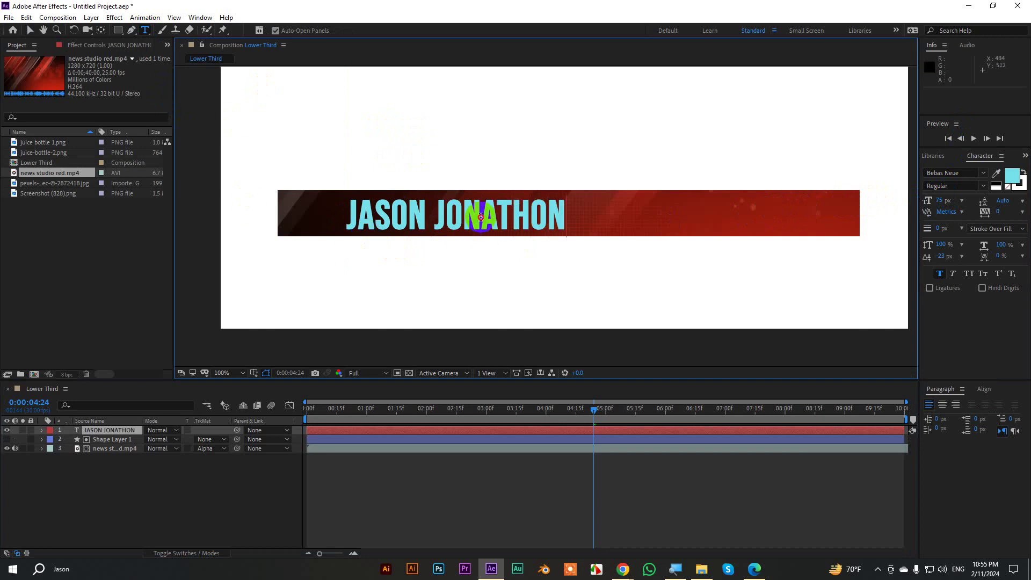
Turn off Faux Bold on the name text and set its size to 70 px.
triple_click(481, 216)
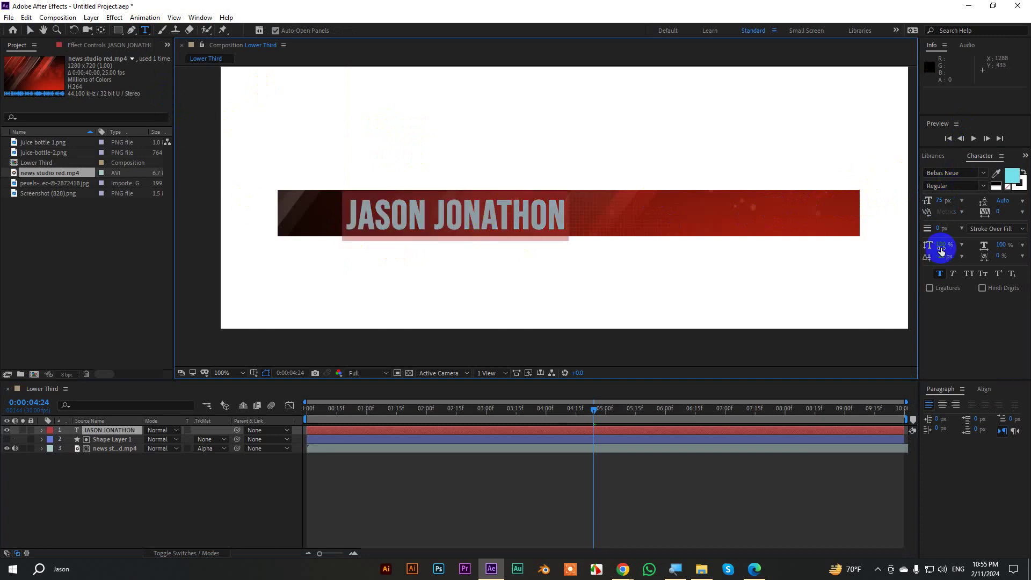
click(939, 274)
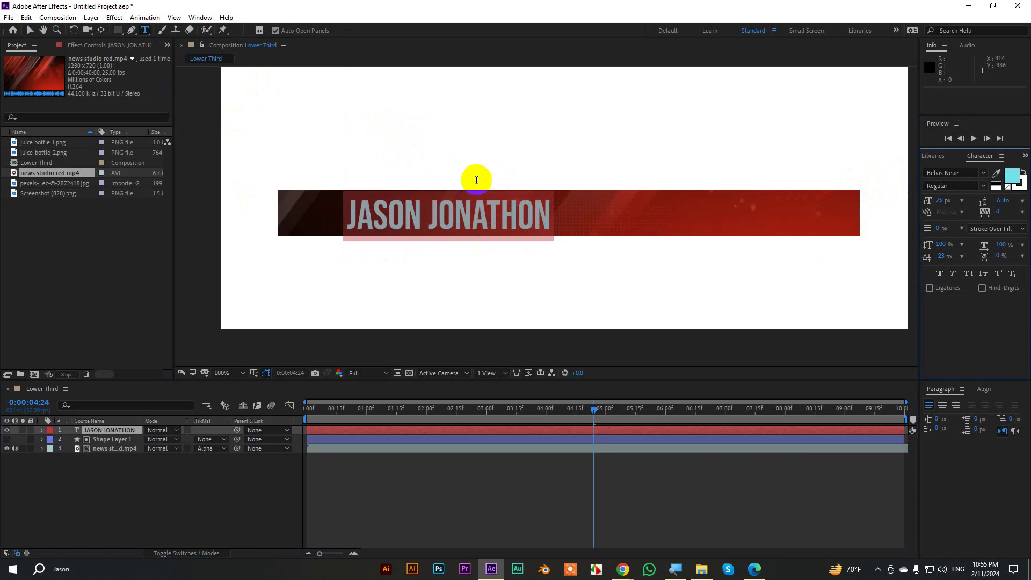
text(70)
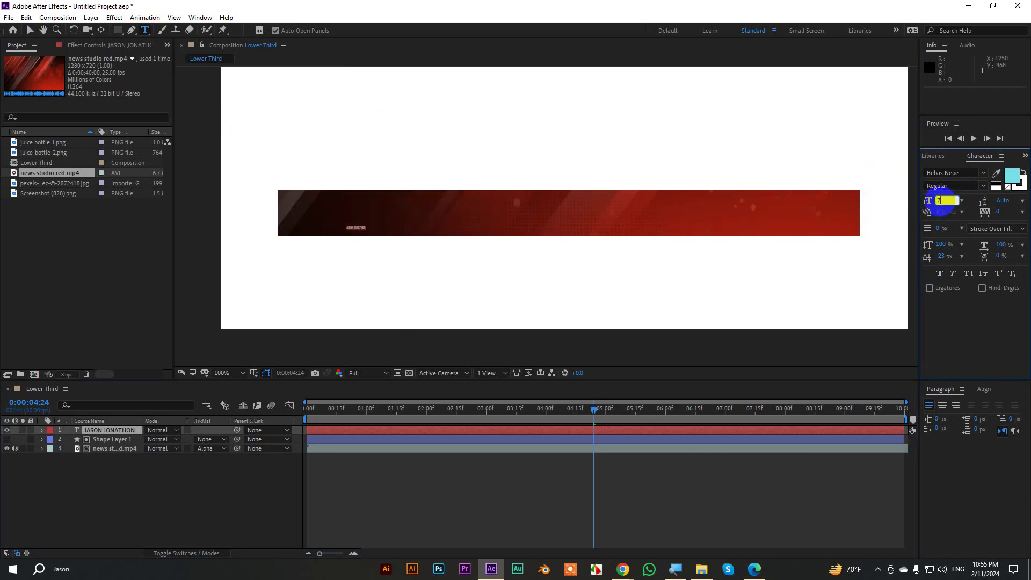
key(Return)
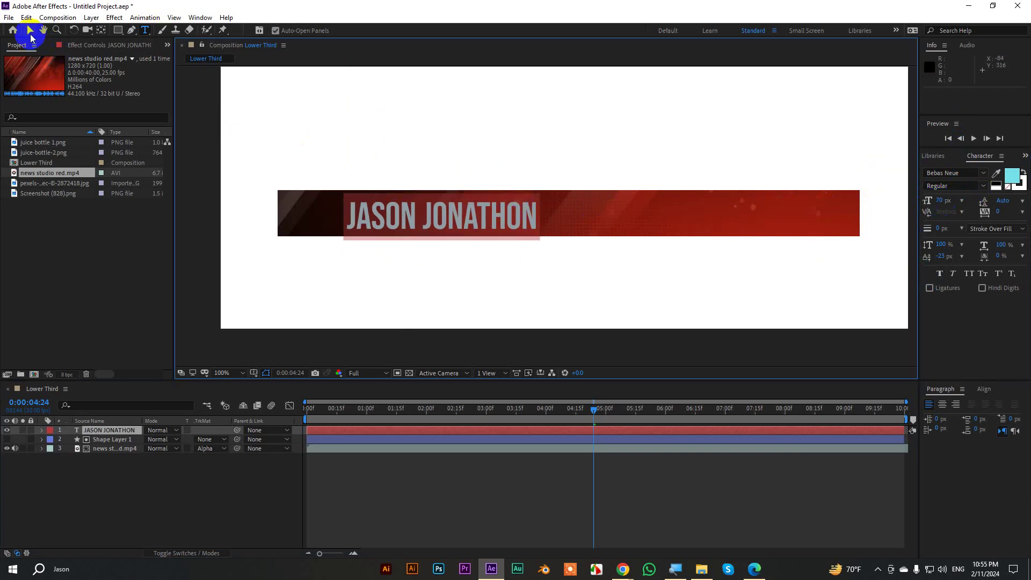
click(29, 30)
click(421, 216)
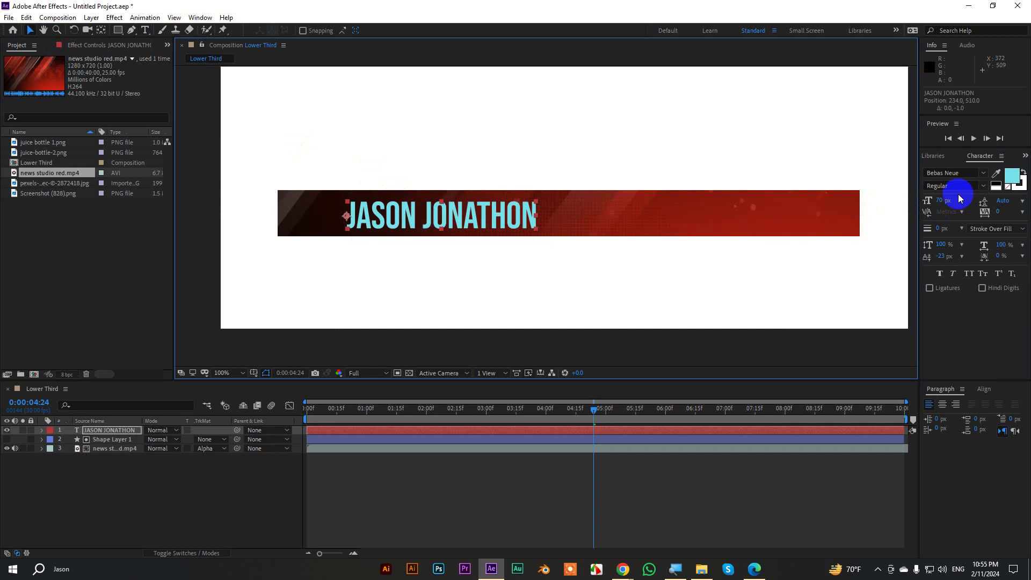
Make the name text white FFFFFF and preview the lower third at 100%.
click(1011, 176)
drag(702, 186, 613, 118)
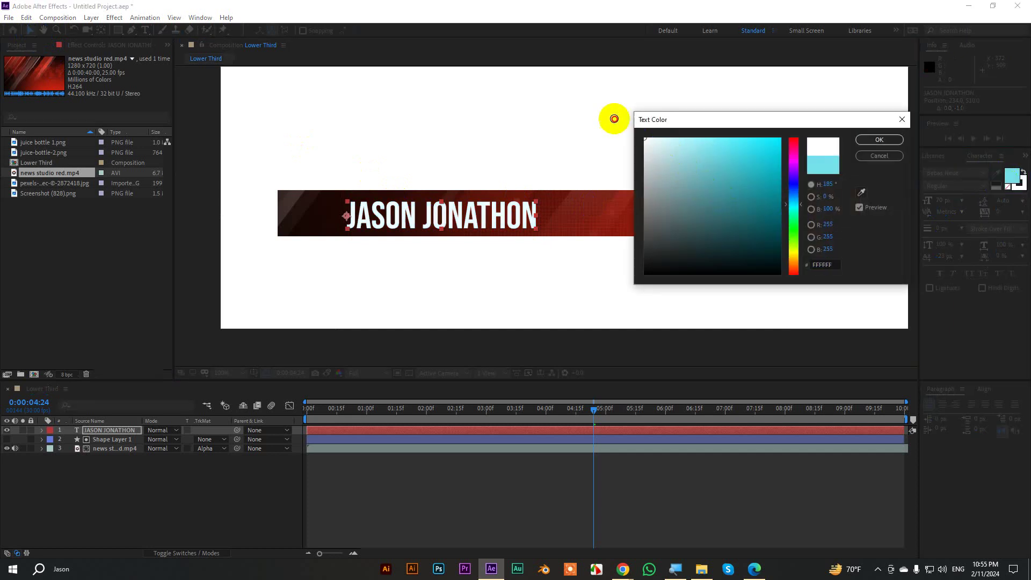
click(870, 144)
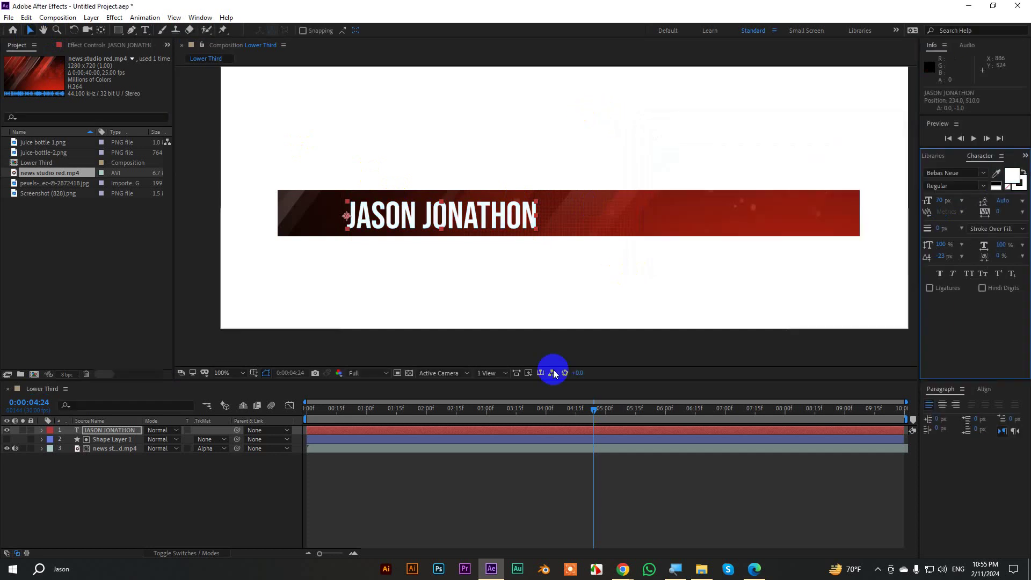
click(479, 472)
scroll(527, 171, down, 2)
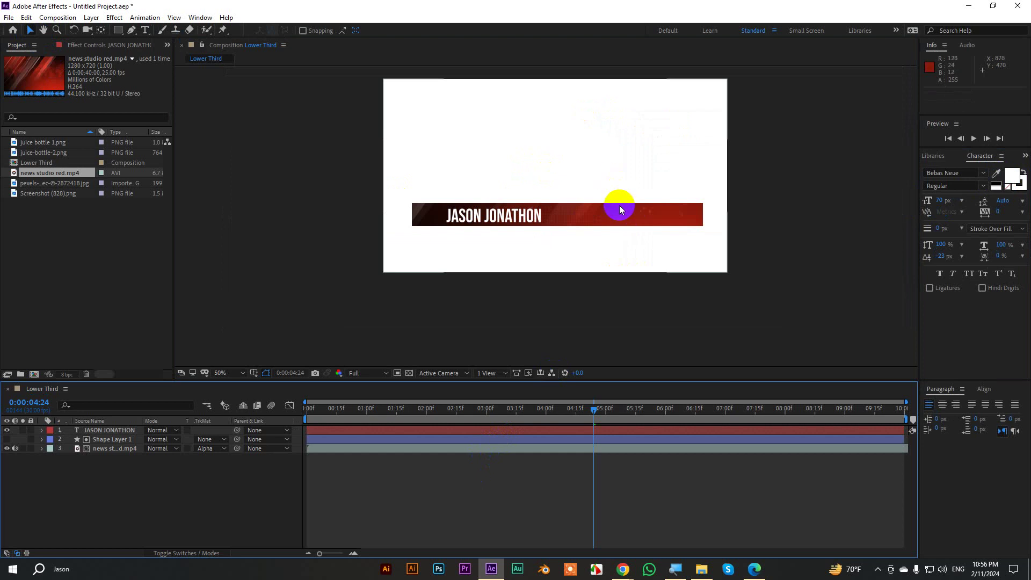
key(period)
drag(593, 409, 183, 406)
key(space)
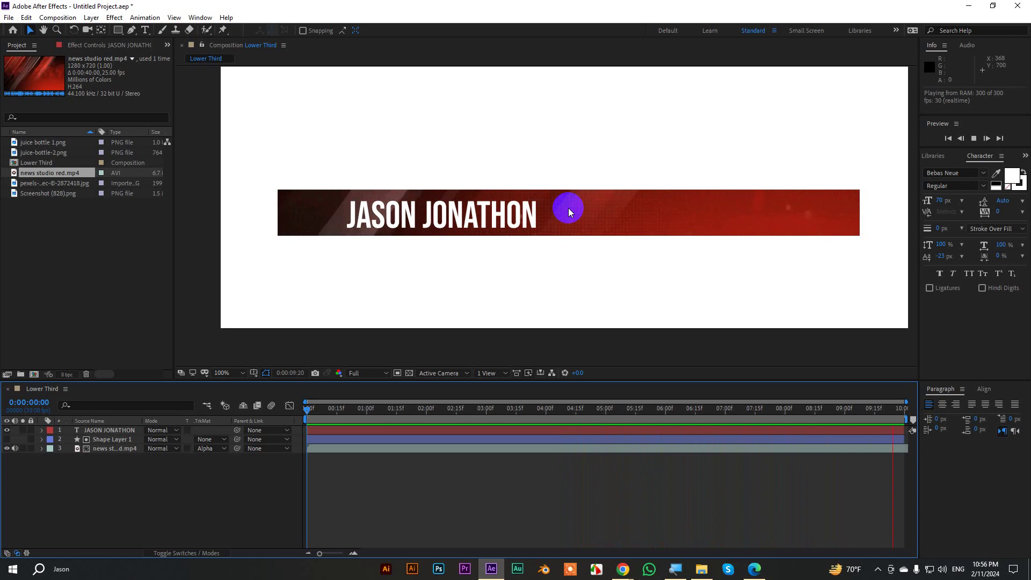
scroll(484, 249, down, 2)
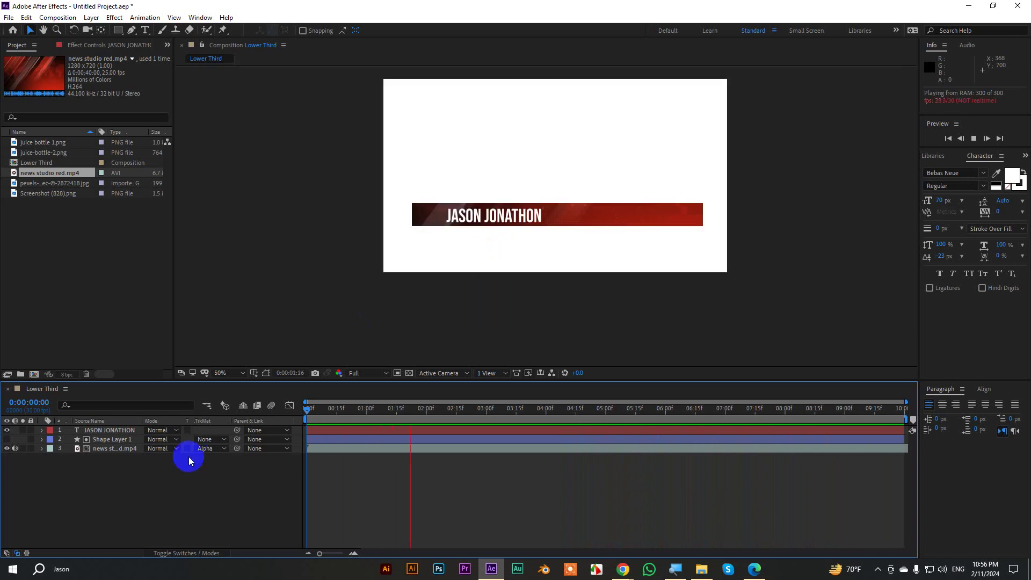
Delete all three layers from the composition and open the Screenshot (828).png reference image.
drag(128, 465, 106, 430)
key(Delete)
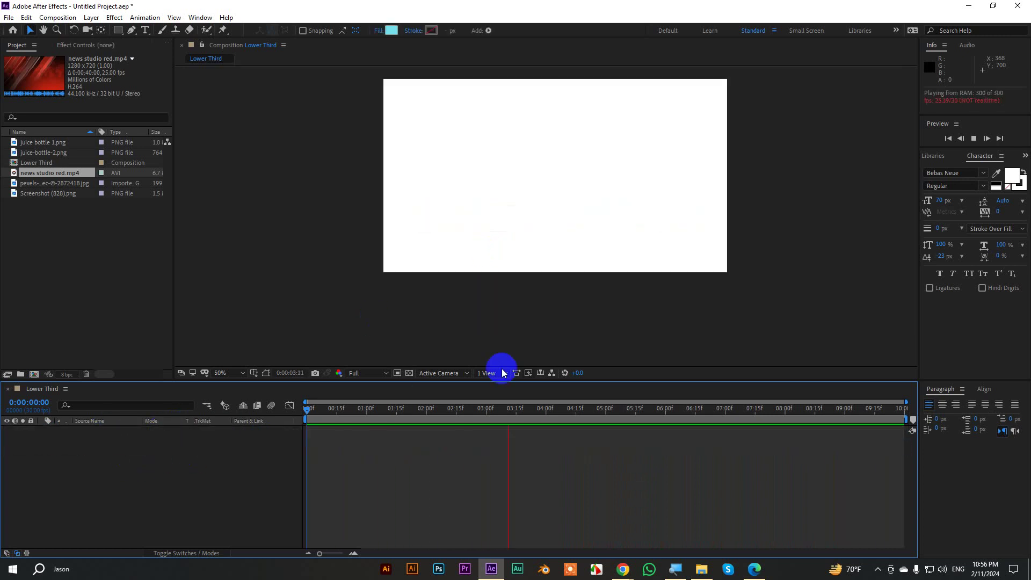
drag(548, 409, 211, 412)
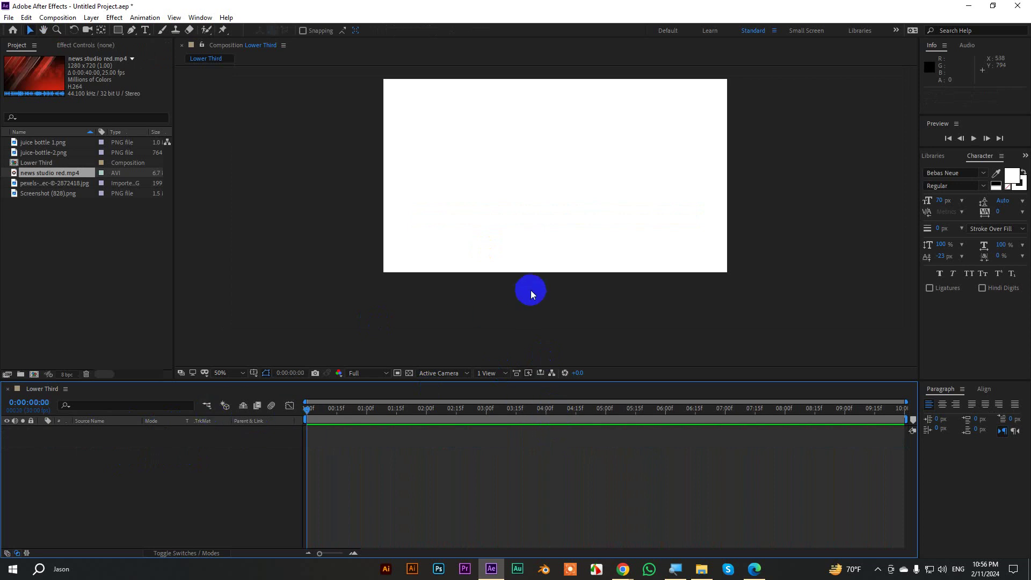
scroll(532, 293, up, 1)
key(alt+Tab)
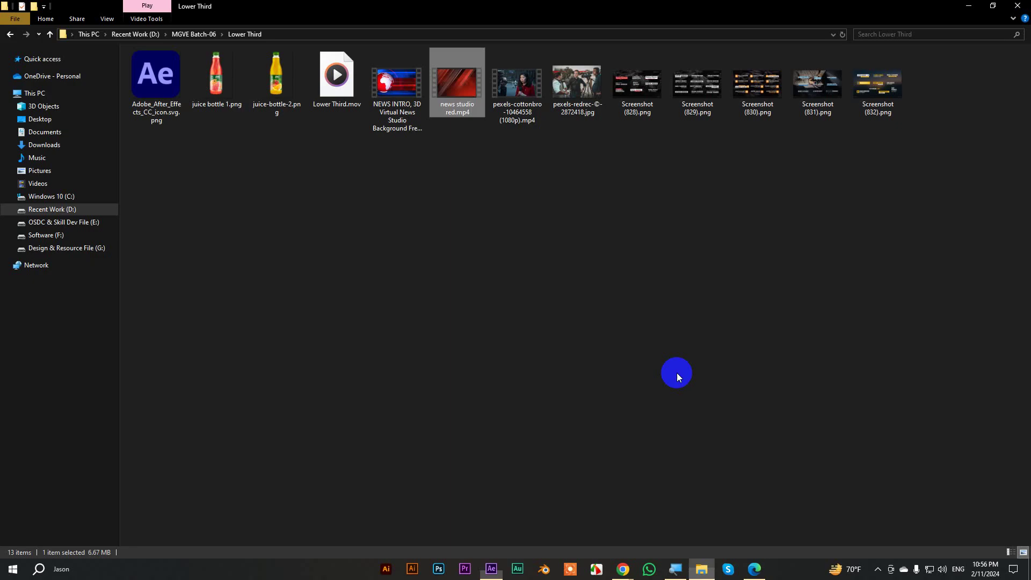
double_click(631, 96)
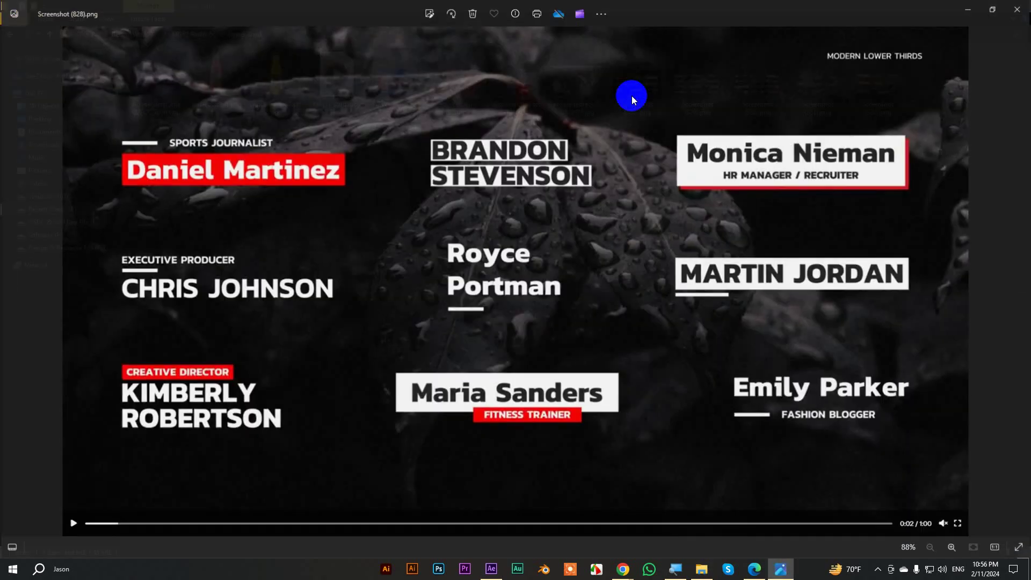
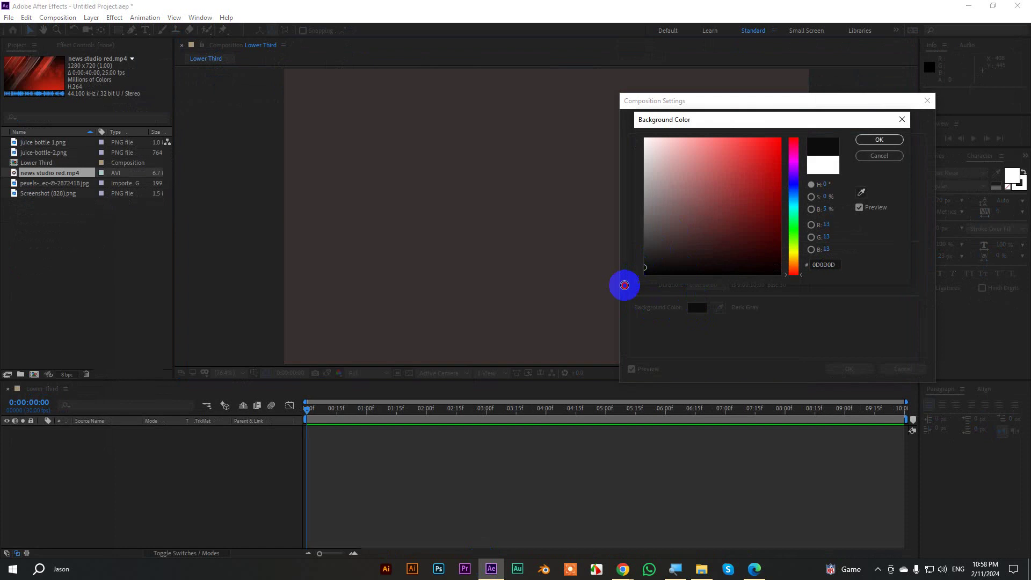
Make the composition background black and draw a cyan rectangle near the centre.
click(872, 141)
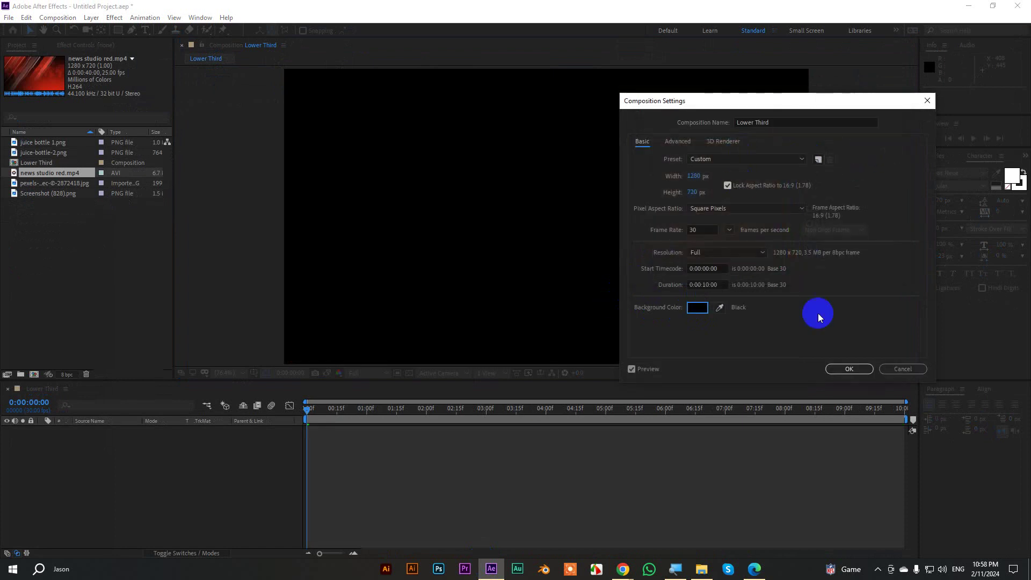
click(846, 369)
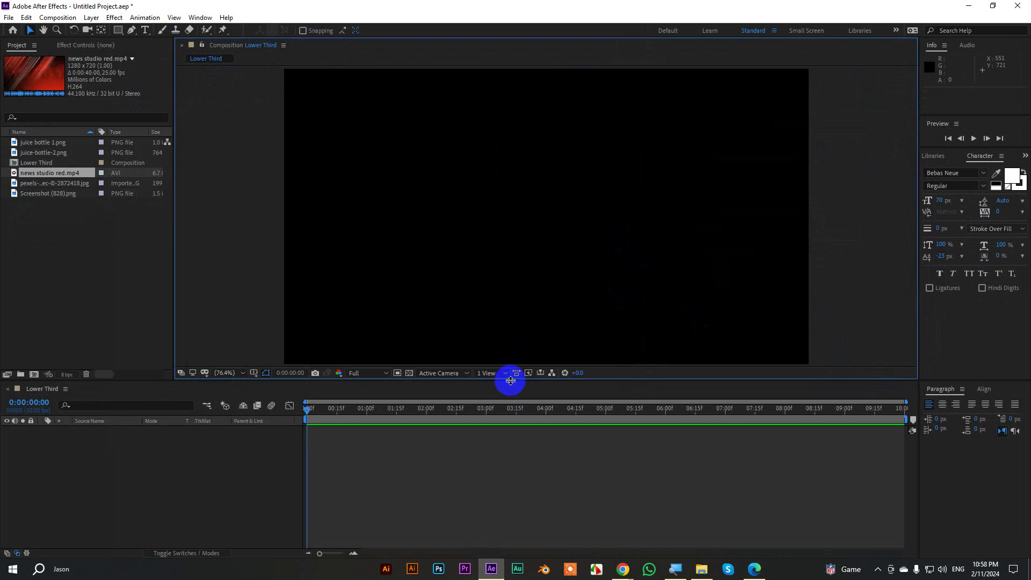
drag(509, 383, 510, 403)
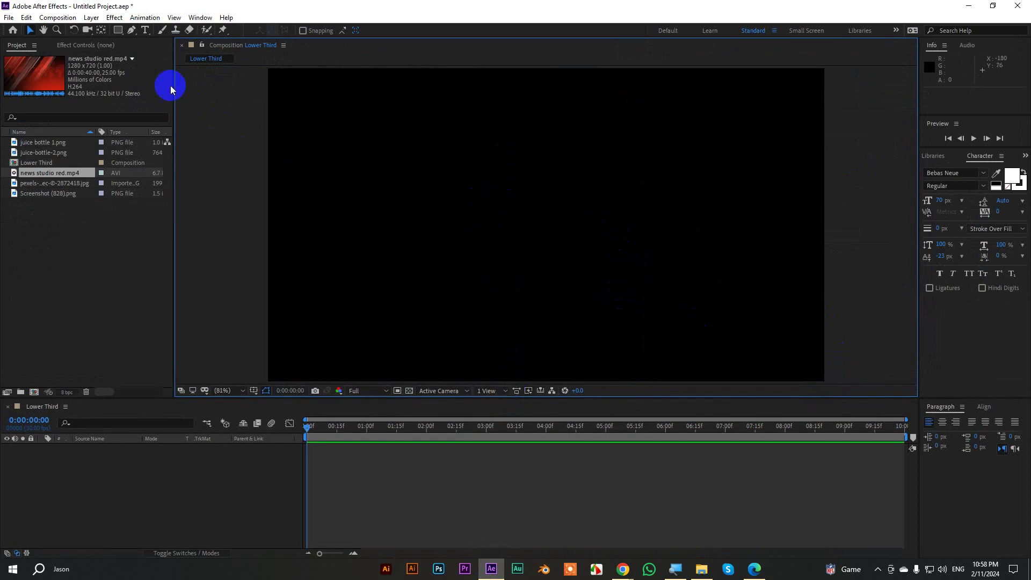
drag(118, 30, 146, 32)
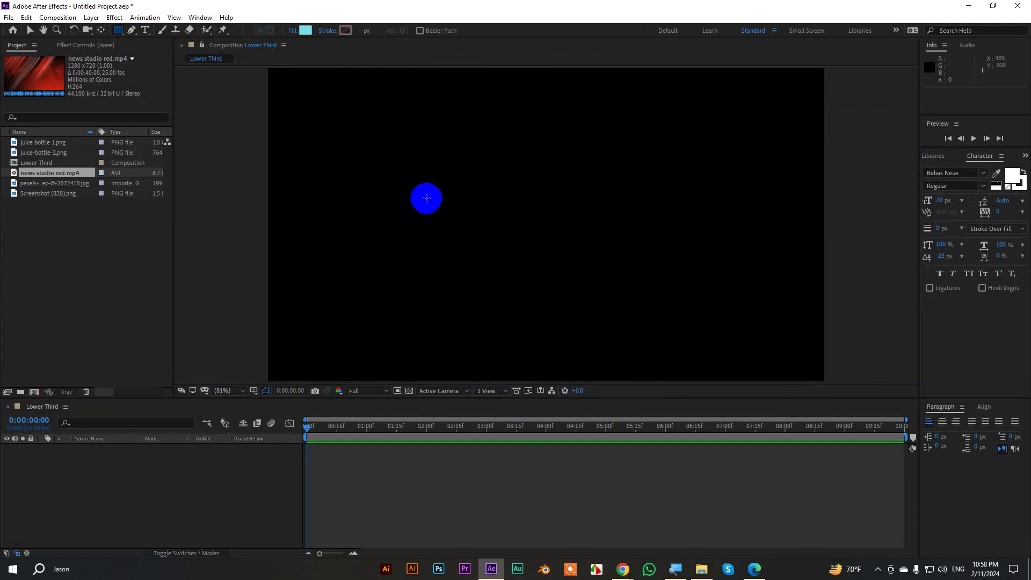
mouse_move(399, 197)
mouse_down()
mouse_move(573, 248)
mouse_move(679, 246)
mouse_move(643, 241)
mouse_up()
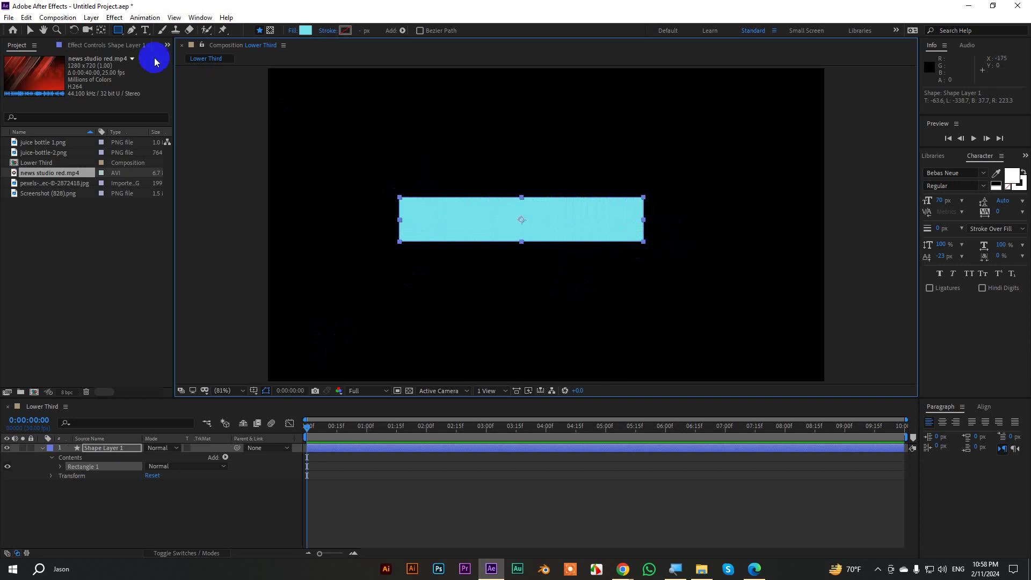
Rename the new shape layer to 'main shape'.
click(29, 32)
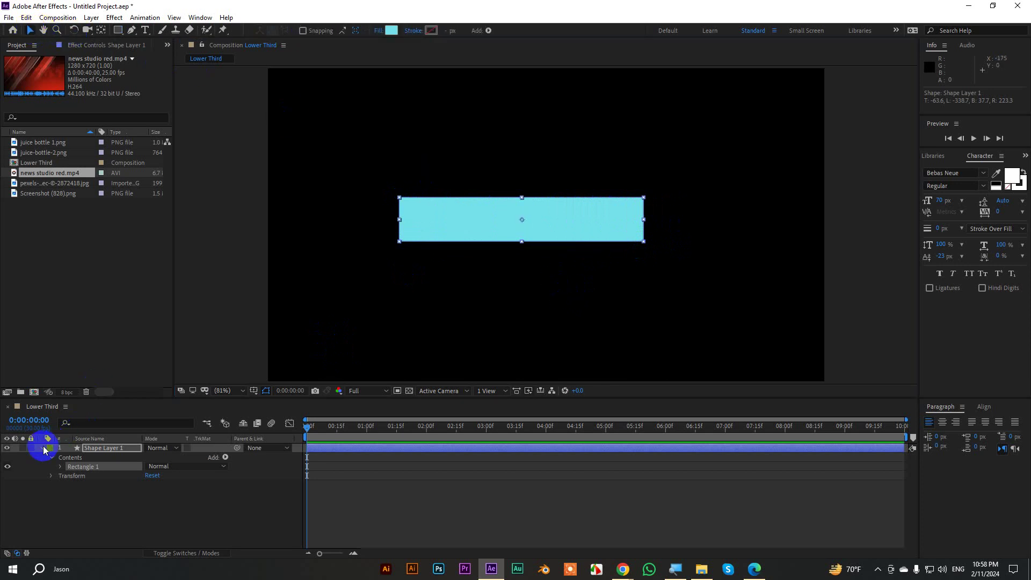
click(43, 448)
right_click(105, 453)
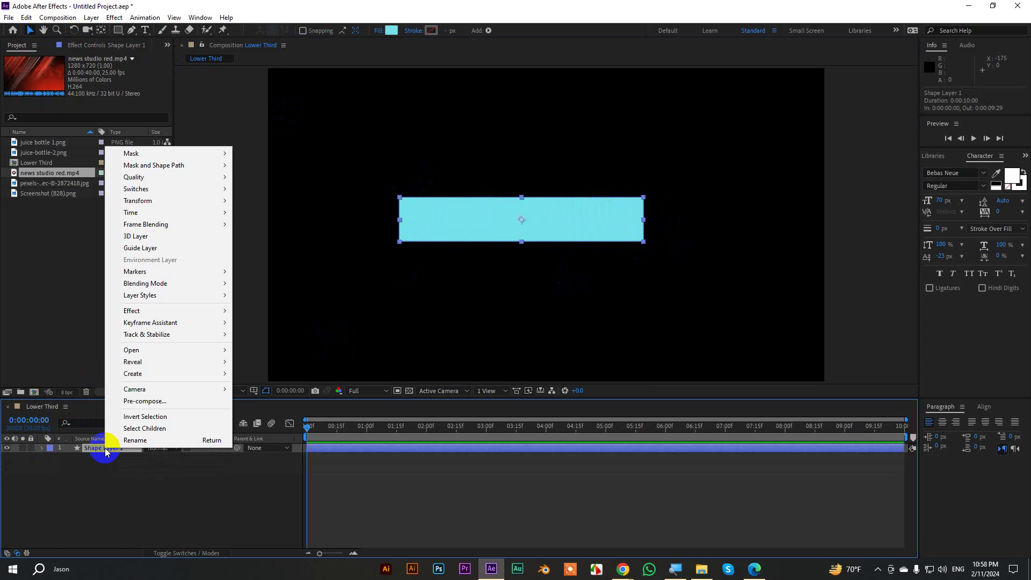
click(141, 439)
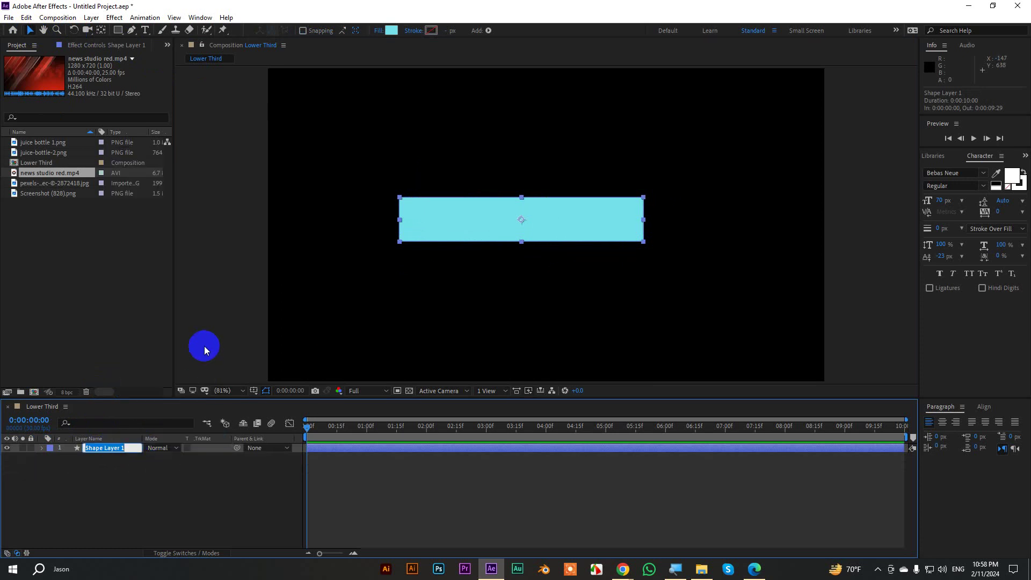
text(main shape)
click(135, 499)
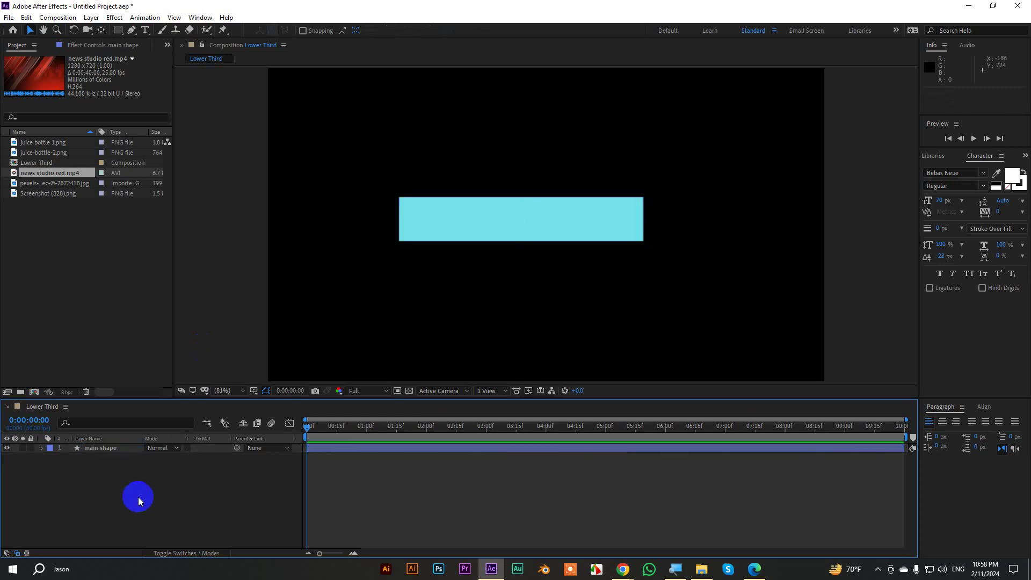
Centre the cyan bar horizontally and vertically in the composition.
click(107, 448)
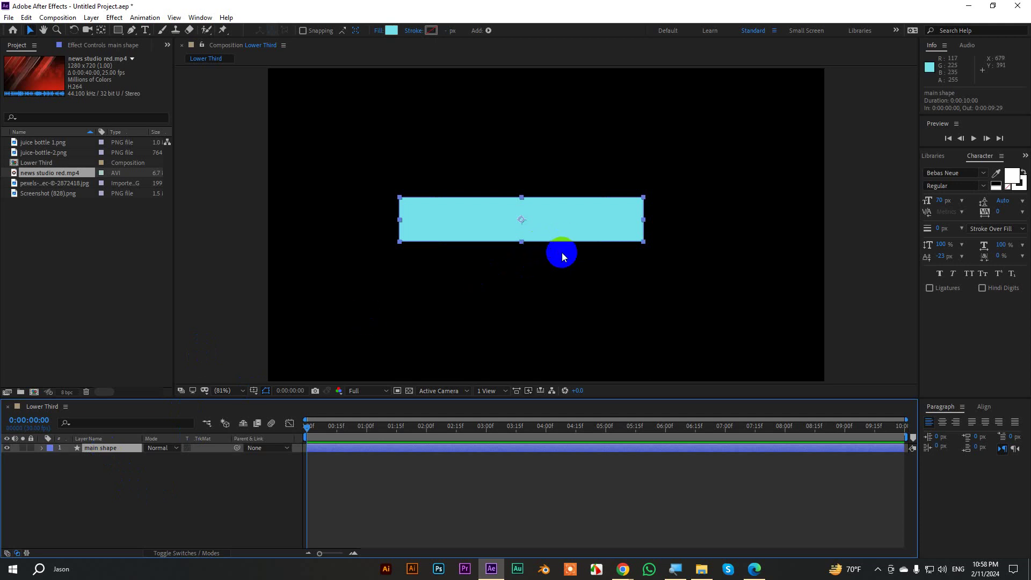
drag(565, 229, 579, 238)
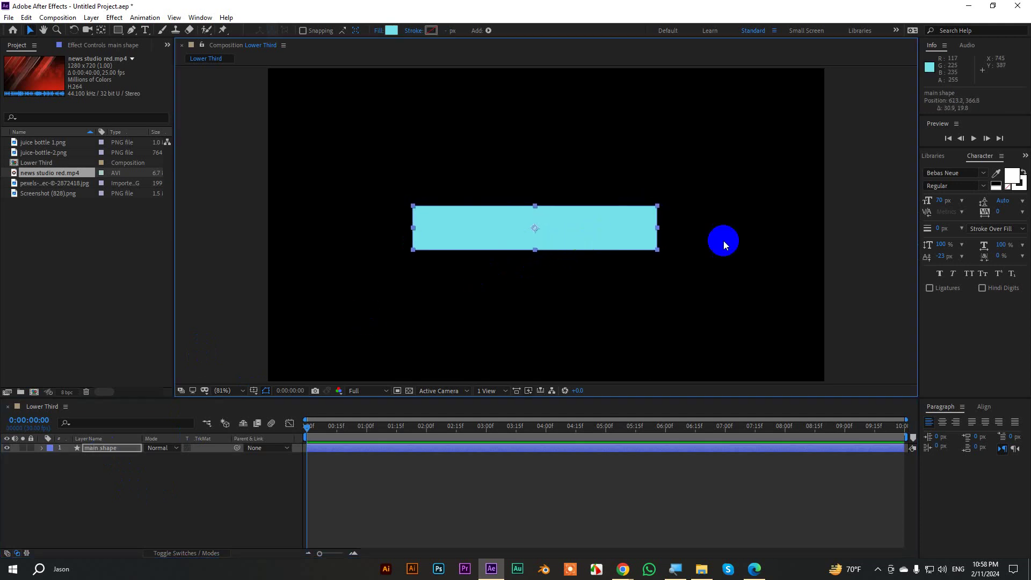
click(984, 408)
click(949, 433)
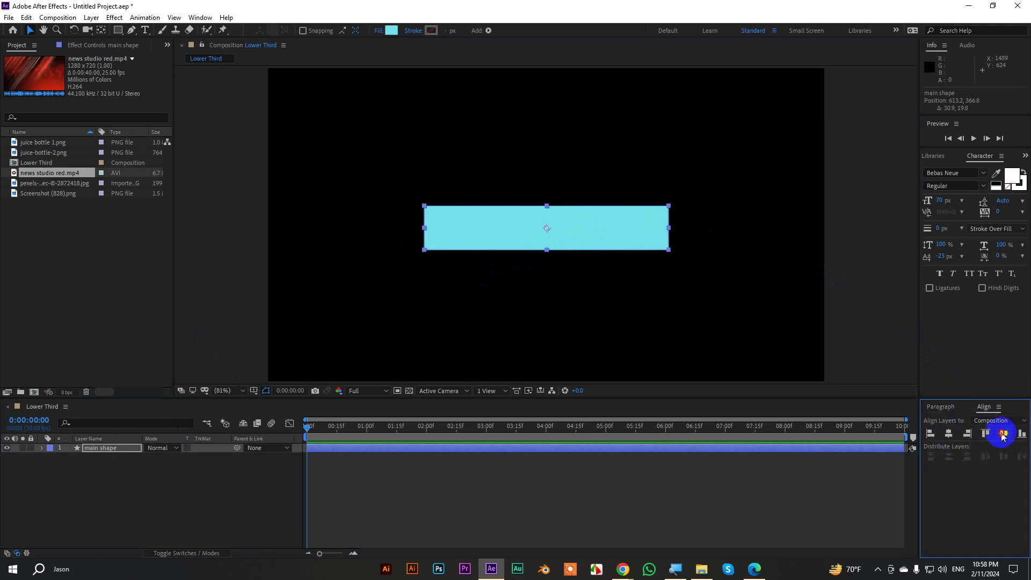
click(1003, 433)
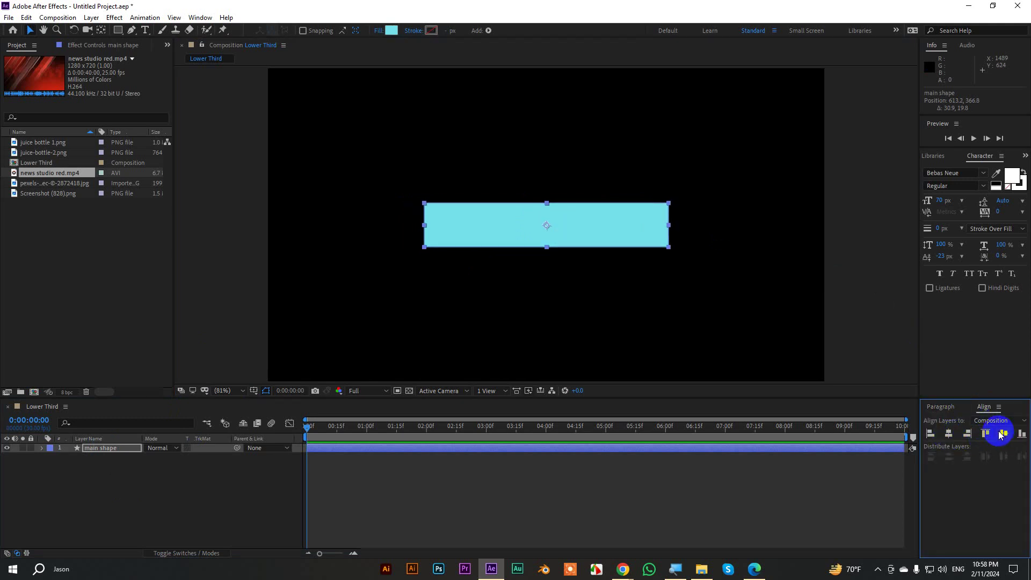
click(835, 208)
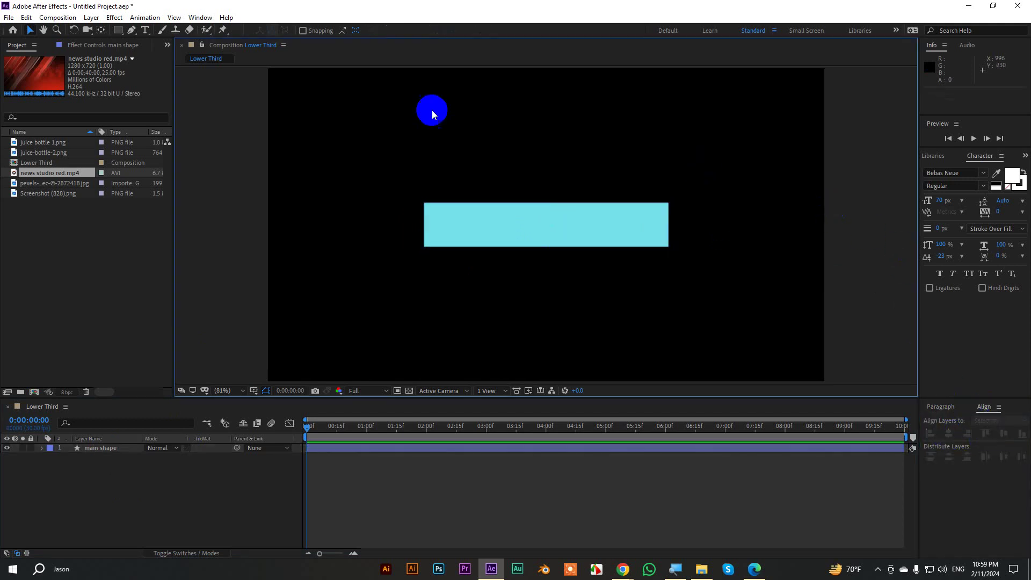
Type the person's full name as a new text layer and drag it onto the cyan bar.
click(144, 31)
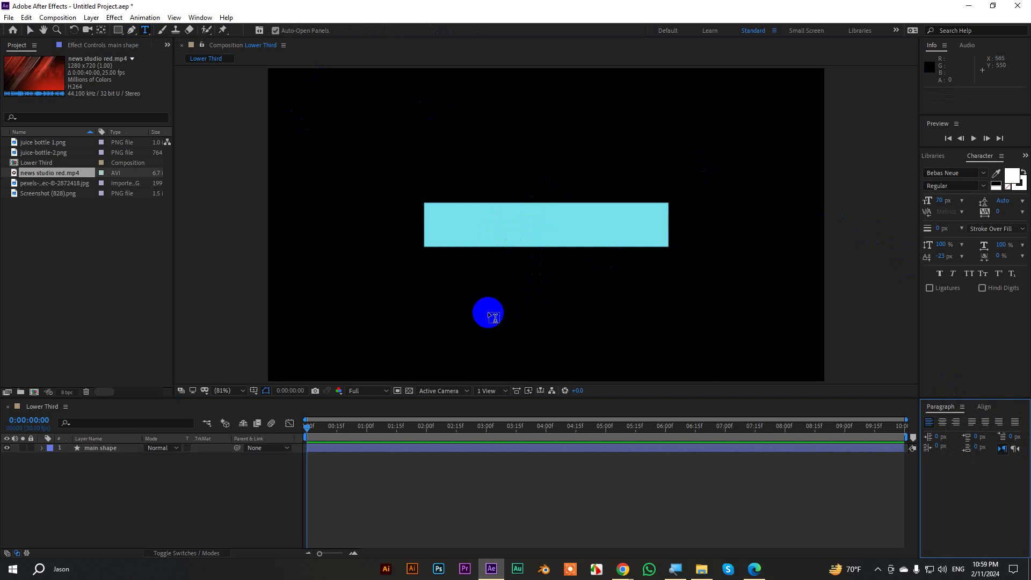
click(451, 301)
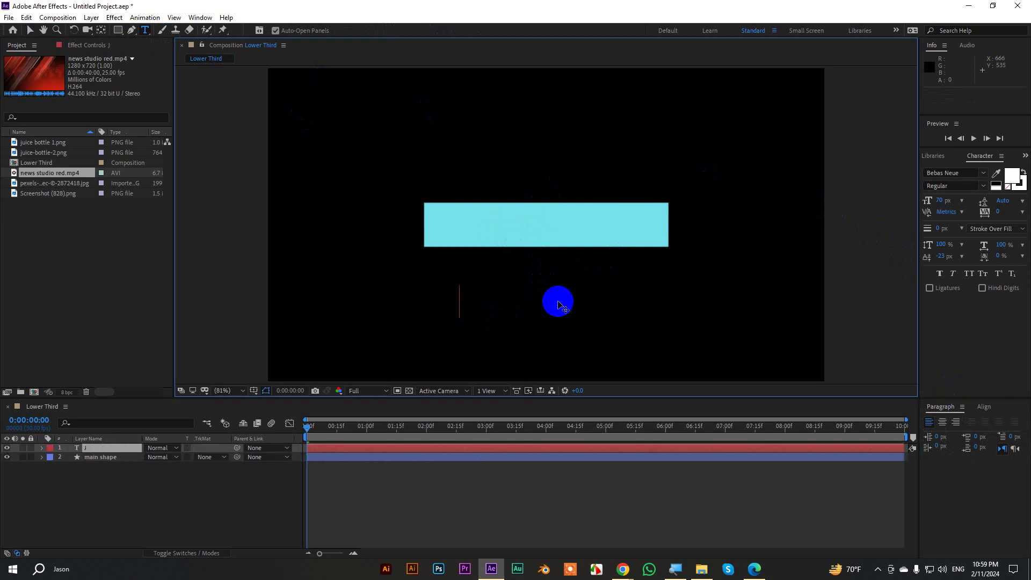
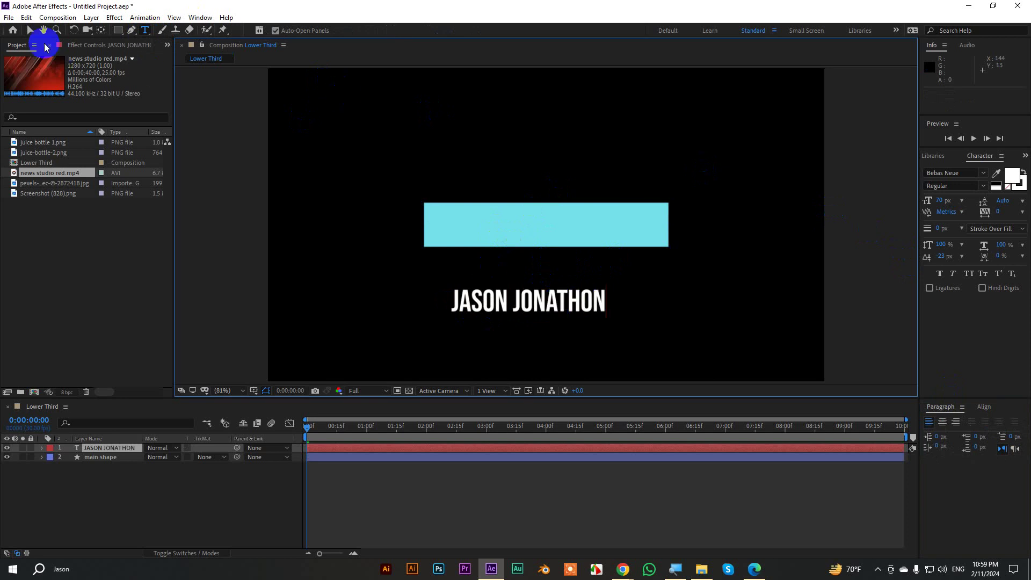
click(30, 30)
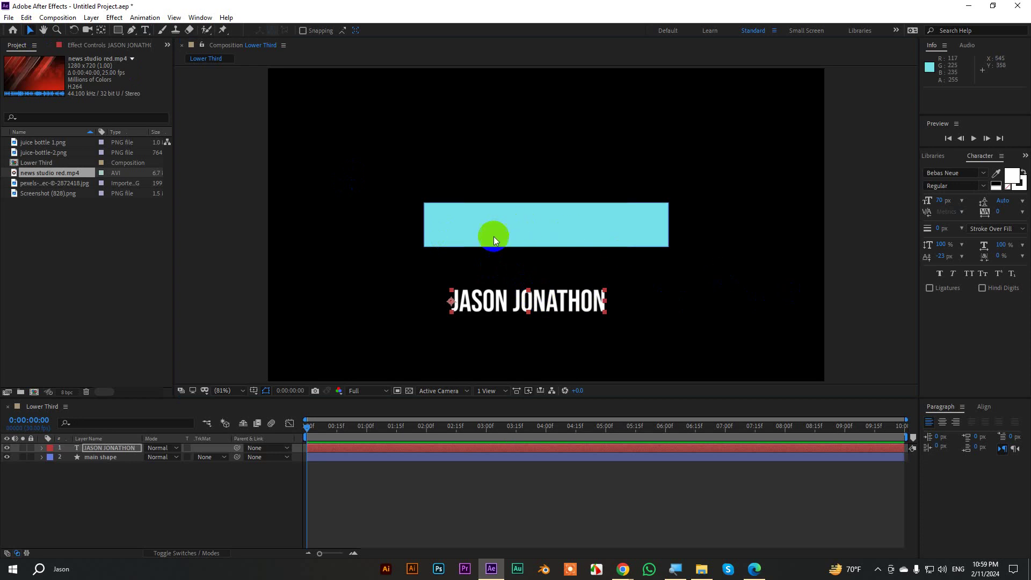
drag(513, 287, 502, 228)
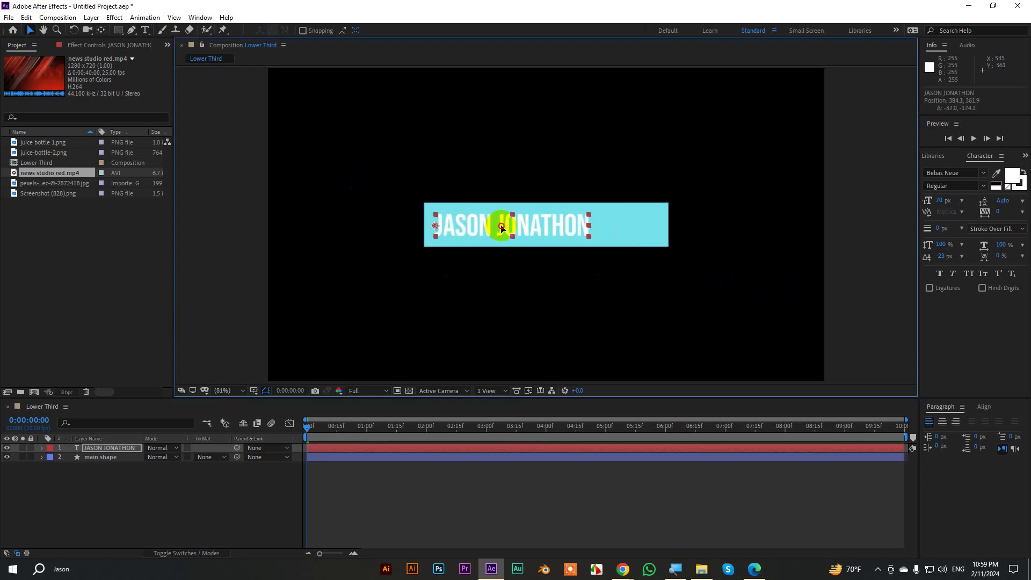
Change the name text colour to near-black.
click(1011, 176)
drag(713, 134, 776, 134)
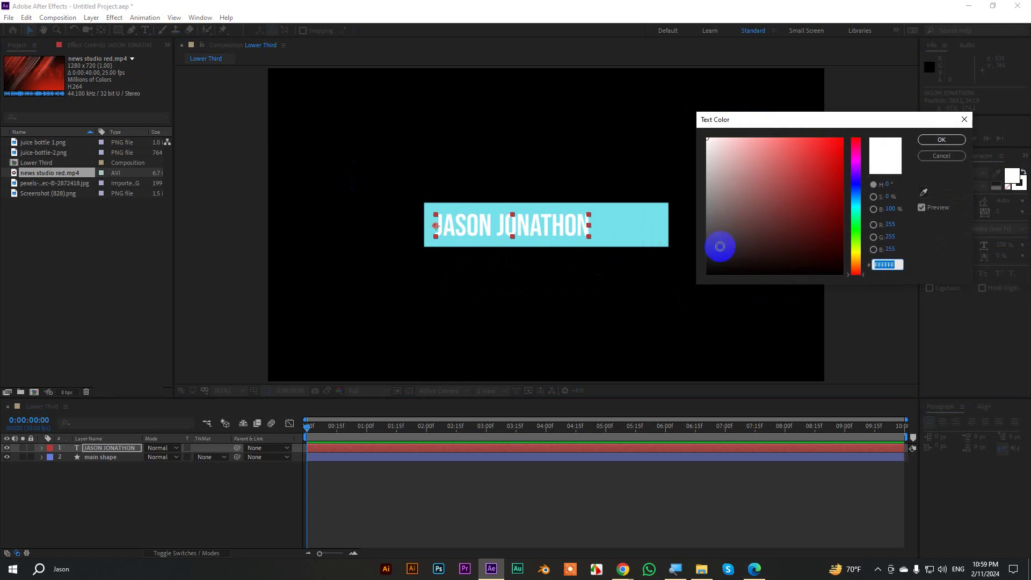
click(712, 263)
drag(711, 262, 709, 263)
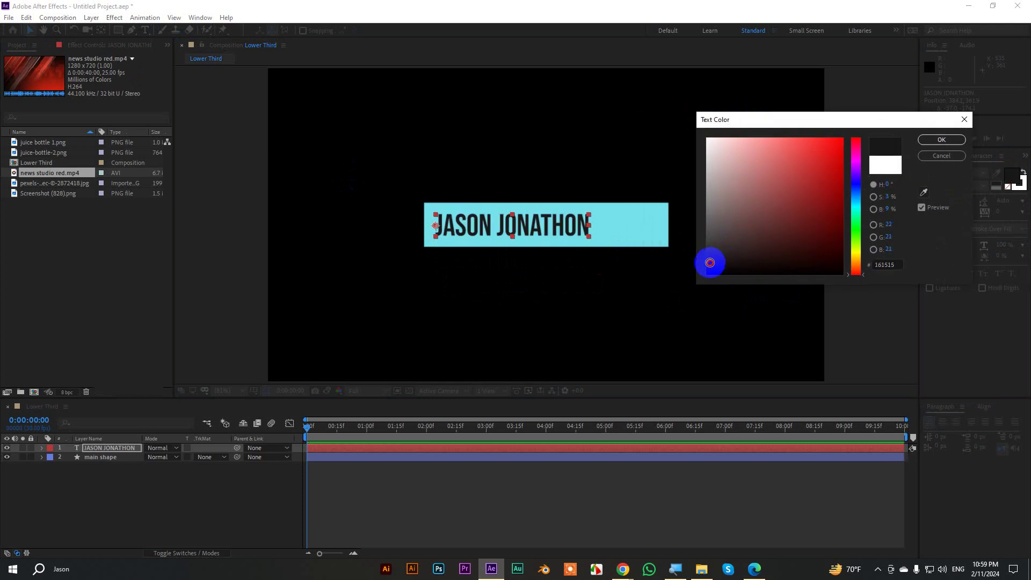
click(932, 139)
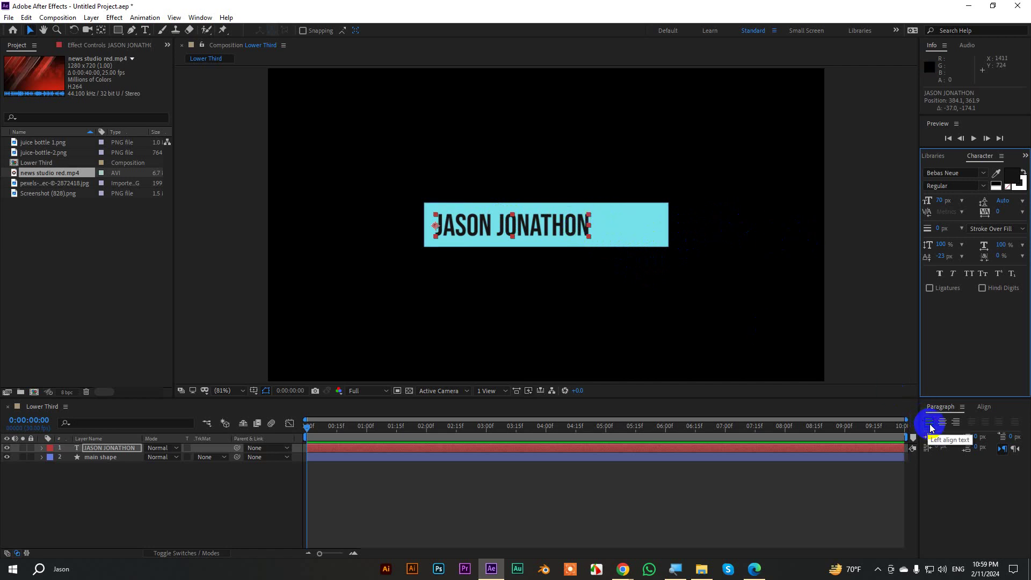
Append a surname to the name text, then delete it again.
double_click(588, 226)
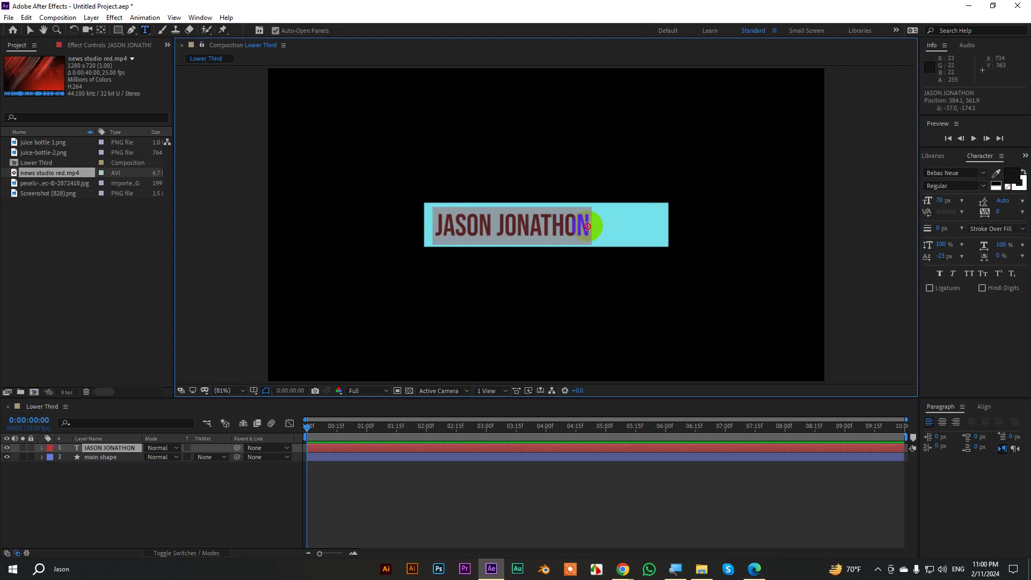
click(651, 228)
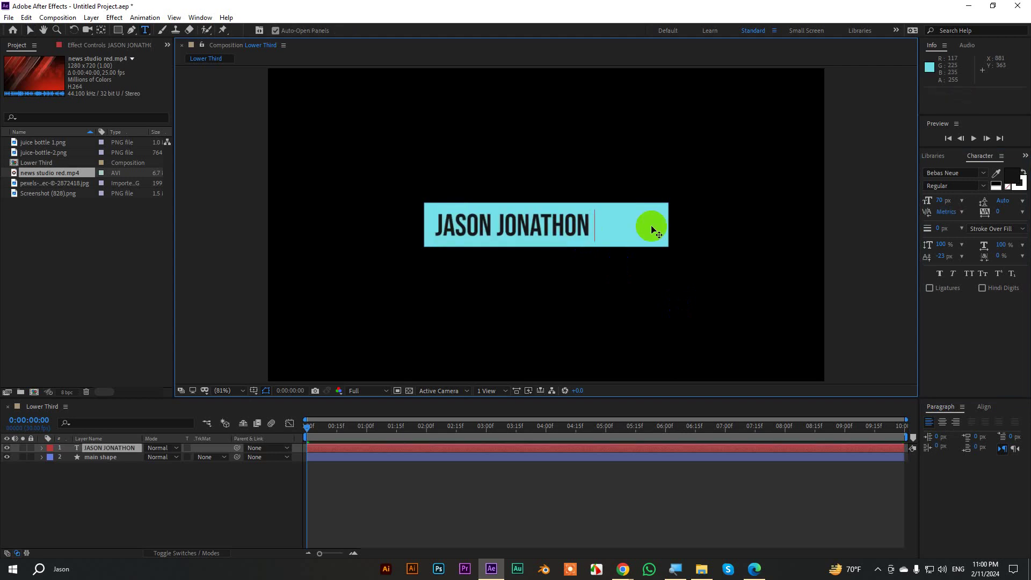
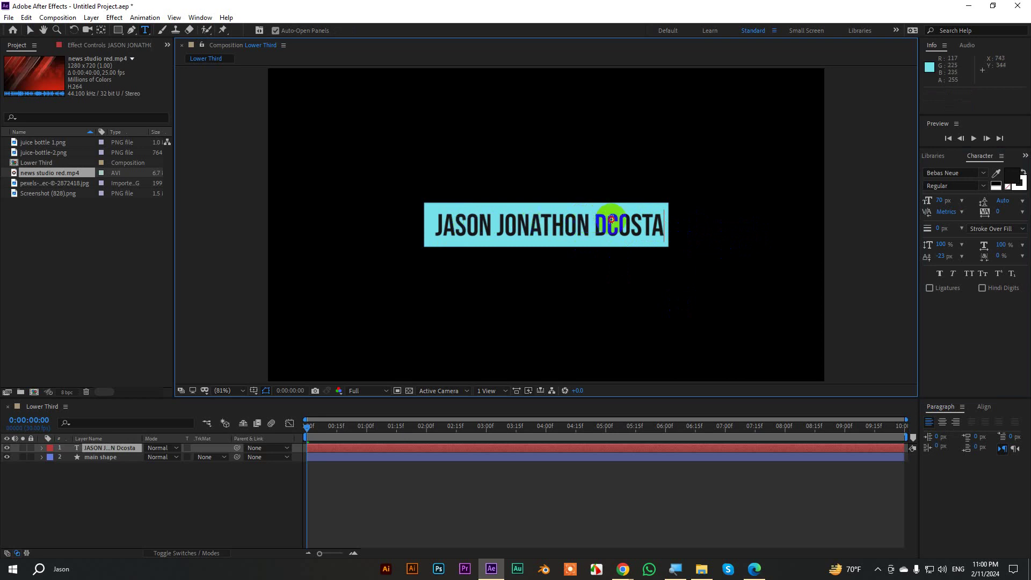
double_click(612, 220)
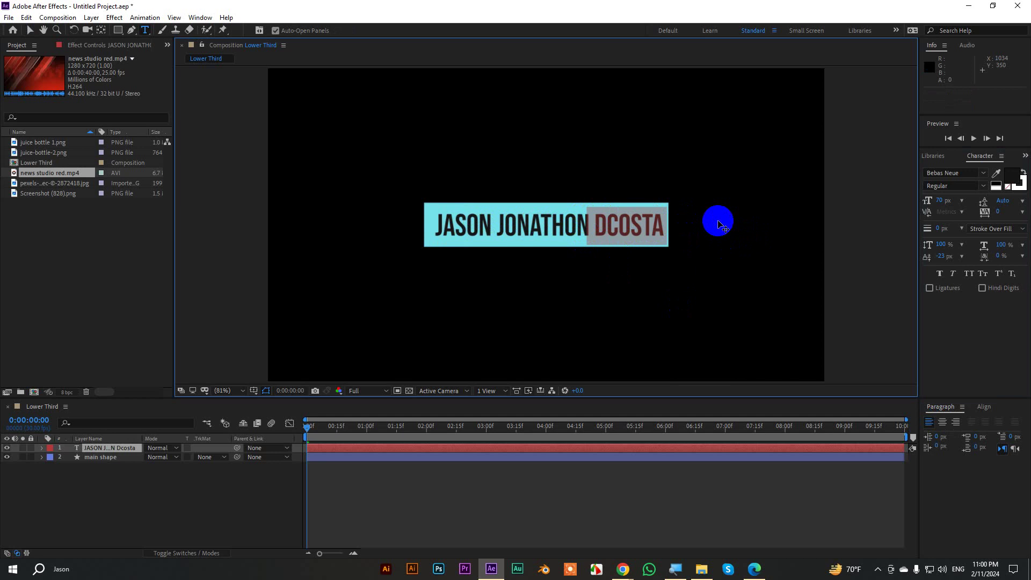
key(BackSpace)
click(30, 30)
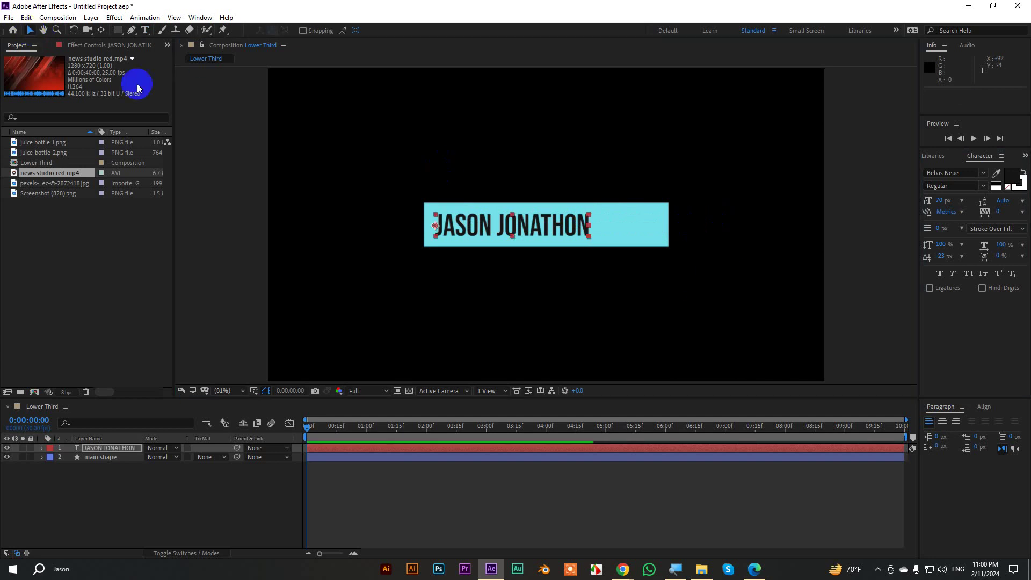
click(534, 244)
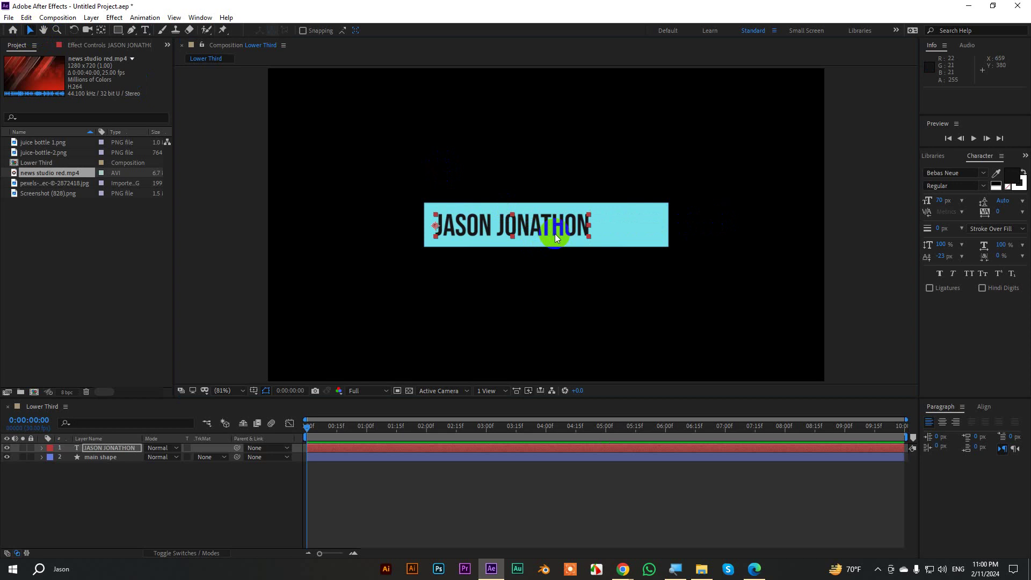
Set the name text to Nexa Bold at 53 px and centre its anchor point.
click(947, 173)
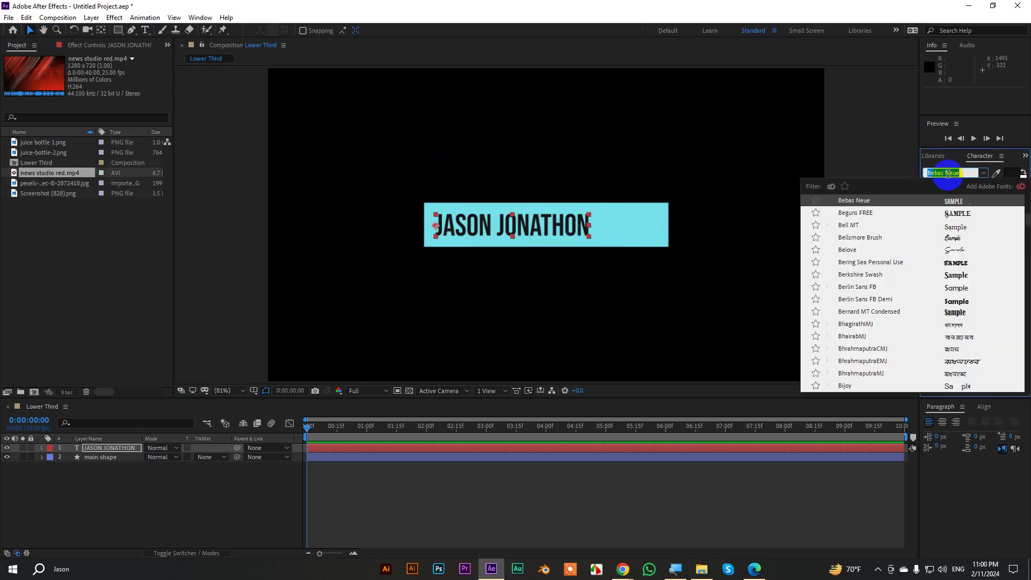
text(nexa)
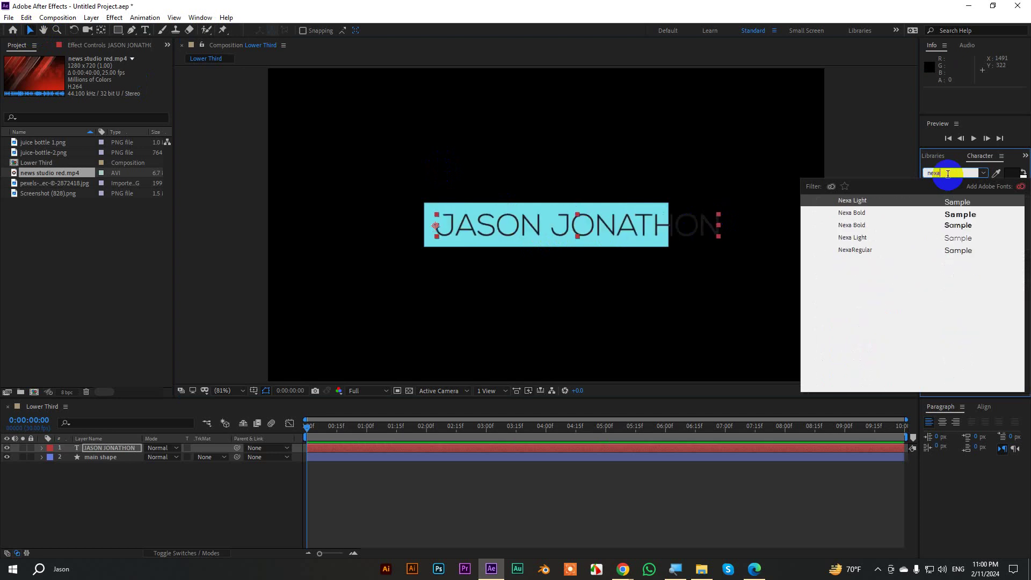
click(858, 225)
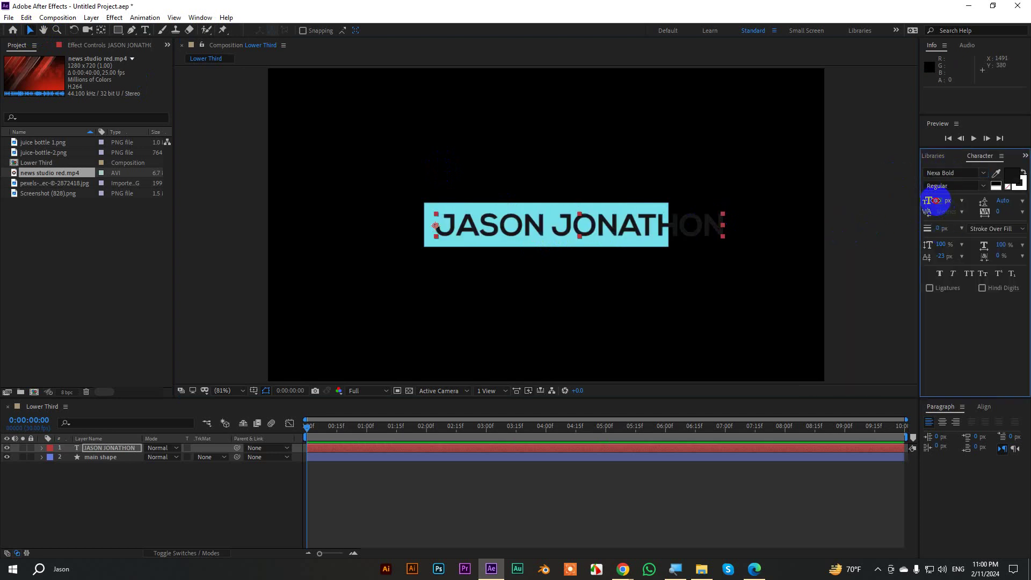
drag(937, 201, 928, 200)
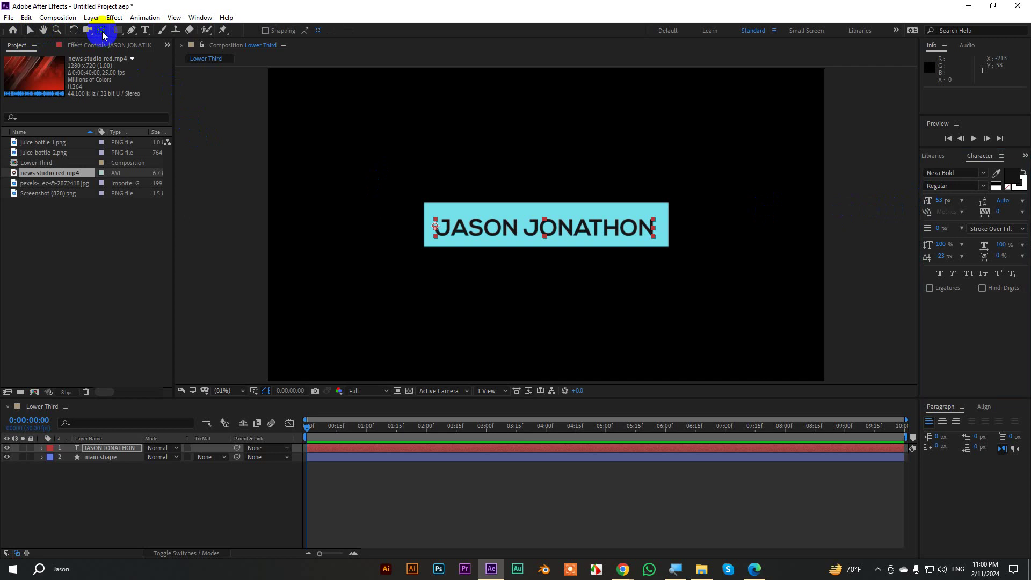
key(ctrl+alt+Home)
click(30, 30)
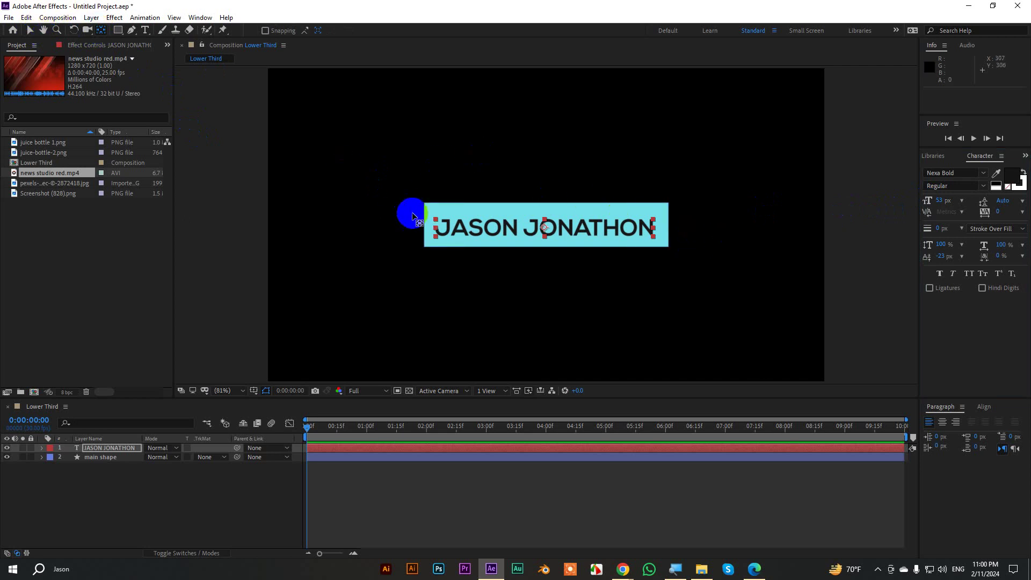
click(420, 220)
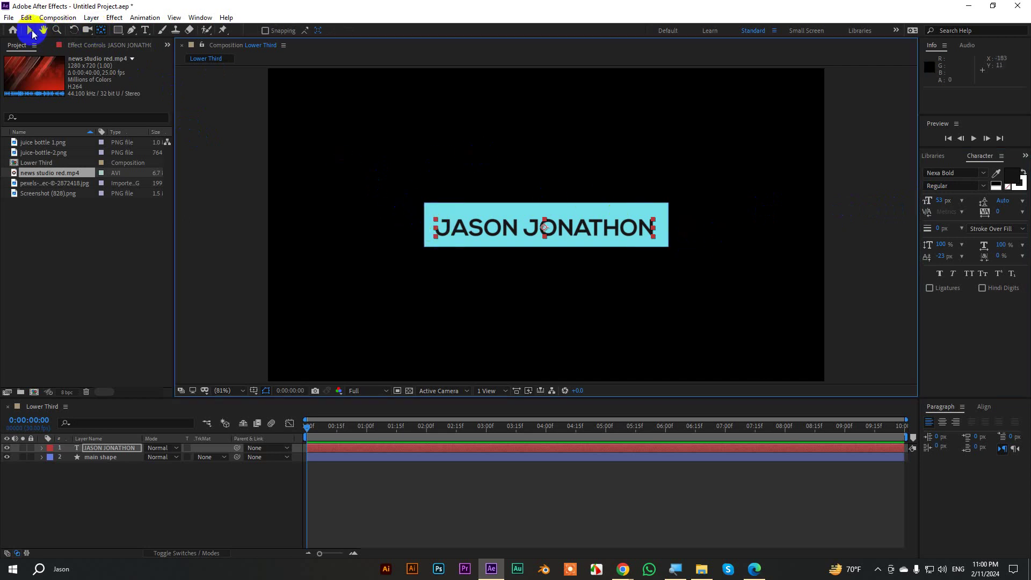
click(29, 31)
click(841, 191)
click(498, 224)
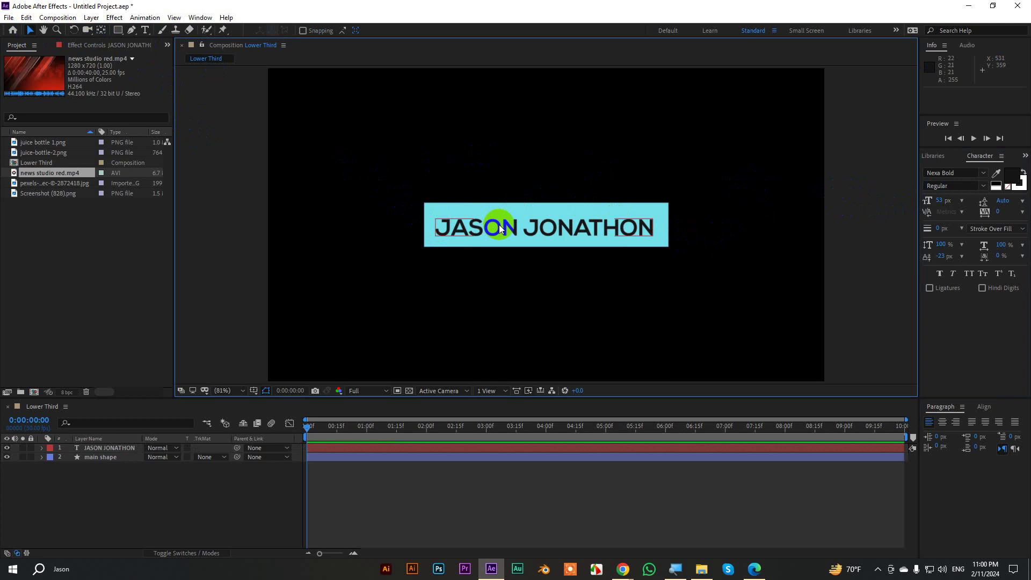
Shorten the cyan bar vertically and re-centre it in the composition.
key(/)
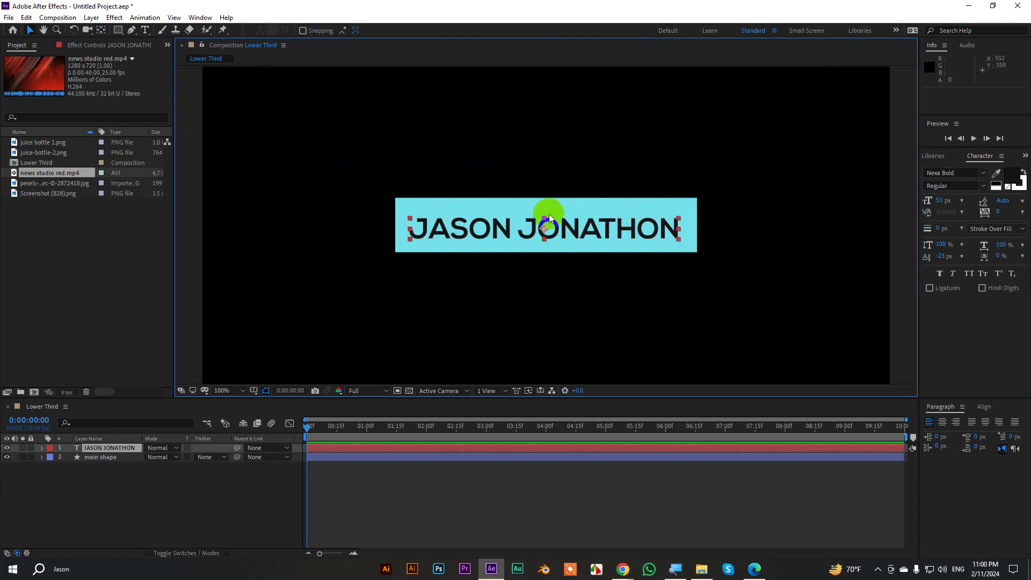
click(550, 204)
drag(546, 198, 572, 209)
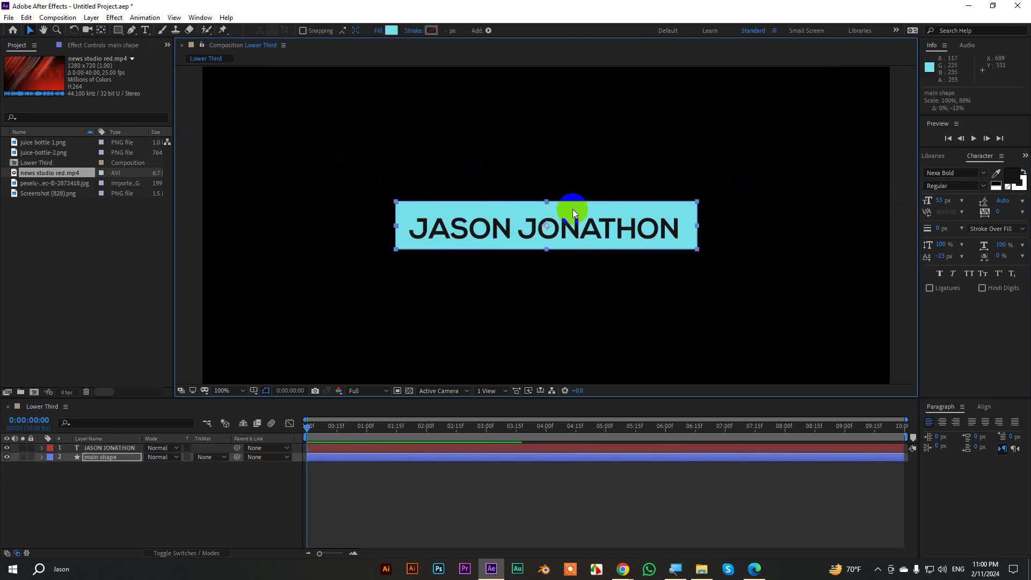
click(983, 407)
click(947, 433)
click(1003, 434)
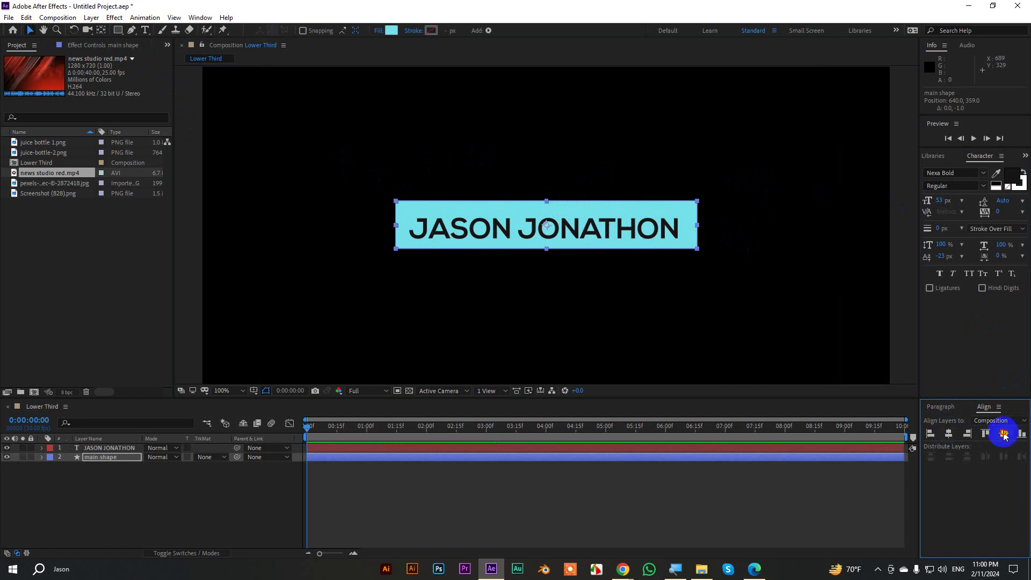
click(665, 235)
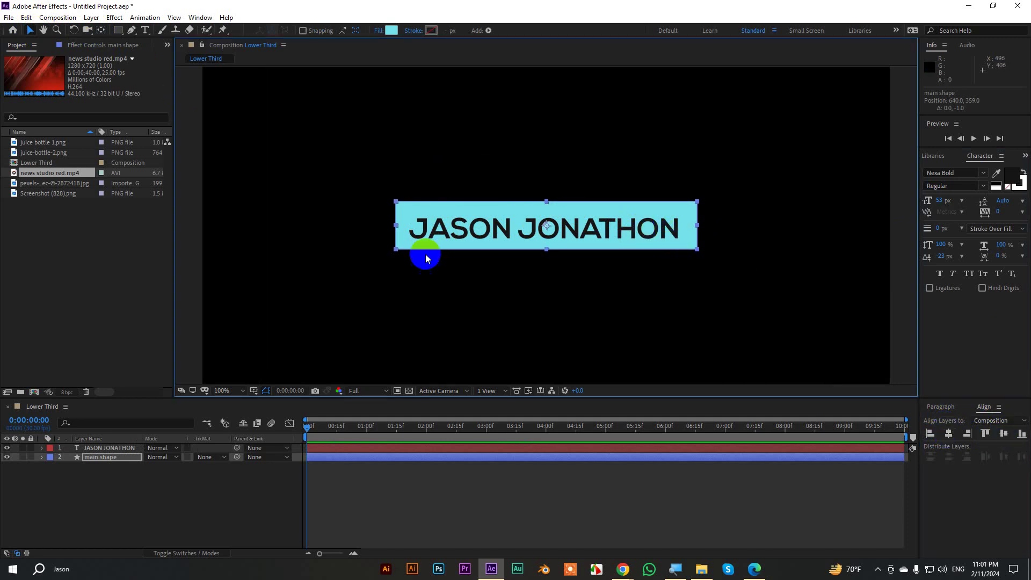
Centre the name text horizontally and vertically, then open the project folder.
click(100, 448)
click(948, 434)
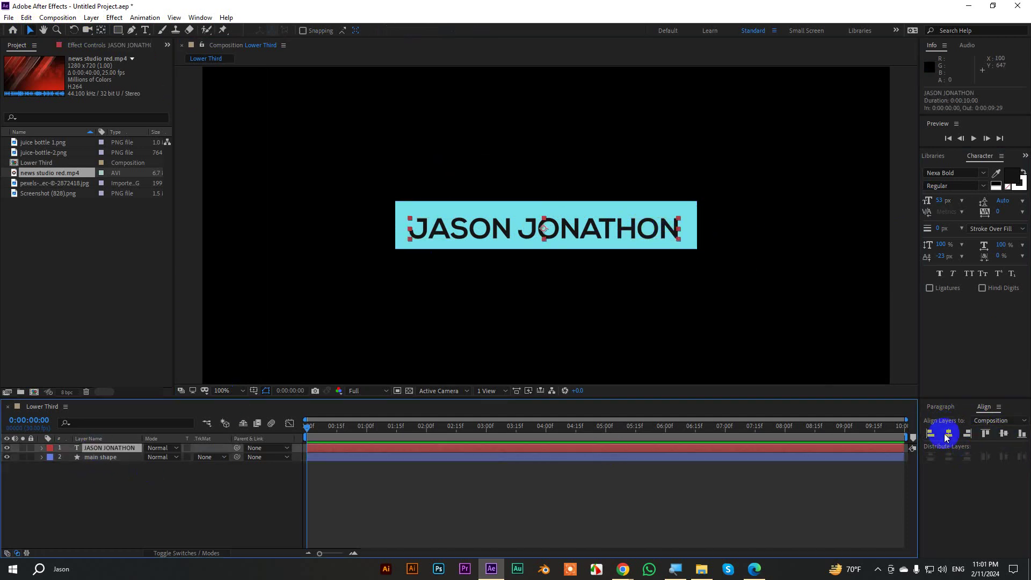
click(1003, 434)
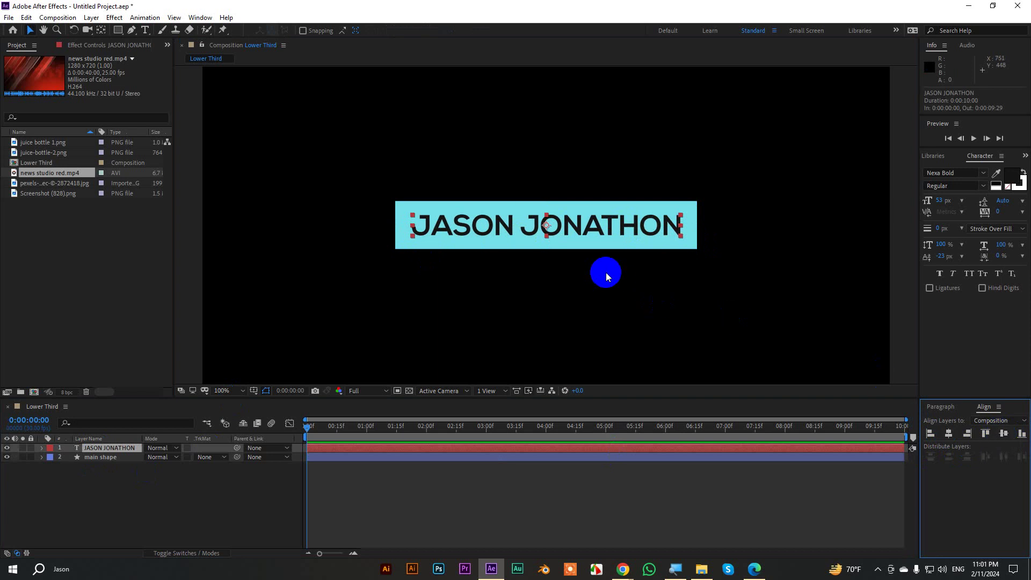
key(comma)
key(comma)
click(797, 236)
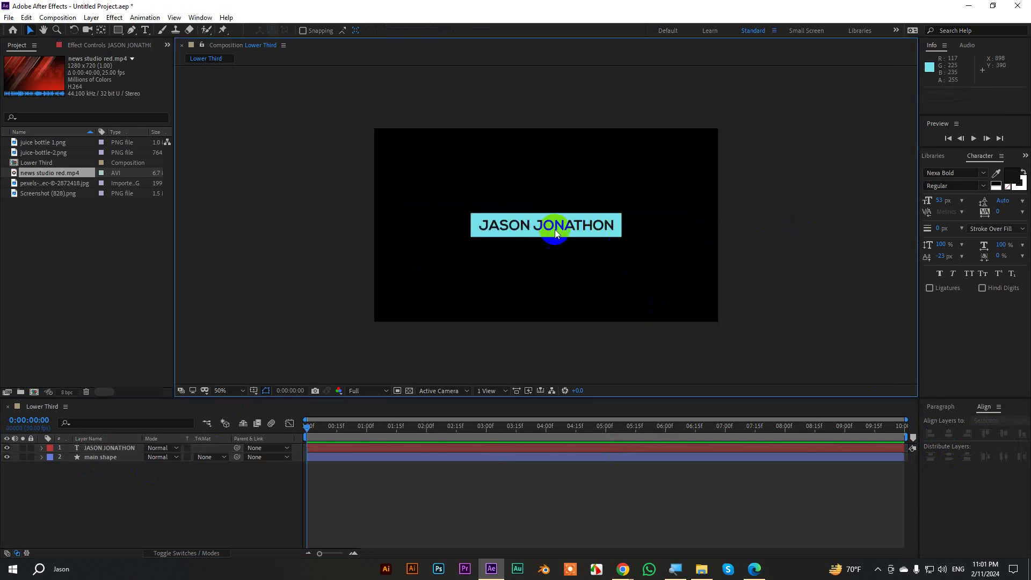
scroll(549, 226, up, 1)
key(period)
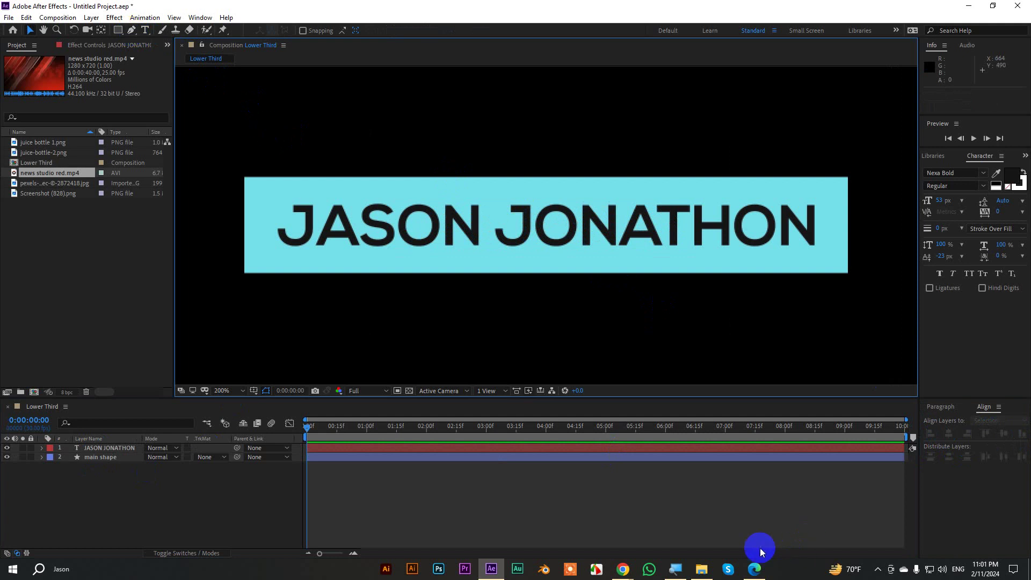
click(702, 568)
View the Screenshot (828).png reference in Photos, then return to After Effects.
double_click(638, 95)
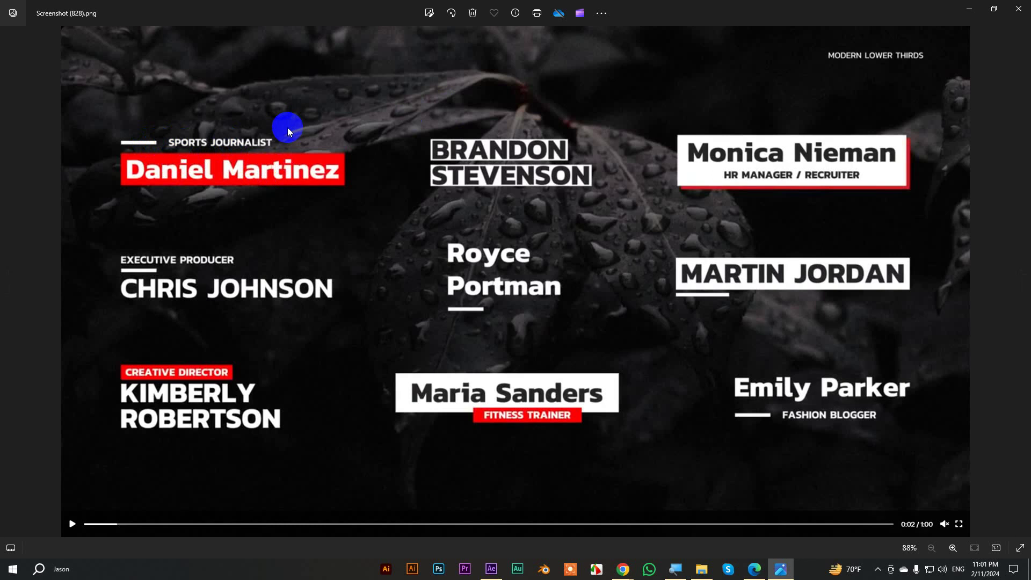
click(969, 9)
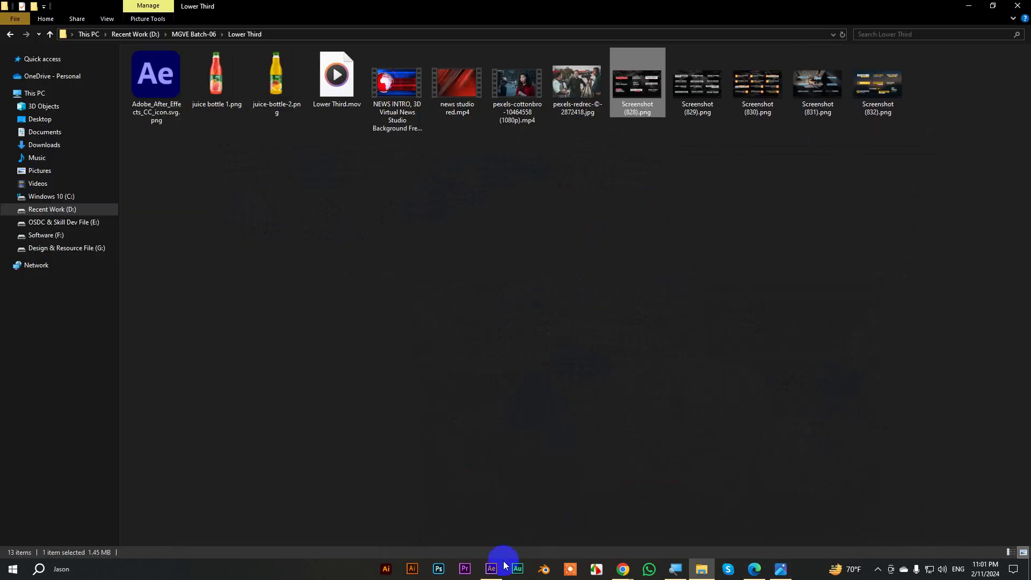
click(491, 568)
click(132, 33)
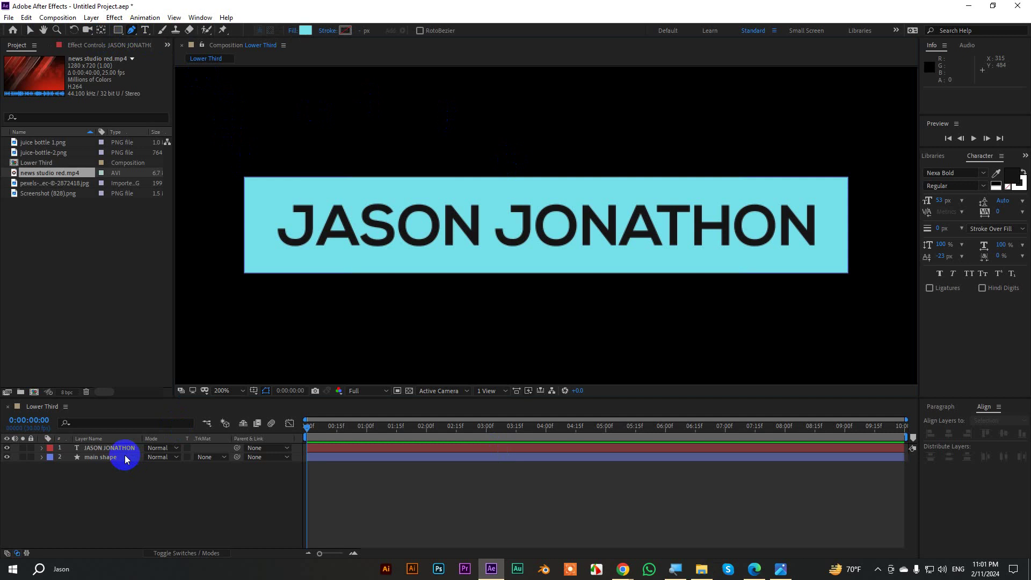
Draw a straight line above the bar's left end with no fill and a 10 px cyan 75E1EB stroke.
click(244, 152)
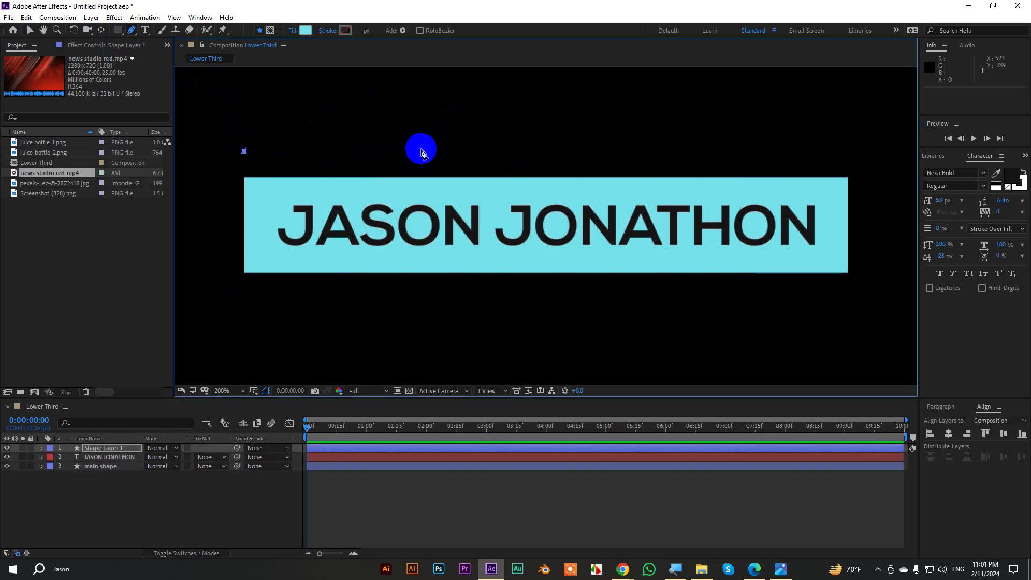
click(395, 151)
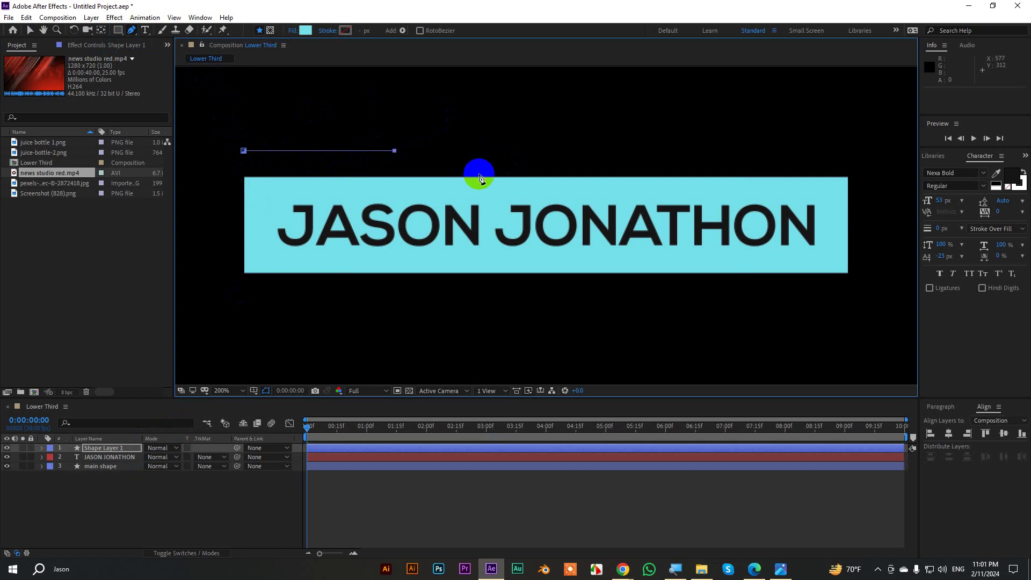
click(292, 31)
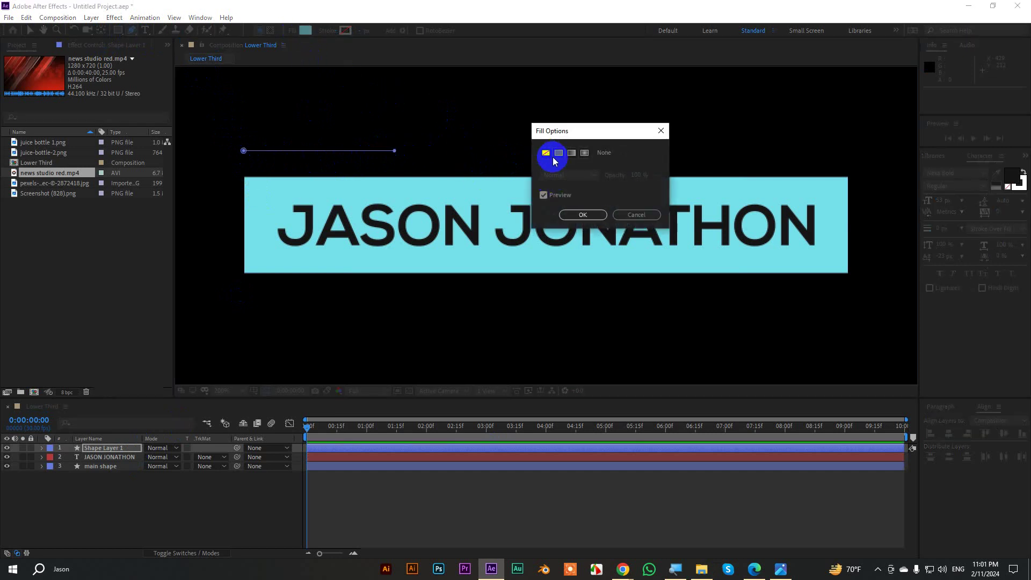
click(582, 214)
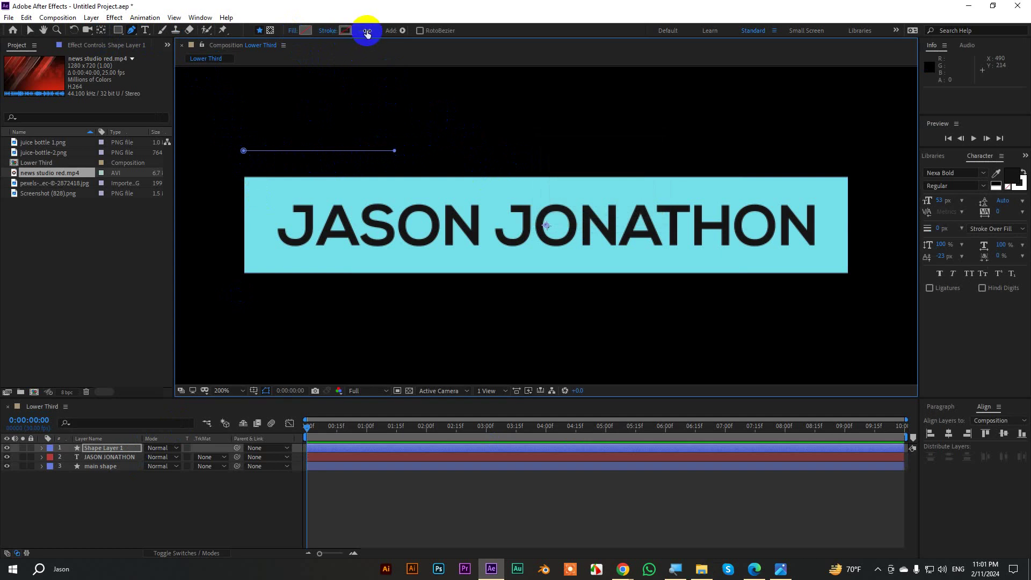
drag(364, 31, 362, 30)
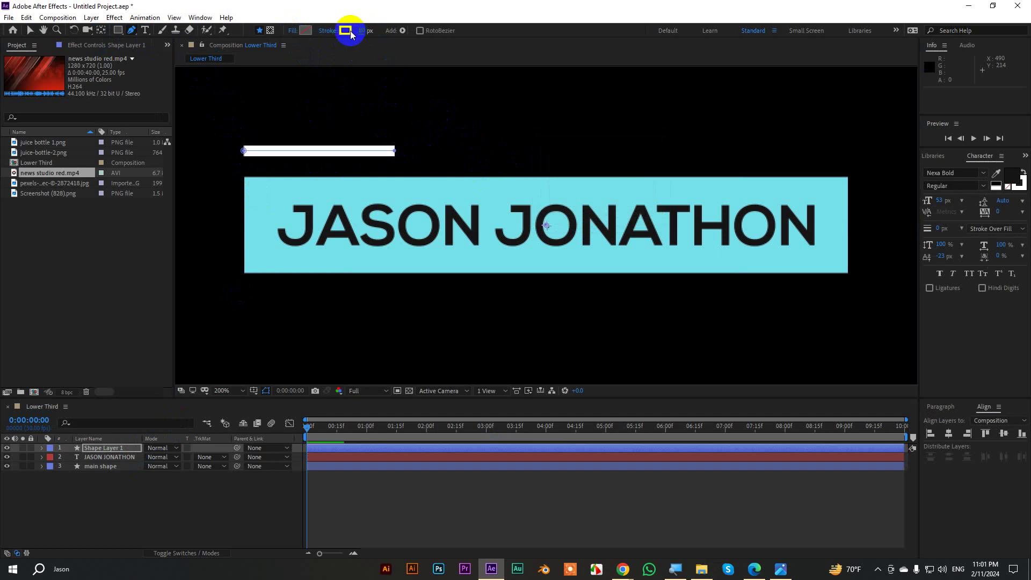
click(346, 31)
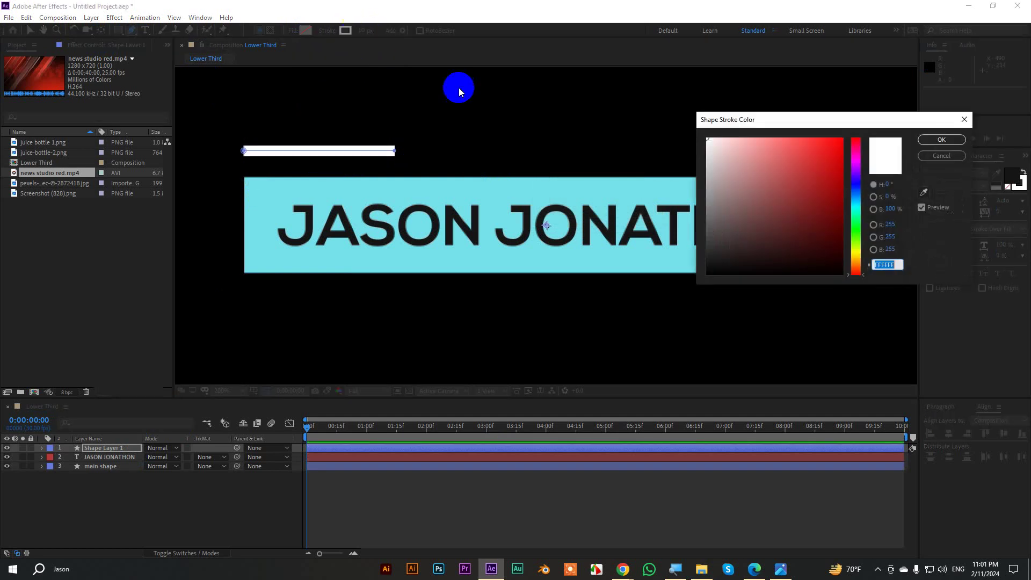
click(922, 193)
click(630, 193)
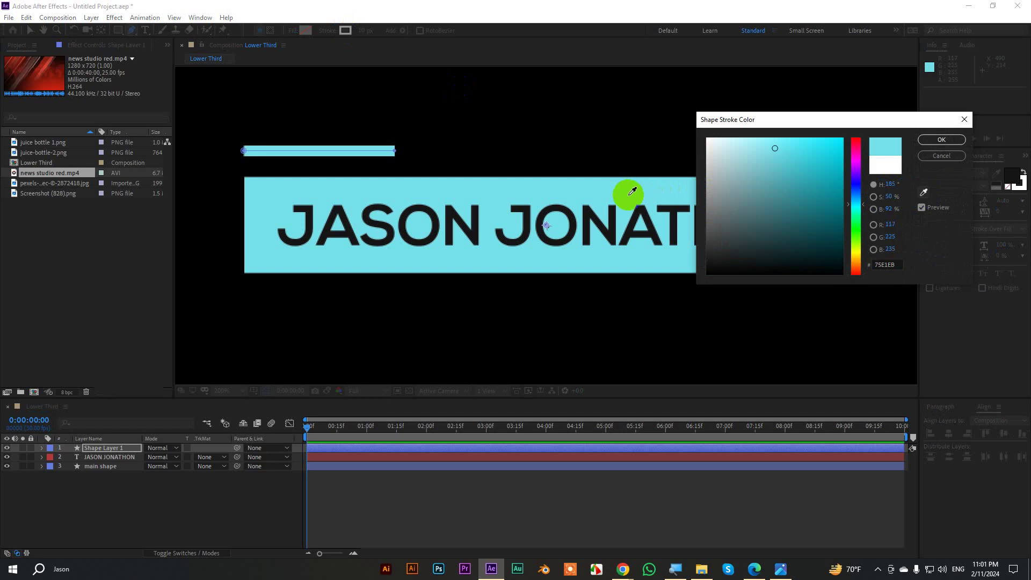
click(937, 142)
Nudge the accent line one pixel right so it sits just above the name bar.
scroll(575, 142, down, 2)
click(430, 207)
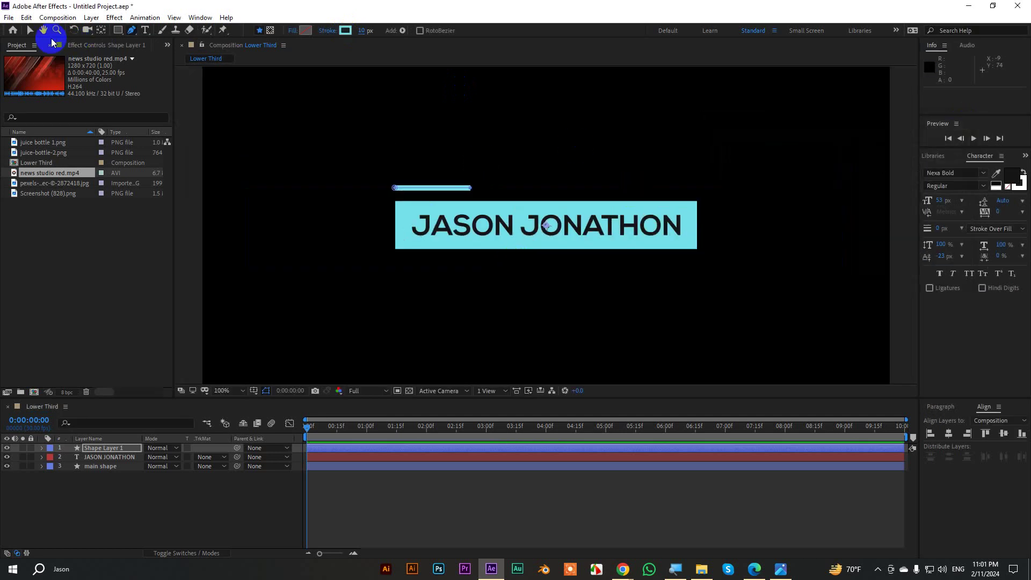
click(29, 30)
click(508, 249)
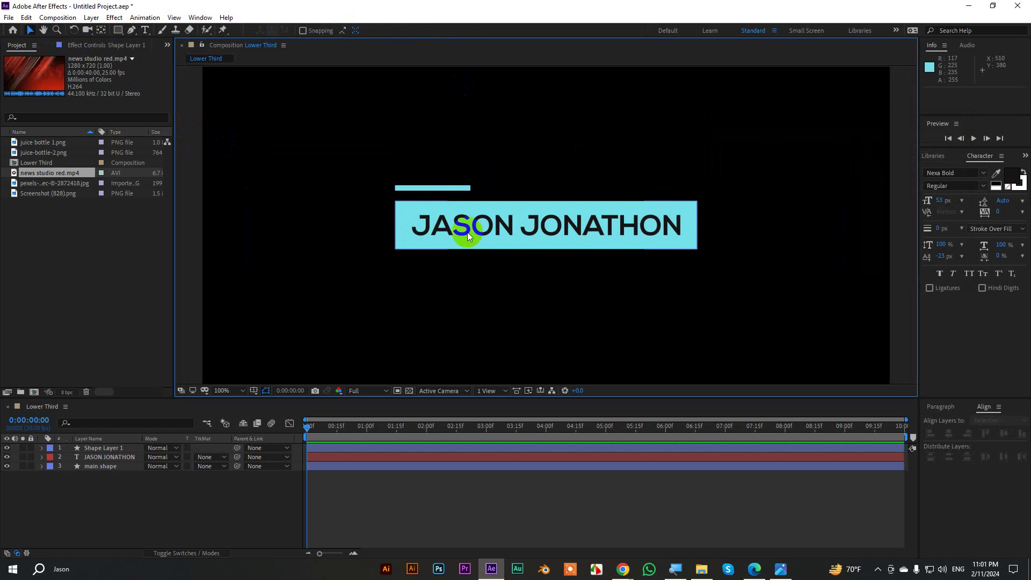
scroll(481, 286, down, 1)
scroll(472, 219, up, 2)
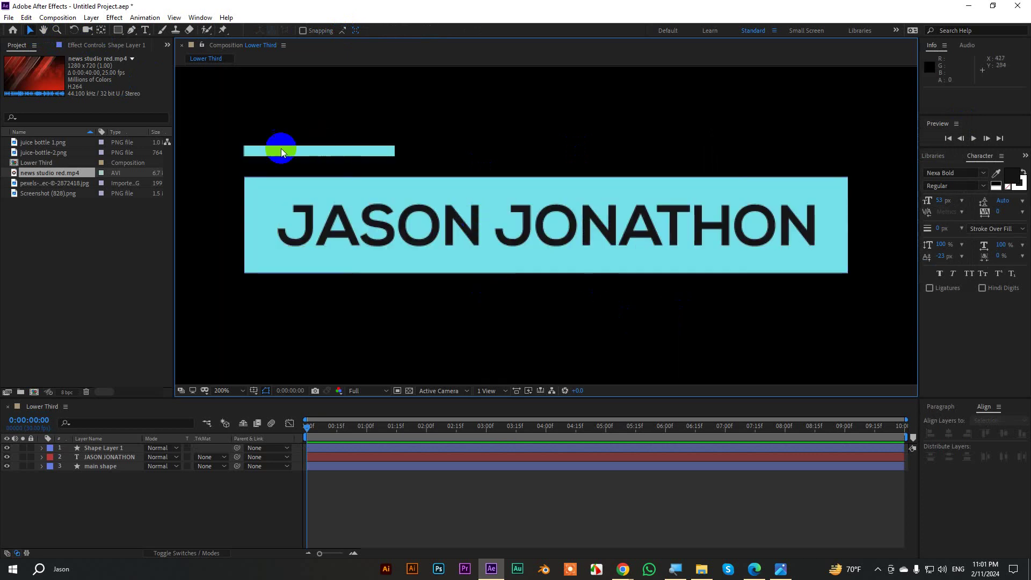
click(101, 447)
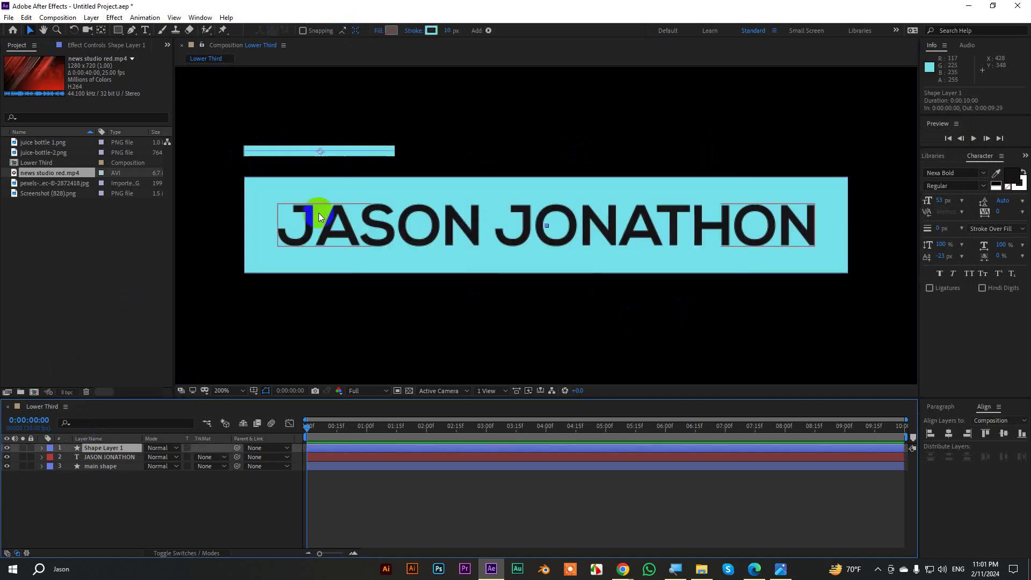
key(Right)
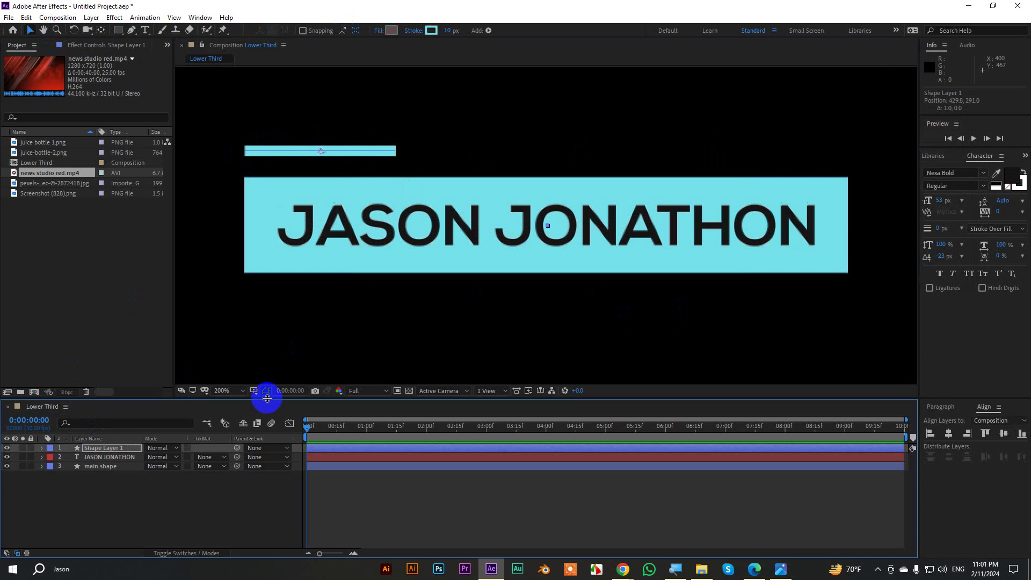
click(445, 176)
scroll(444, 176, down, 1)
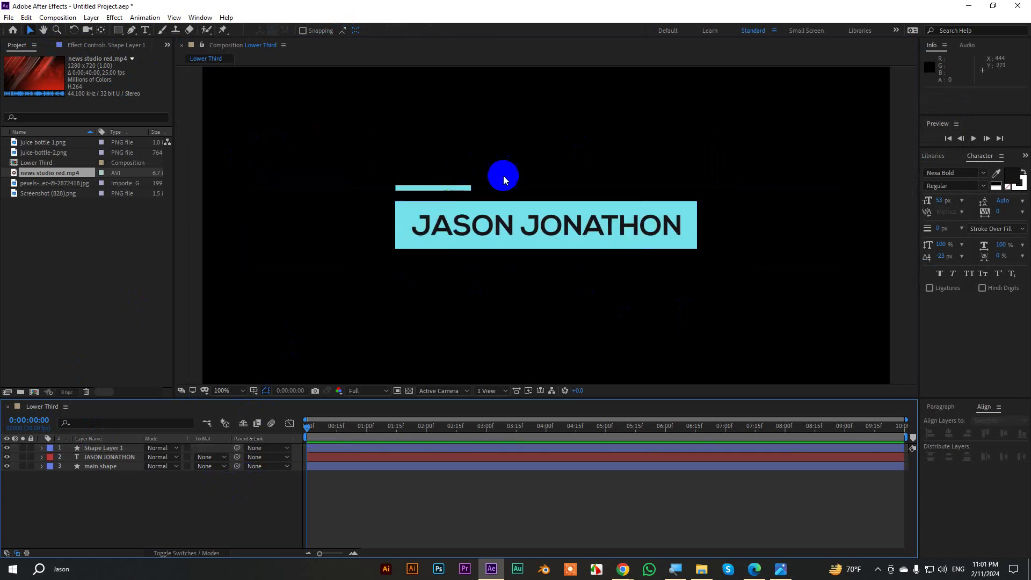
Type 'Motion Graphics Mentor' as a new text layer and colour it with the bar's cyan.
click(145, 30)
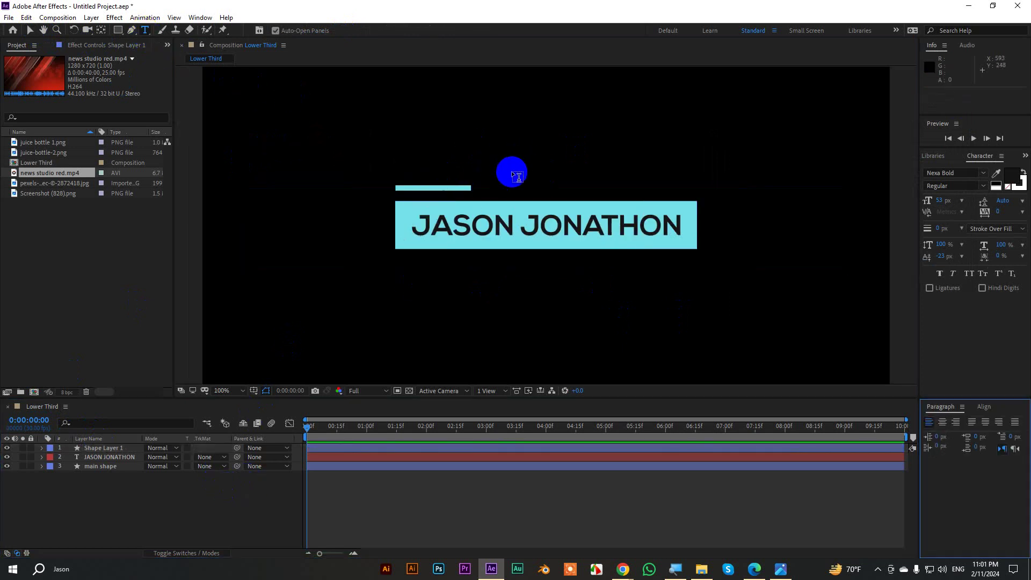
click(498, 178)
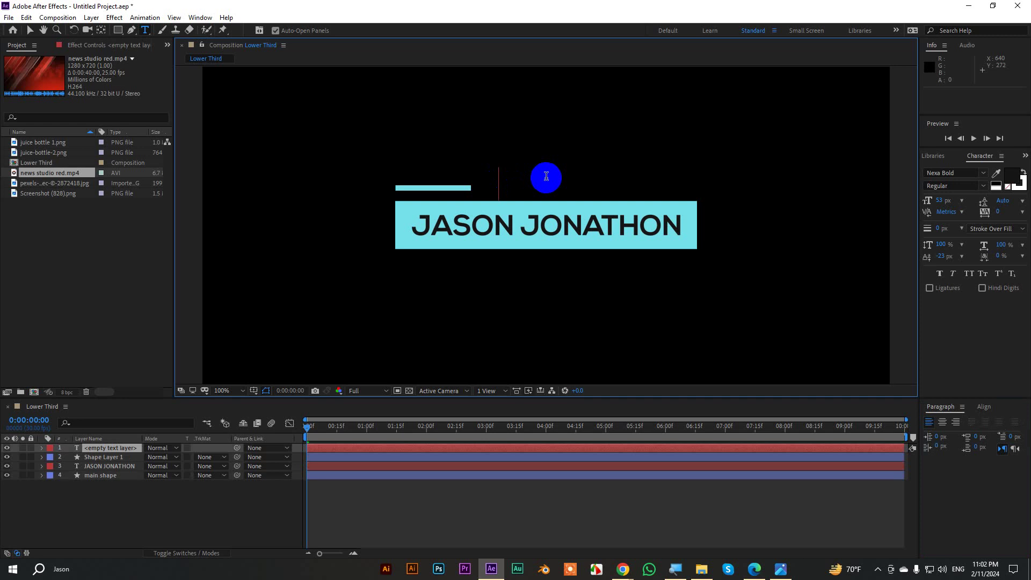
text(Motion Graphi)
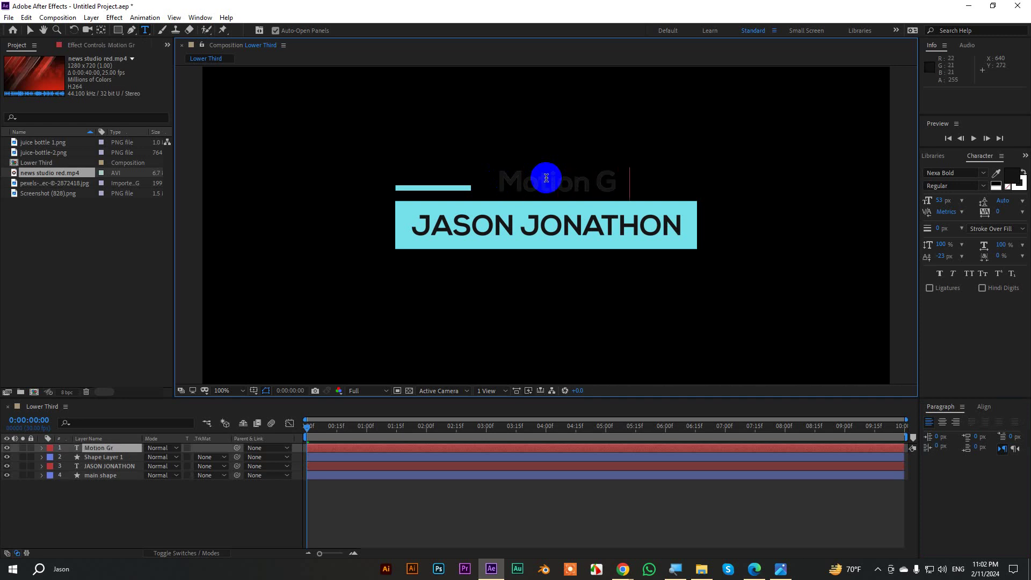
text(cs)
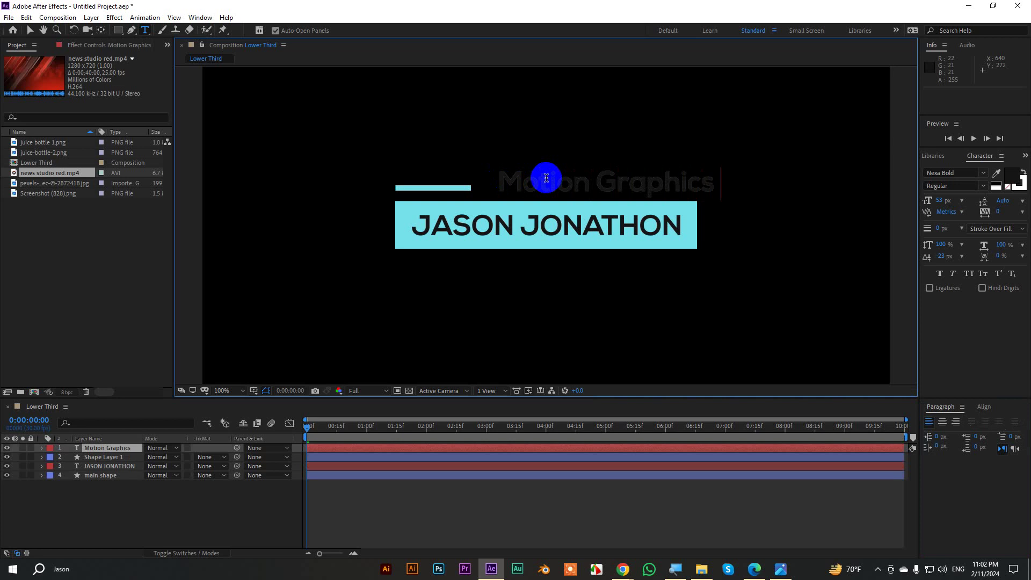
text( Mentor)
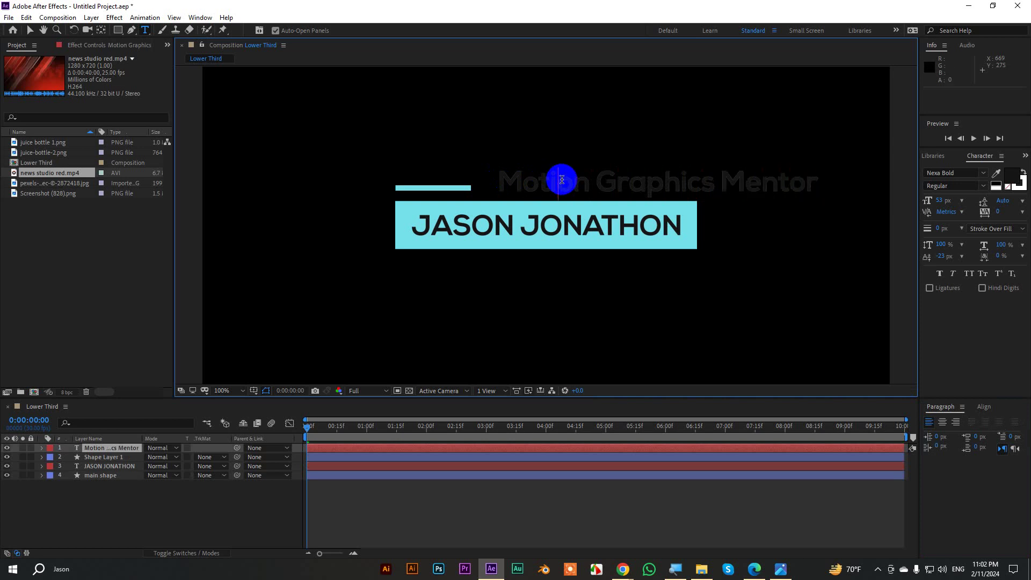
triple_click(561, 179)
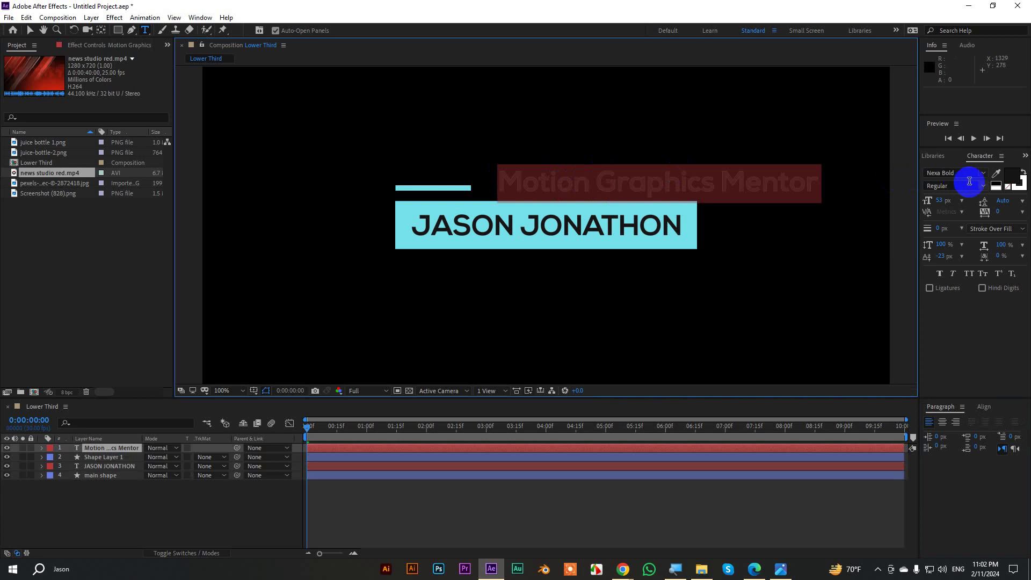
click(996, 173)
click(696, 208)
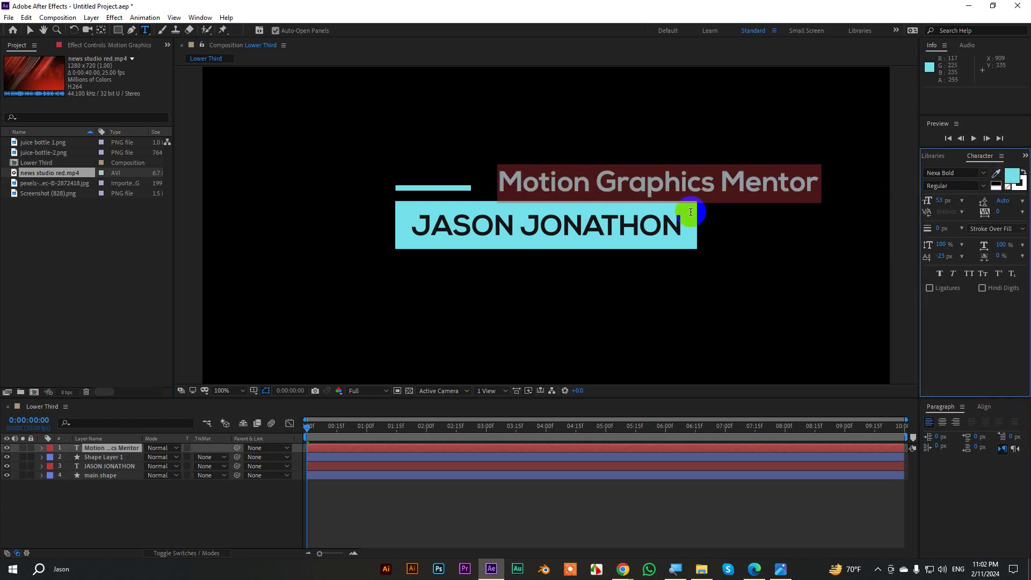
Set the subtitle font to NexaRegular and reduce its size to 30 px.
click(981, 187)
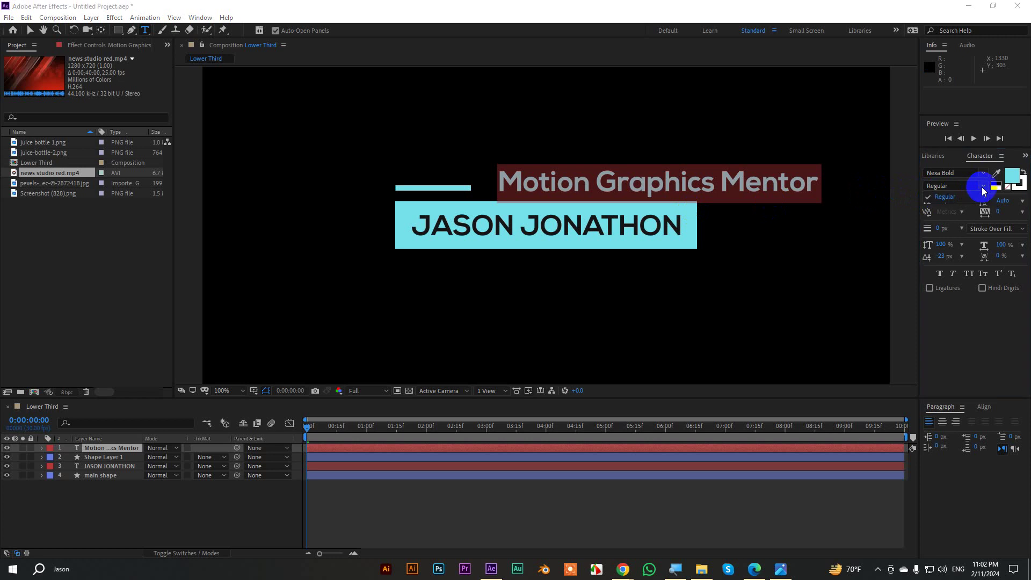
click(959, 187)
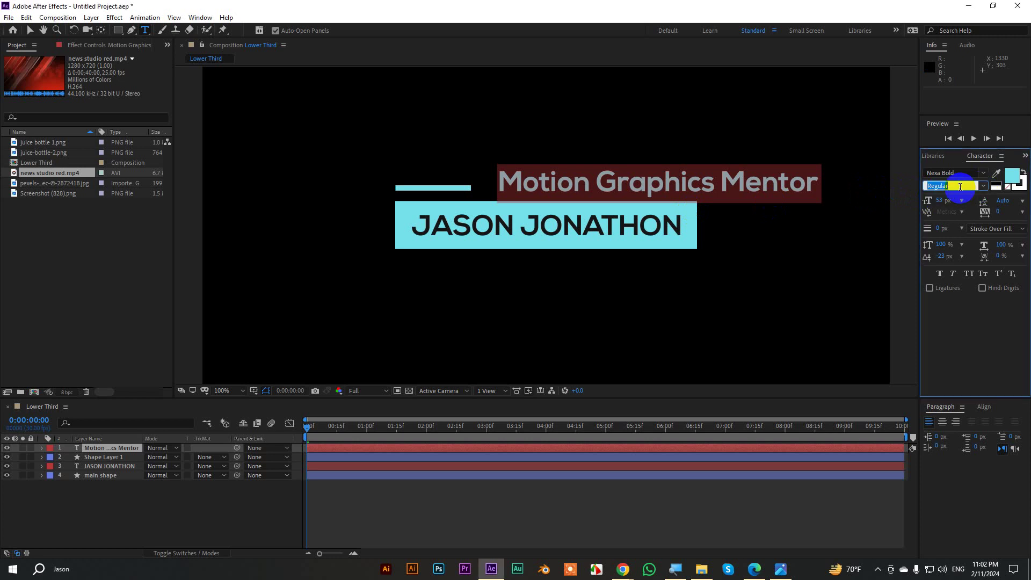
click(961, 173)
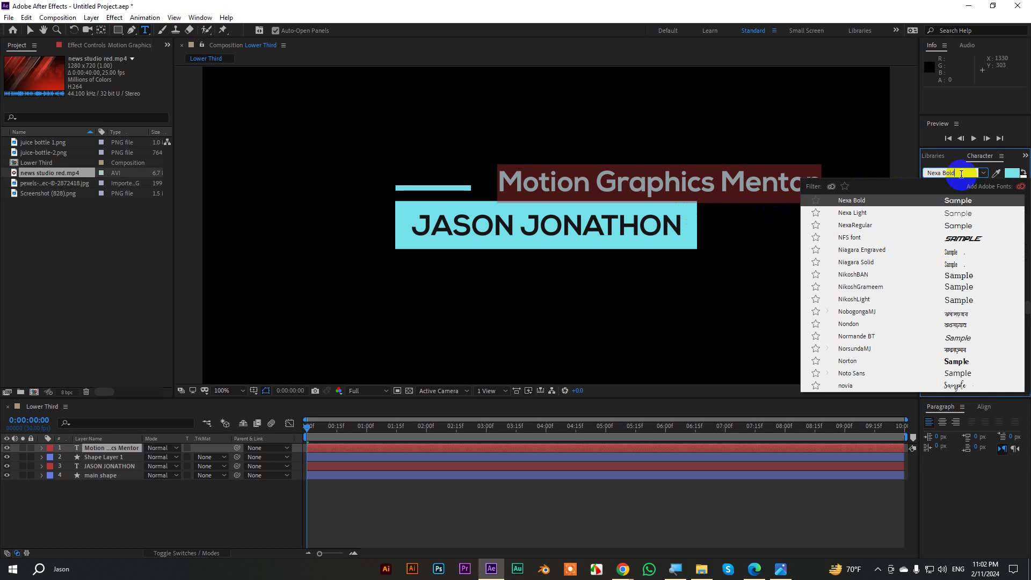
key(BackSpace)
key(BackSpace)
key(BackSpace)
key(BackSpace)
key(BackSpace)
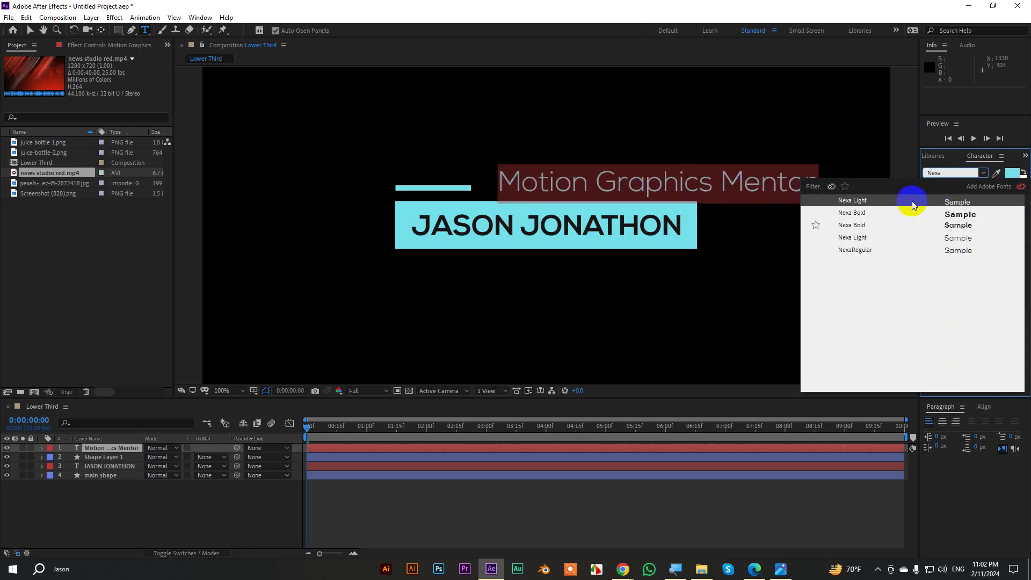
click(862, 237)
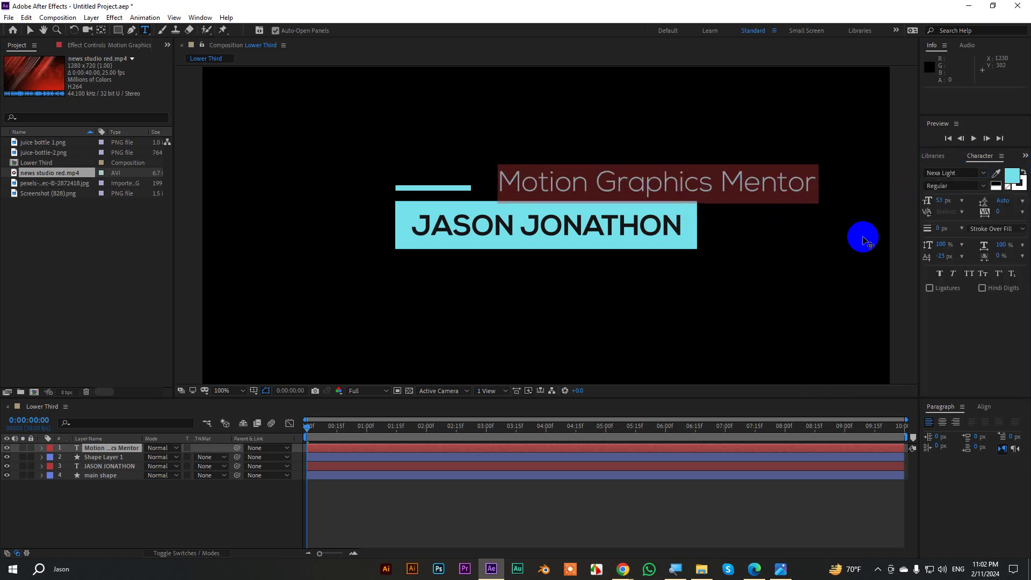
click(963, 173)
text(Nexa)
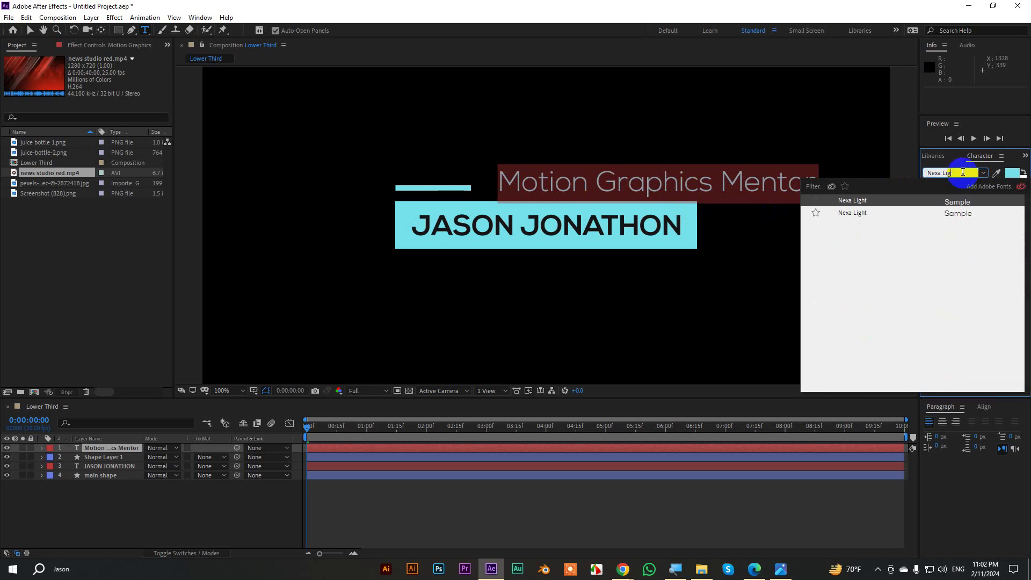
click(861, 249)
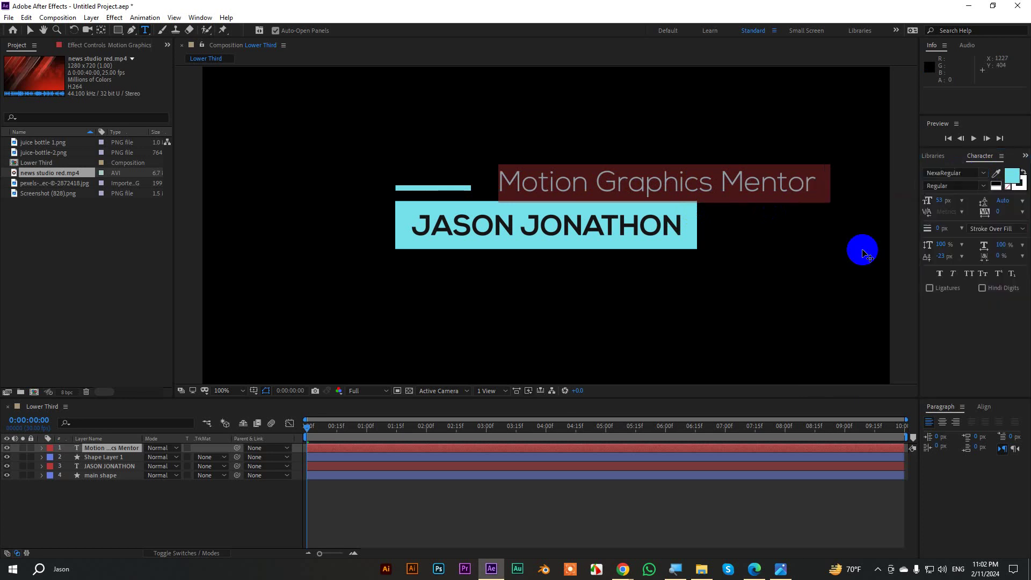
drag(939, 205, 928, 202)
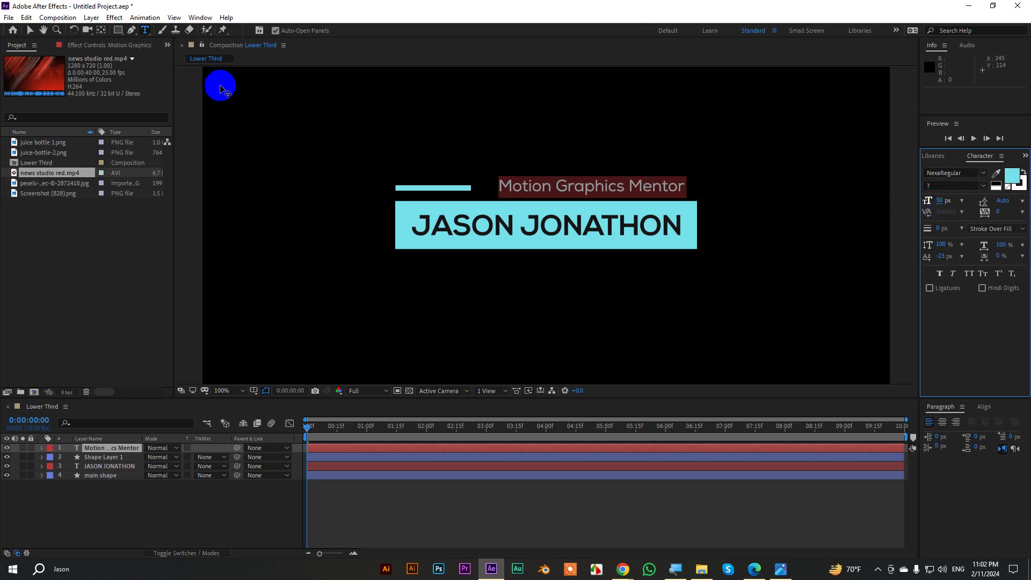
Move the subtitle left next to the accent line and nudge it down slightly.
click(30, 32)
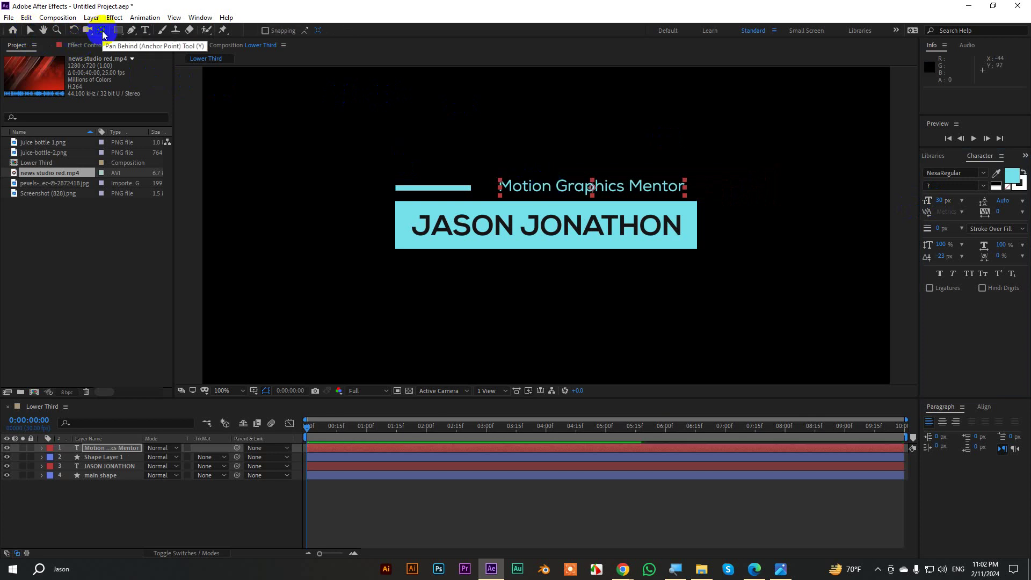
key(period)
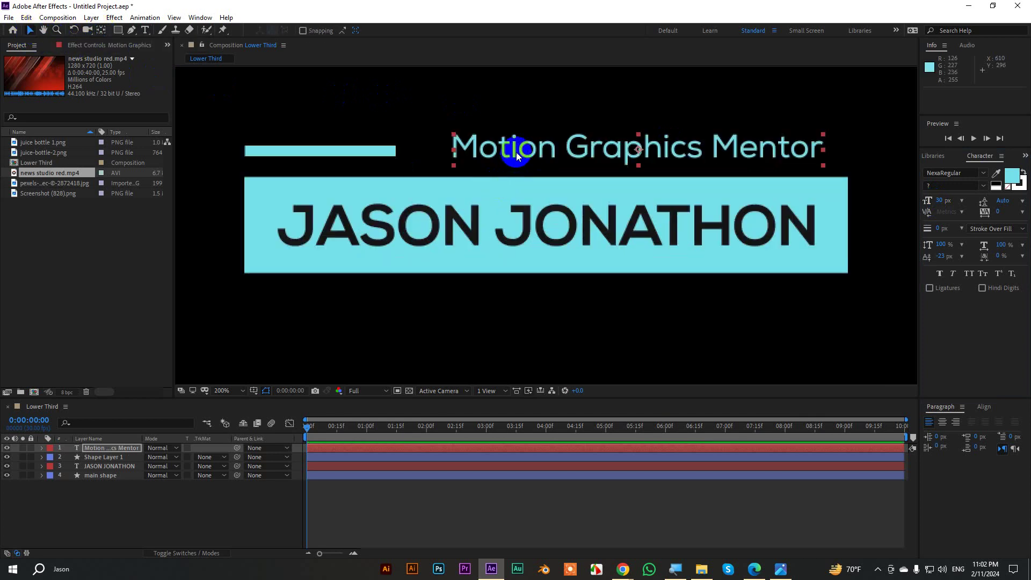
drag(517, 149, 475, 152)
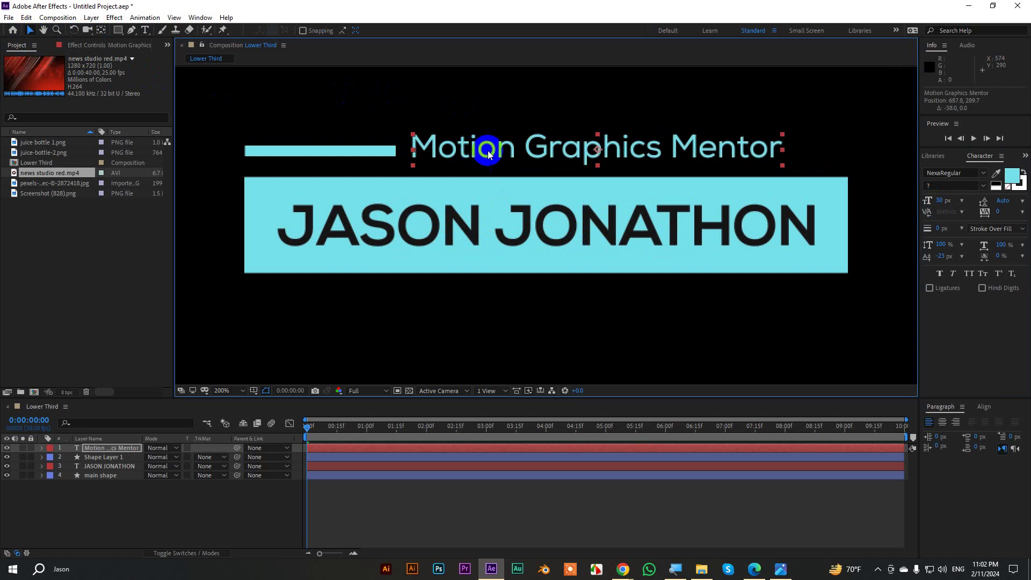
key(Down)
key(Down)
key(Down)
key(Down)
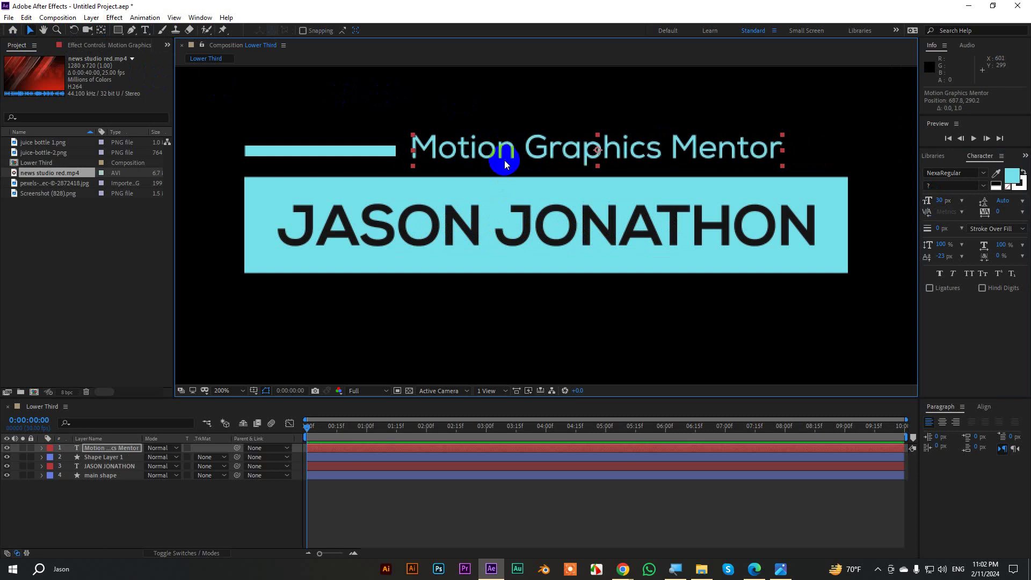
key(comma)
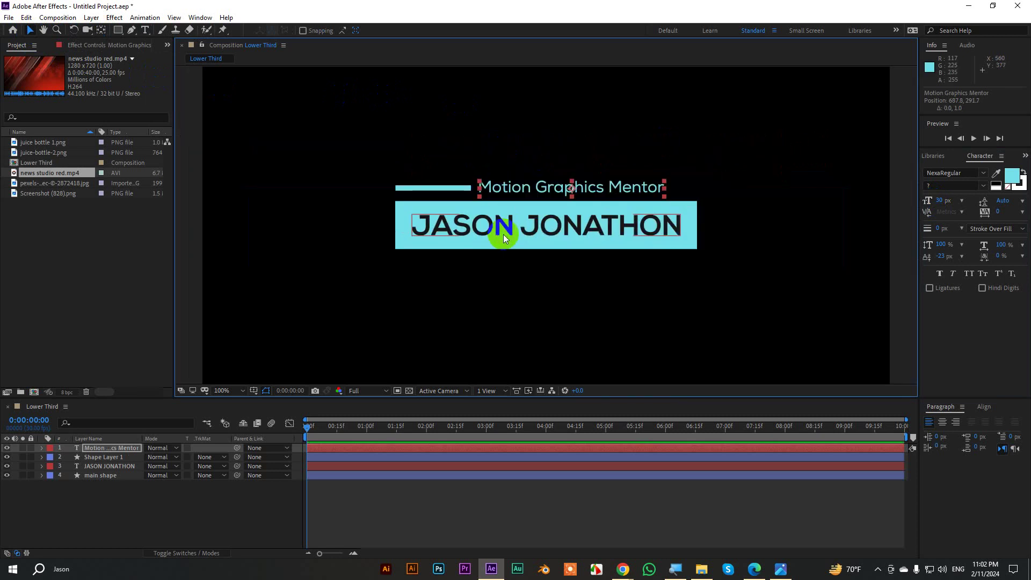
click(705, 227)
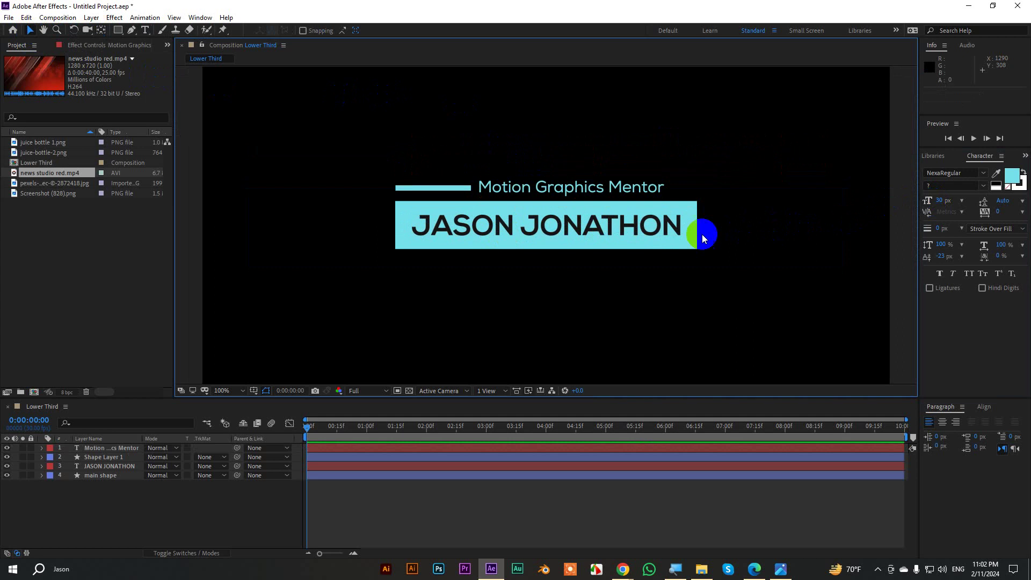
key(comma)
key(period)
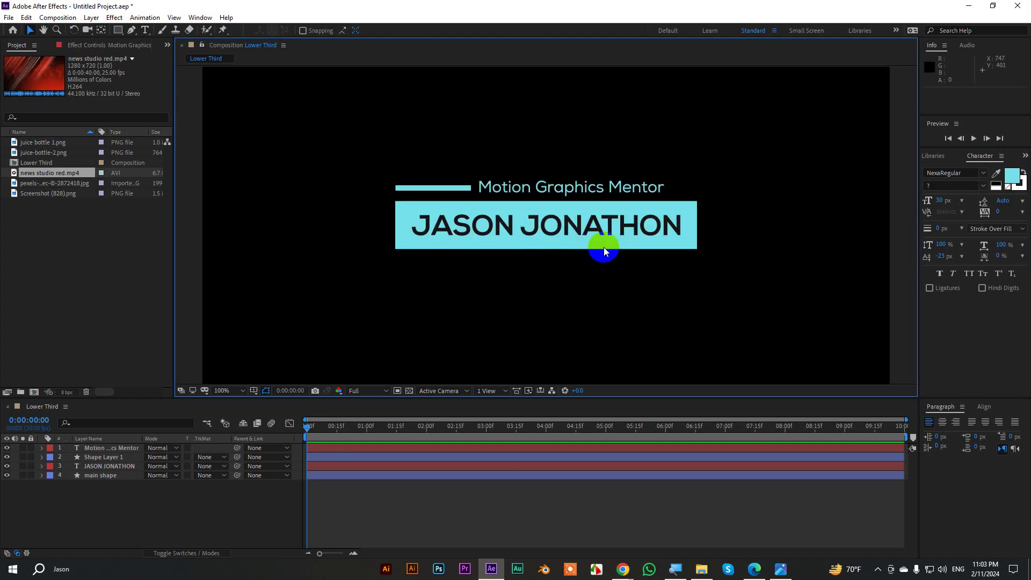
key(comma)
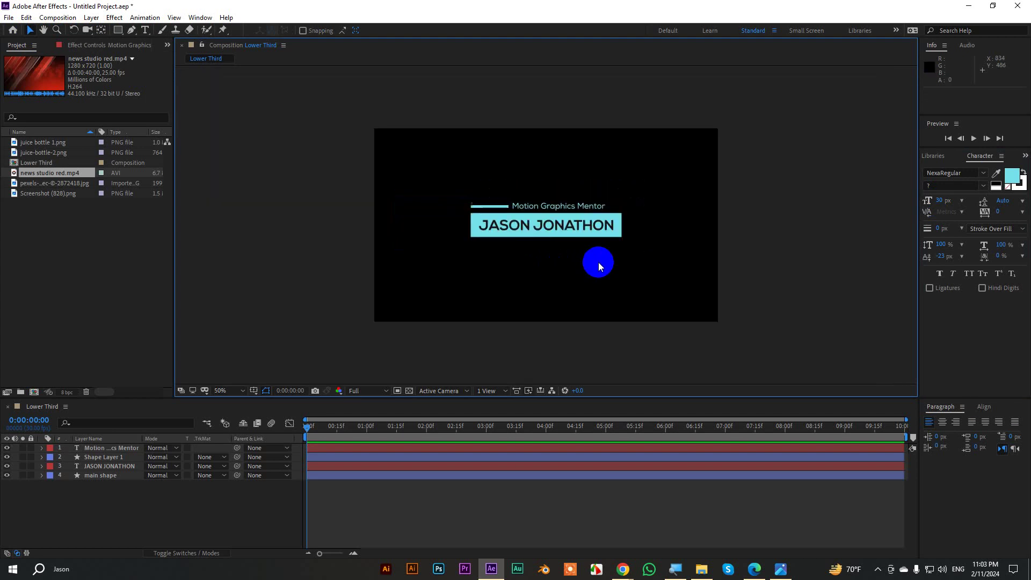
key(period)
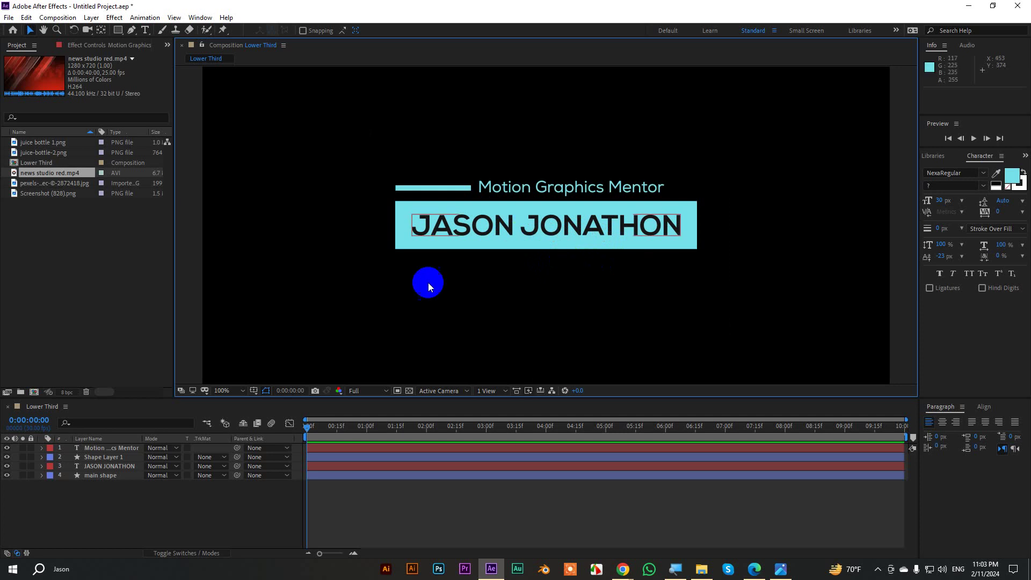
Solo the main shape layer so only the cyan name bar is visible.
click(402, 211)
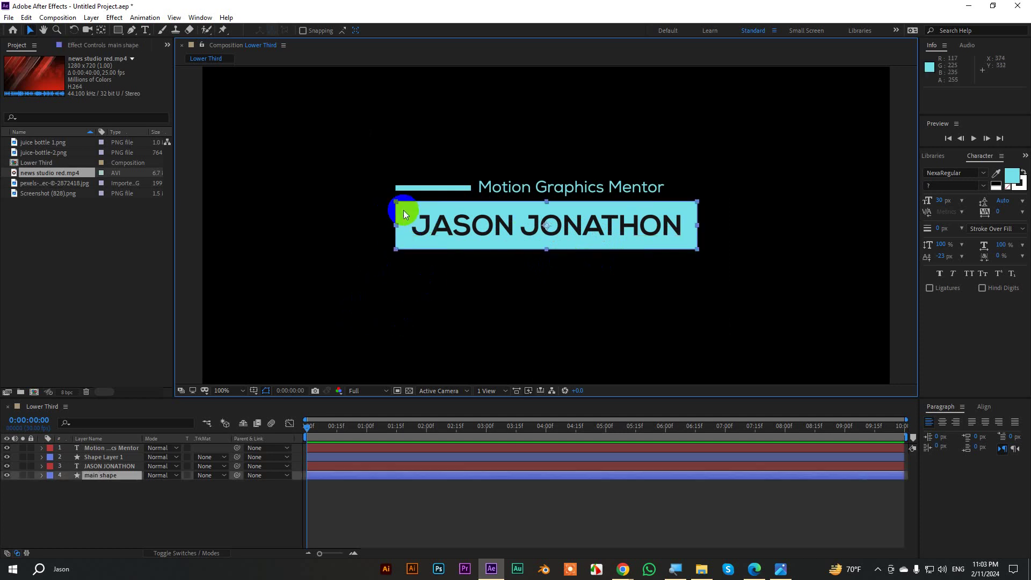
click(22, 475)
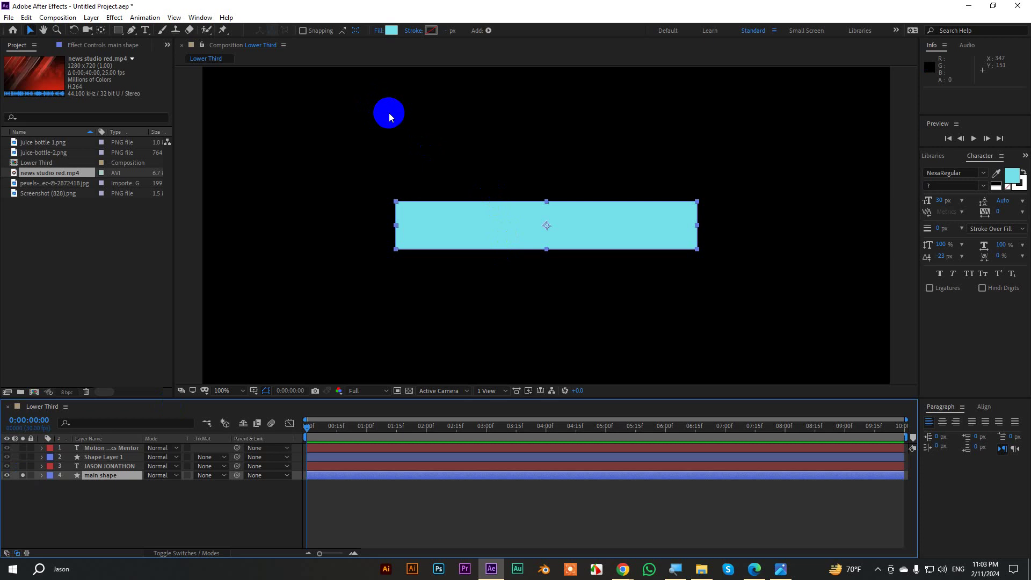
Move the main shape's anchor point up to the bar's top edge and try out Scale values.
click(101, 30)
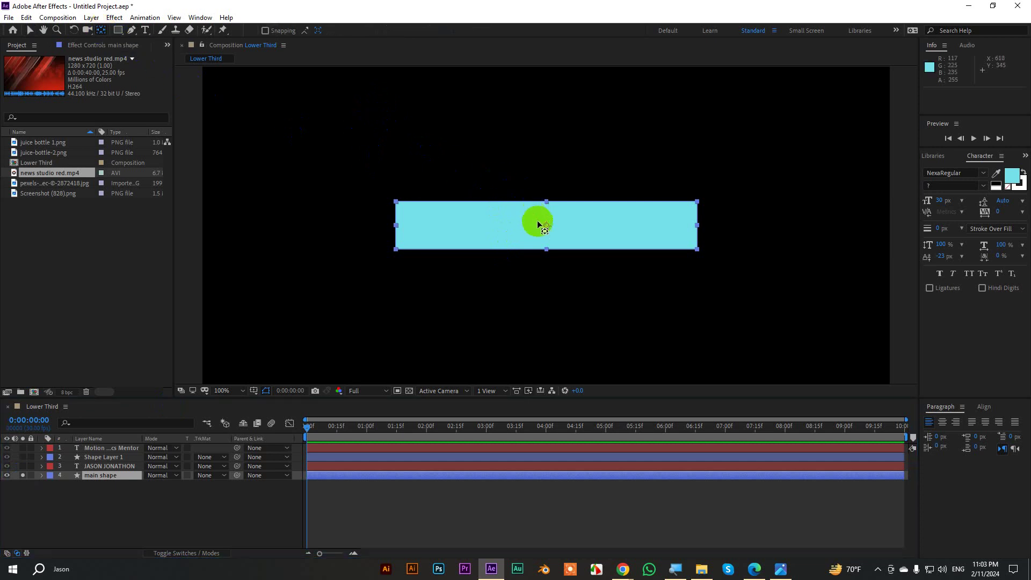
drag(546, 227, 546, 201)
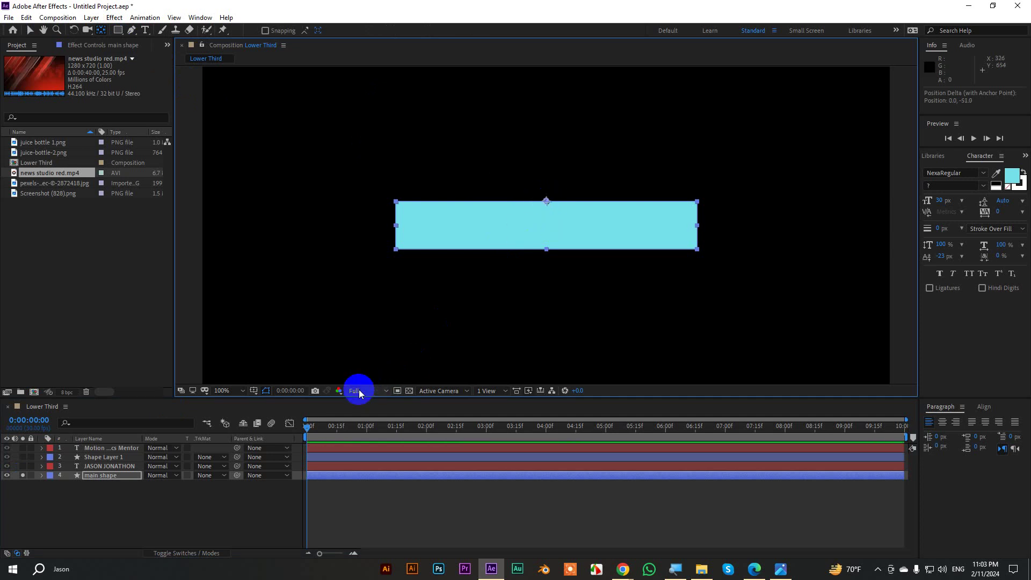
key(s)
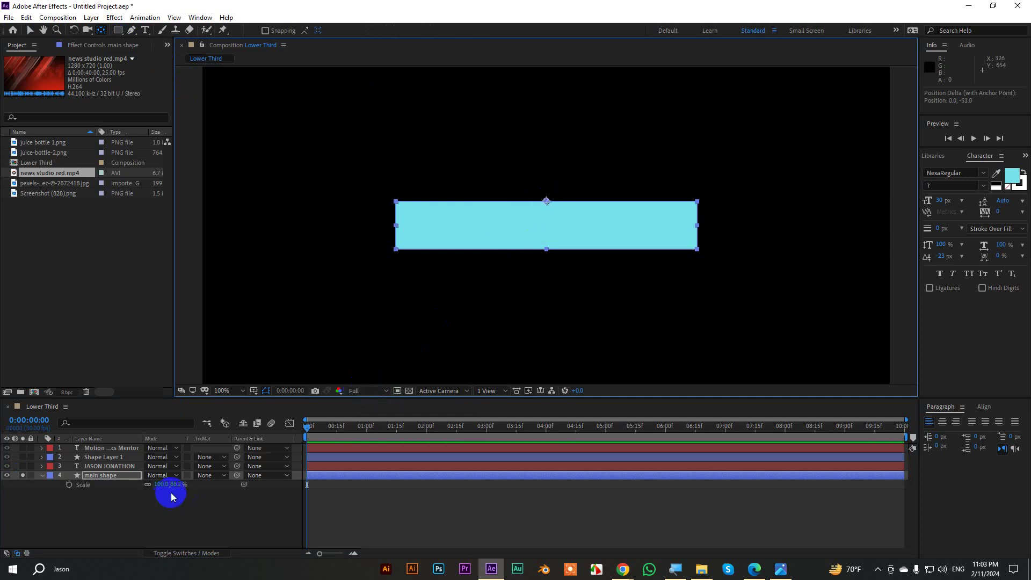
drag(171, 495, 261, 475)
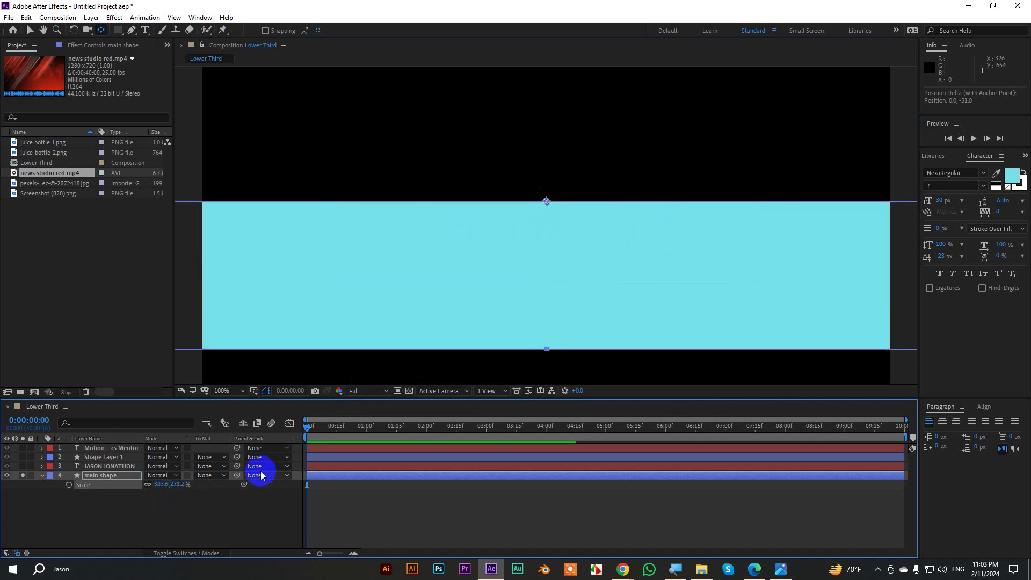
key(ctrl+z)
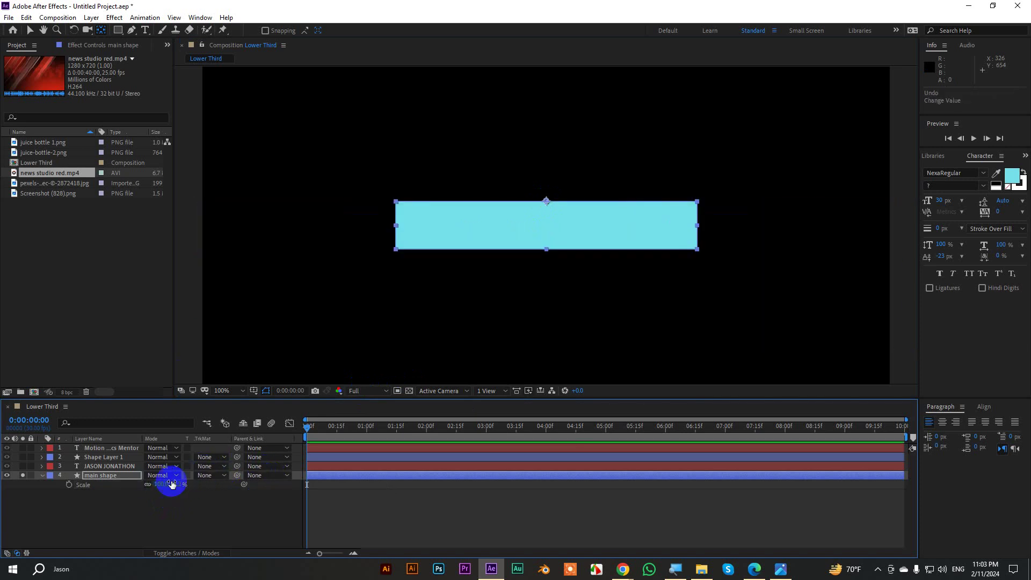
drag(172, 483, 258, 474)
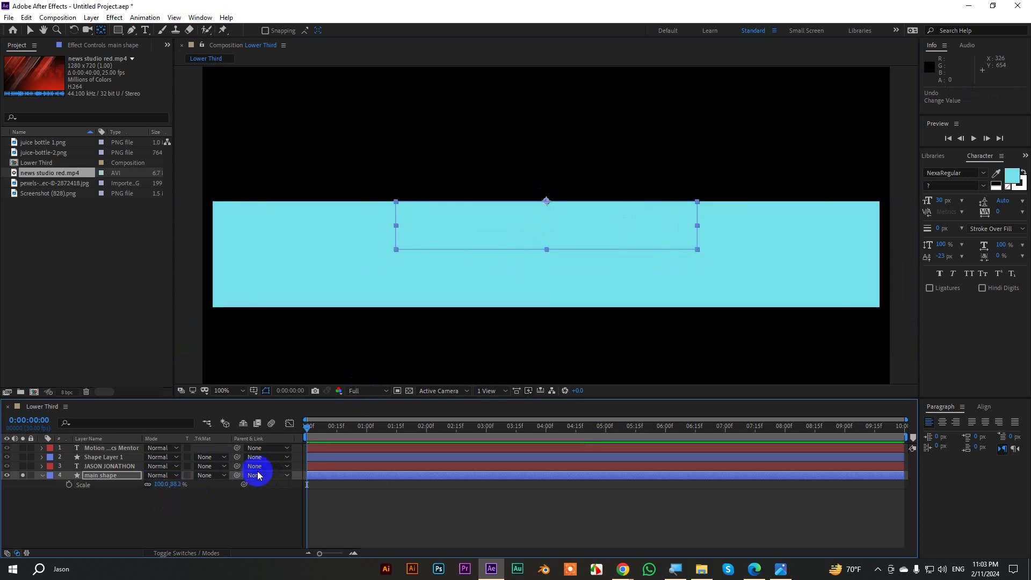
click(548, 207)
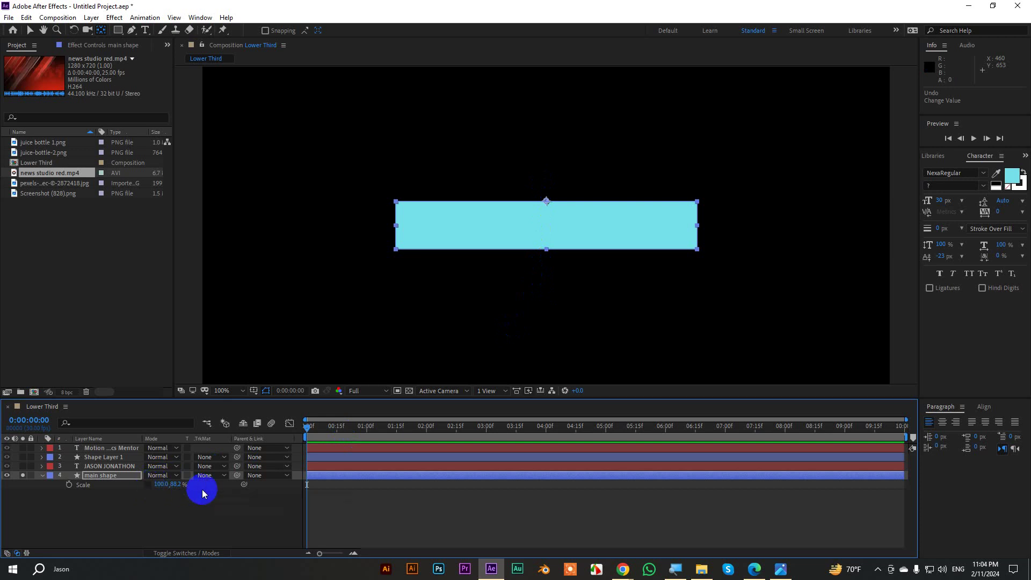
drag(170, 485, 234, 484)
key(ctrl+z)
drag(156, 483, 174, 498)
Keyframe the bar's Scale at 100% at 0:00:01:10 and 0% X width at 0:00:00:10.
key(shift+Page_Down)
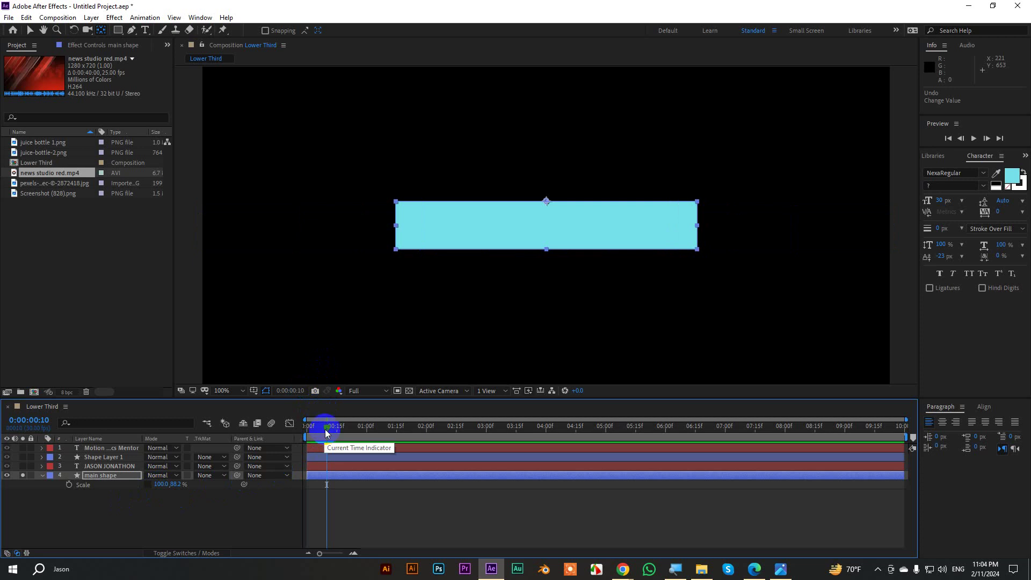
click(68, 485)
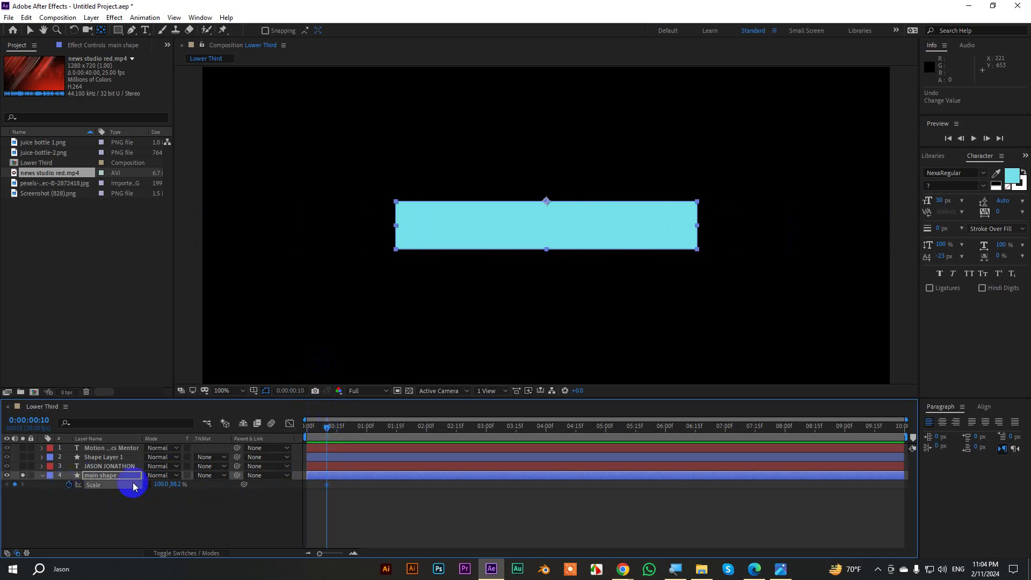
mouse_move(159, 484)
mouse_down()
mouse_move(224, 483)
mouse_move(162, 488)
mouse_up()
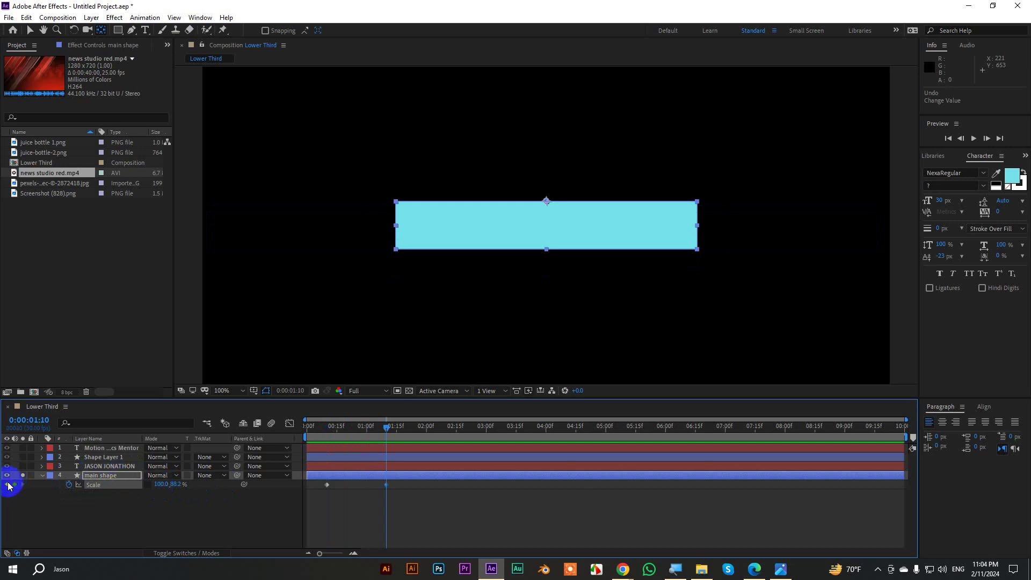
click(6, 485)
click(163, 485)
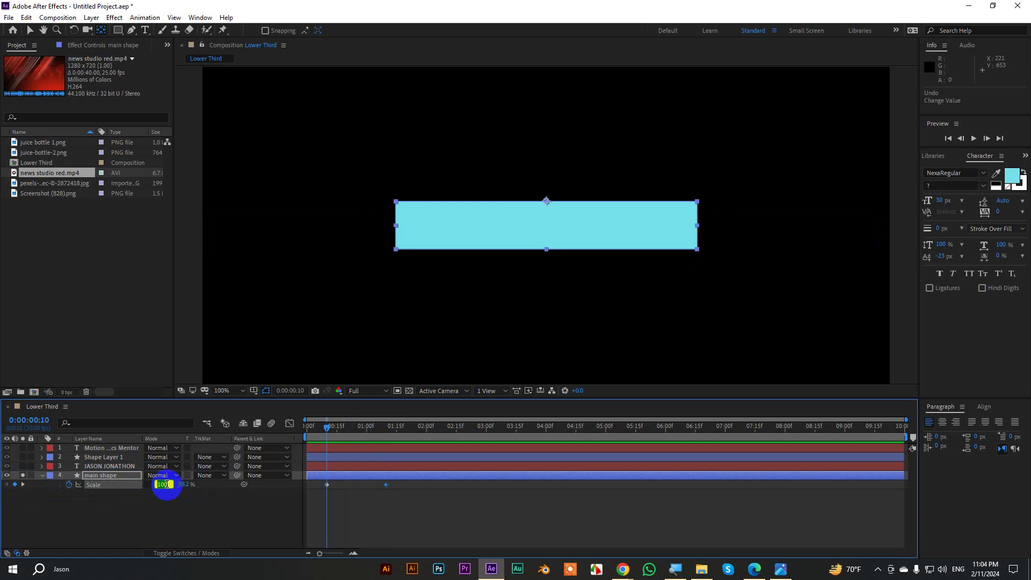
text(0)
key(Return)
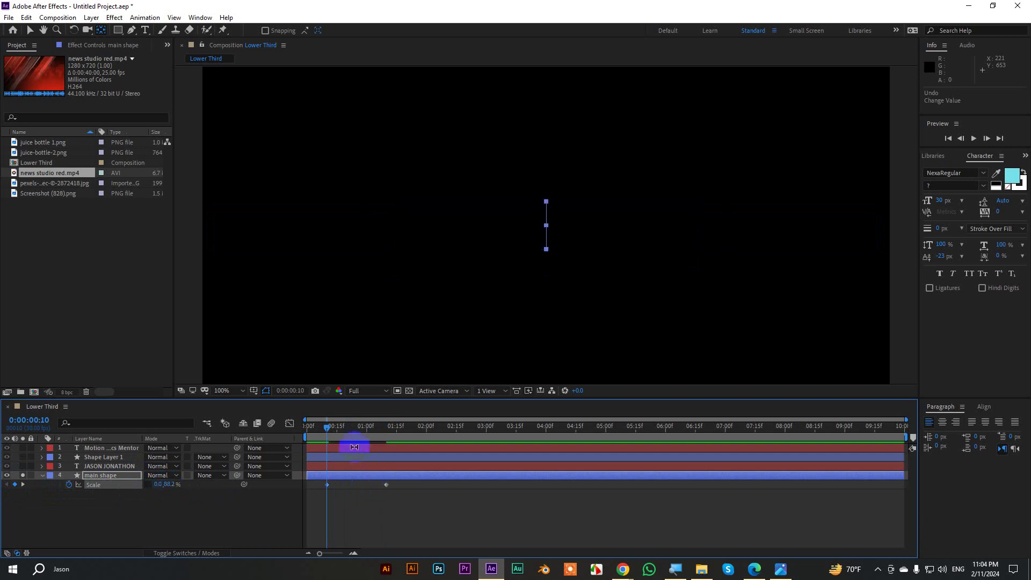
Preview the bar opening and apply Easy Ease to both Scale keyframes.
click(30, 30)
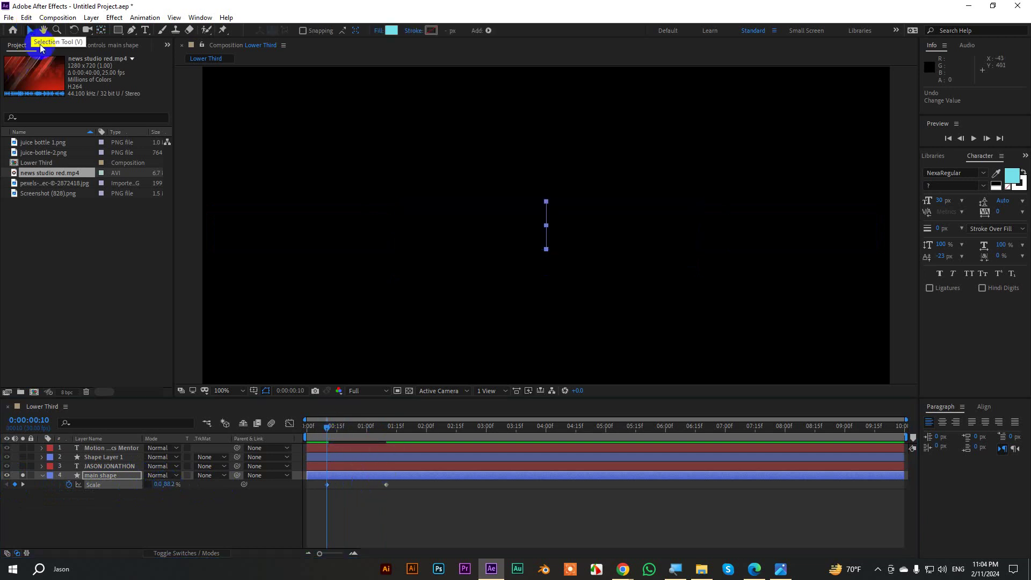
drag(343, 430, 320, 427)
click(380, 516)
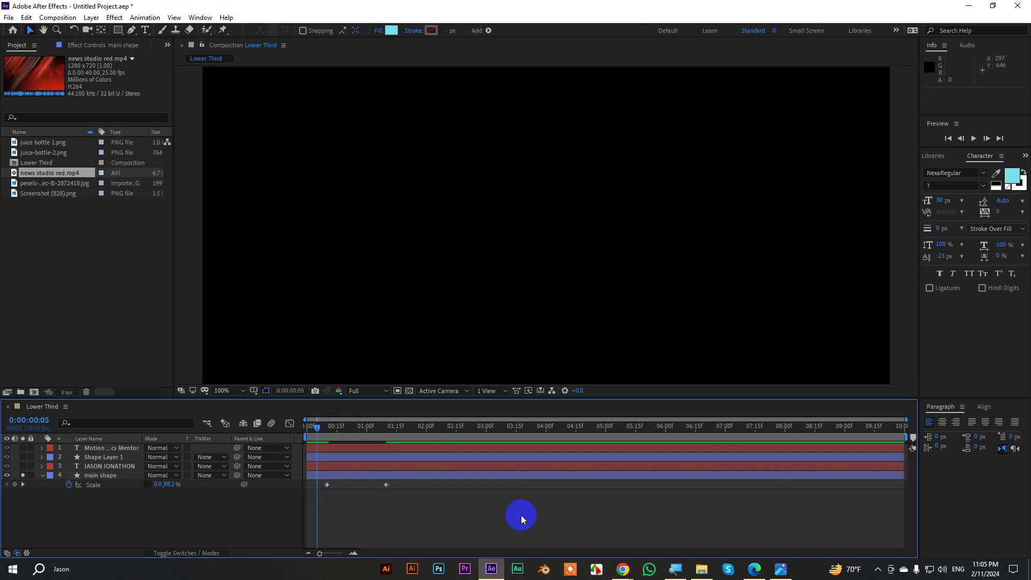
key(space)
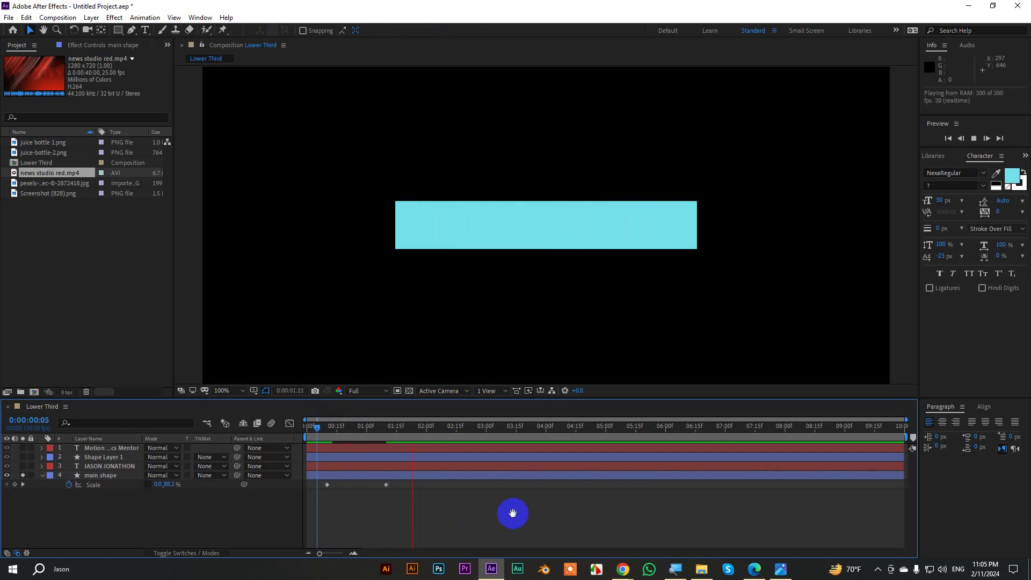
drag(420, 429, 359, 448)
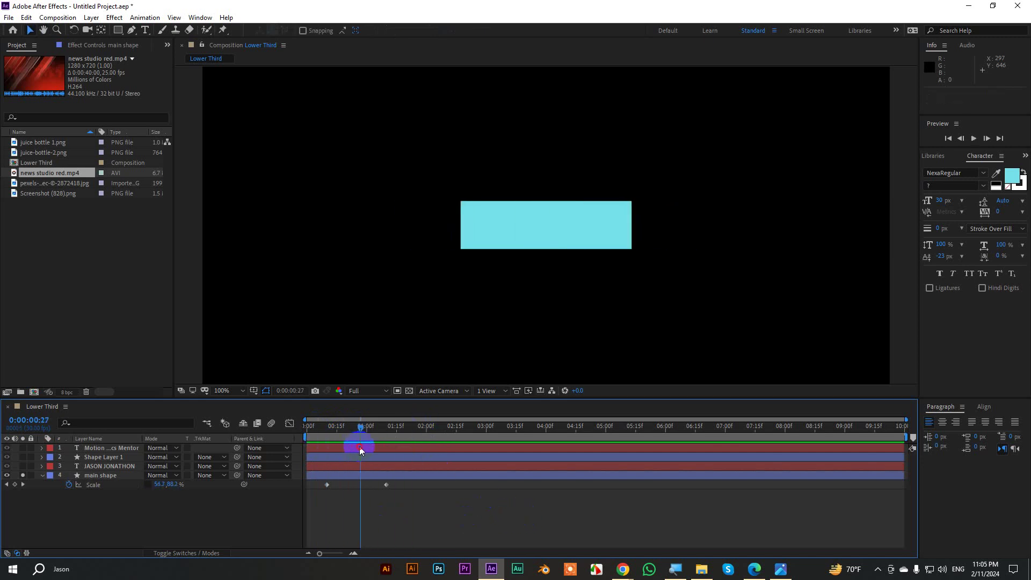
drag(428, 498, 320, 481)
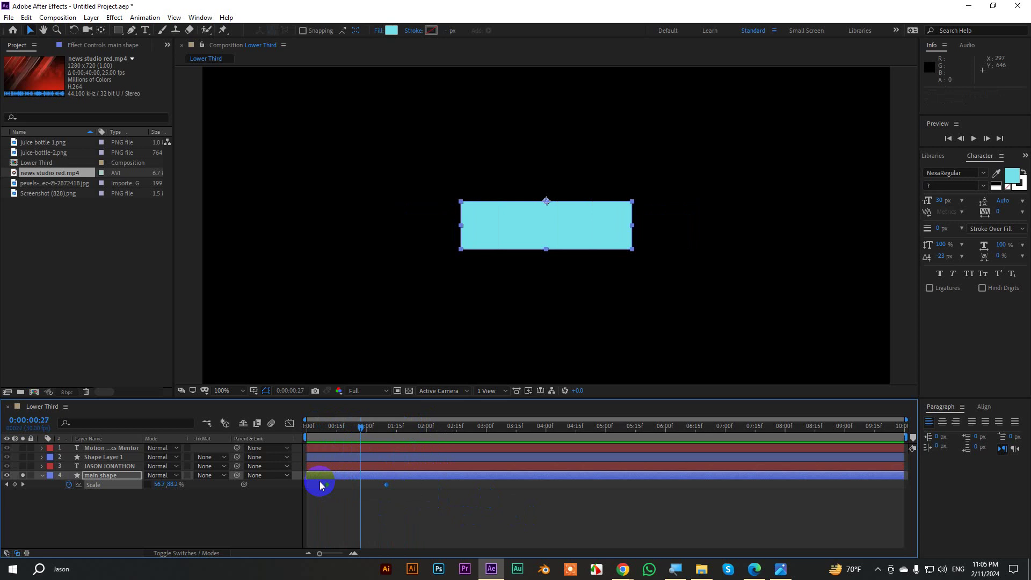
key(F9)
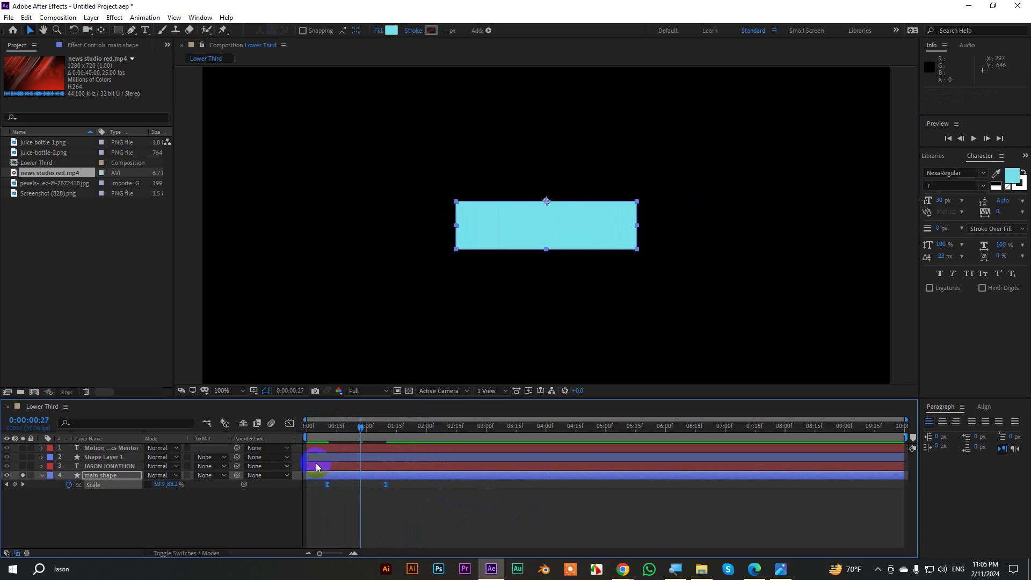
In the Graph Editor, drag the Scale influence handles for a sharp speed peak near 400%/sec.
click(290, 424)
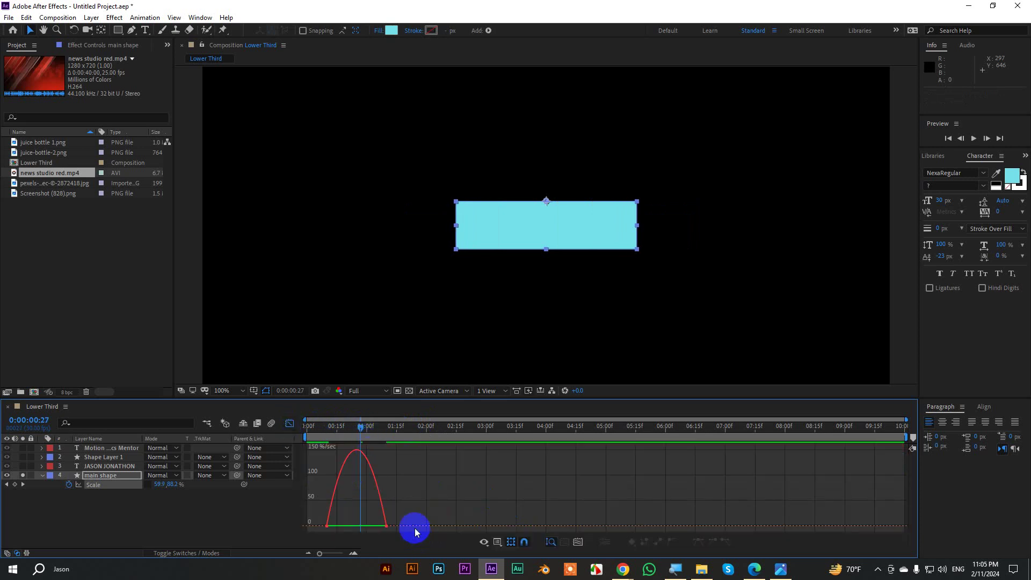
drag(403, 515, 360, 525)
drag(359, 425, 299, 430)
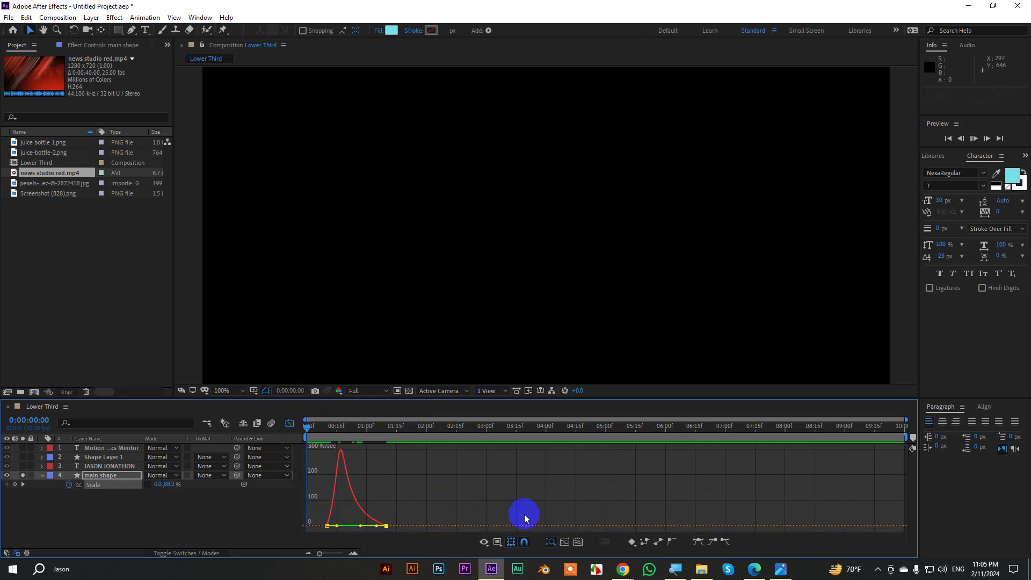
key(space)
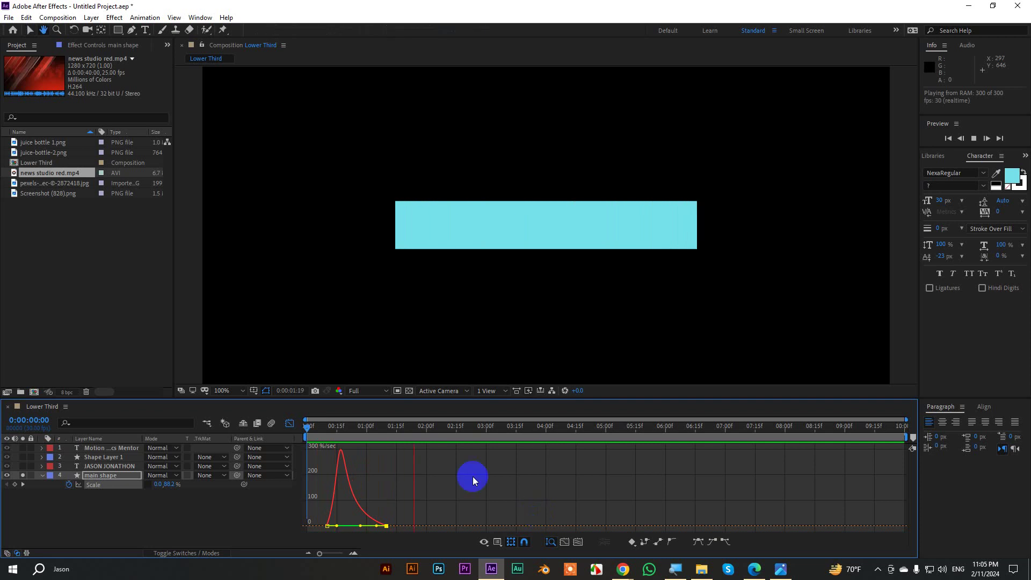
key(space)
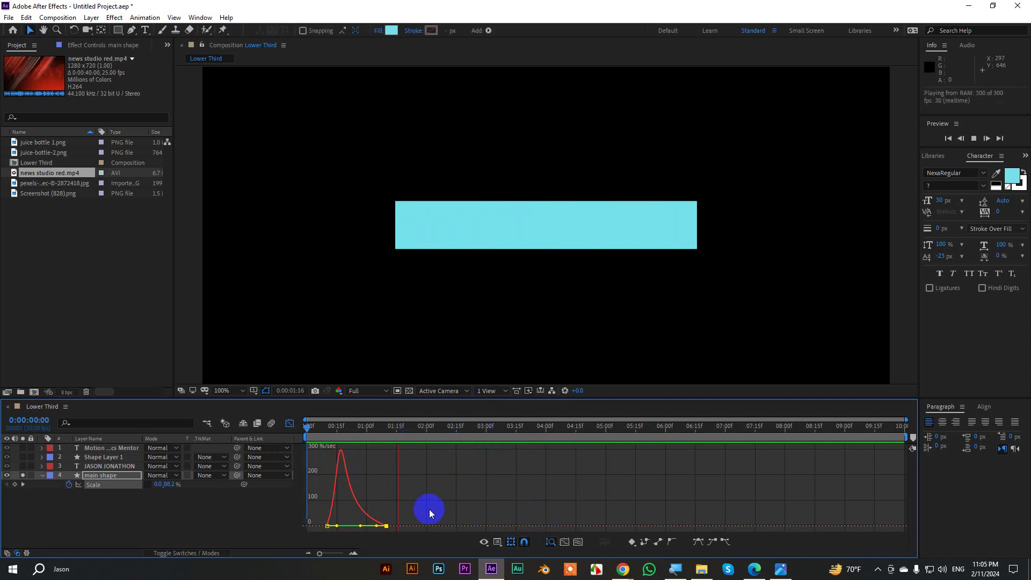
key(space)
drag(359, 529, 357, 524)
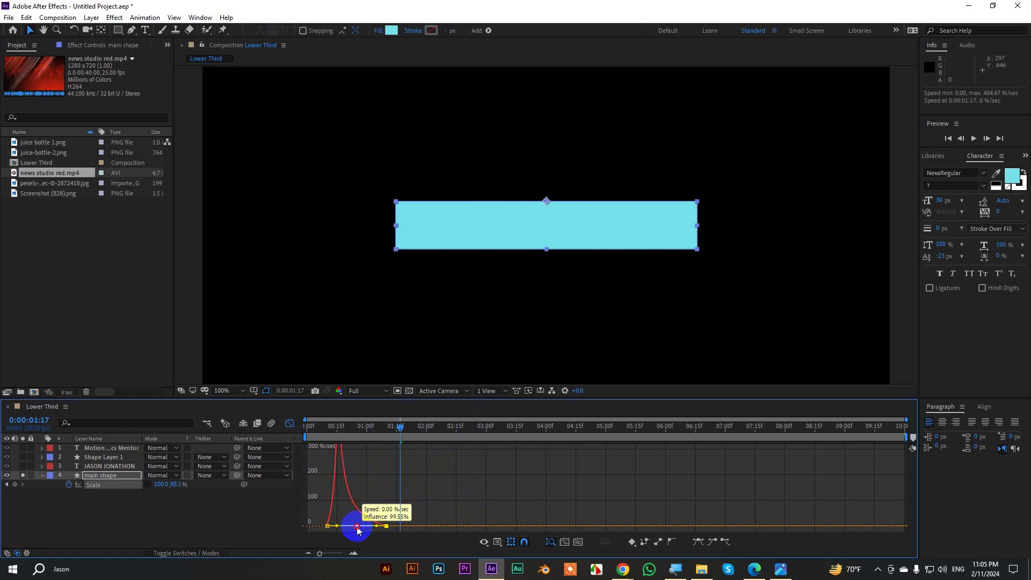
drag(408, 427, 307, 449)
key(space)
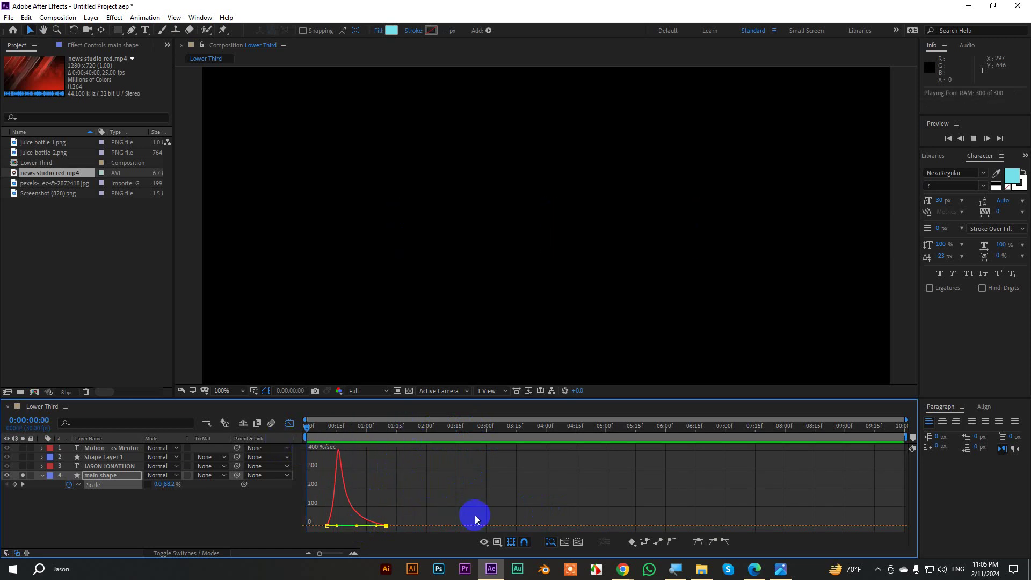
key(space)
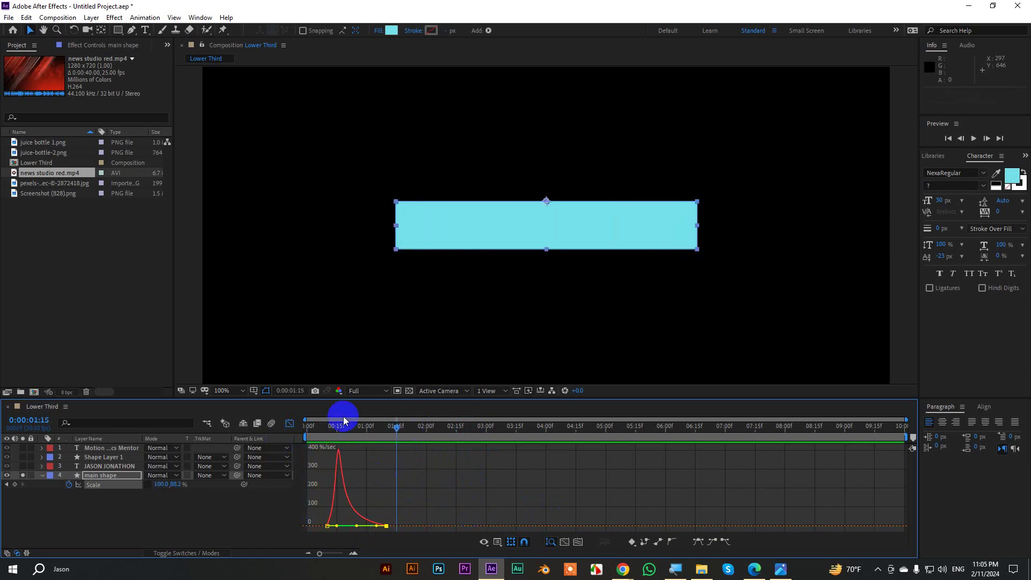
click(290, 424)
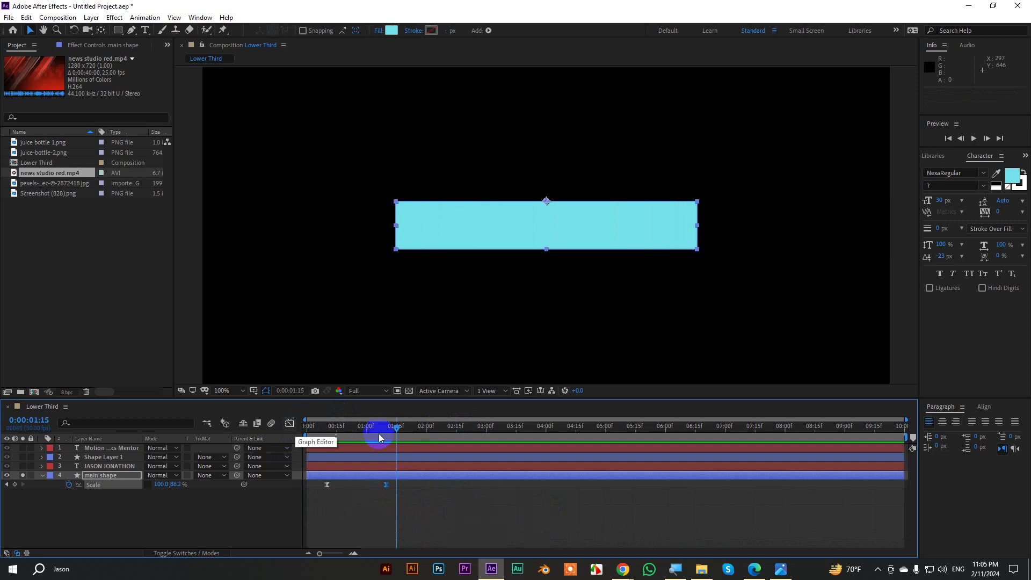
drag(399, 424, 372, 446)
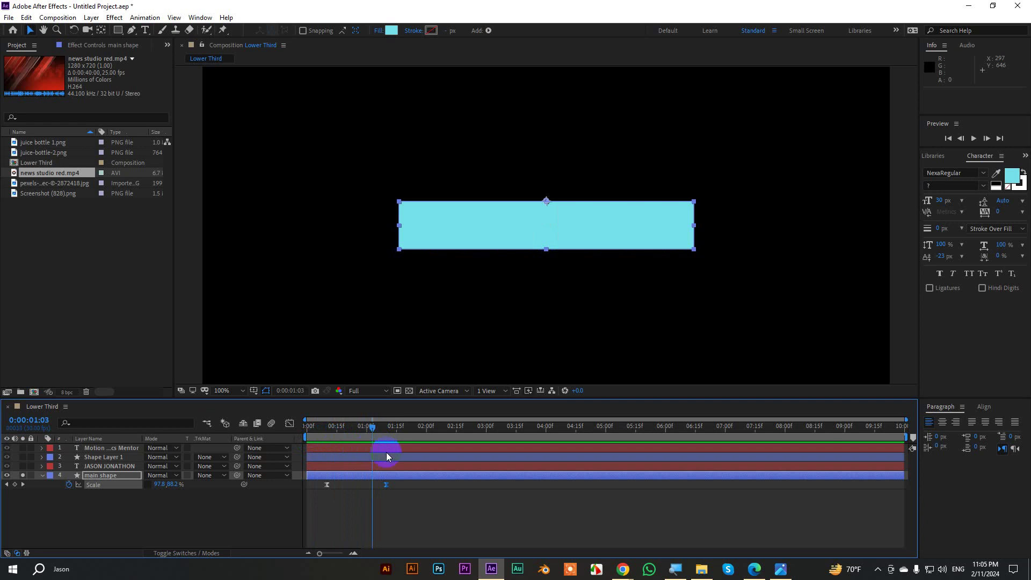
click(22, 466)
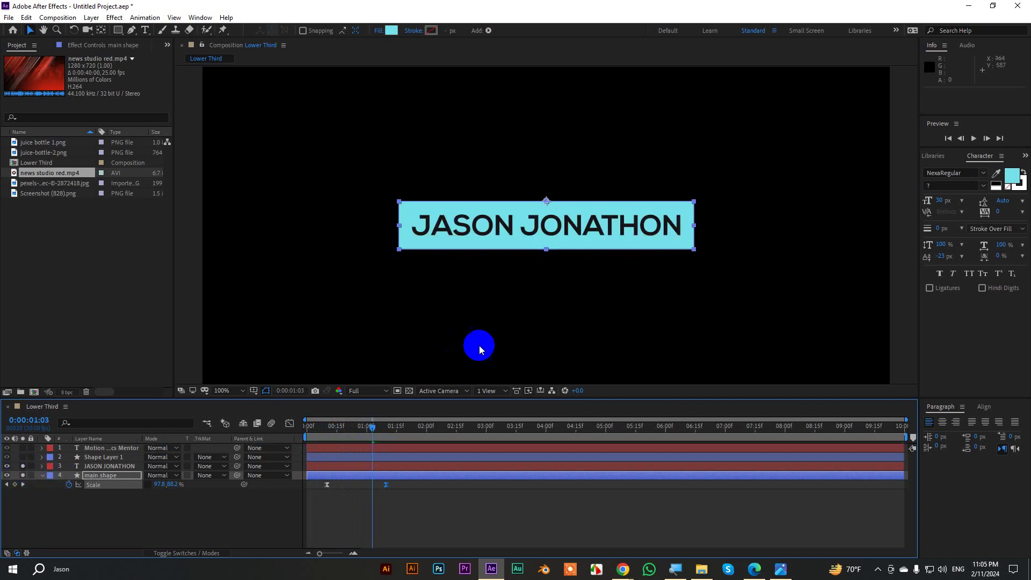
click(446, 509)
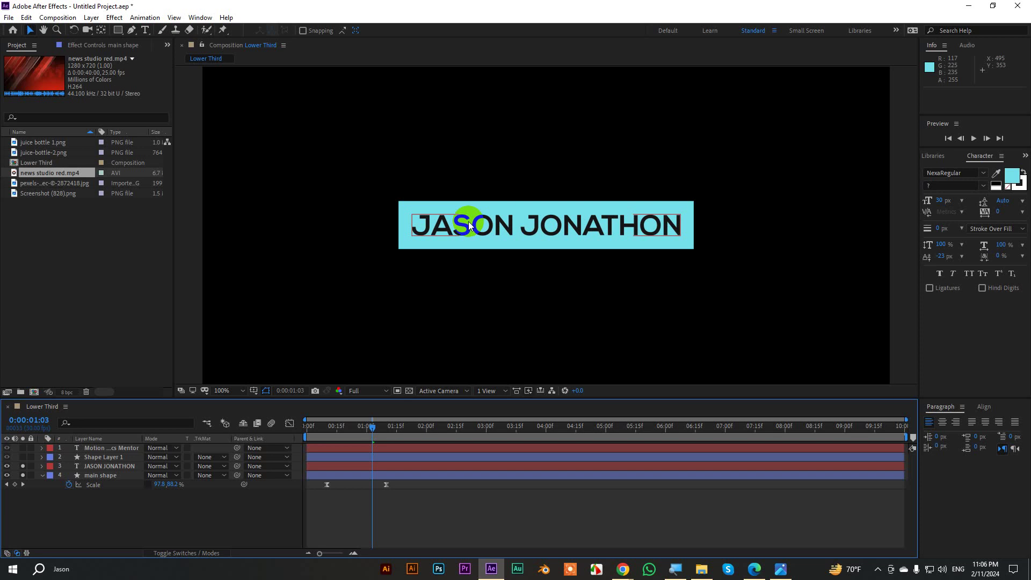
click(47, 477)
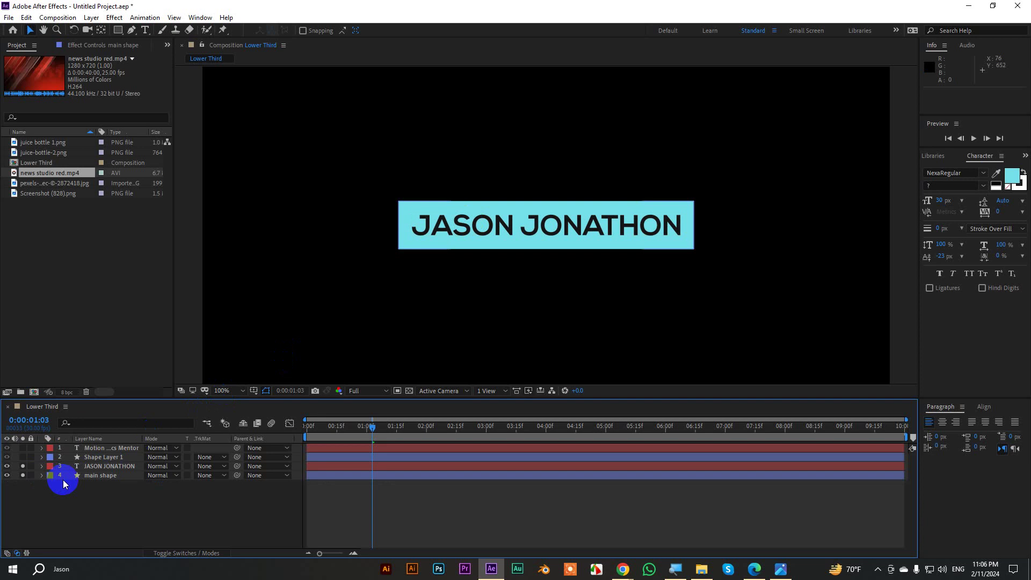
click(496, 224)
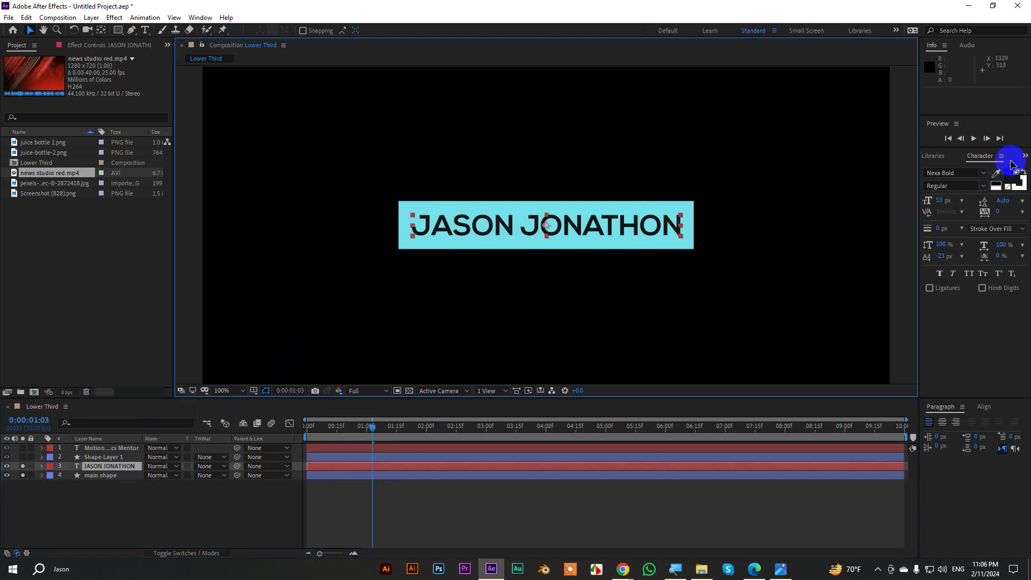
click(1024, 157)
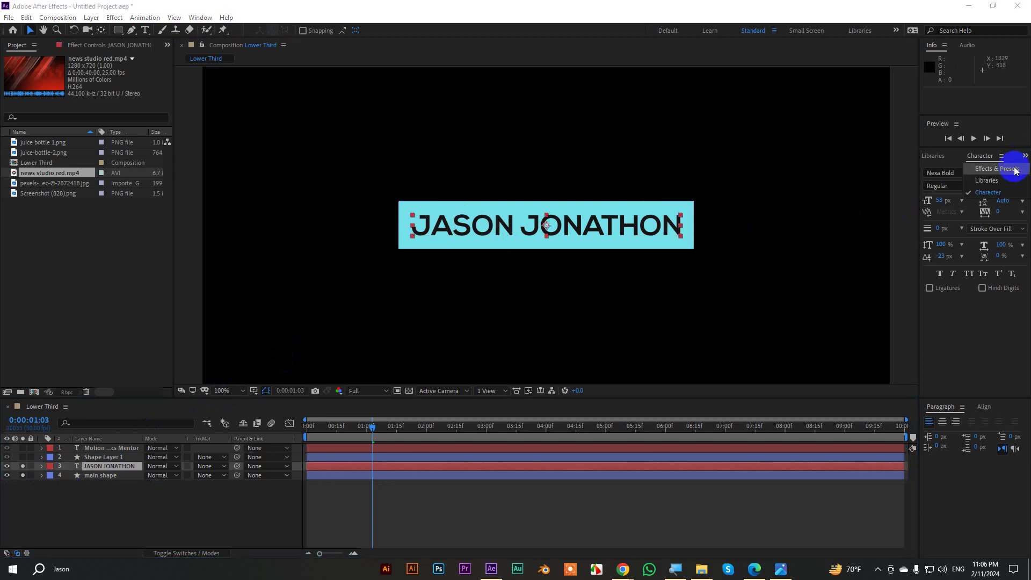
click(1026, 158)
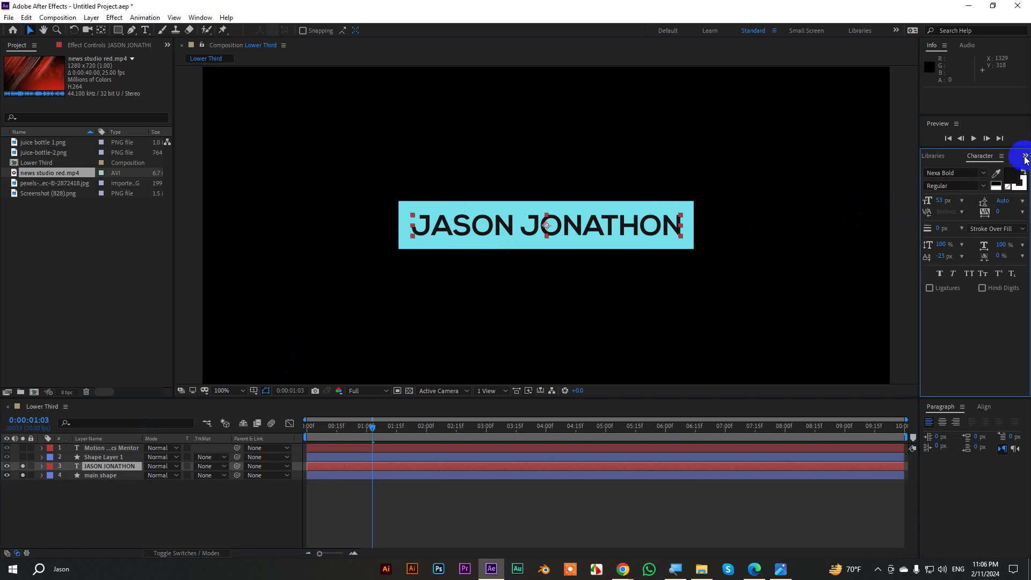
mouse_move(622, 570)
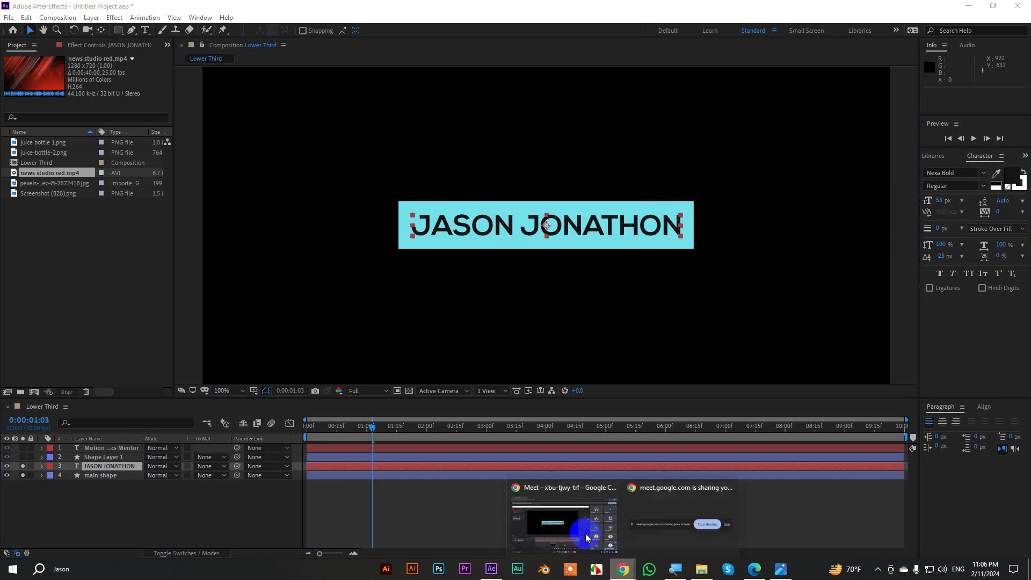
click(587, 533)
Search Chrome for 'after effects text gallery' and open the MotionIsland text presets article.
click(201, 10)
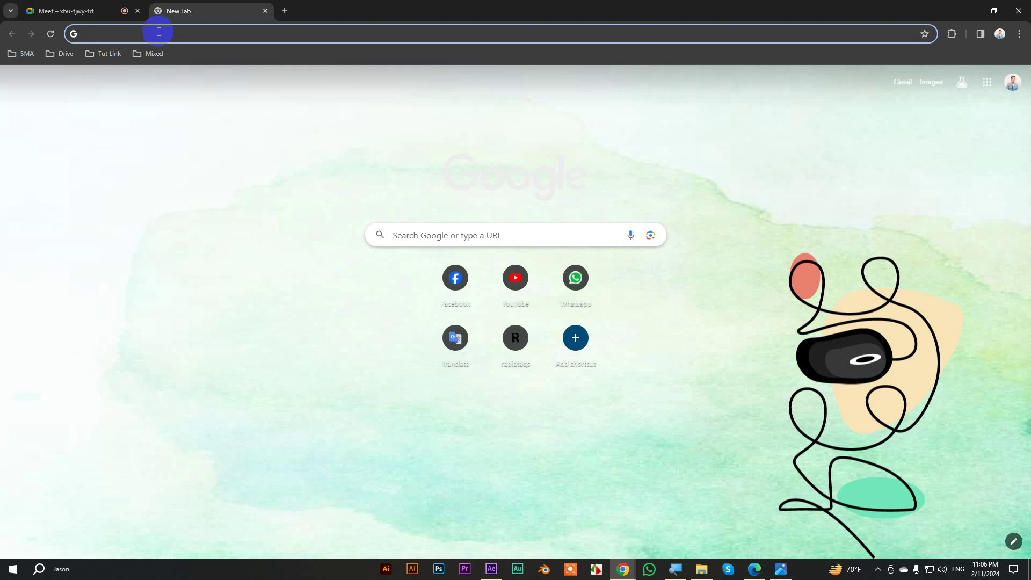
text(after)
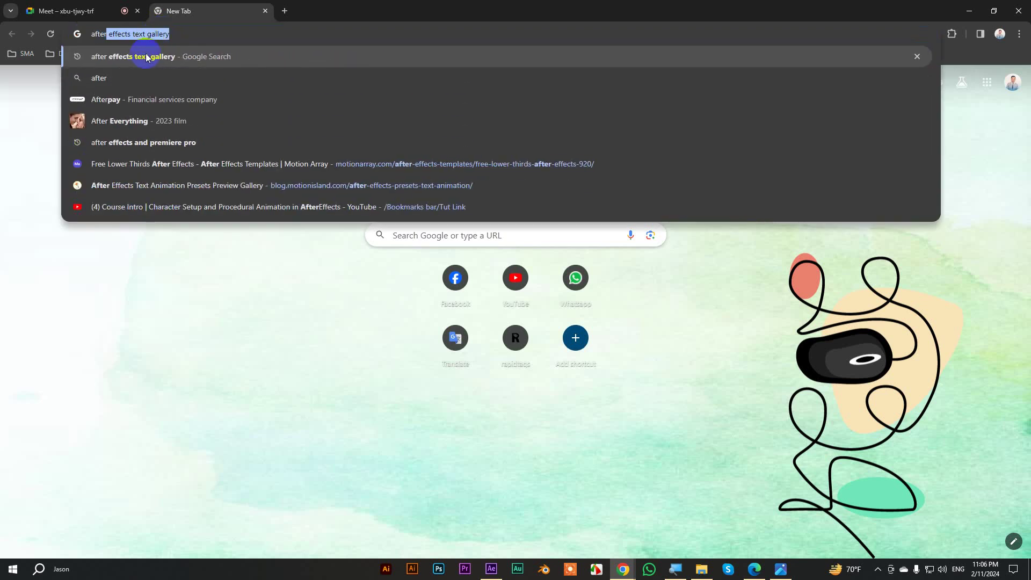
click(146, 58)
click(211, 181)
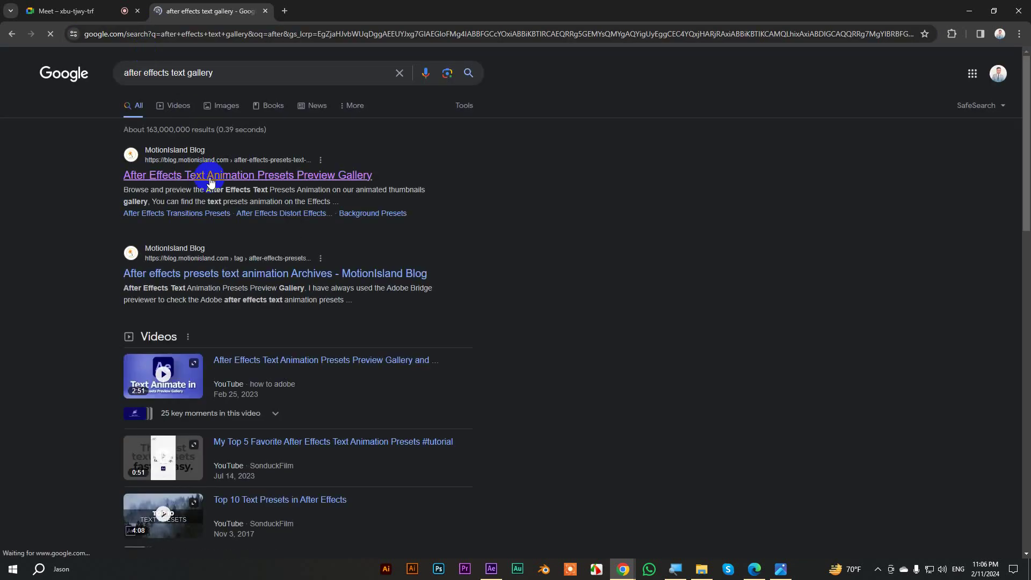
Browse the Blurs preset previews, noting Transporter, then return to After Effects.
scroll(329, 271, down, 13)
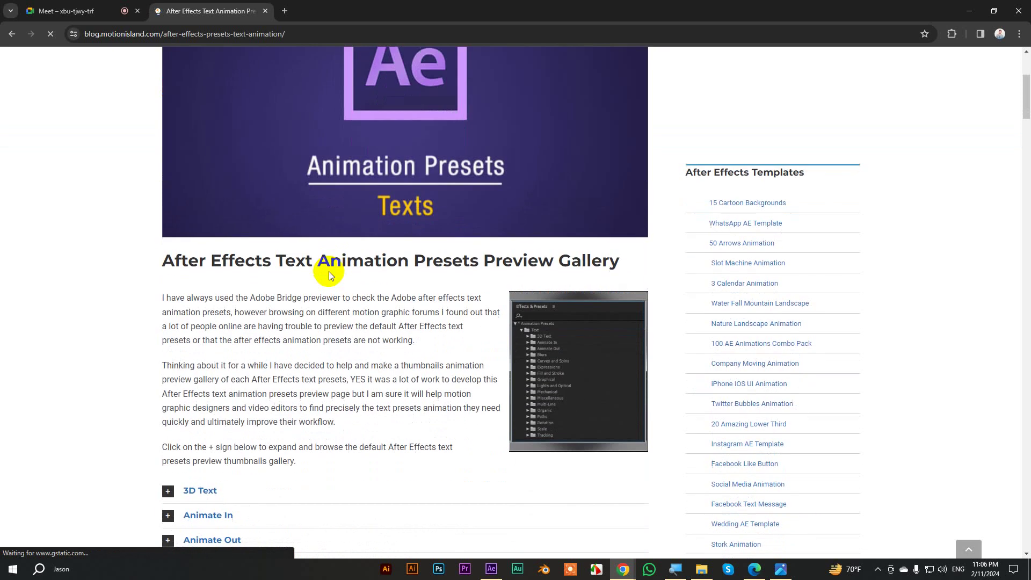
scroll(329, 272, down, 1)
scroll(314, 272, up, 2)
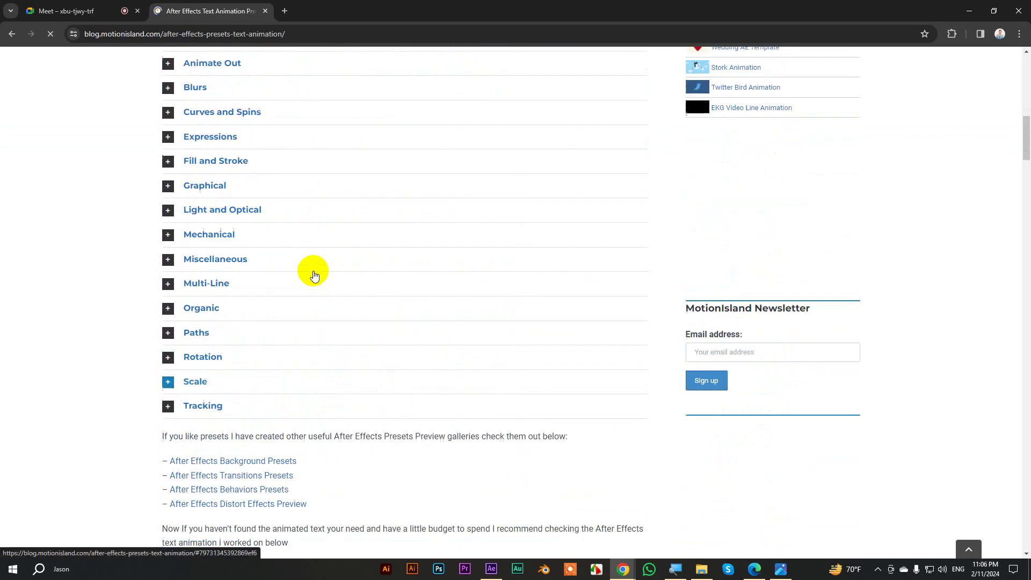
scroll(314, 275, up, 1)
click(166, 142)
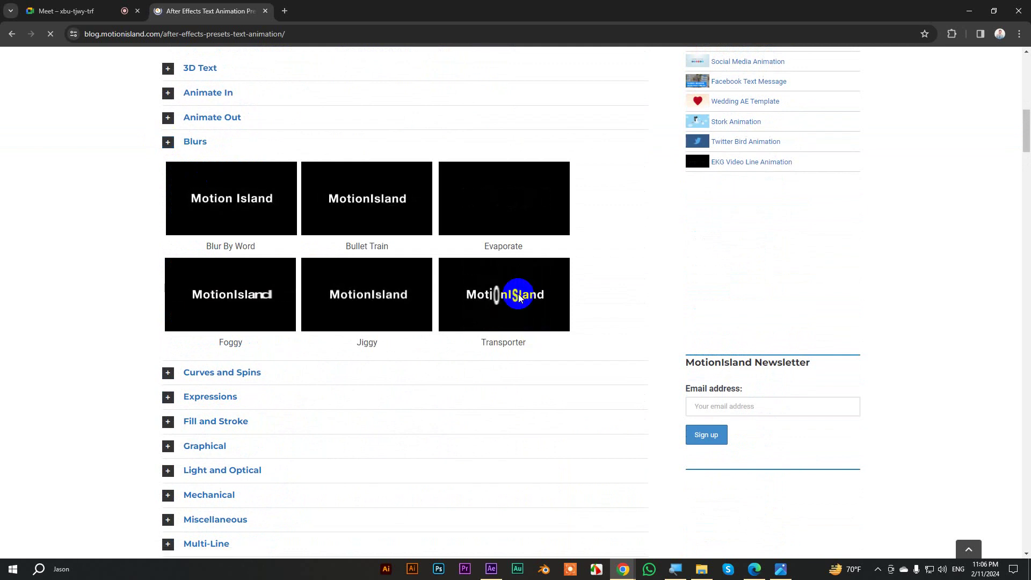
drag(479, 342, 542, 343)
click(491, 569)
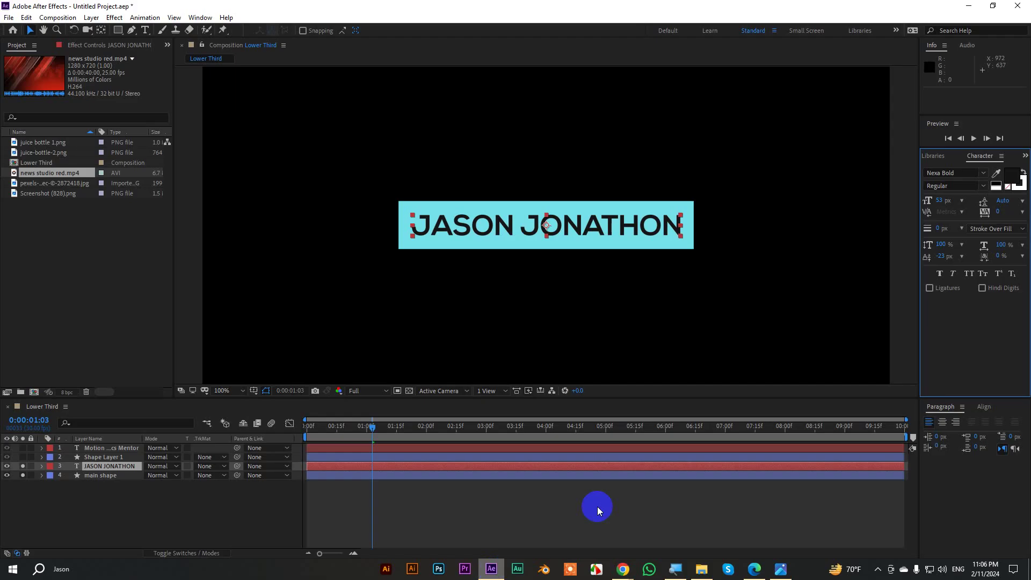
Apply the Transporter preset to the name text from the Effects & Presets panel.
click(1025, 155)
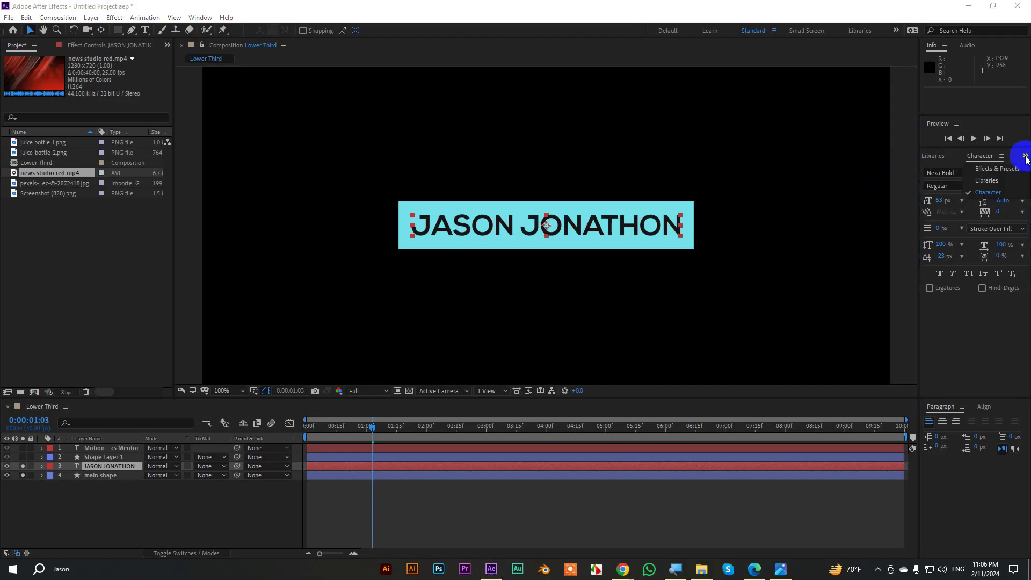
click(989, 166)
click(962, 170)
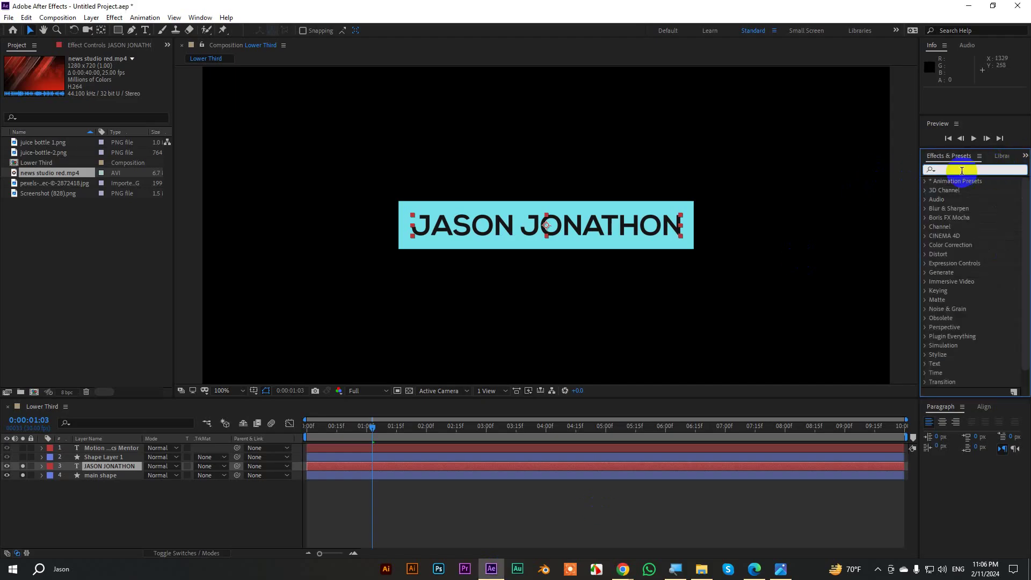
text(Transporter)
double_click(980, 208)
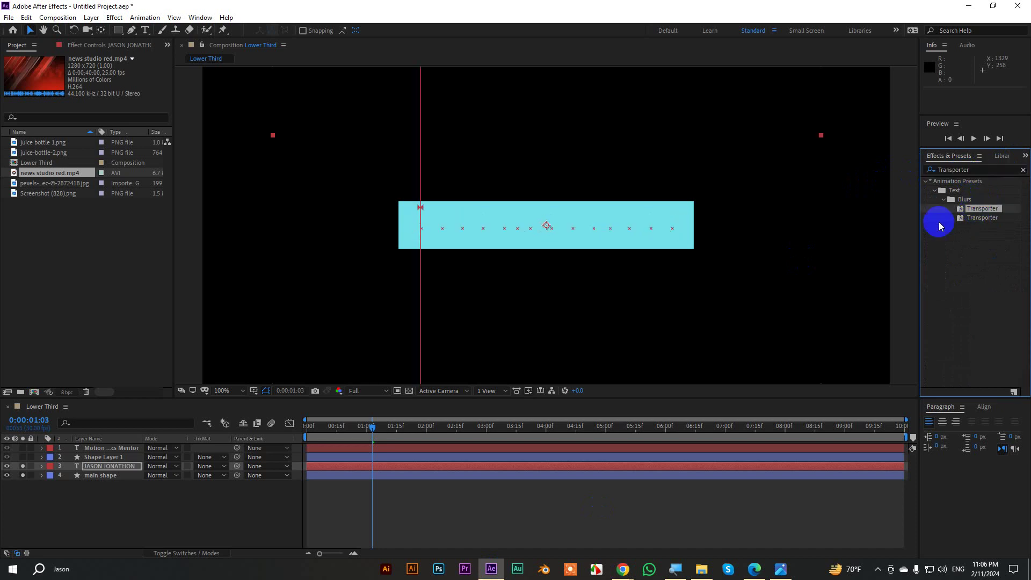
Inspect the Transporter Offset keyframes, preview the result, then undo the preset.
click(389, 482)
click(389, 467)
key(u)
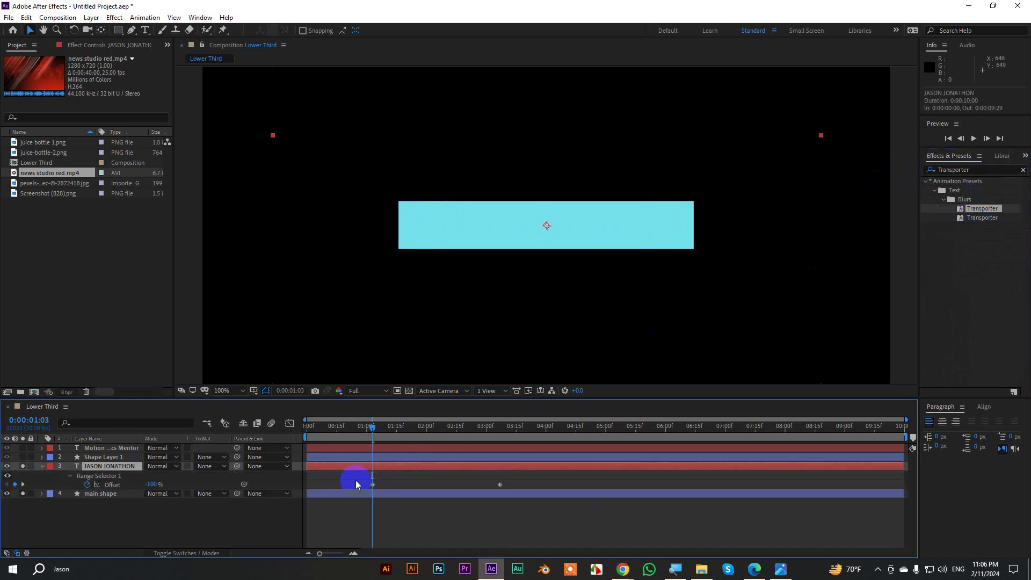
drag(355, 483, 499, 484)
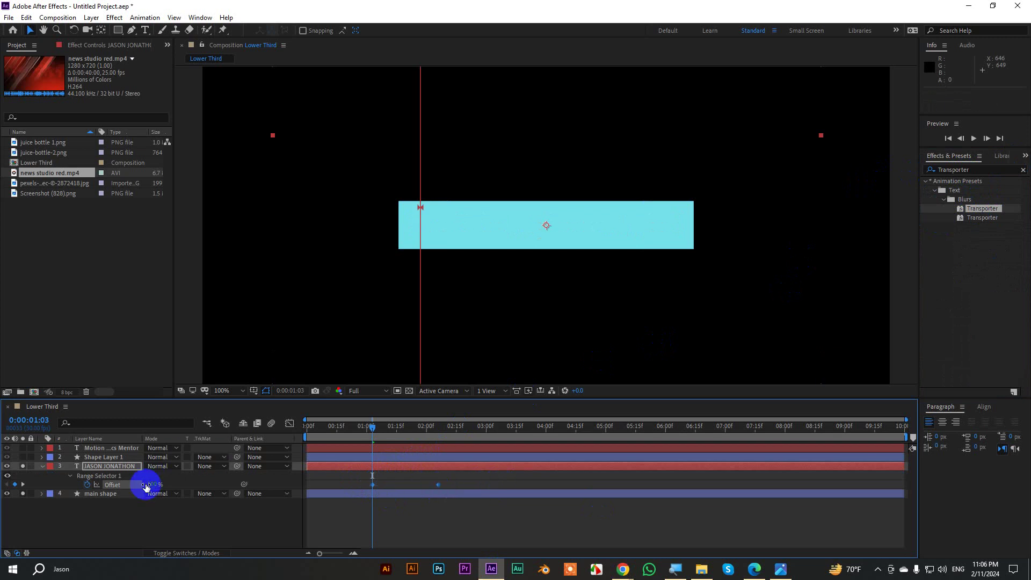
click(107, 493)
key(u)
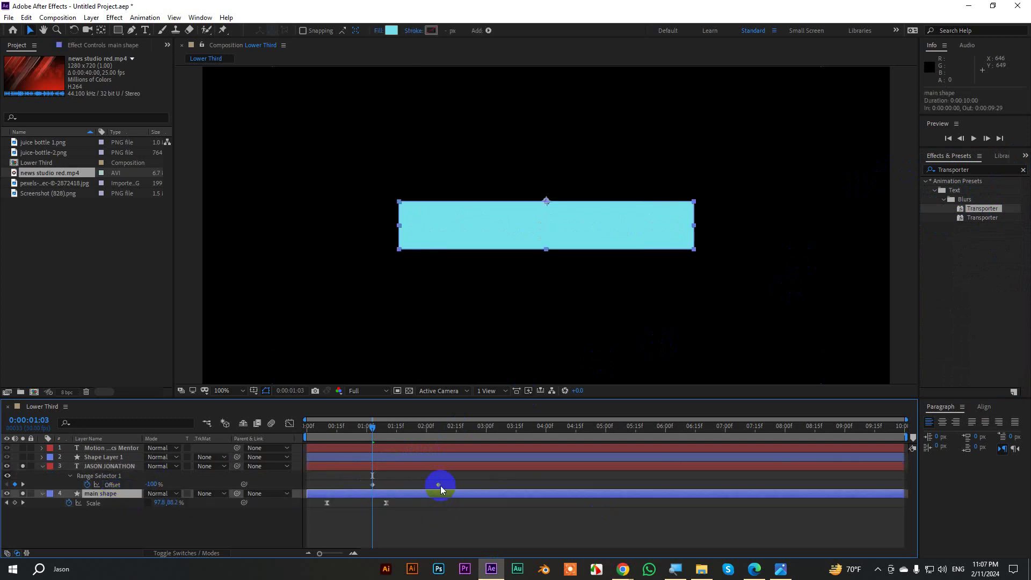
drag(361, 473, 446, 487)
key(space)
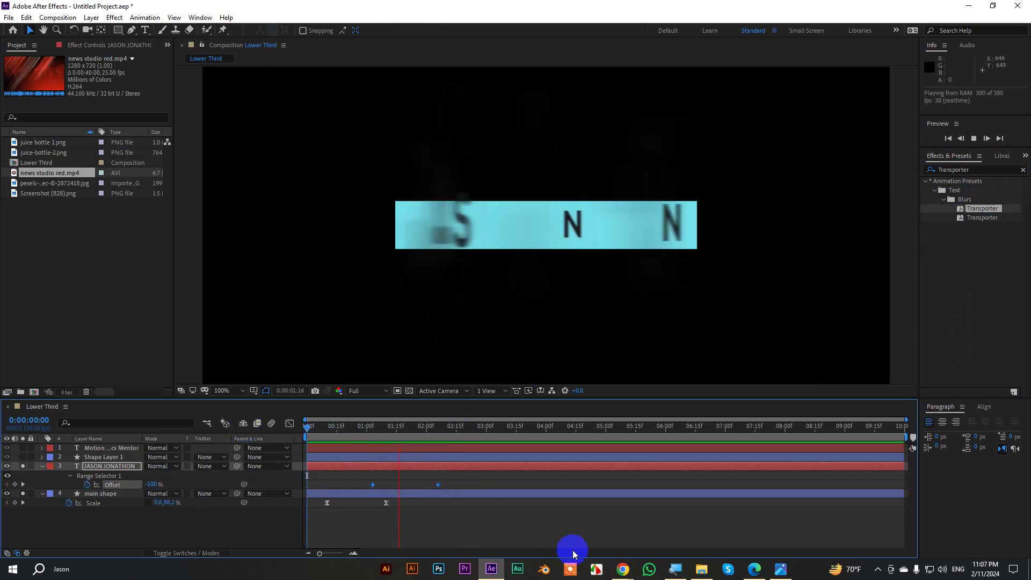
key(space)
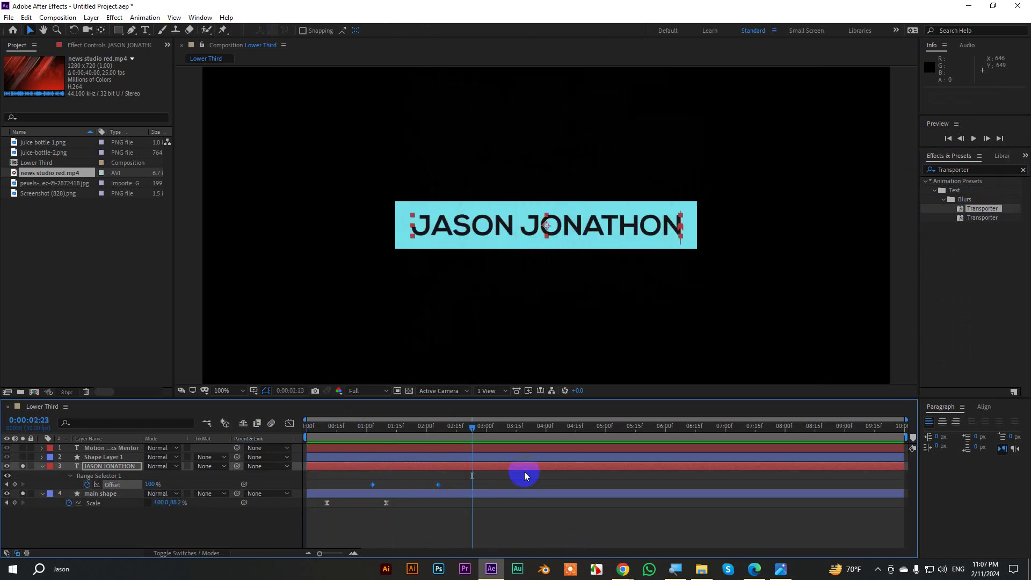
drag(477, 429, 442, 432)
key(ctrl+z)
key(ctrl+z)
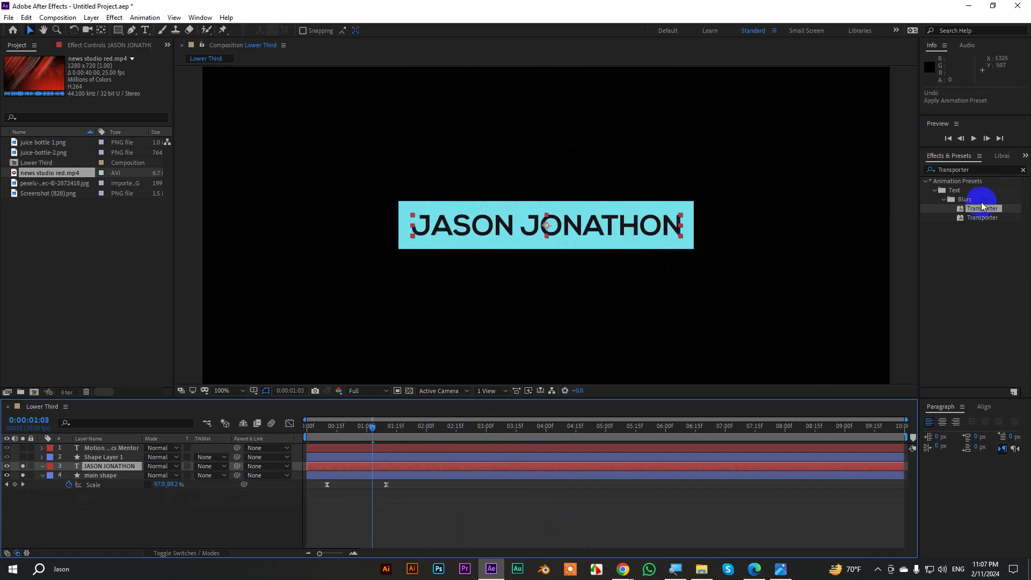
Apply the Foggy preset to the name text via a 'fogg' search and preview it.
click(979, 171)
text(fogg)
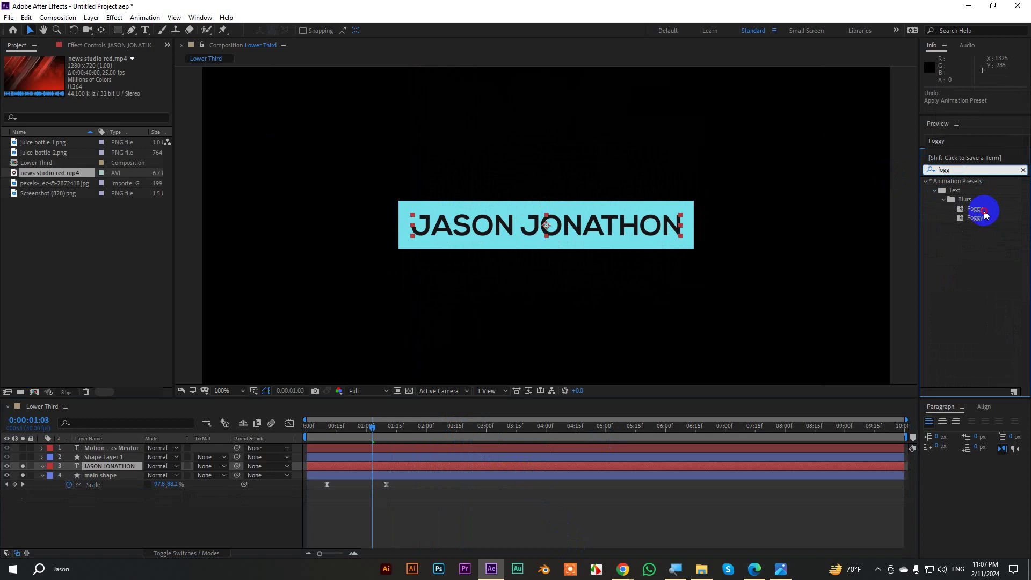
double_click(975, 208)
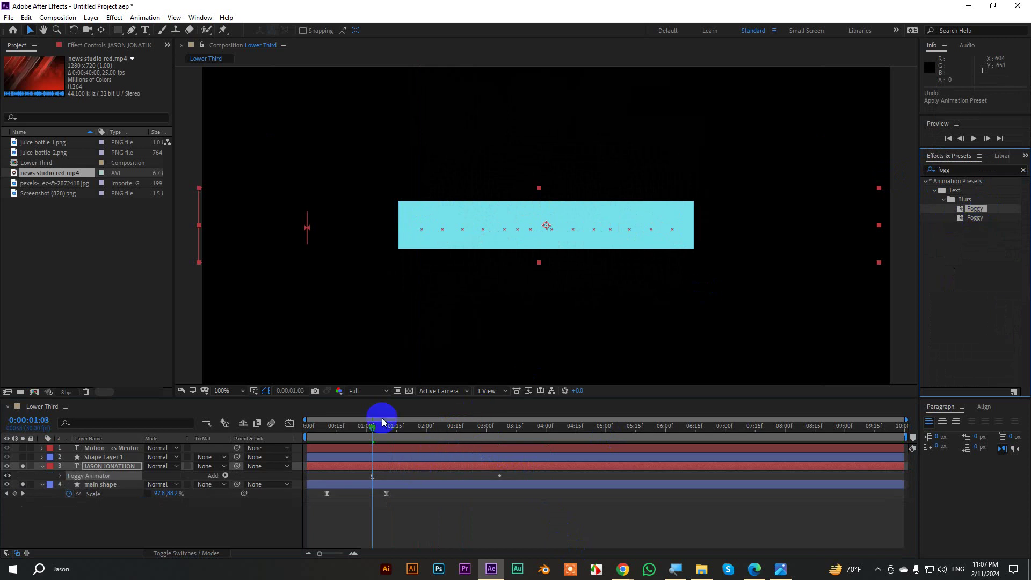
click(352, 426)
key(space)
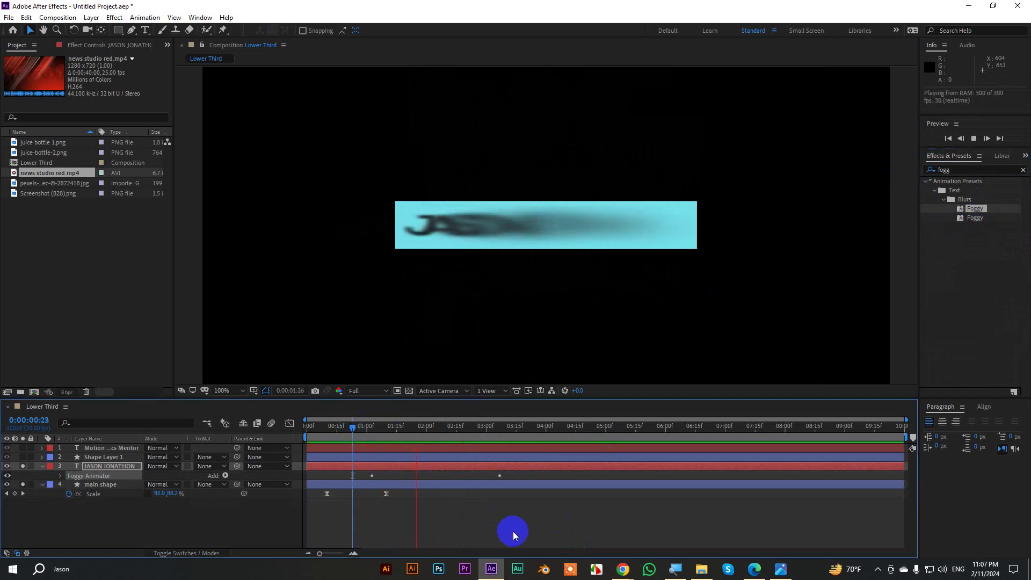
key(space)
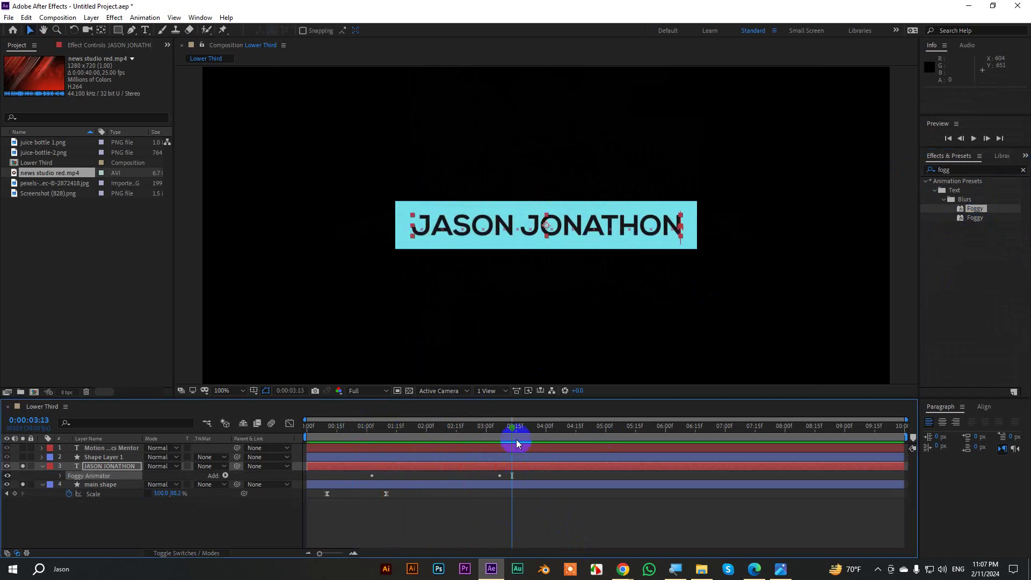
Select the name's two Offset keyframes and ease the last to 56.69% influence.
click(394, 465)
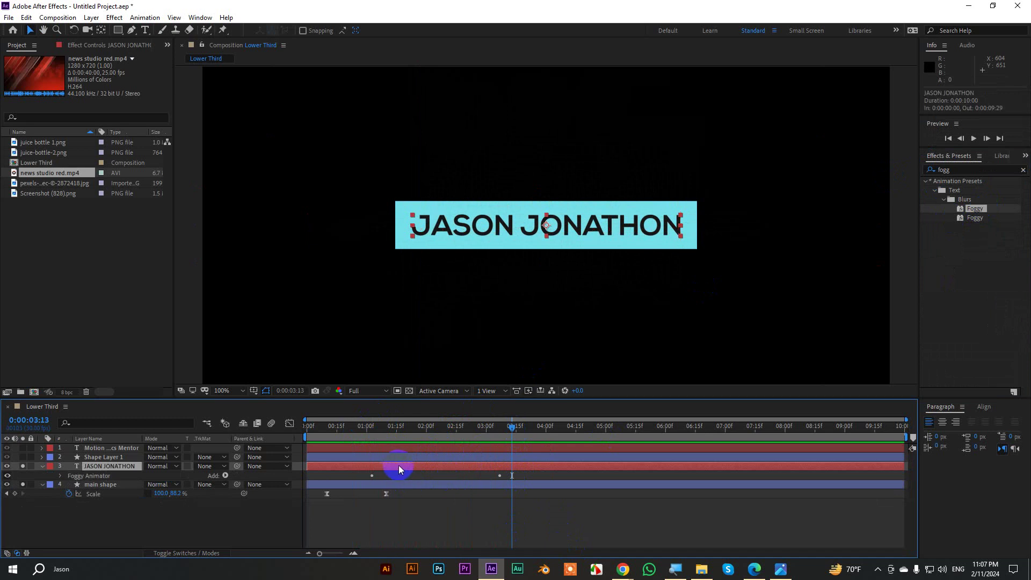
key(u)
drag(365, 482, 438, 489)
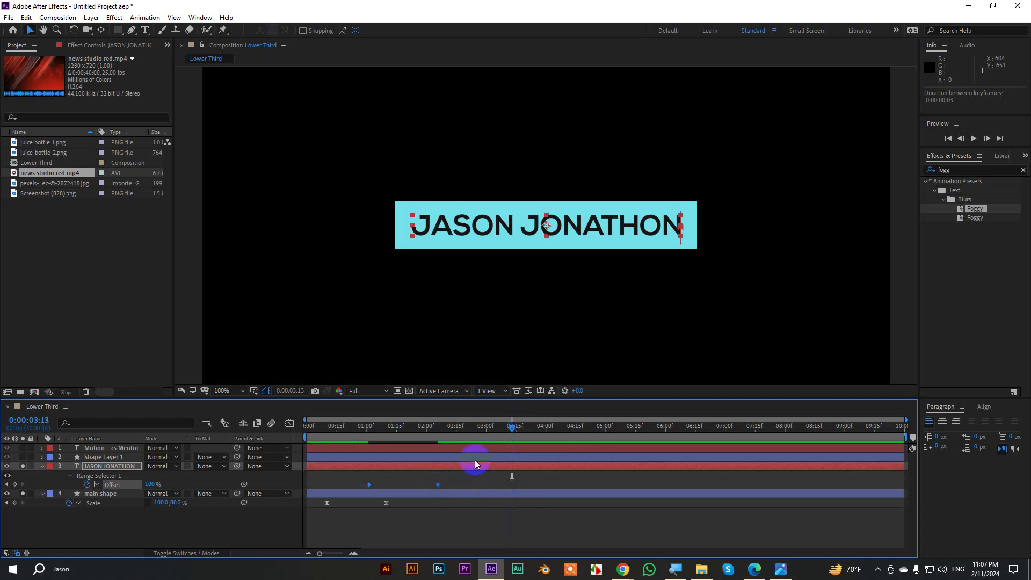
click(289, 423)
drag(446, 489, 414, 529)
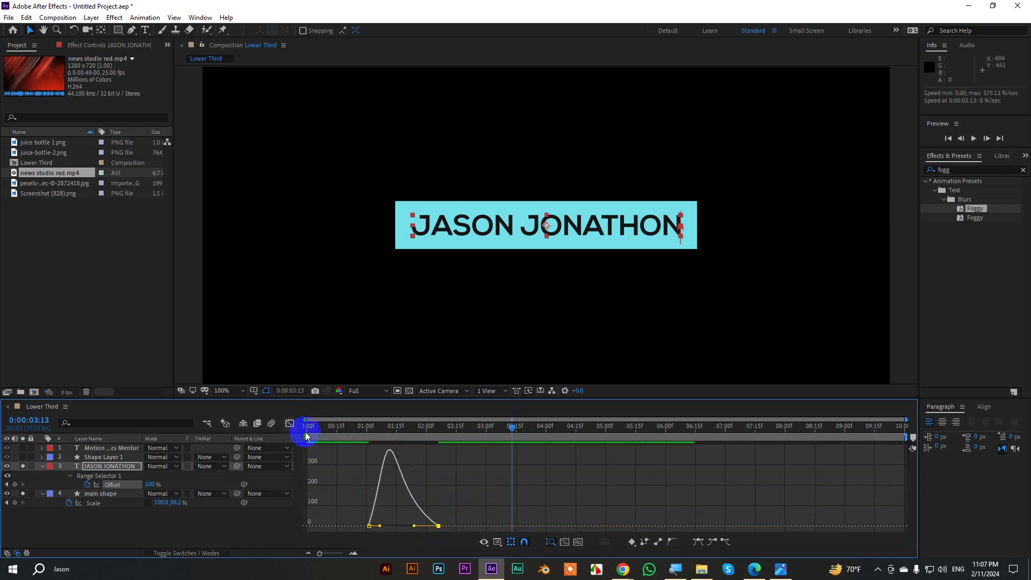
Preview and scrub the Foggy name reveal so it finishes near 1:26 as the bar opens.
click(289, 423)
drag(510, 421, 318, 424)
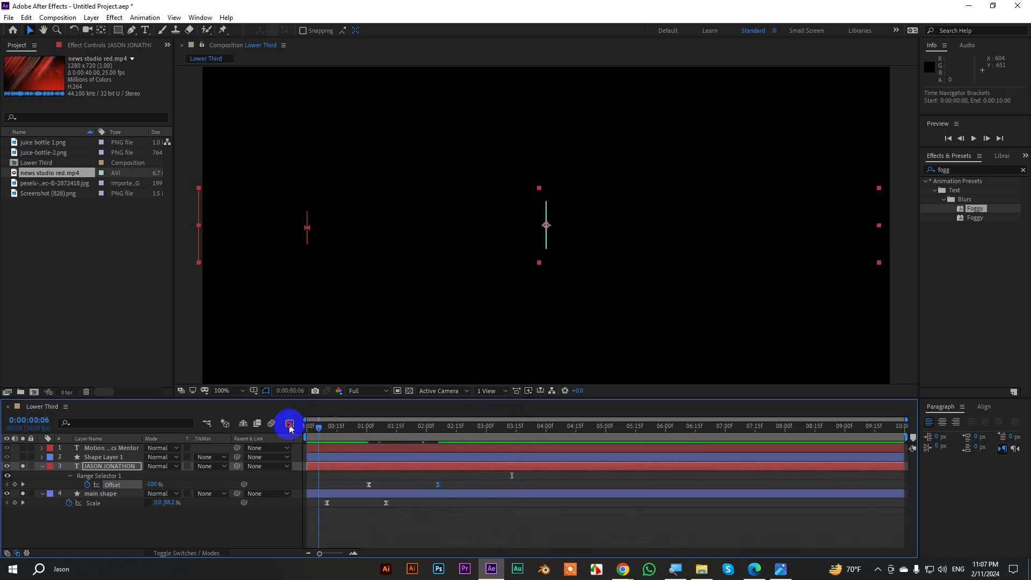
key(space)
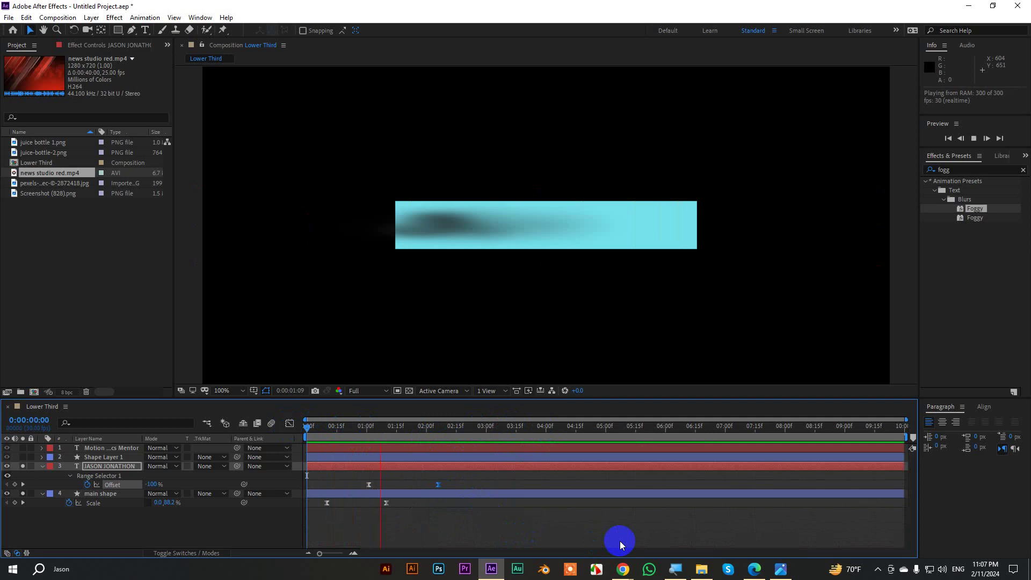
key(space)
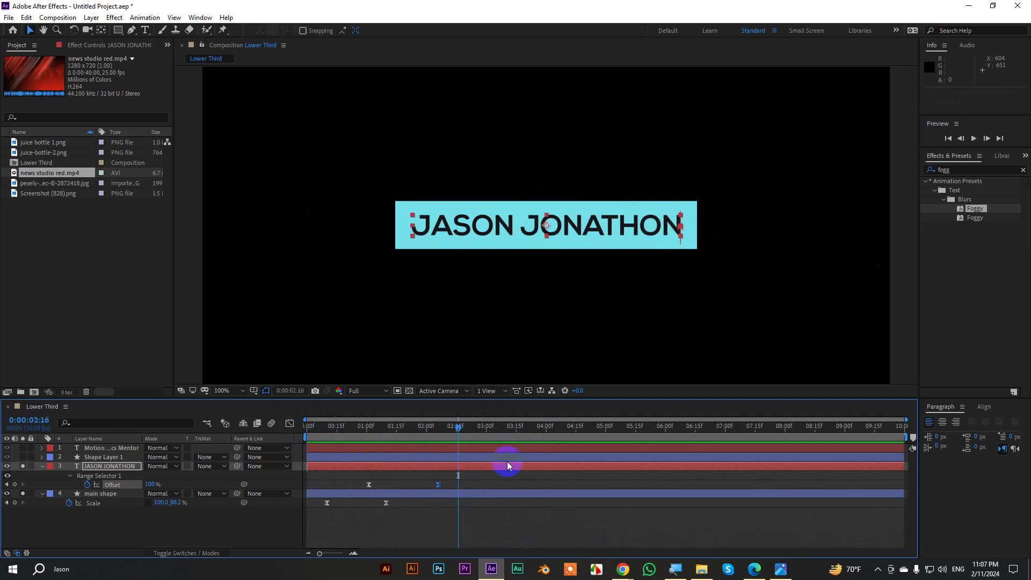
drag(421, 437, 420, 487)
key(space)
drag(417, 434, 321, 429)
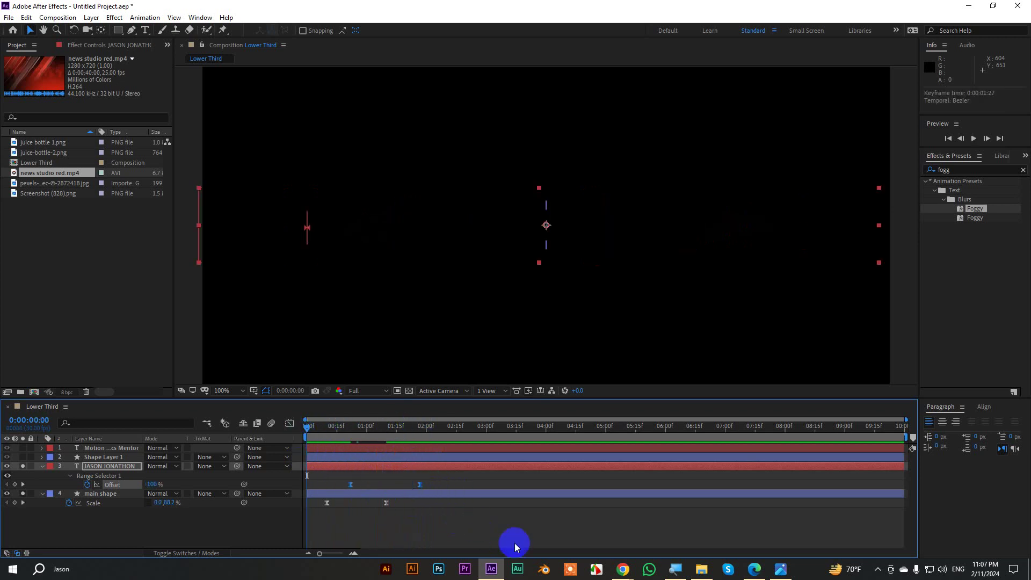
key(space)
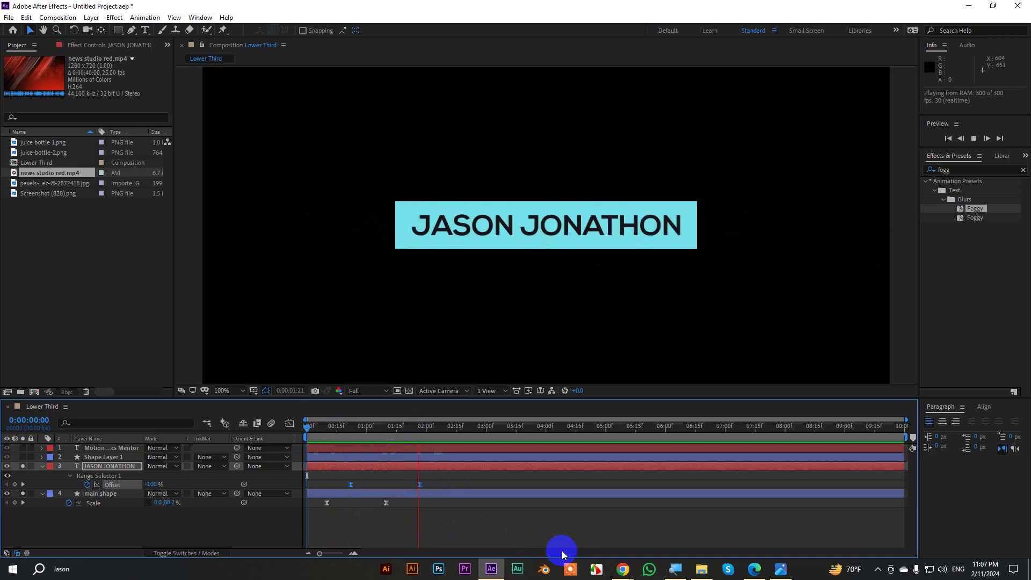
key(space)
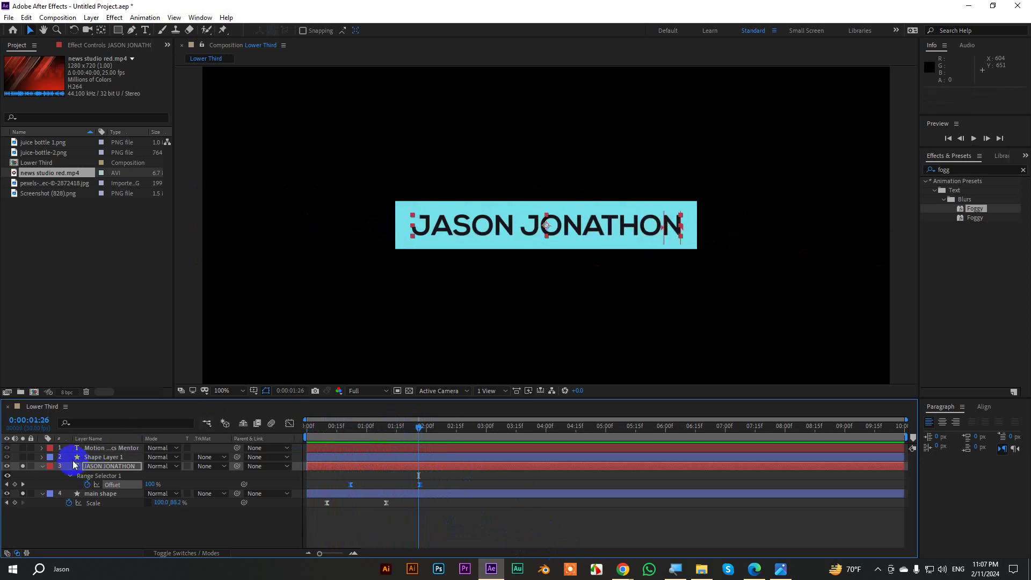
Solo the short cyan bar layer and rename it 'line'.
click(42, 466)
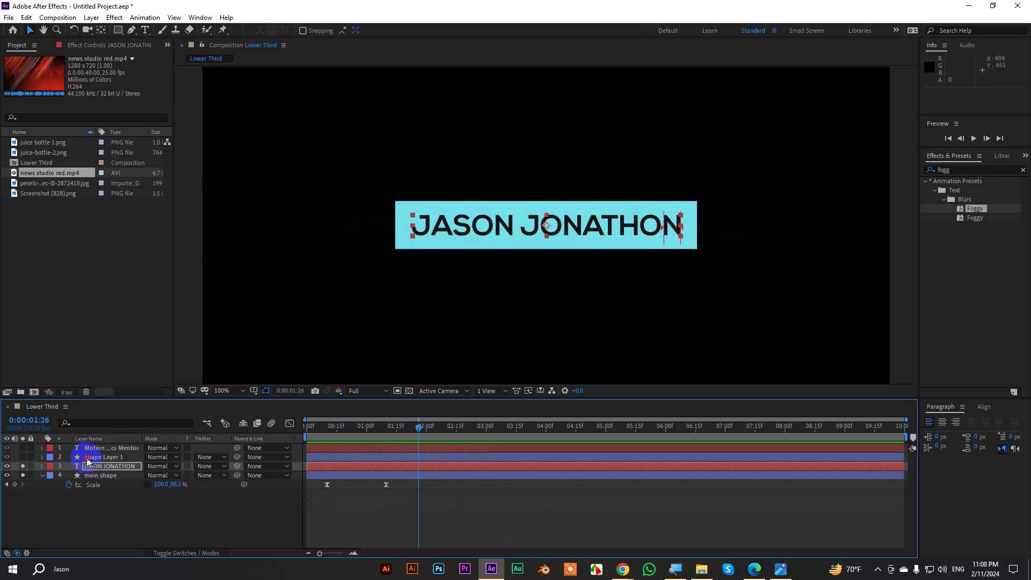
click(86, 456)
click(22, 457)
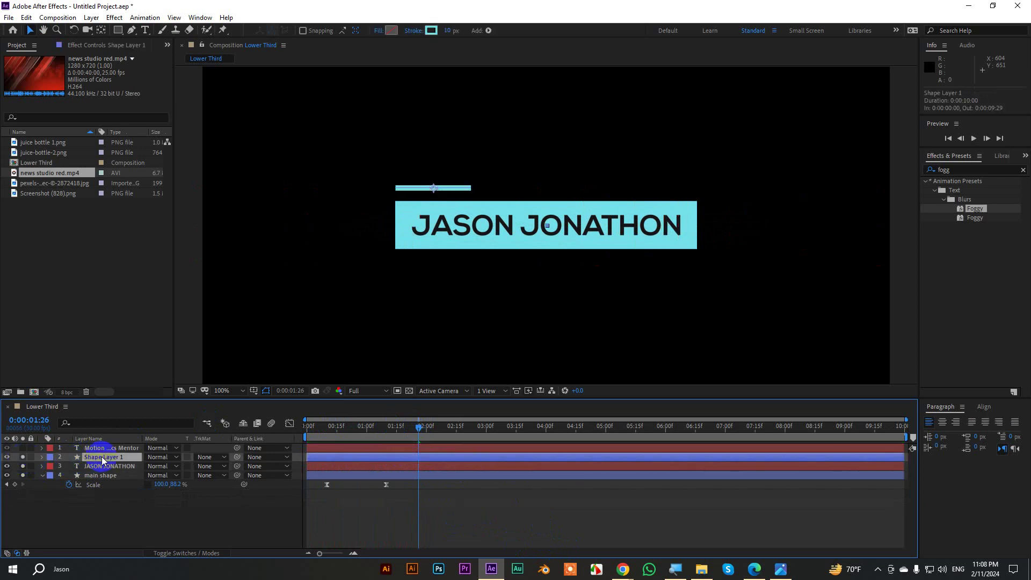
key(Return)
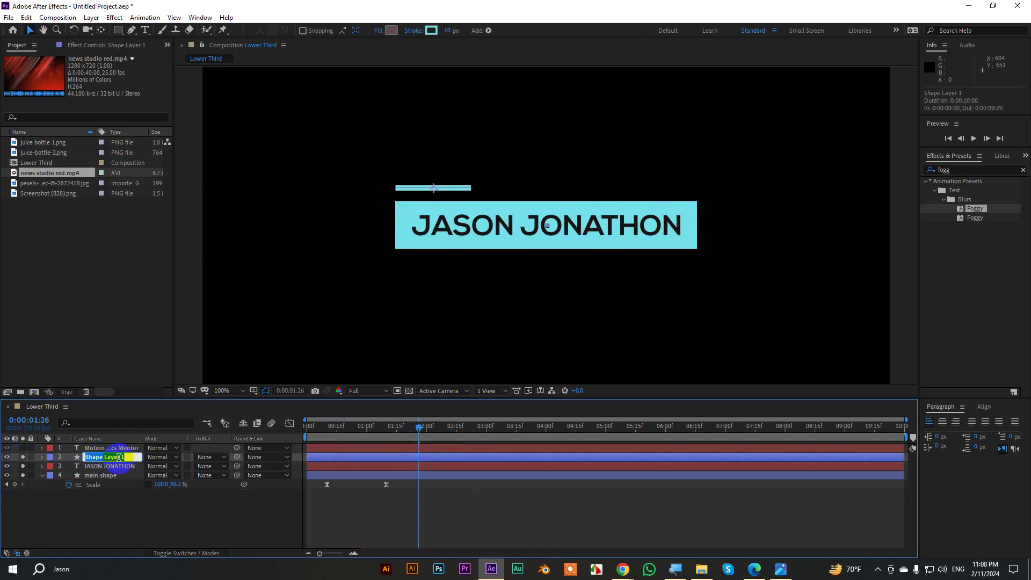
text(line)
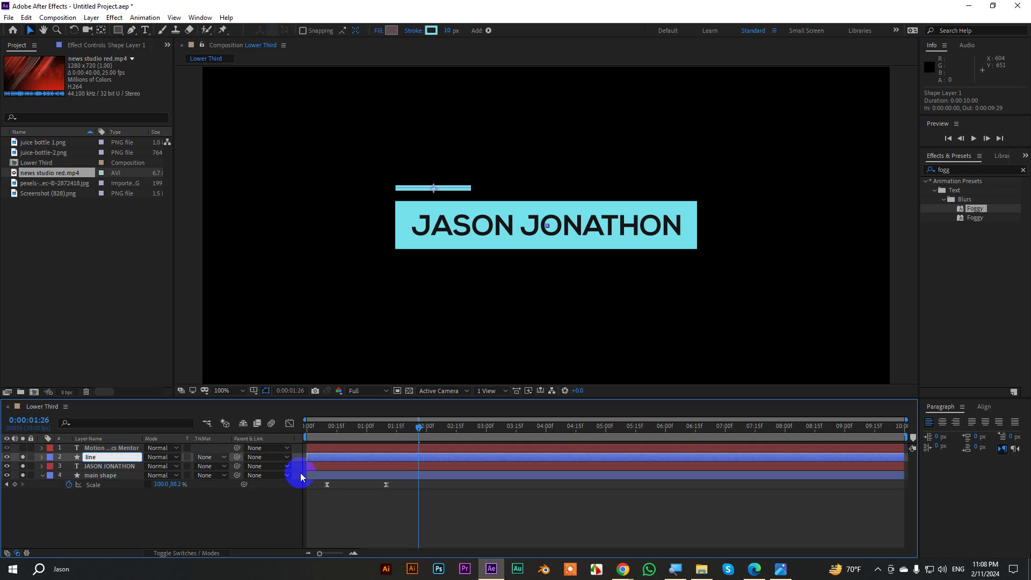
Add Trim Paths to the line layer at 1:10.
drag(413, 432, 386, 447)
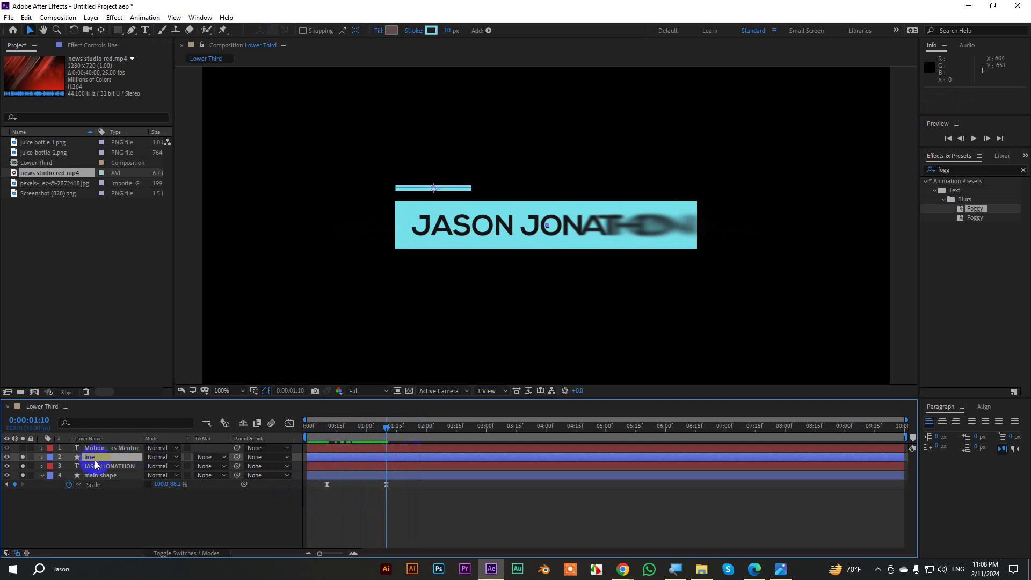
click(42, 457)
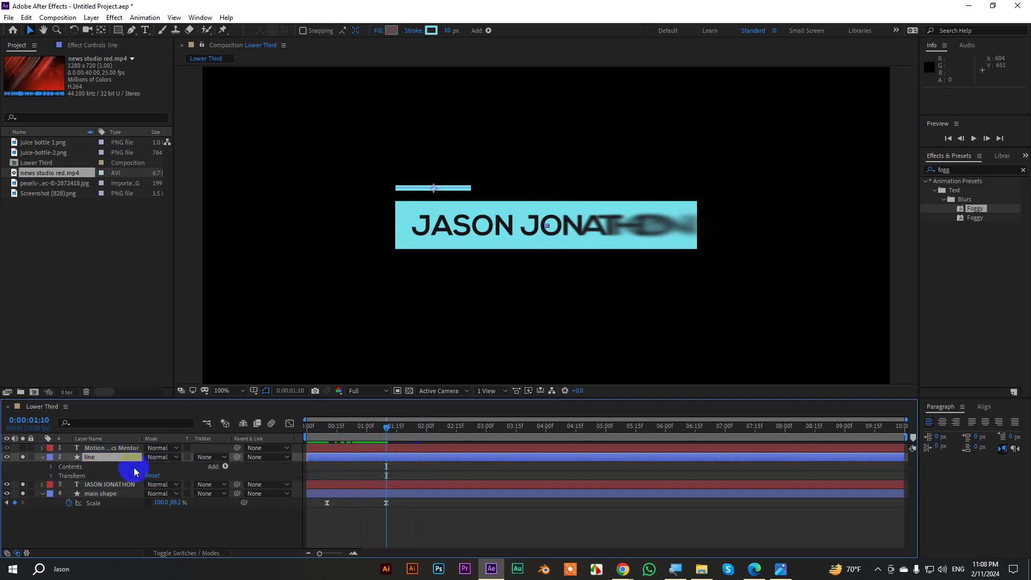
click(225, 466)
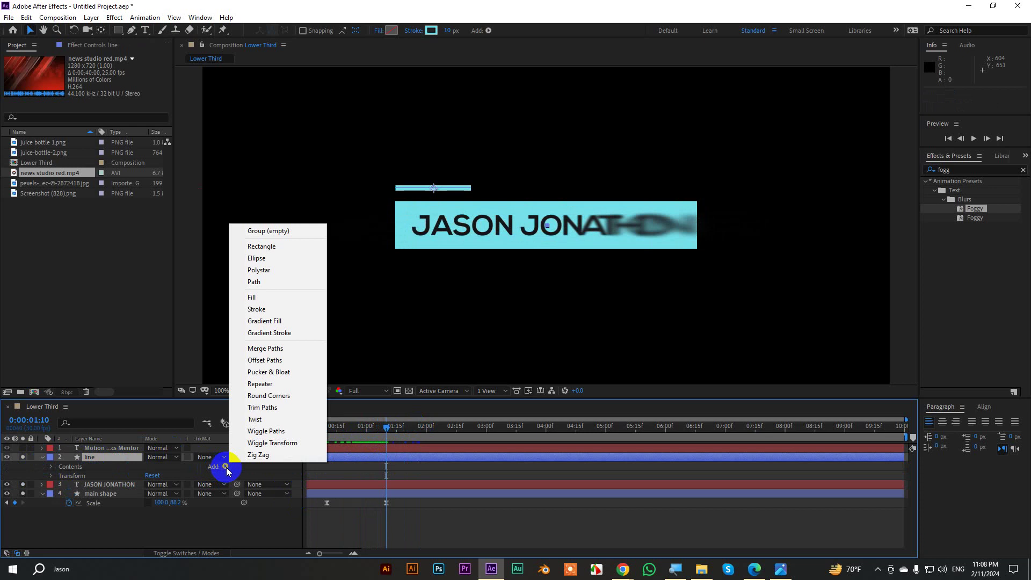
click(262, 408)
click(60, 485)
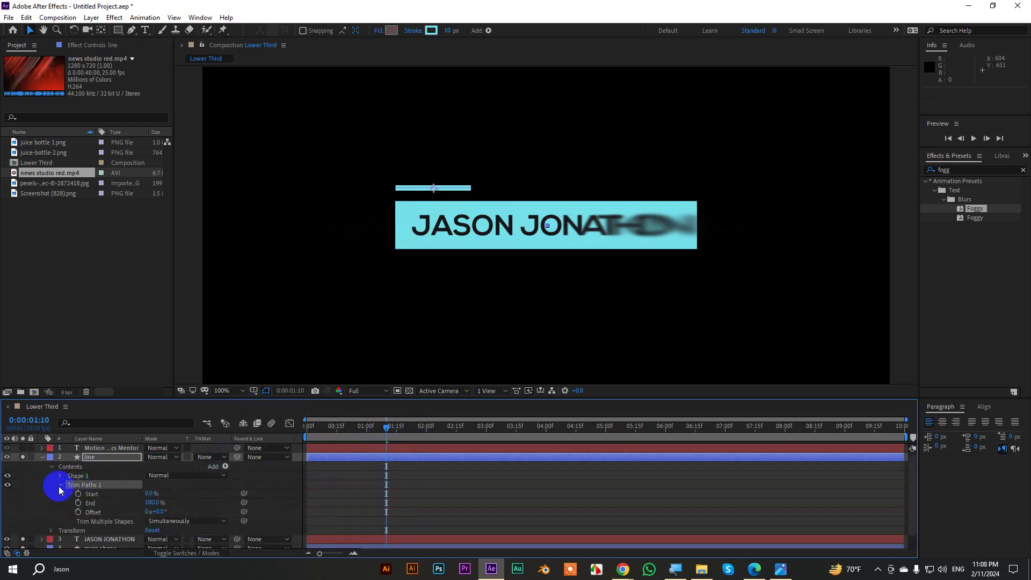
Keyframe Trim Paths End from 0% at 1:10 to 100% at 2:00.
click(152, 503)
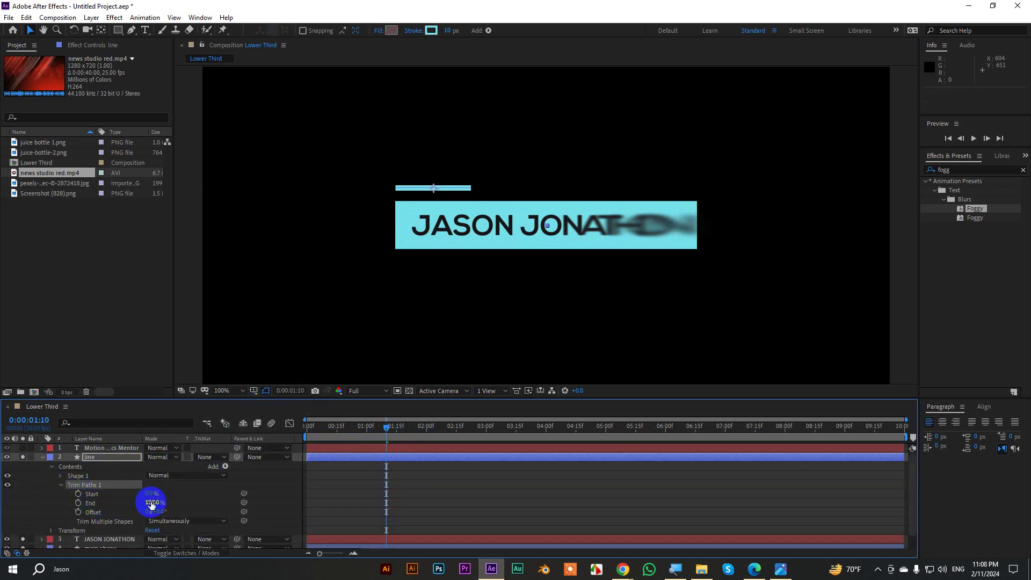
text(0)
key(Return)
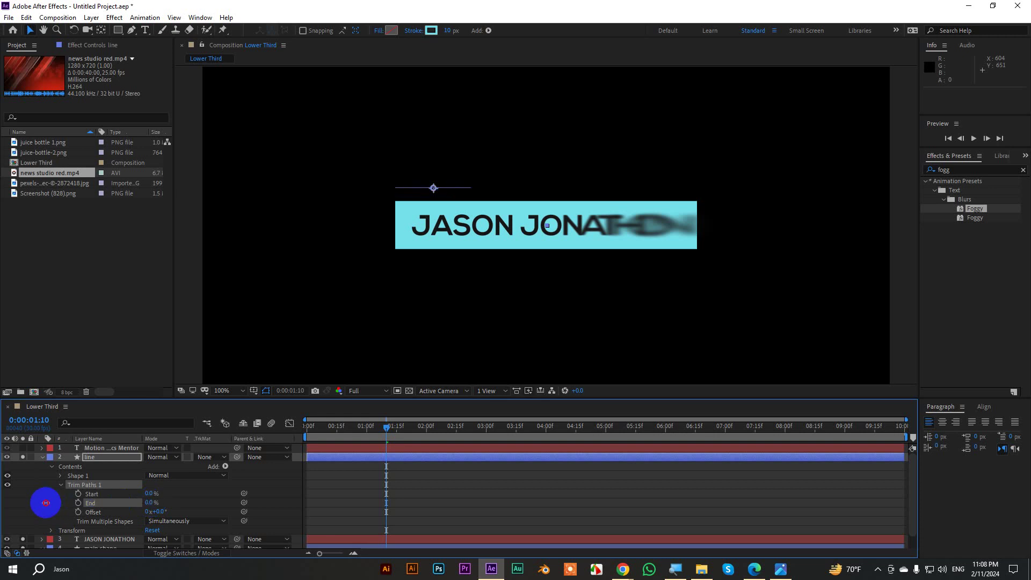
click(77, 503)
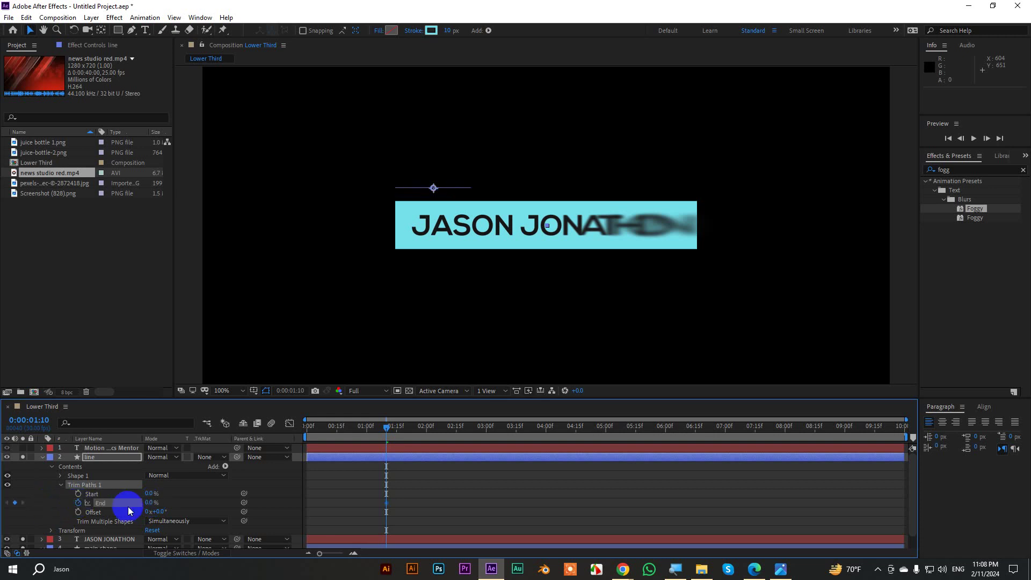
key(space)
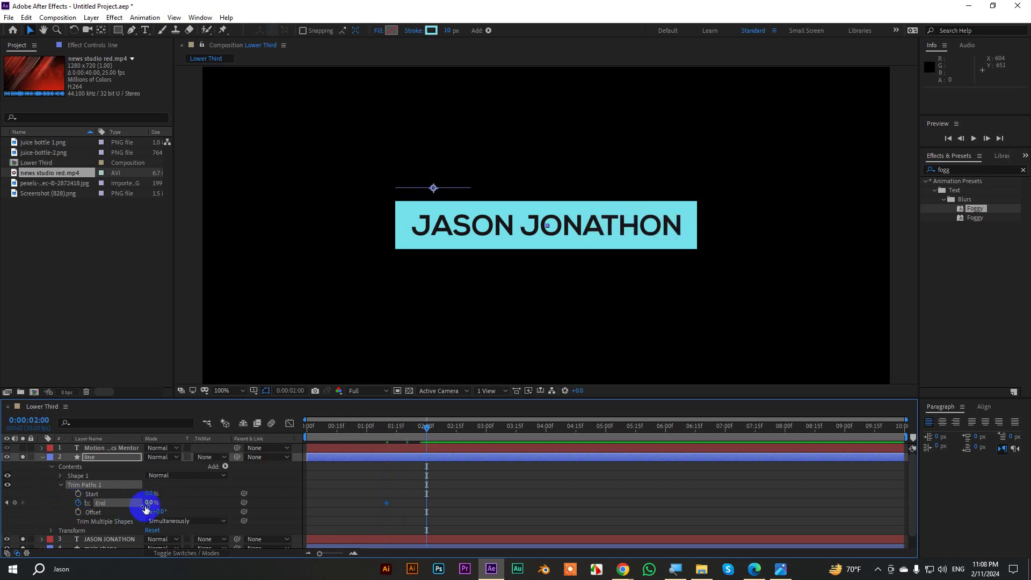
drag(146, 504, 465, 513)
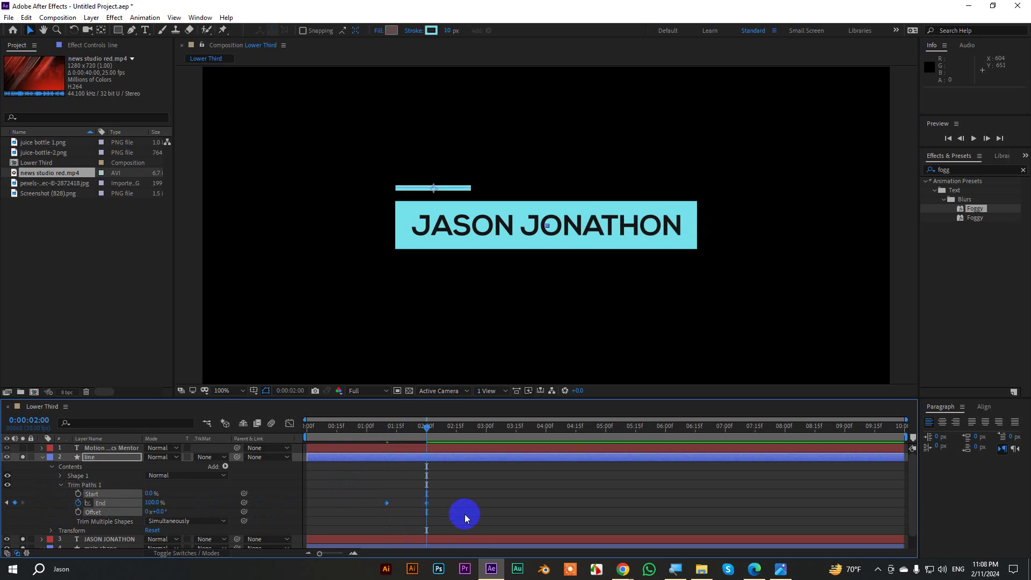
click(289, 424)
drag(439, 483, 408, 525)
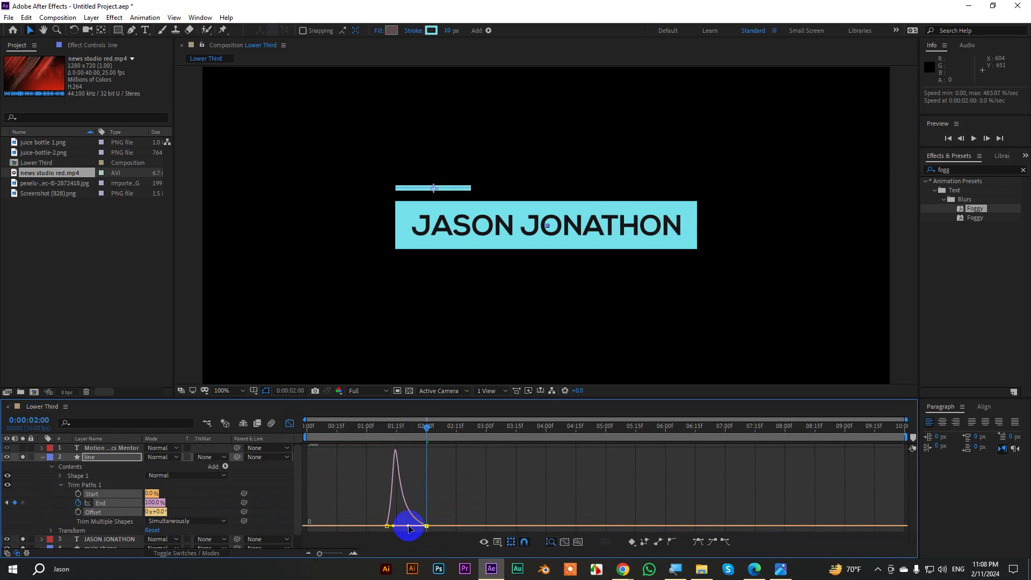
click(291, 426)
key(space)
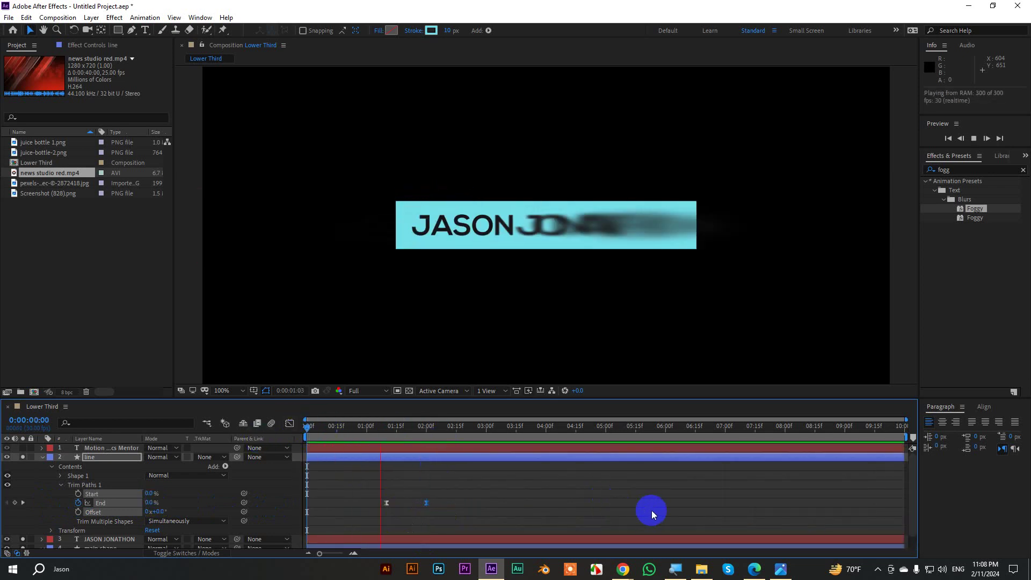
key(space)
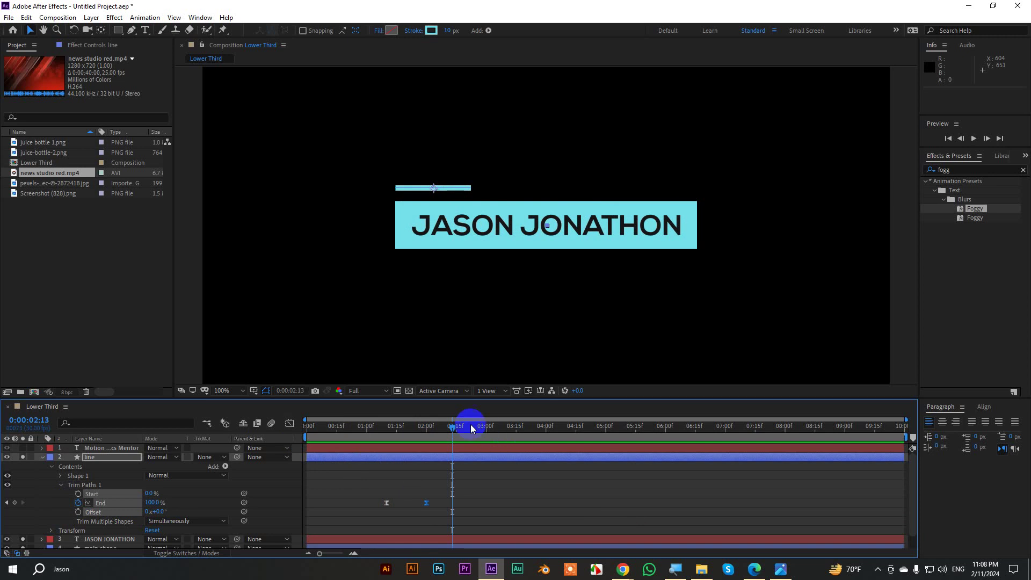
key(space)
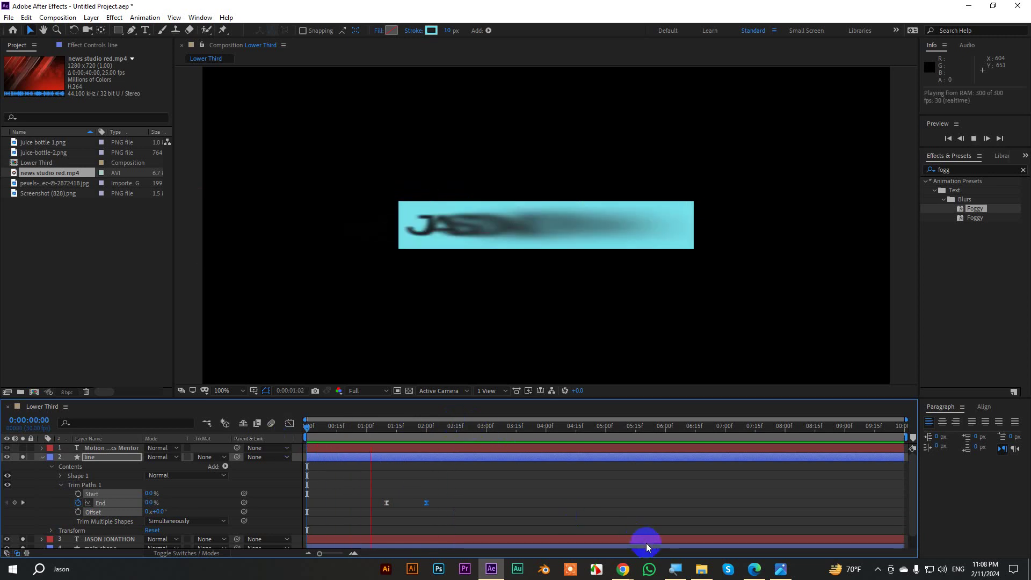
click(413, 436)
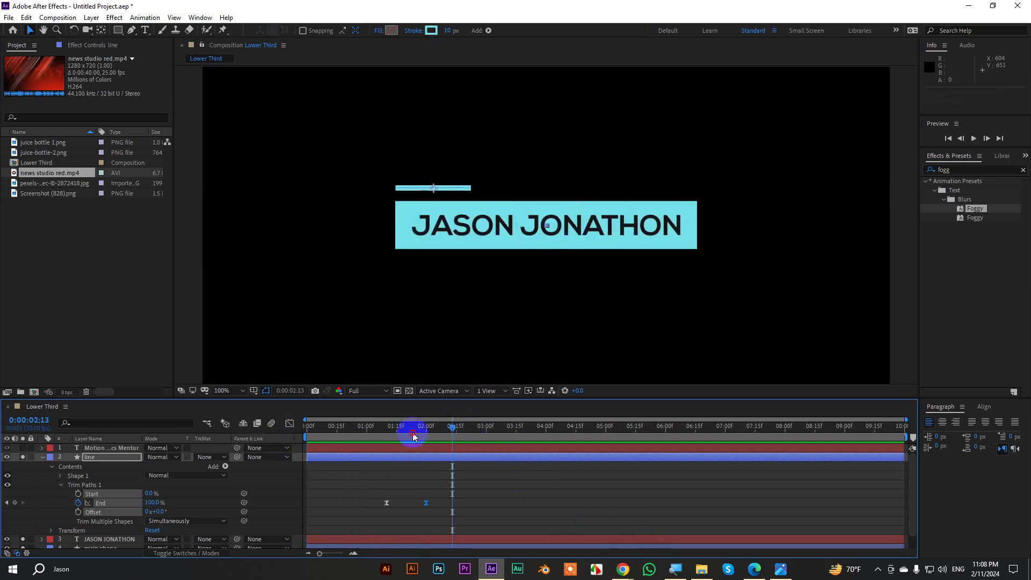
mouse_move(413, 436)
mouse_down()
mouse_move(402, 437)
mouse_move(422, 438)
mouse_move(416, 444)
mouse_up()
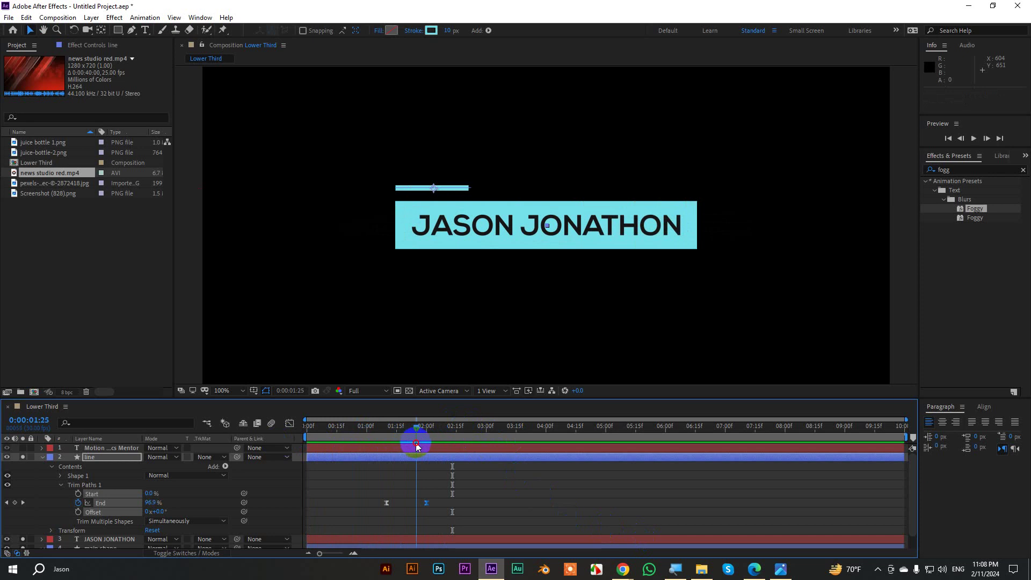
click(42, 457)
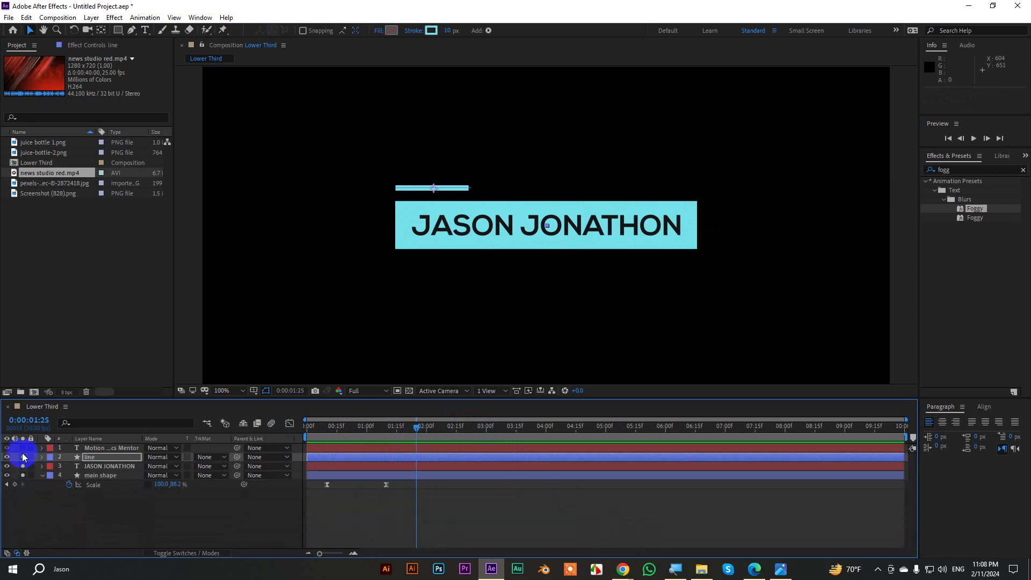
Unsolo the layers so the name, subtitle and line all show again.
drag(18, 499, 23, 463)
click(23, 457)
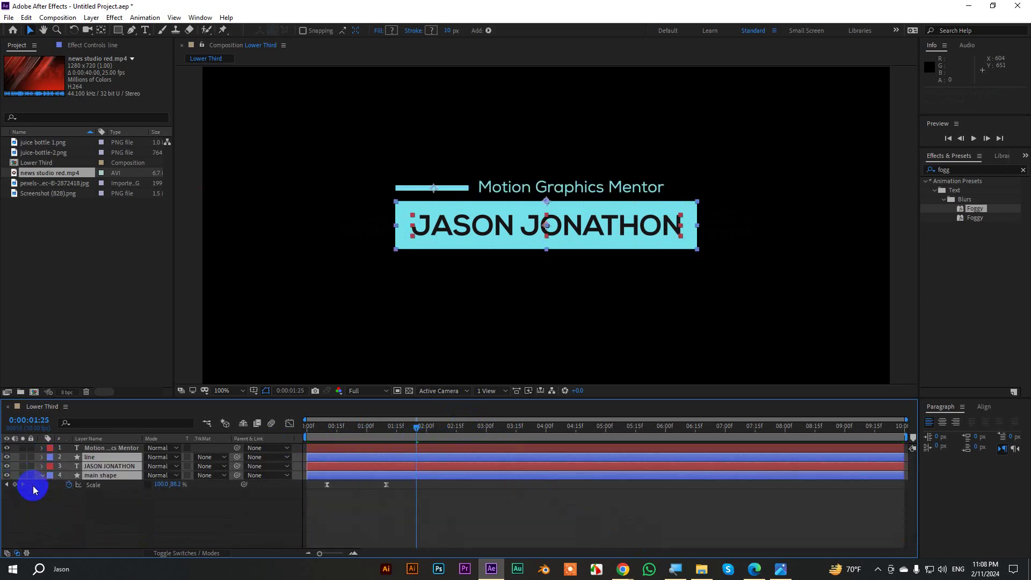
click(105, 447)
click(613, 502)
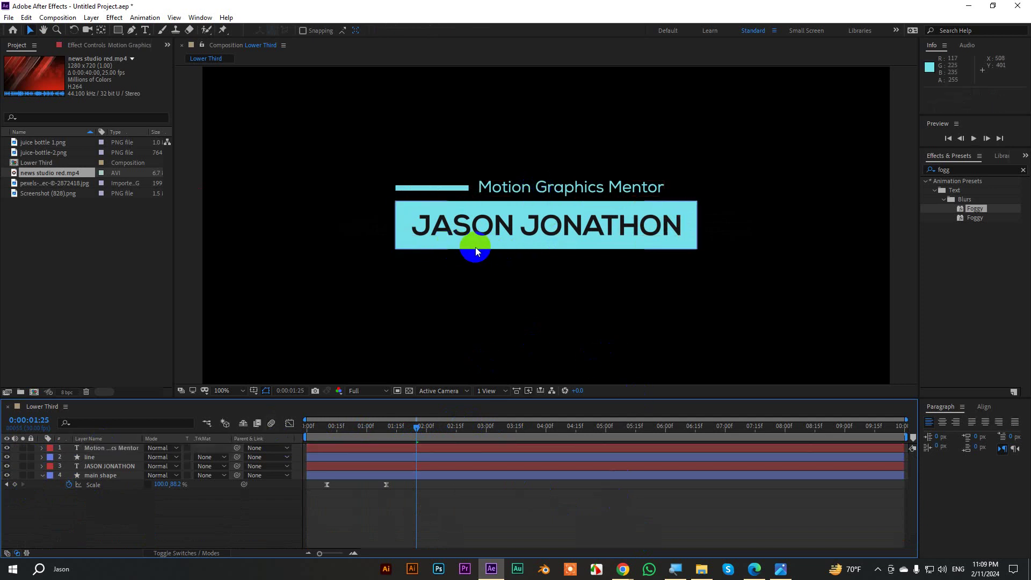
Draw a rectangle over the subtitle with no stroke and #00DCF0 cyan fill.
click(118, 30)
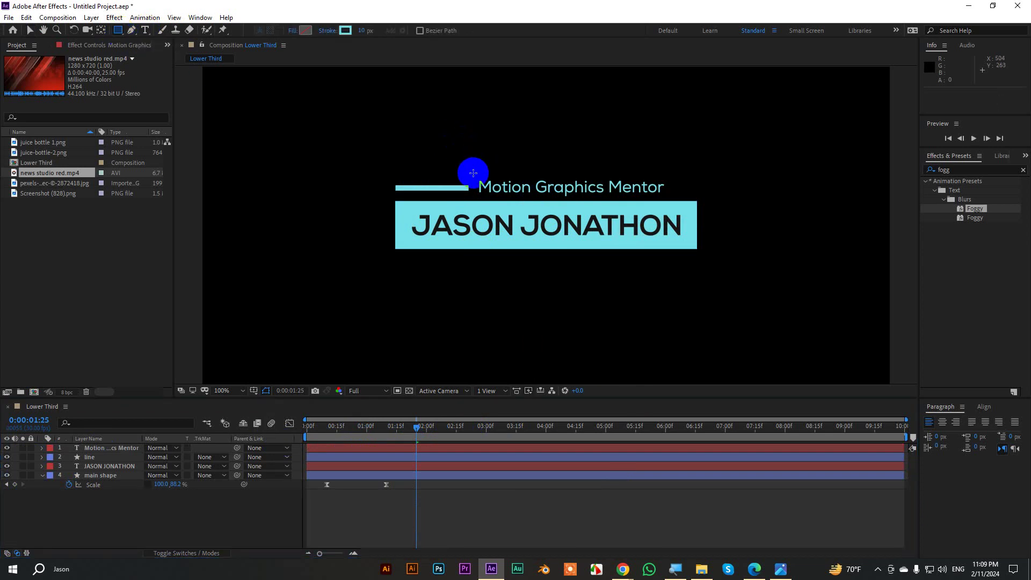
mouse_move(473, 173)
mouse_down()
mouse_move(612, 196)
mouse_move(675, 192)
mouse_move(675, 203)
mouse_up()
click(353, 34)
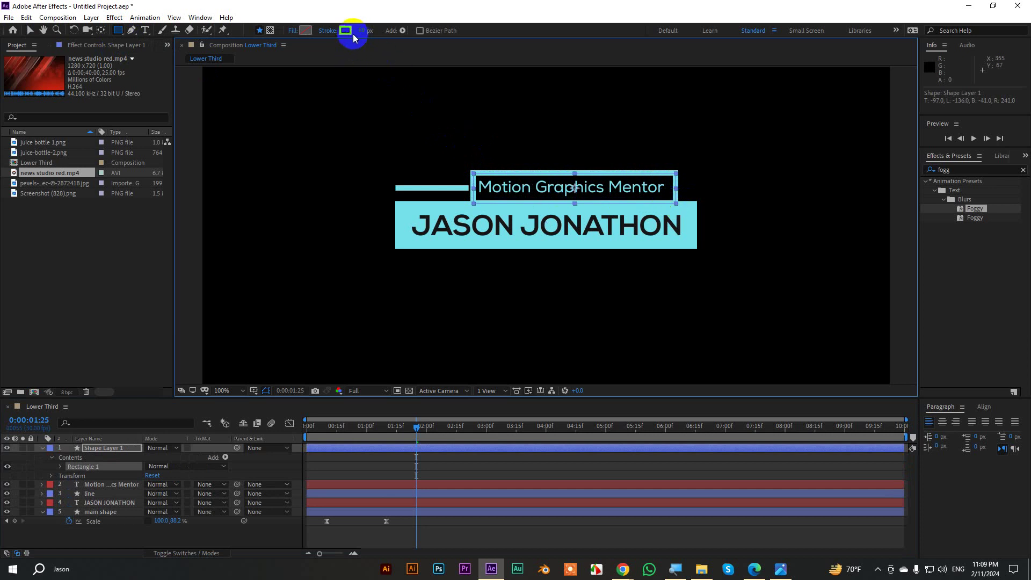
click(332, 30)
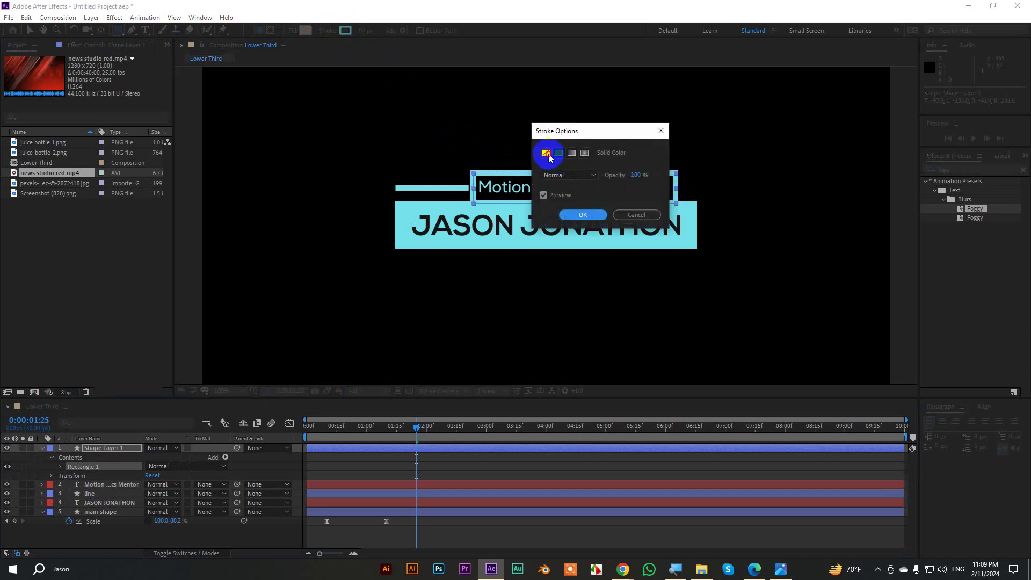
click(546, 154)
click(582, 214)
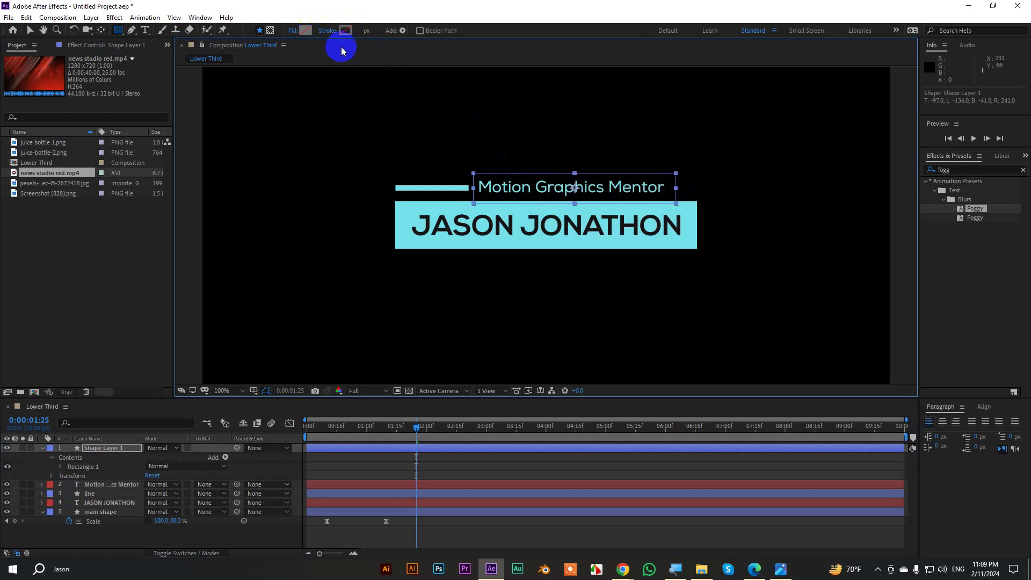
click(305, 30)
drag(773, 151, 842, 146)
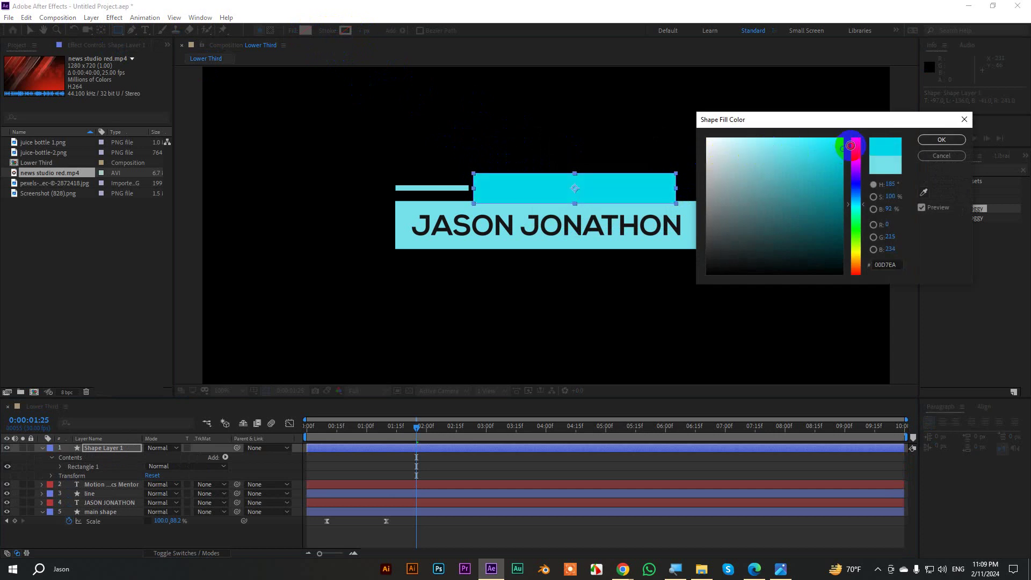
click(926, 141)
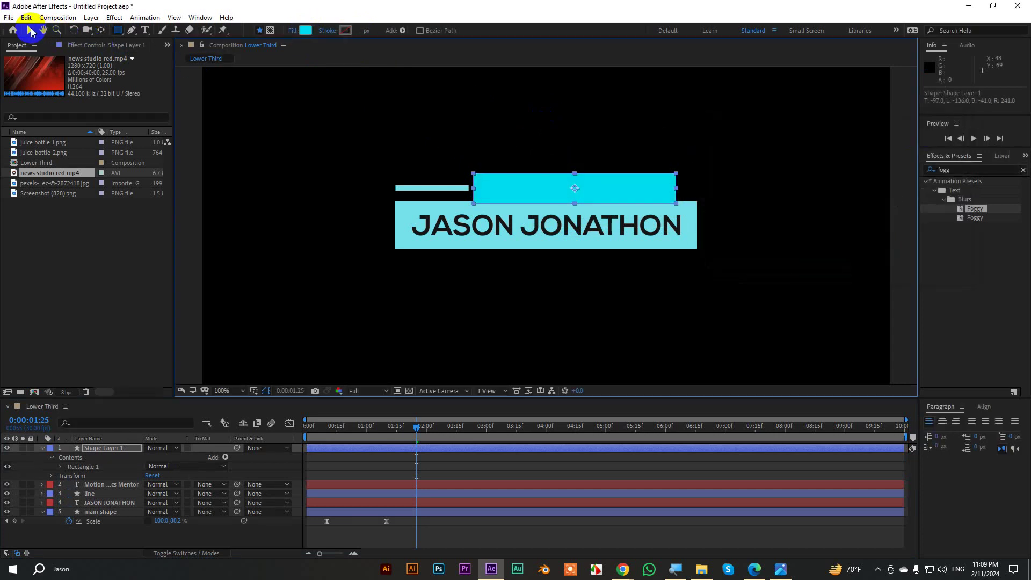
Rename the new rectangle layer 'matte shape'.
click(30, 30)
click(117, 457)
click(42, 448)
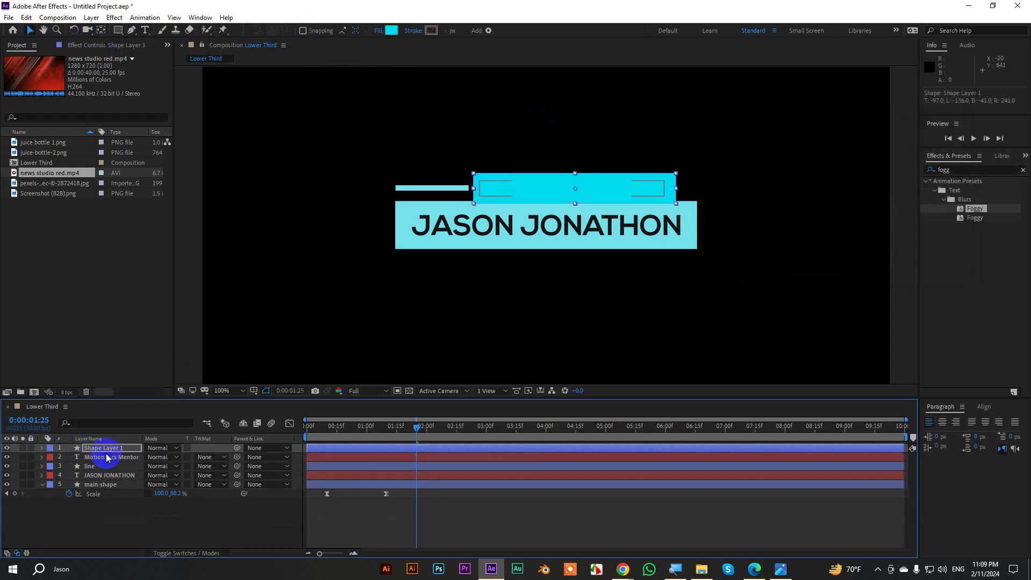
key(Return)
text(al)
key(BackSpace)
click(89, 457)
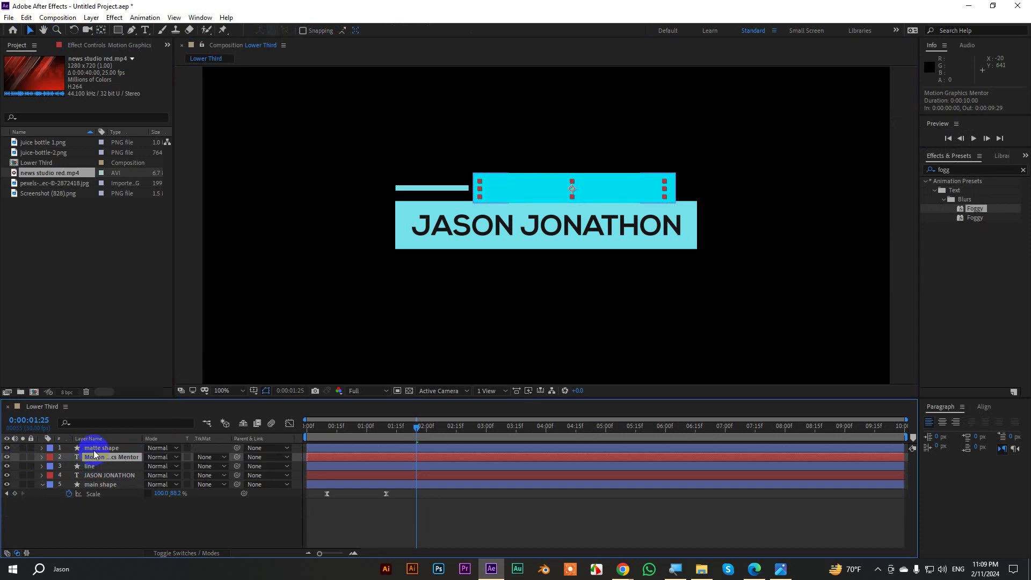
Set the subtitle's track matte to Alpha Matte 'matte shape' and show its Position.
click(207, 457)
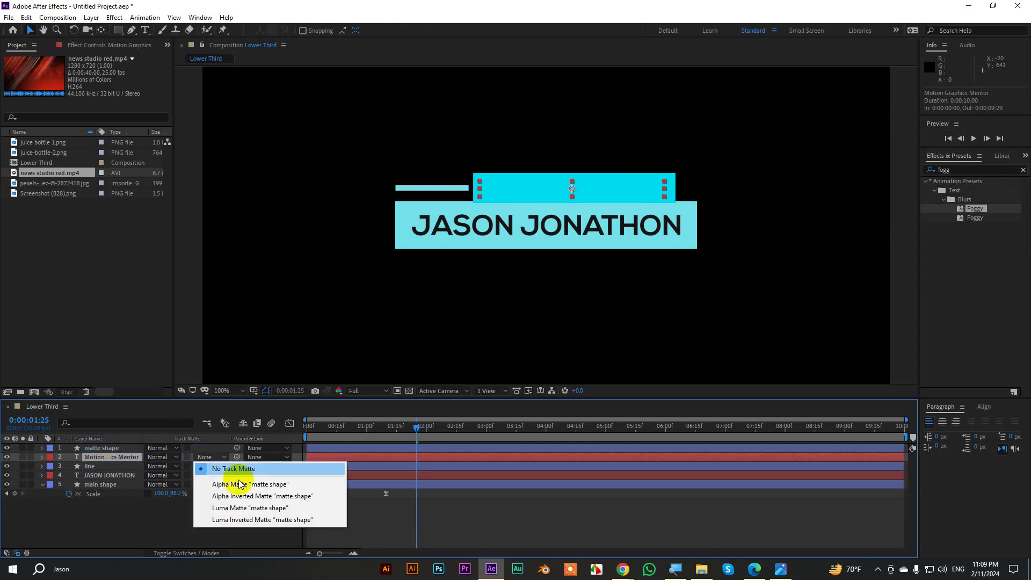
click(275, 484)
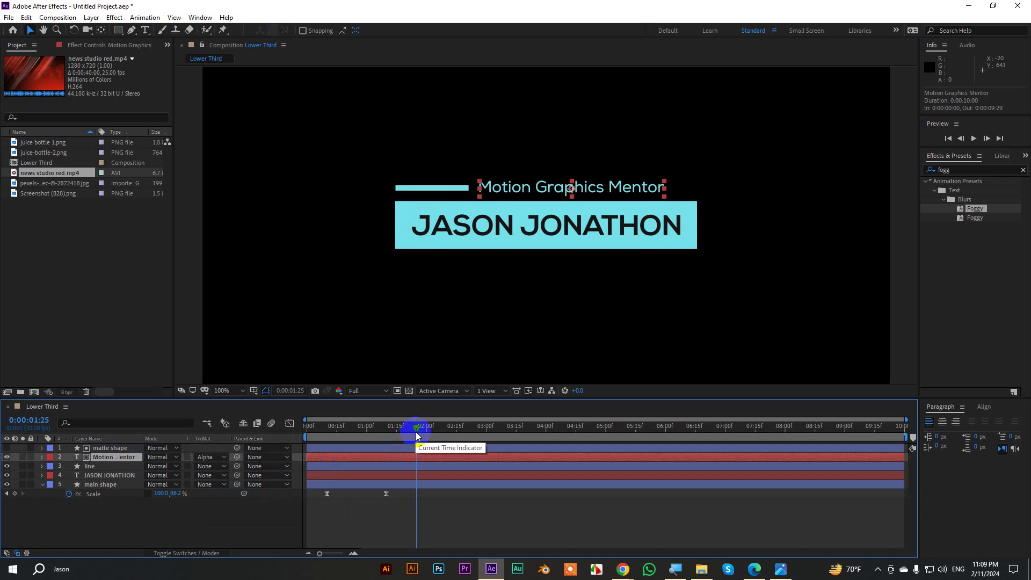
drag(415, 429, 409, 431)
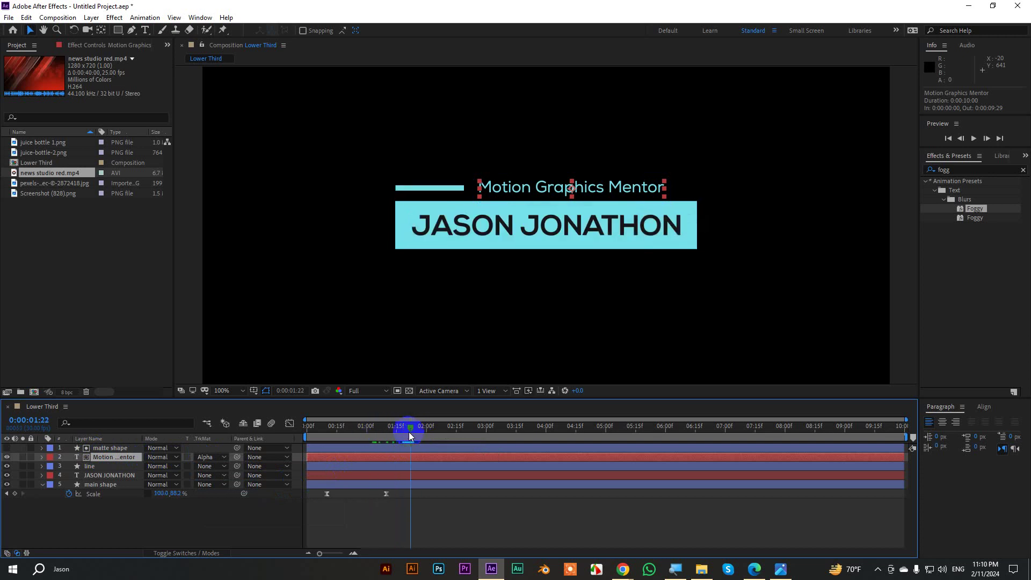
key(p)
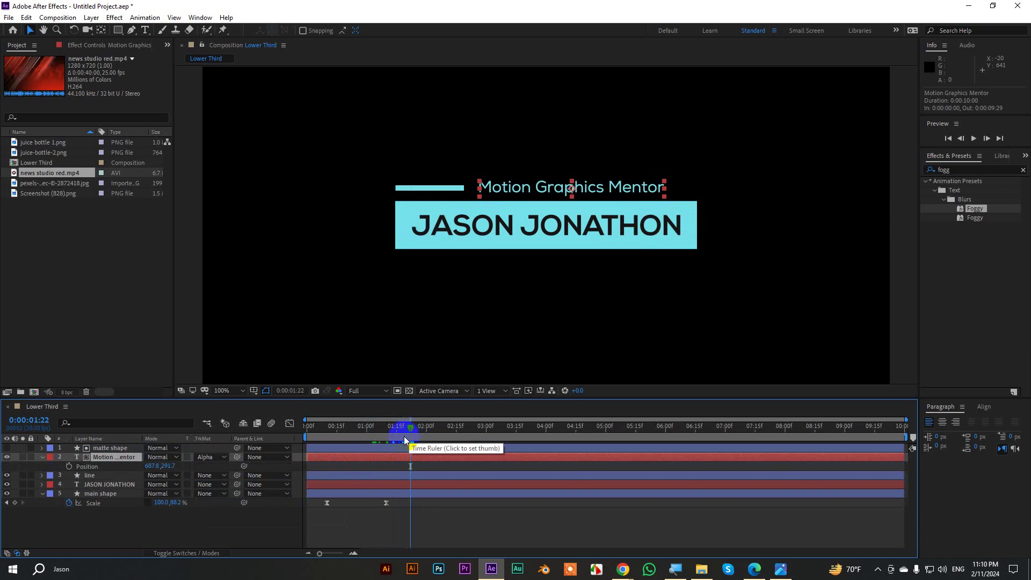
Keyframe the subtitle's Position, with Y set to 339.7 at the first keyframe so it starts behind the name bar.
click(69, 466)
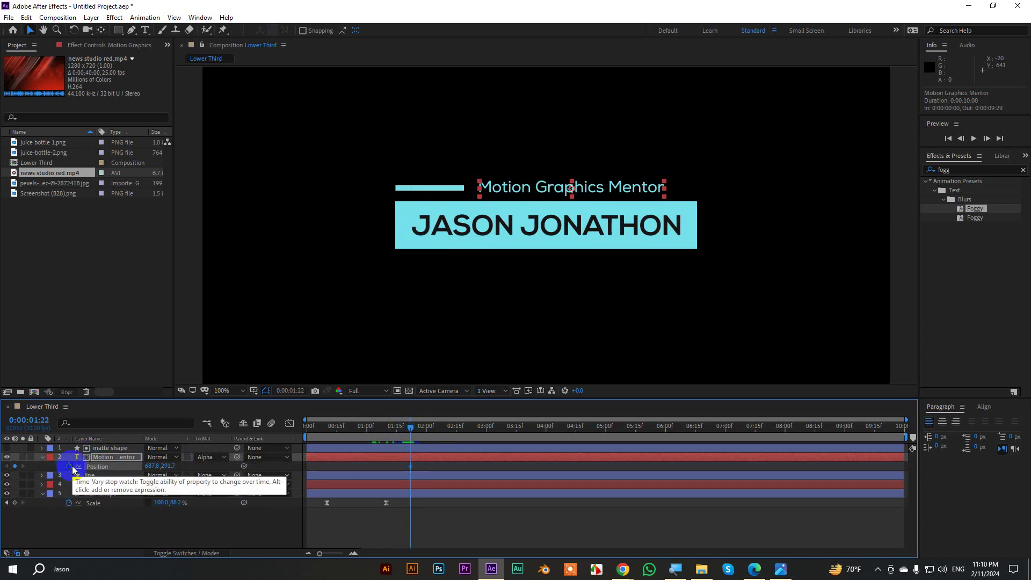
key(space)
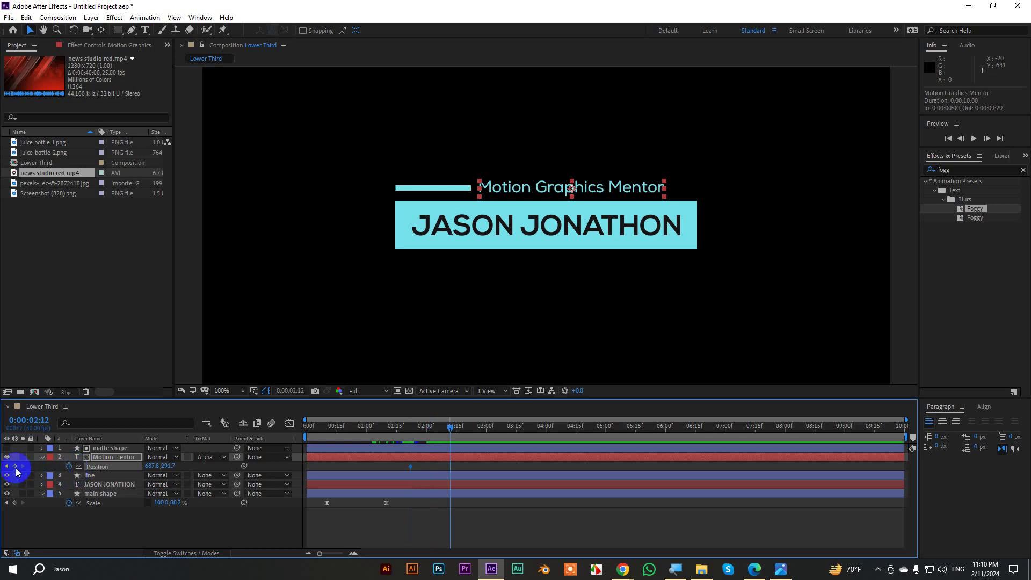
click(7, 467)
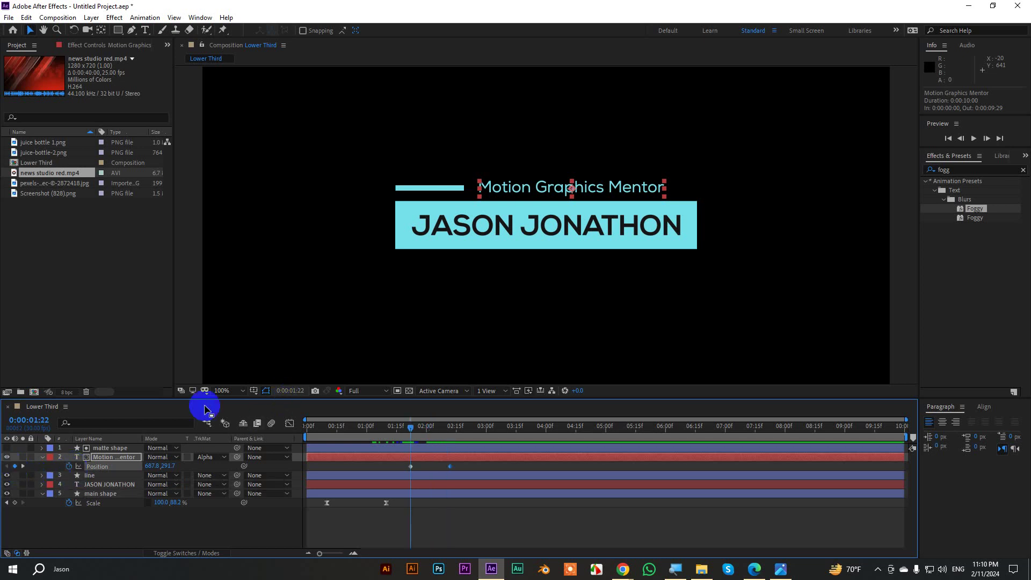
drag(169, 464, 199, 459)
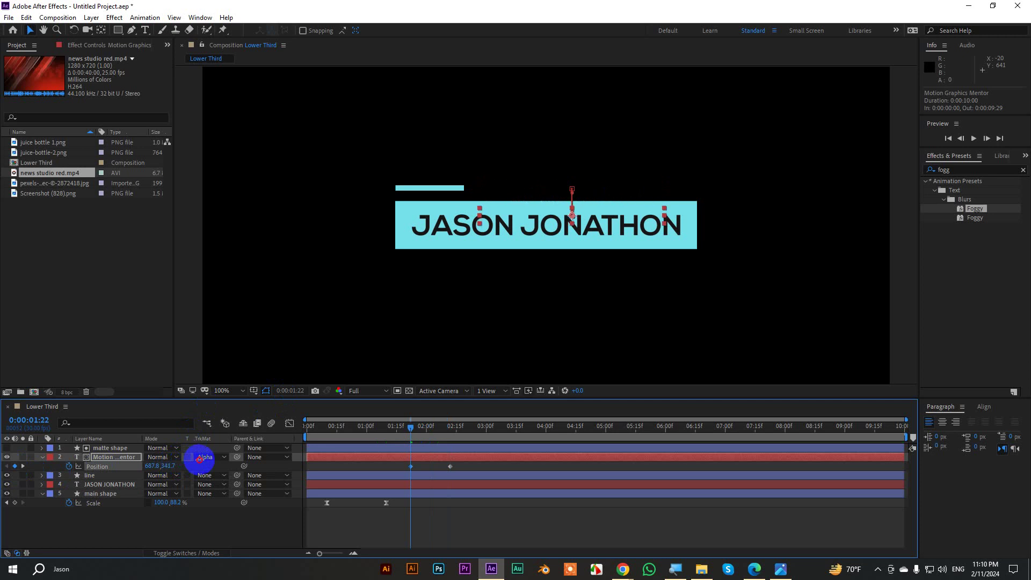
Ease the subtitle's Position keyframes in the Graph Editor speed graph and preview the slide-up.
drag(471, 466, 397, 475)
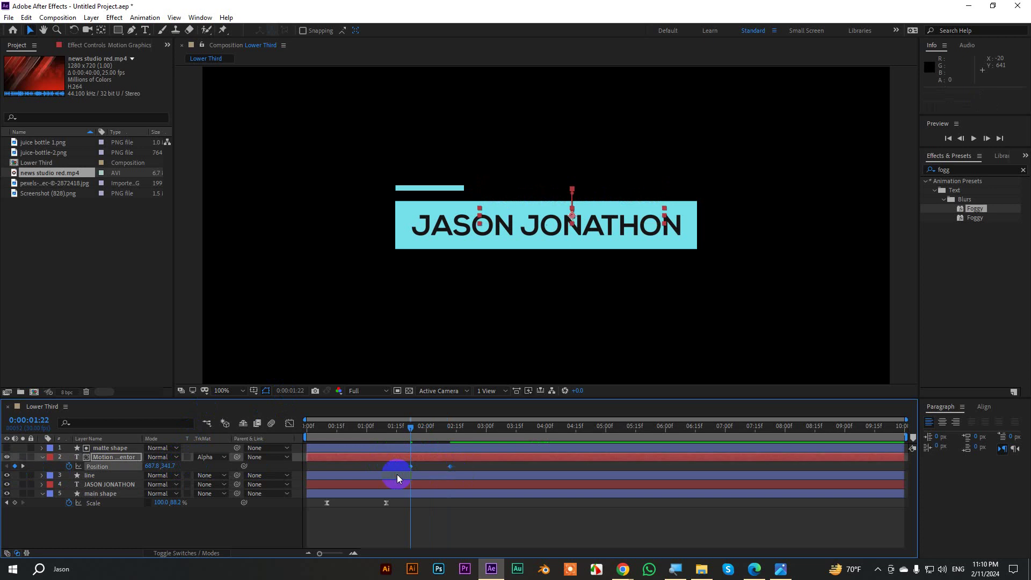
click(290, 424)
drag(468, 489, 431, 525)
key(space)
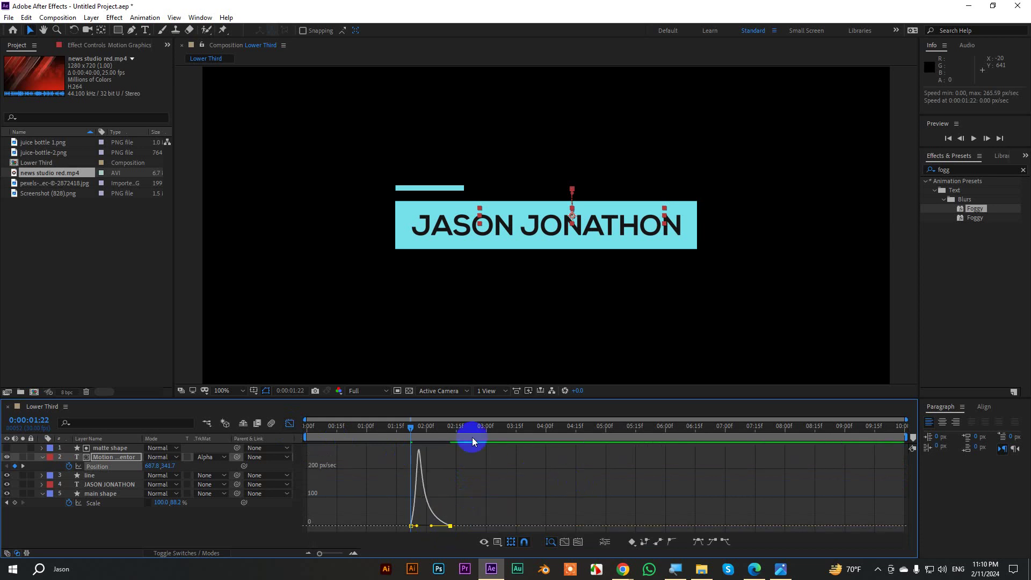
key(space)
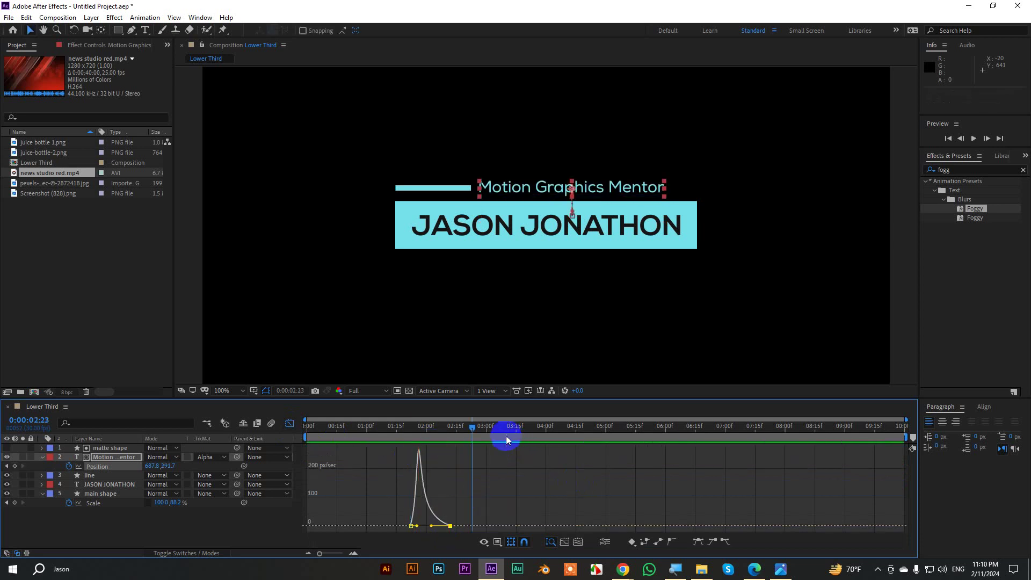
drag(468, 429, 259, 444)
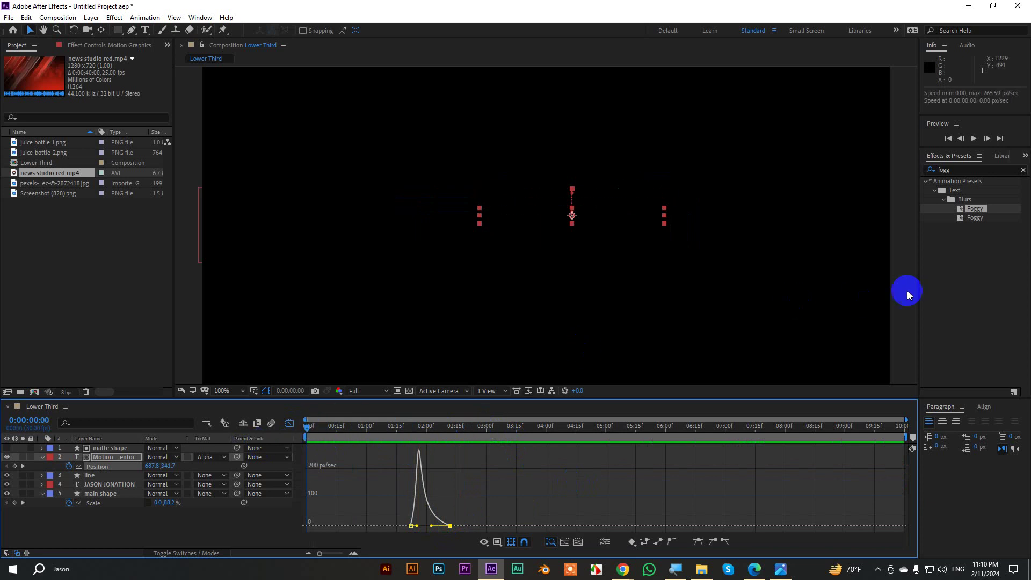
Return to the layer timeline and replay the name and subtitle animation from 0:00:00:00.
click(903, 272)
click(290, 424)
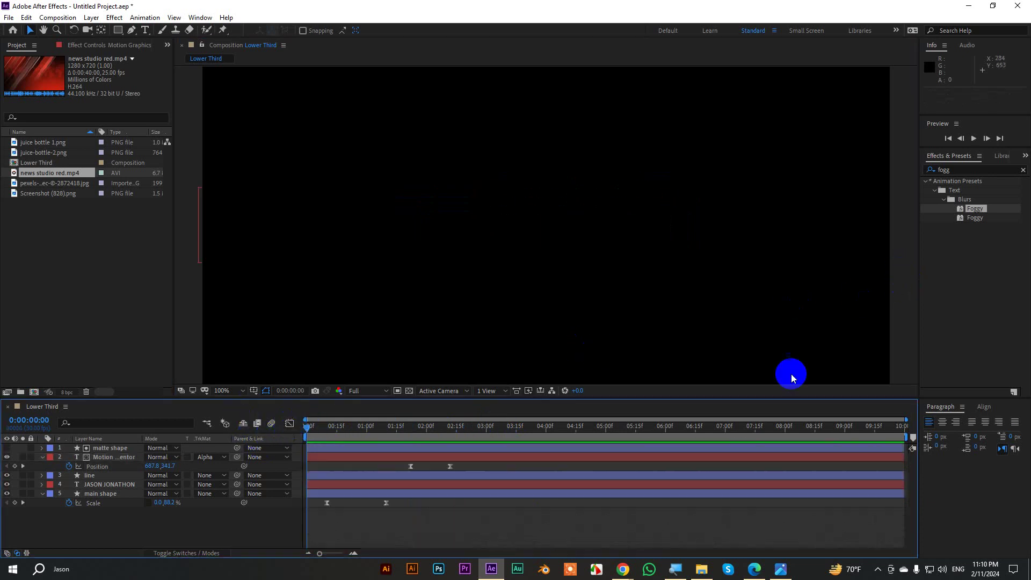
key(space)
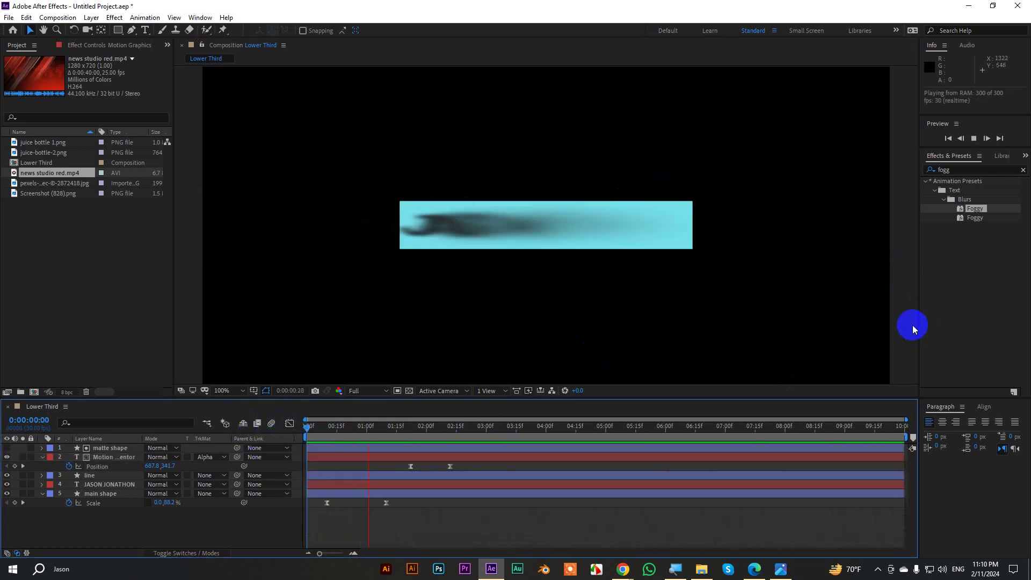
key(space)
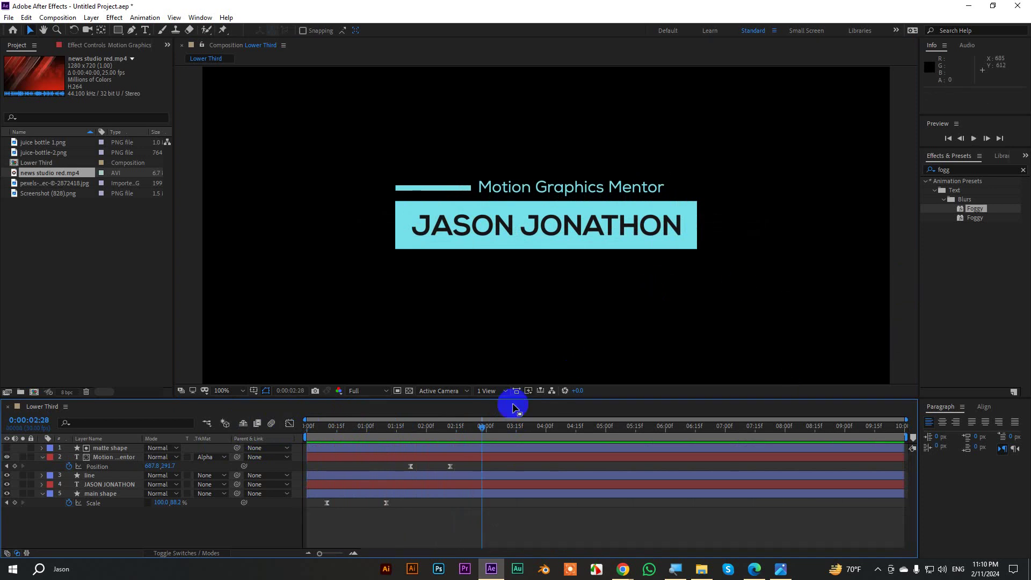
drag(480, 426, 249, 428)
key(space)
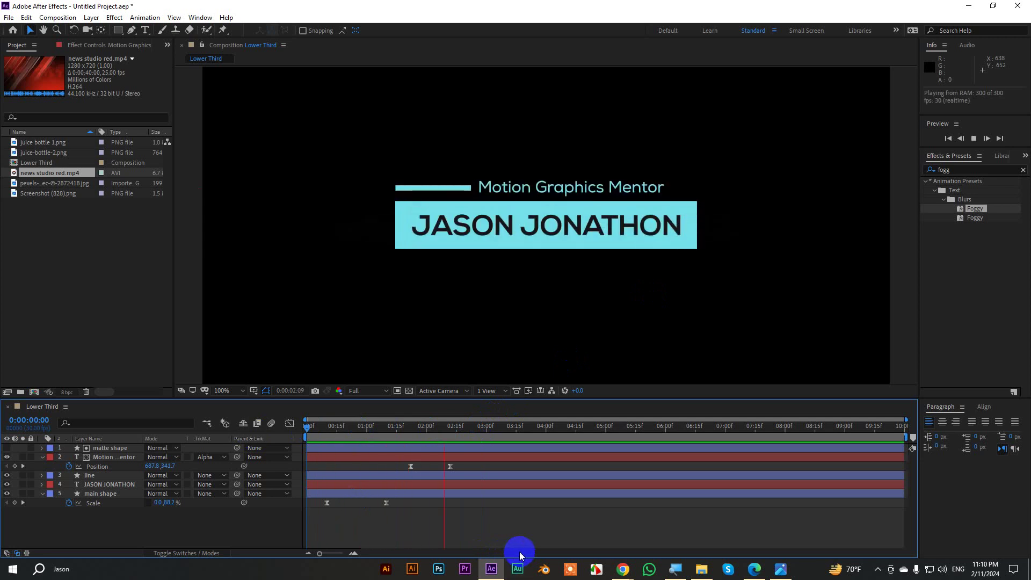
key(space)
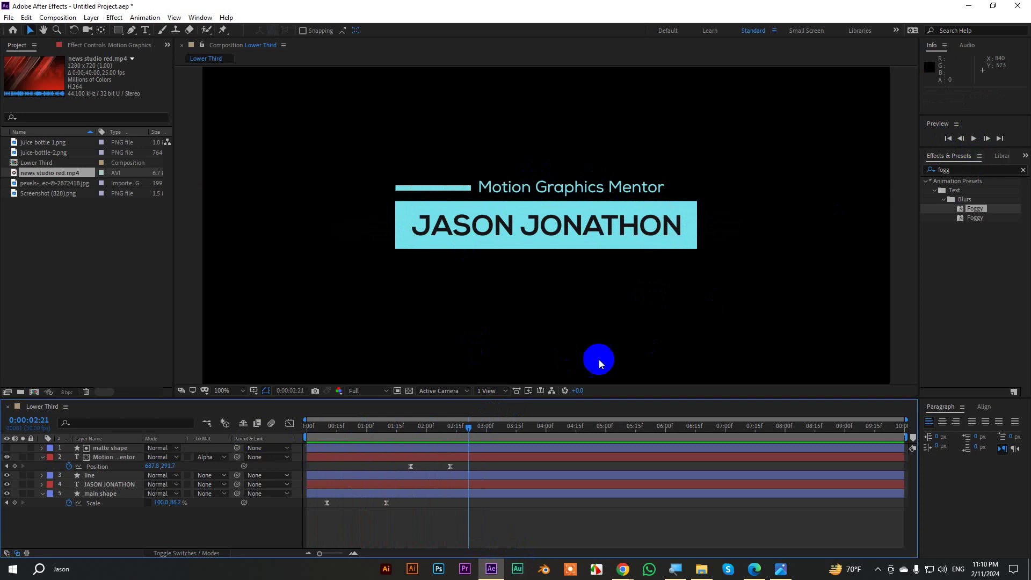
drag(468, 425, 451, 448)
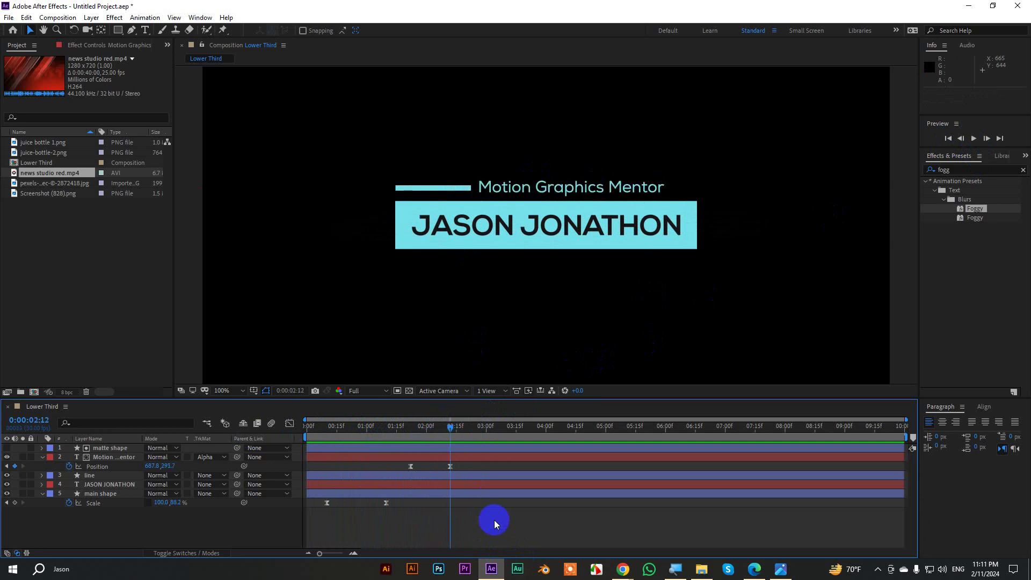
Draw a bracket path from right of the subtitle, down past the name bar and along beneath it.
click(131, 30)
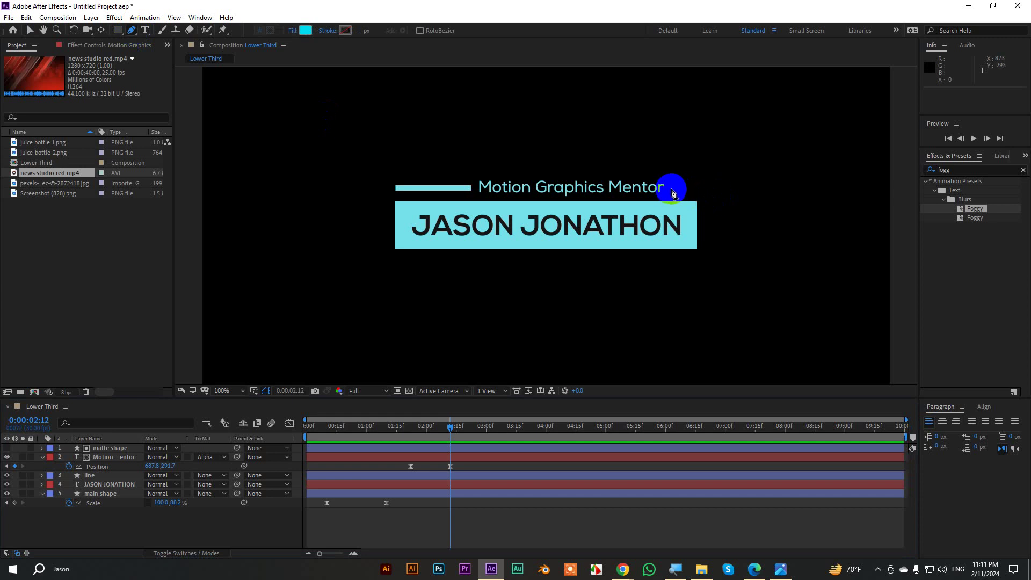
click(671, 189)
click(707, 189)
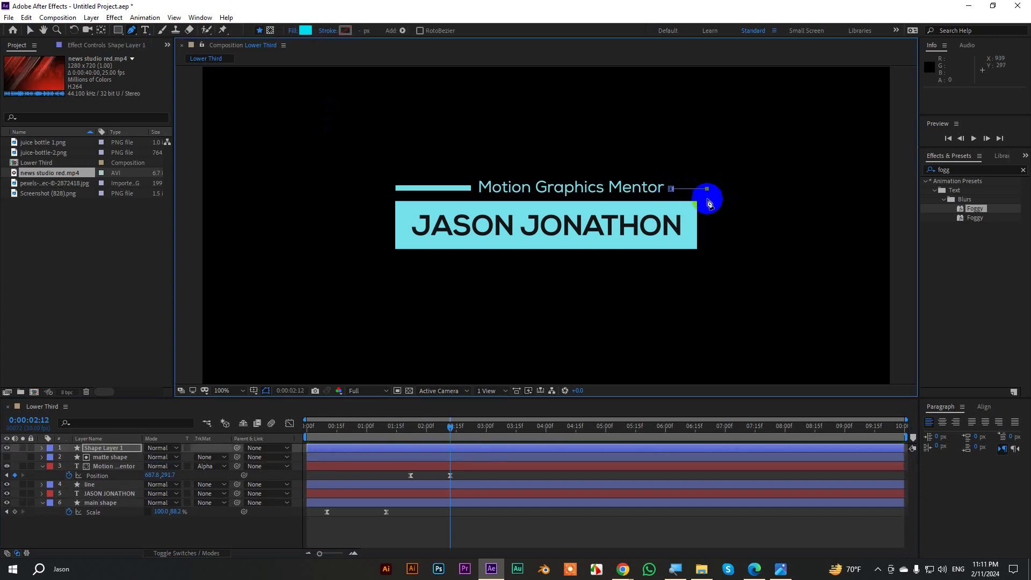
click(707, 258)
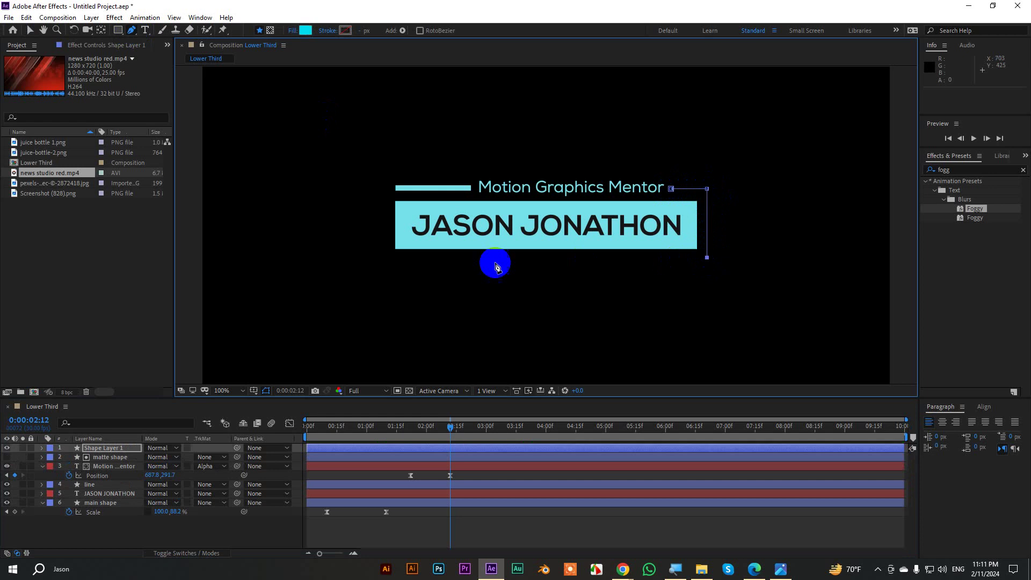
click(396, 257)
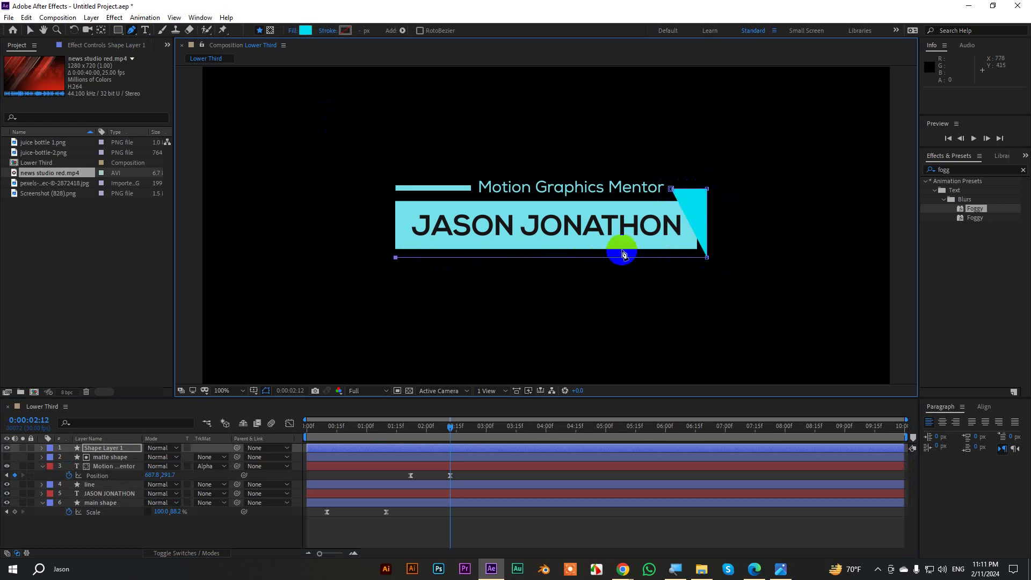
Give the bracket no fill and a 10 px stroke in the name bar's cyan.
click(293, 31)
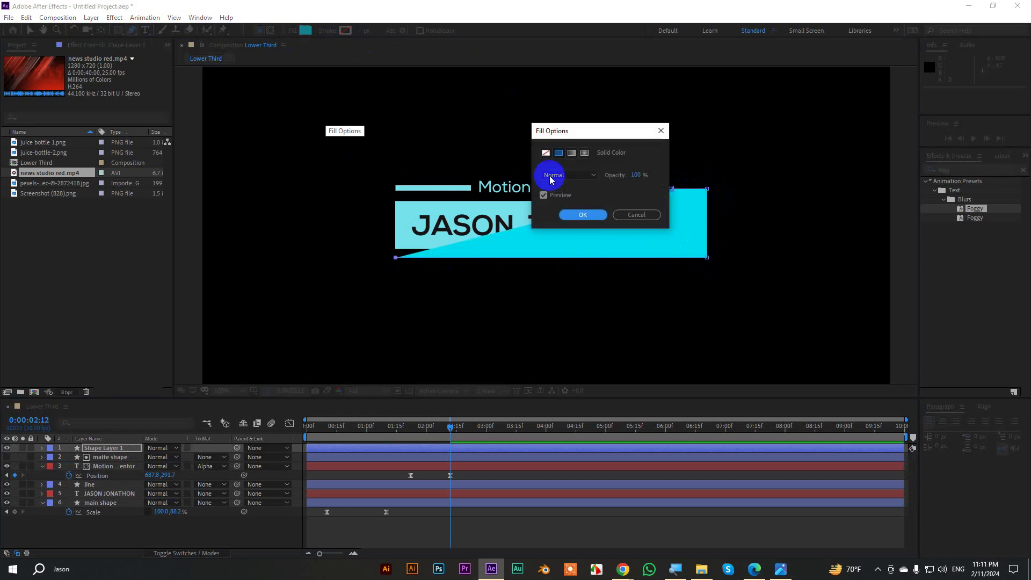
click(546, 153)
click(582, 213)
click(367, 34)
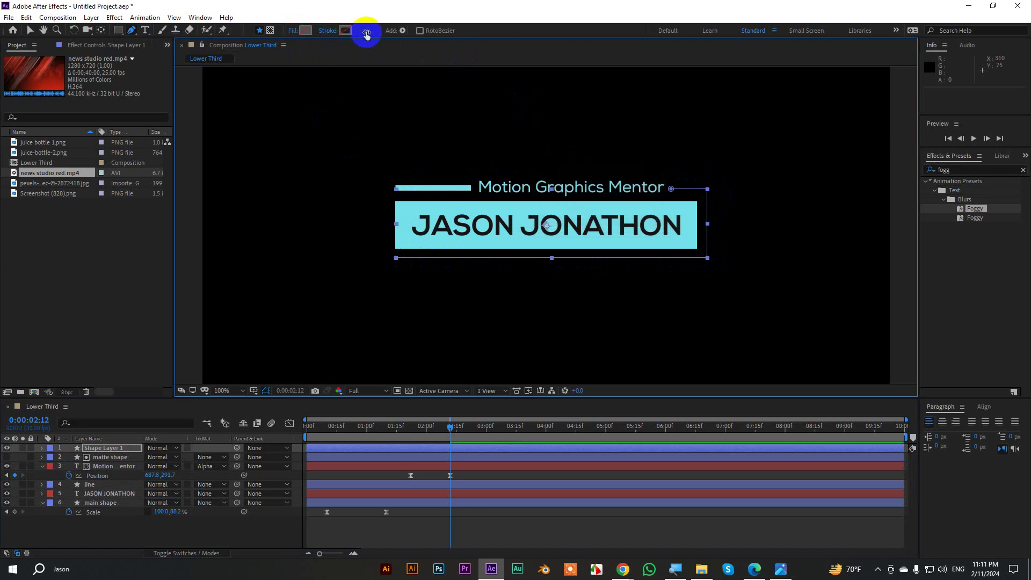
drag(361, 34, 382, 37)
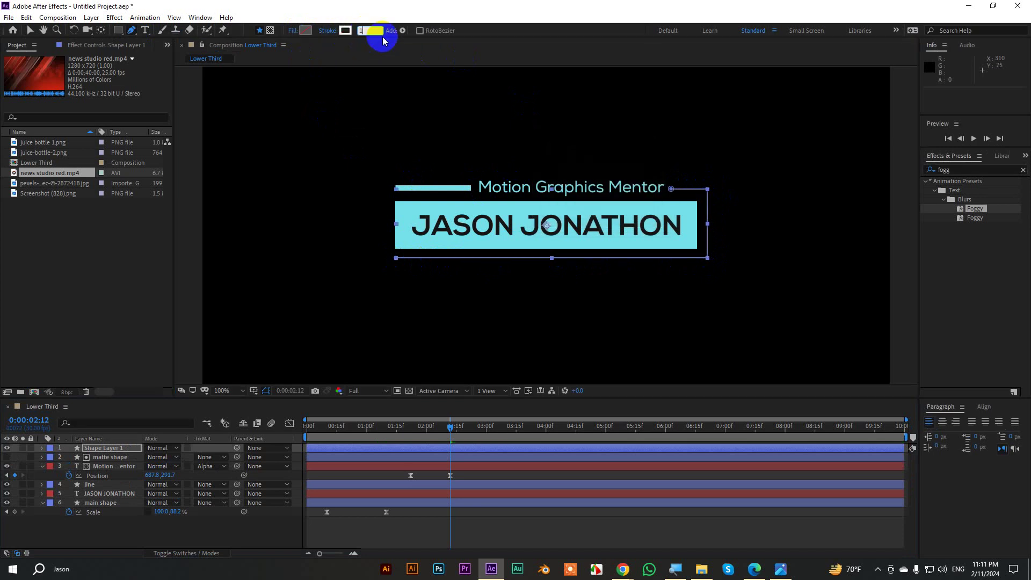
click(345, 30)
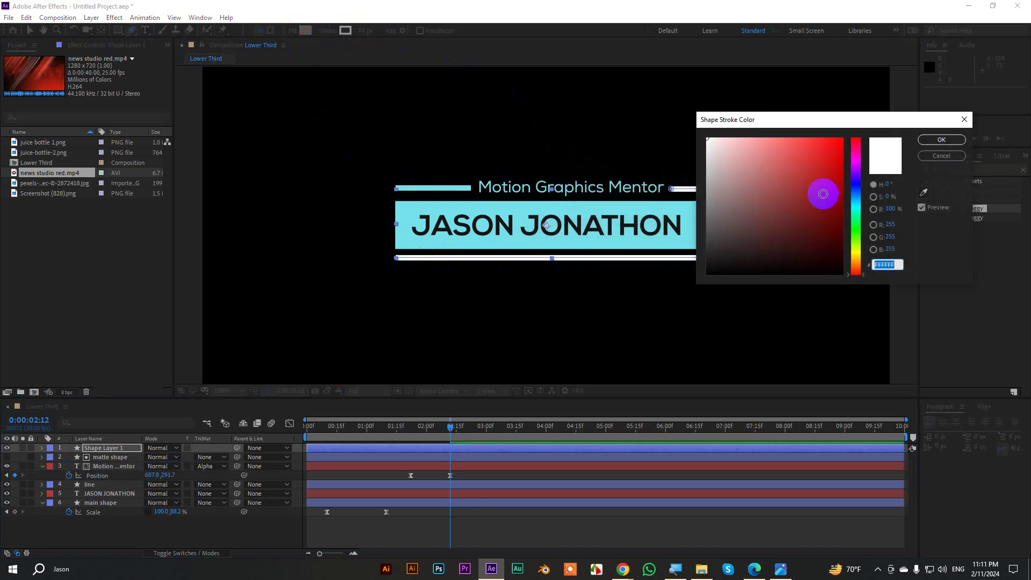
click(922, 194)
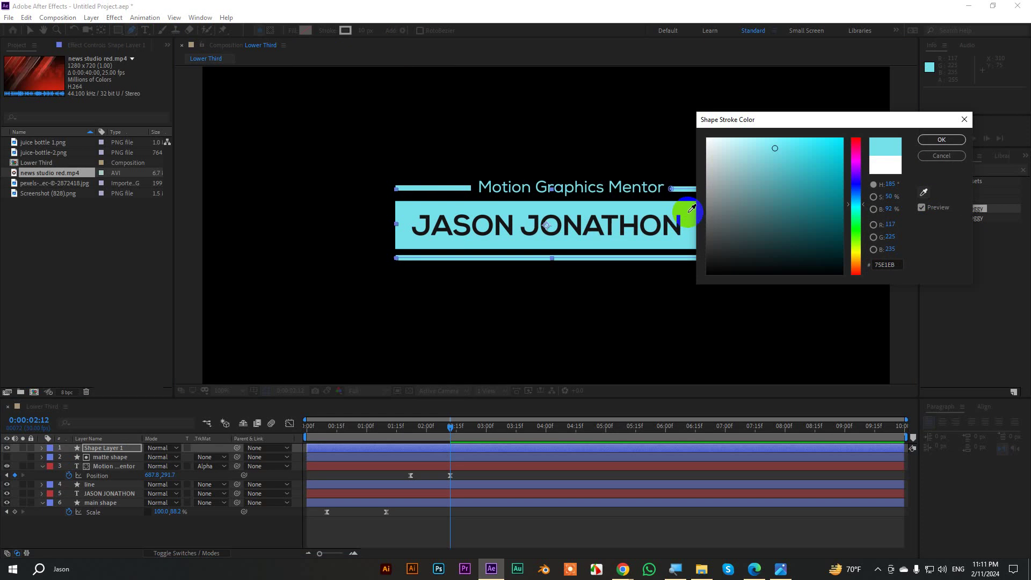
click(941, 139)
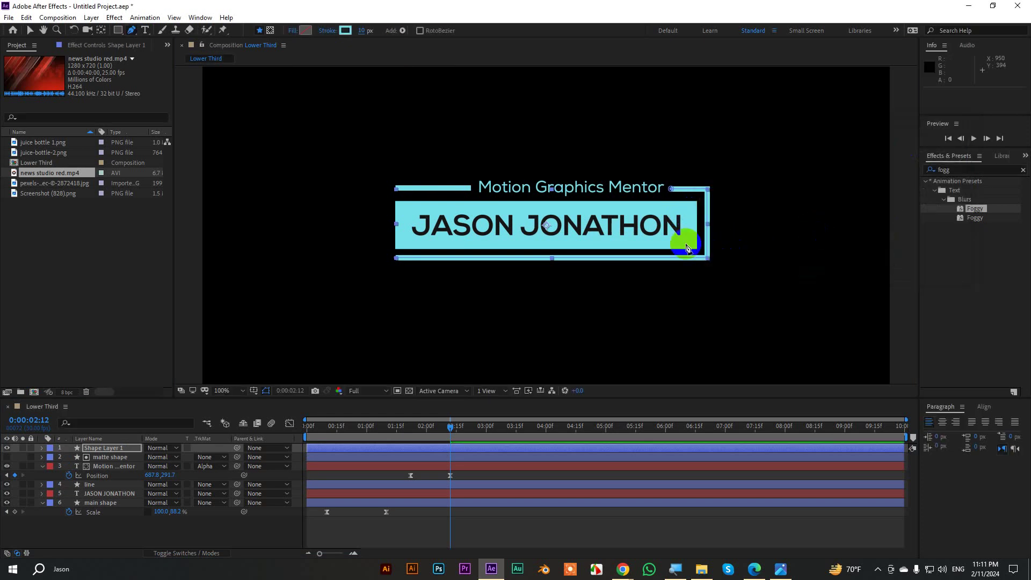
Collapse the subtitle layer and rename the new outline layer 'line 2'.
click(30, 31)
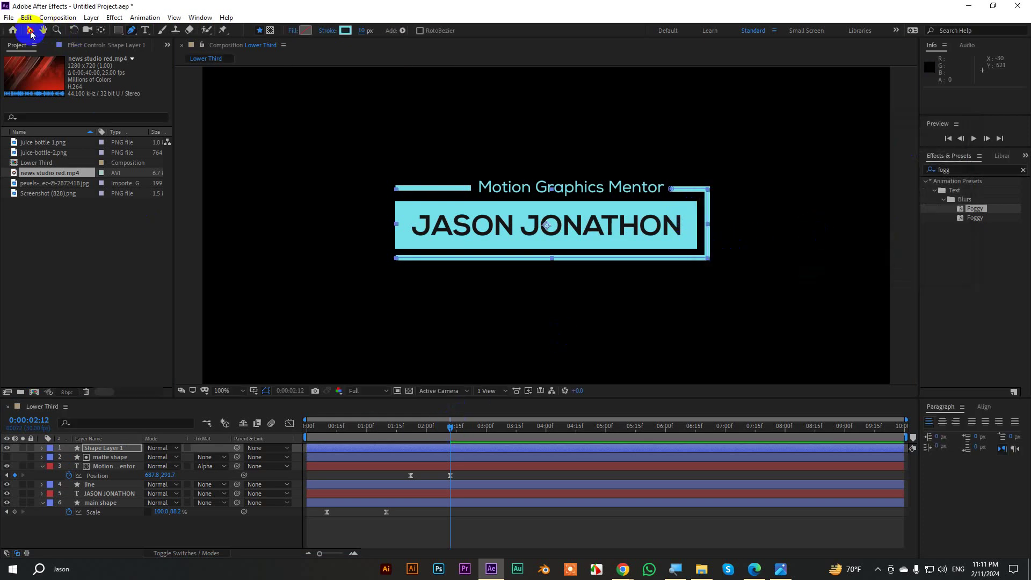
click(42, 466)
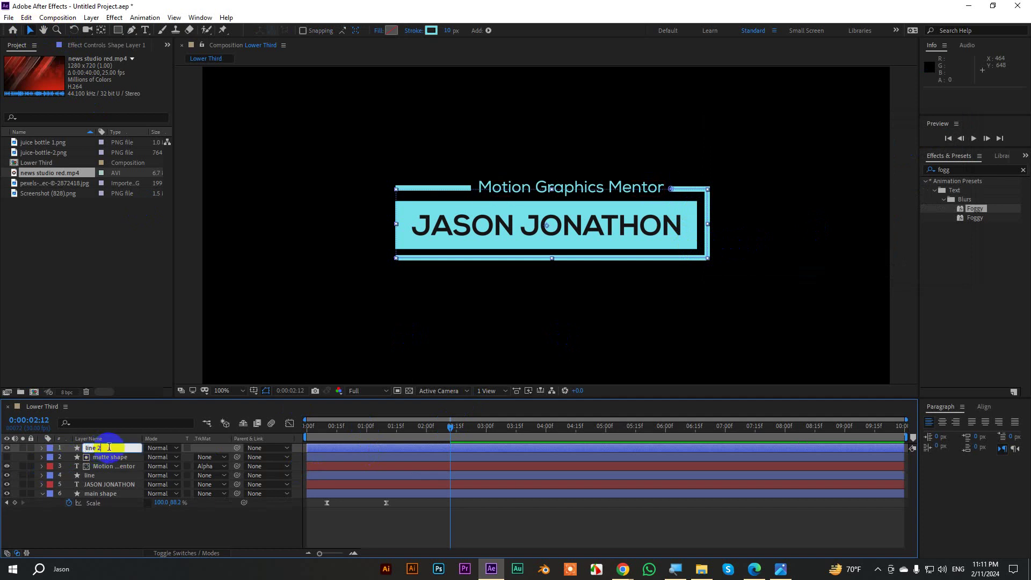
click(104, 456)
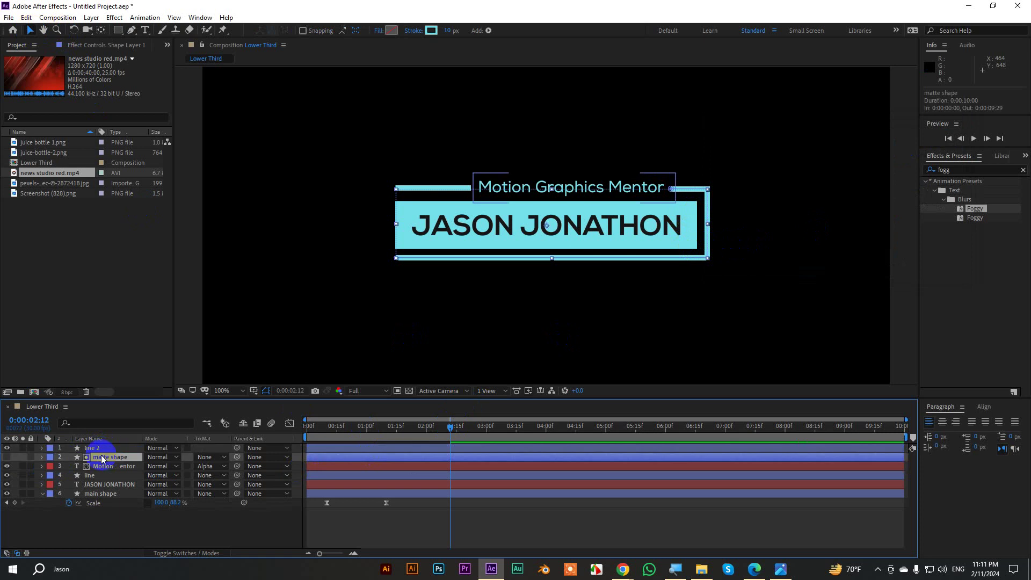
Add Trim Paths to line 2 and keyframe End from 0% to 100%.
click(41, 448)
click(225, 457)
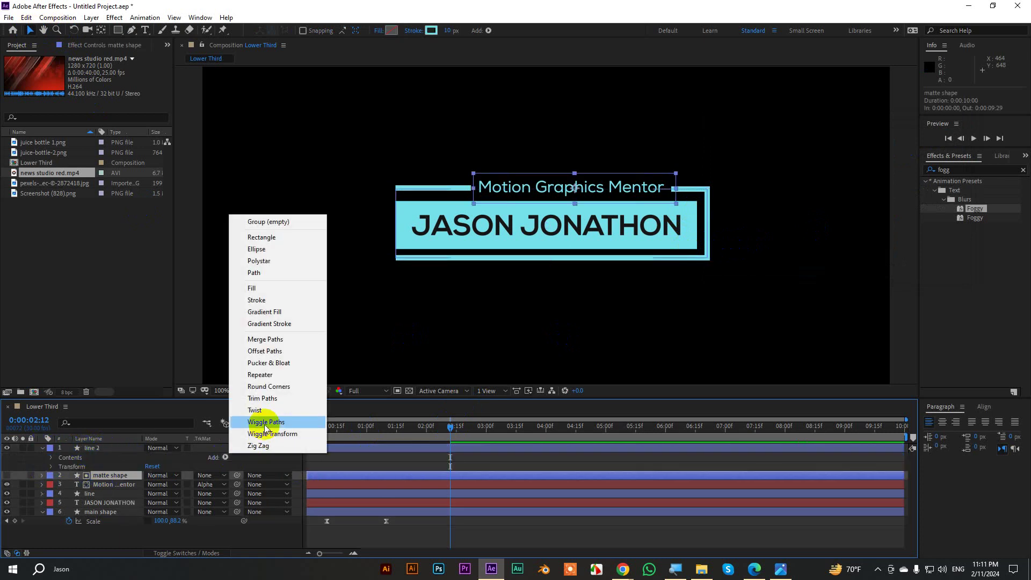
click(263, 398)
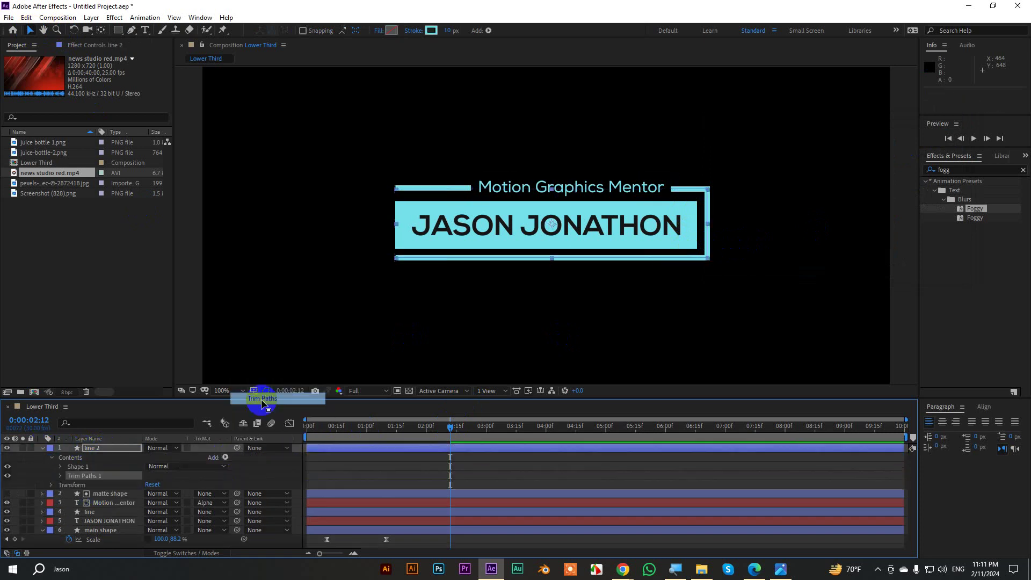
click(60, 476)
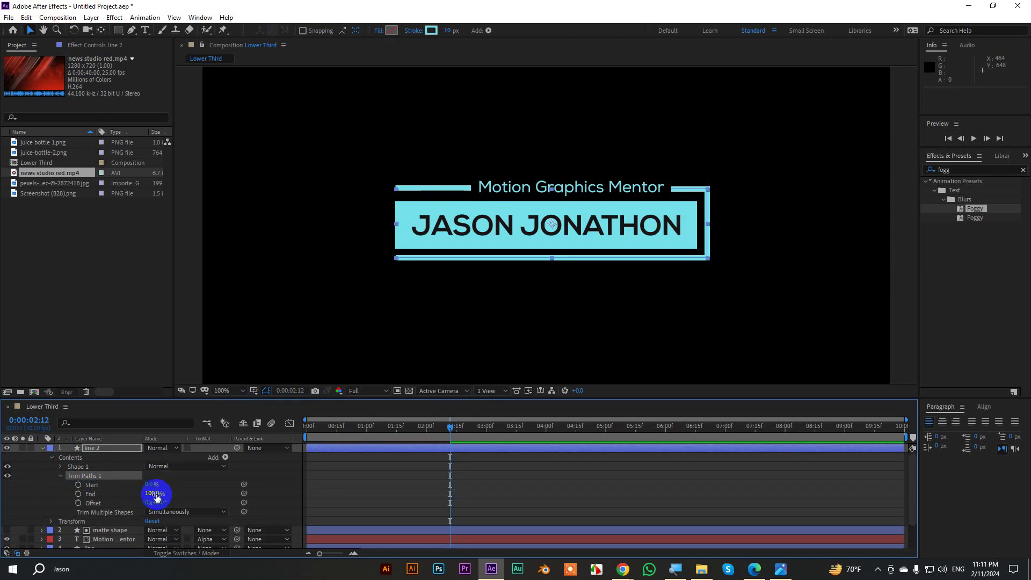
drag(154, 492, 91, 496)
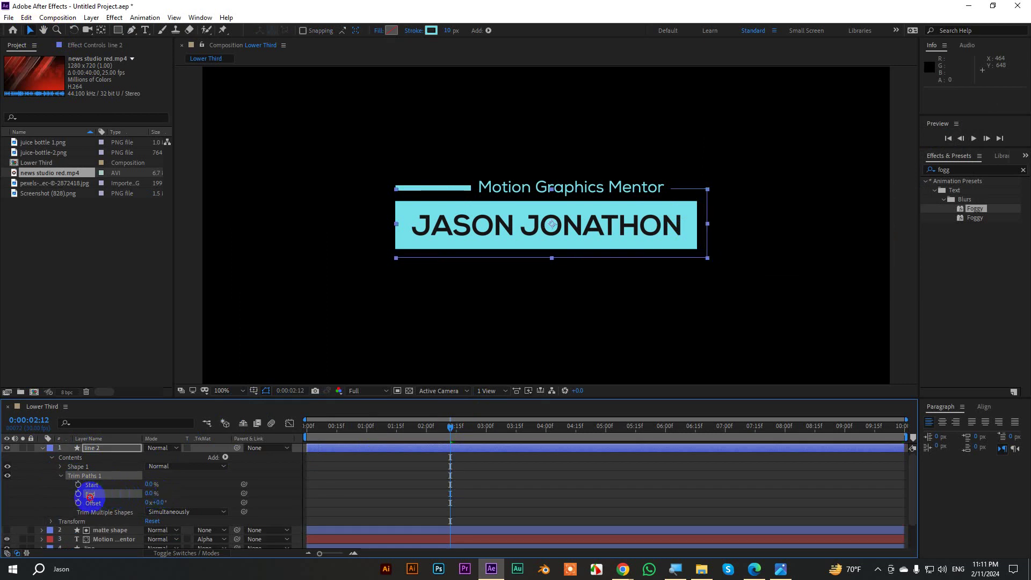
click(78, 494)
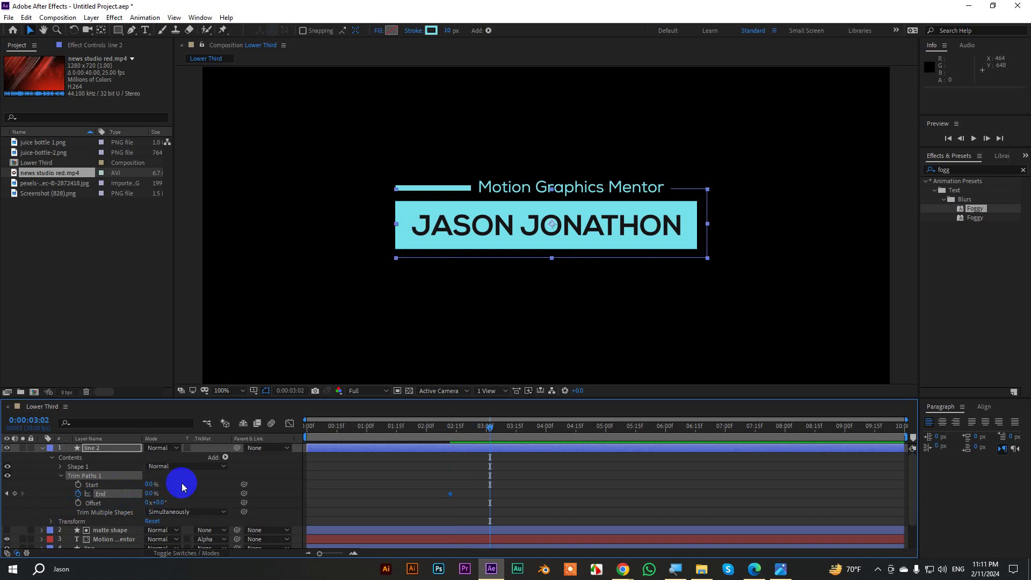
drag(148, 493, 214, 488)
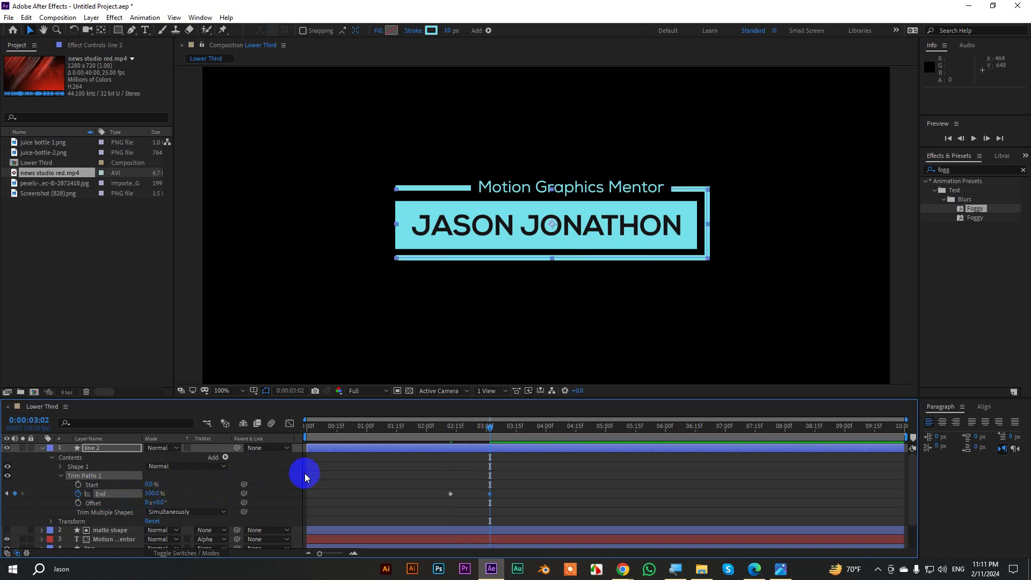
mouse_move(466, 426)
mouse_down()
mouse_move(450, 434)
mouse_move(492, 432)
mouse_up()
Keyframe Trim Paths Start from 0% to 100% twenty frames later, then preview the draw-on and wipe.
click(79, 485)
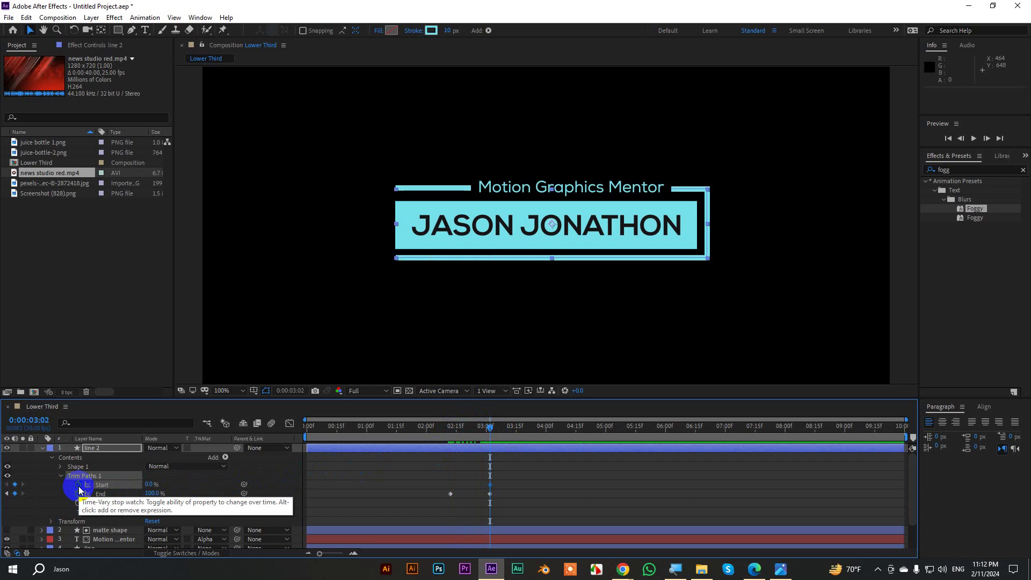
key(shift+Page_Down)
key(shift+Page_Down)
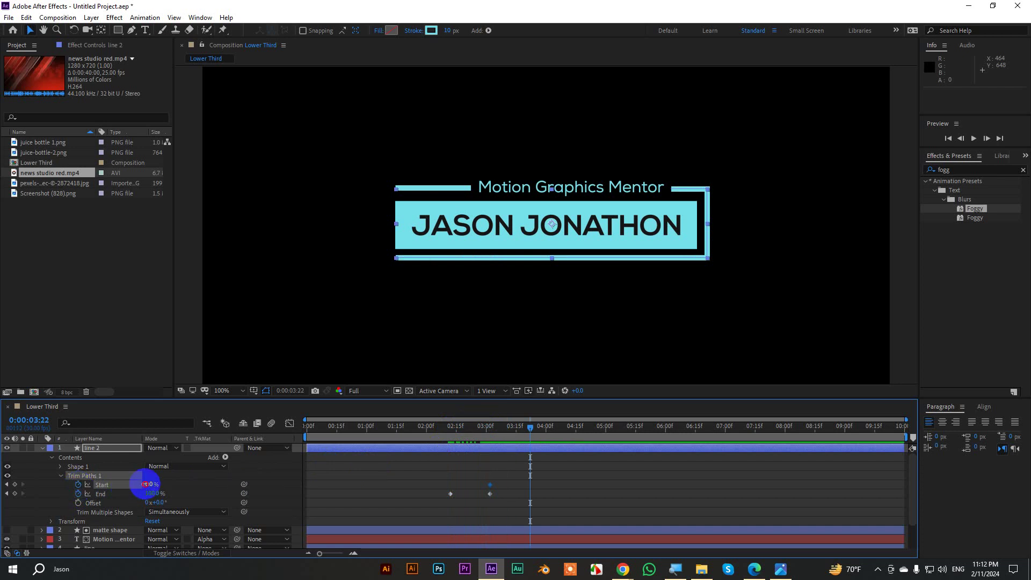
drag(145, 485, 206, 479)
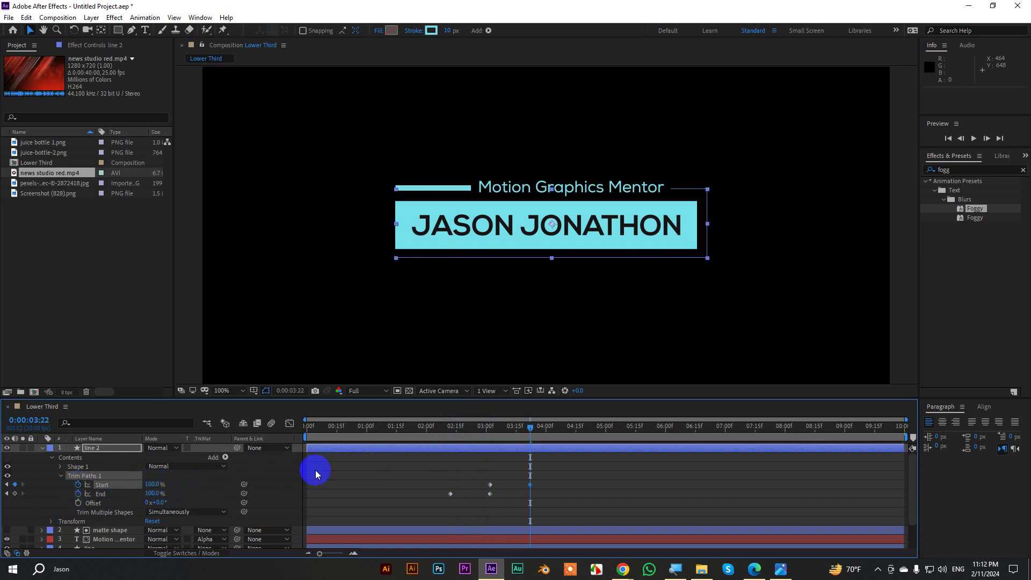
drag(552, 430, 397, 436)
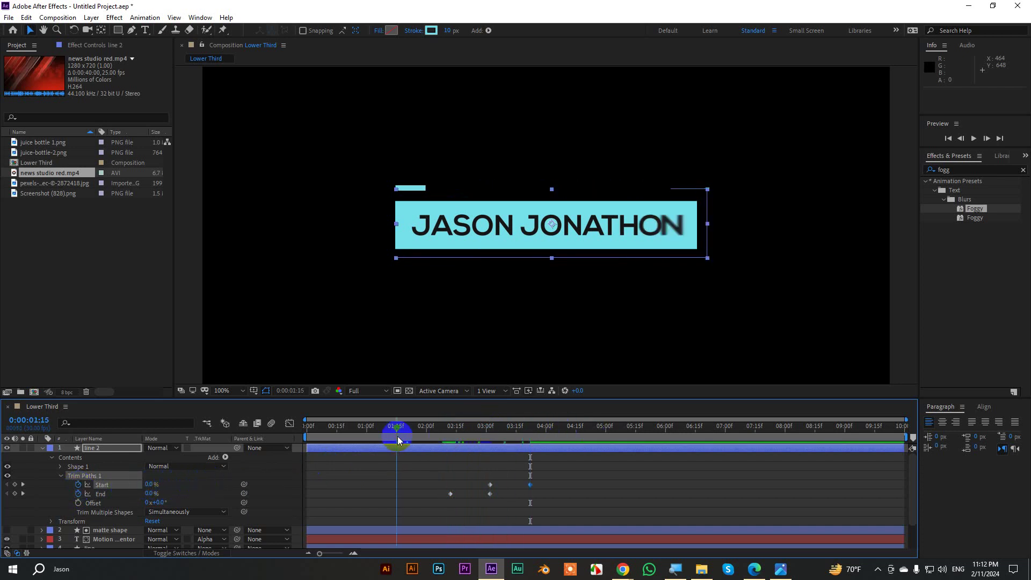
key(space)
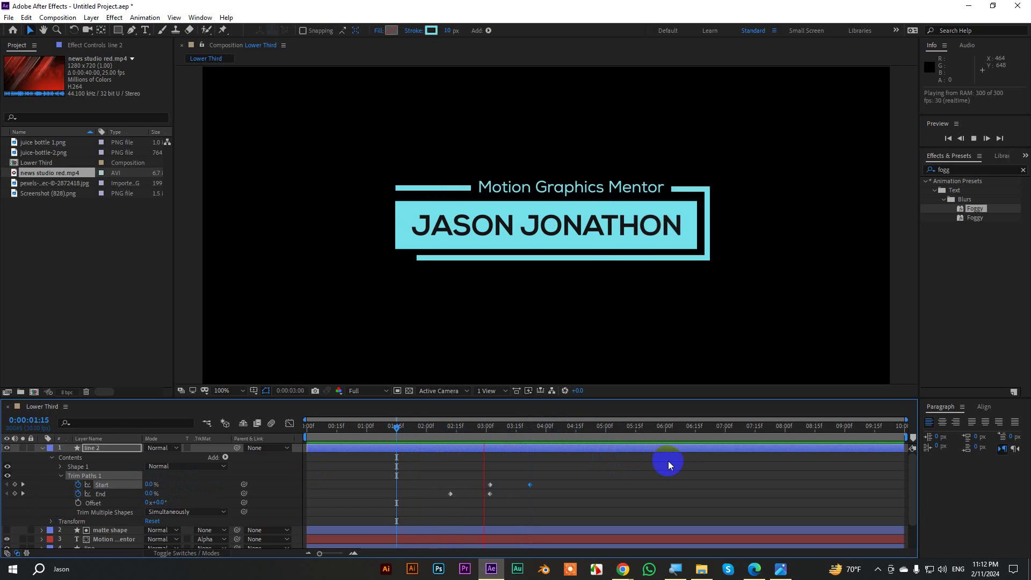
key(space)
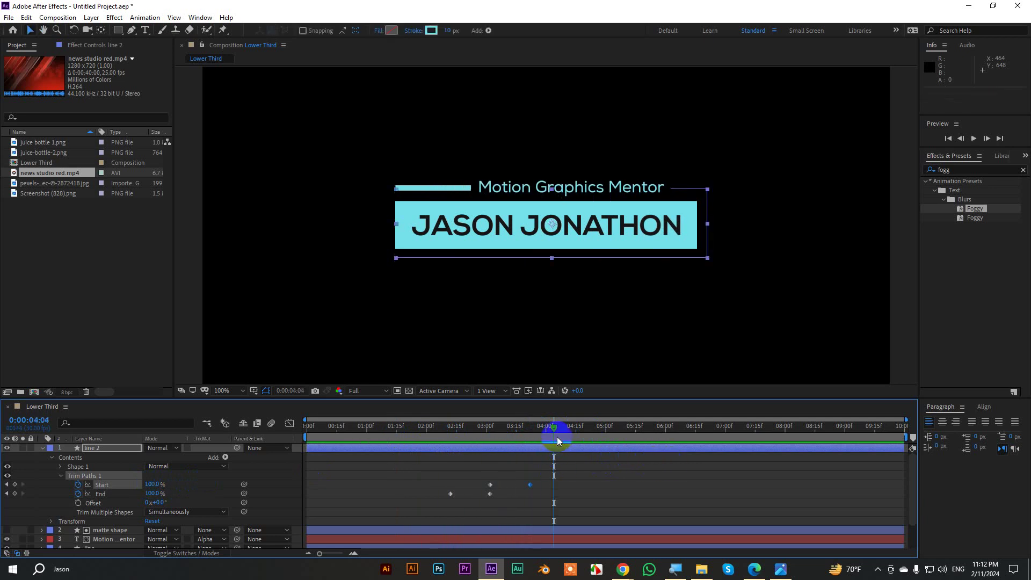
Apply Easy Ease to all five Trim Paths keyframes and try steepening the End speed curve.
drag(539, 517, 372, 455)
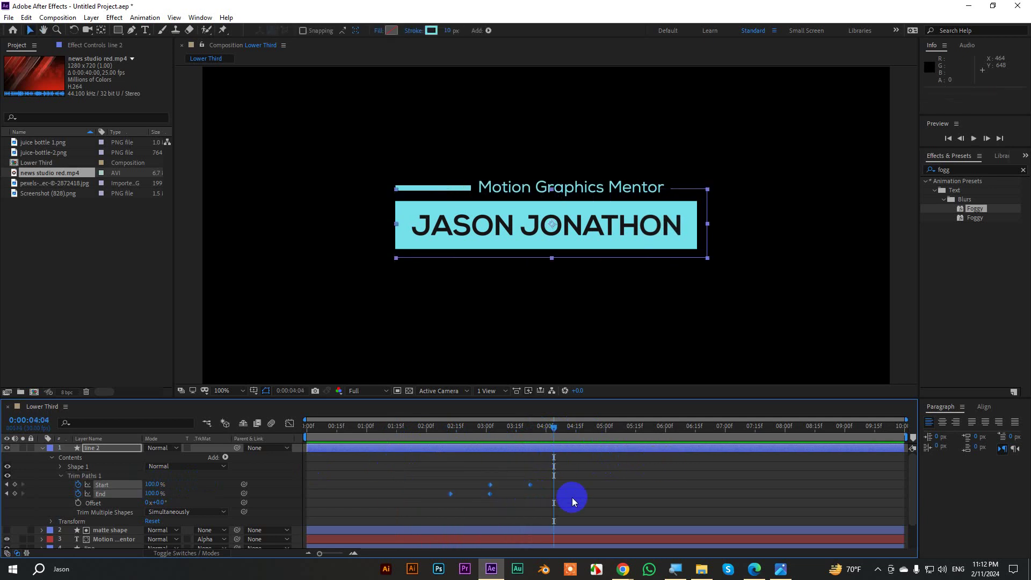
key(F9)
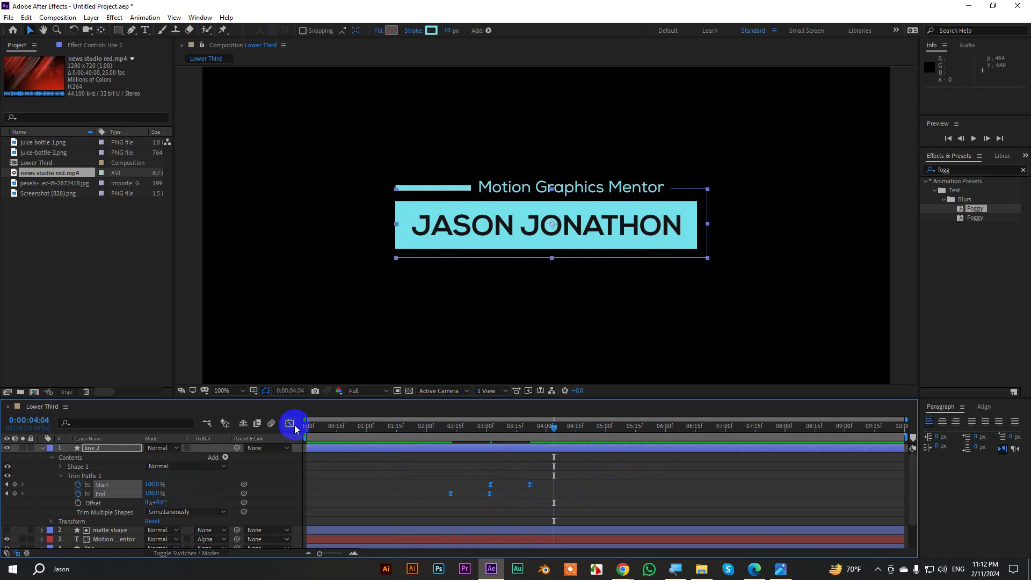
click(293, 425)
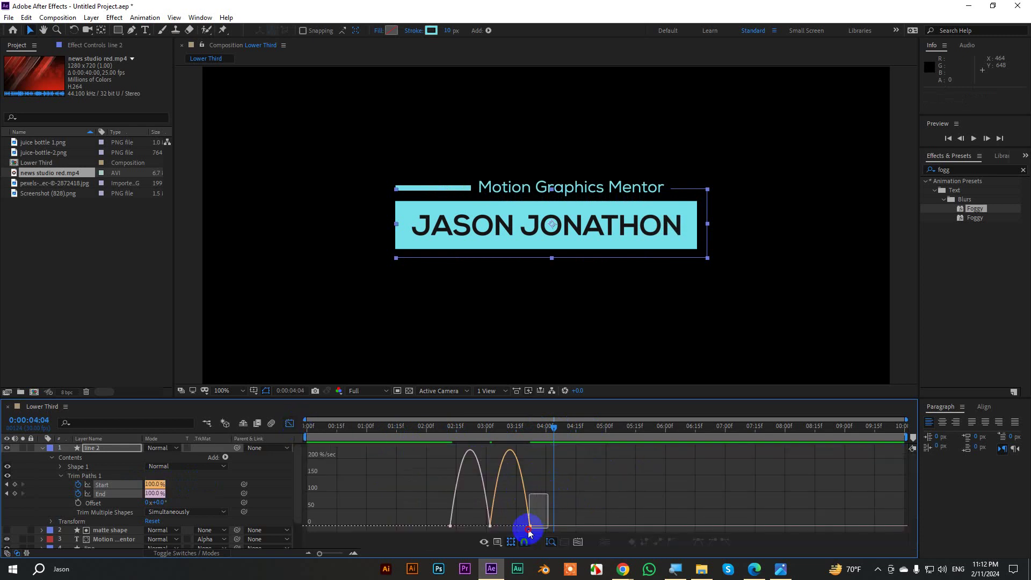
drag(526, 527, 485, 524)
key(ctrl+z)
Sharpen the Start speed curve's peak, preview the result, and collapse line 2's properties.
click(476, 500)
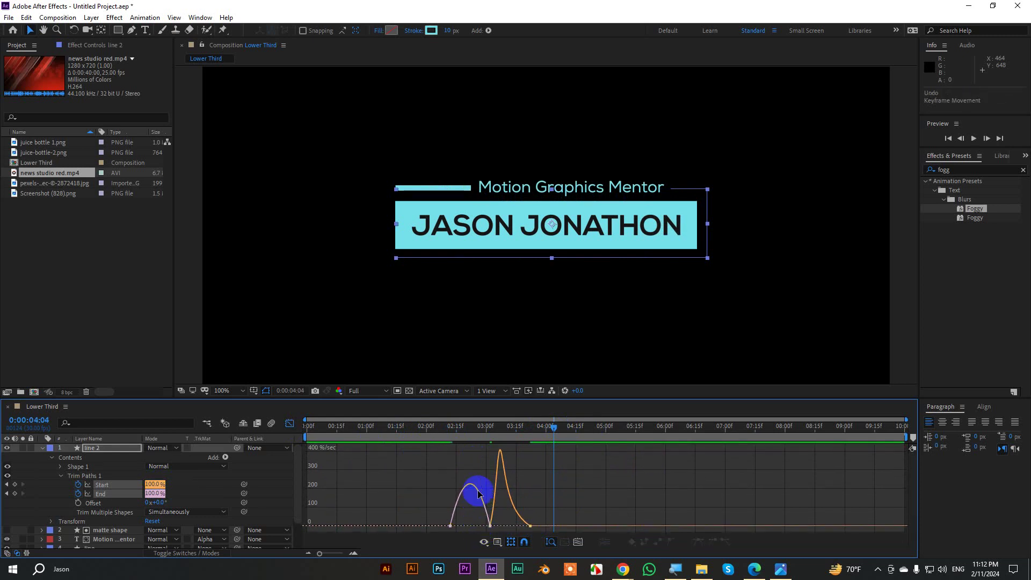
click(483, 507)
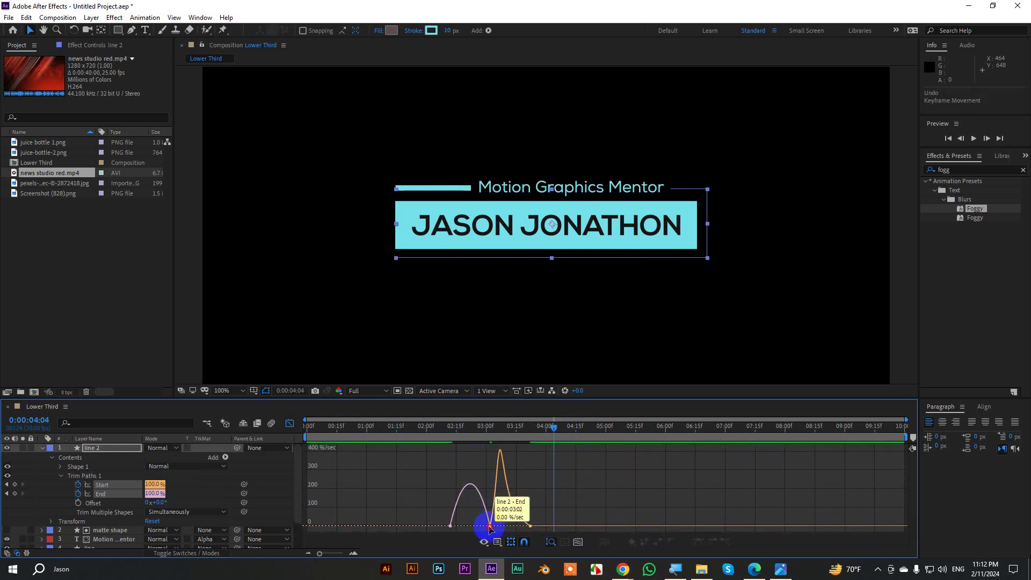
click(479, 525)
drag(480, 527, 475, 528)
drag(554, 425, 438, 429)
key(space)
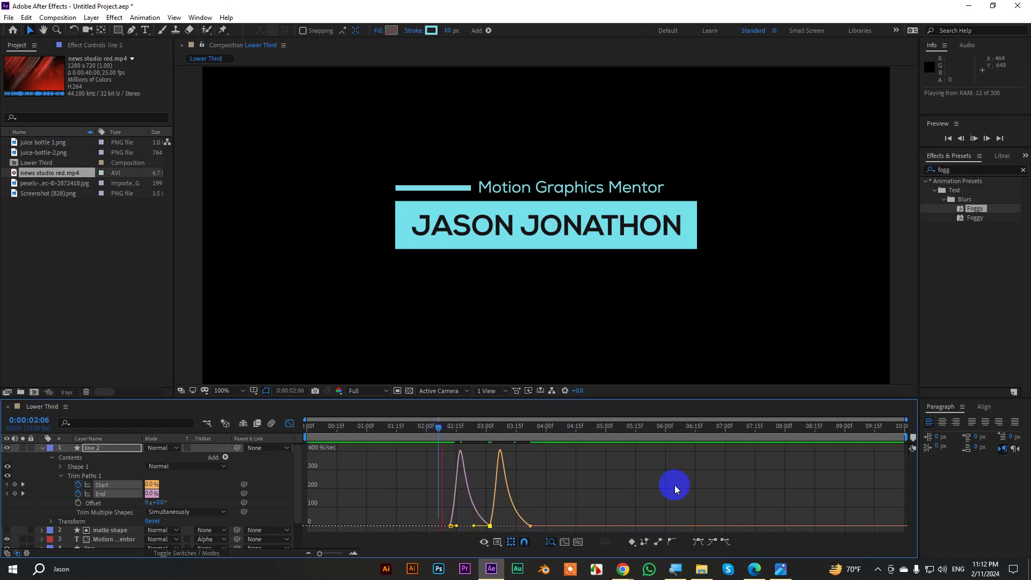
key(space)
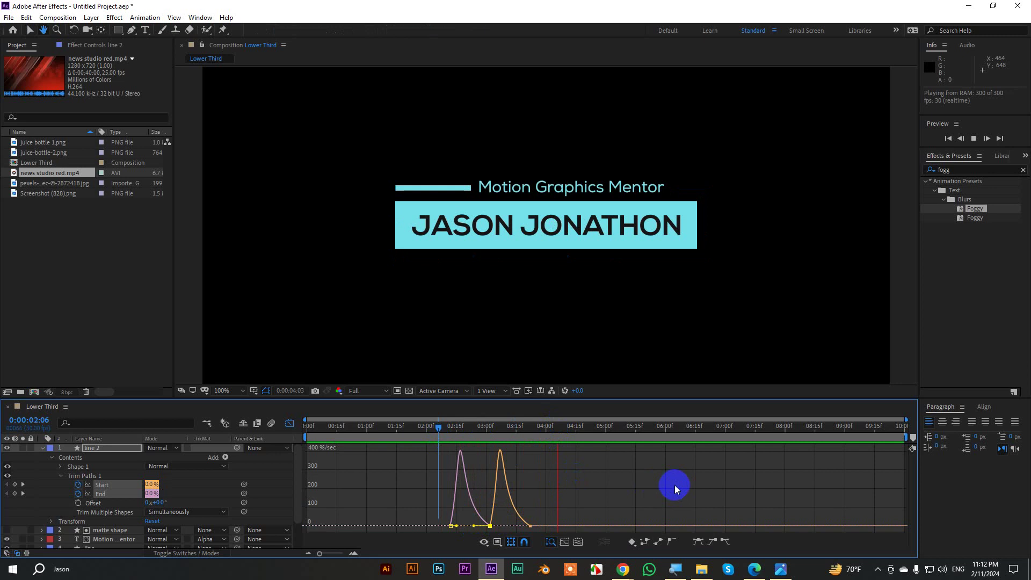
click(42, 448)
click(42, 494)
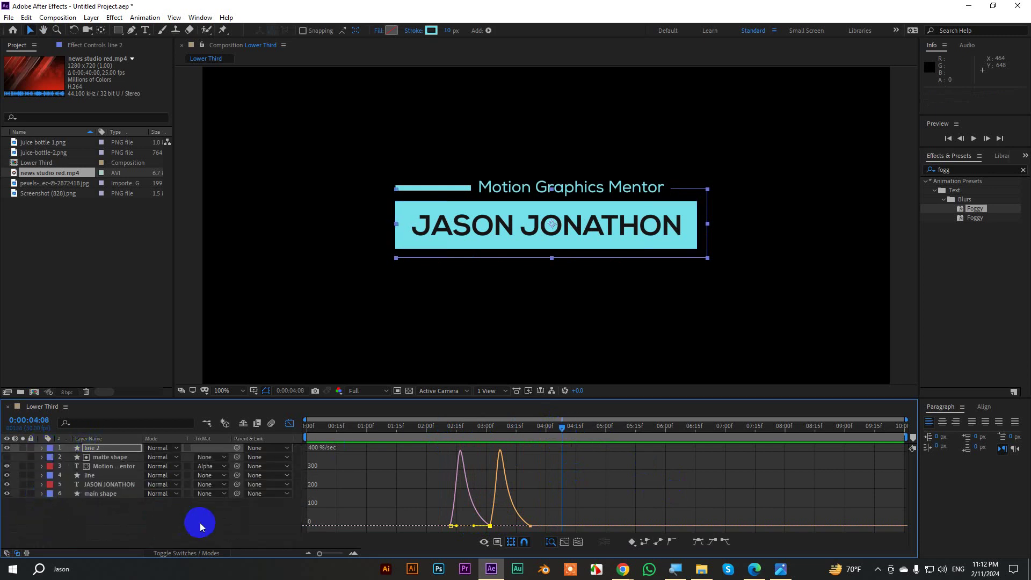
Set the work area end at 0:00:05:05 with N.
click(289, 423)
drag(549, 428, 95, 448)
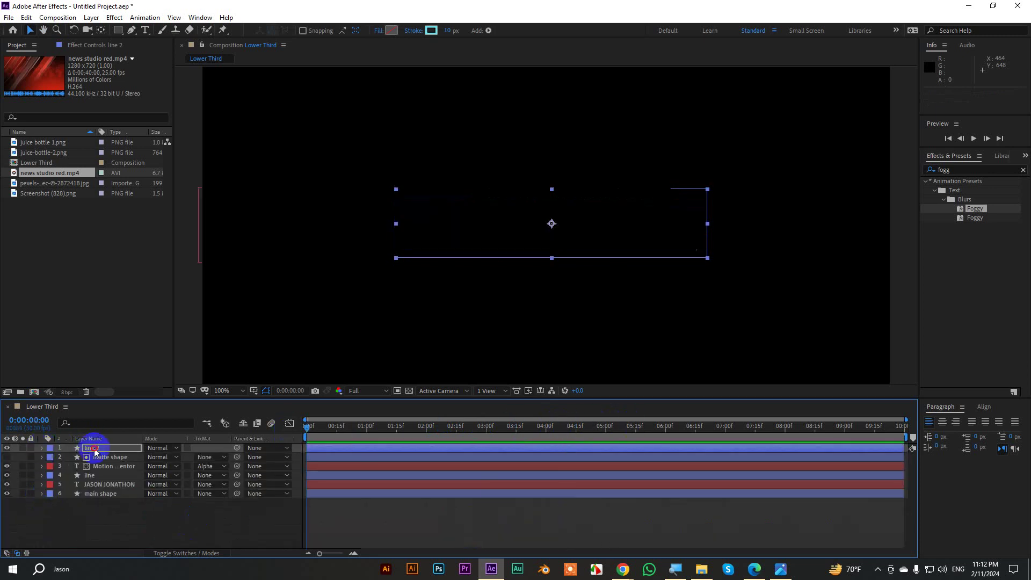
click(907, 296)
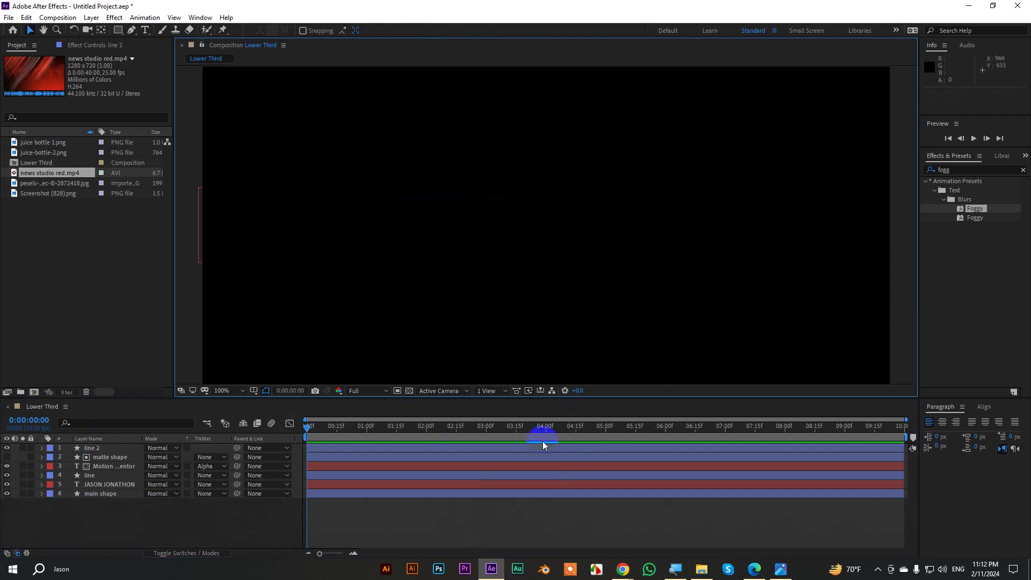
drag(451, 435, 615, 436)
key(n)
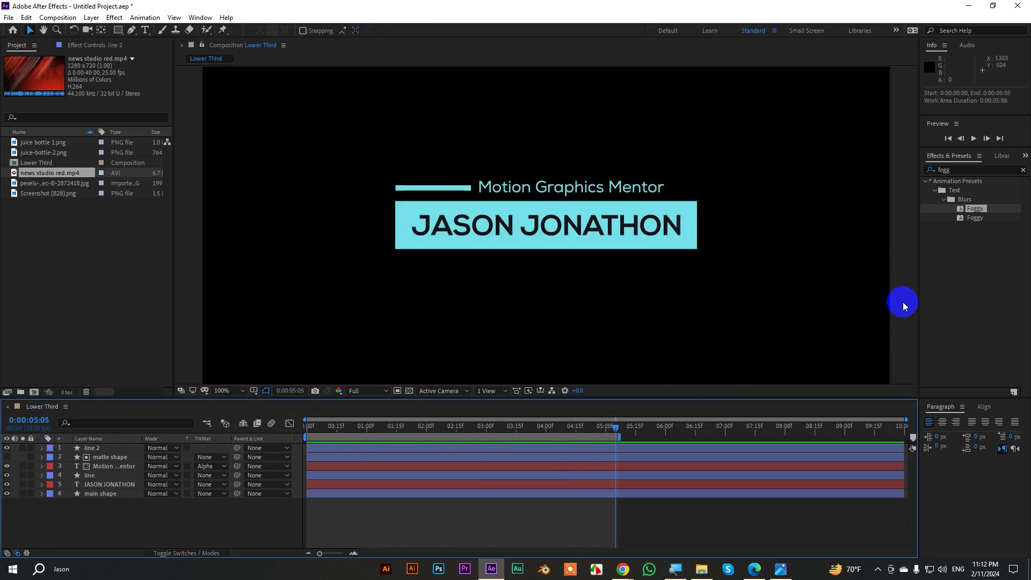
Maximize the Composition viewer and play back the full lower third.
click(903, 303)
key(grave)
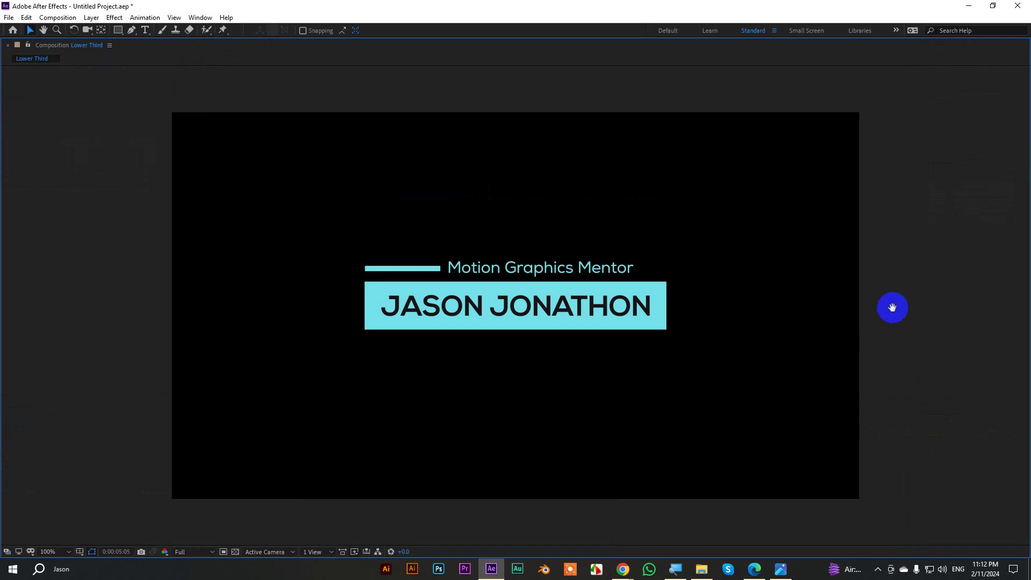
key(space)
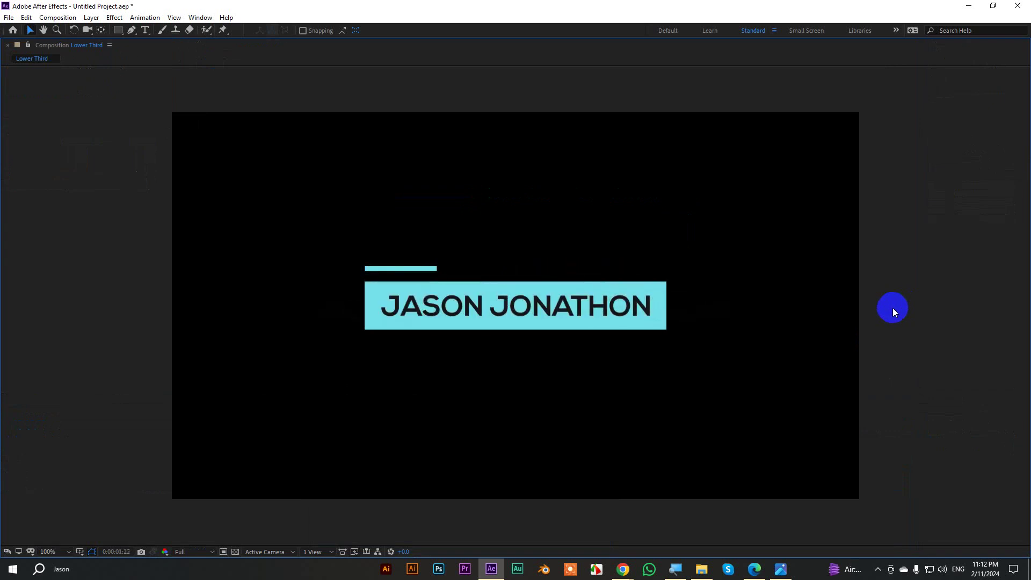
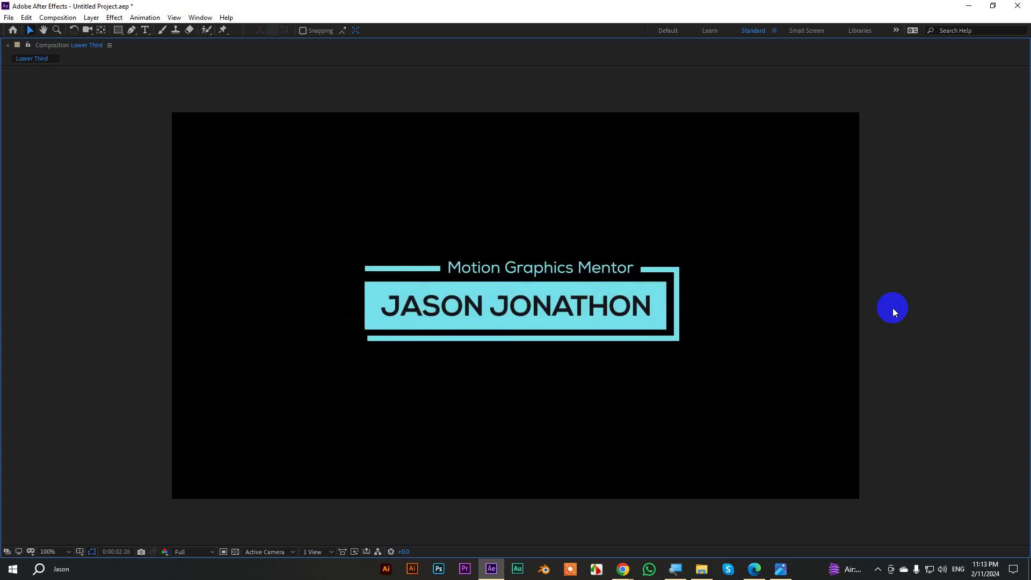
Stop the playing preview and un-maximize the Composition panel to restore the full layout.
key(space)
key(grave)
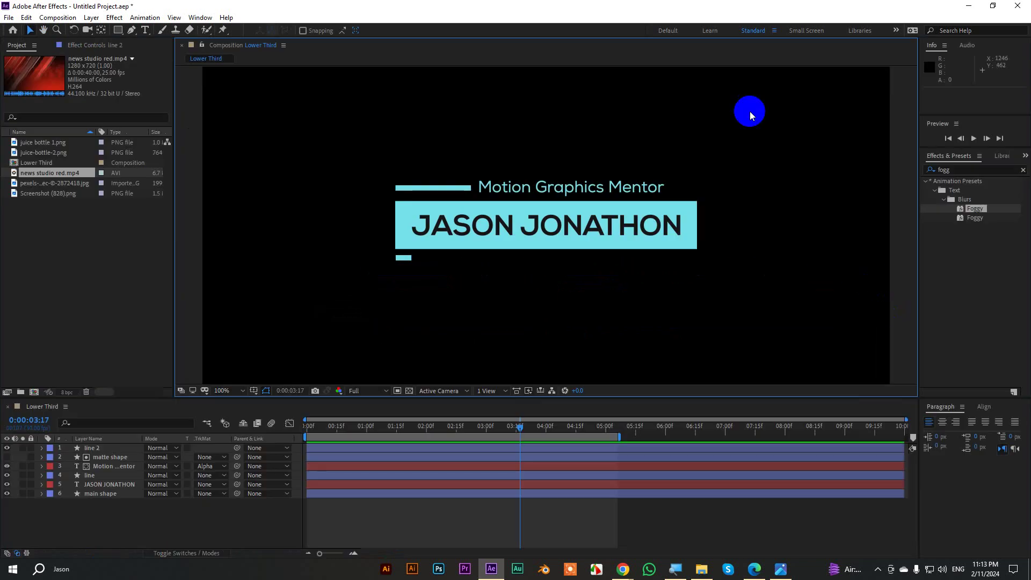
Add news studio red.mp4 to the timeline and set its track matte to Alpha Matte 'main shape'.
drag(44, 176, 103, 502)
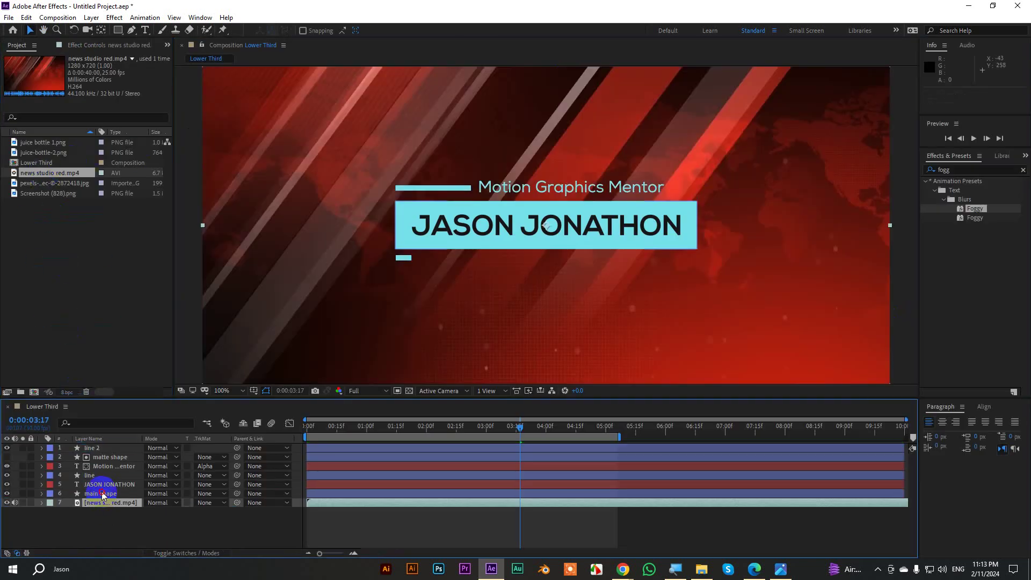
click(103, 494)
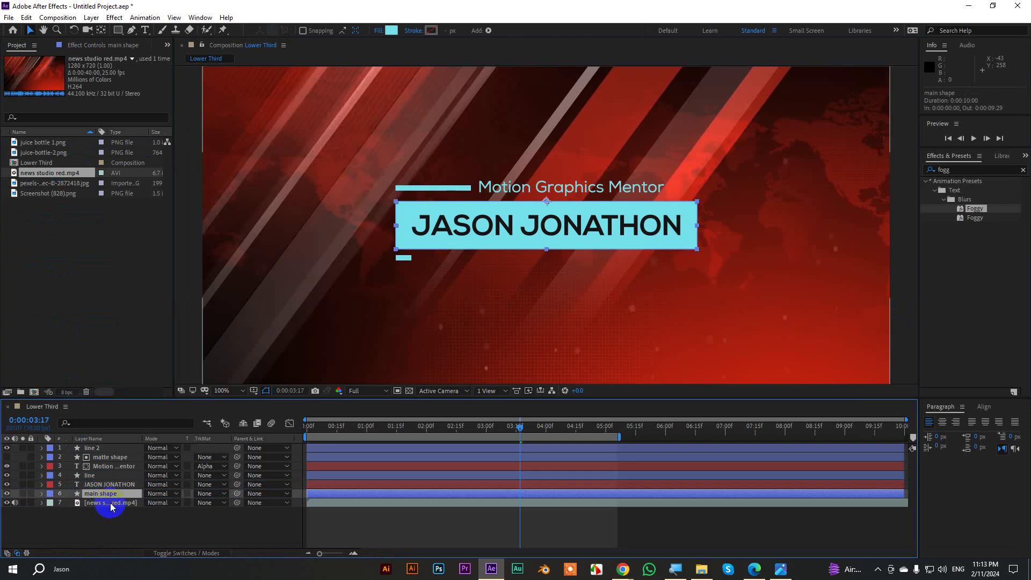
click(110, 503)
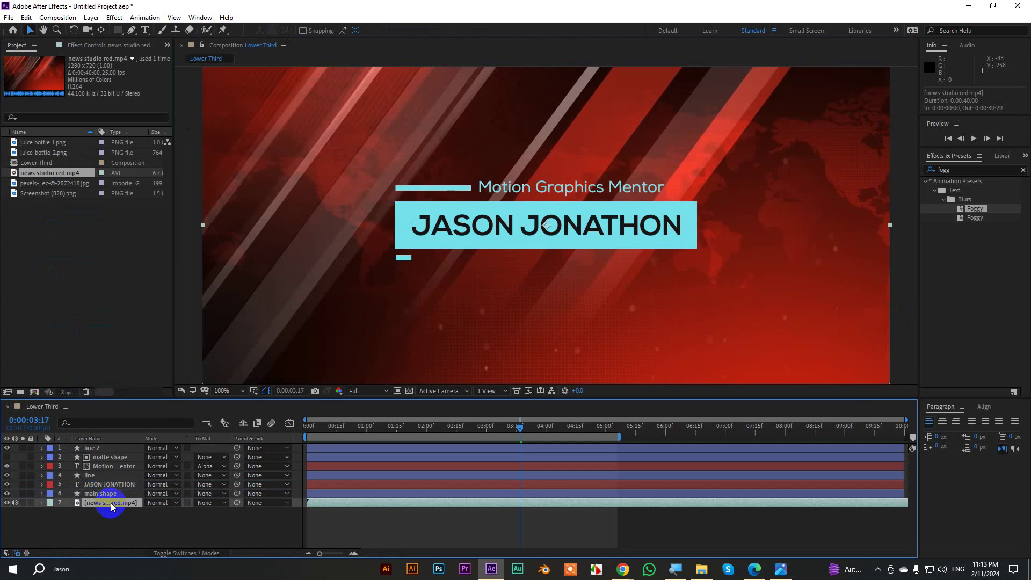
click(202, 503)
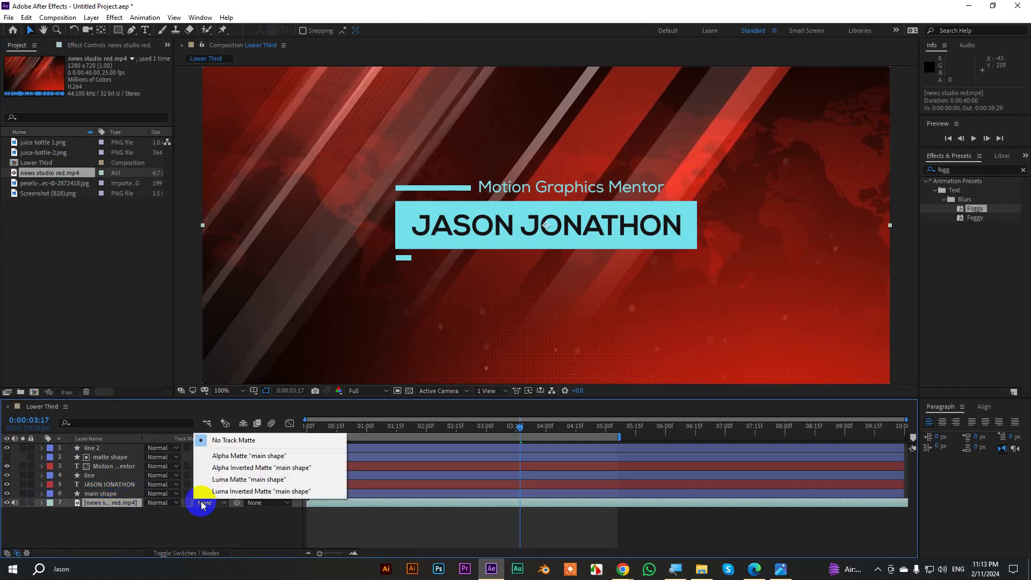
click(245, 455)
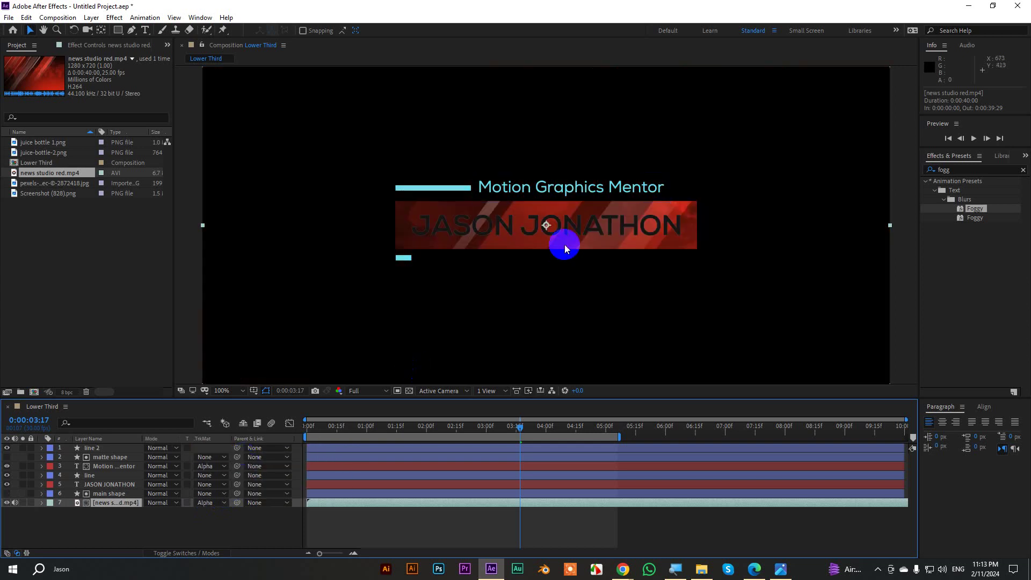
drag(521, 426, 294, 447)
key(space)
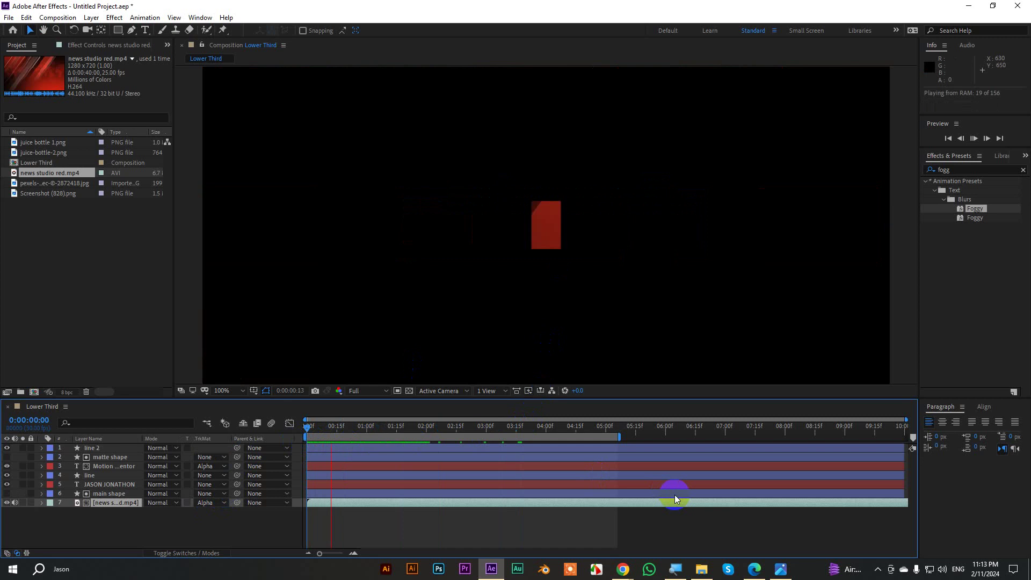
key(space)
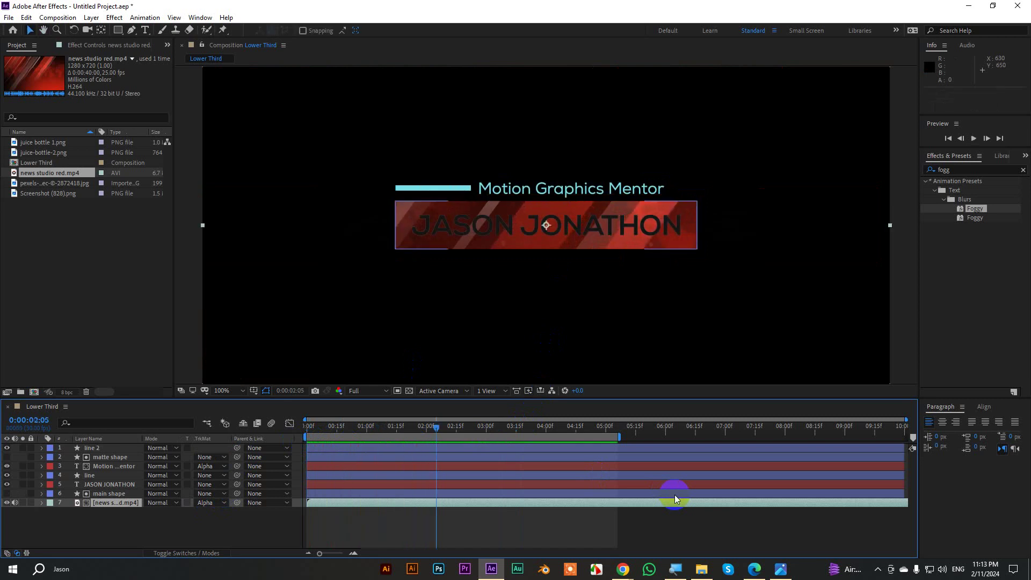
click(105, 484)
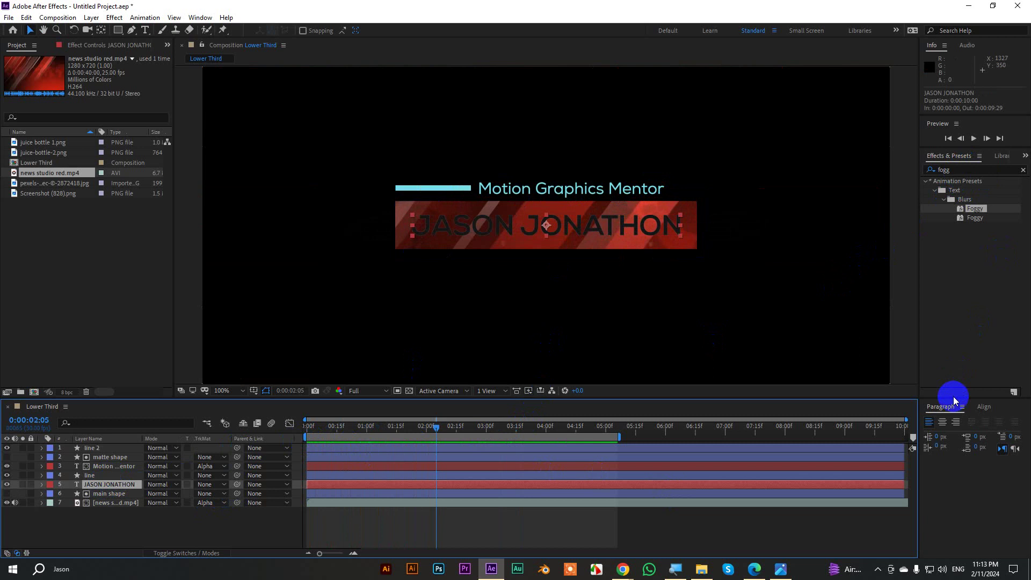
click(1025, 155)
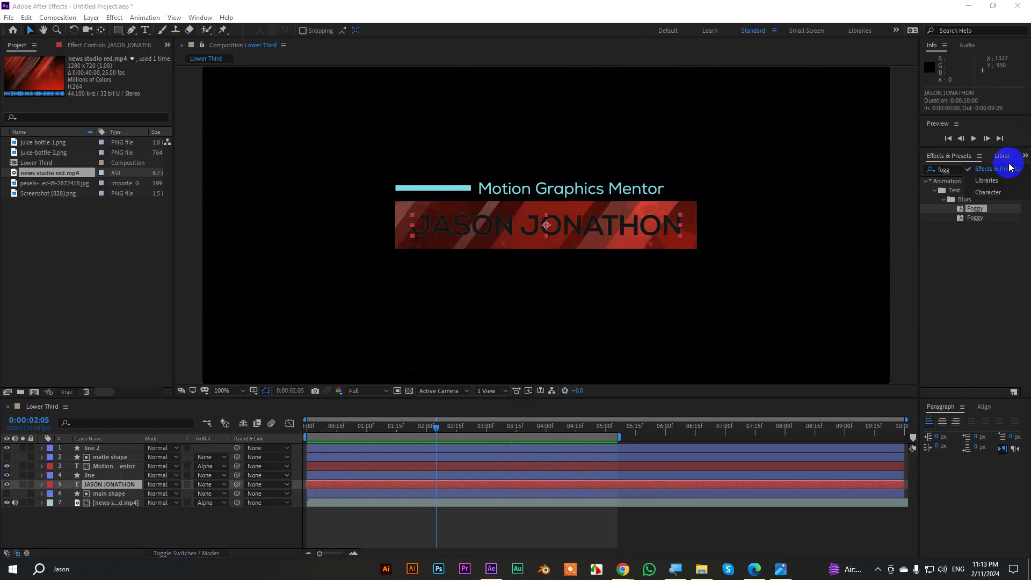
click(988, 192)
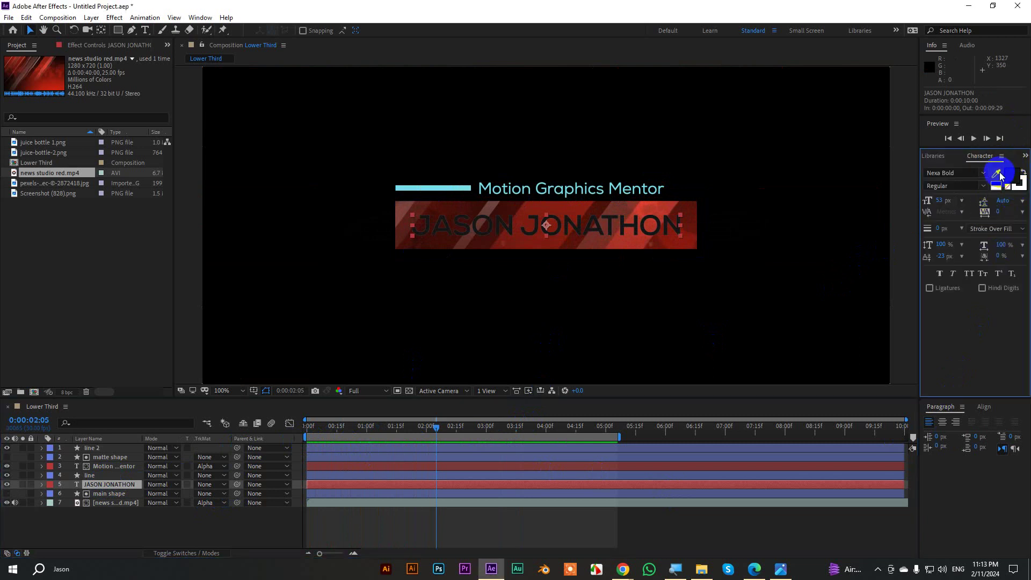
click(995, 173)
click(456, 188)
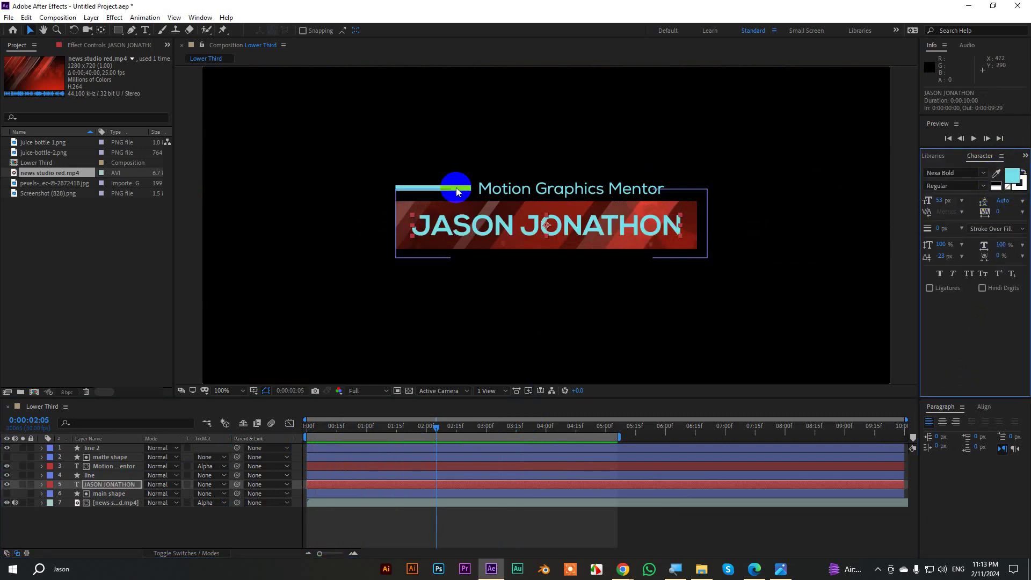
Preview the animation at 200% zoom from the start, then undo the footage's track matte.
key(period)
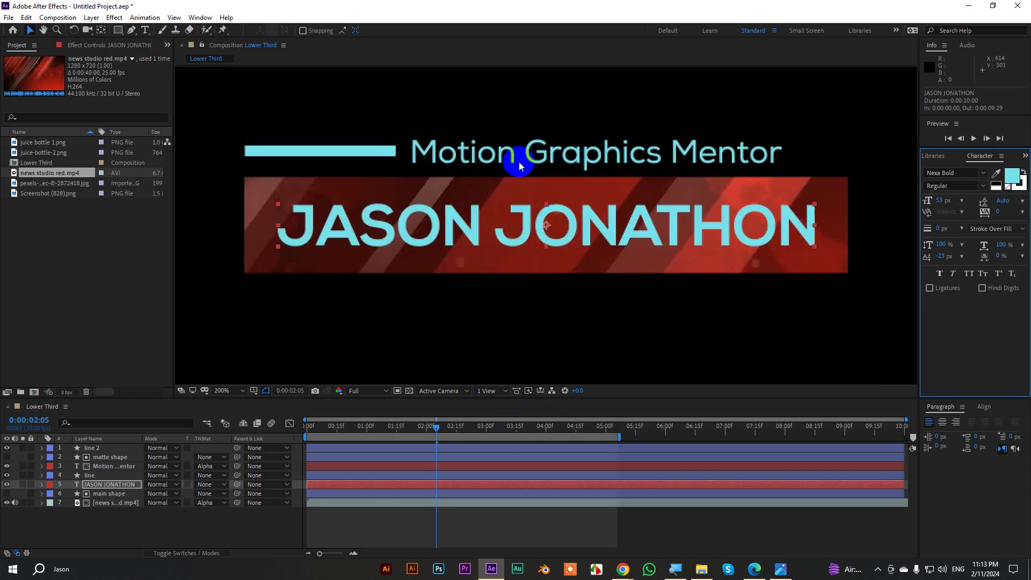
drag(436, 430, 243, 430)
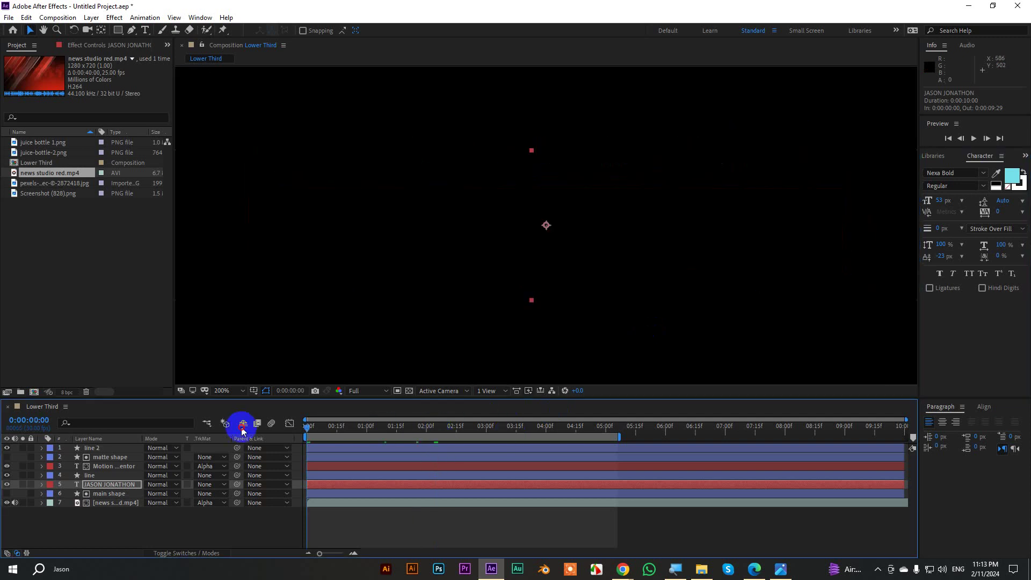
click(692, 536)
key(space)
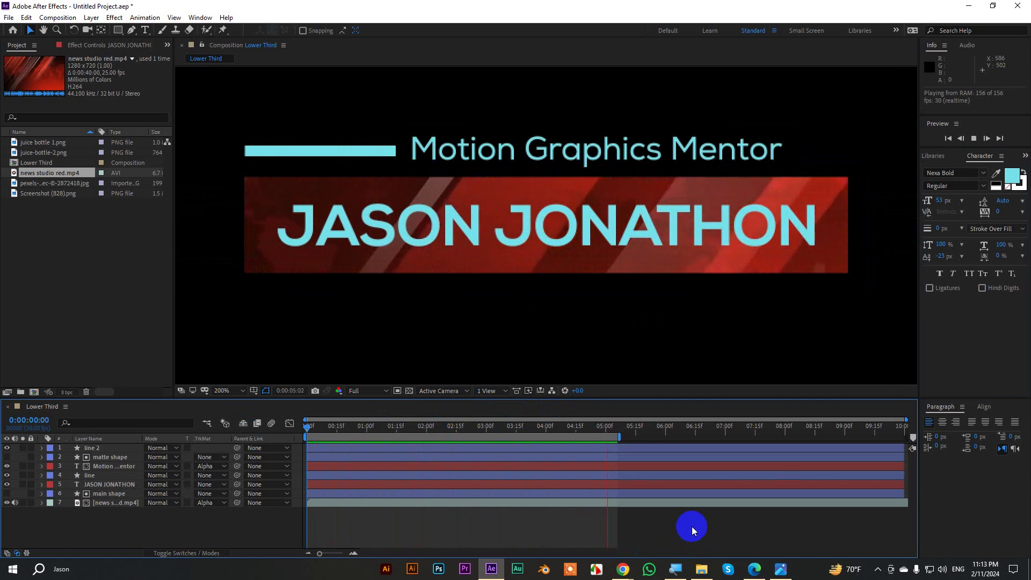
key(ctrl+z)
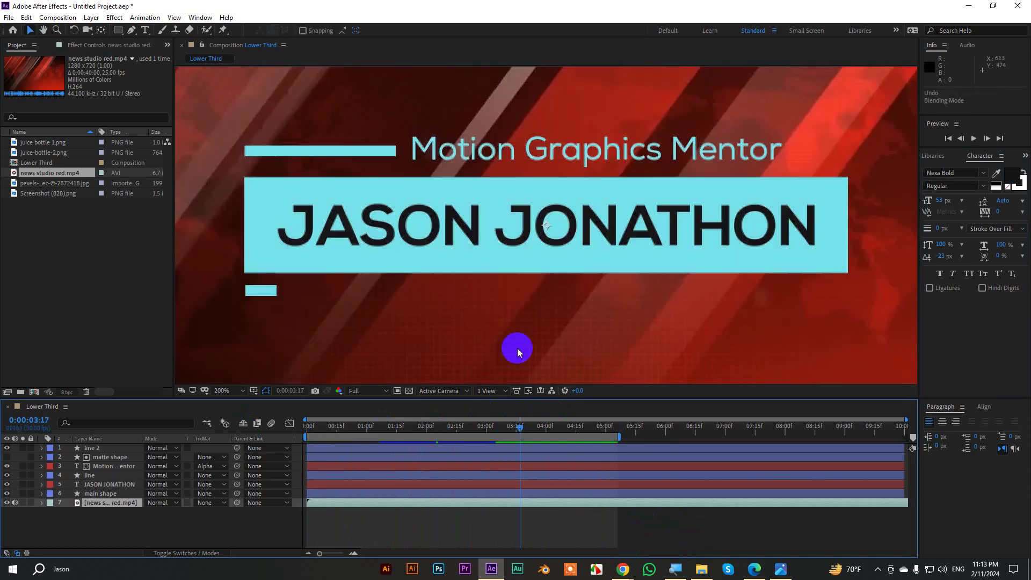
Undo adding the red footage, preview at 100%, and extend the work area end to about 09:16.
key(ctrl+z)
key(comma)
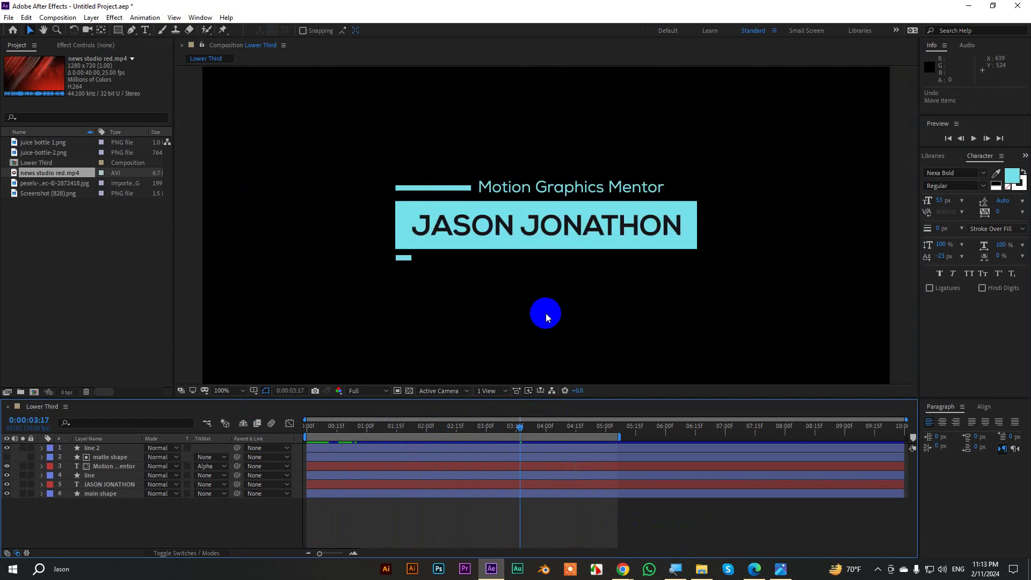
drag(518, 426, 278, 423)
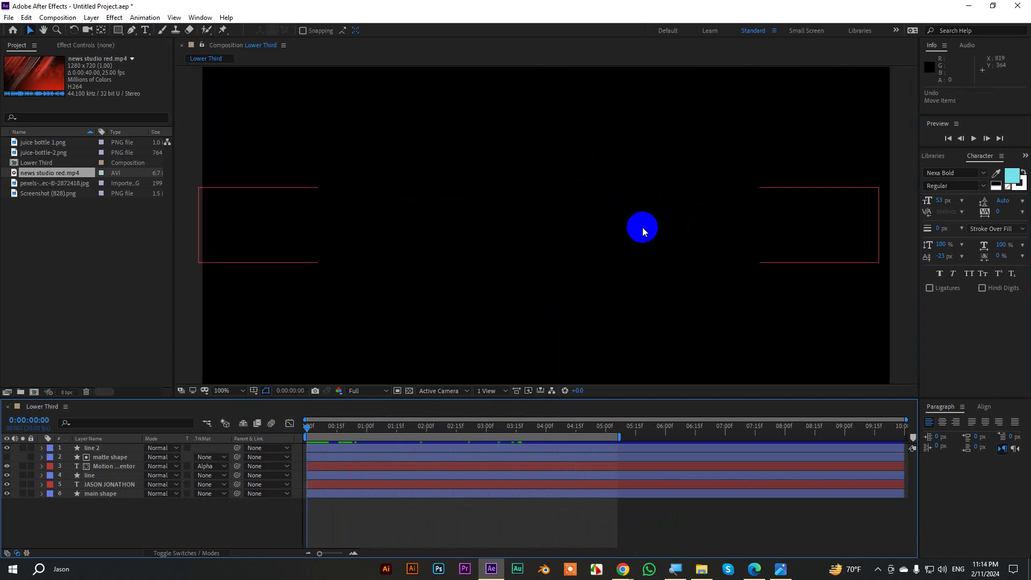
key(space)
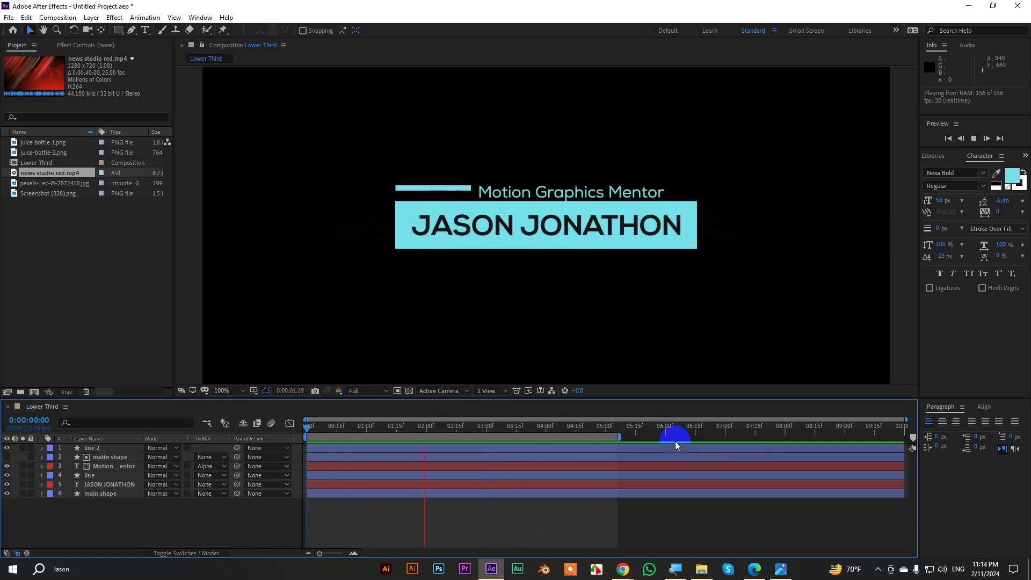
drag(623, 436, 944, 429)
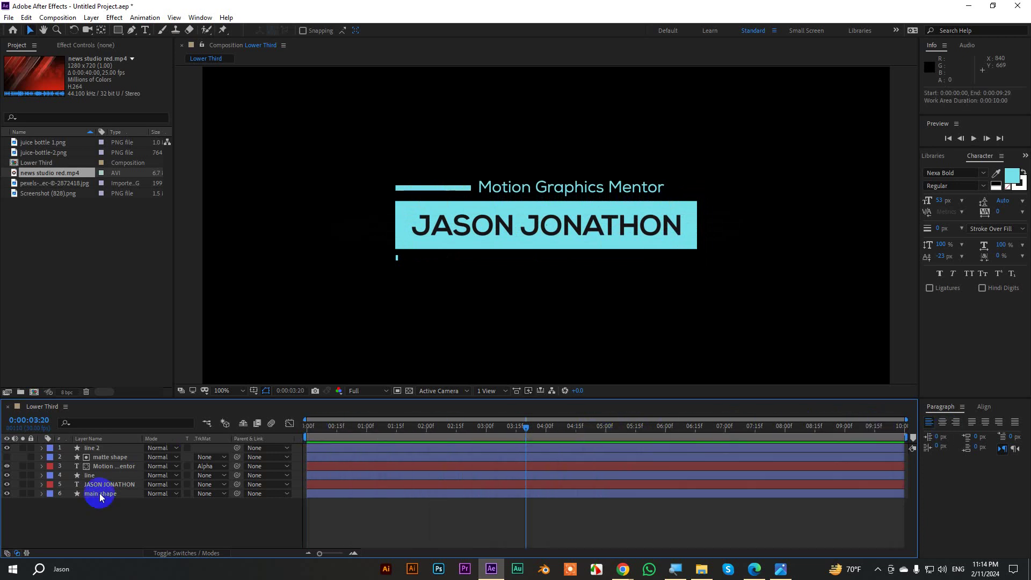
Pre-compose all six lower-third layers into a new composition named LTD.
drag(107, 512, 95, 447)
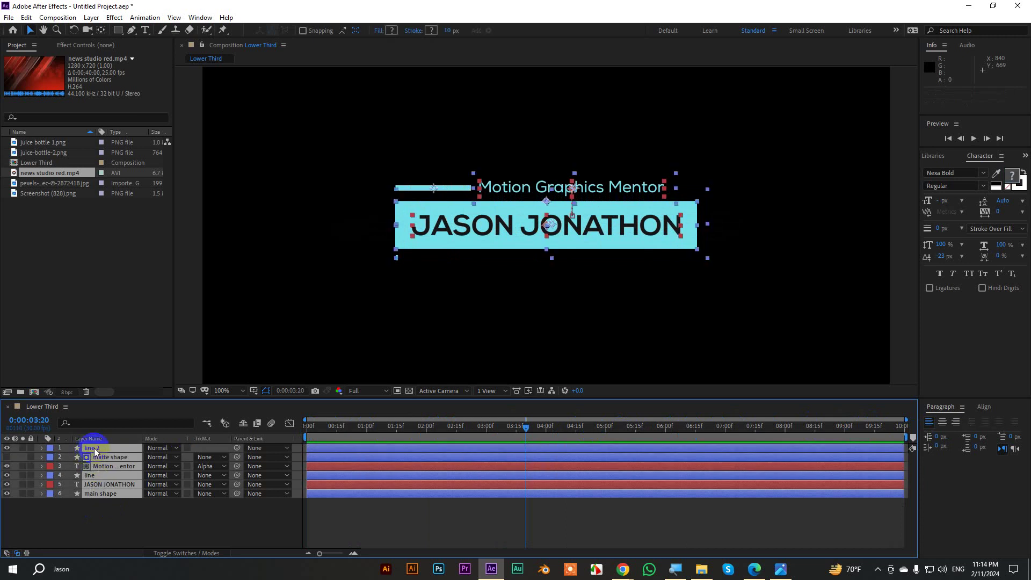
right_click(95, 447)
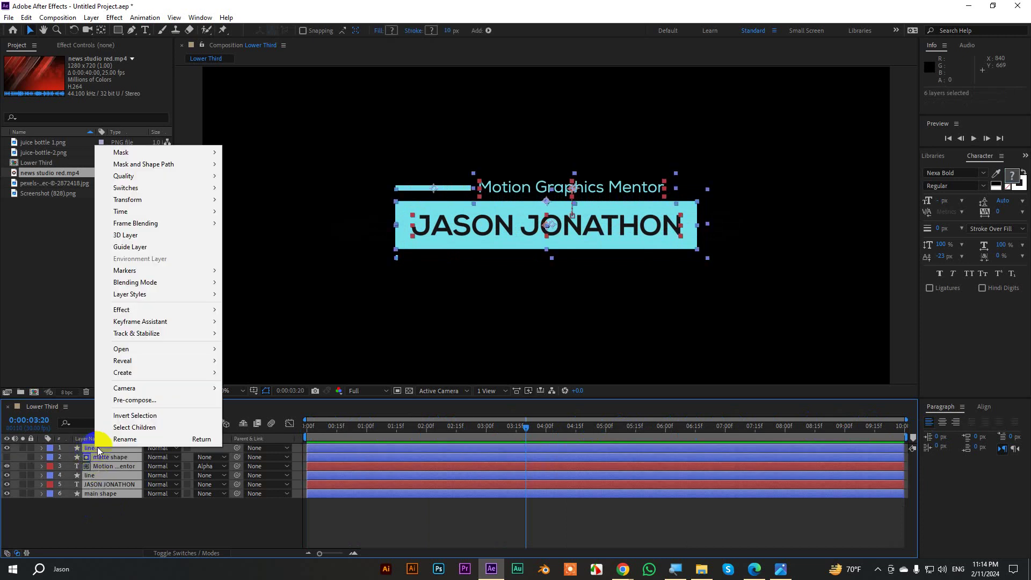
click(149, 402)
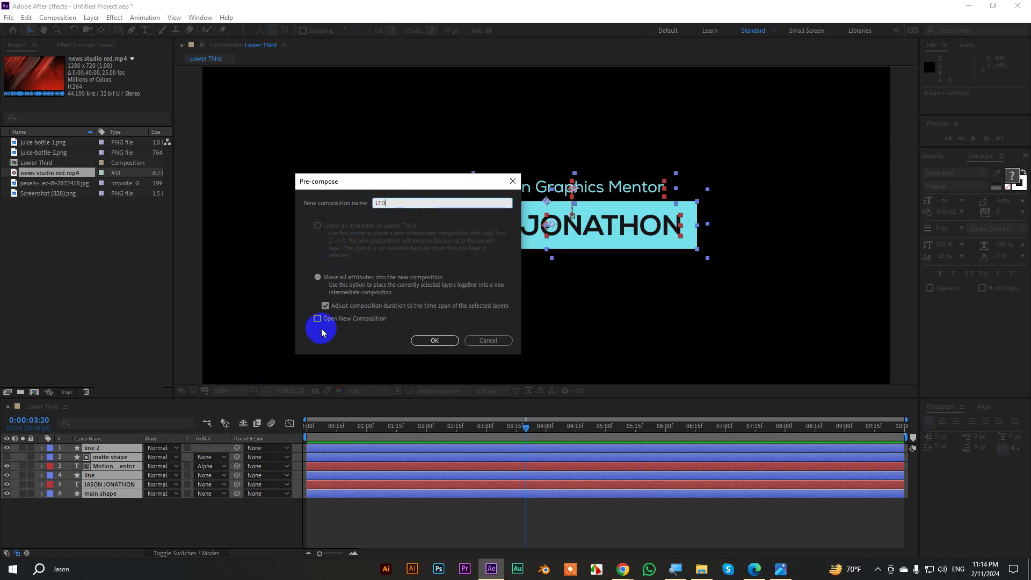
click(420, 339)
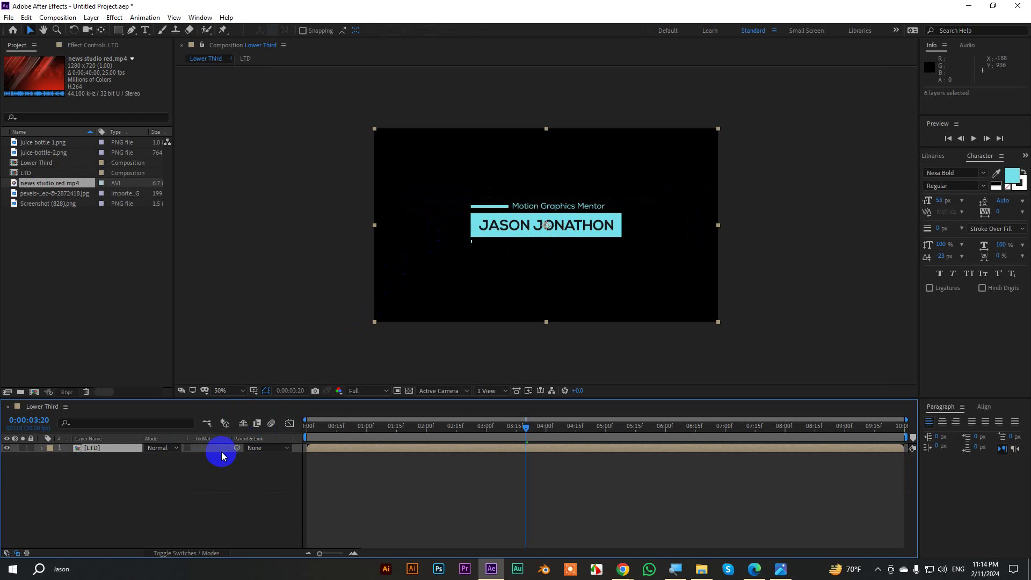
click(180, 553)
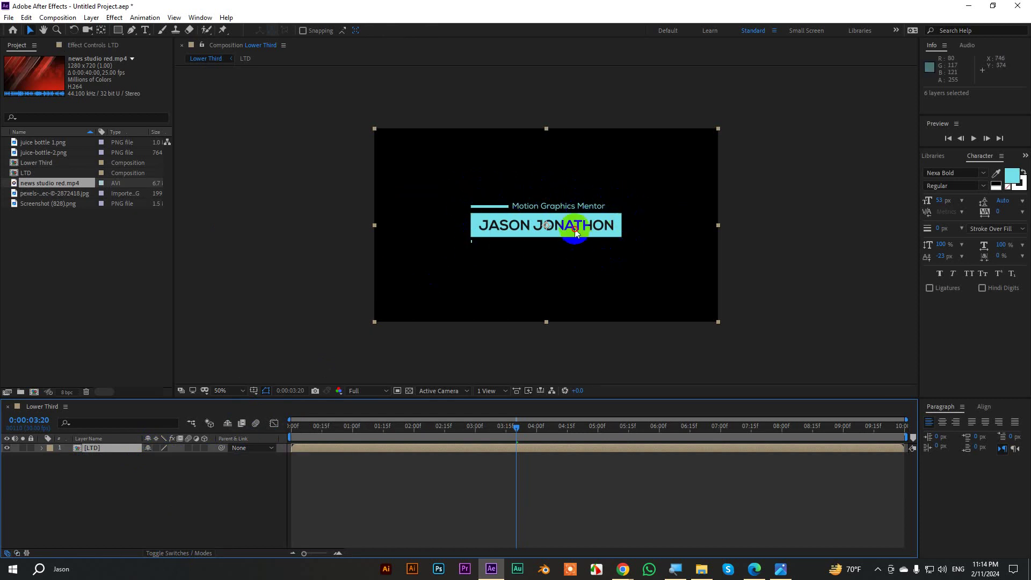
Scale the LTD layer to 64% and move it toward the lower-left of the frame.
drag(575, 232, 511, 269)
key(ctrl+z)
click(155, 448)
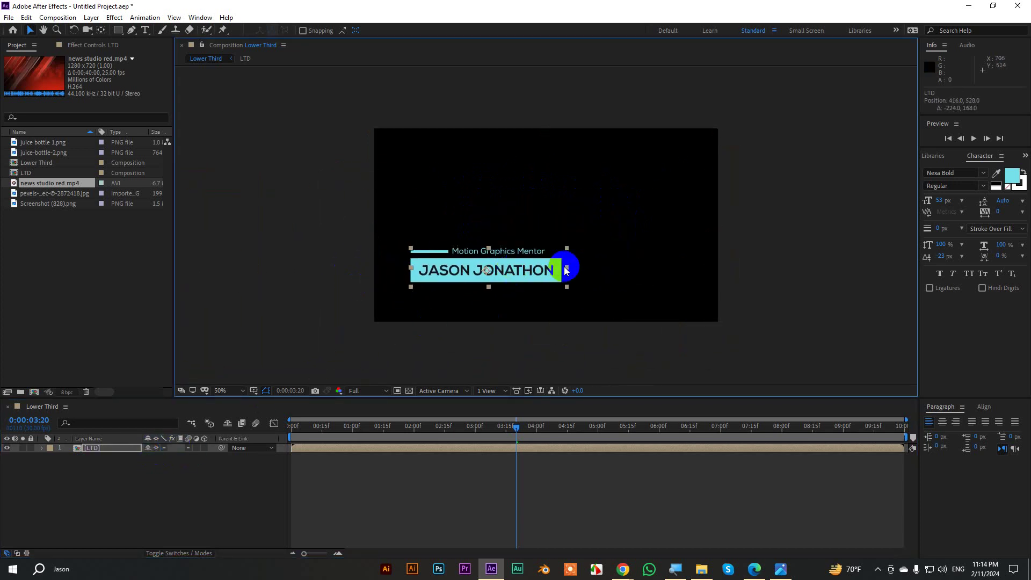
key(ctrl+z)
drag(583, 243, 518, 290)
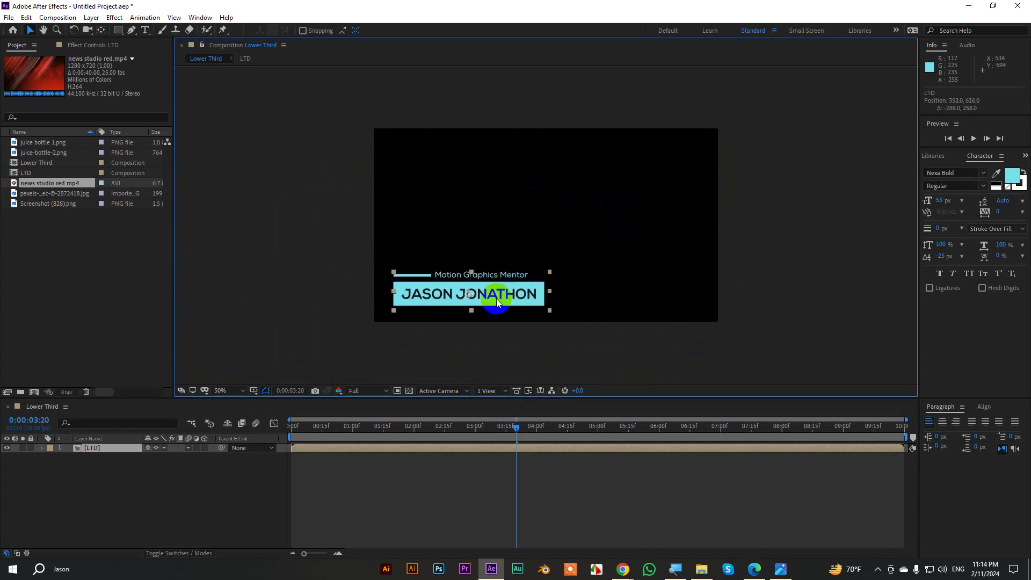
key(s)
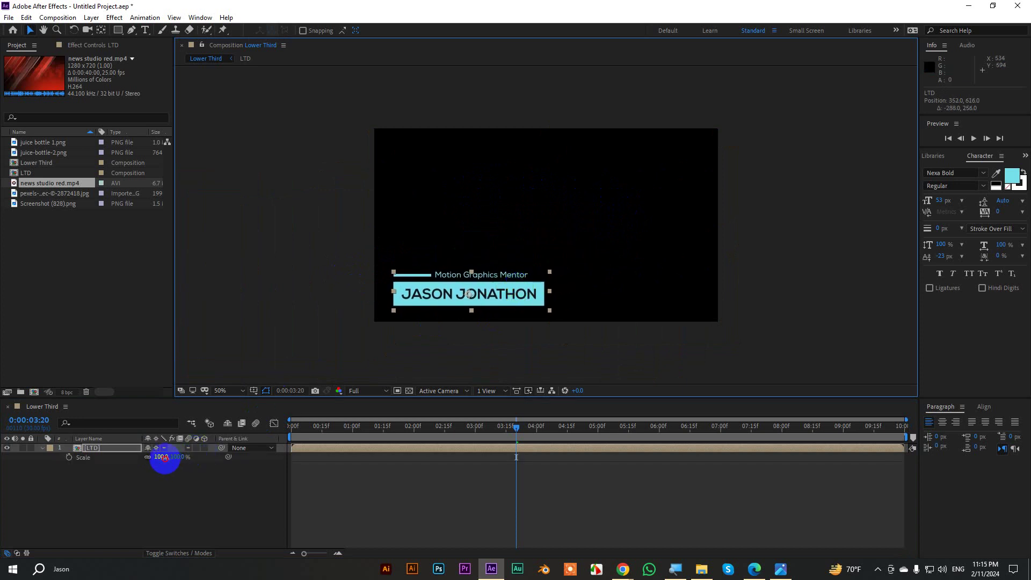
drag(164, 457, 150, 462)
drag(509, 295, 492, 293)
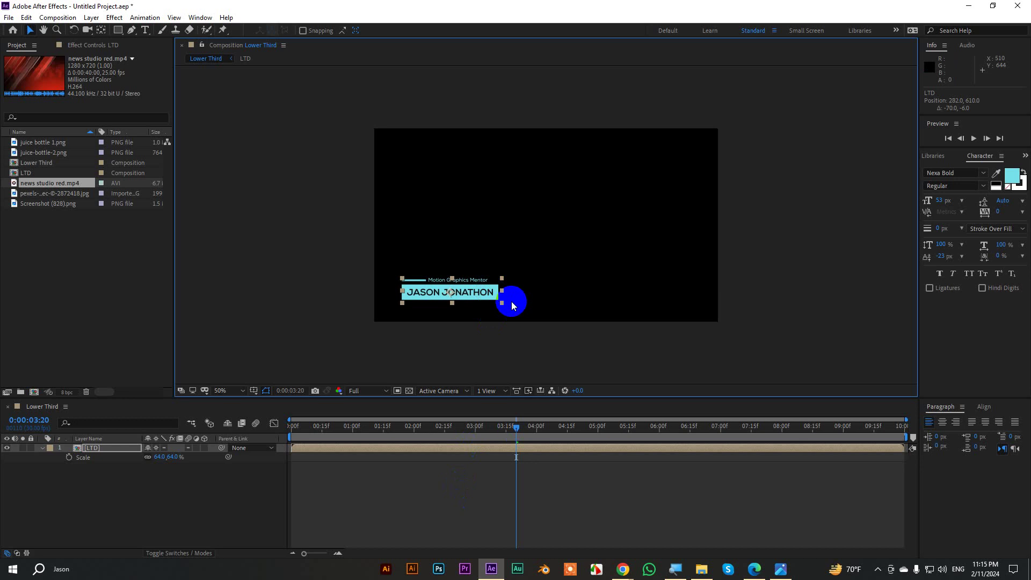
Fit the composition in the viewer and select the pexels interview photo in the Project panel.
click(235, 392)
click(224, 204)
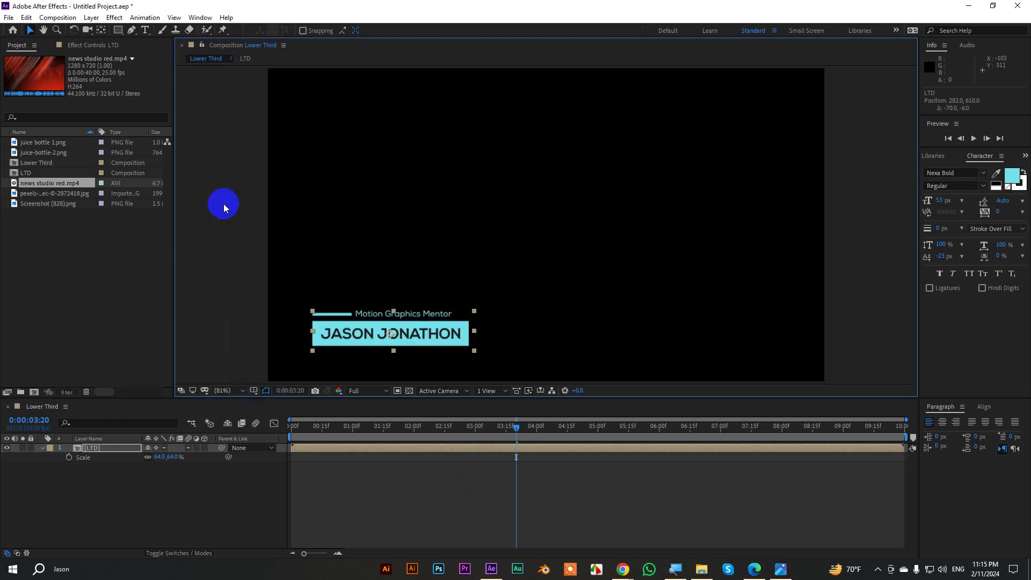
click(35, 152)
click(36, 195)
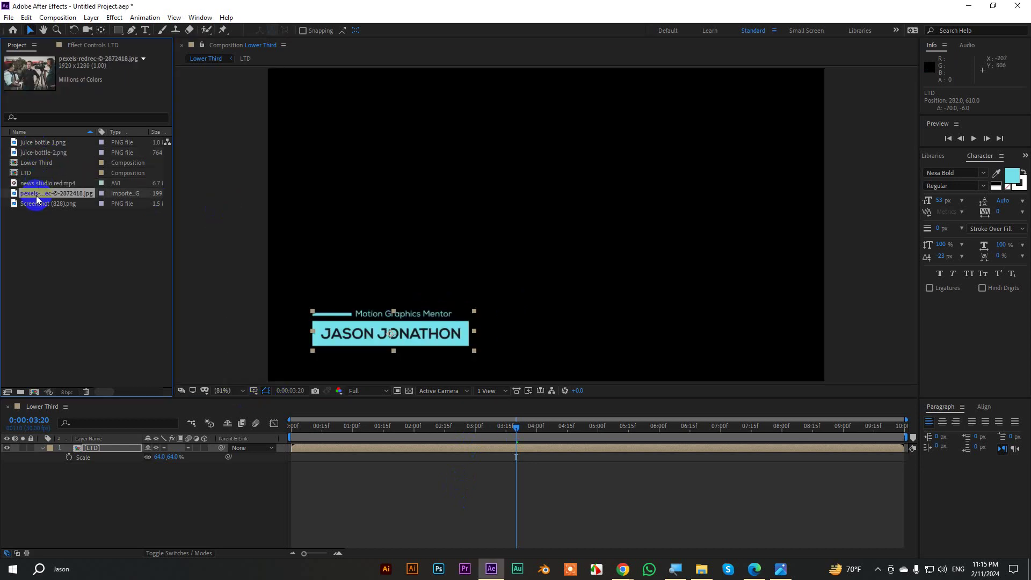
Import the pexels interview video from File Explorer, Fit to Comp, and place it beneath LTD.
click(699, 573)
drag(516, 102, 113, 511)
scroll(502, 287, down, 1)
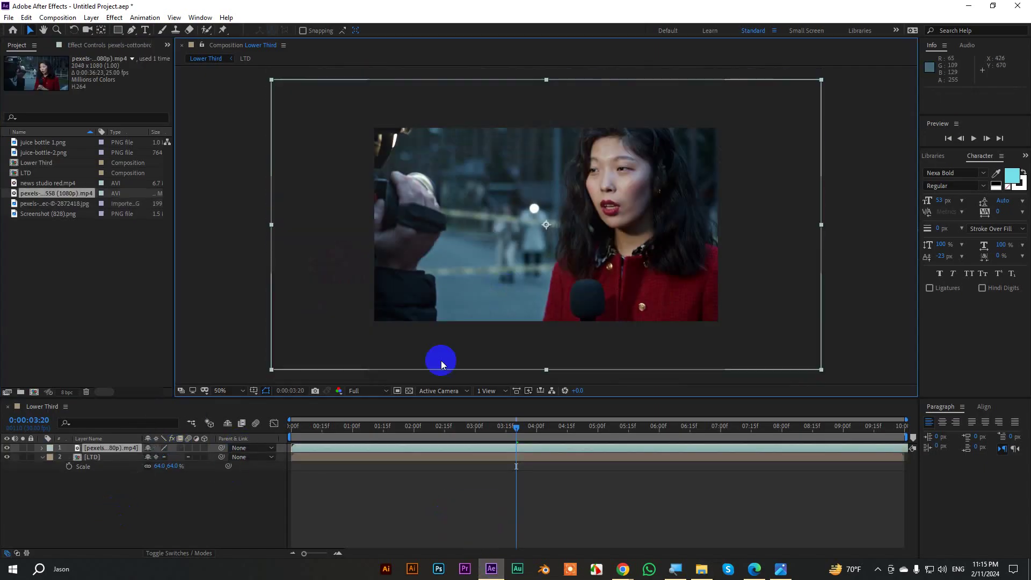
right_click(298, 447)
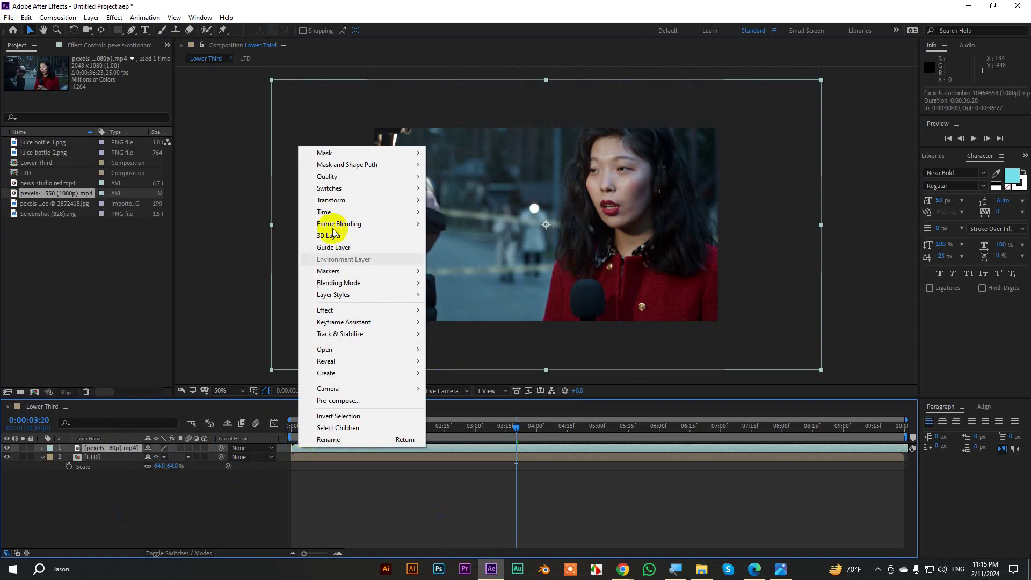
mouse_move(330, 201)
click(476, 344)
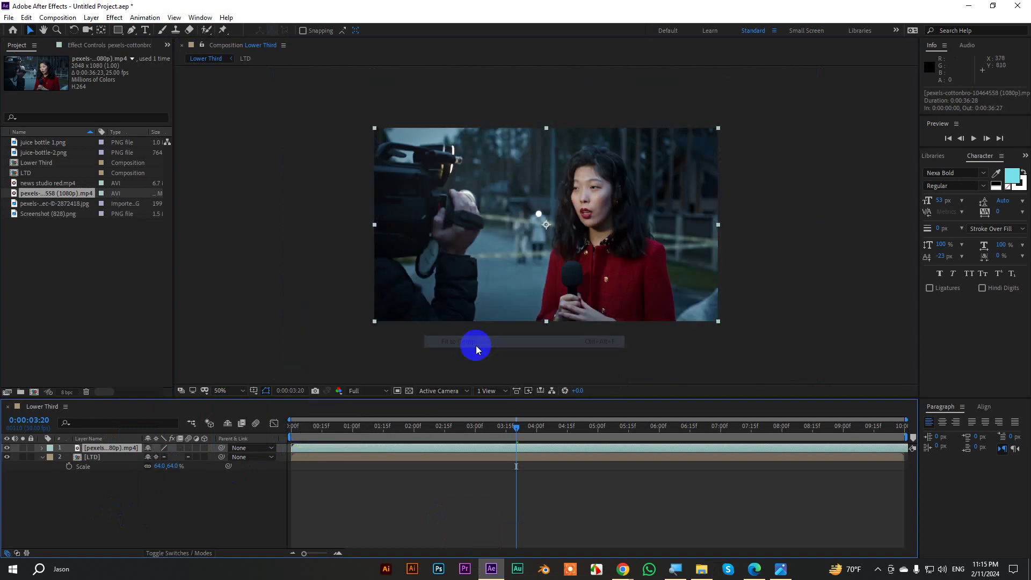
drag(86, 449, 90, 485)
Collapse the LTD layer's Scale property and return to the first frame.
click(68, 456)
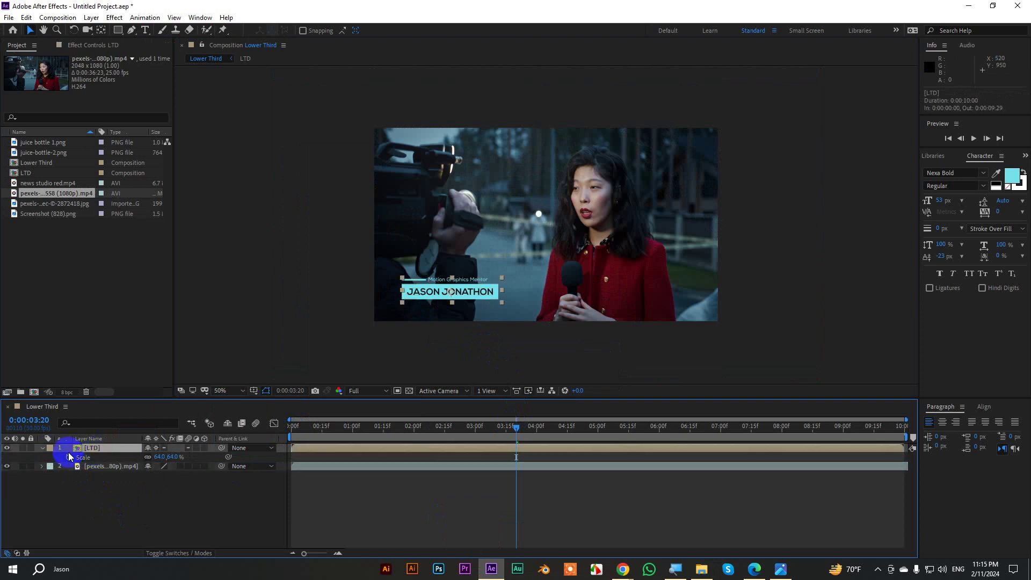
click(43, 450)
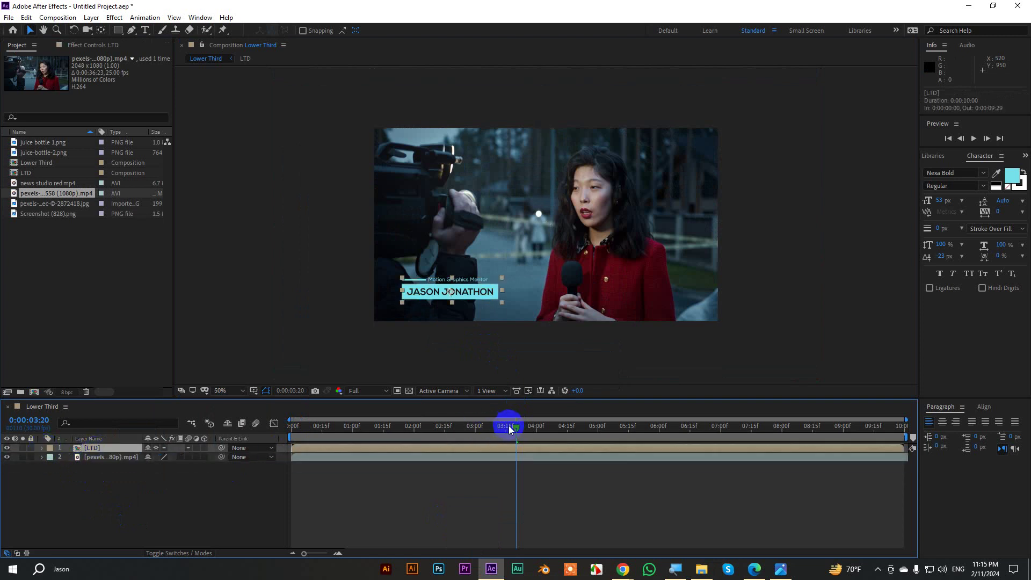
drag(508, 425, 202, 410)
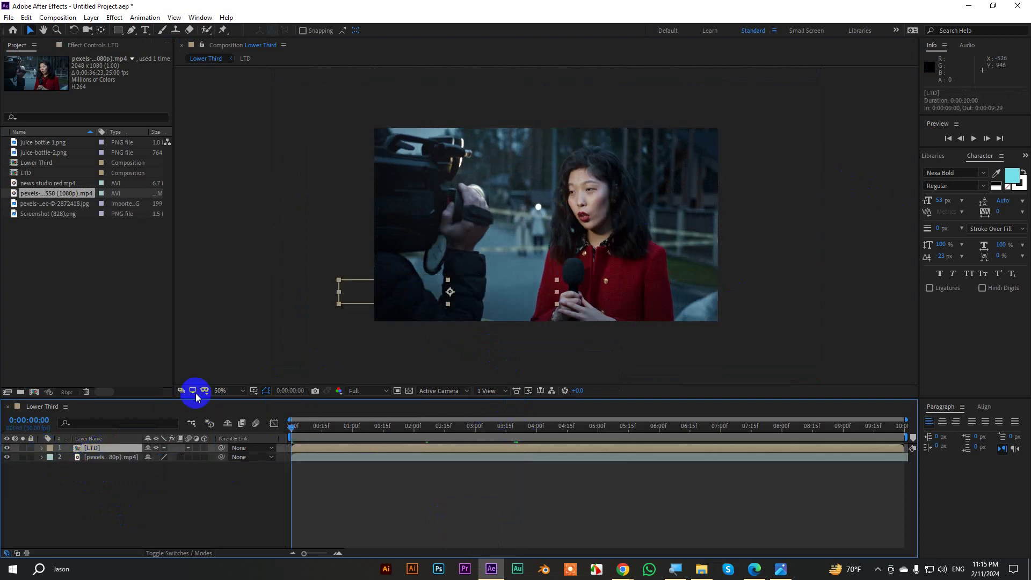
Preview the lower third over the interview footage in a maximized, fitted viewer, then scrub its entrance.
click(219, 391)
click(215, 190)
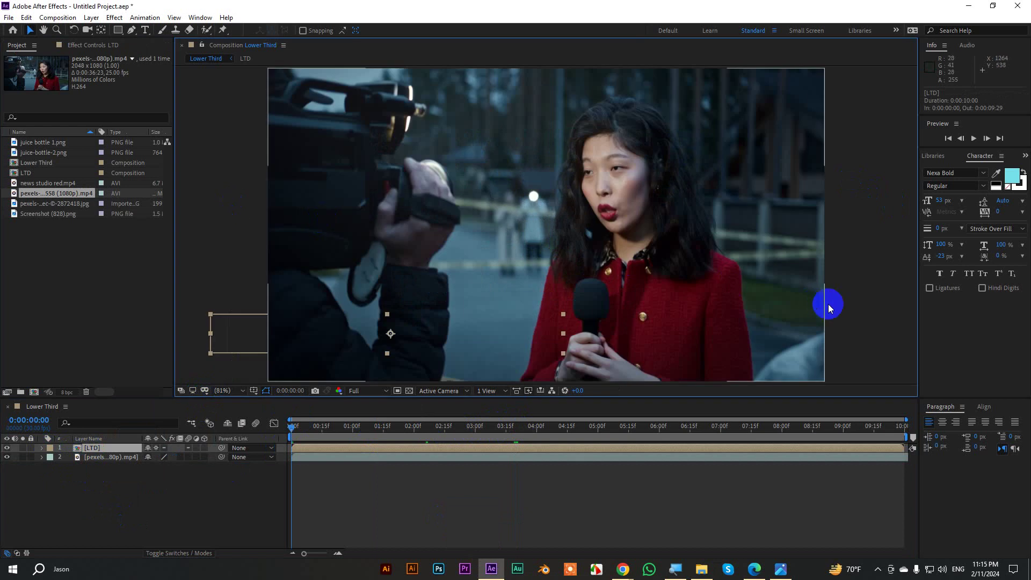
key(grave)
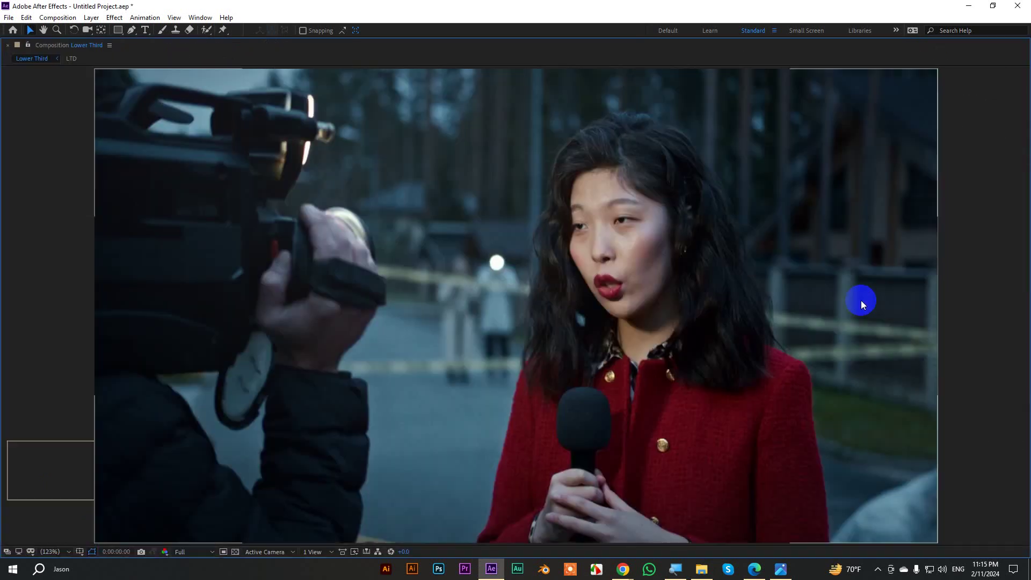
key(space)
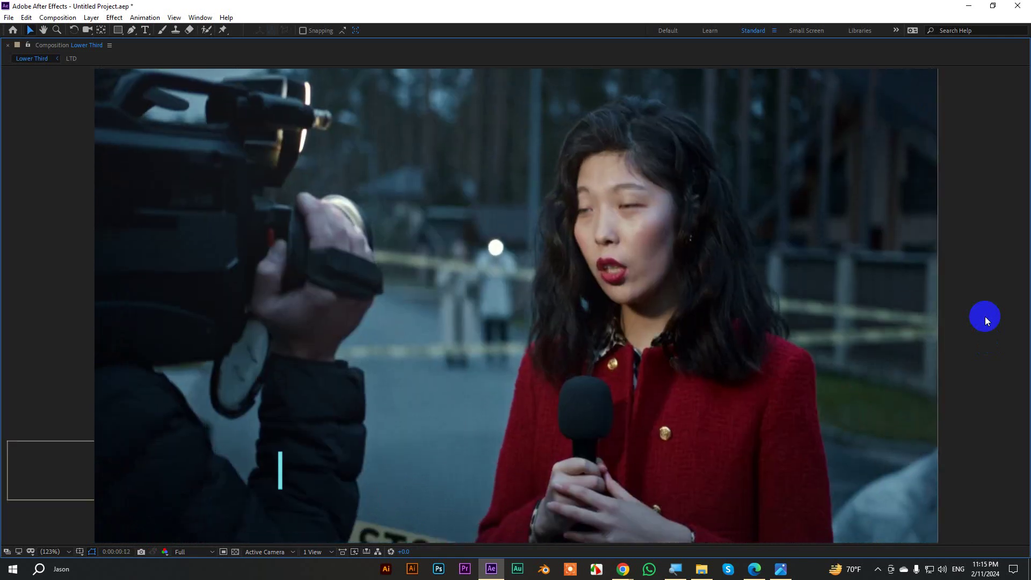
key(grave)
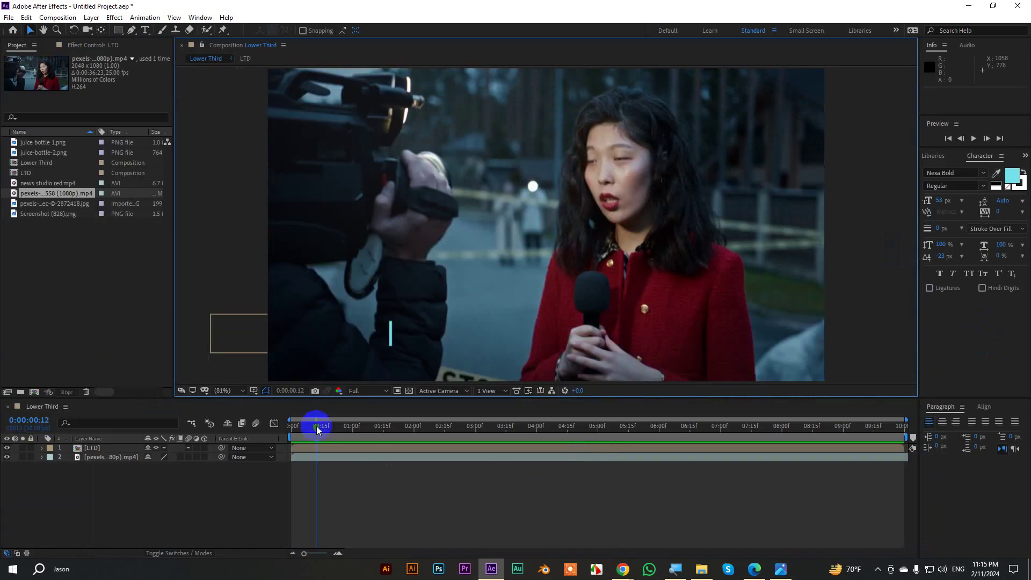
drag(317, 426, 479, 434)
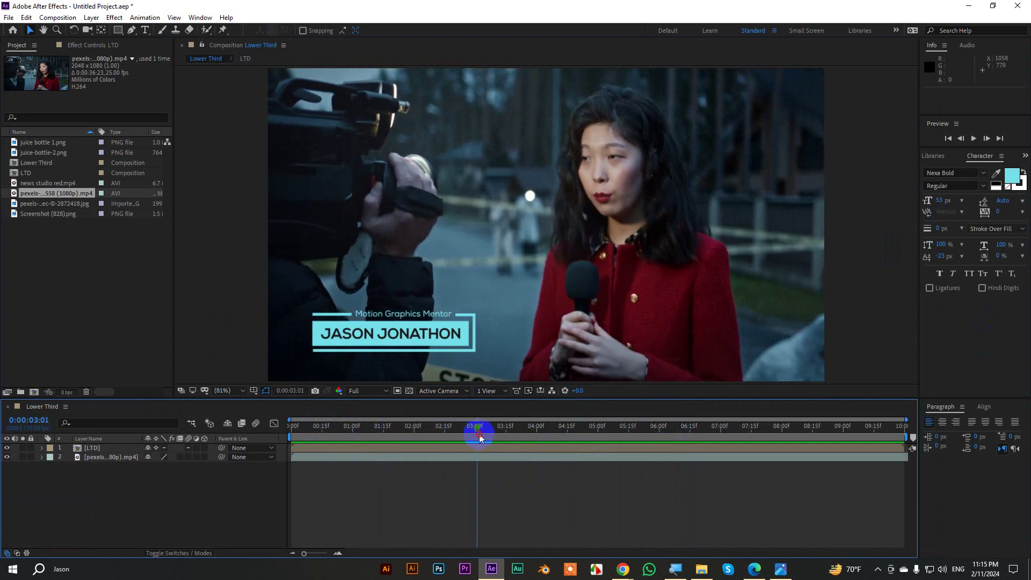
Show the Effects & Presets panel and search for 'cc l'.
click(1018, 178)
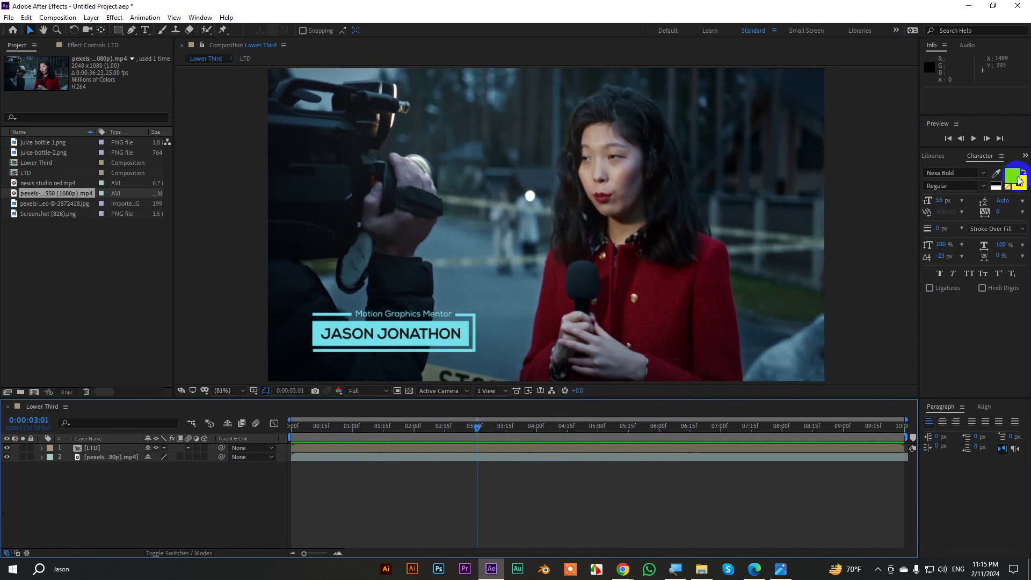
click(1026, 160)
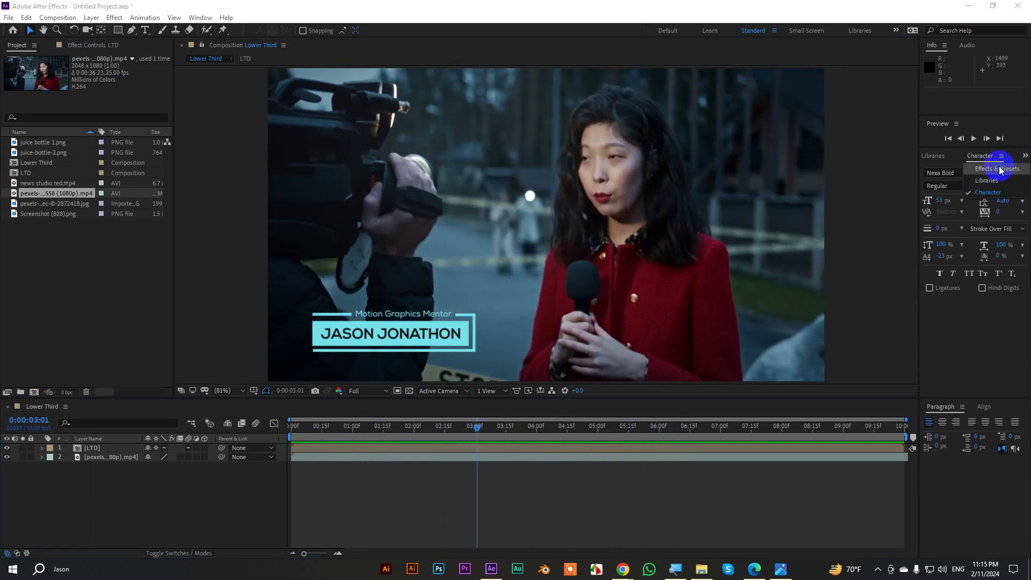
click(977, 166)
text(cc l)
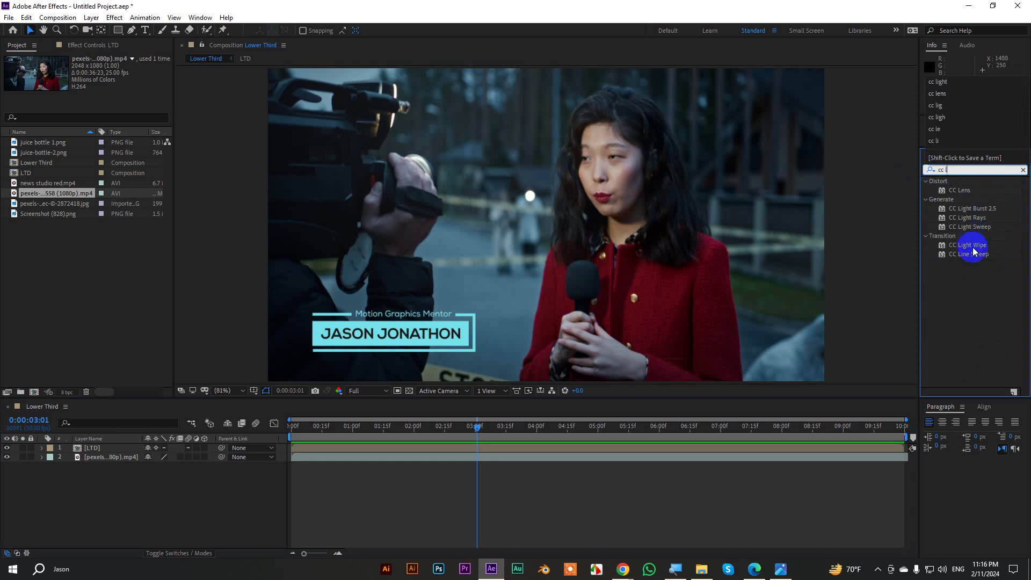
Apply CC Line Sweep to the LTD layer, undoing an accidental move of the video.
drag(971, 255, 437, 325)
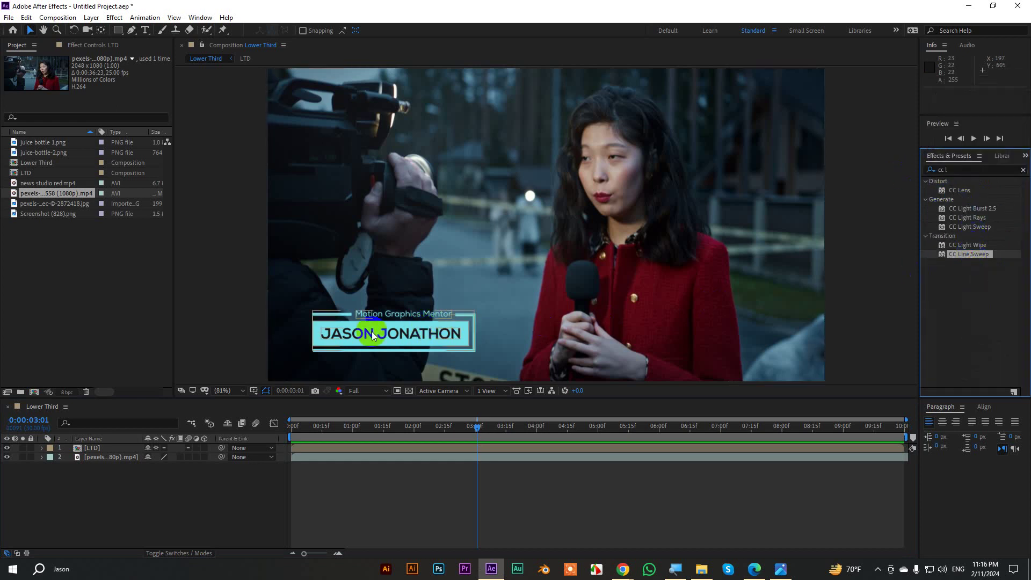
click(91, 451)
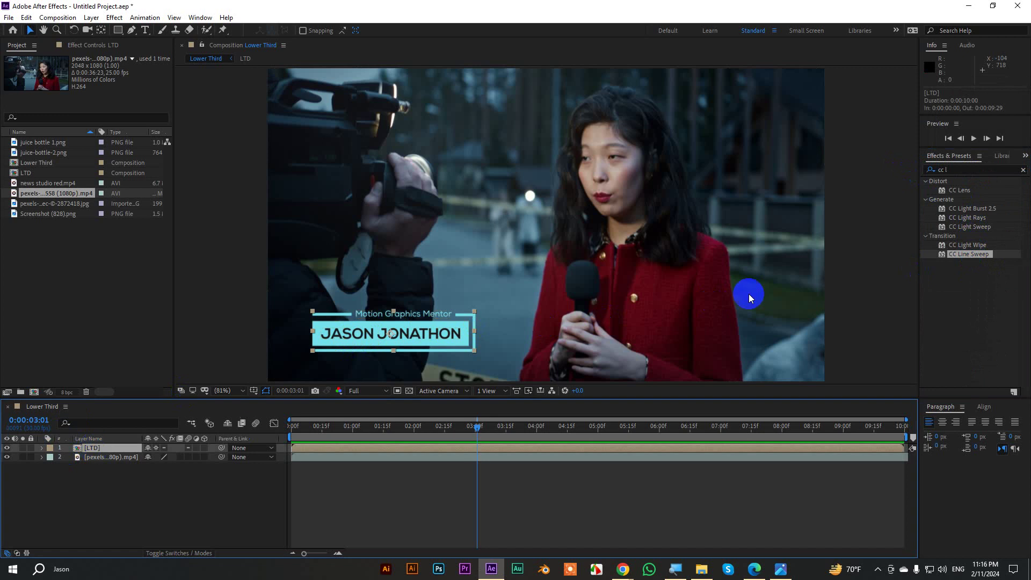
double_click(960, 255)
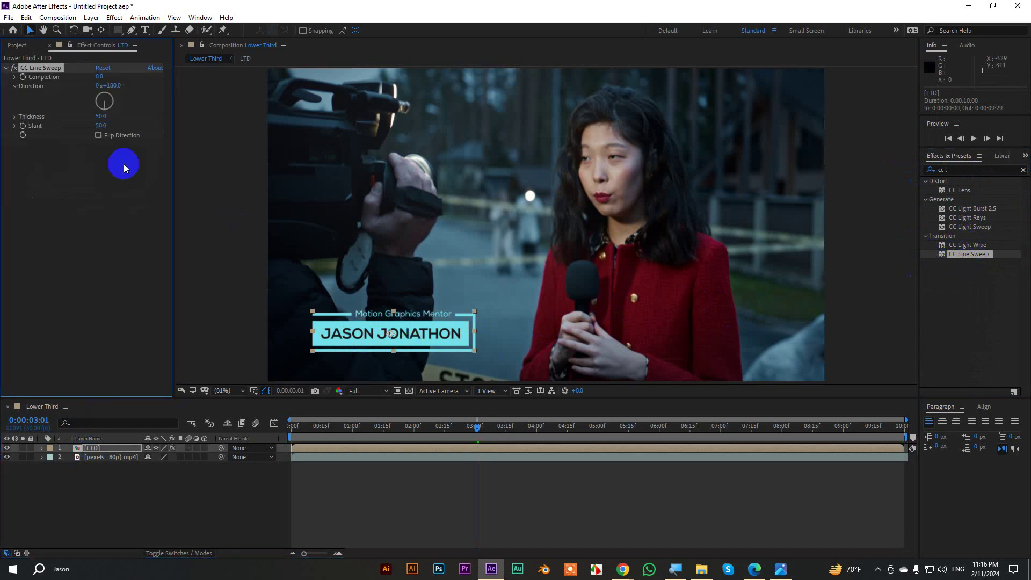
scroll(552, 272, down, 2)
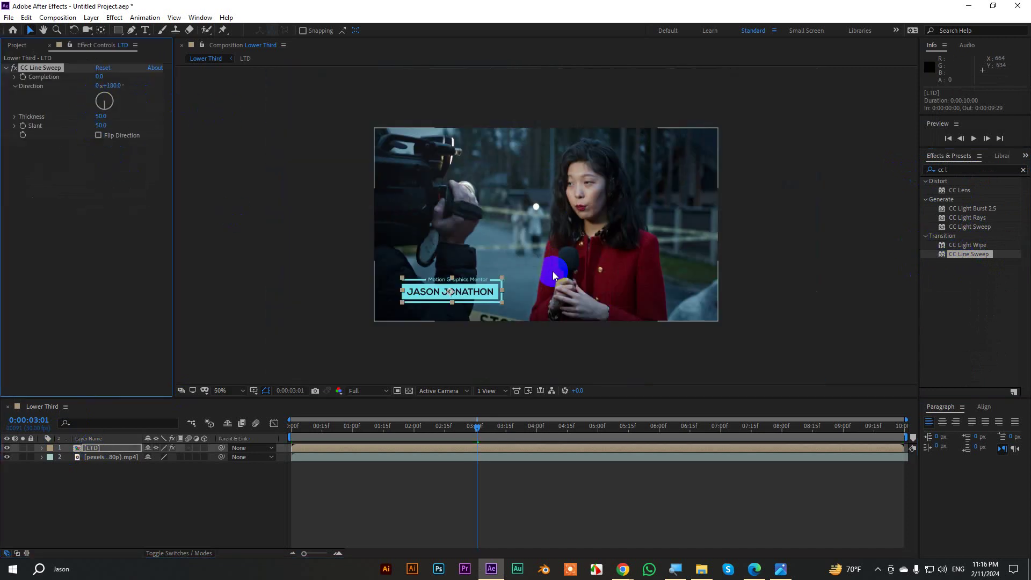
drag(536, 211, 501, 248)
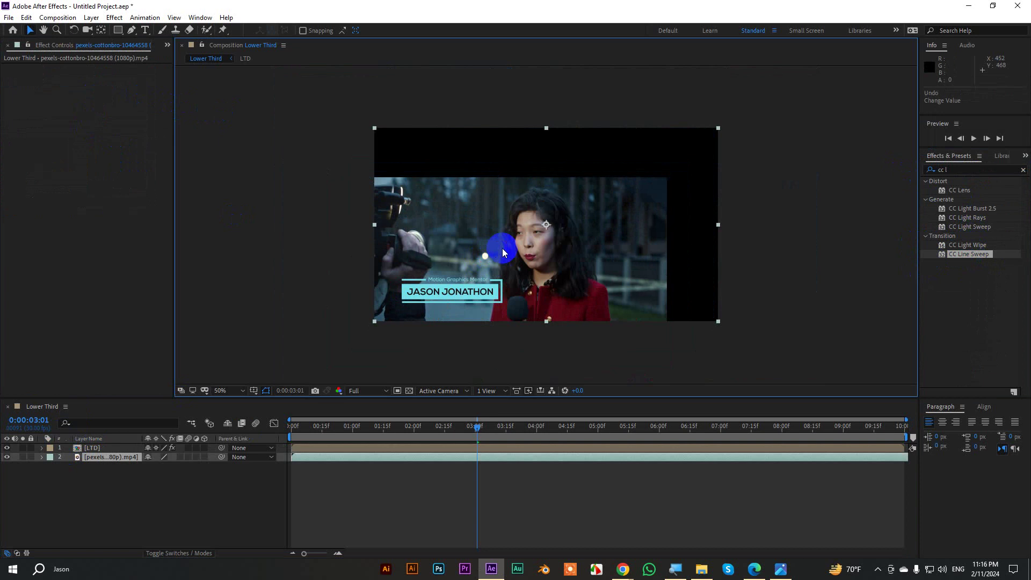
key(ctrl+z)
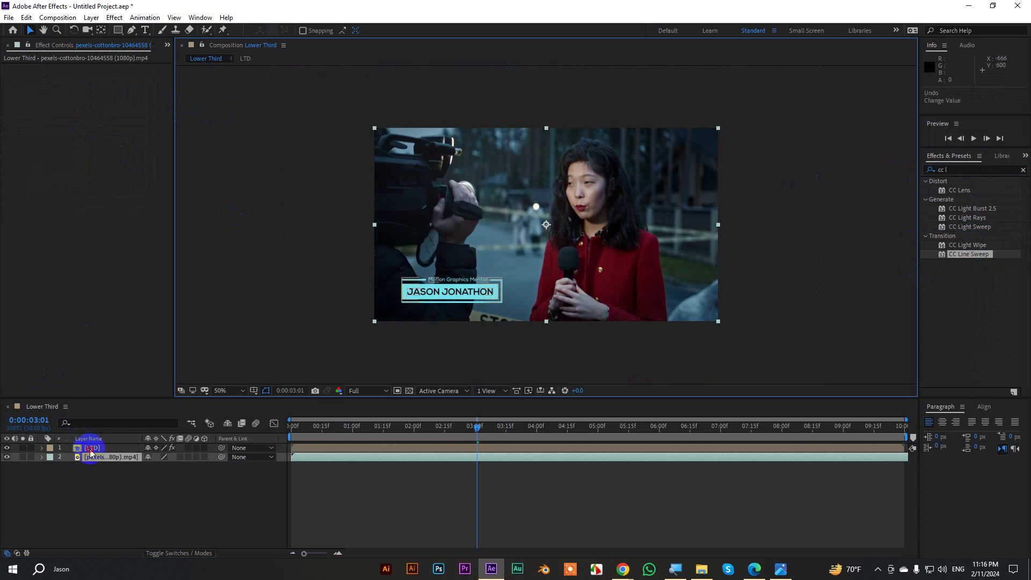
Try a CC Line Sweep Direction of 1x+356°, then undo the effect and zoom to 100%.
click(90, 448)
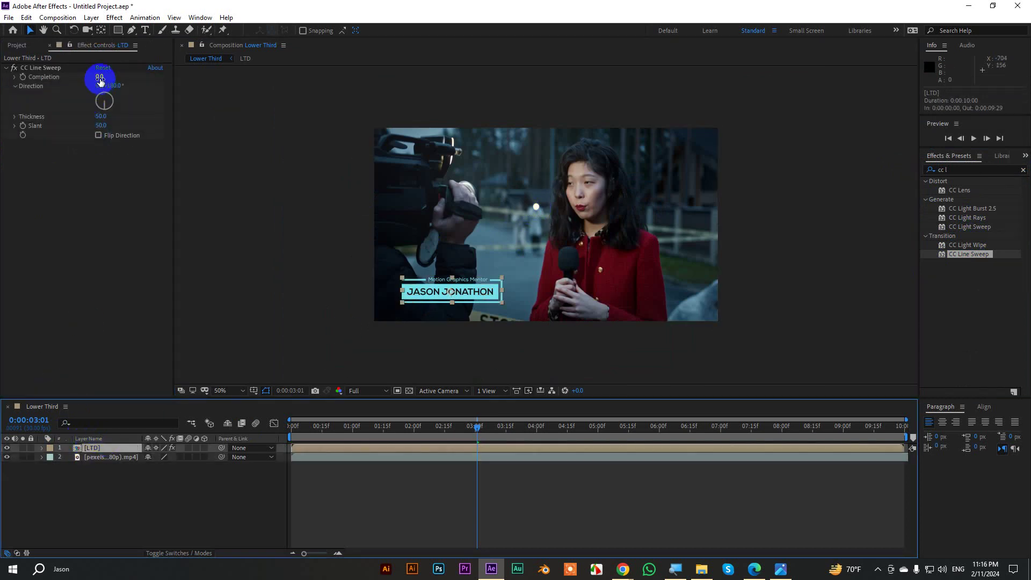
click(64, 69)
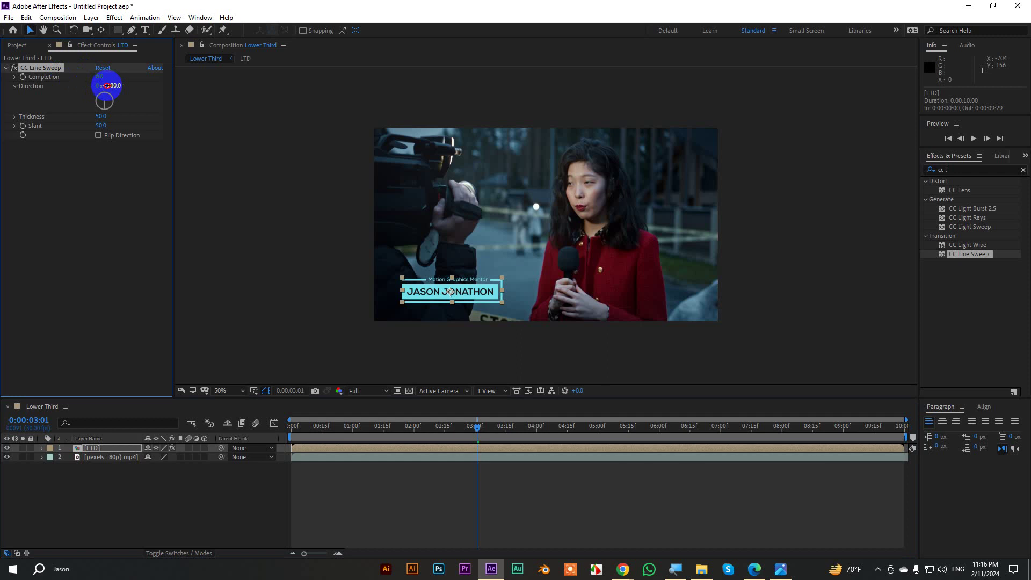
drag(107, 86, 419, 110)
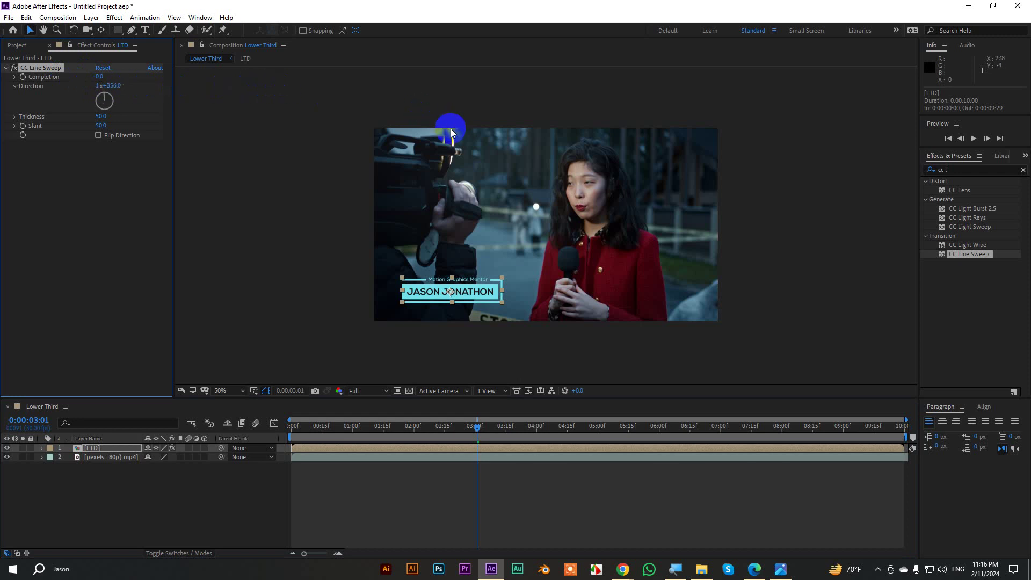
key(ctrl+z)
key(slash)
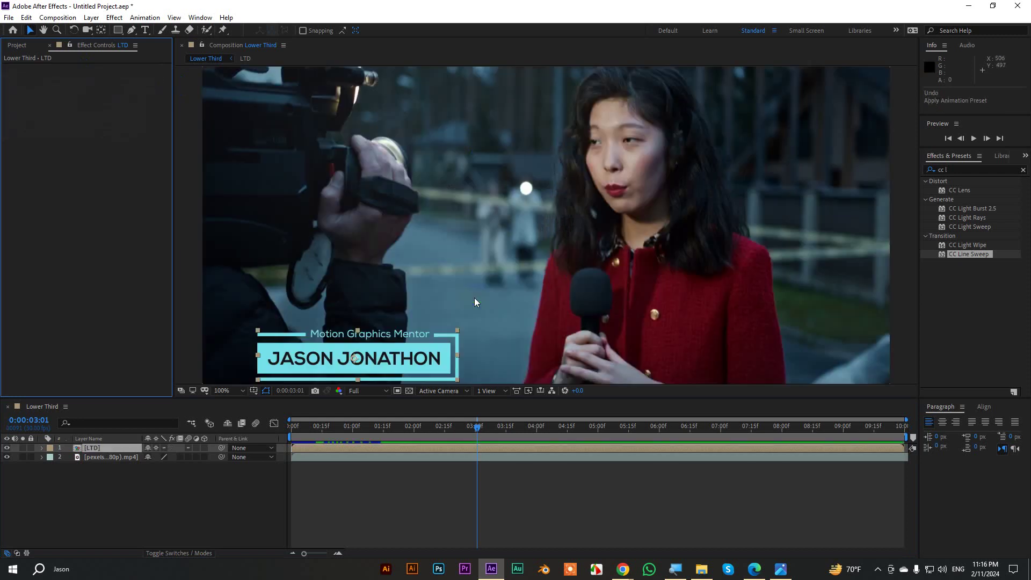
Keyframe the LTD layer's Opacity at 100% around 06:15 and 0% at 07:05.
click(495, 415)
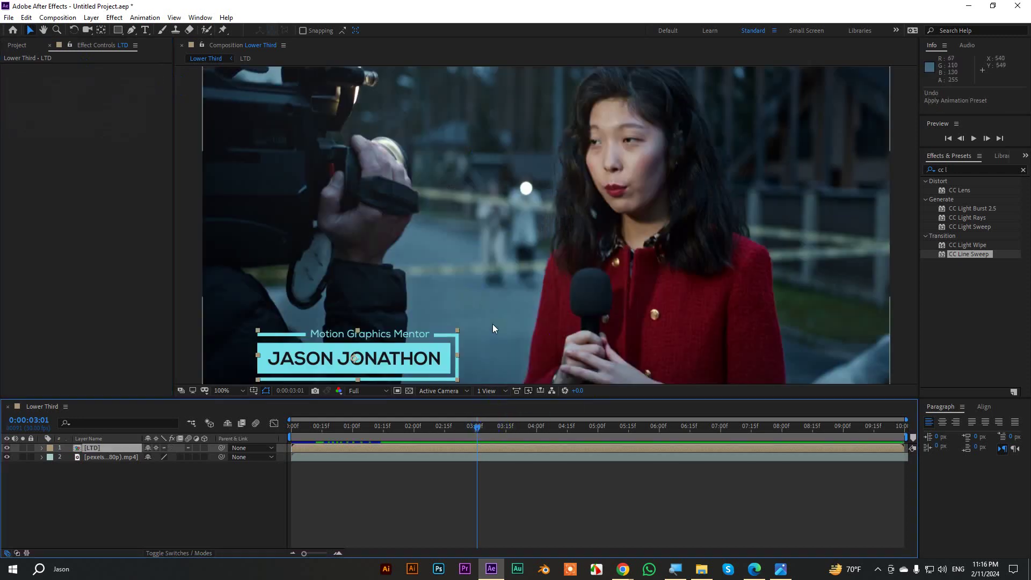
key(comma)
click(222, 390)
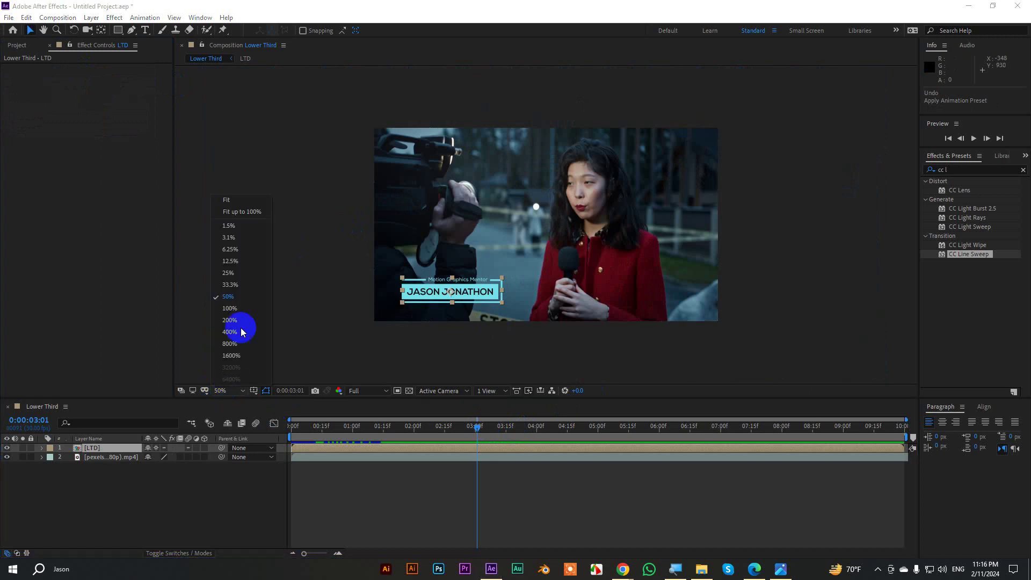
click(229, 200)
drag(474, 426, 690, 436)
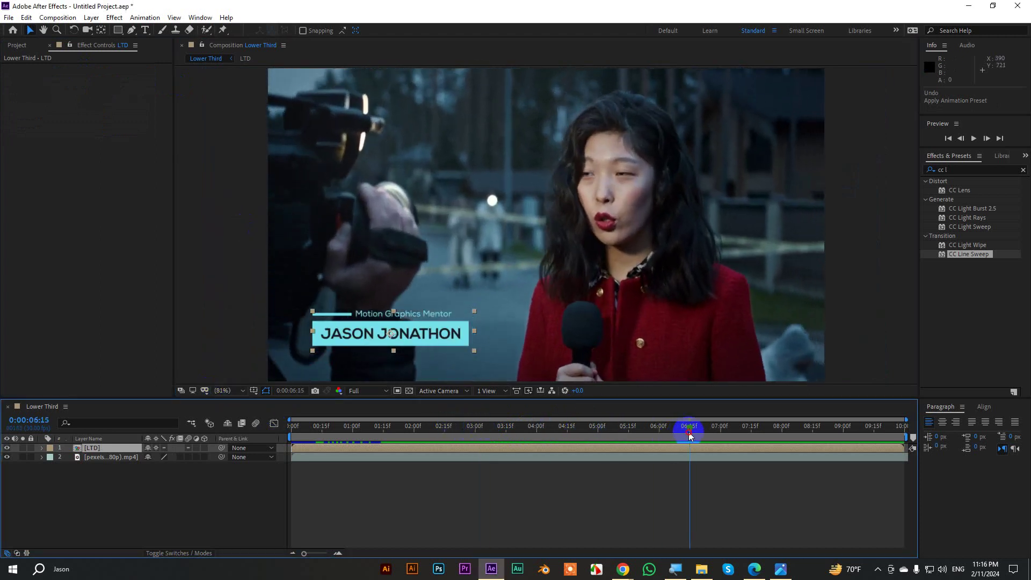
key(t)
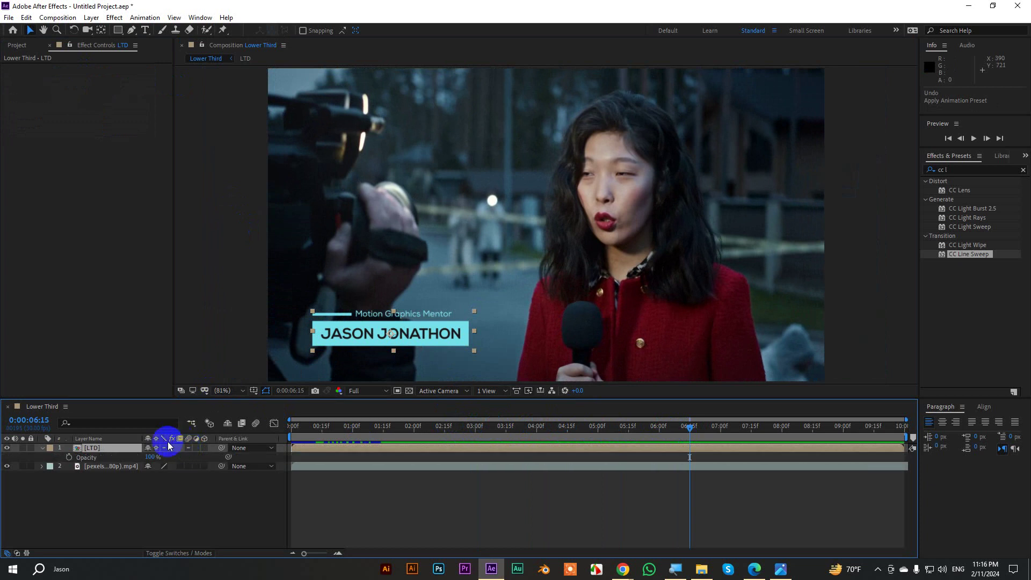
click(69, 457)
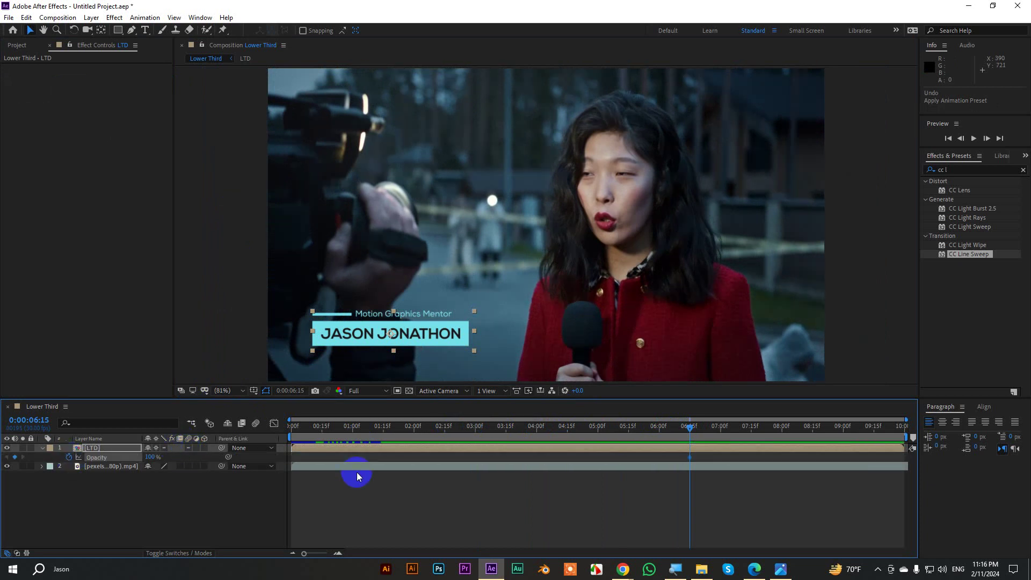
key(shift+Page_Down)
key(shift+Page_Down)
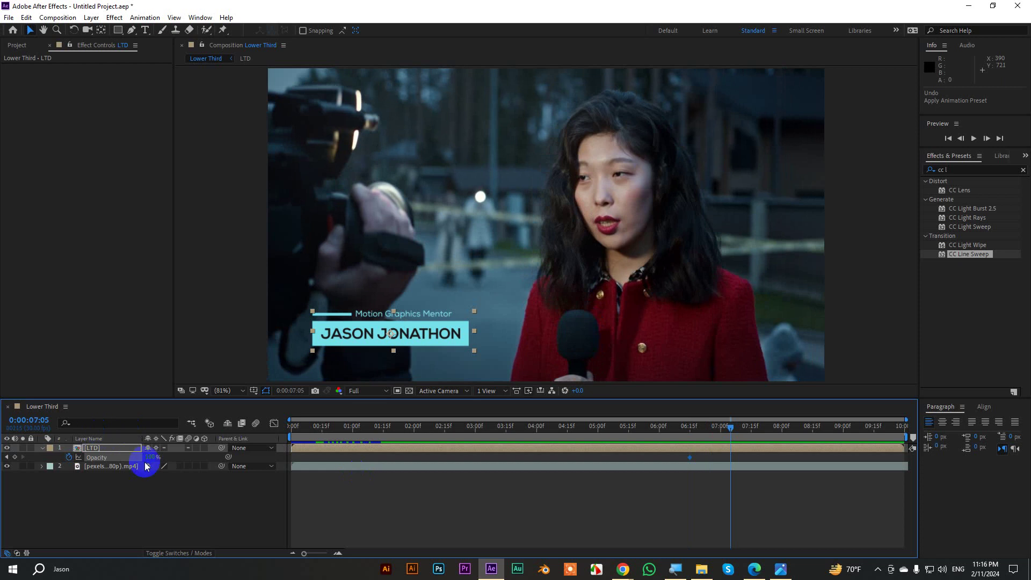
click(150, 457)
text(0)
key(Return)
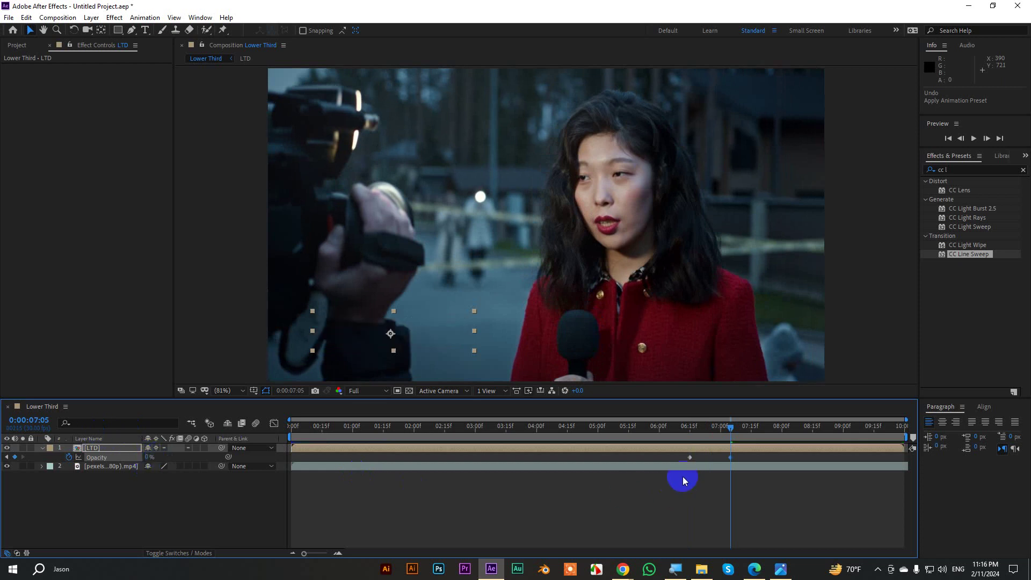
End the work area at 7:24, return to the start, and maximize the composition viewer.
click(871, 284)
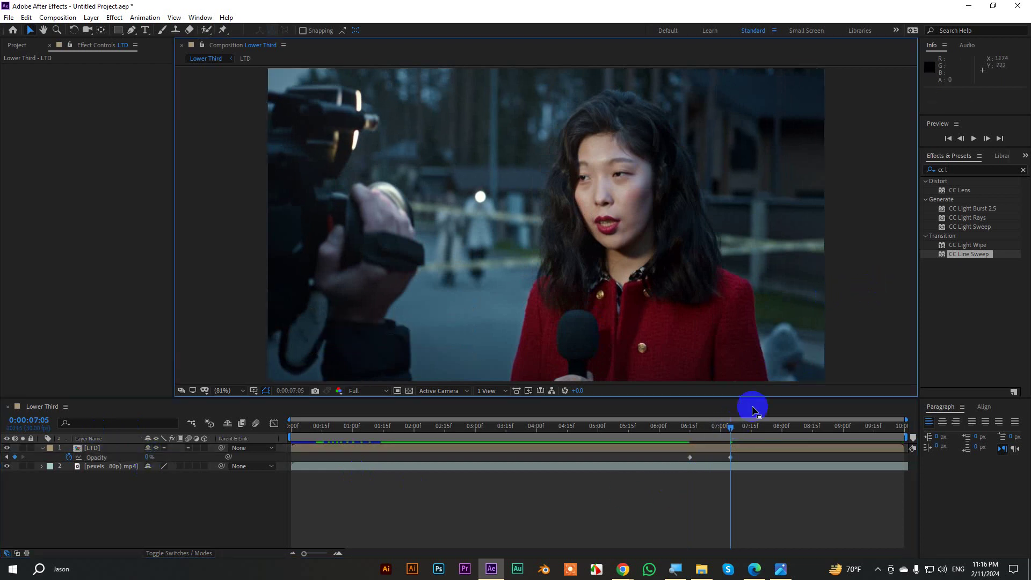
drag(731, 430, 770, 433)
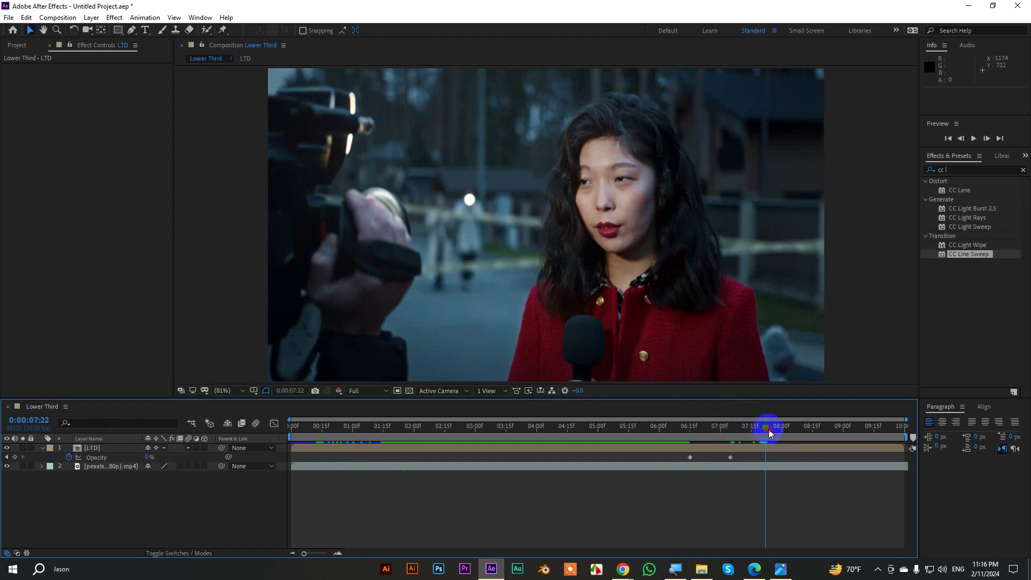
key(n)
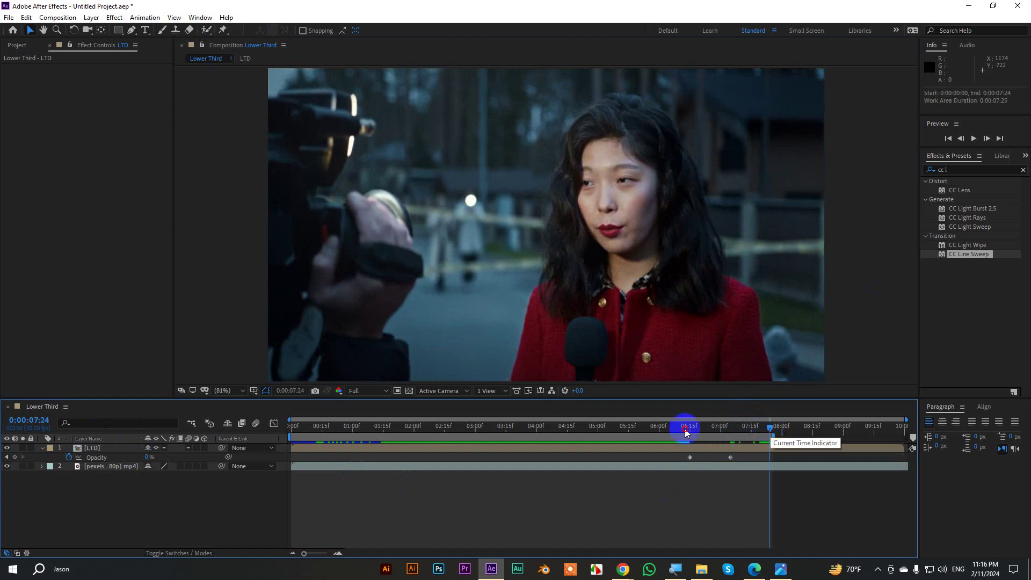
drag(686, 429, 268, 436)
key(grave)
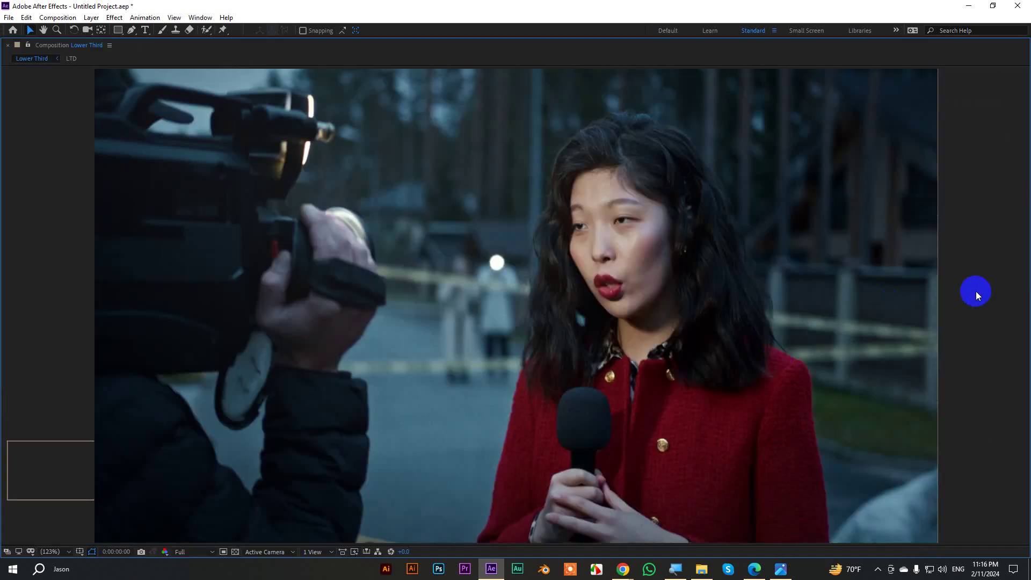
Play back the lower third animation.
key(space)
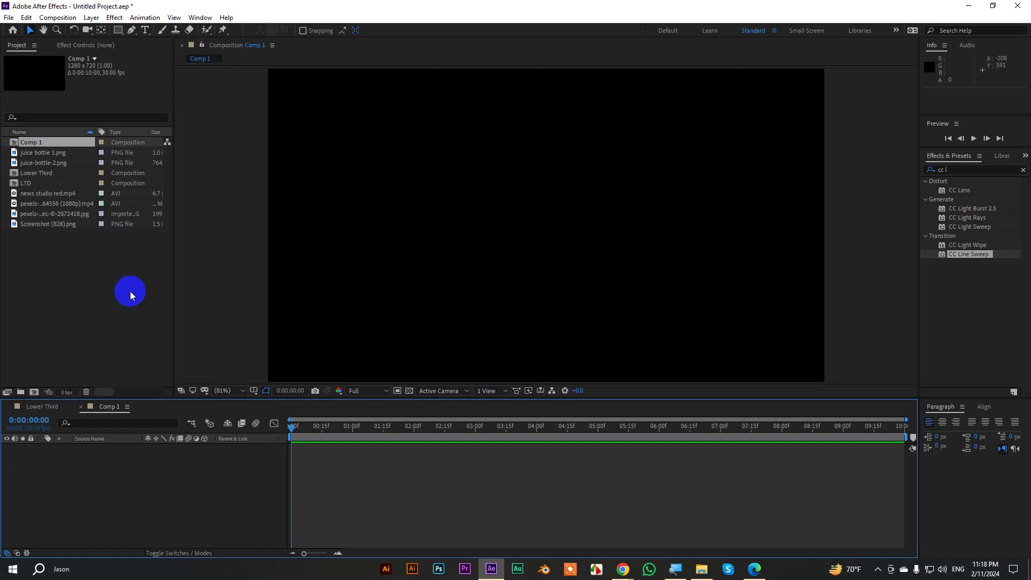
Import Adobe_After_Effects_CC_icon.svg.png from the Lower Third folder into the project.
click(699, 566)
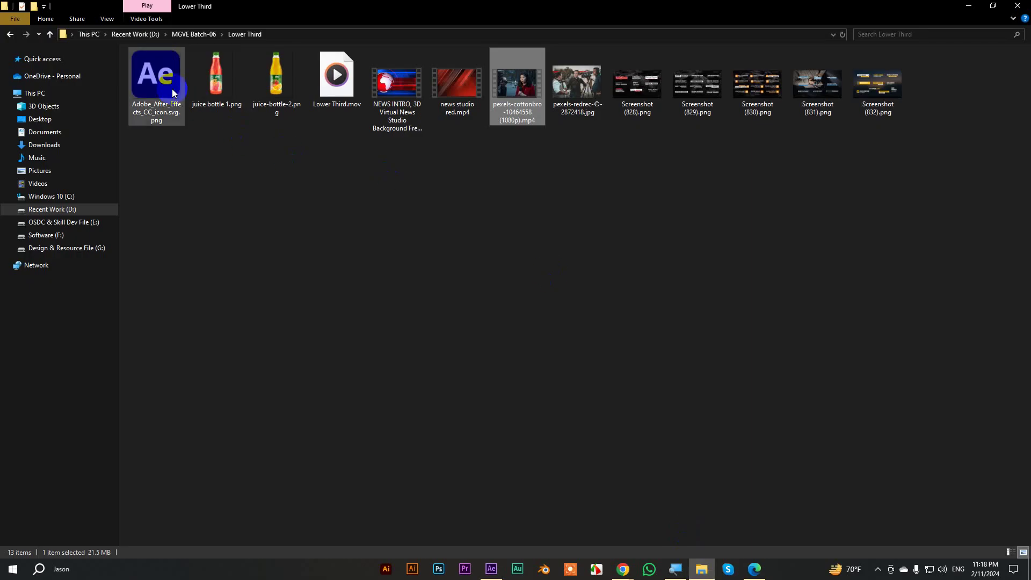
drag(172, 88, 82, 327)
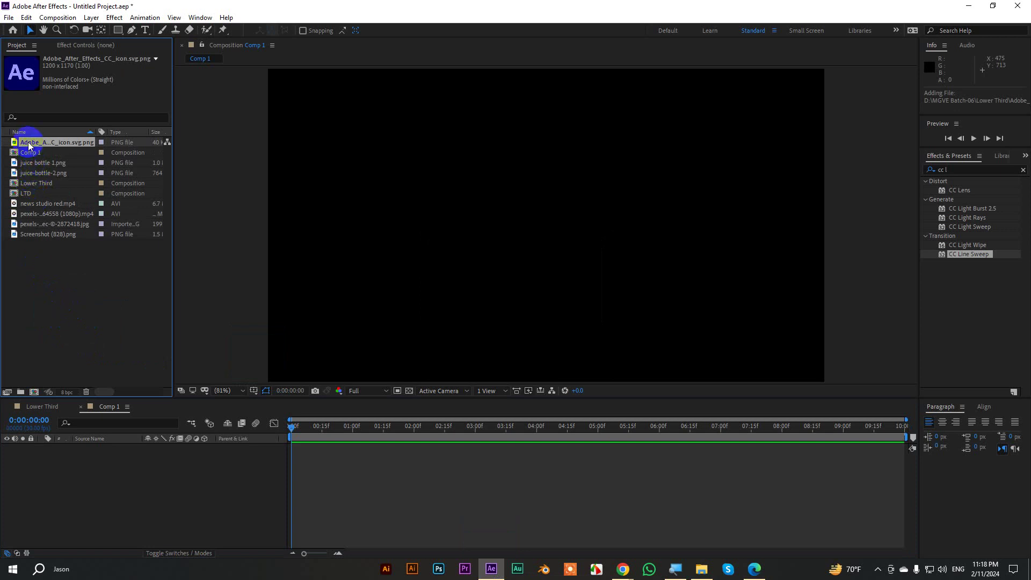
Place the Ae icon in Comp 1, scaled to 12% and moved left of centre.
drag(28, 146, 122, 462)
key(s)
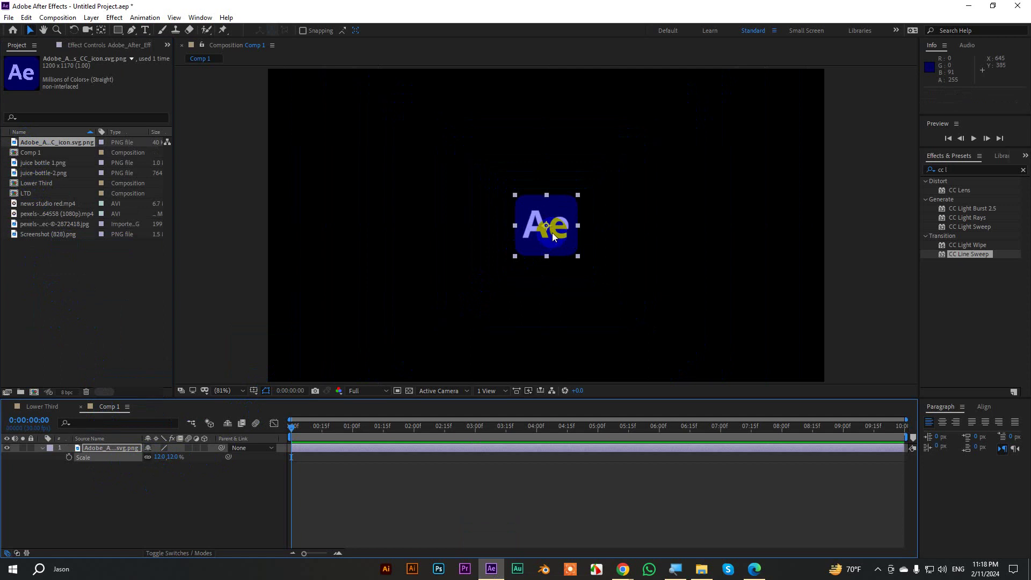
drag(555, 228, 408, 232)
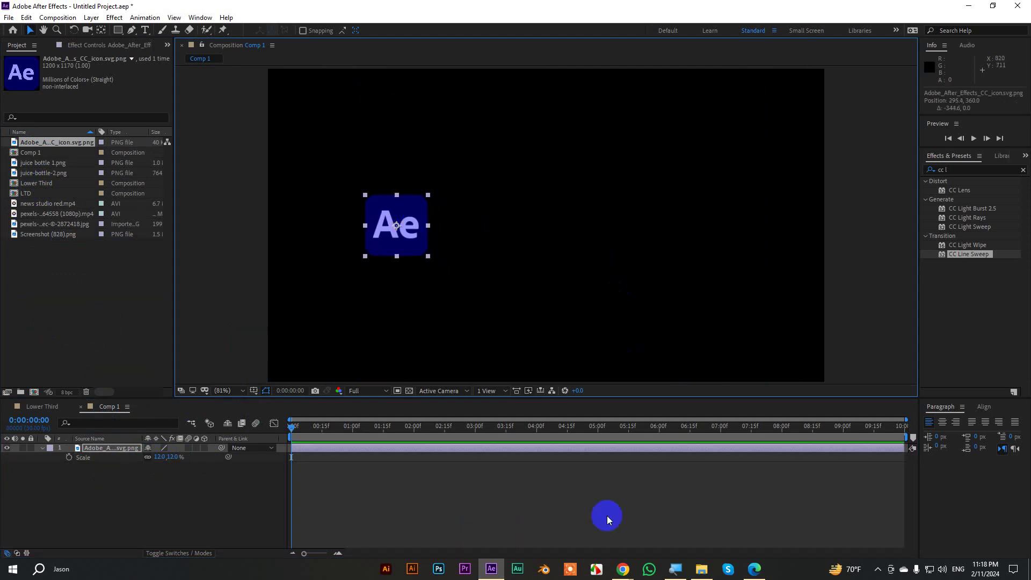
click(558, 505)
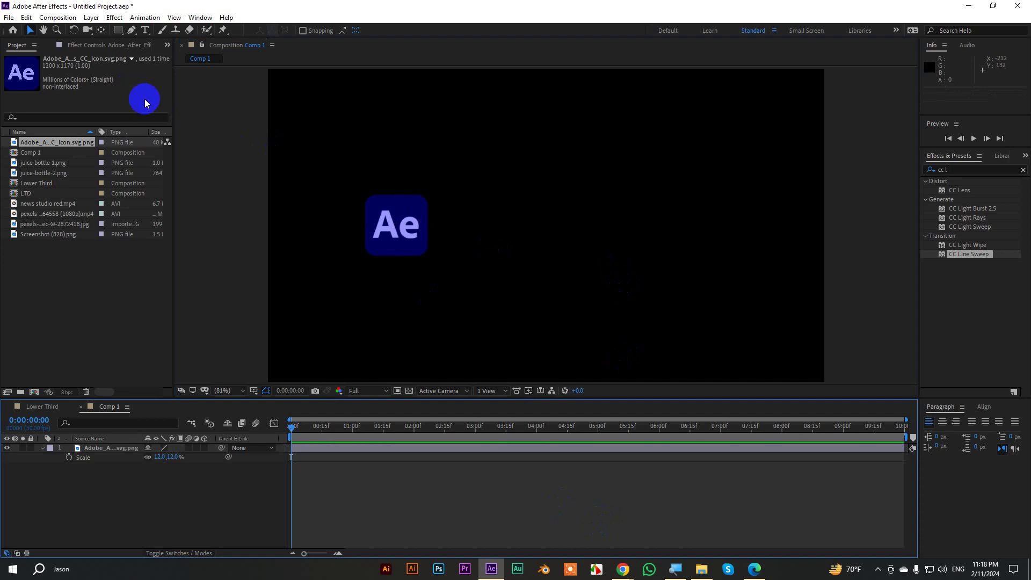
click(131, 30)
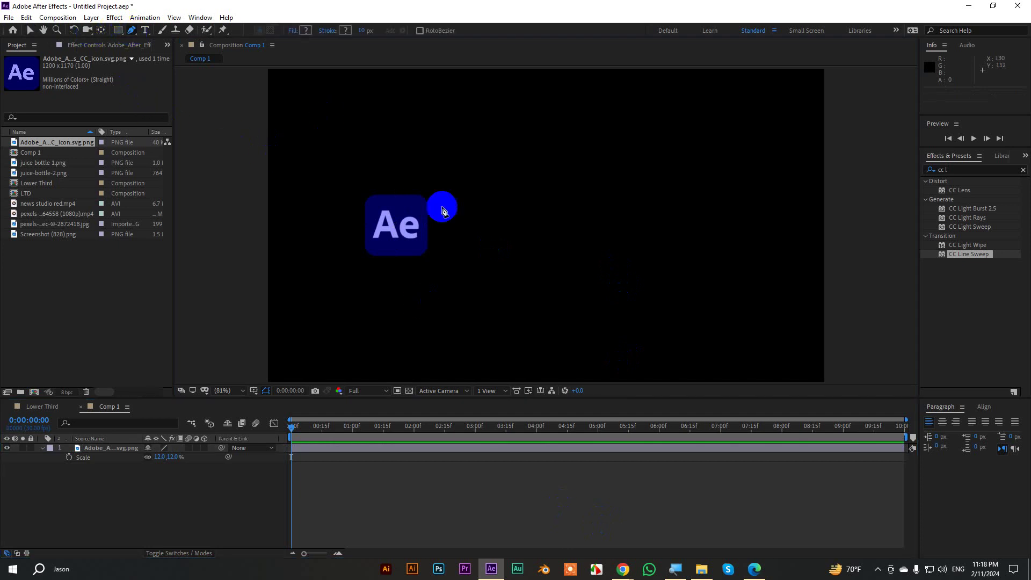
click(702, 570)
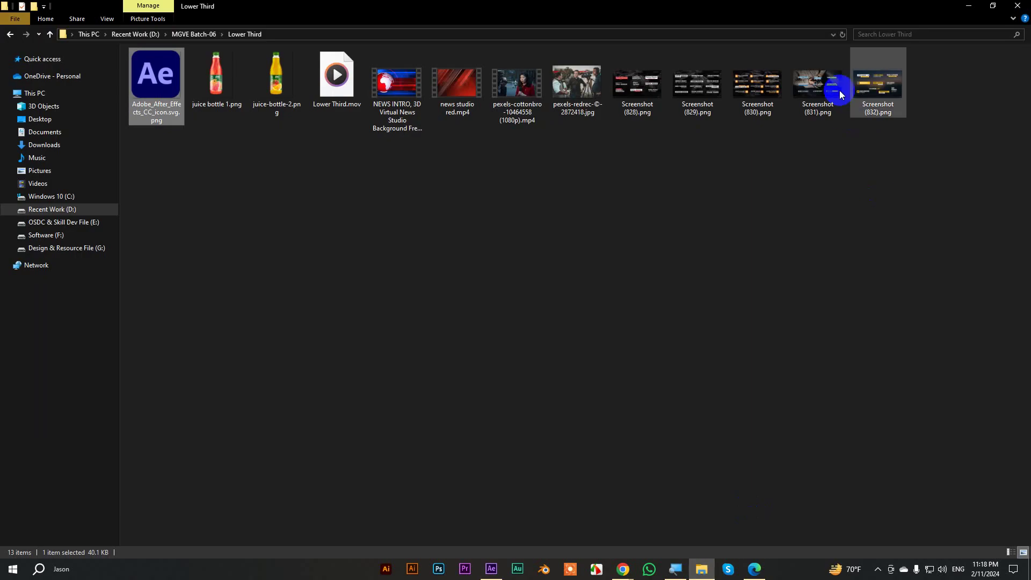
Open Screenshot (832).png in Photos and page back to Screenshot (830).png.
double_click(879, 86)
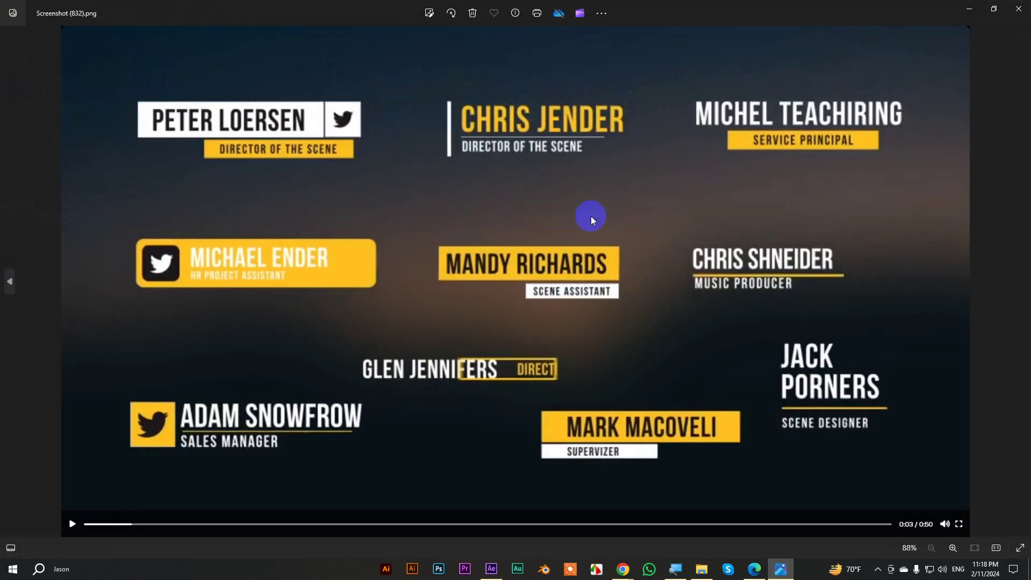
click(11, 280)
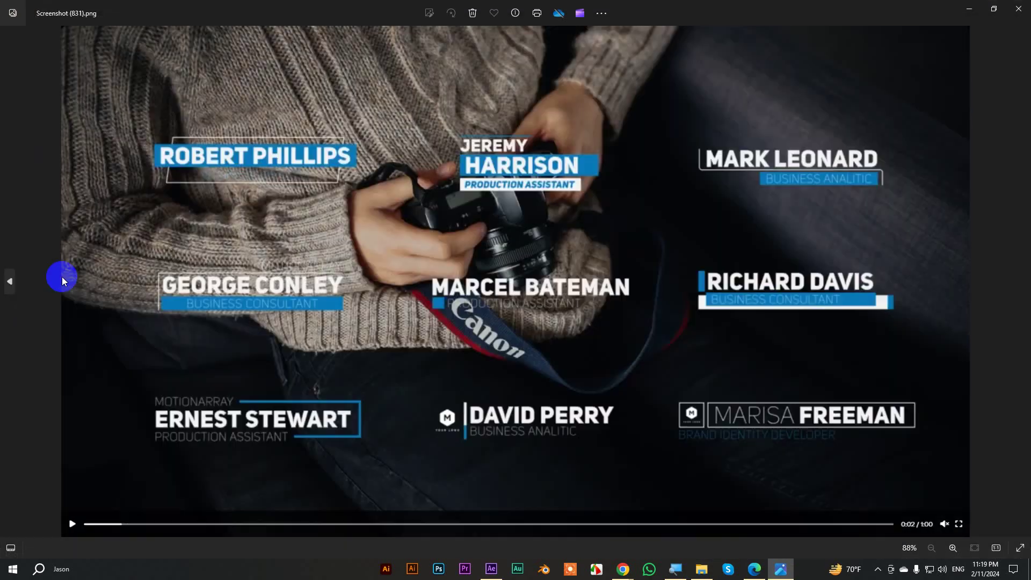
click(18, 282)
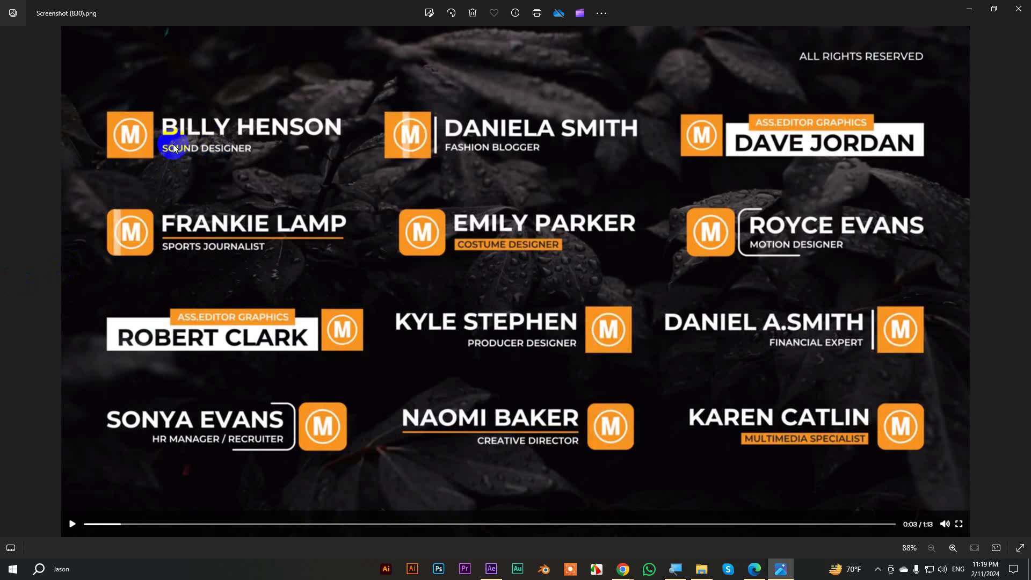
mouse_move(491, 570)
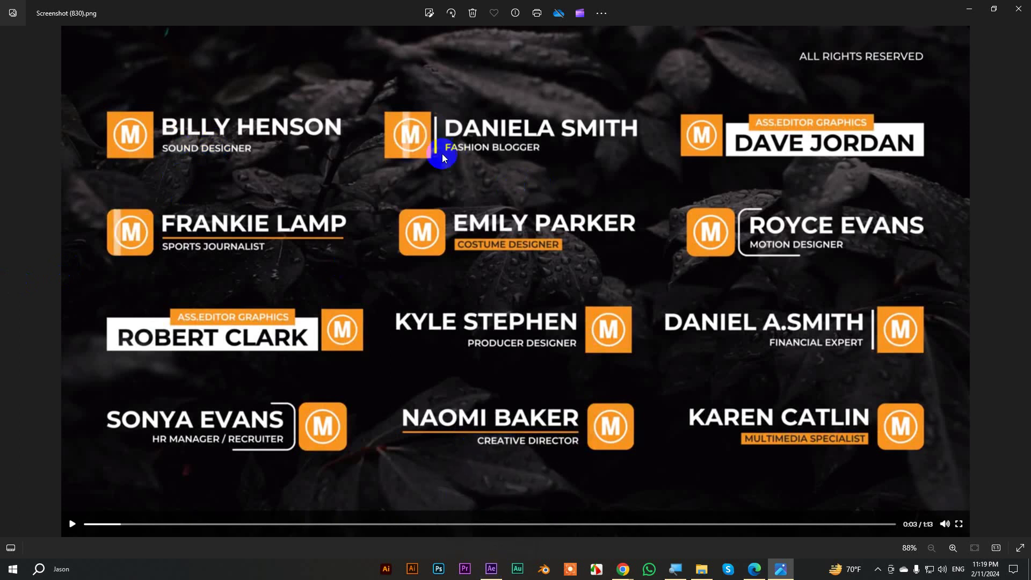
Draw a 5 px straight line right of the Ae logo, stroked in the logo's sampled lavender.
click(495, 573)
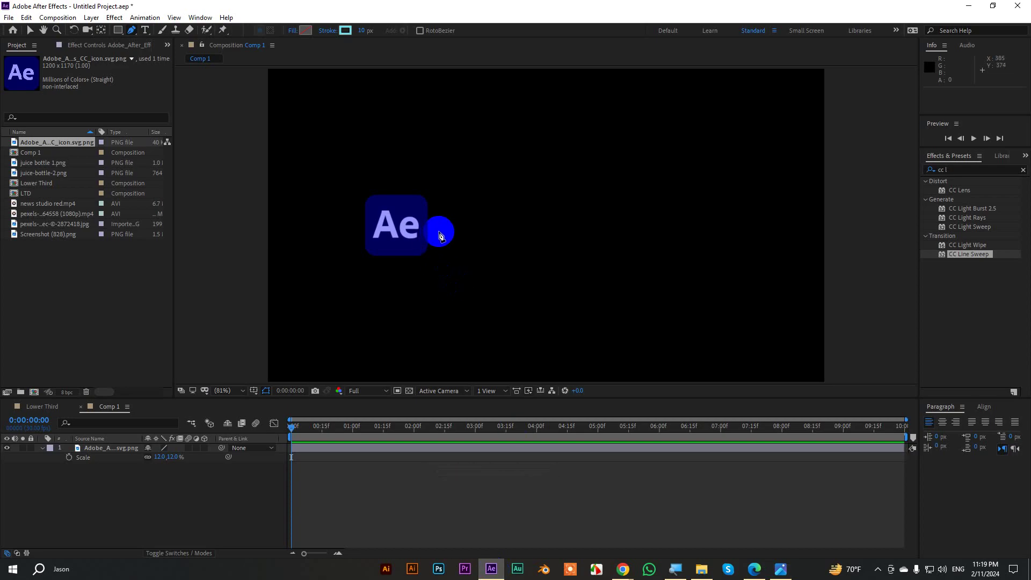
click(439, 232)
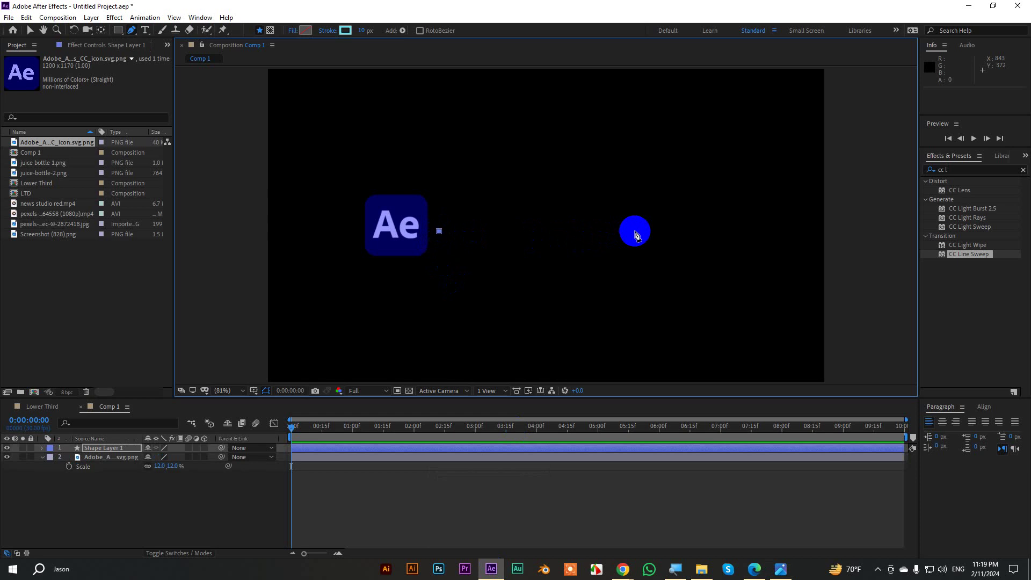
click(635, 232)
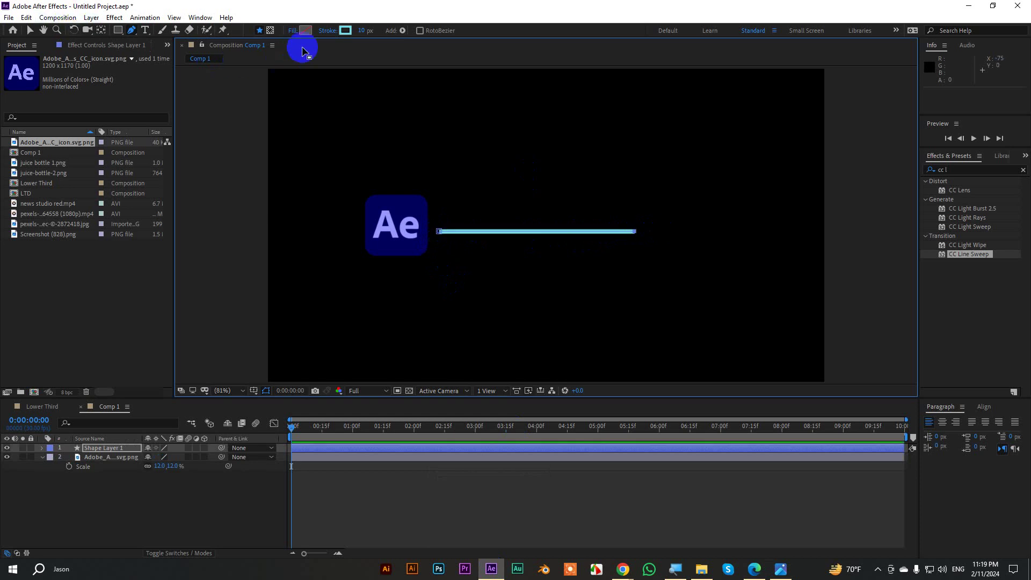
click(345, 31)
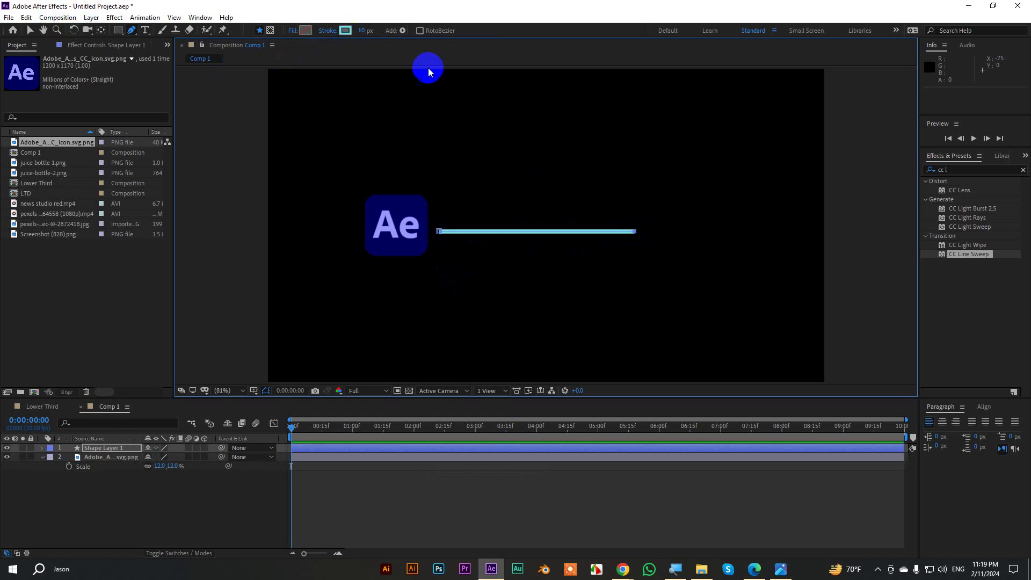
mouse_move(924, 194)
mouse_down()
mouse_move(471, 233)
mouse_move(408, 222)
mouse_up()
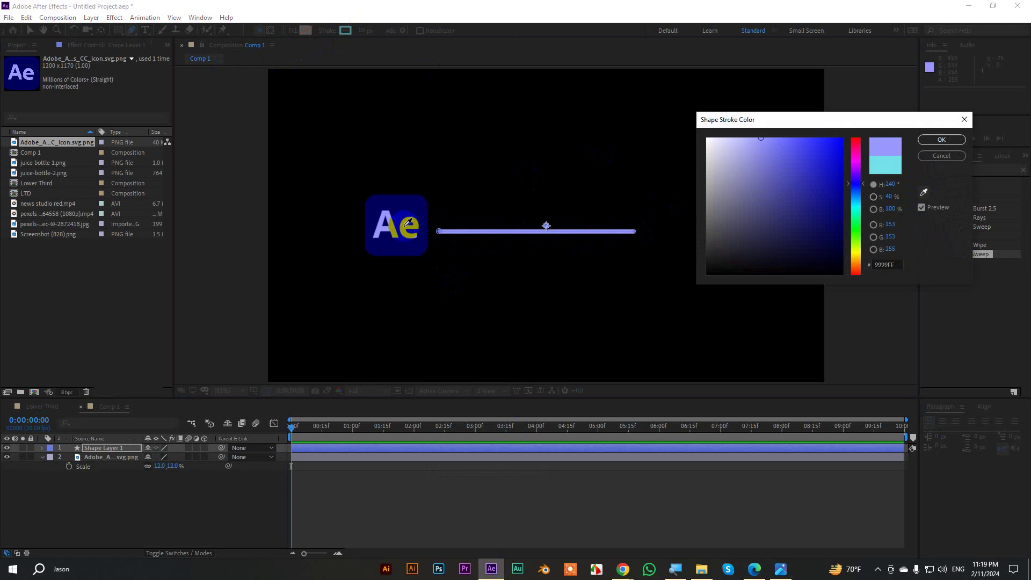
click(941, 140)
click(361, 32)
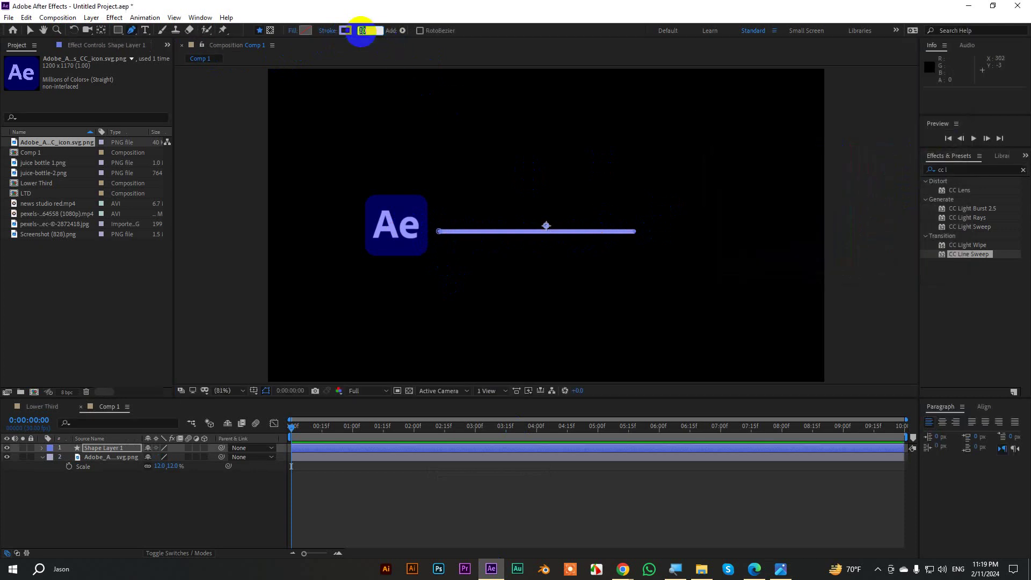
text(5)
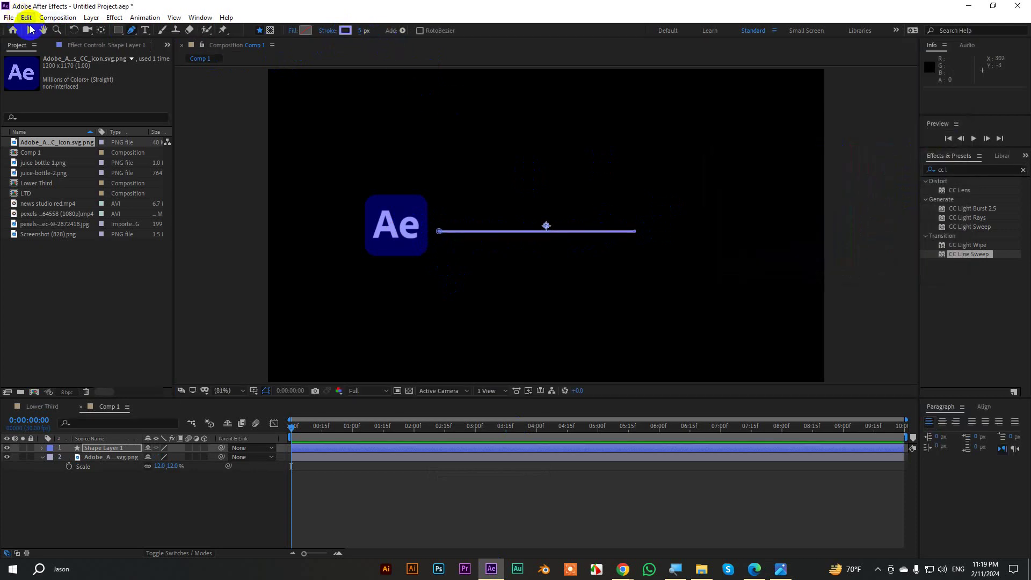
click(30, 30)
Collapse the layer properties and start a new text layer in the composition.
click(865, 207)
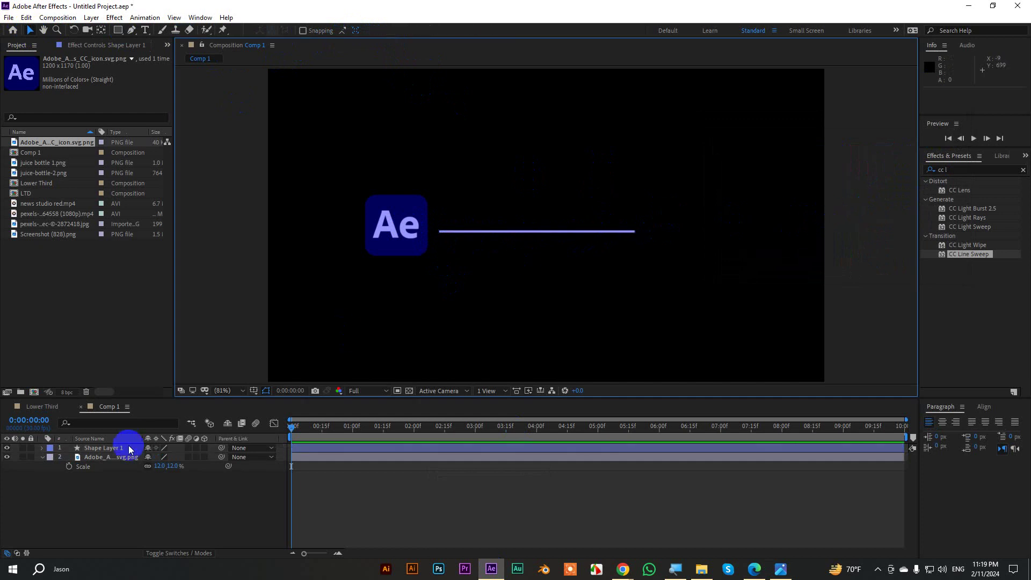
click(115, 448)
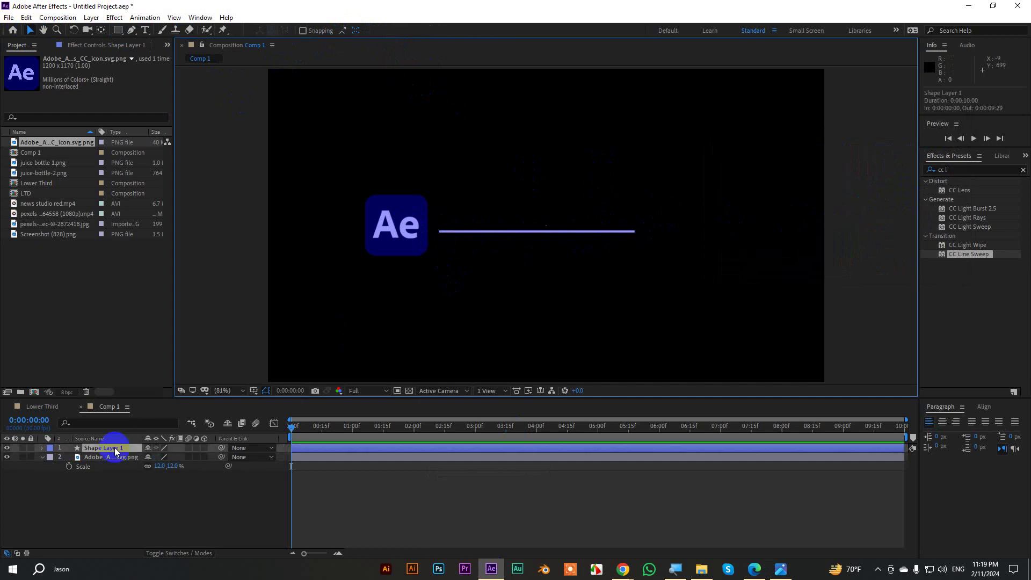
click(42, 457)
click(204, 484)
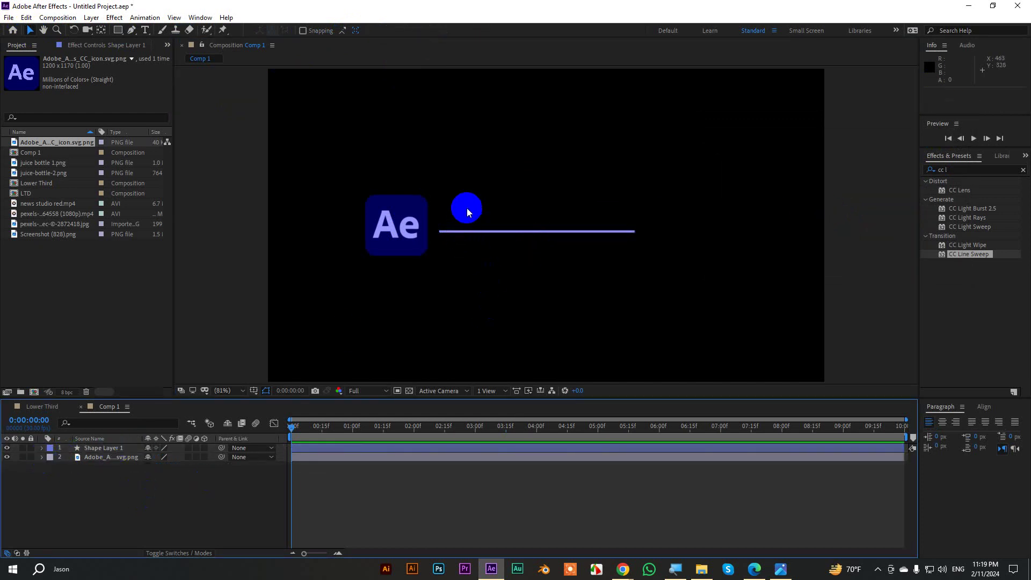
scroll(466, 208, up, 1)
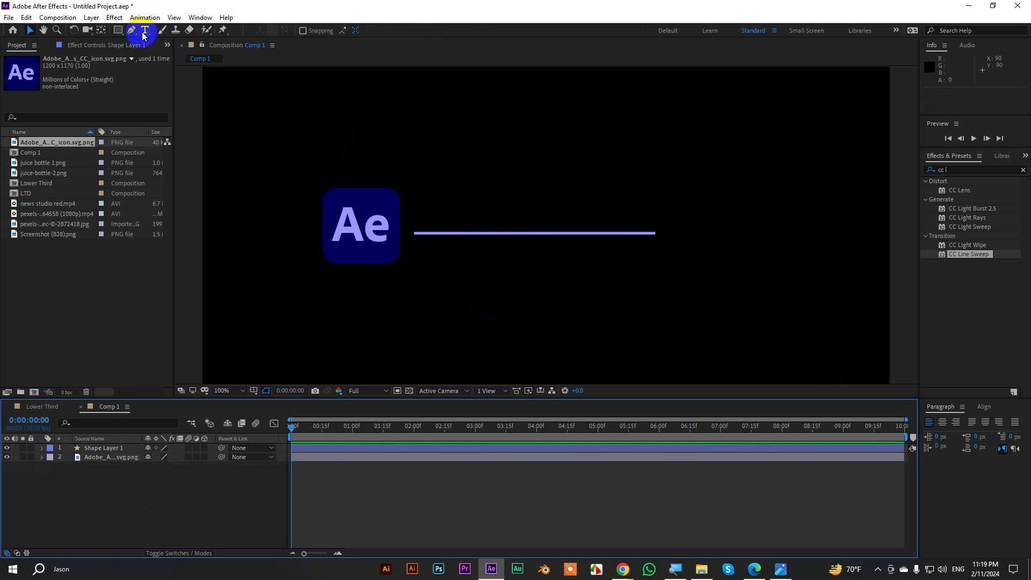
click(144, 31)
click(486, 201)
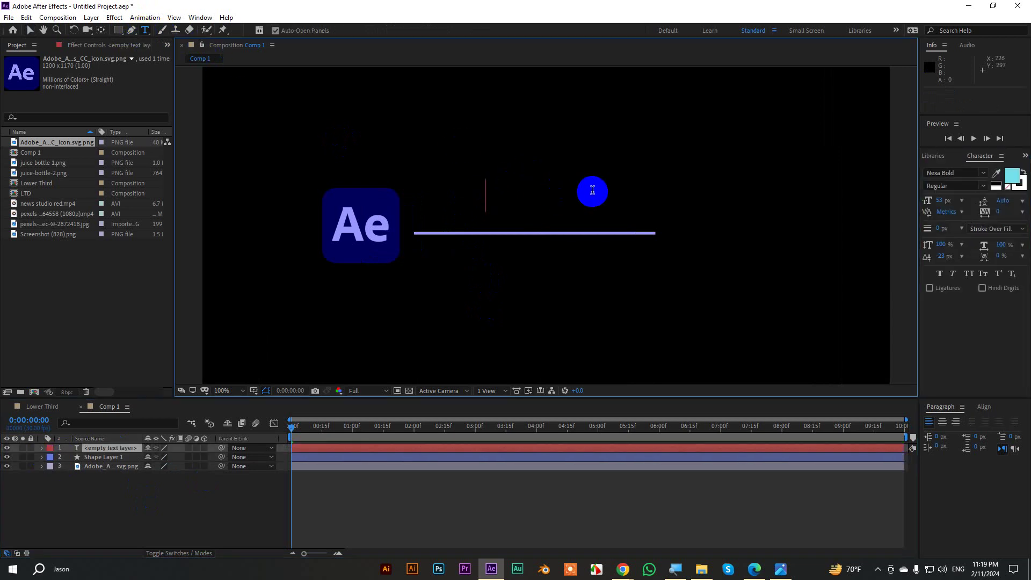
Type the presenter's name above the line in the logo's purple at 55 px, then duplicate it.
text(CHA)
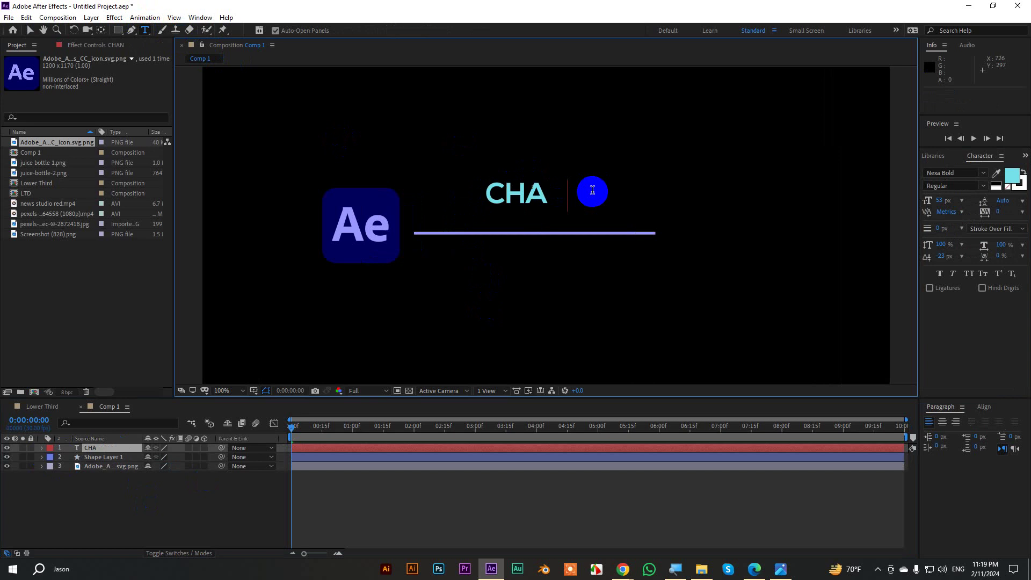
text(NDAN)
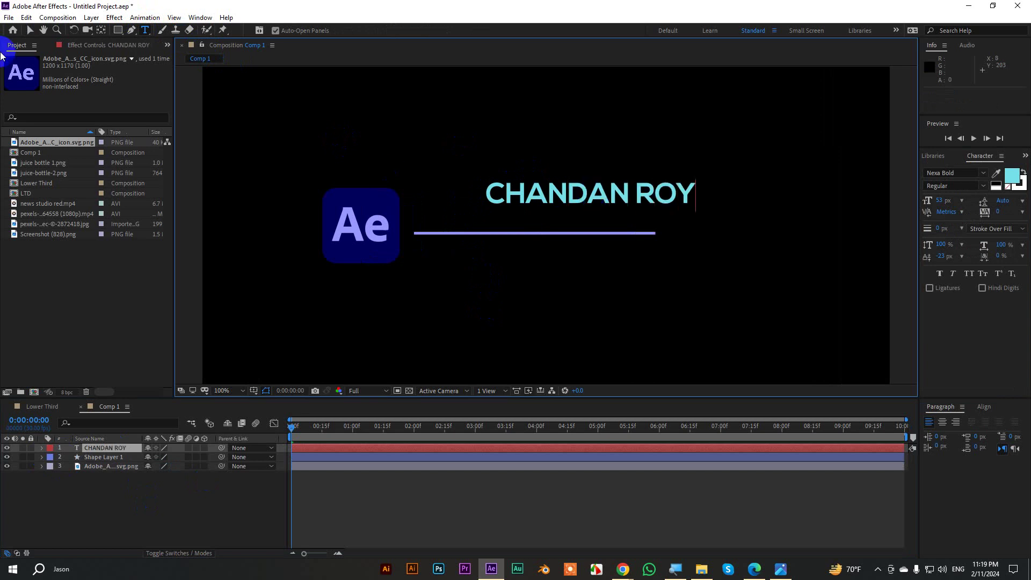
click(30, 30)
drag(539, 201, 478, 212)
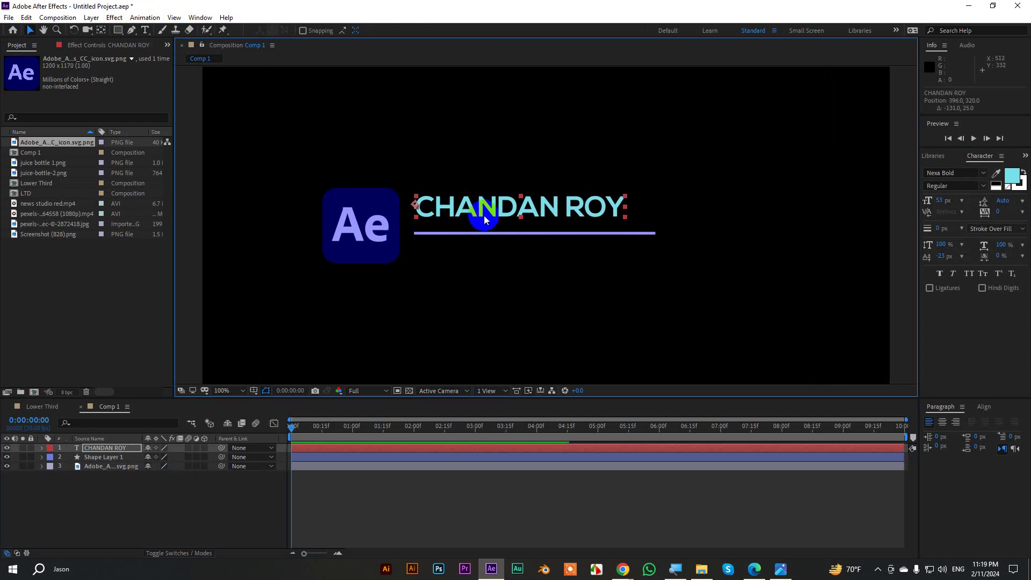
click(996, 173)
click(378, 222)
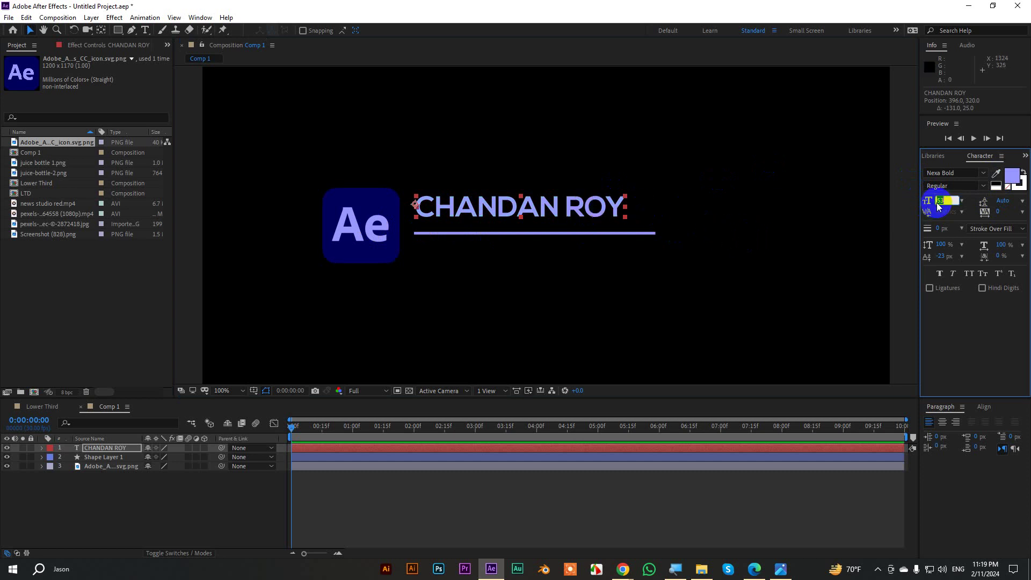
key(Up)
key(Up)
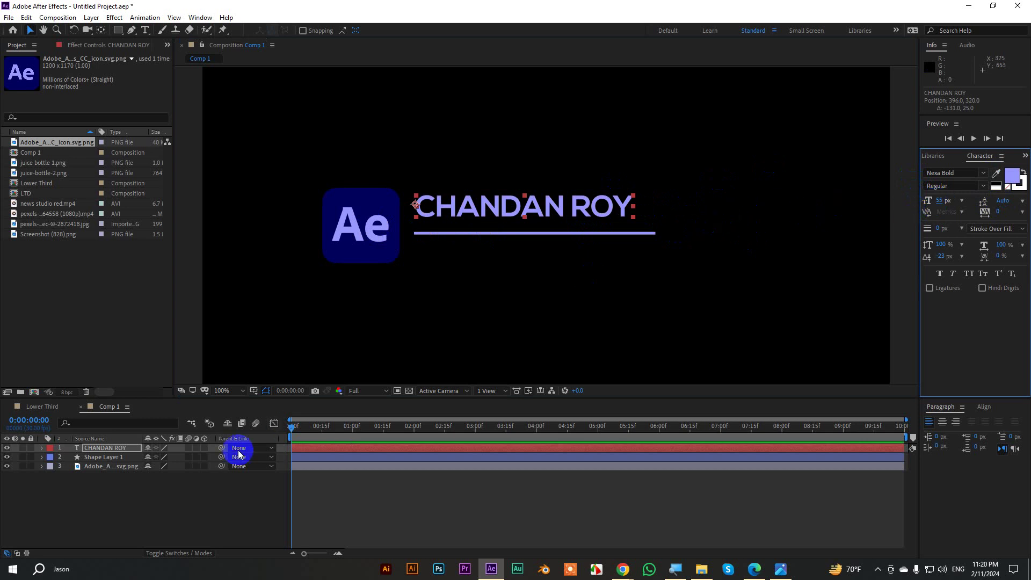
key(ctrl+d)
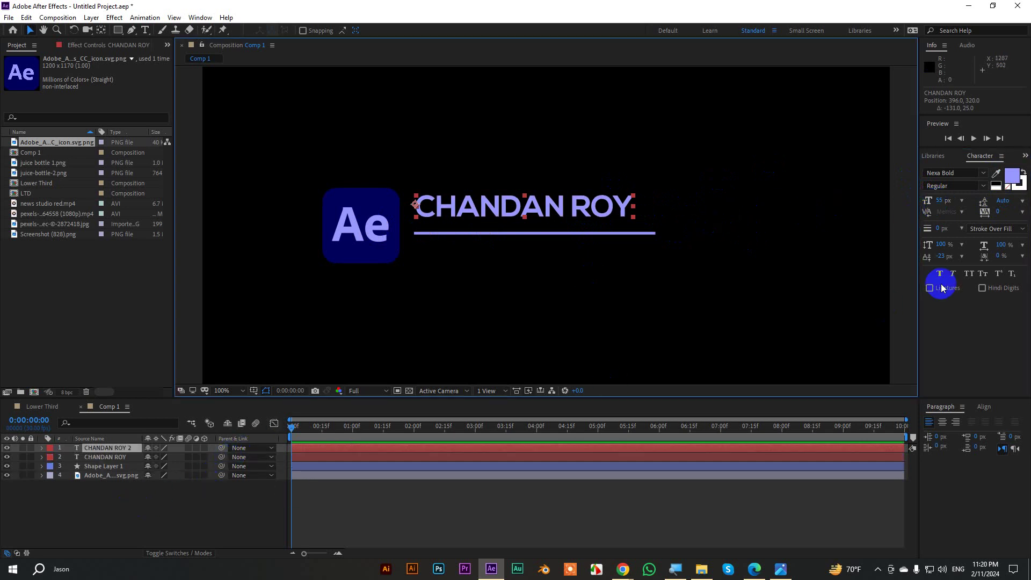
Move the duplicate below the line at 46 px and try a lighter Nexa weight on the name.
drag(562, 207, 562, 255)
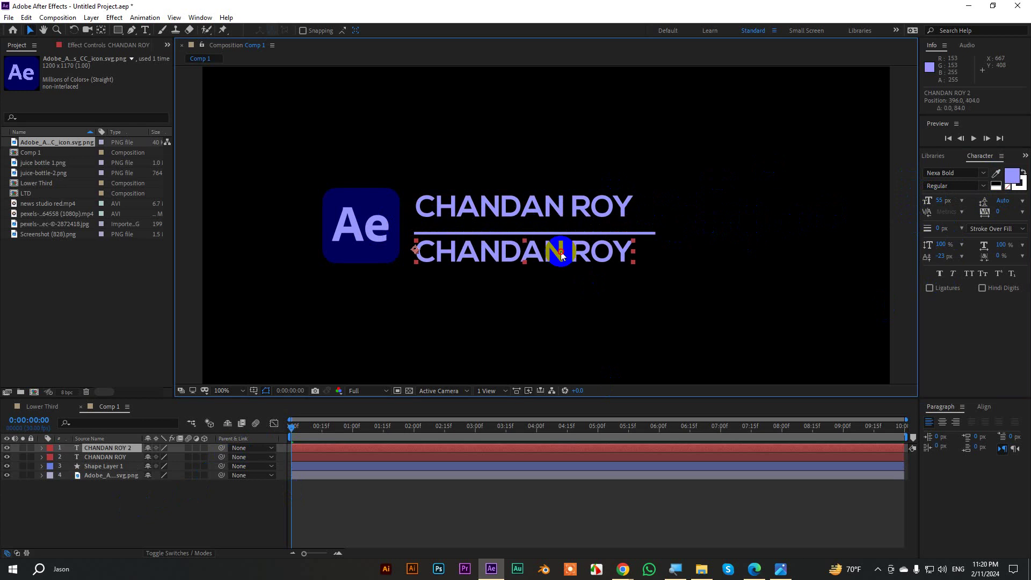
click(940, 202)
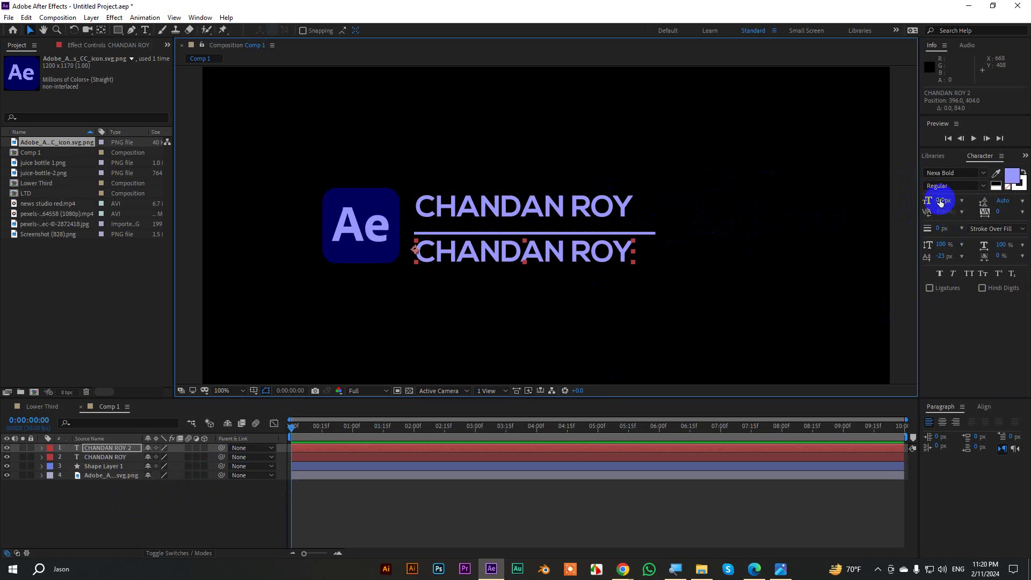
drag(940, 202, 615, 215)
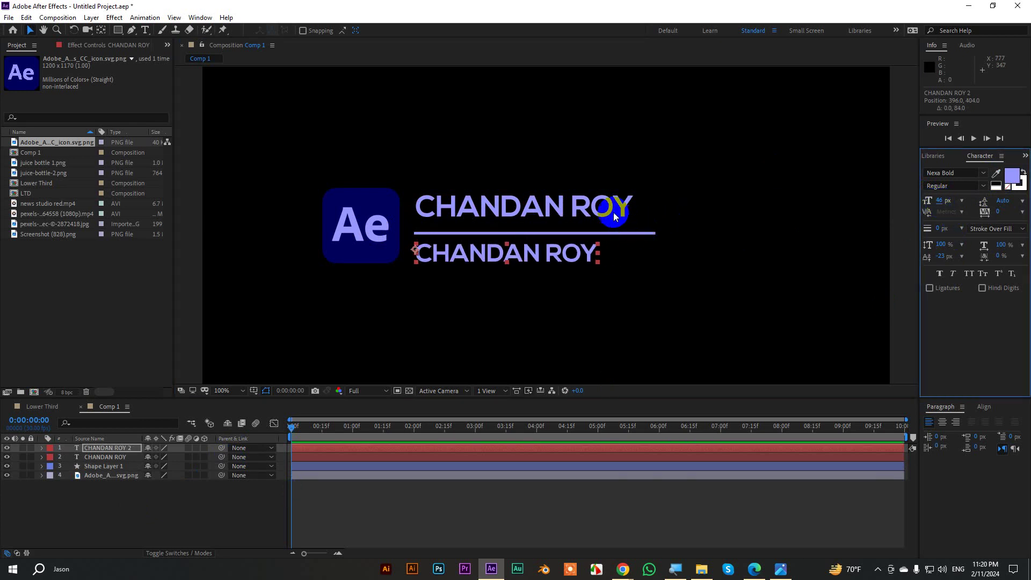
click(614, 215)
click(961, 173)
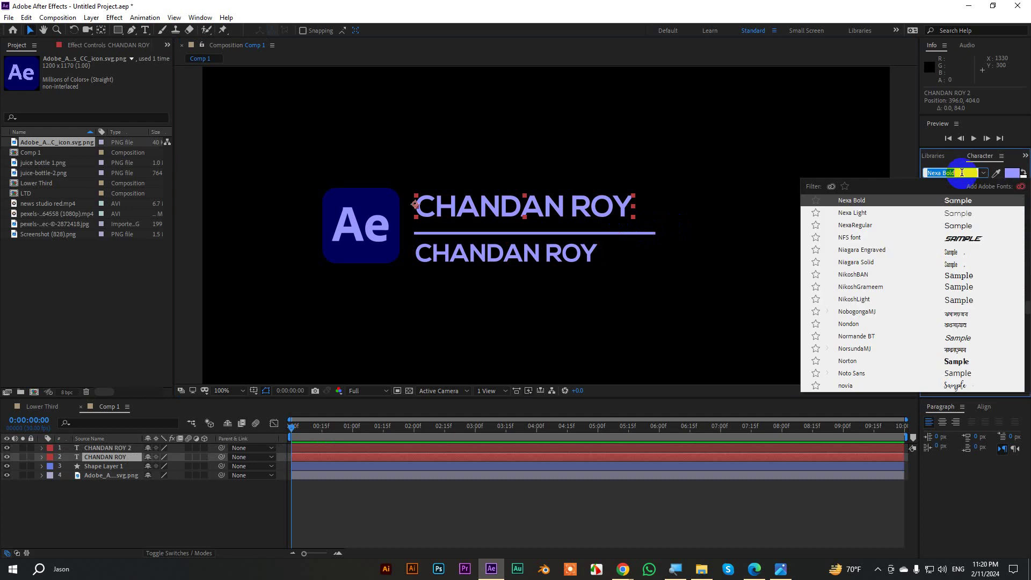
click(983, 173)
click(983, 186)
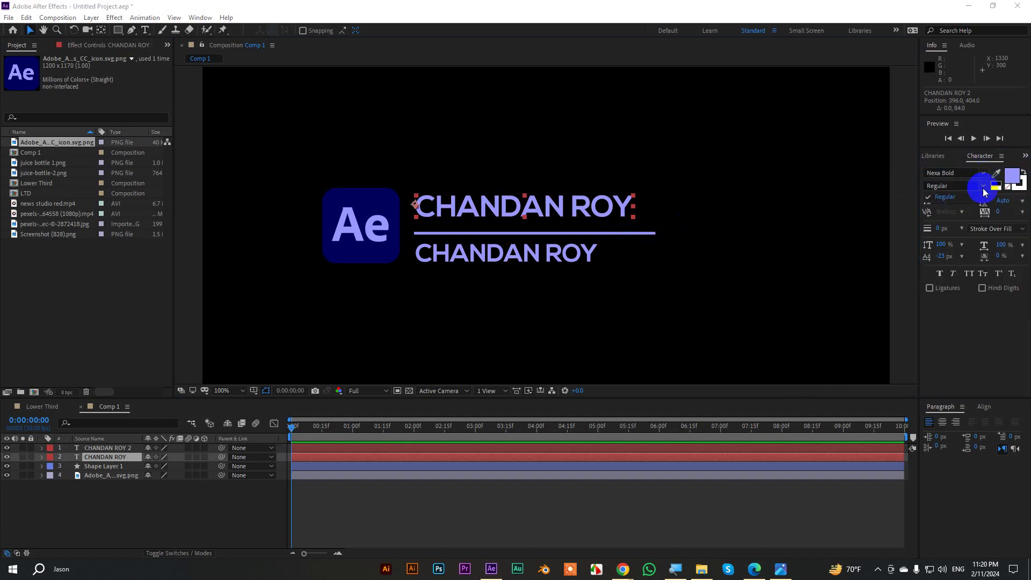
click(961, 173)
click(958, 173)
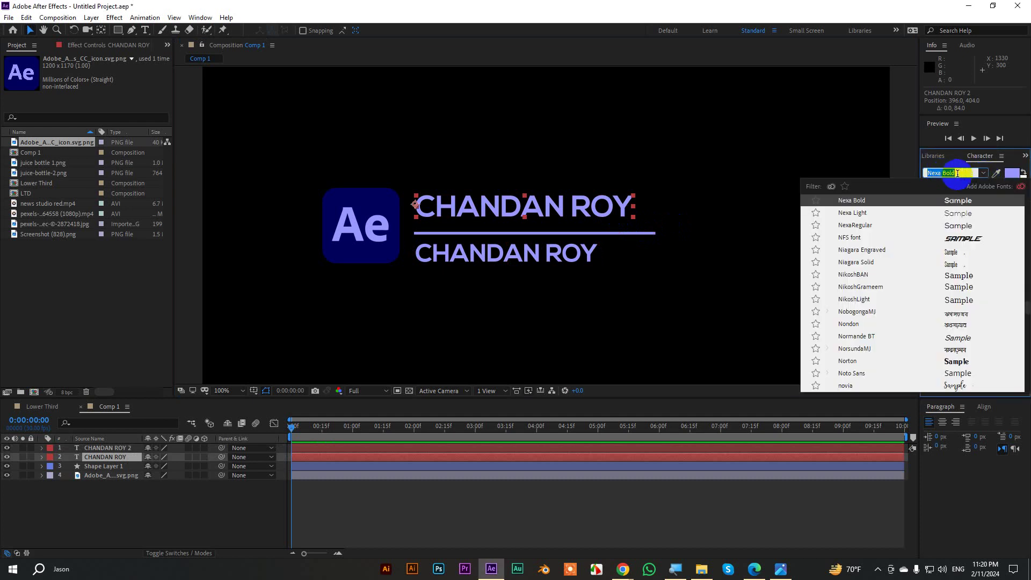
drag(963, 175, 941, 173)
click(859, 213)
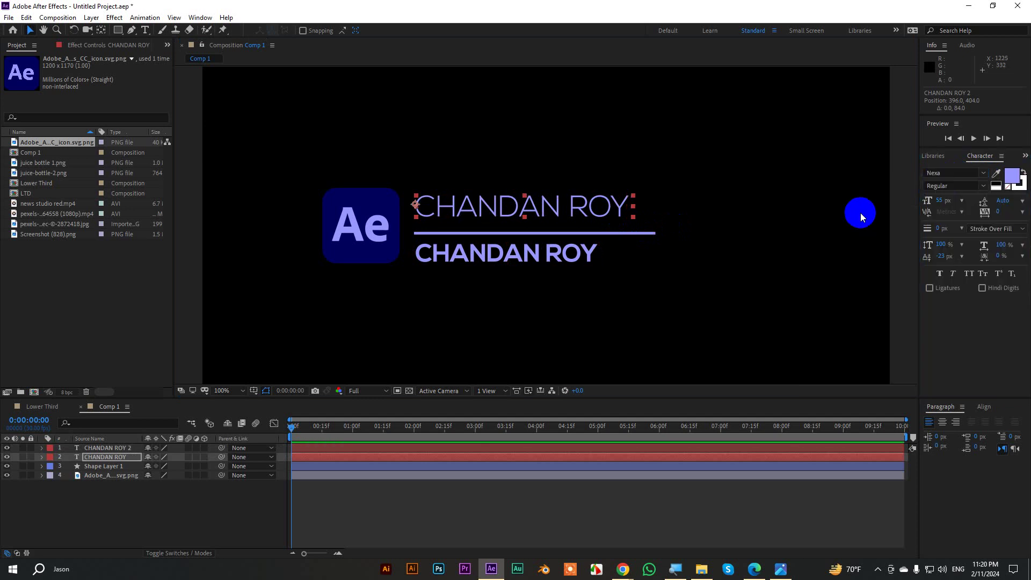
Set the lower text to NexaRegular at 29 px and retype it as 'Motion Graphics Designer'.
click(552, 259)
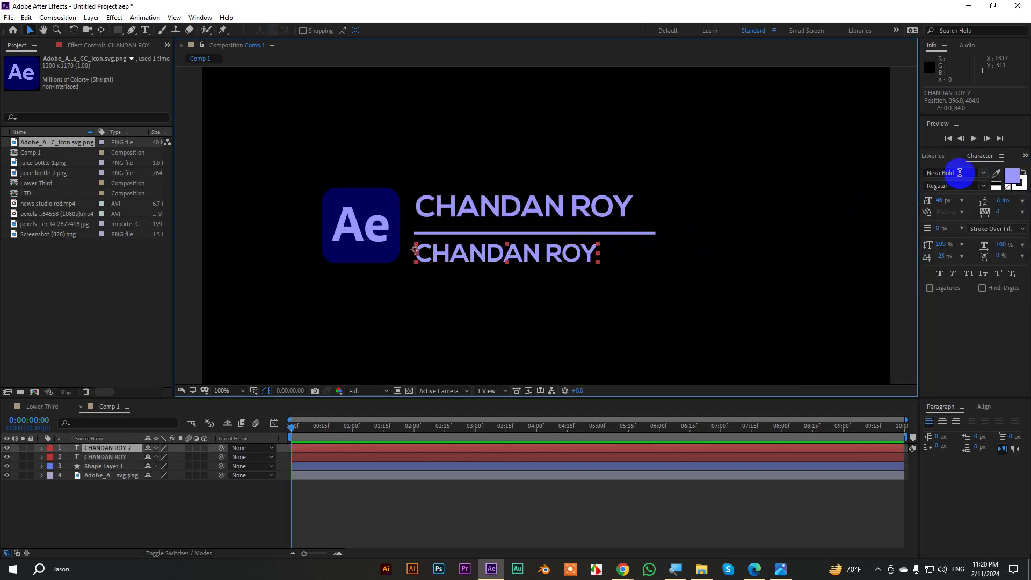
click(967, 174)
drag(967, 174, 942, 172)
key(BackSpace)
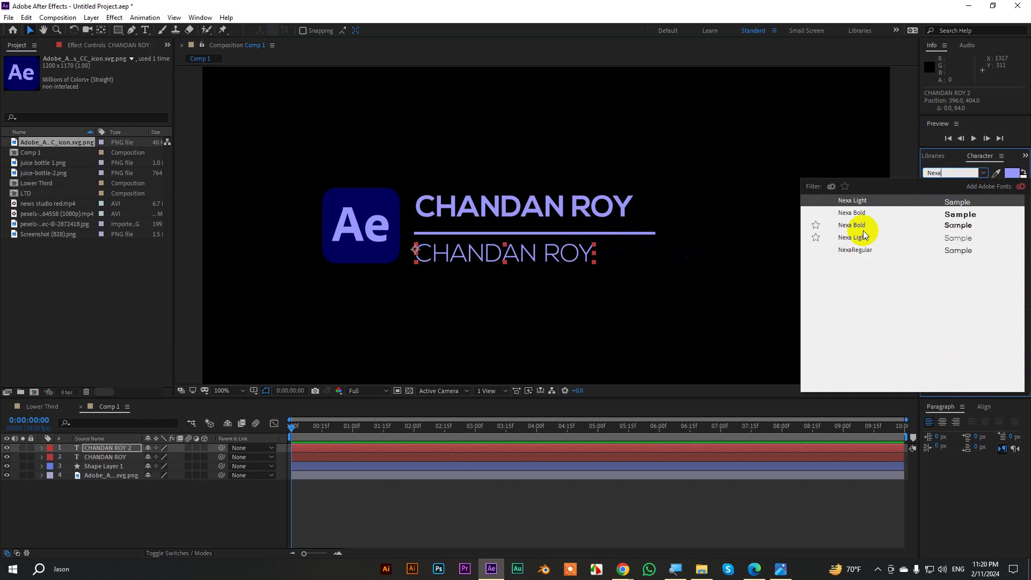
click(859, 250)
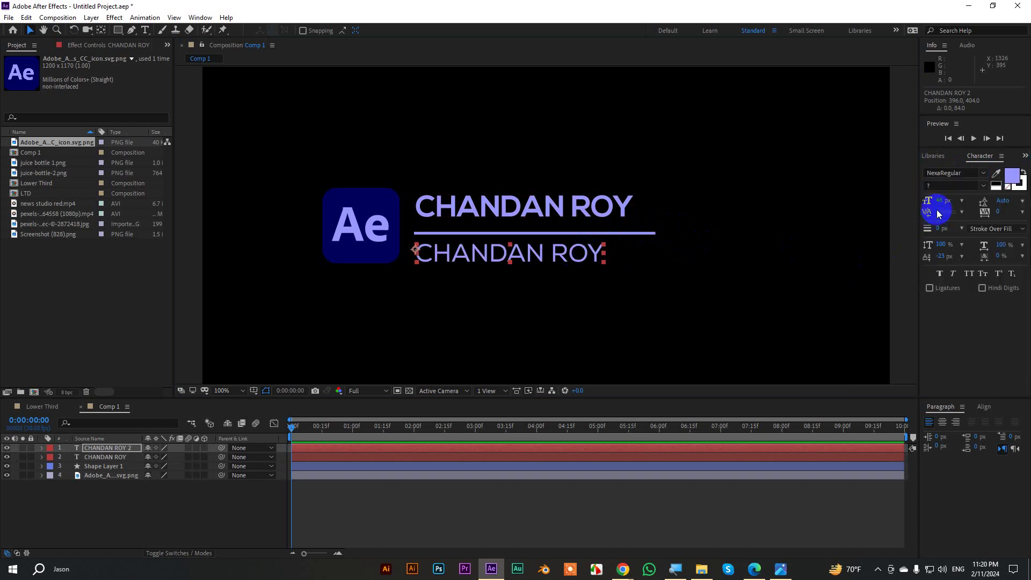
drag(937, 211, 928, 201)
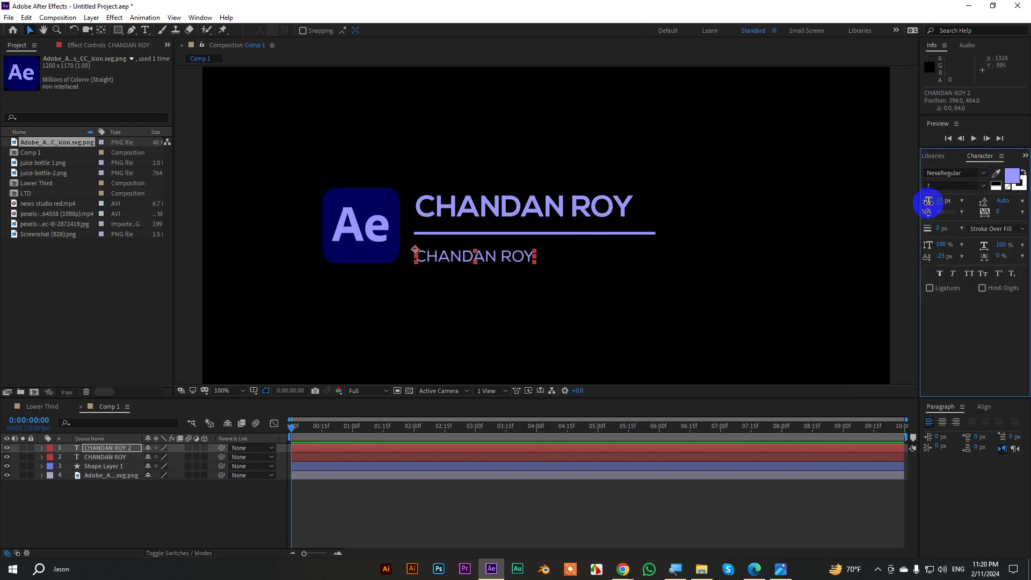
drag(509, 260, 509, 254)
double_click(508, 253)
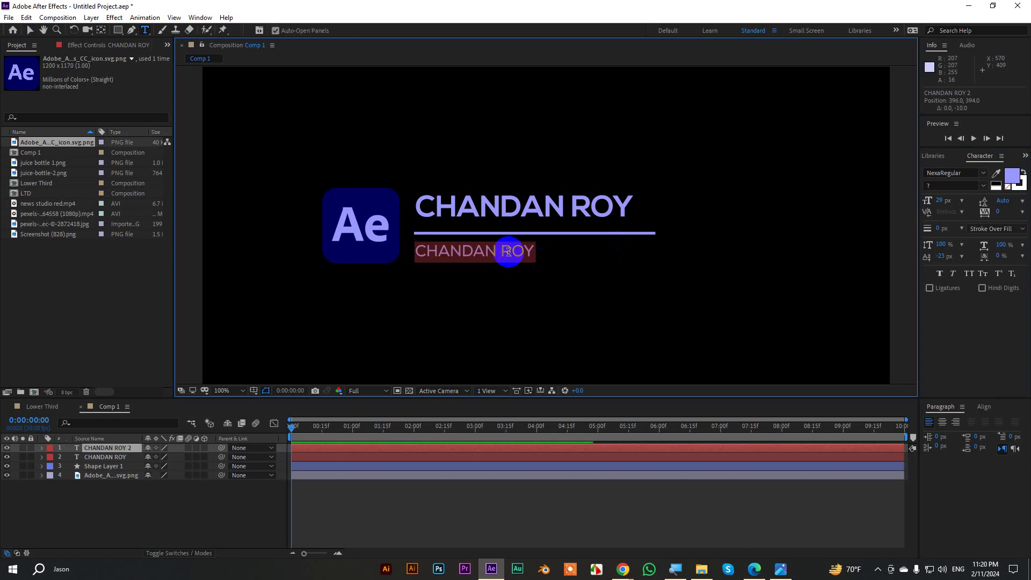
text(Motion Graphi)
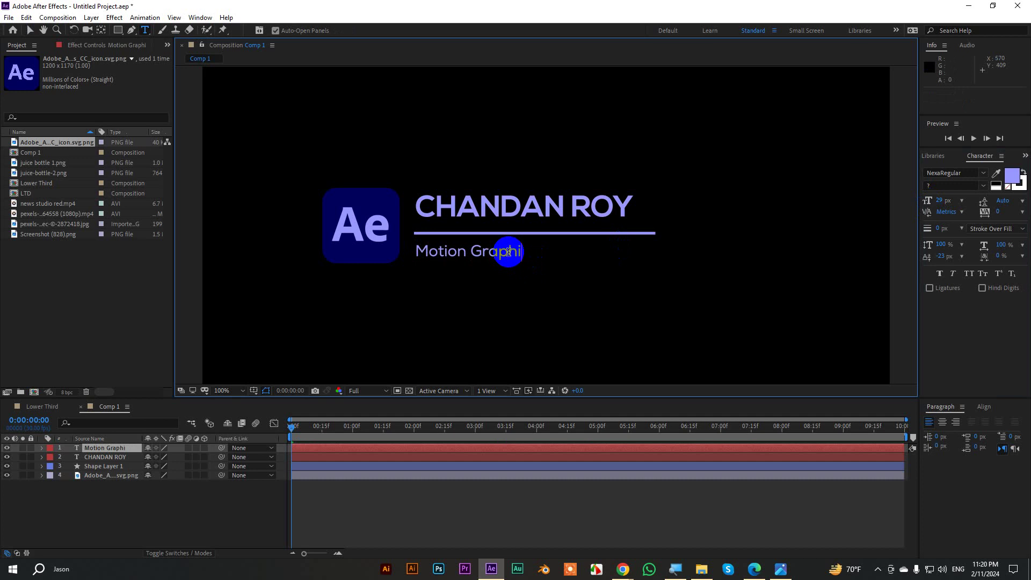
text(cs Desig)
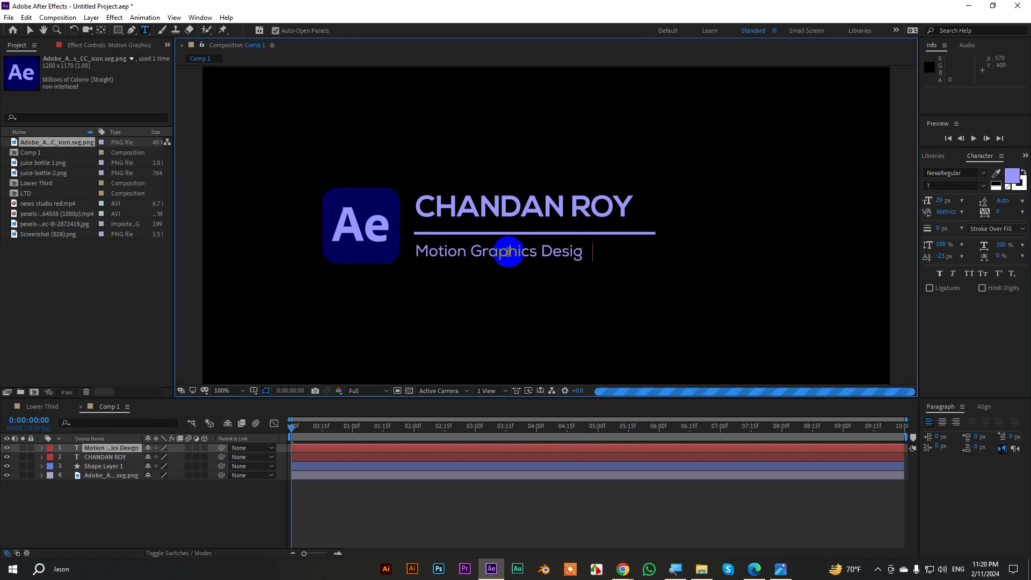
text(ner)
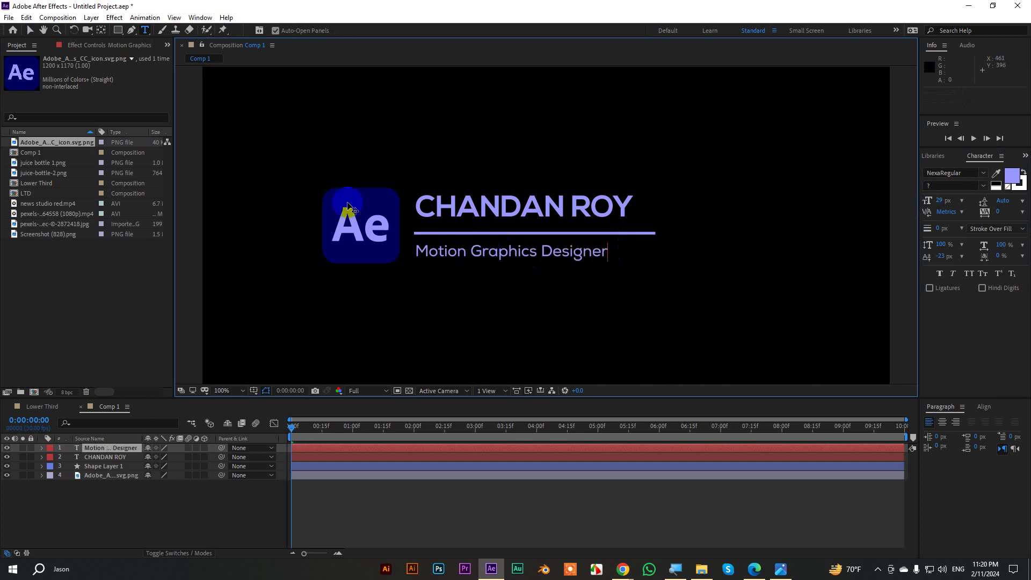
click(30, 32)
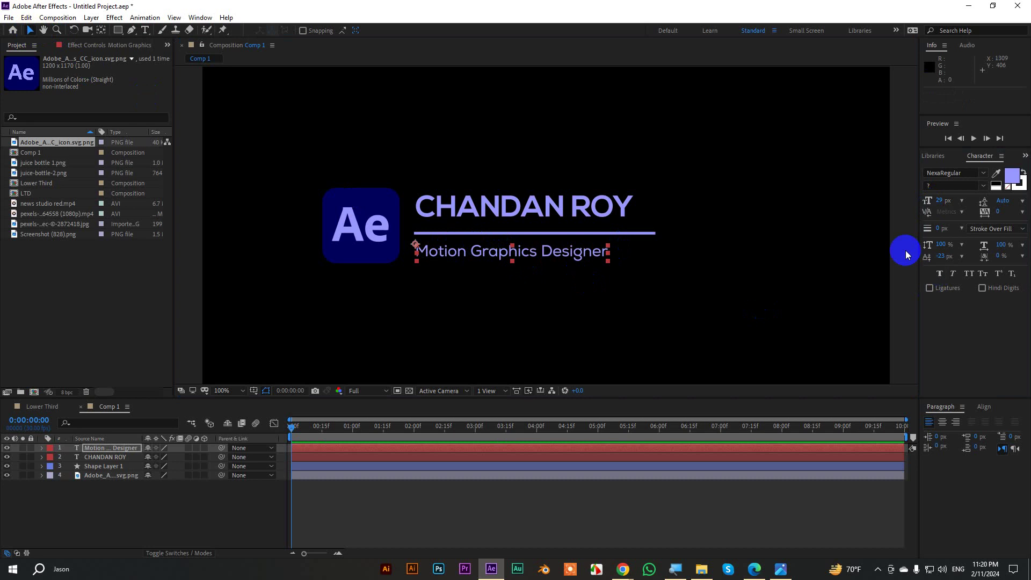
Enlarge the name to 60 px and nudge the name and subtitle closer to the line.
click(662, 308)
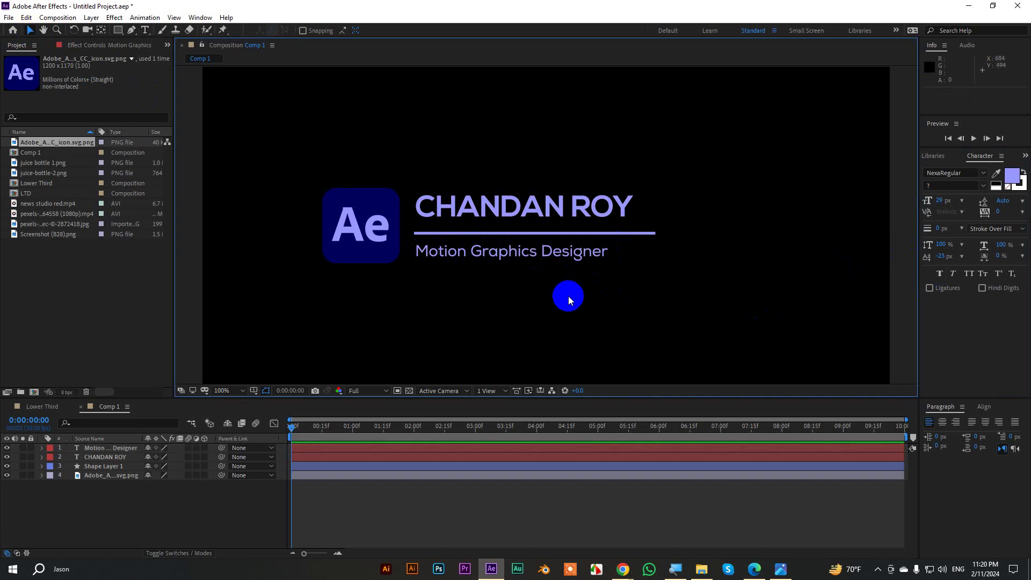
drag(527, 256, 528, 254)
click(593, 202)
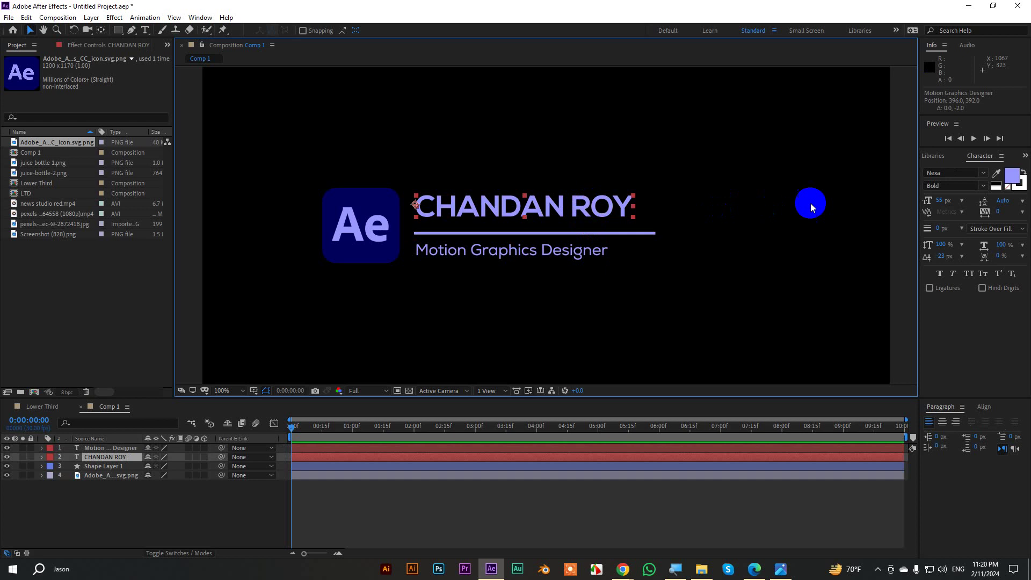
click(938, 200)
text(60)
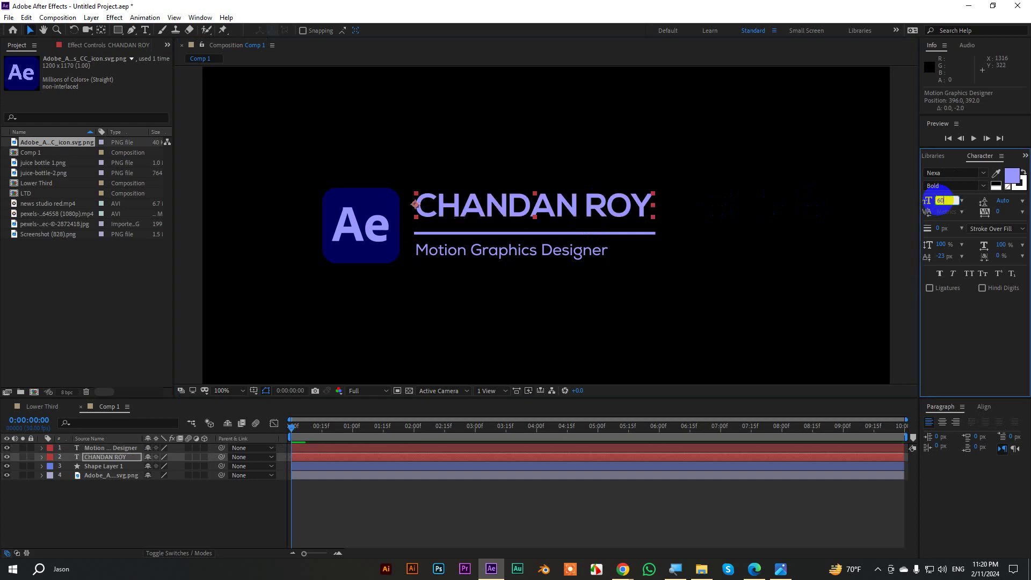
key(Return)
click(850, 256)
key(comma)
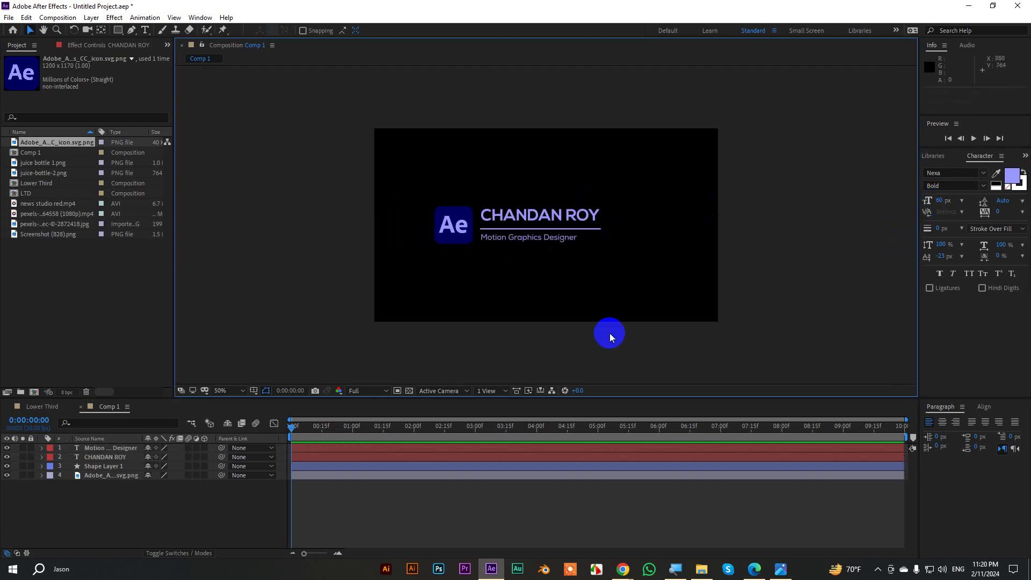
key(period)
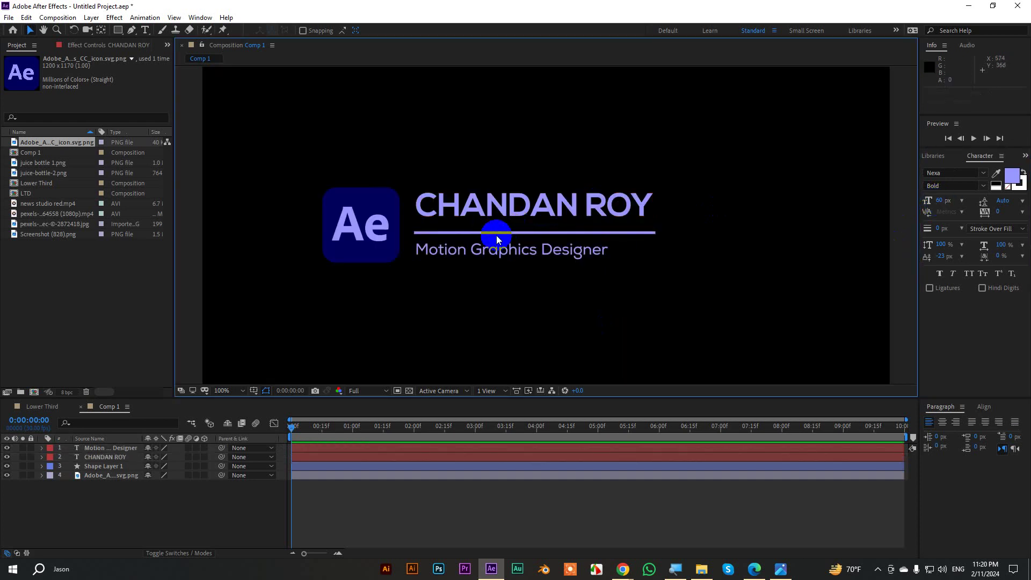
key(period)
drag(470, 192, 470, 195)
drag(445, 279, 445, 277)
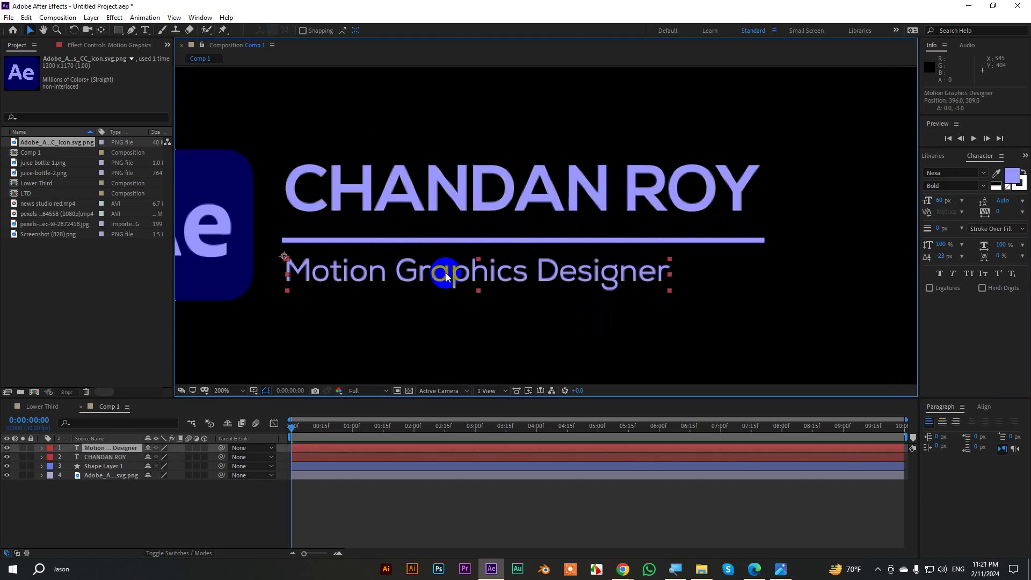
key(comma)
Shift all four lower-third layers slightly right and solo the Ae logo layer.
click(428, 212)
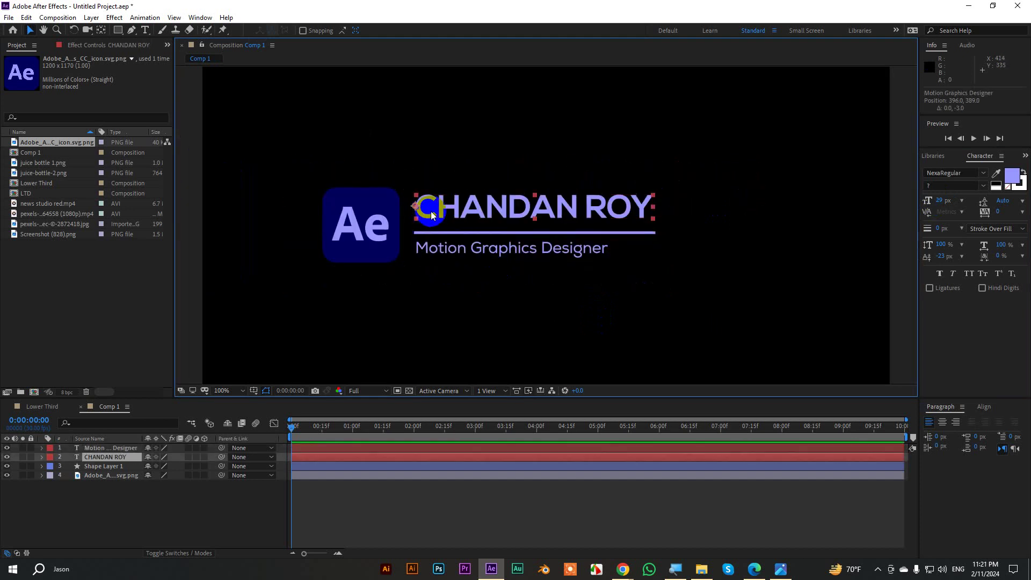
click(908, 213)
scroll(533, 293, down, 1)
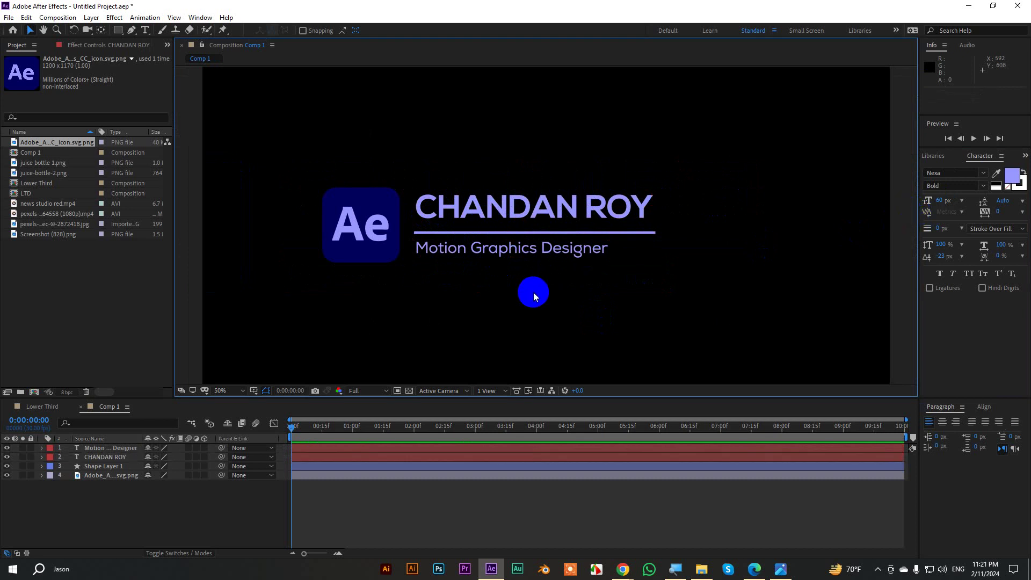
drag(396, 185, 724, 296)
drag(564, 221, 583, 221)
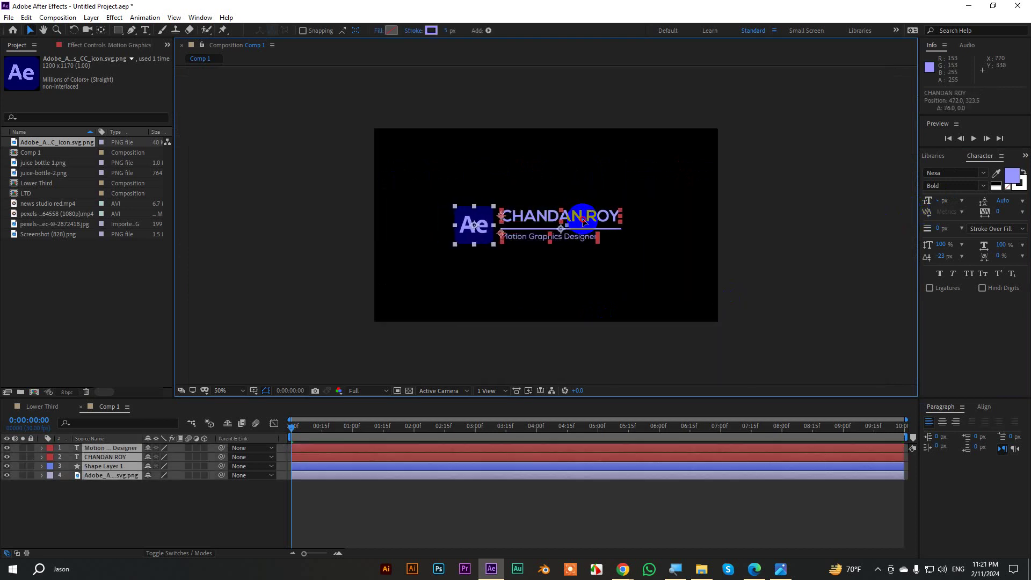
click(863, 218)
key(period)
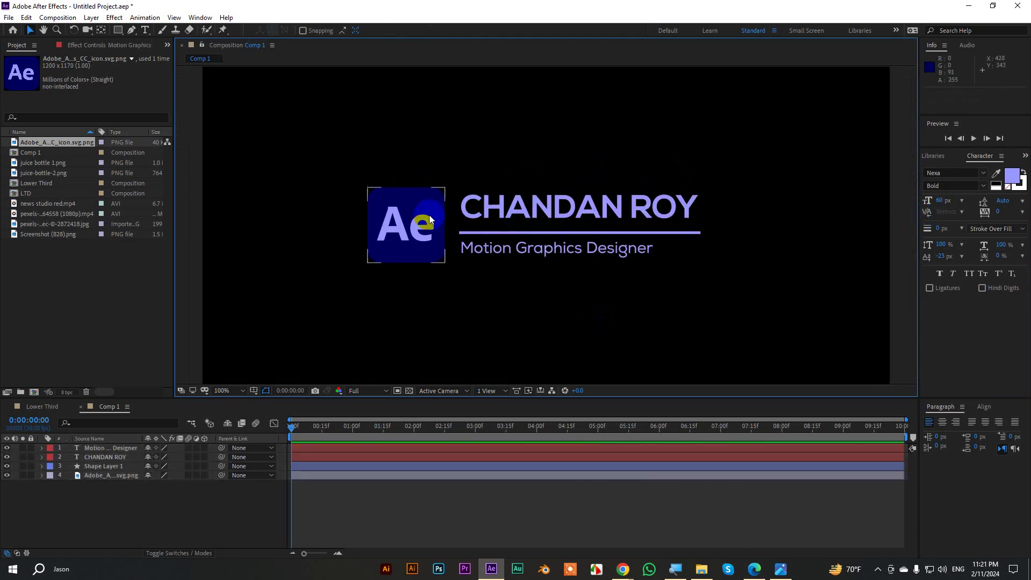
click(430, 215)
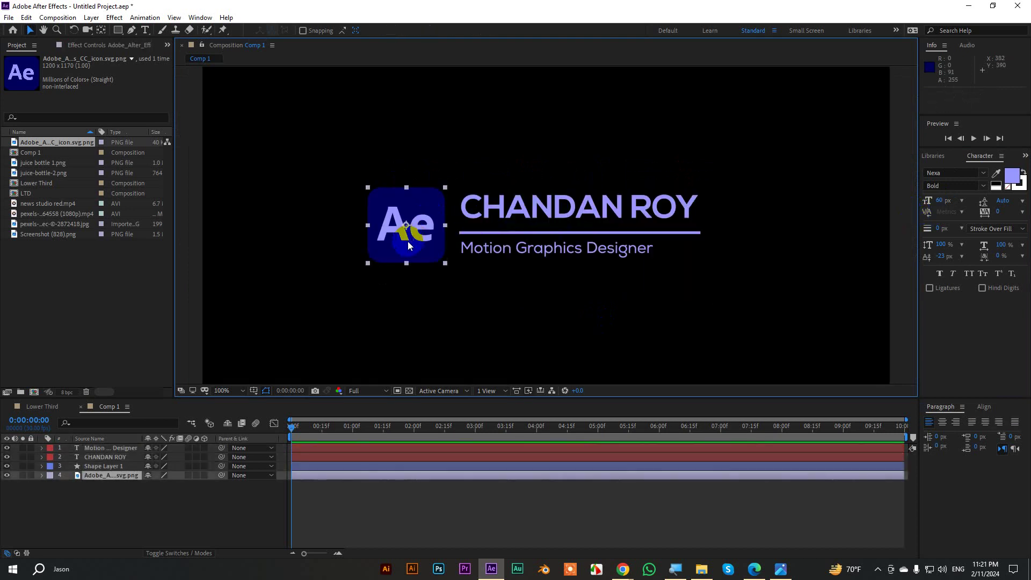
click(23, 475)
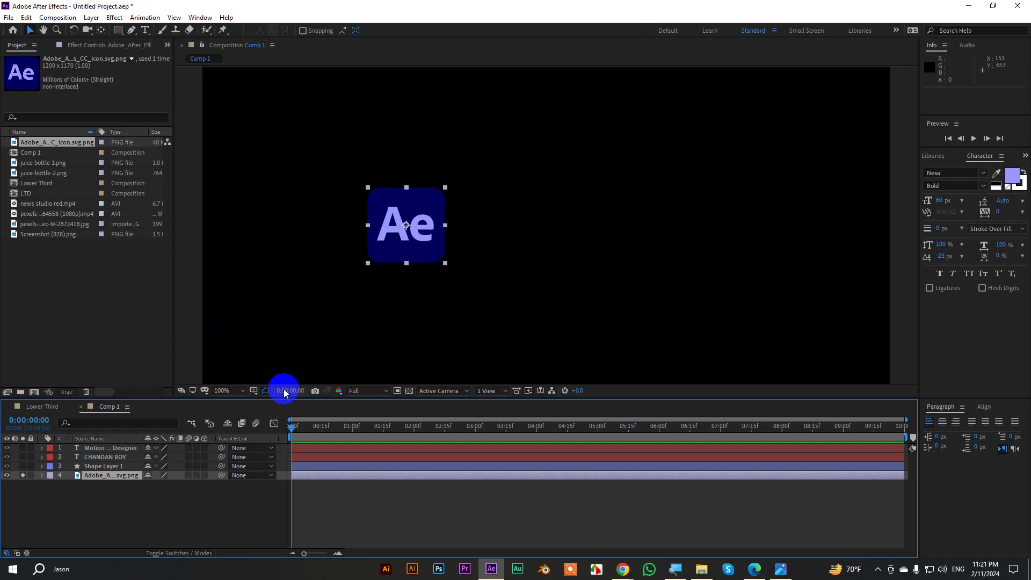
Keyframe the logo's Scale from 0% at frame 10 to 12% at one second.
key(shift+Page_Down)
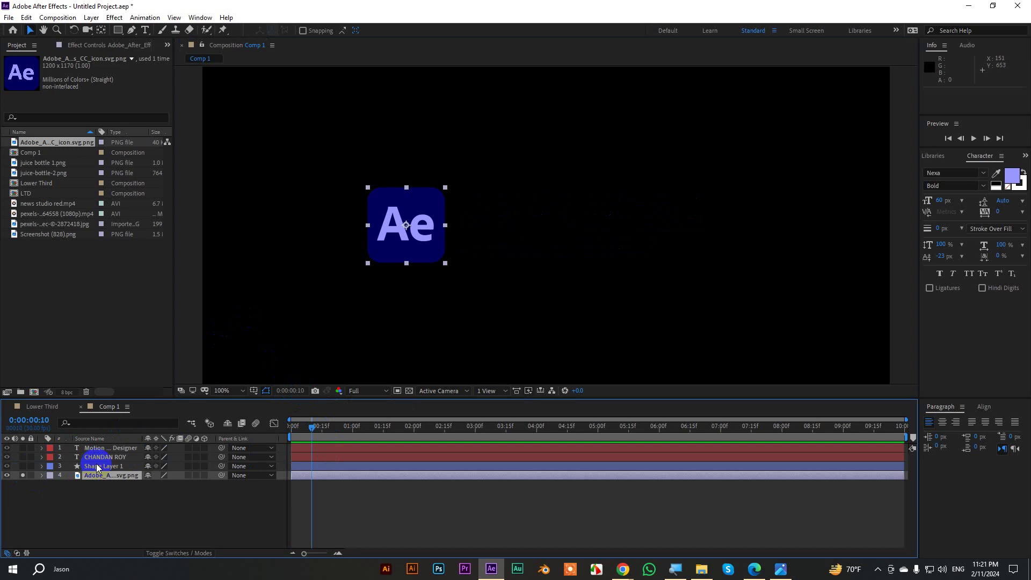
click(101, 484)
click(105, 476)
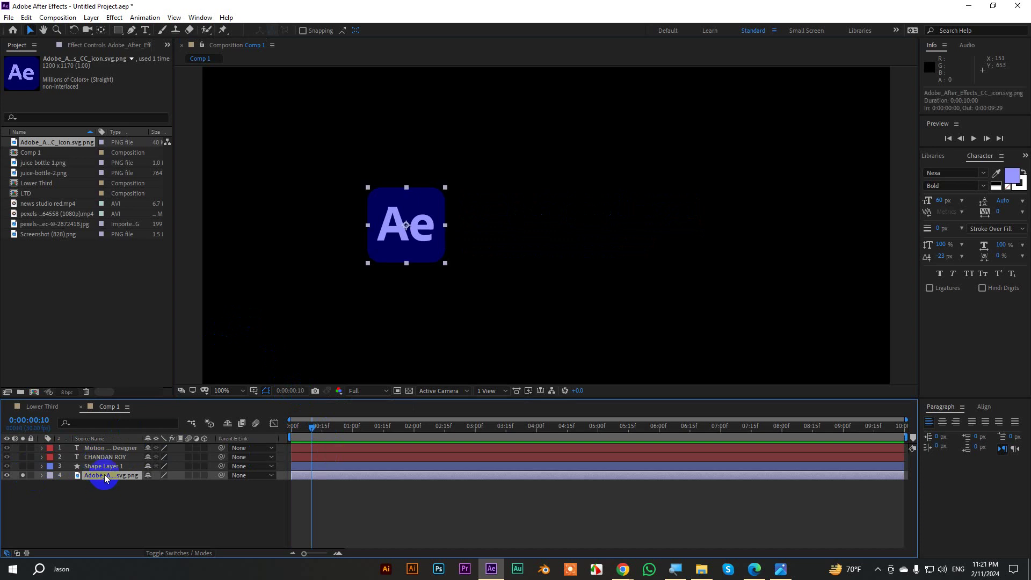
key(r)
key(shift+s)
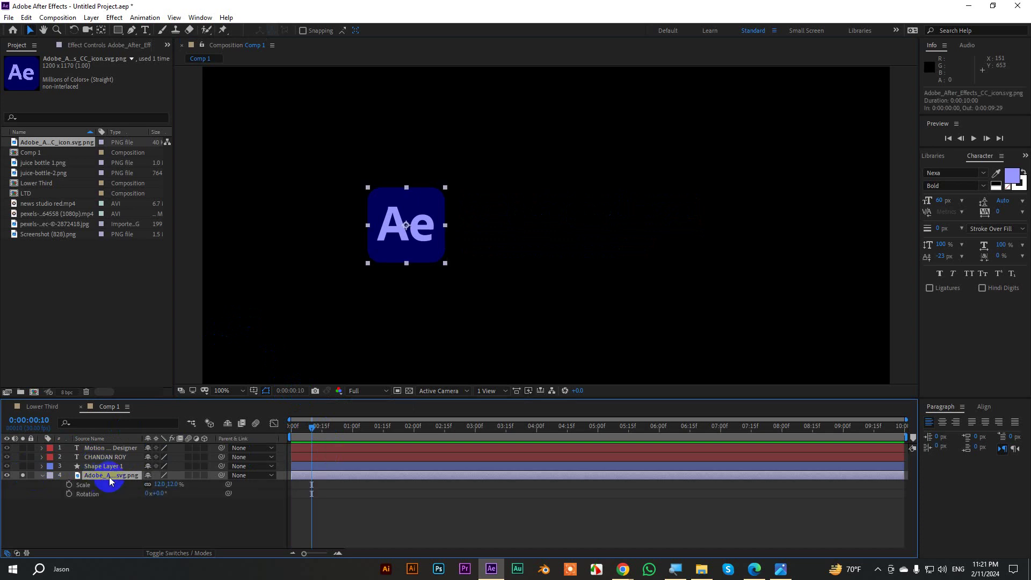
click(69, 485)
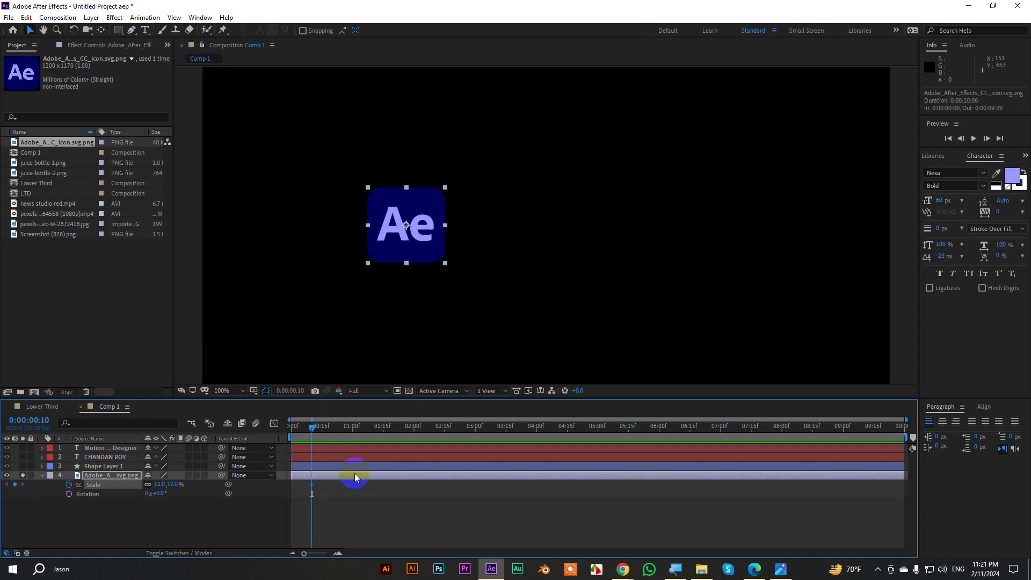
click(354, 476)
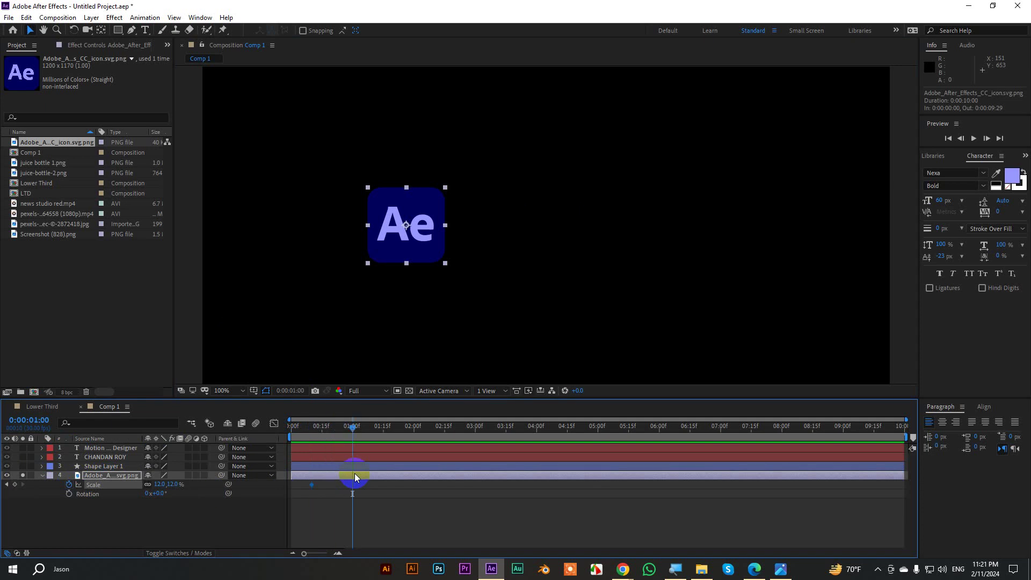
click(15, 485)
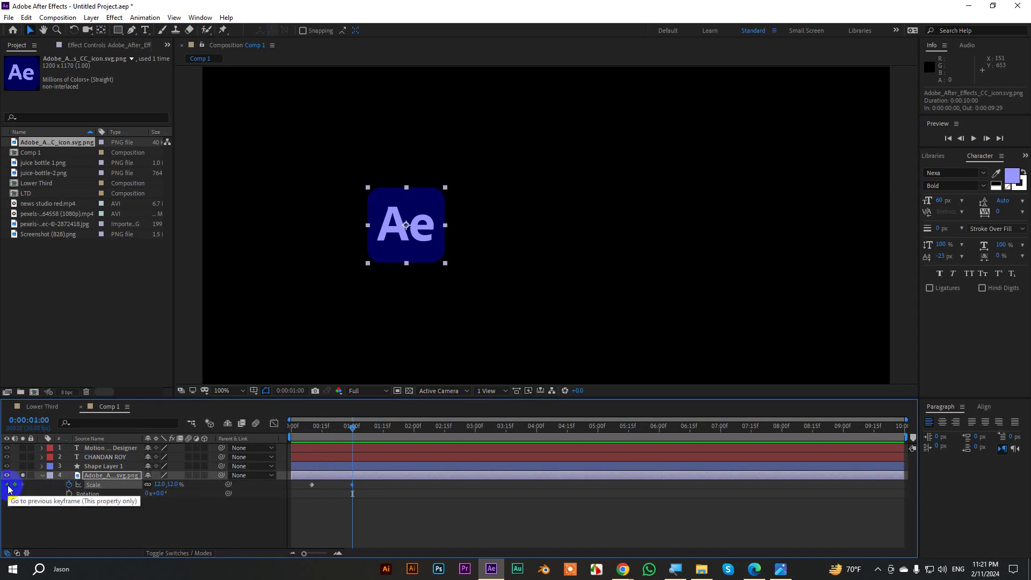
click(7, 485)
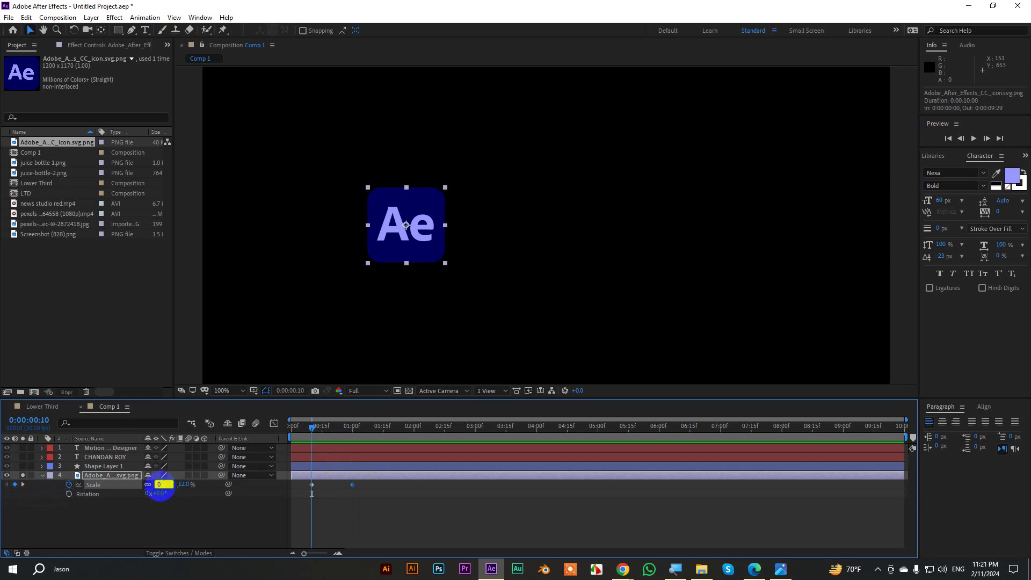
key(Return)
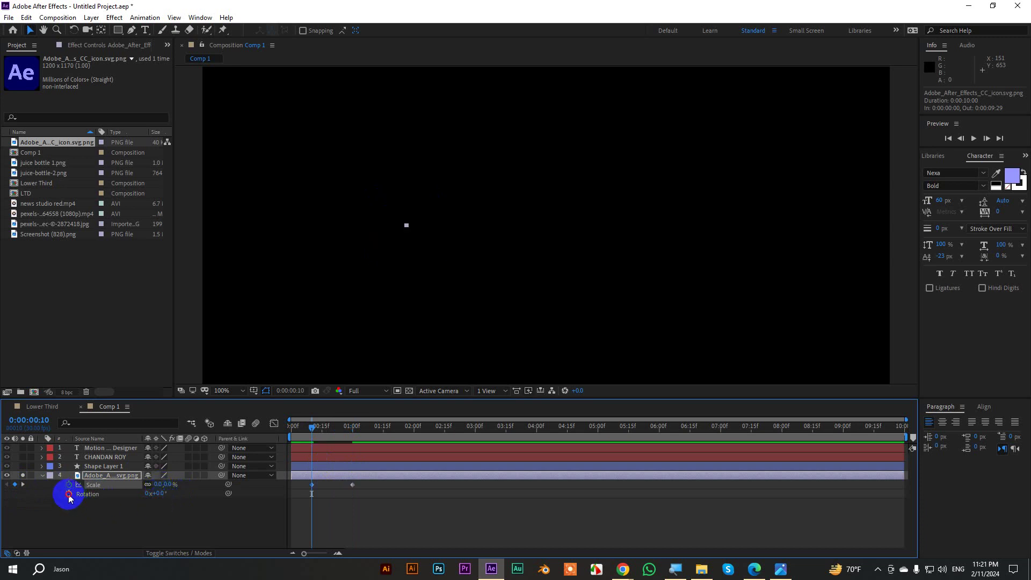
Keyframe the logo's Rotation from three revolutions at frame 10 to 0 at one second.
click(69, 494)
key(k)
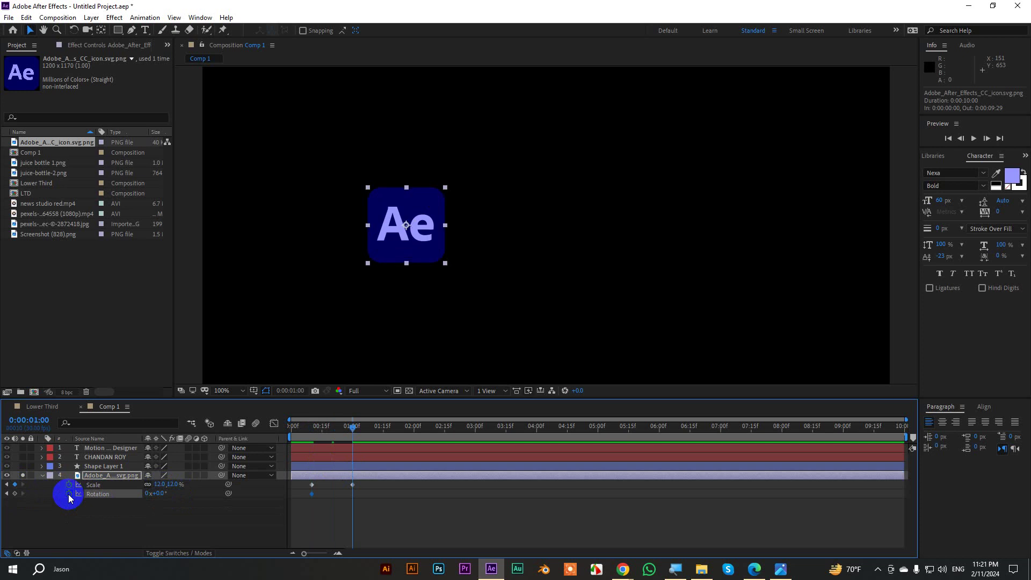
click(14, 498)
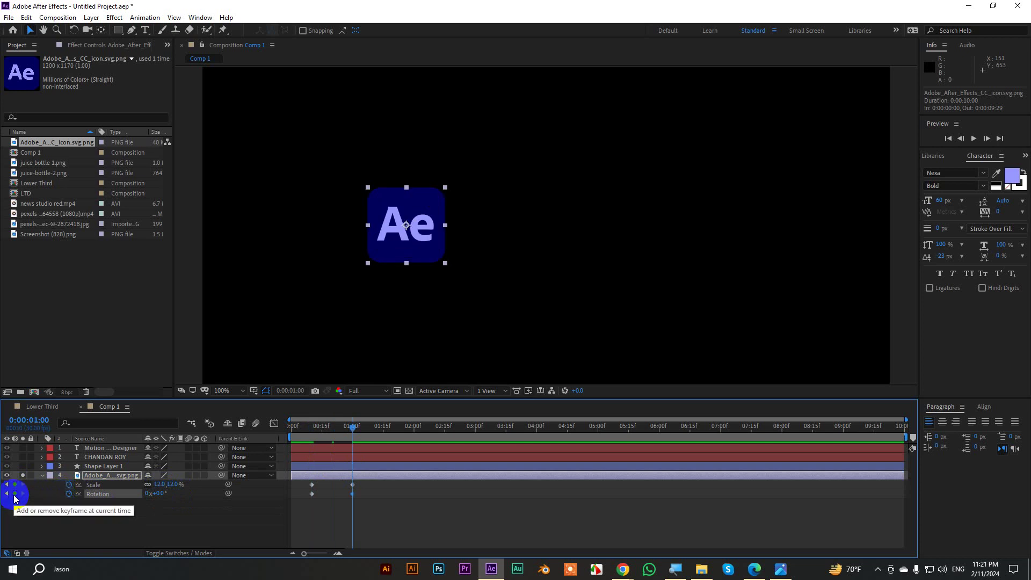
click(7, 493)
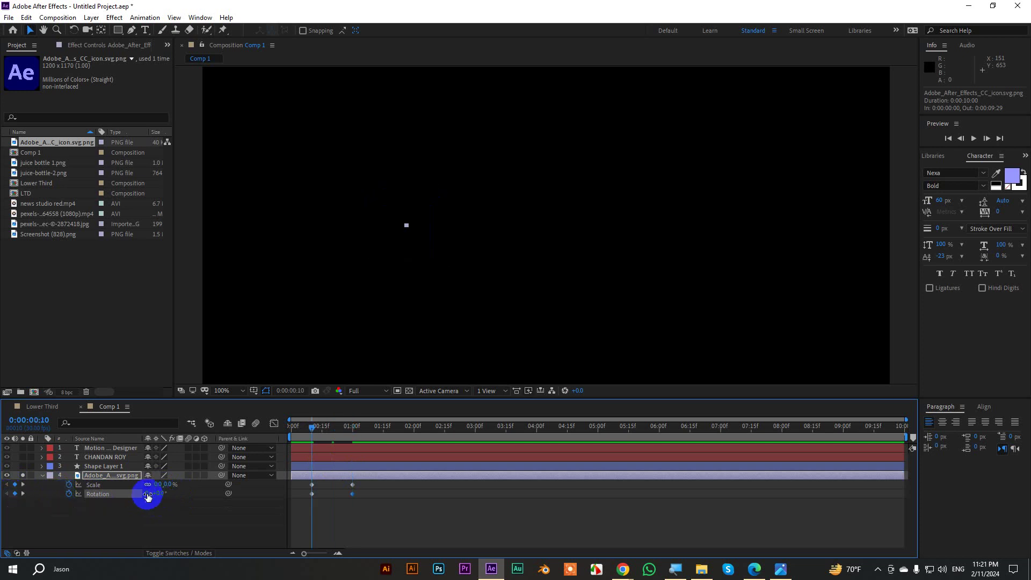
text(3)
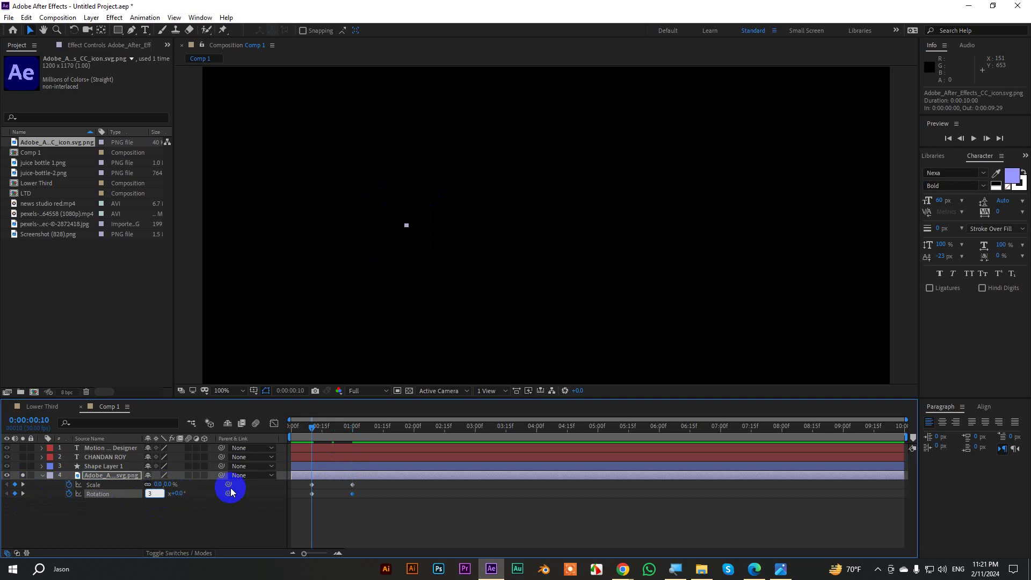
key(Return)
Preview the growing, spinning logo and adjust the starting rotation revolutions.
mouse_move(312, 432)
mouse_down()
mouse_move(359, 441)
mouse_move(312, 439)
mouse_up()
key(space)
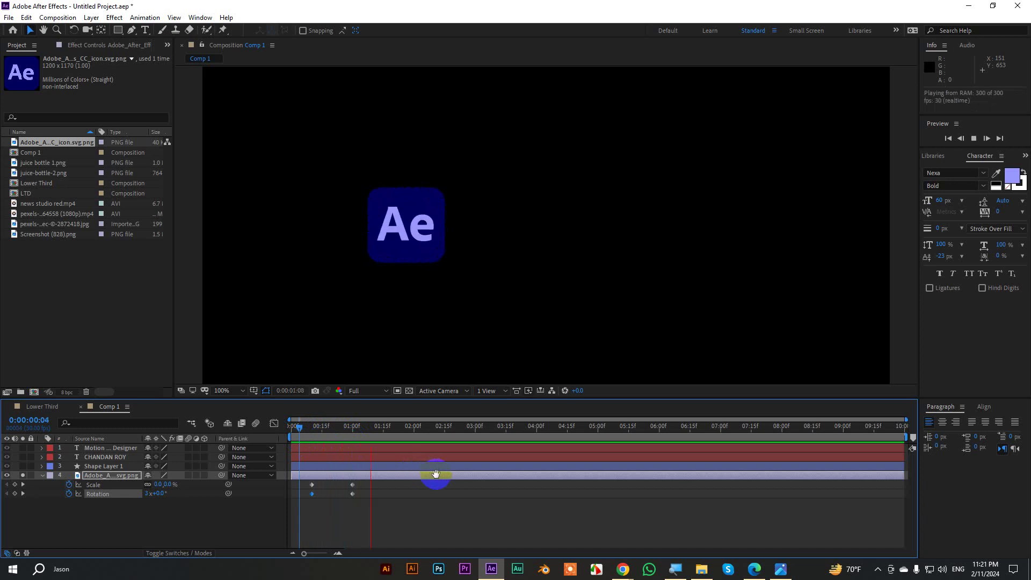
key(space)
drag(321, 436, 311, 439)
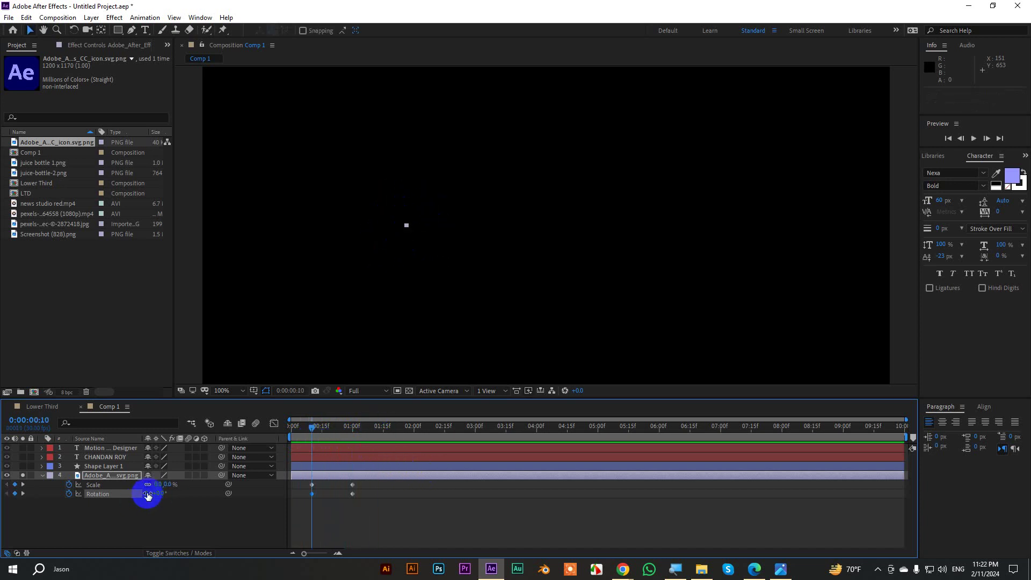
click(273, 506)
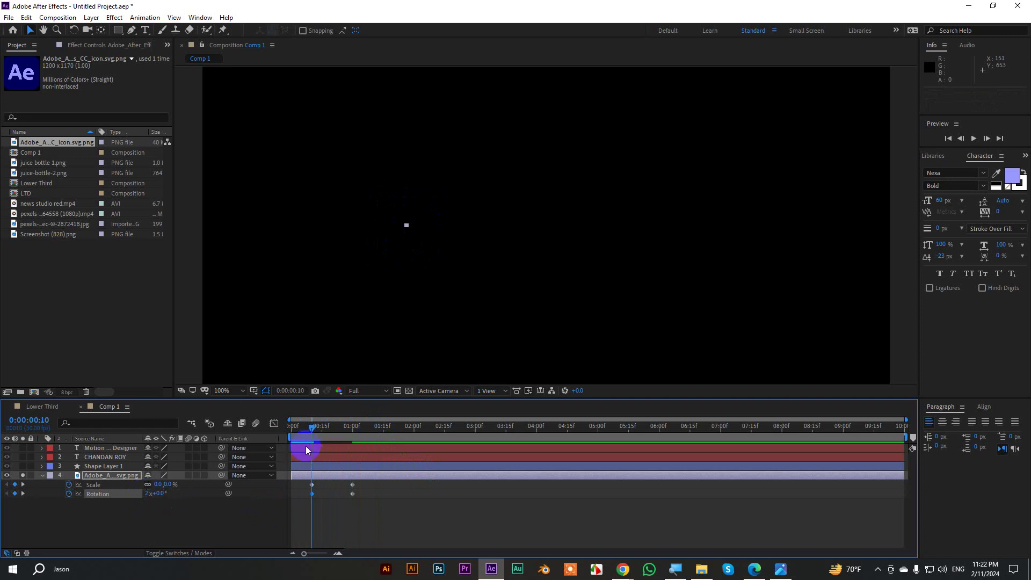
mouse_move(311, 432)
mouse_down()
mouse_move(349, 433)
mouse_move(309, 446)
mouse_up()
click(148, 493)
key(Return)
Set the starting rotation to two revolutions and apply Easy Ease to all four keyframes.
key(space)
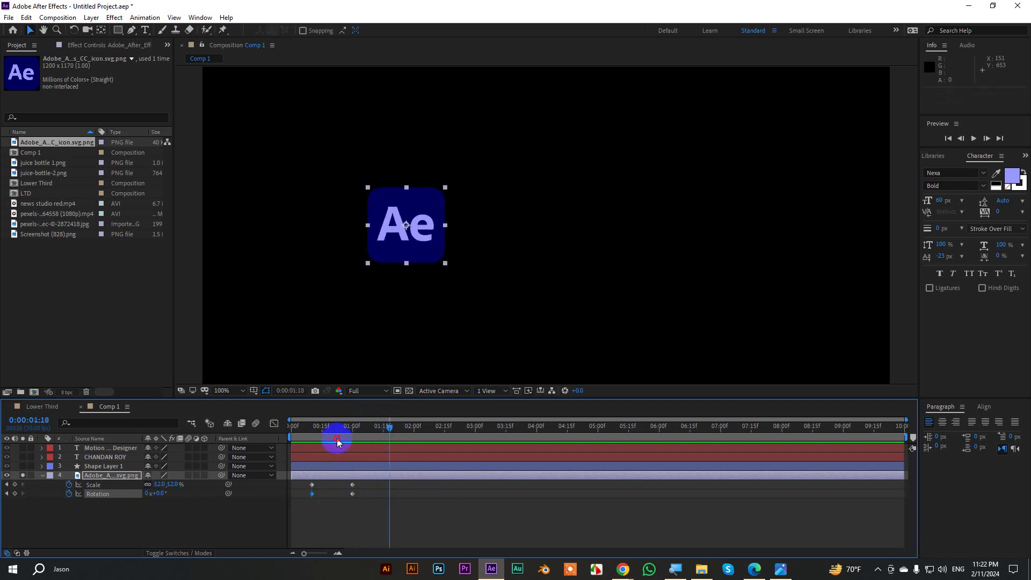
drag(336, 438, 312, 441)
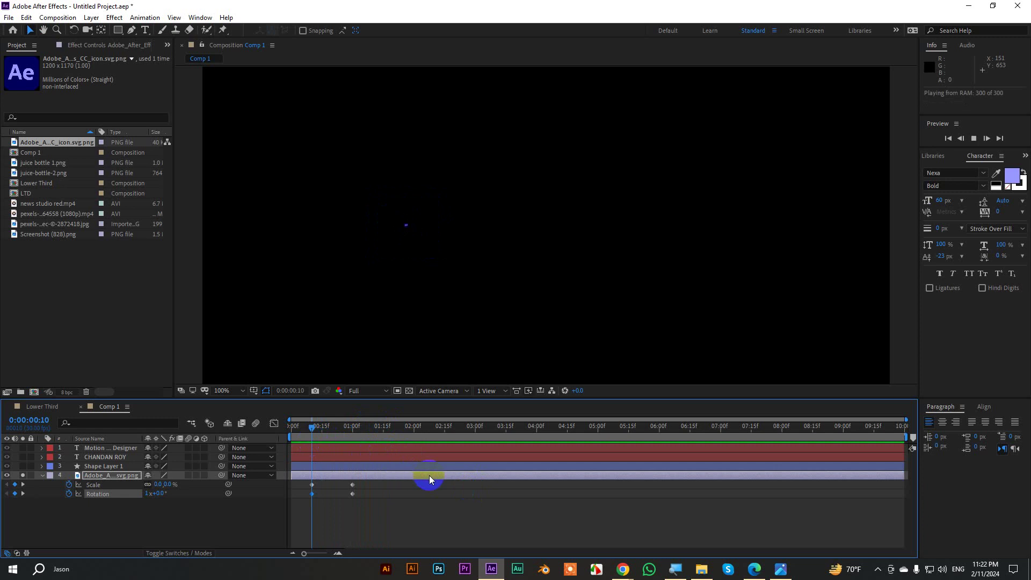
key(space)
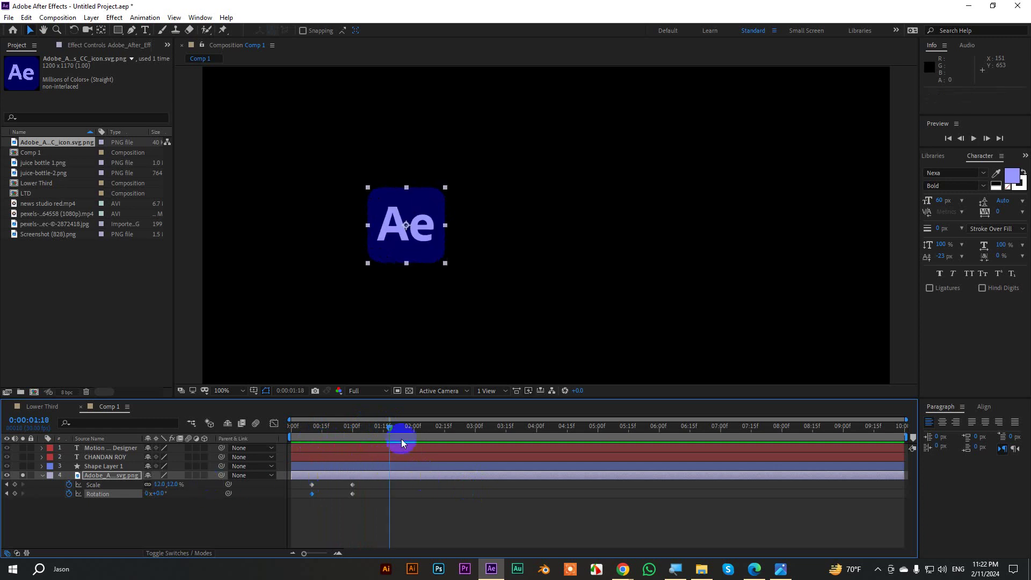
drag(401, 439, 312, 438)
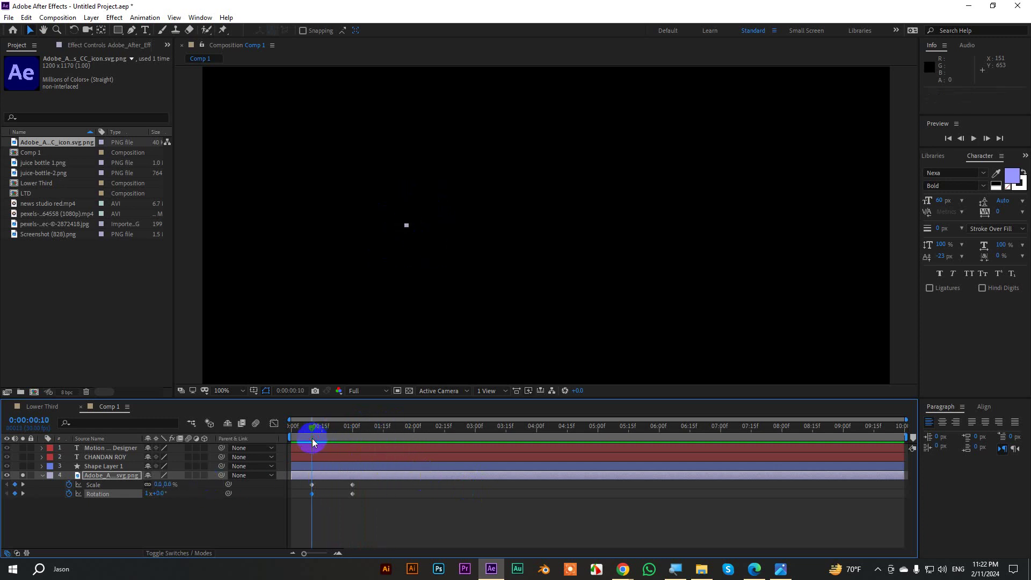
click(149, 493)
text(2)
drag(388, 508, 296, 487)
key(F9)
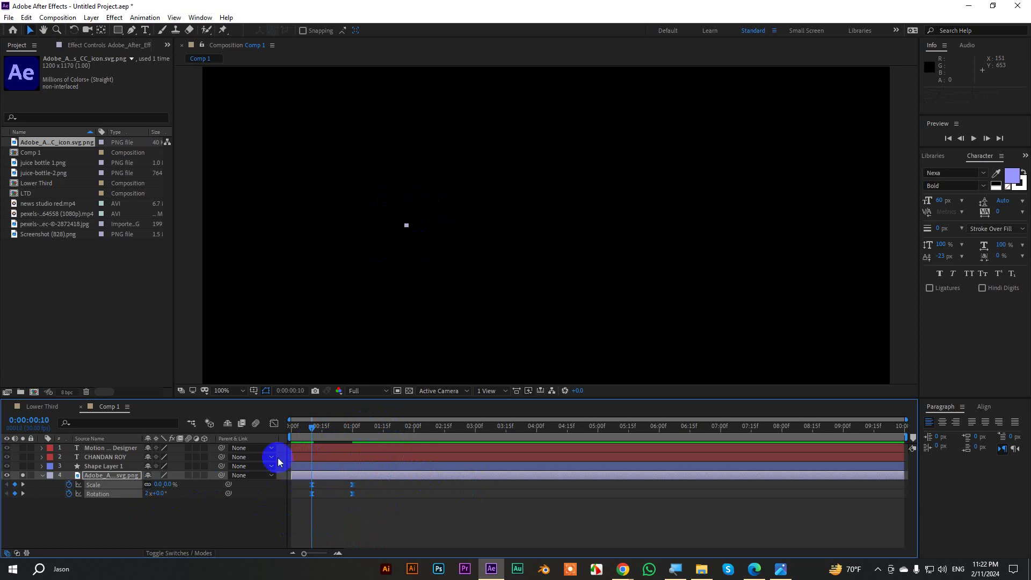
In the Graph Editor, lengthen the ease into the one-second keyframe and preview it.
click(275, 424)
drag(369, 465, 340, 445)
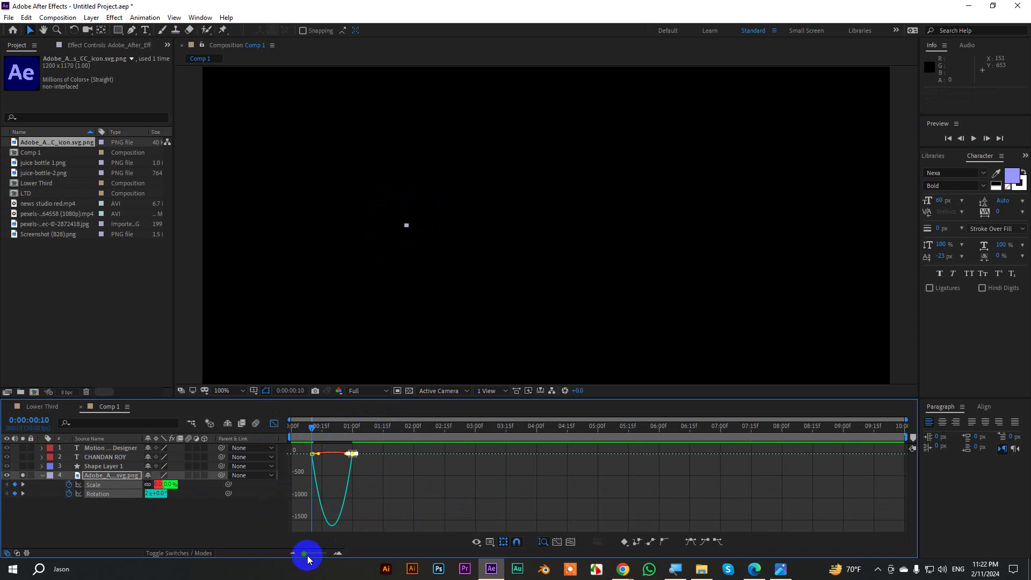
drag(305, 553, 324, 554)
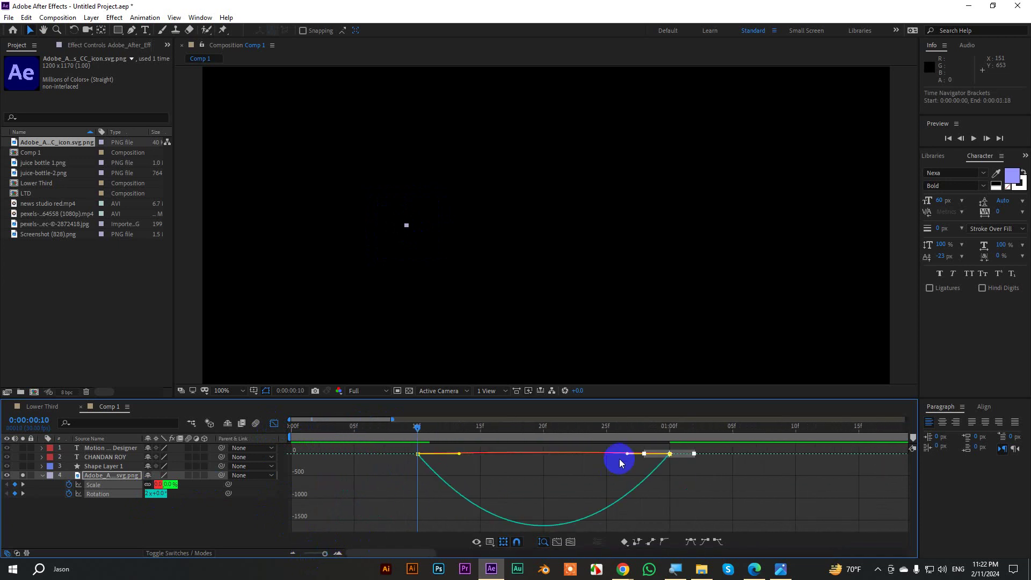
drag(627, 455, 542, 454)
key(space)
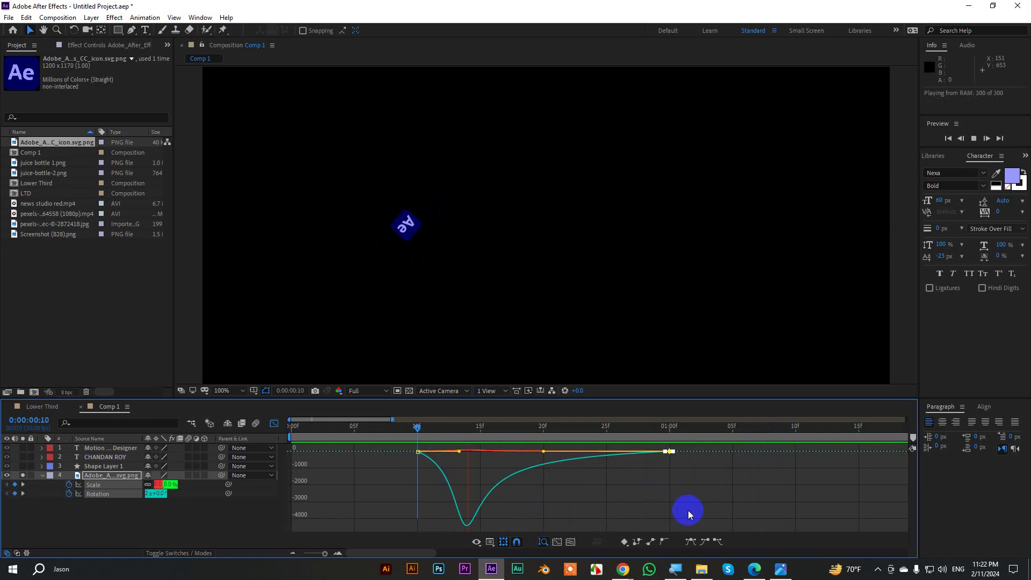
key(space)
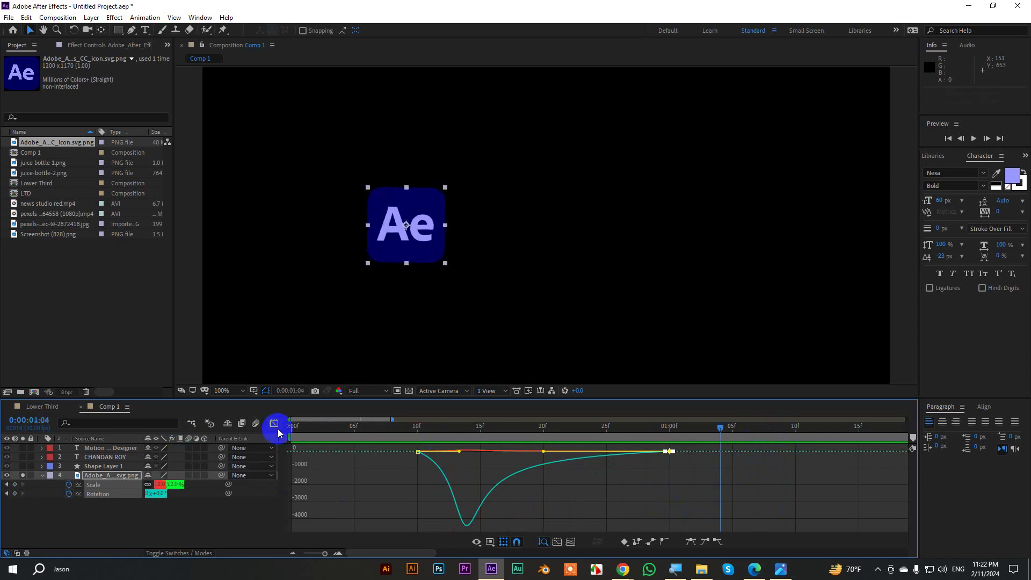
Return to the full ten-second layer view and switch Shape Layer 1's visibility back on.
click(274, 423)
click(293, 553)
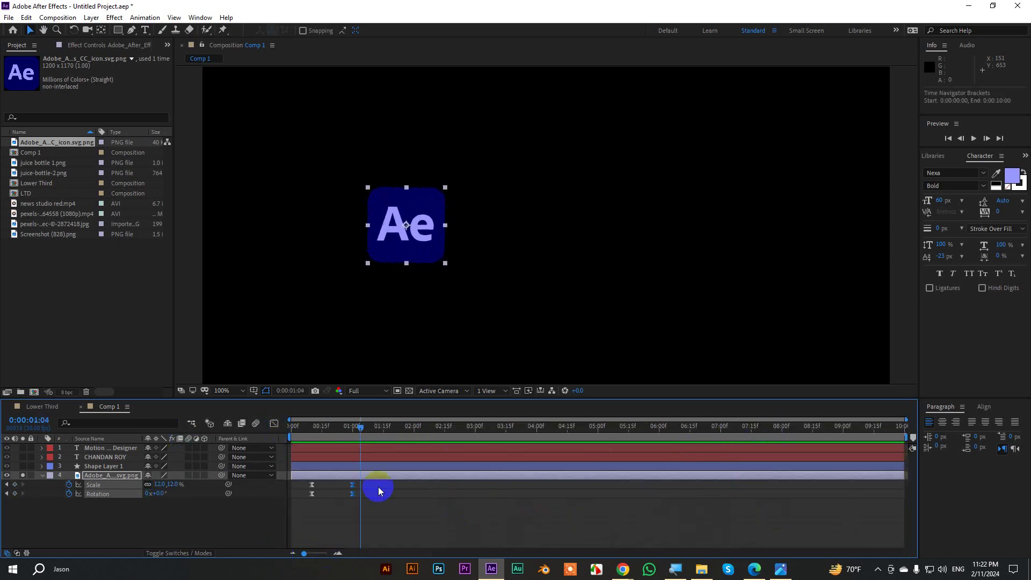
mouse_move(353, 424)
mouse_down()
mouse_move(329, 437)
mouse_move(346, 441)
mouse_up()
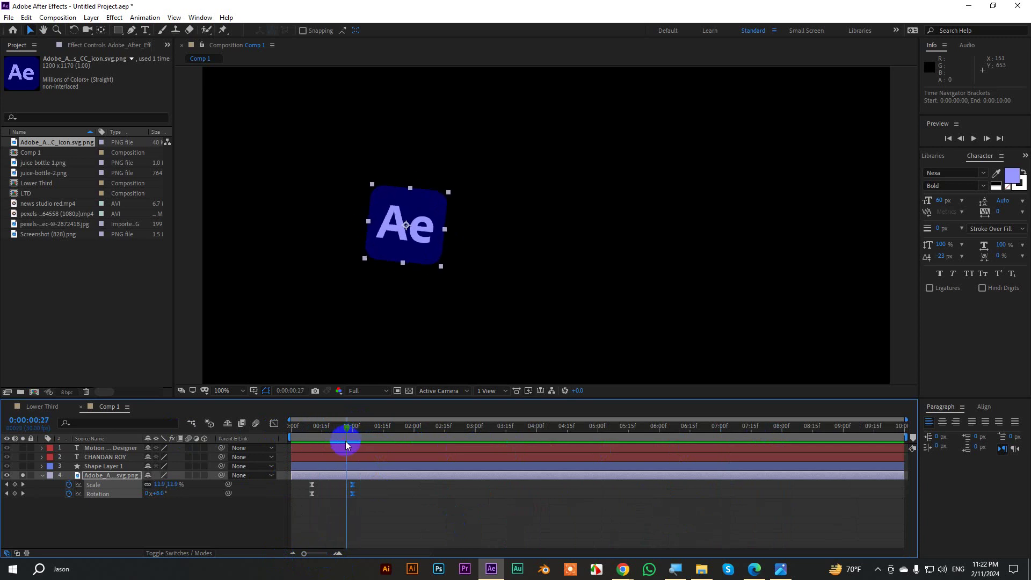
click(23, 467)
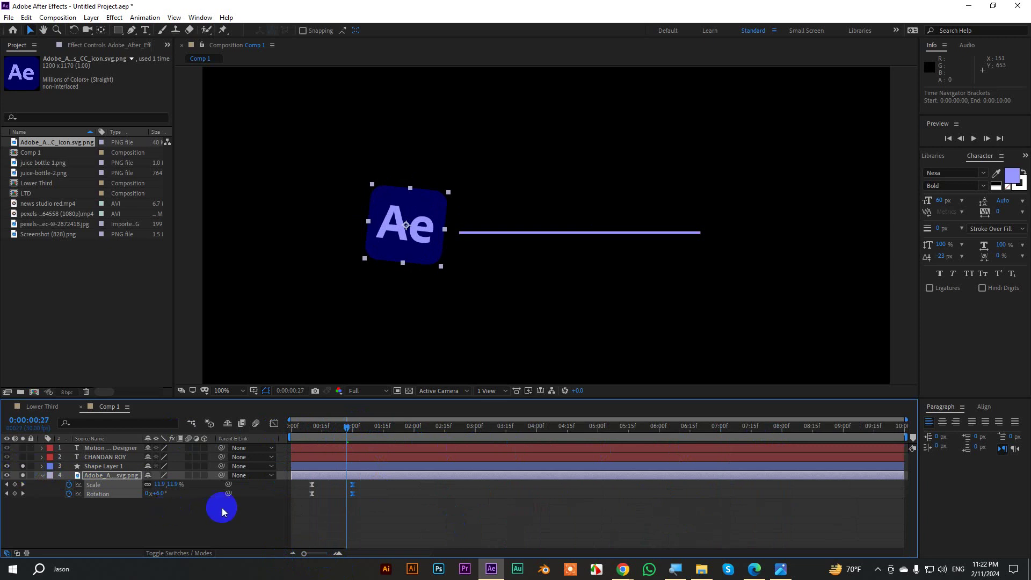
Add Trim Paths to the line layer and keyframe End from 0% to 100% ten frames apart.
click(43, 466)
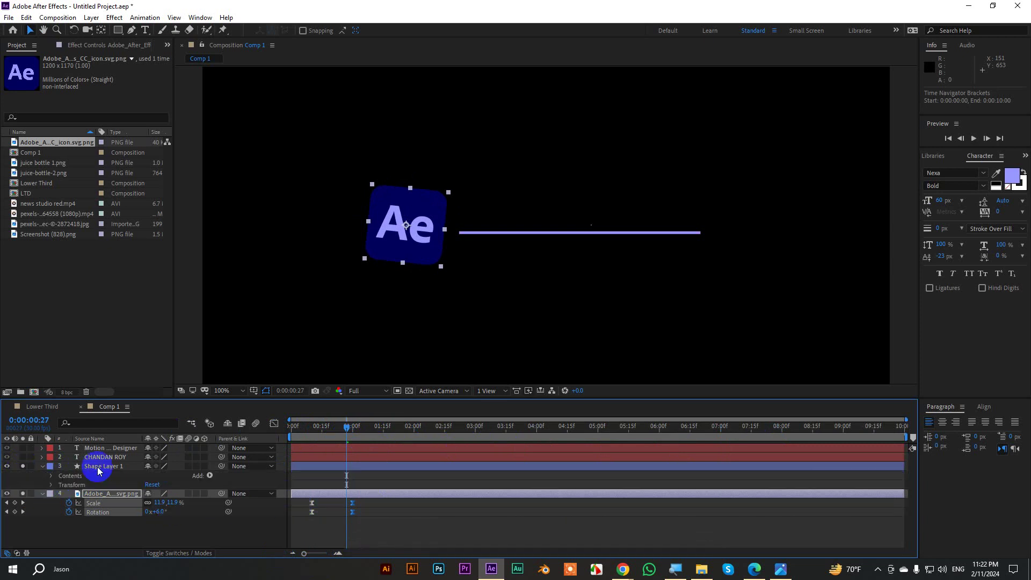
click(210, 475)
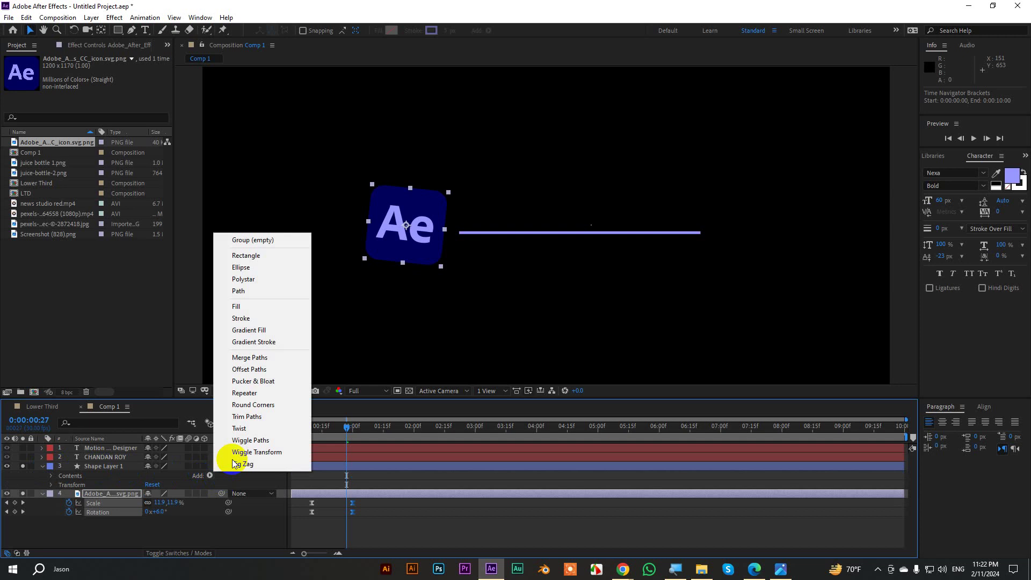
click(250, 417)
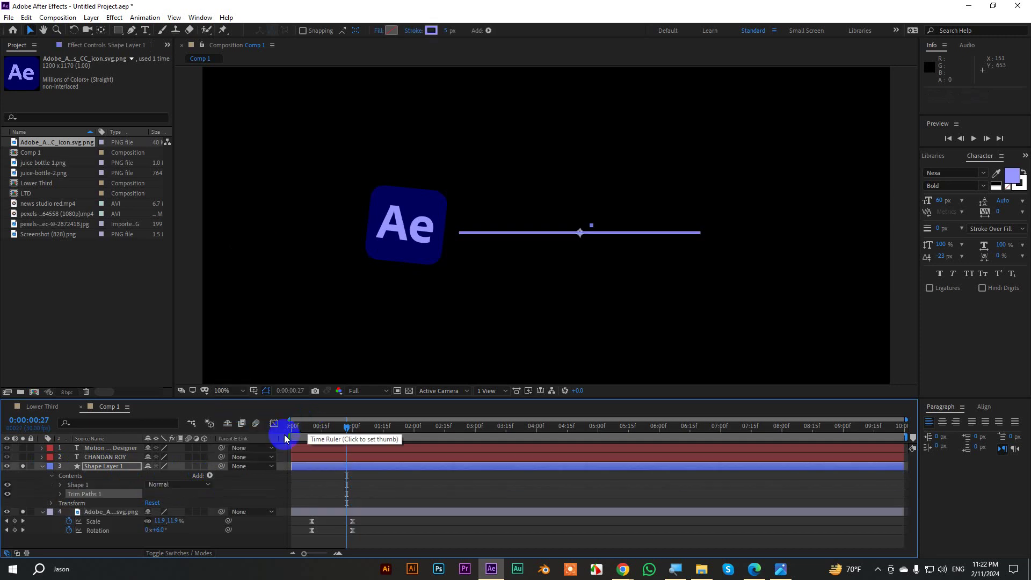
click(59, 494)
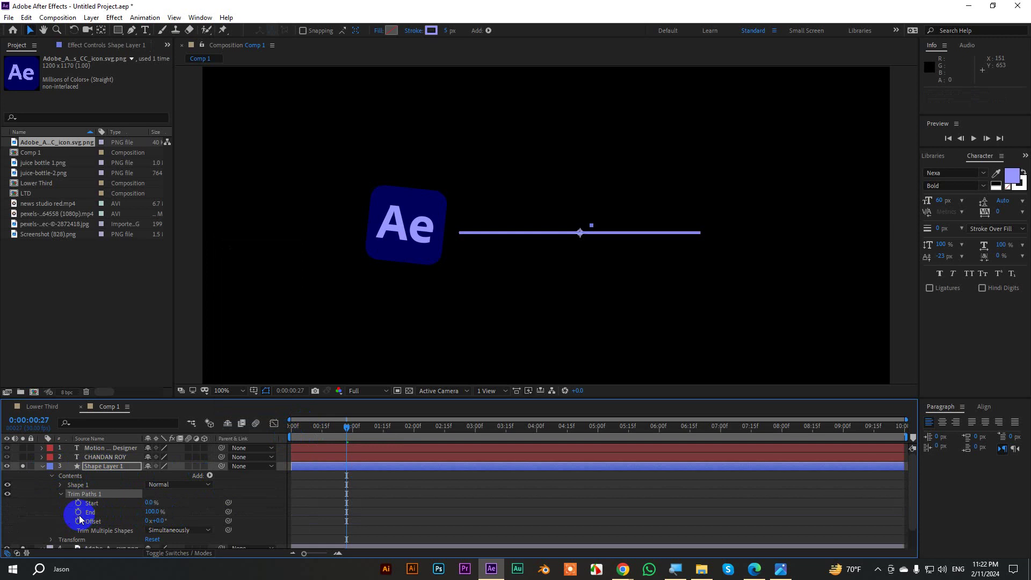
click(78, 512)
click(154, 511)
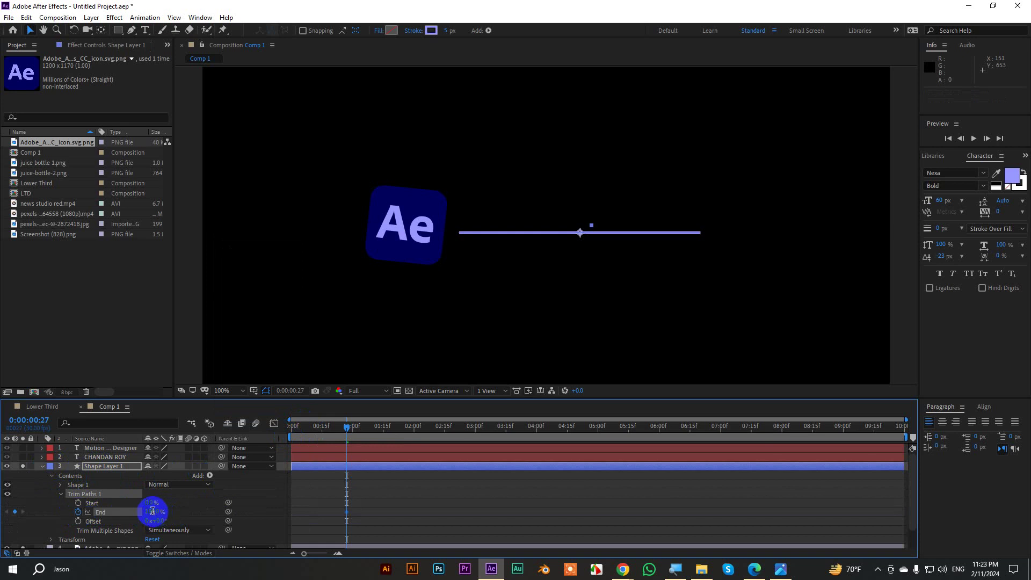
text(0)
key(Return)
key(shift+Page_Down)
key(shift+Page_Down)
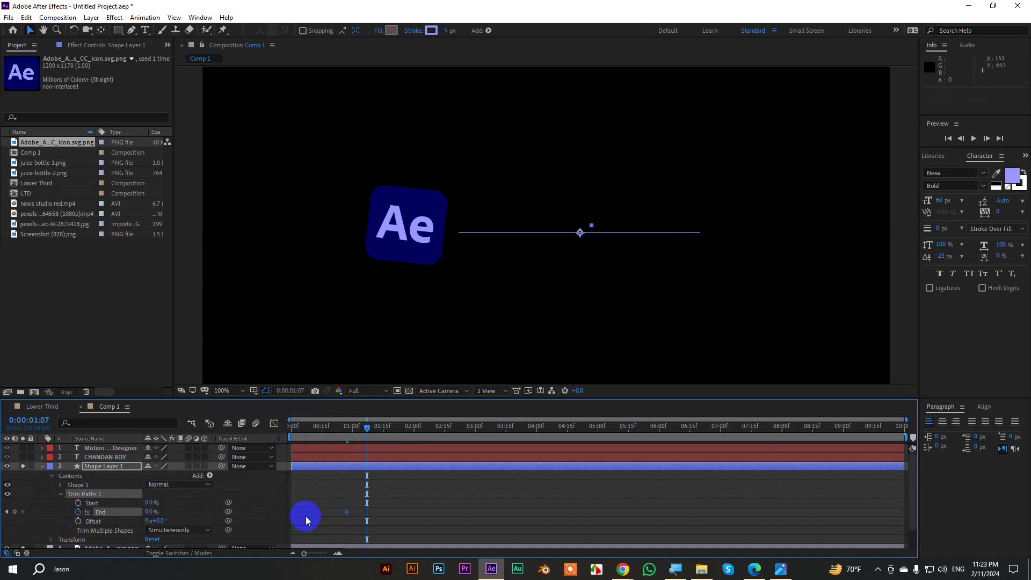
drag(149, 511, 238, 511)
In the speed graph, ease the End keyframes so the draw-on starts fast and eases out.
drag(420, 516, 304, 504)
click(273, 423)
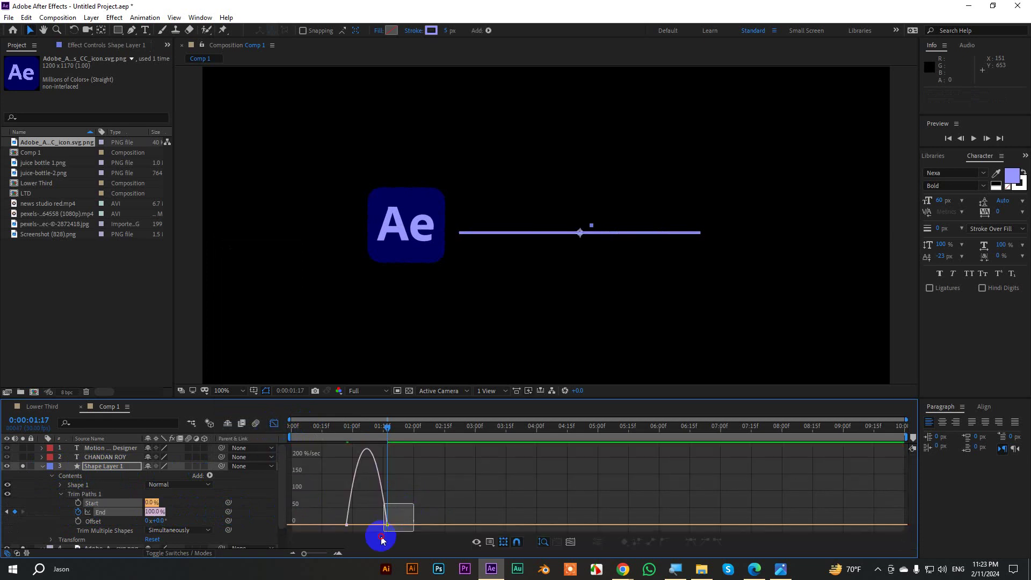
mouse_move(381, 529)
mouse_down()
mouse_move(368, 534)
mouse_move(377, 535)
mouse_up()
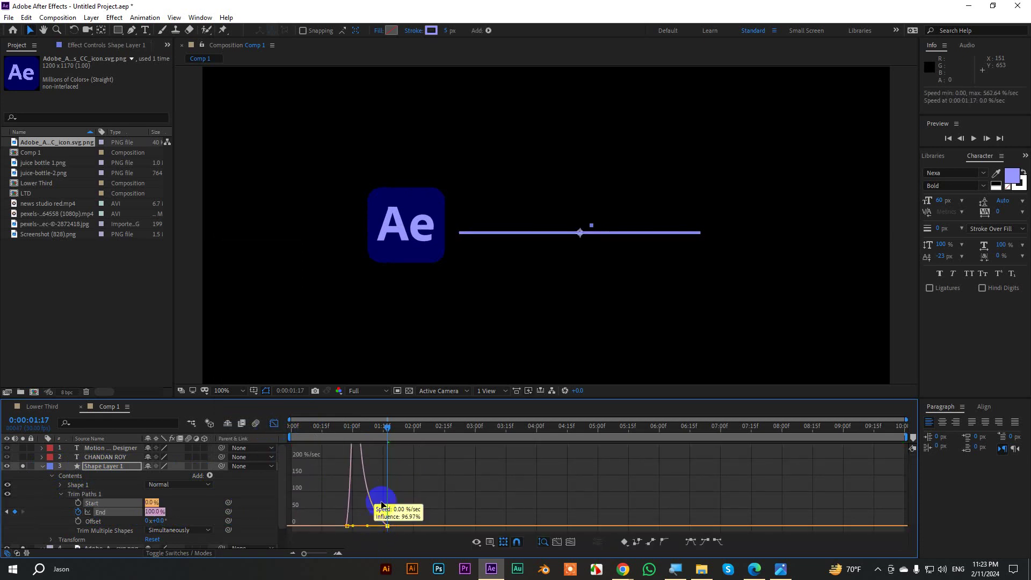
drag(387, 428, 291, 428)
click(457, 479)
Preview the line draw-on animation, then collapse the line layer's properties.
key(space)
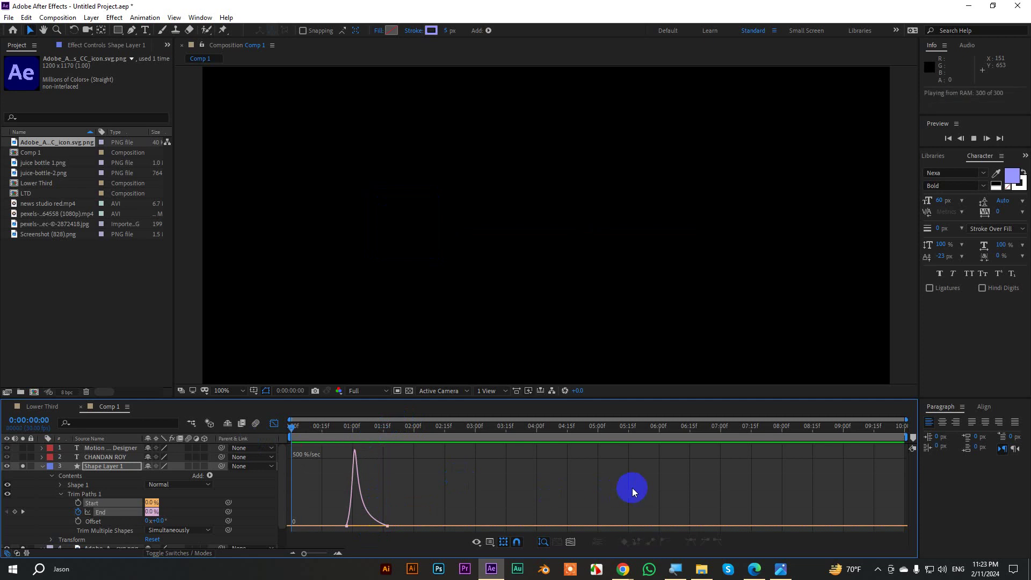
key(space)
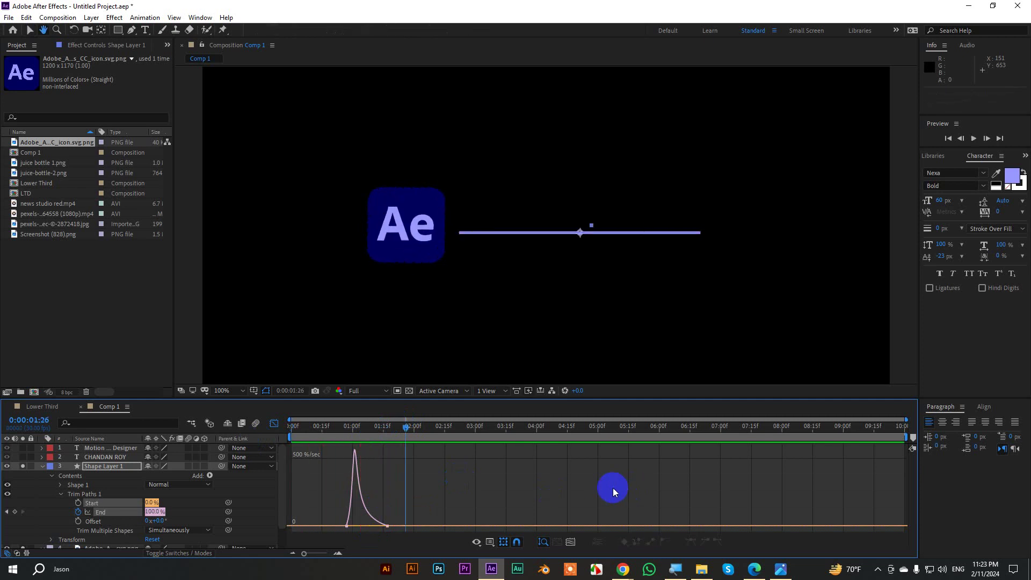
key(space)
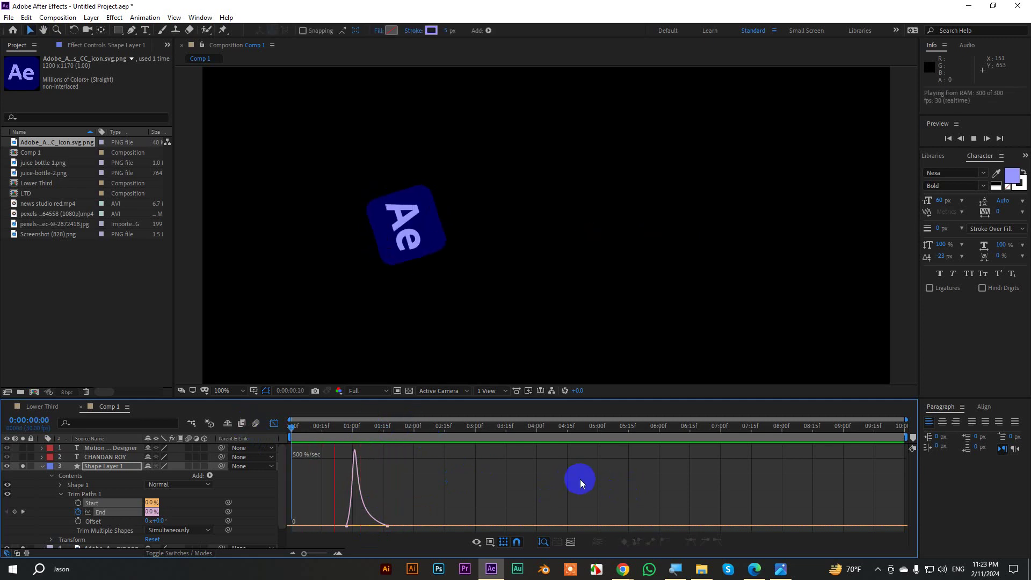
key(space)
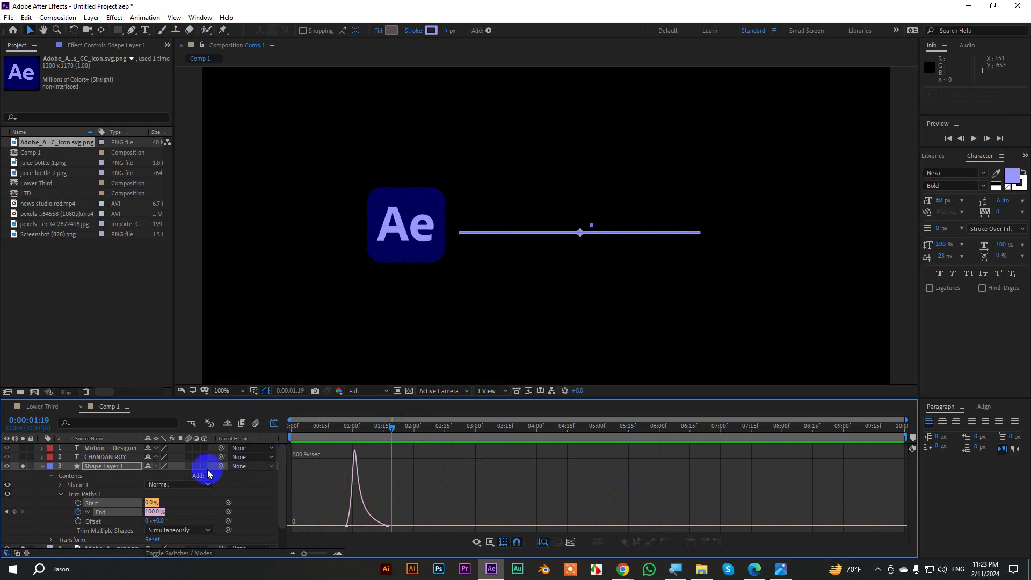
click(274, 423)
mouse_move(388, 440)
mouse_down()
mouse_move(299, 444)
mouse_move(382, 447)
mouse_up()
click(53, 498)
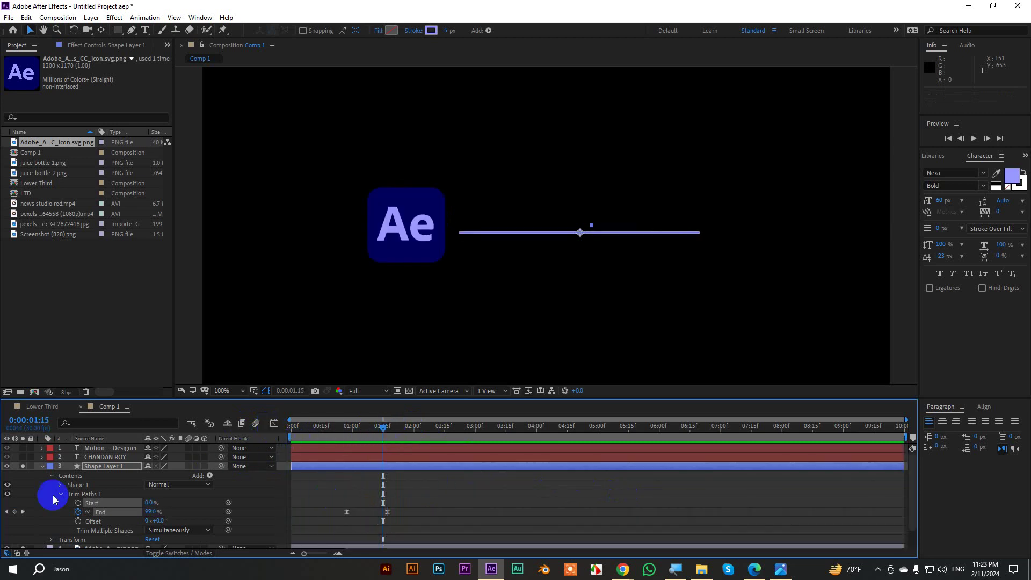
click(43, 466)
click(83, 466)
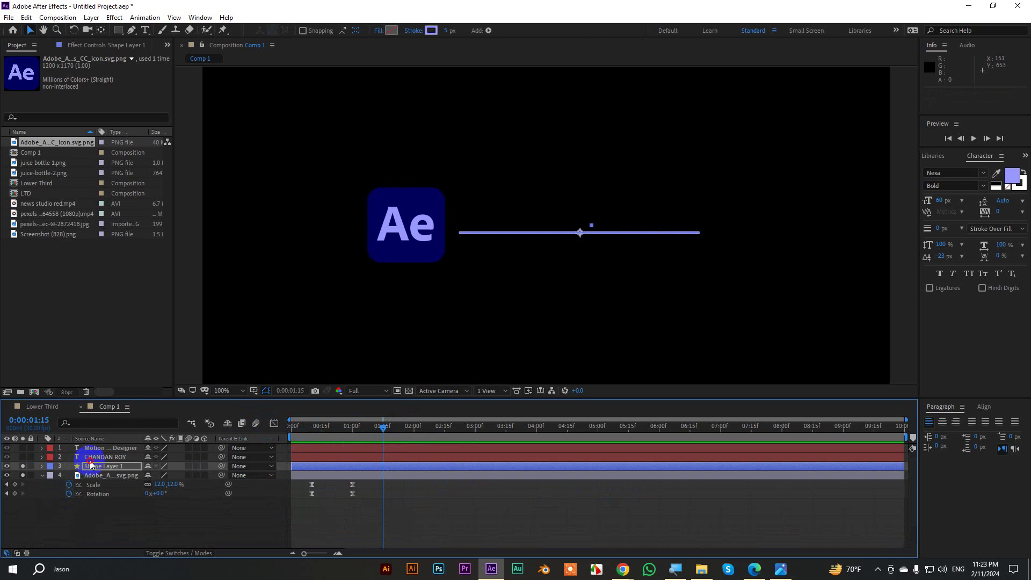
Solo the name text layer and draw a rectangle covering the name title.
click(103, 457)
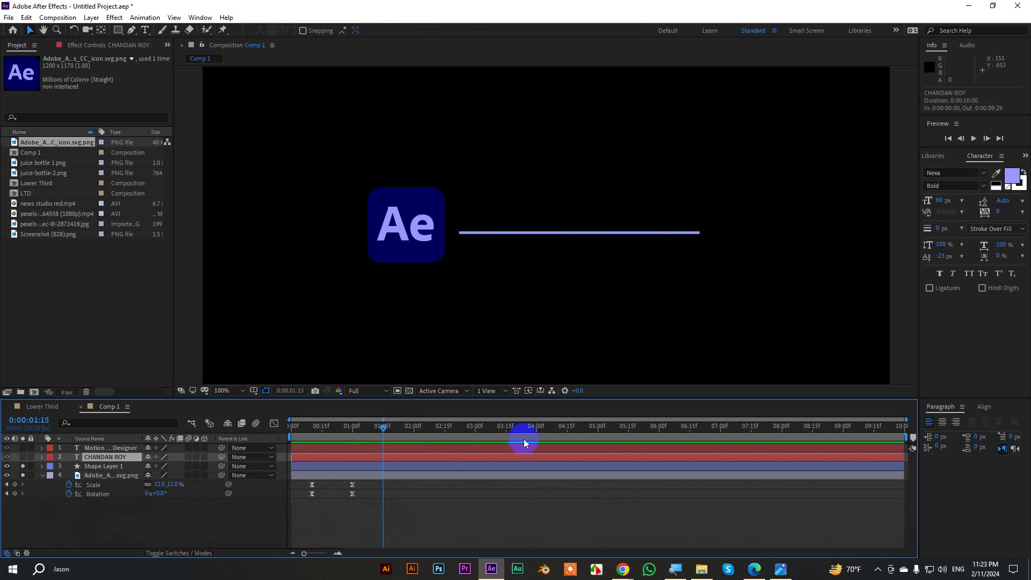
click(23, 458)
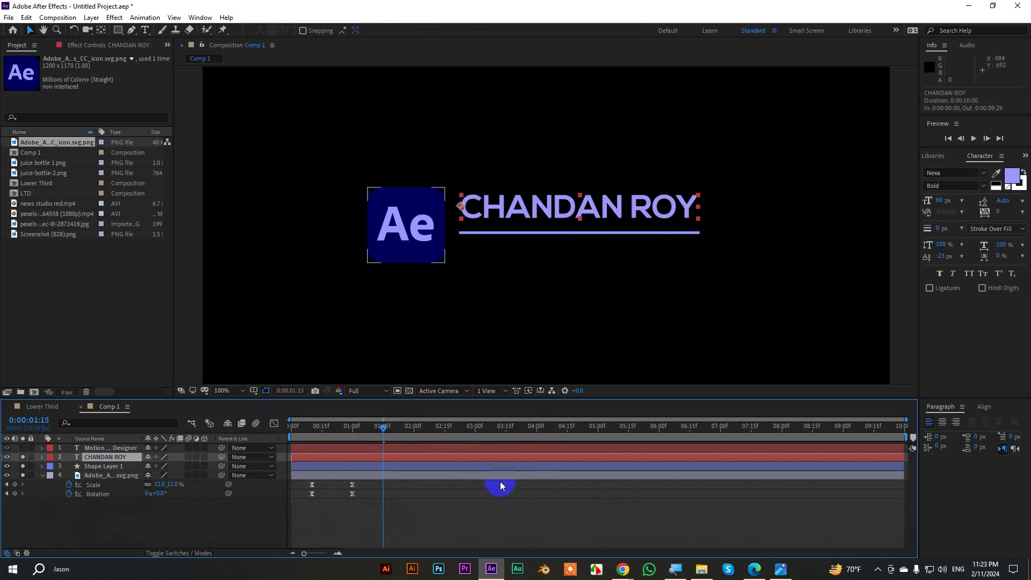
click(158, 514)
click(118, 30)
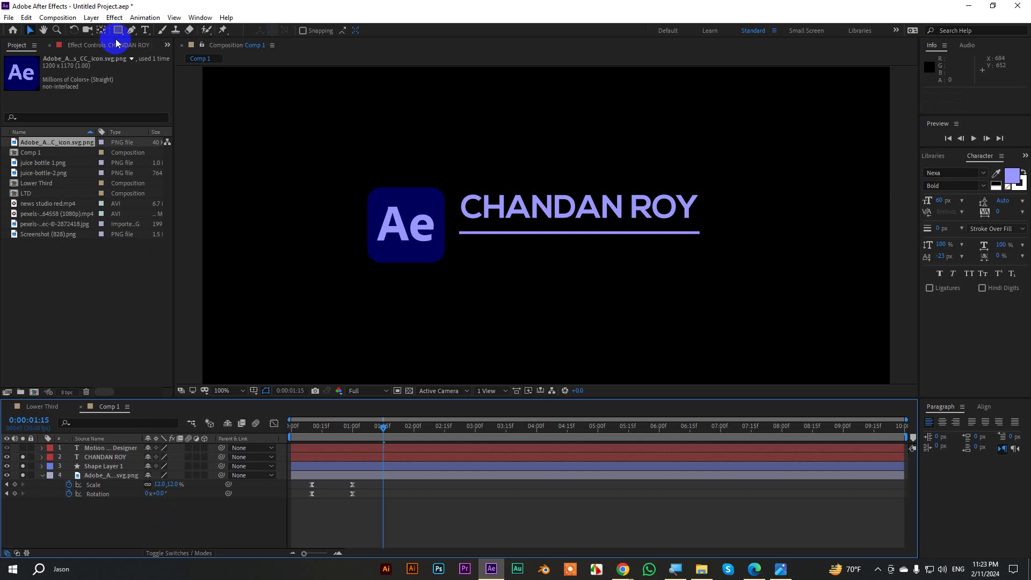
drag(456, 190, 711, 232)
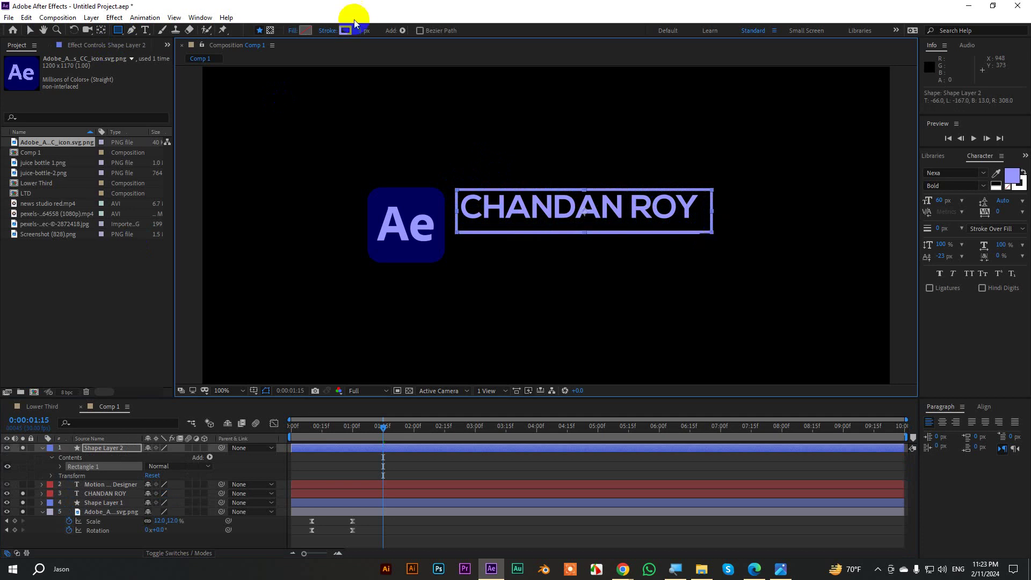
Give the rectangle no stroke and a white fill.
click(329, 34)
click(547, 153)
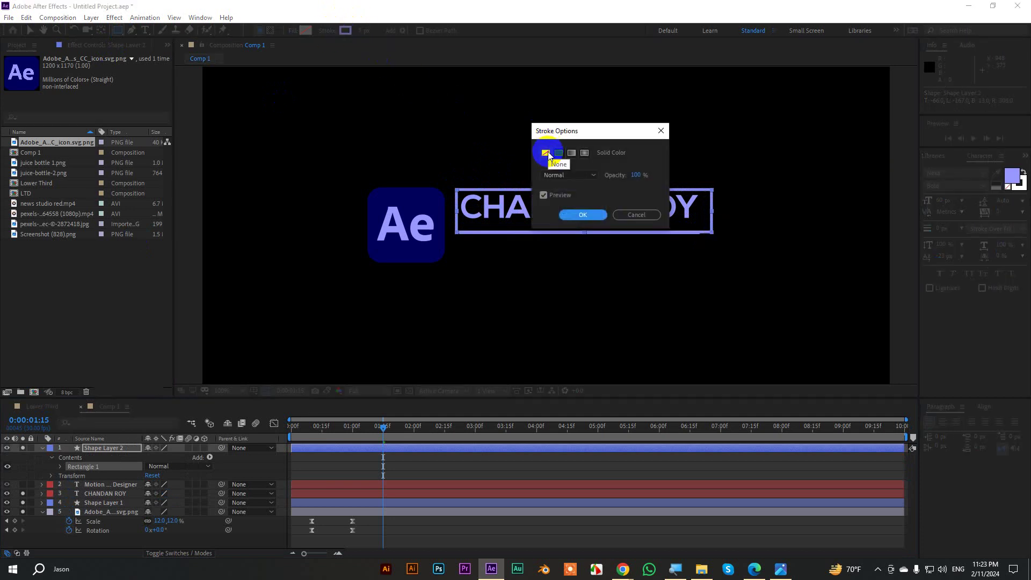
click(564, 211)
click(308, 32)
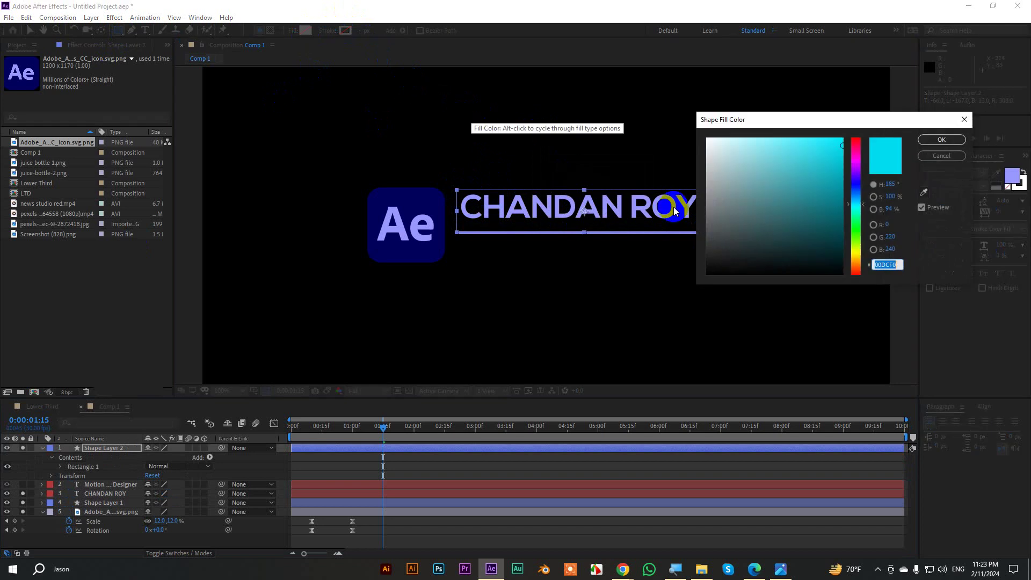
click(715, 145)
click(941, 140)
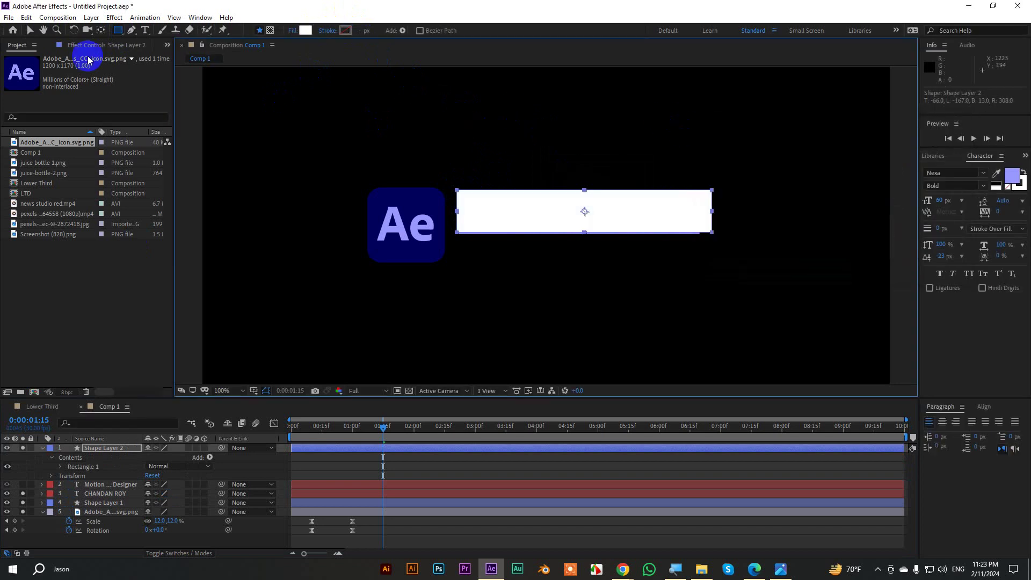
click(30, 31)
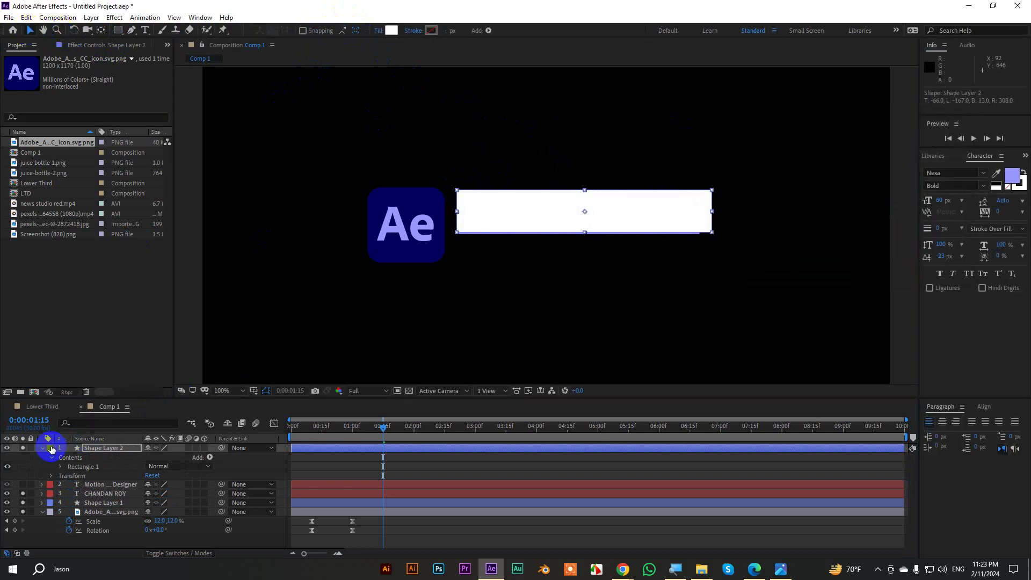
click(43, 450)
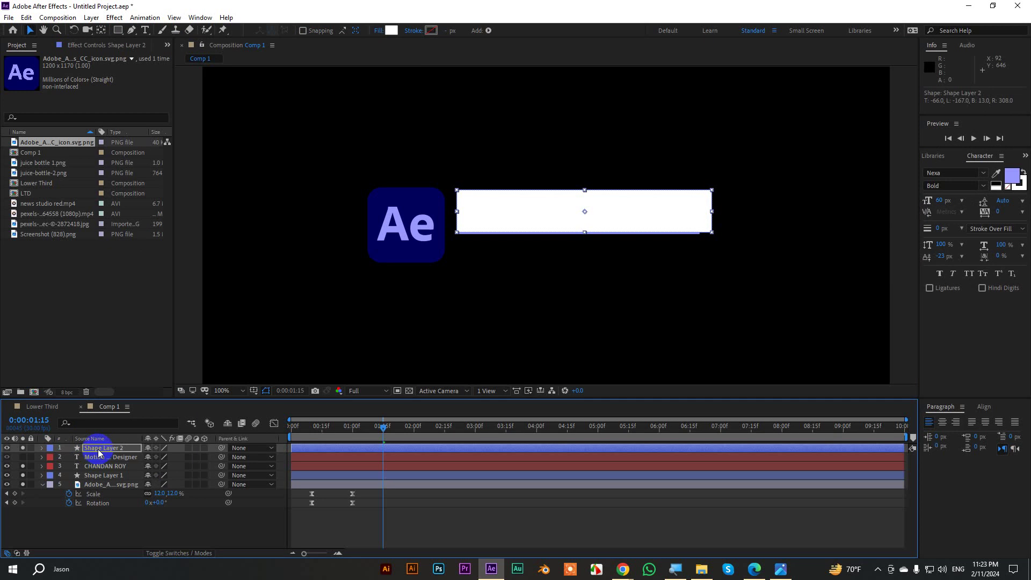
Rename the rectangle layer 'main shape matte' and move it above the name text layer.
key(Return)
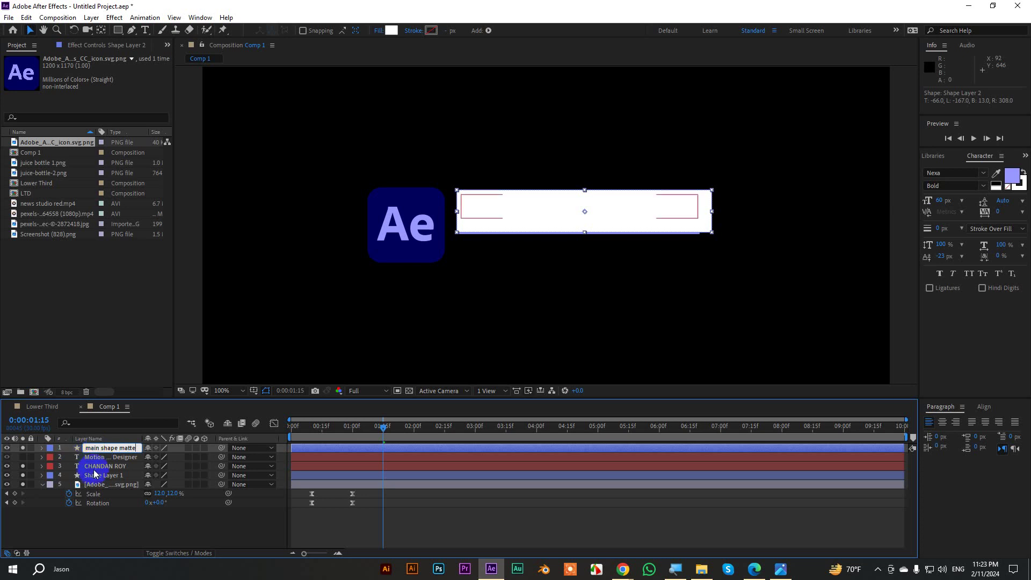
click(95, 467)
drag(105, 450, 108, 470)
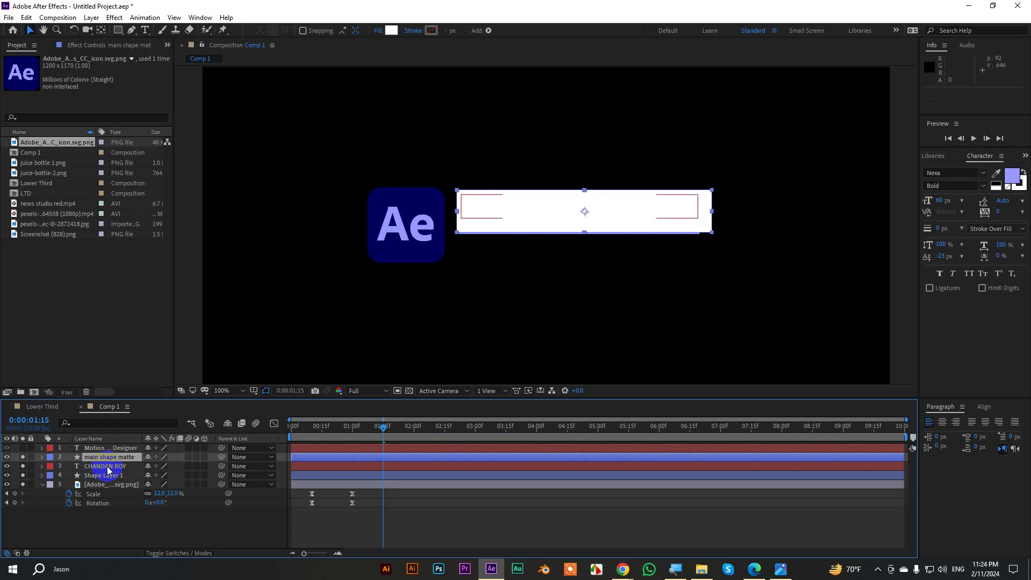
Set the name text layer's track matte to Alpha Matte 'main shape matte'.
click(104, 467)
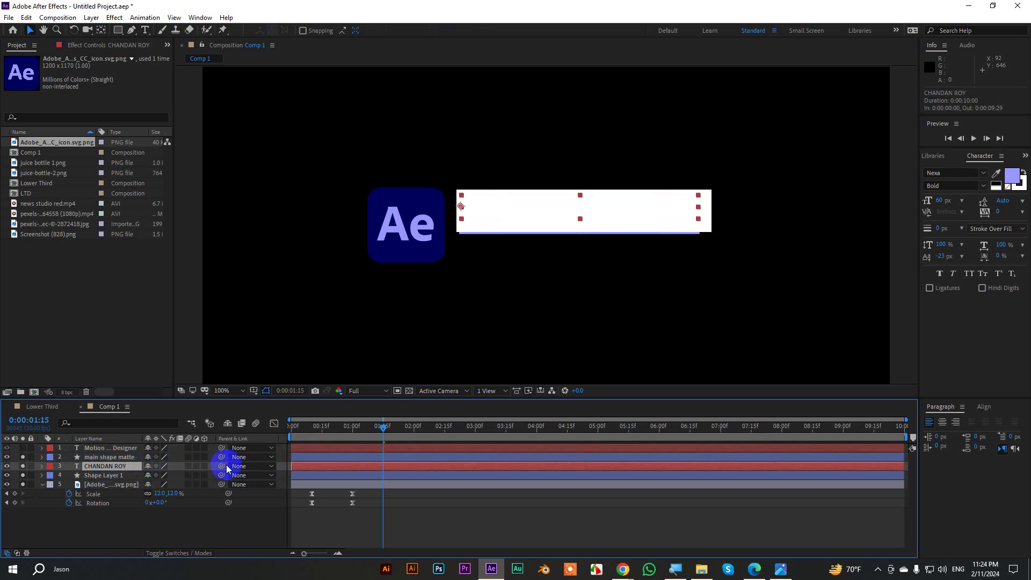
click(202, 554)
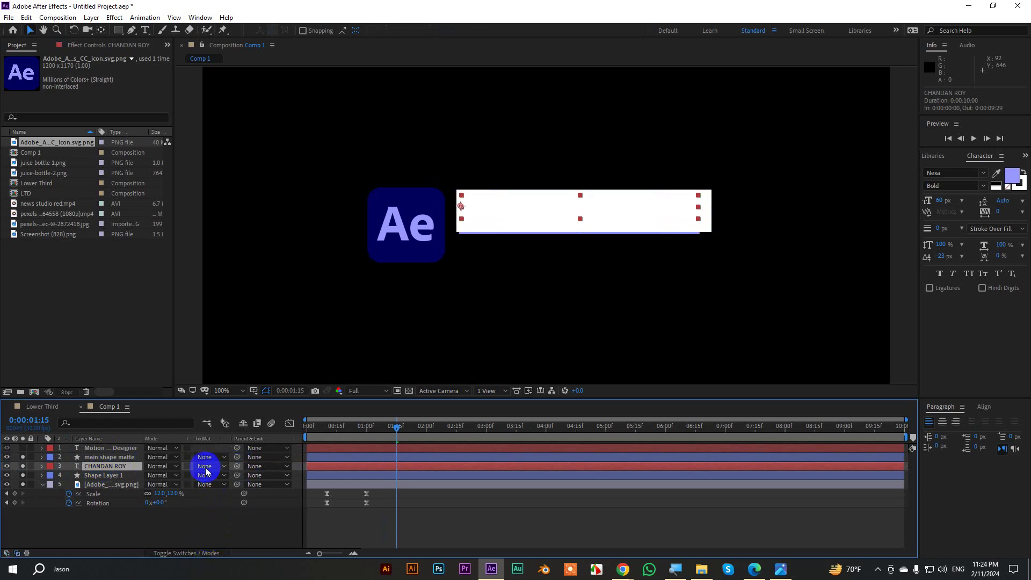
click(206, 468)
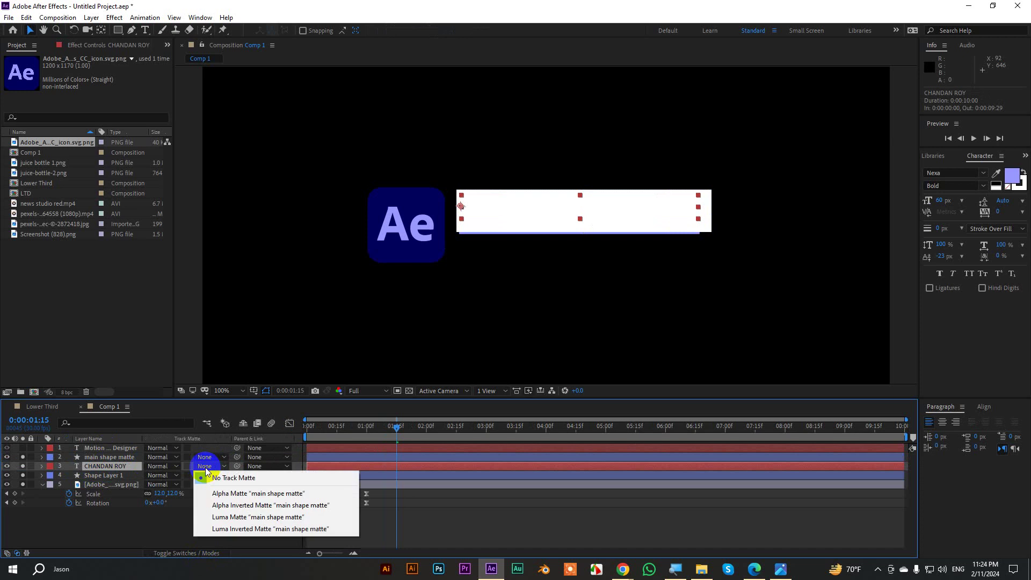
click(245, 494)
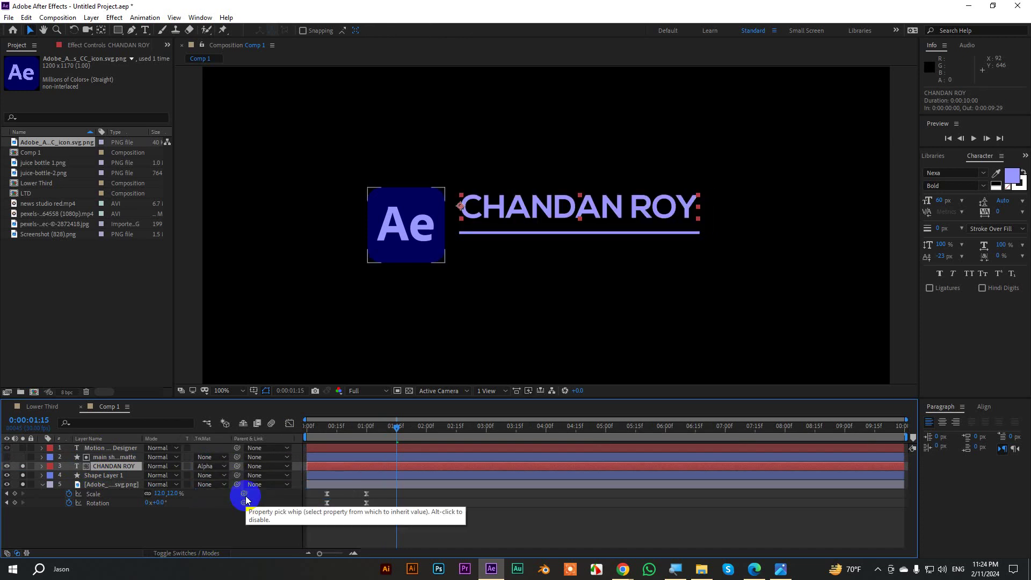
click(159, 472)
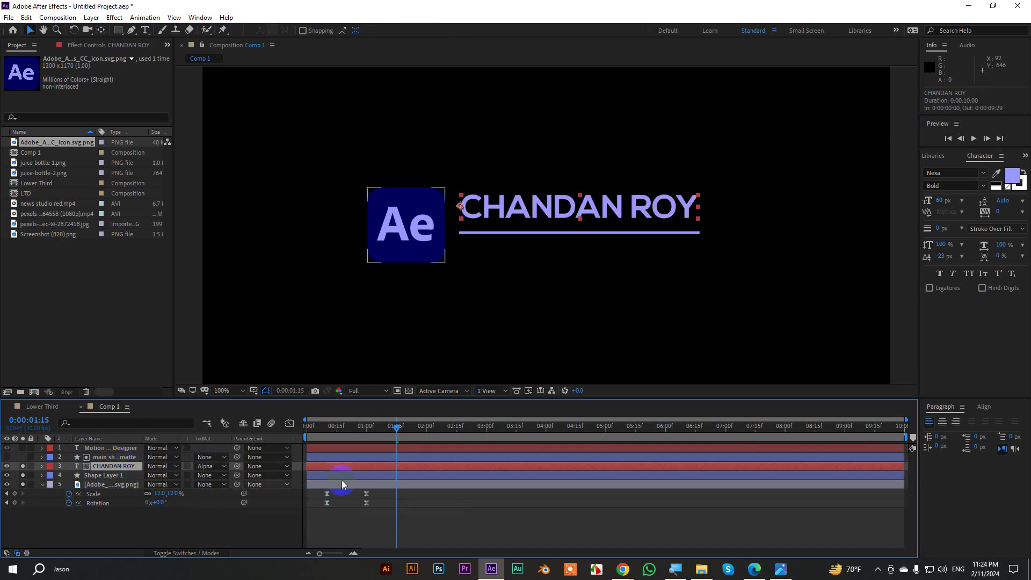
key(p)
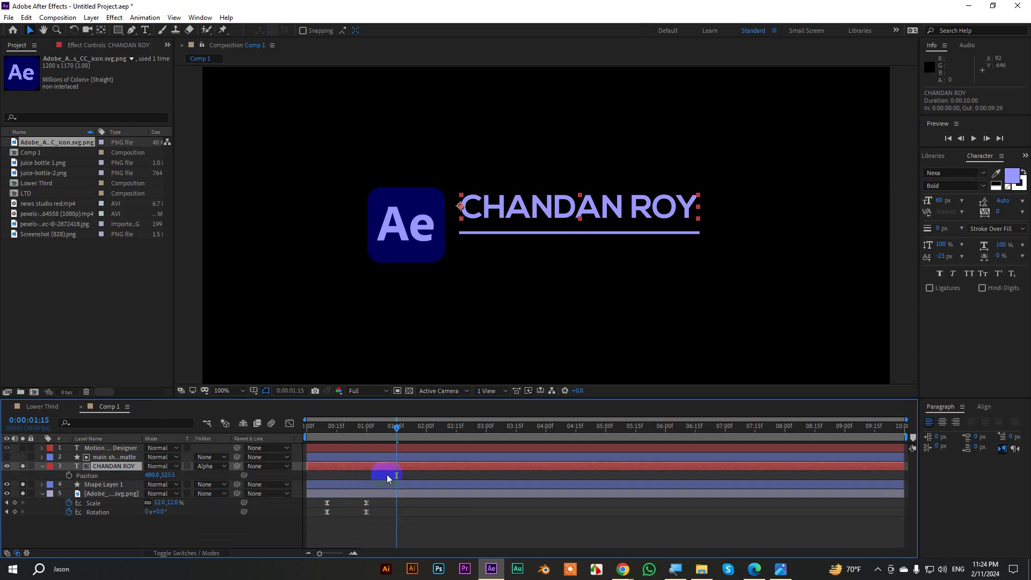
click(69, 476)
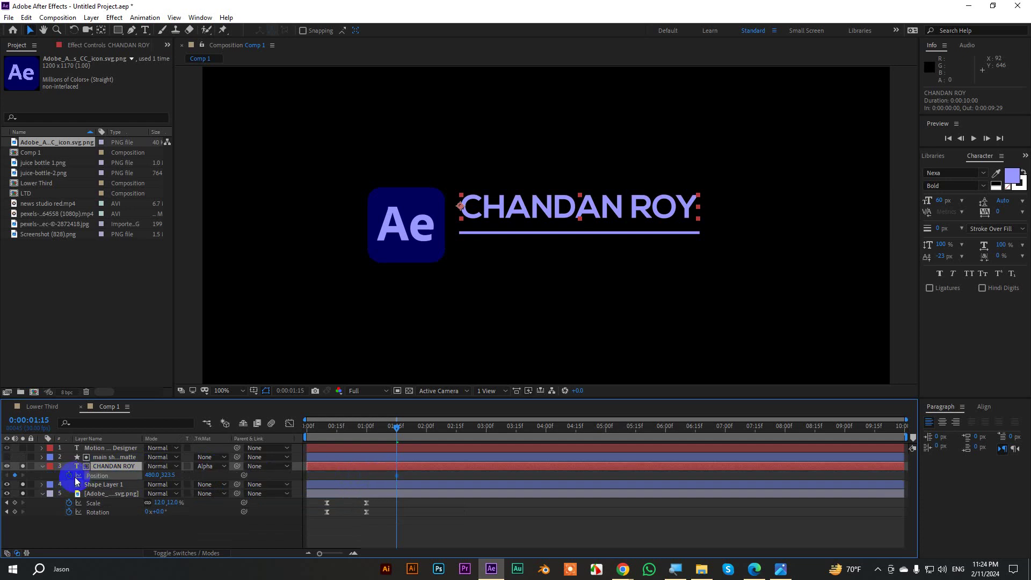
mouse_move(397, 428)
mouse_down()
mouse_move(376, 430)
mouse_move(392, 436)
mouse_up()
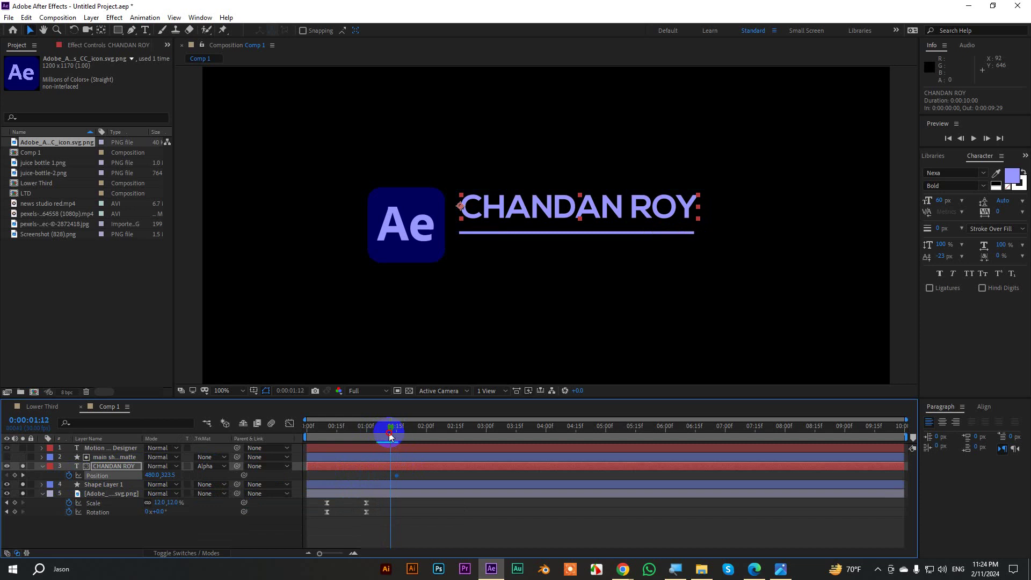
drag(398, 476, 390, 478)
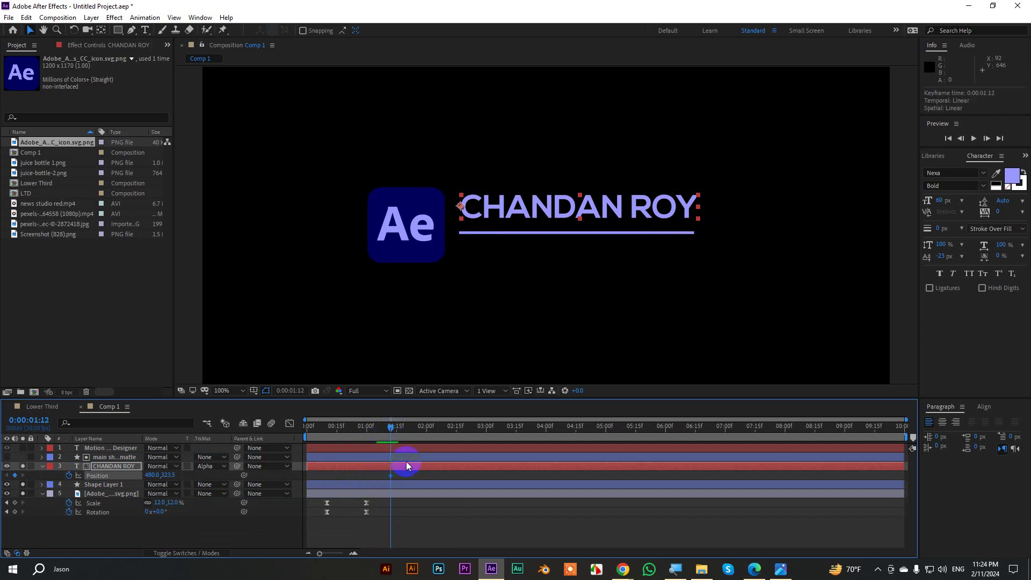
key(shift+Page_Down)
key(shift+Page_Down)
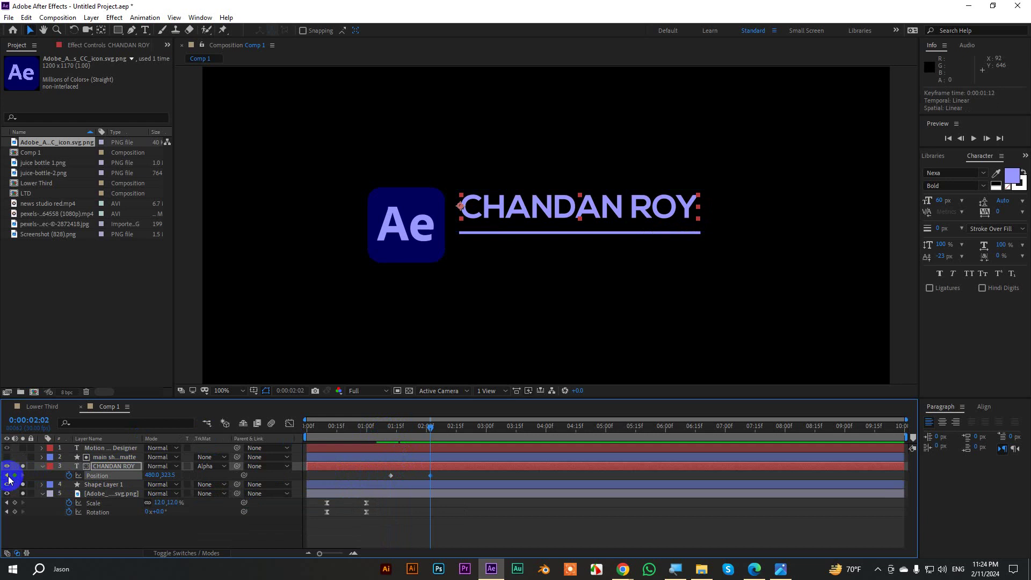
click(7, 476)
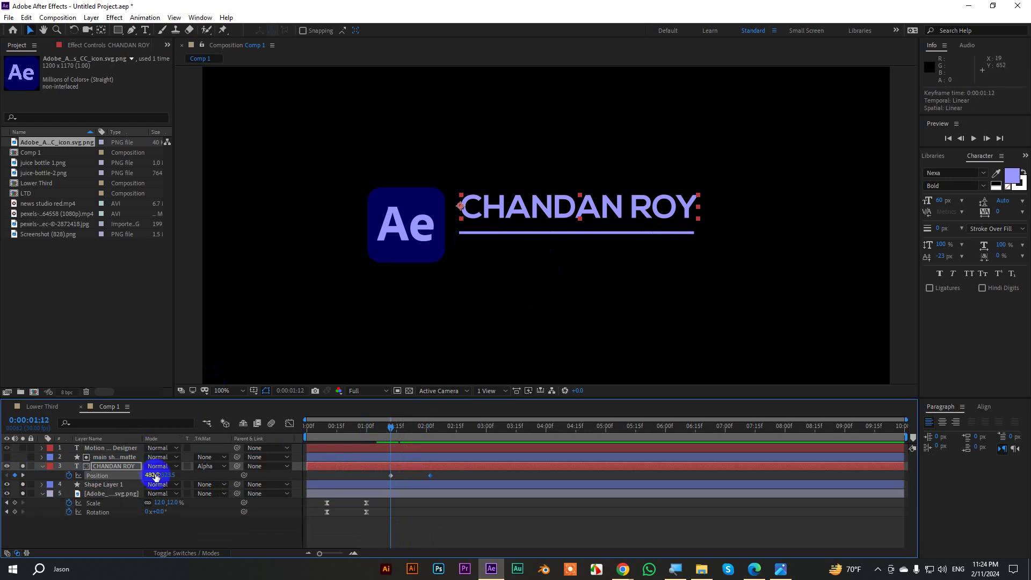
drag(167, 475, 207, 478)
drag(445, 480, 373, 475)
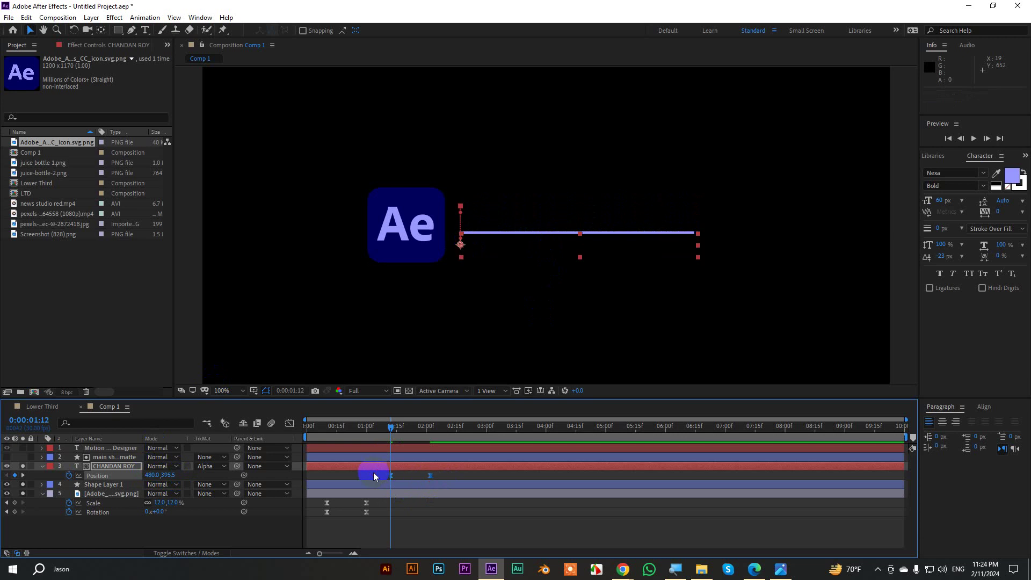
click(289, 423)
Drag the Position speed curve so the title's rise starts fast and eases into place.
click(420, 529)
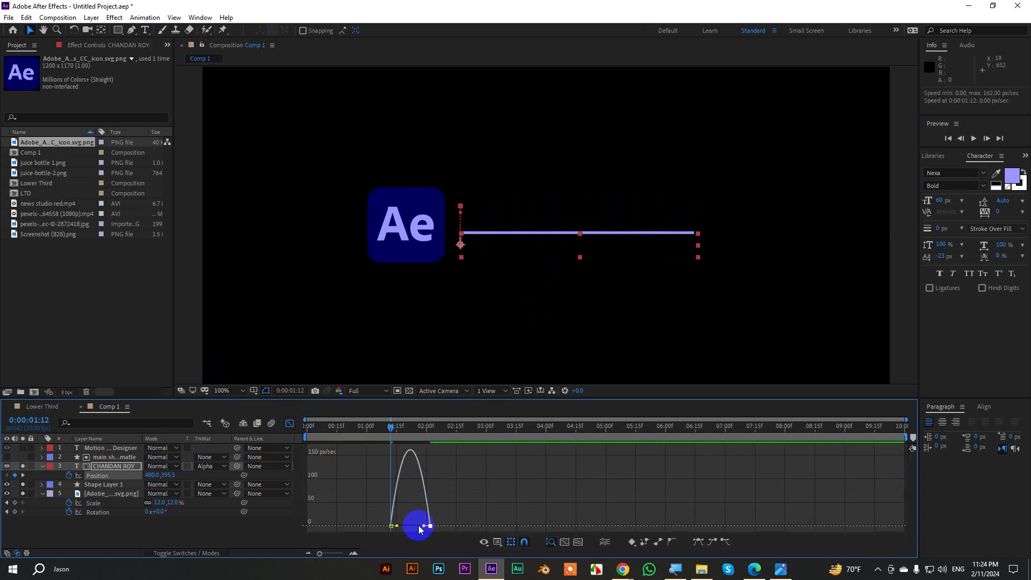
drag(422, 528, 413, 525)
click(290, 423)
Preview the title reveal from the start and collapse the layer properties.
drag(391, 428, 304, 429)
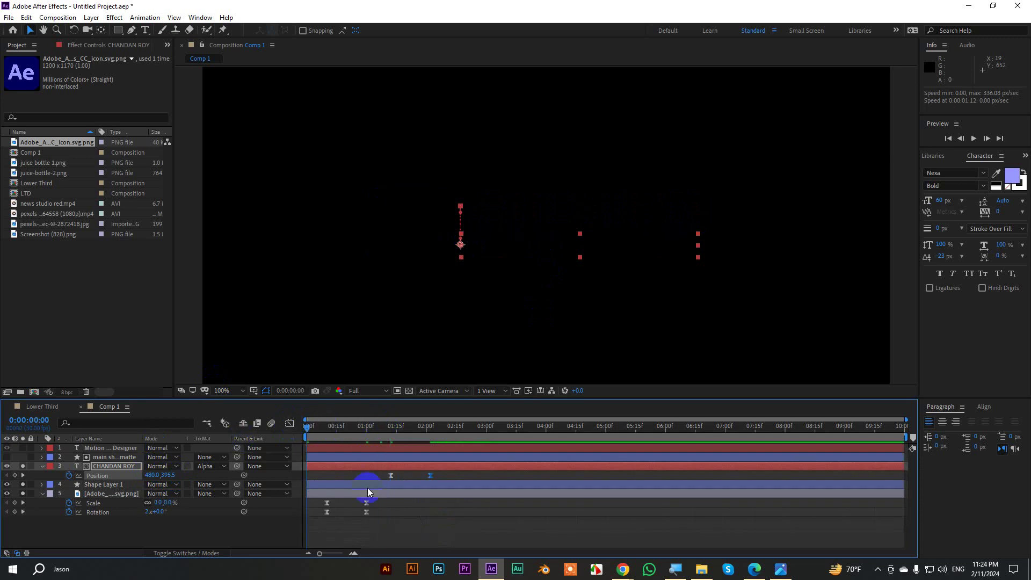
key(space)
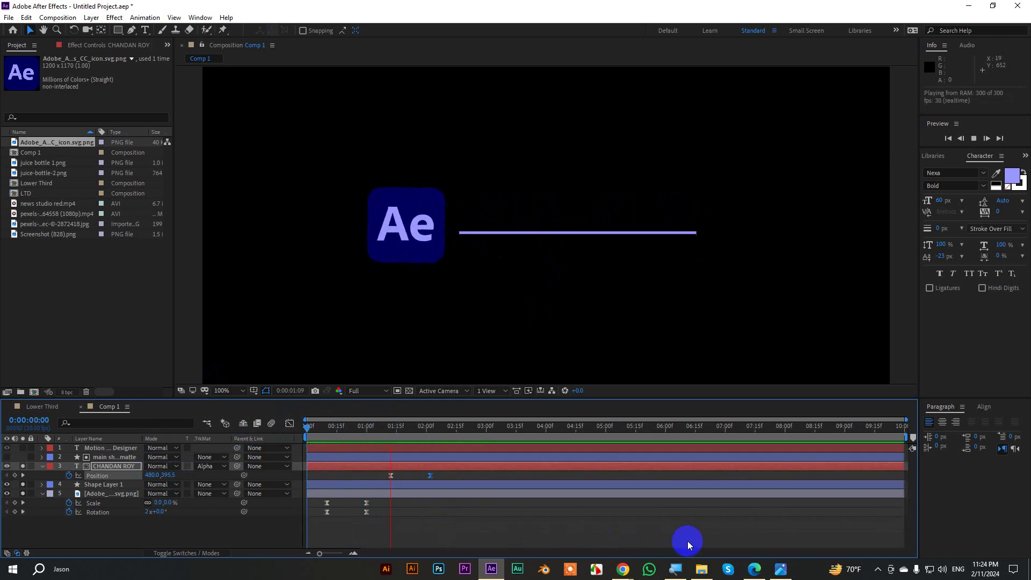
click(458, 466)
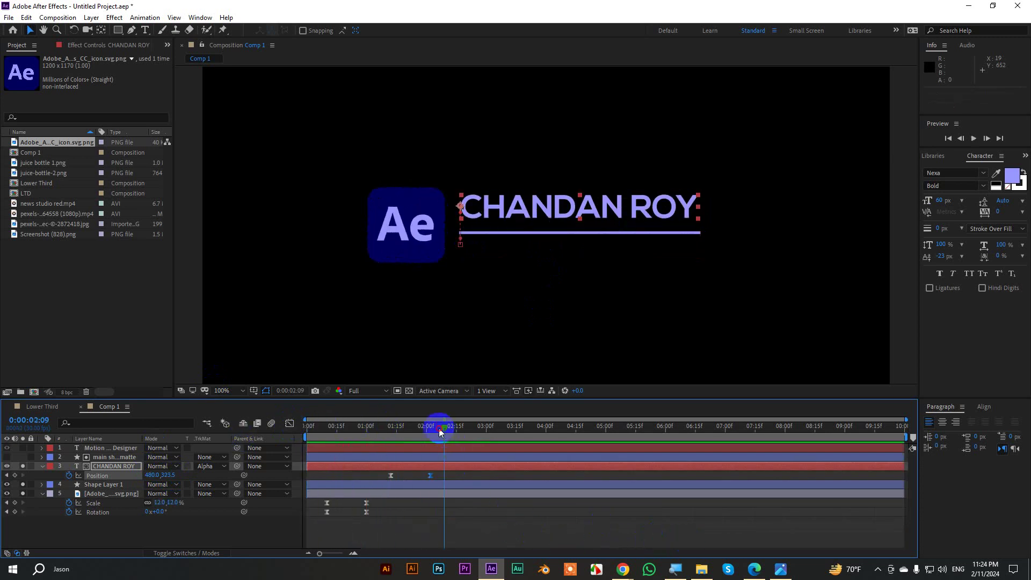
drag(424, 432, 407, 445)
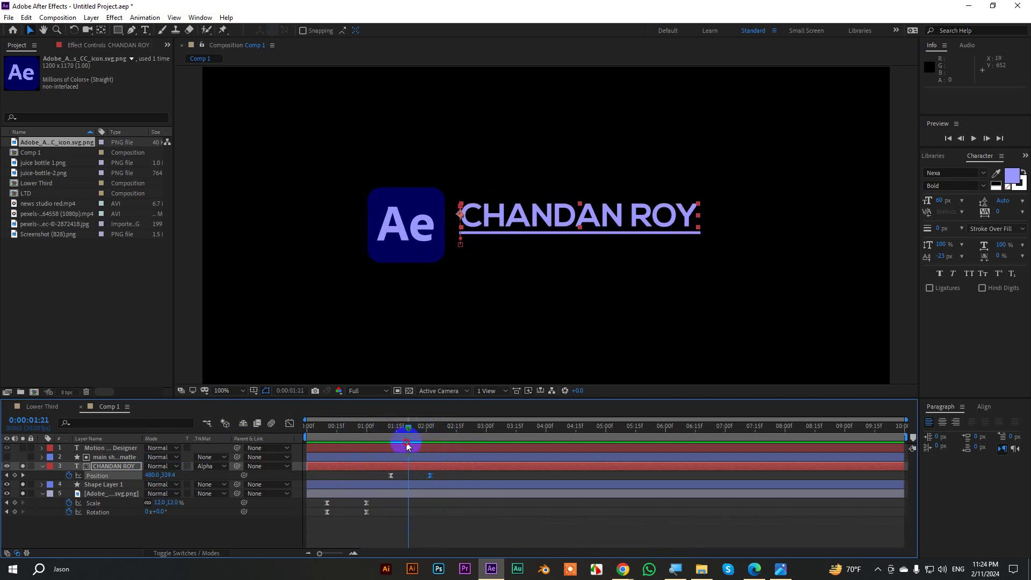
click(56, 467)
click(130, 525)
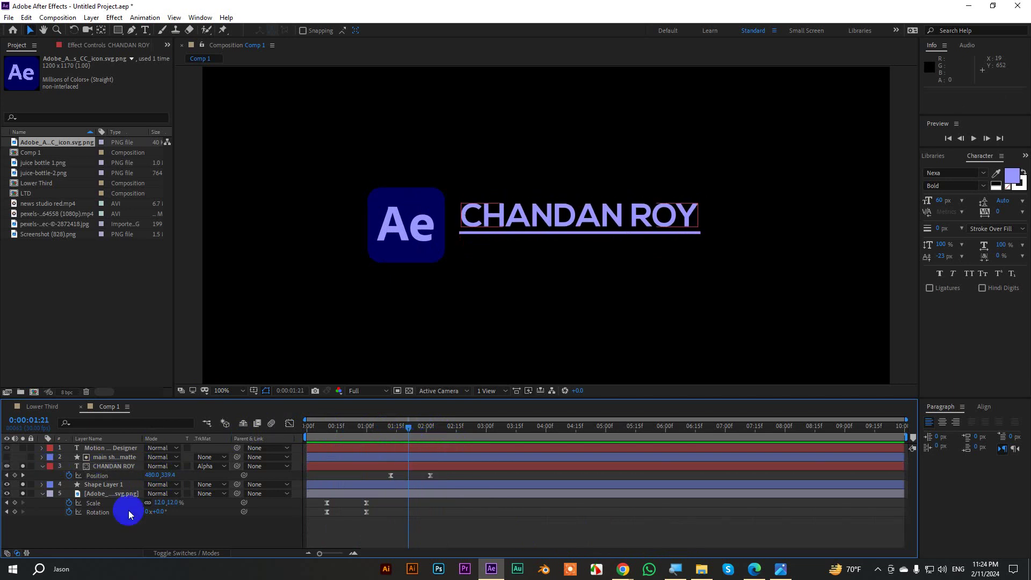
click(40, 457)
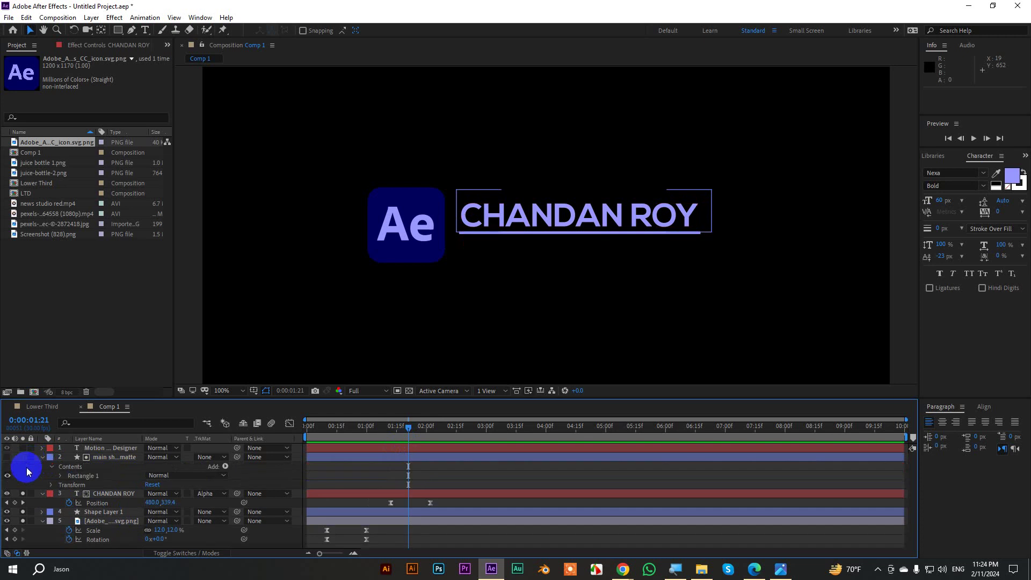
click(41, 458)
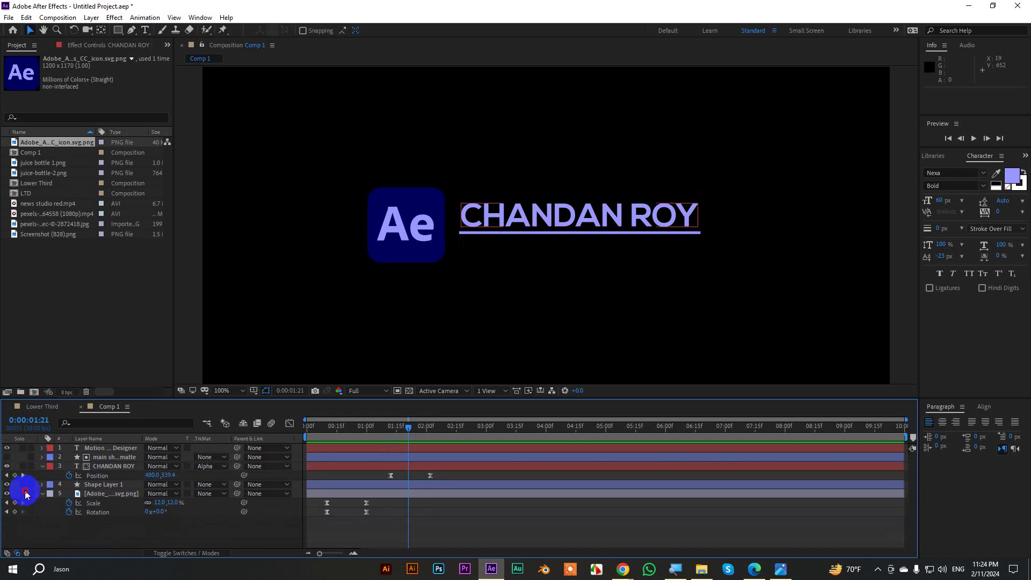
click(42, 465)
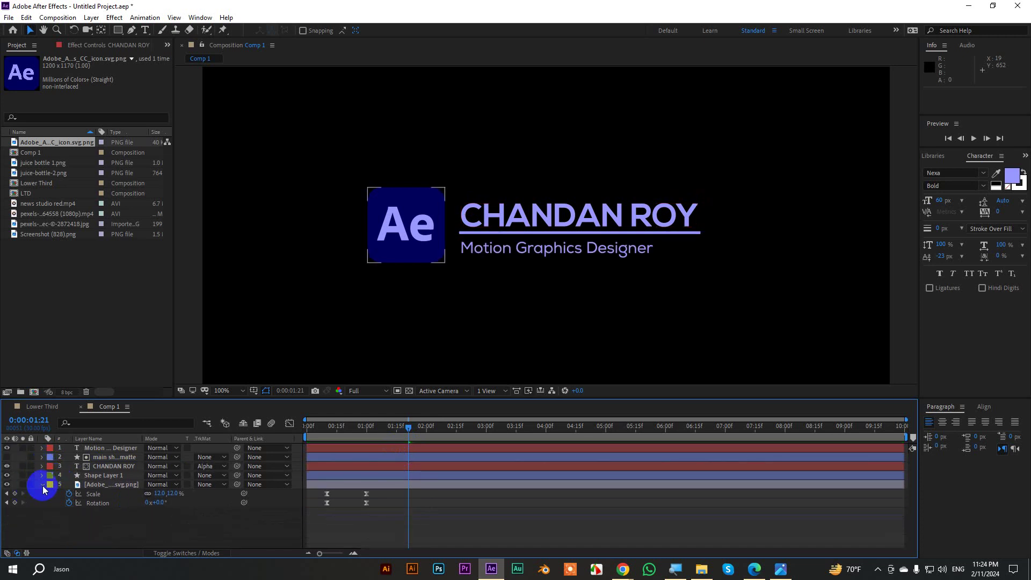
Zoom to 200% and draw a rectangle mask around the Motion Graphics Designer layer's text.
click(42, 484)
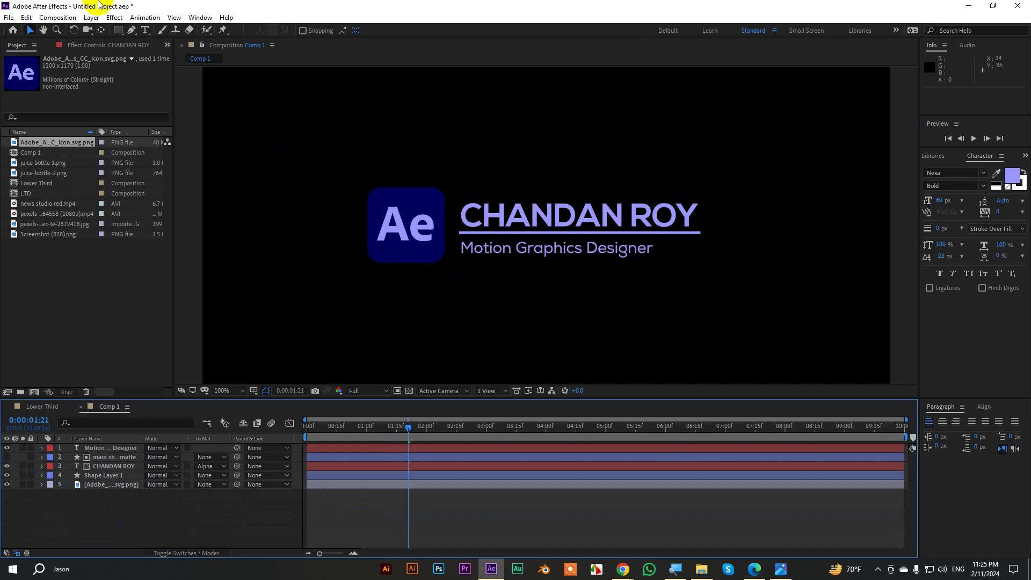
click(117, 32)
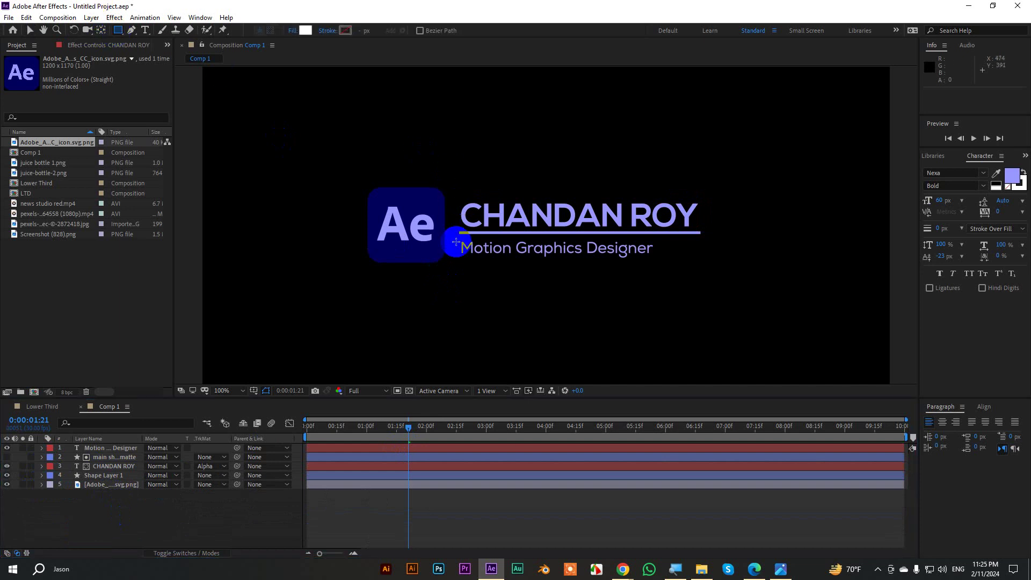
key(period)
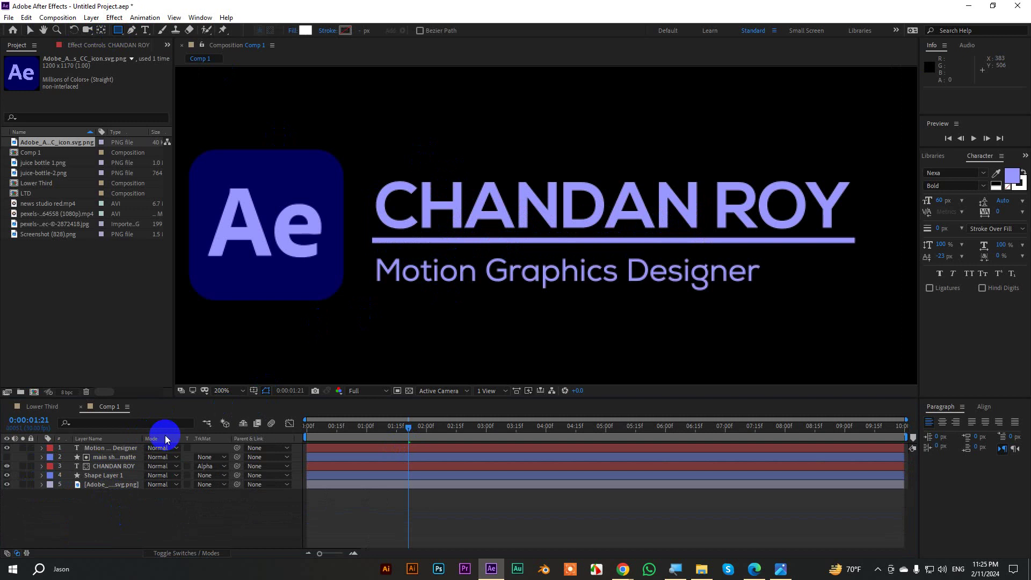
click(111, 448)
click(109, 449)
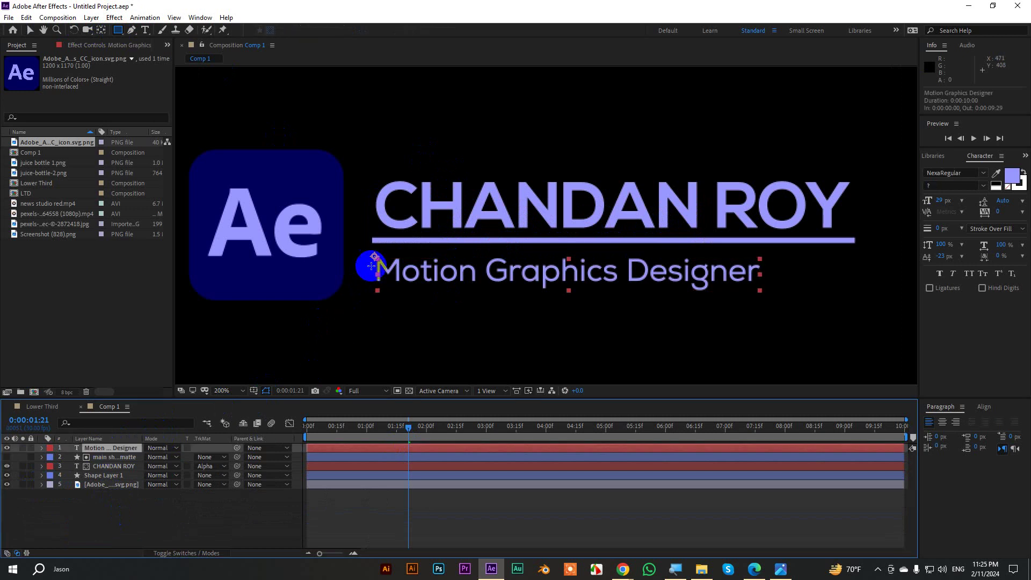
drag(373, 251, 769, 300)
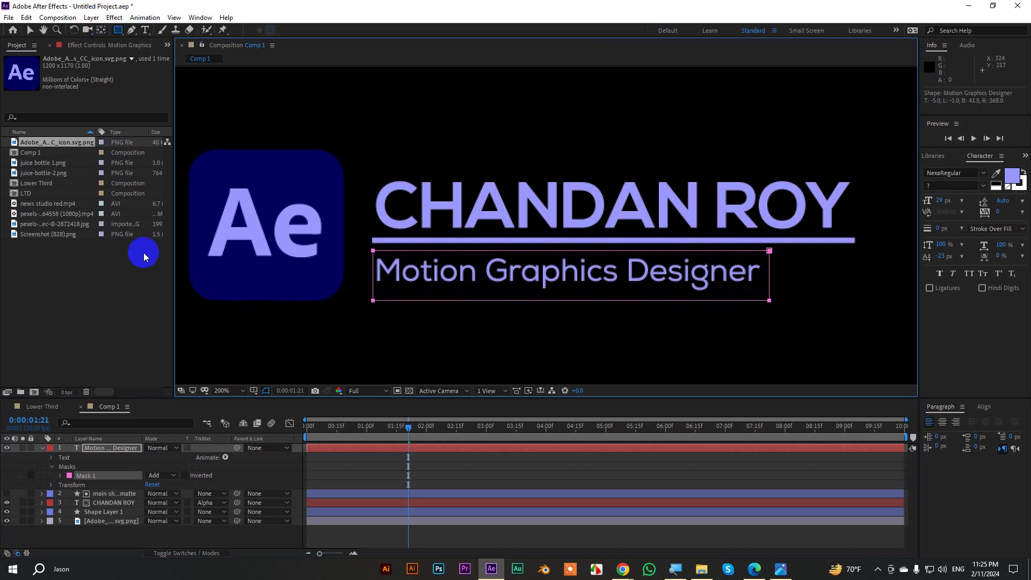
Keyframe Mask Path at 1:21 and 2:11, collapsing the mask upward at 1:21 to hide the subtitle.
key(m)
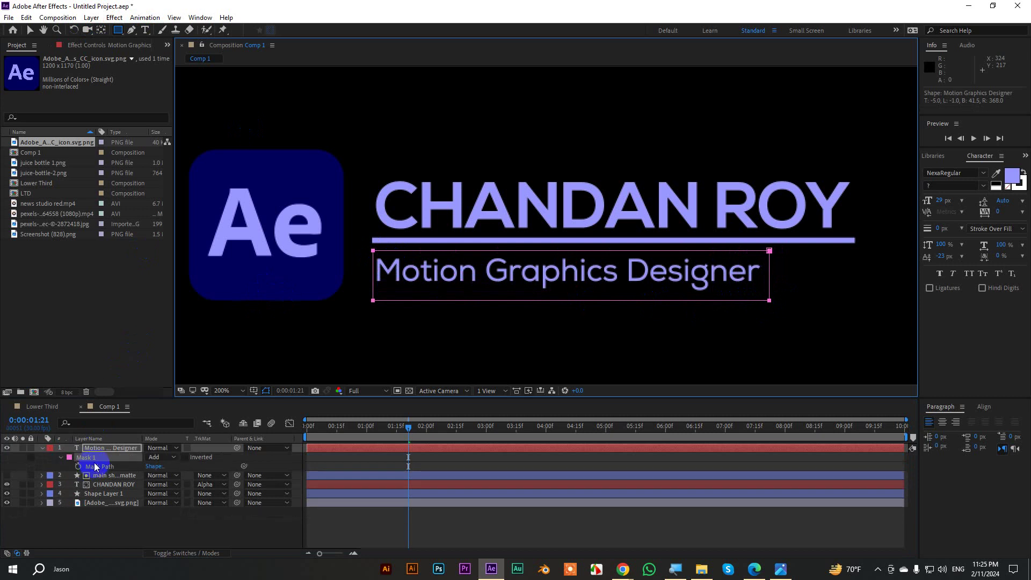
click(79, 466)
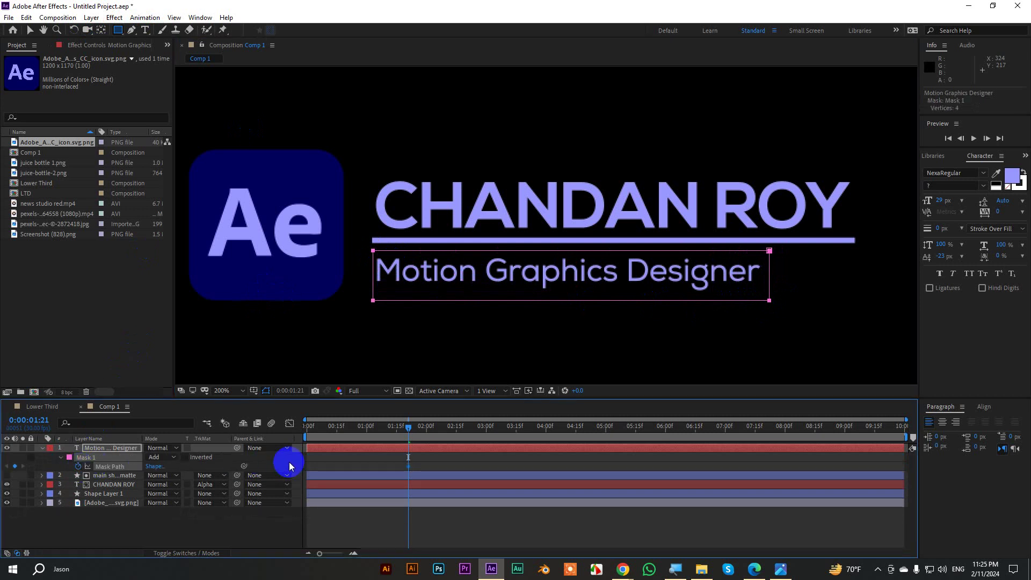
key(shift+Page_Down)
key(shift+Page_Down)
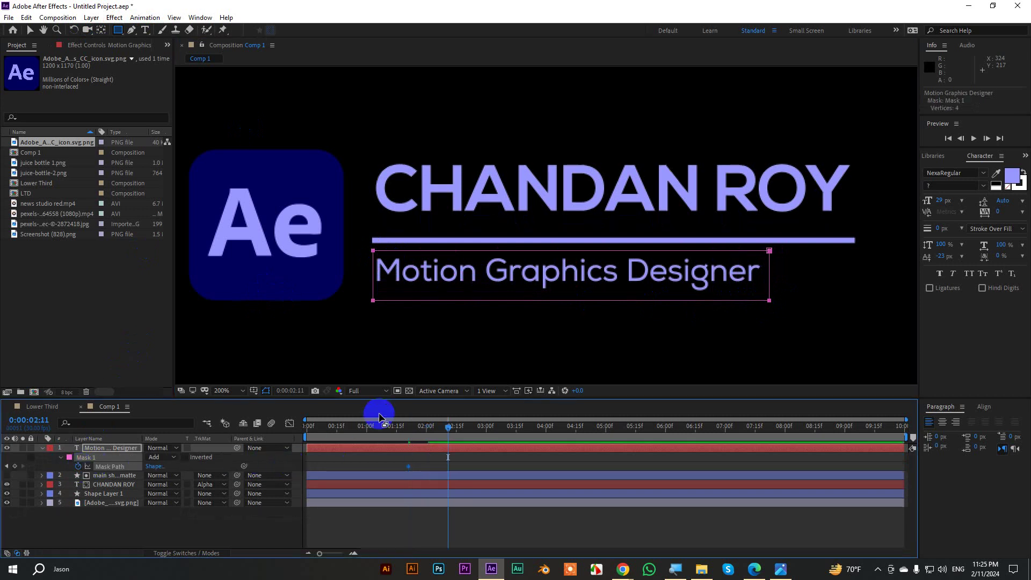
click(30, 31)
click(15, 466)
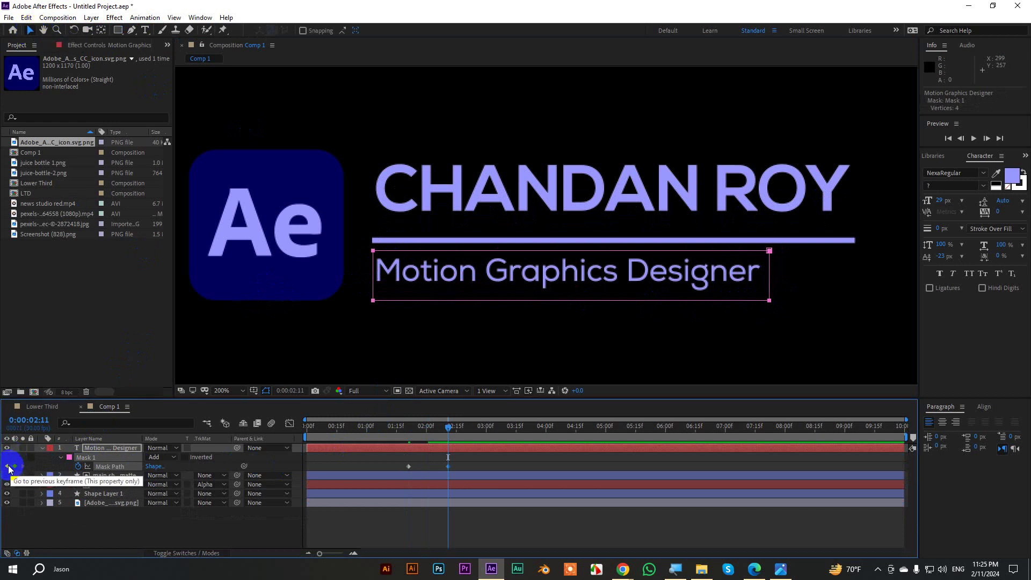
click(6, 466)
mouse_move(363, 292)
mouse_down()
mouse_move(460, 309)
mouse_move(810, 308)
mouse_move(361, 299)
mouse_up()
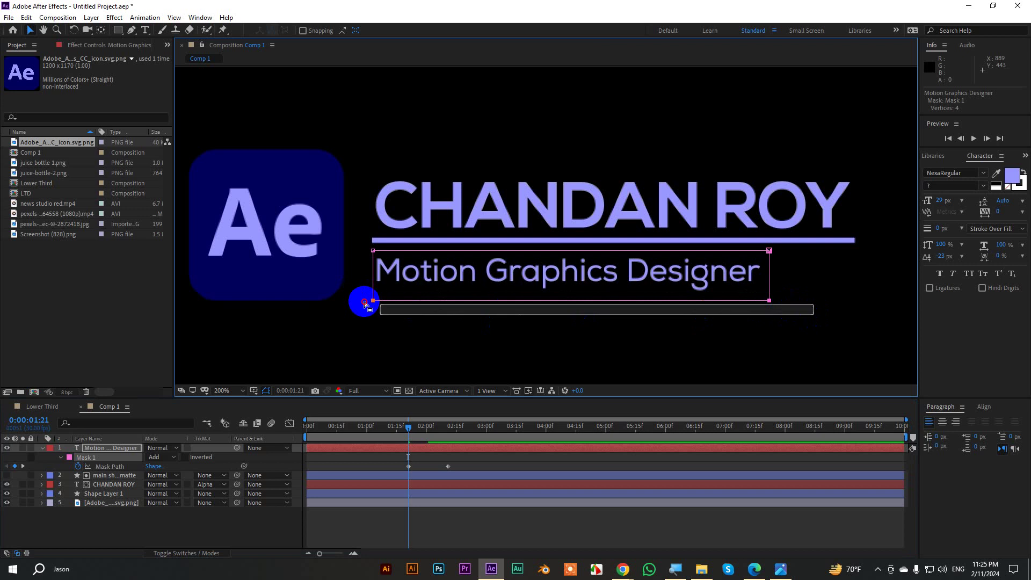
drag(769, 301, 772, 252)
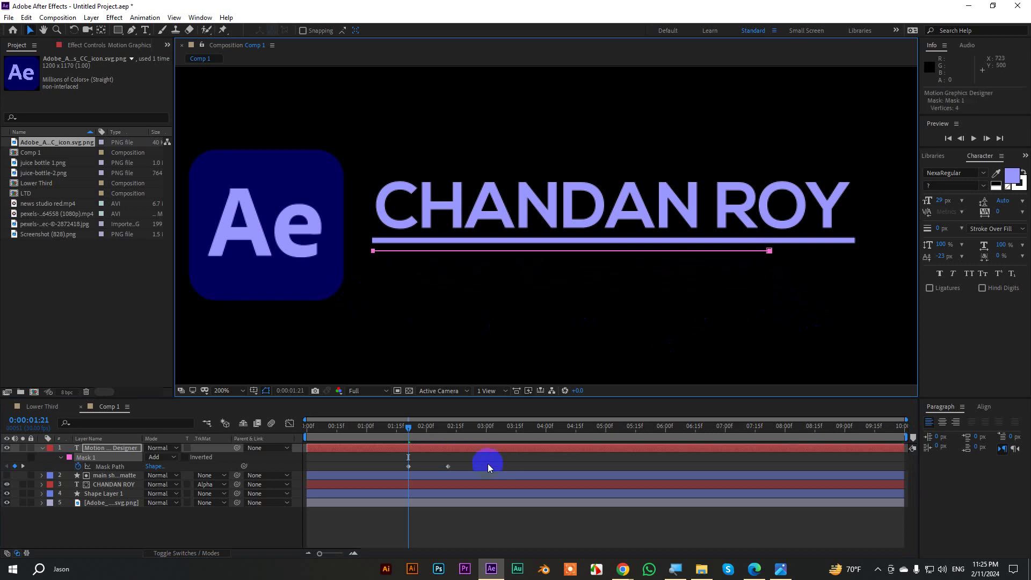
Raise the final Mask Path keyframe's incoming influence so the reveal eases in slowly.
drag(476, 468, 384, 455)
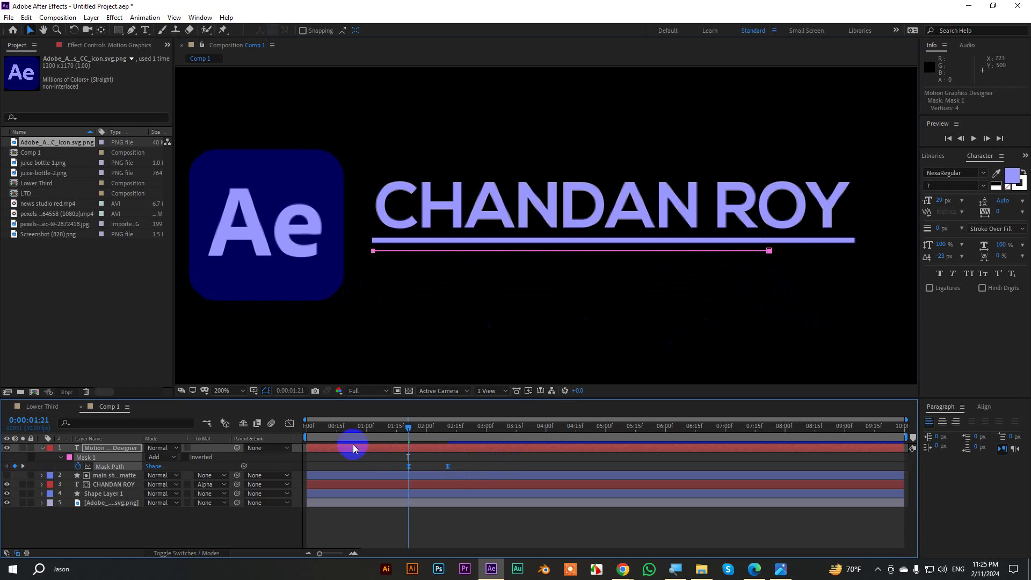
click(289, 424)
click(445, 525)
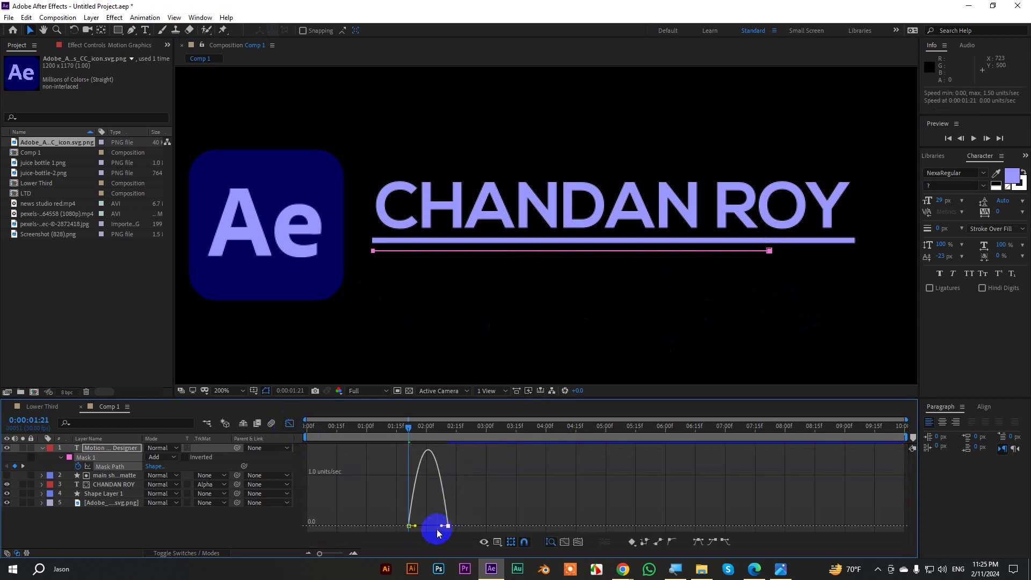
drag(440, 528, 429, 526)
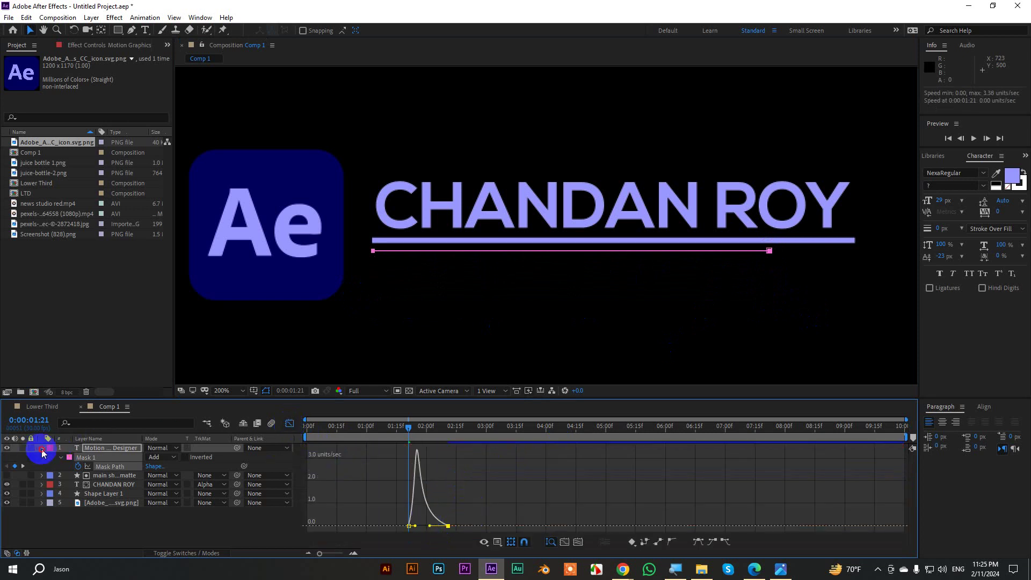
click(41, 449)
click(290, 424)
scroll(589, 289, down, 2)
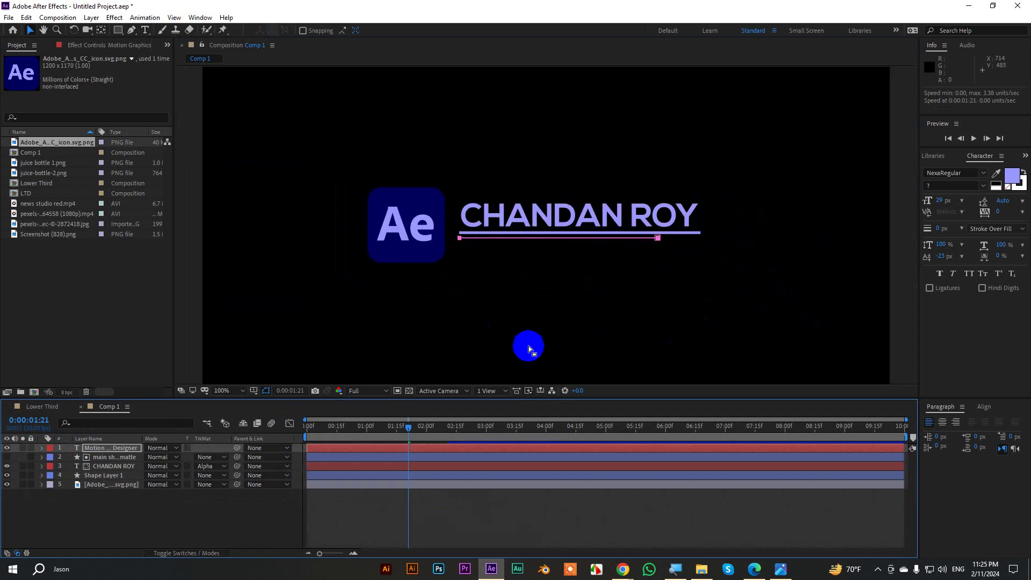
Preview the animation, then move the subtitle's second mask keyframe later to 02:29.
drag(409, 427, 185, 430)
click(500, 509)
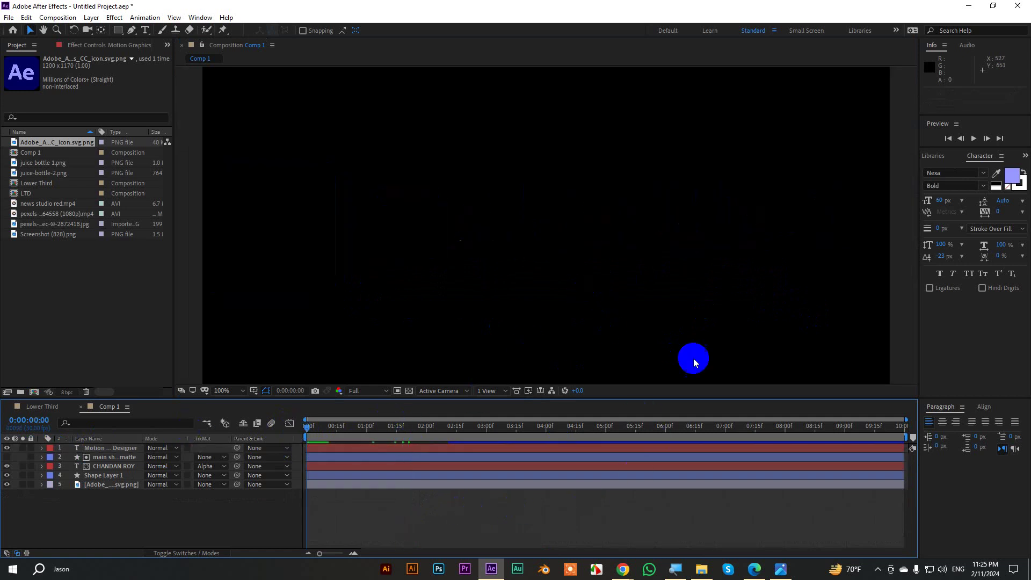
key(space)
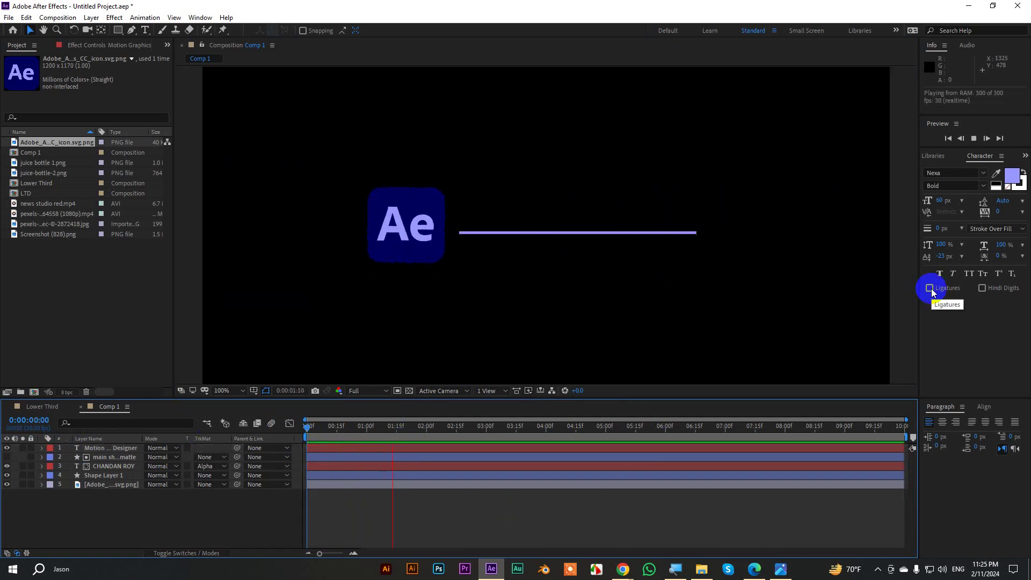
key(space)
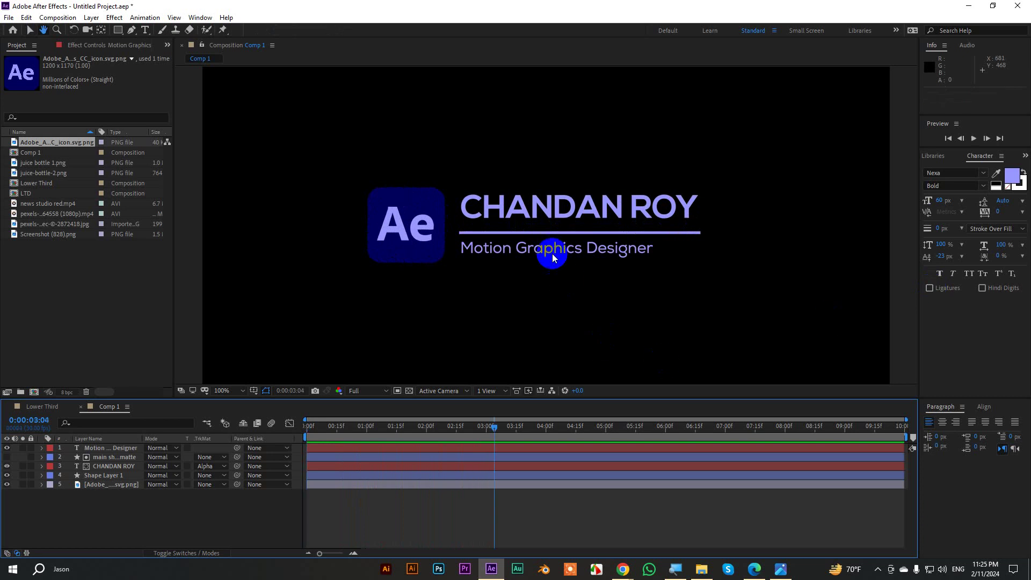
click(463, 447)
key(m)
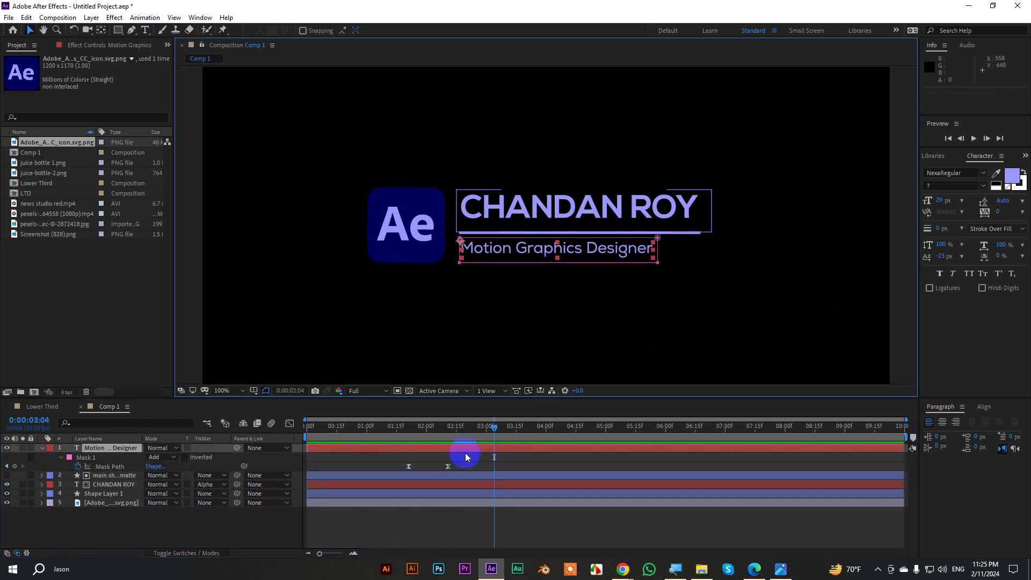
drag(449, 468, 484, 467)
Preview the retimed reveal and end the work area at 4:00.
drag(494, 427, 390, 441)
key(space)
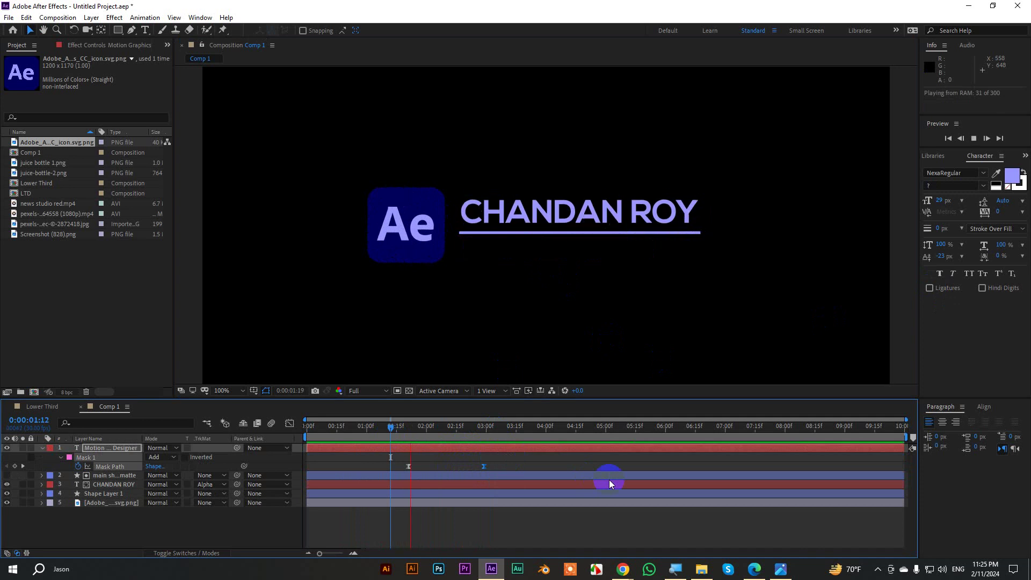
key(space)
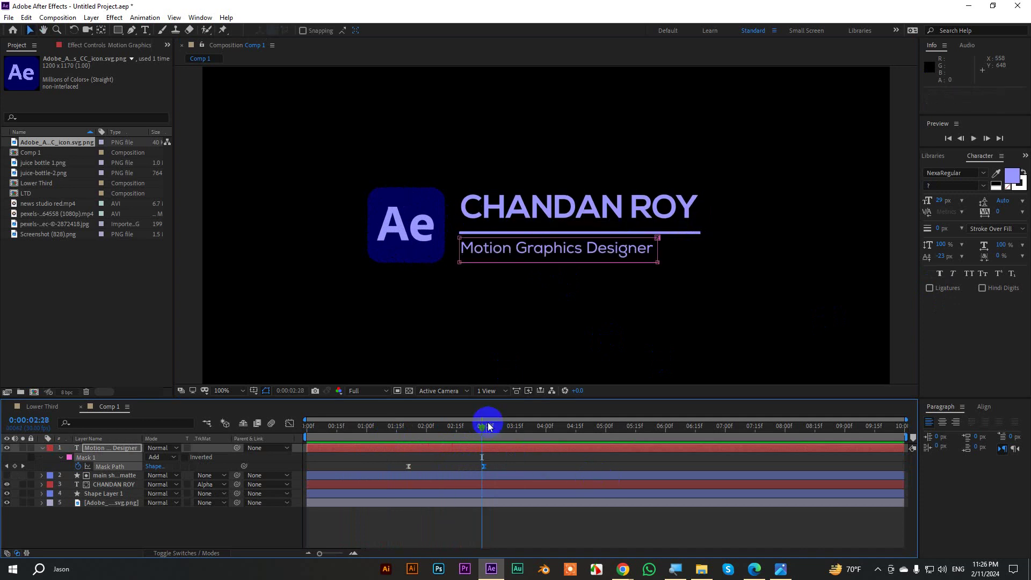
click(395, 427)
key(space)
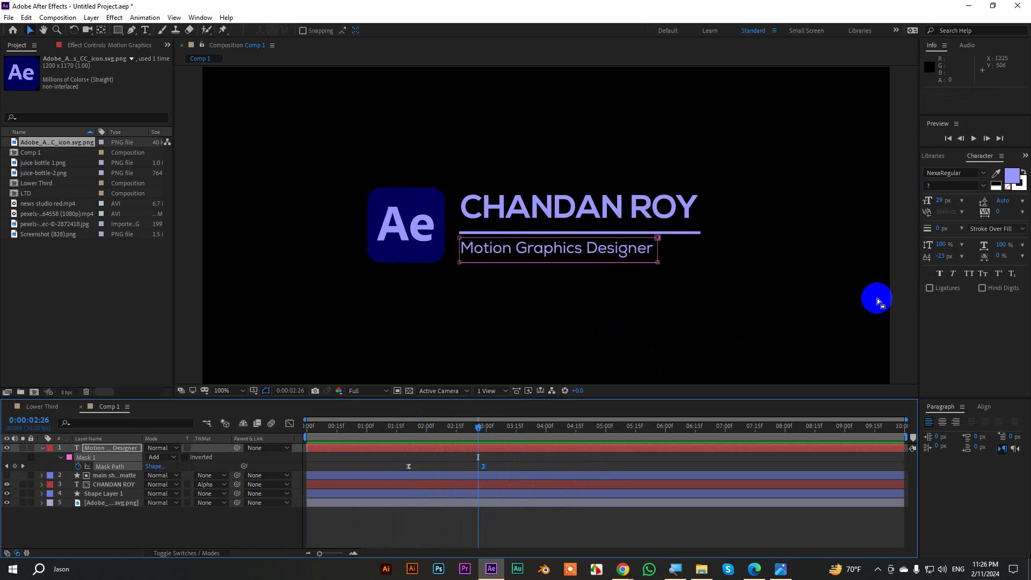
drag(473, 438, 546, 427)
key(n)
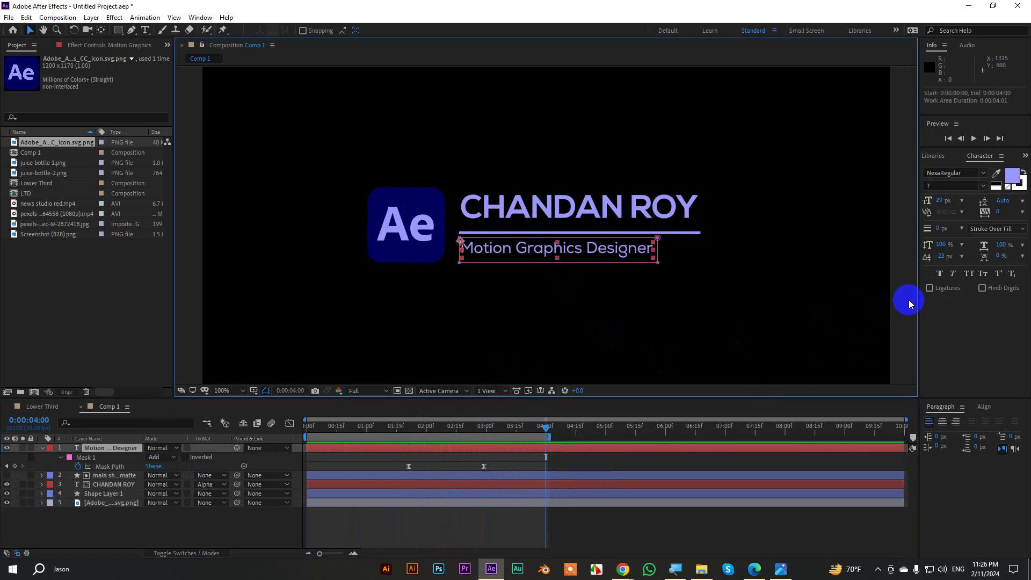
key(grave)
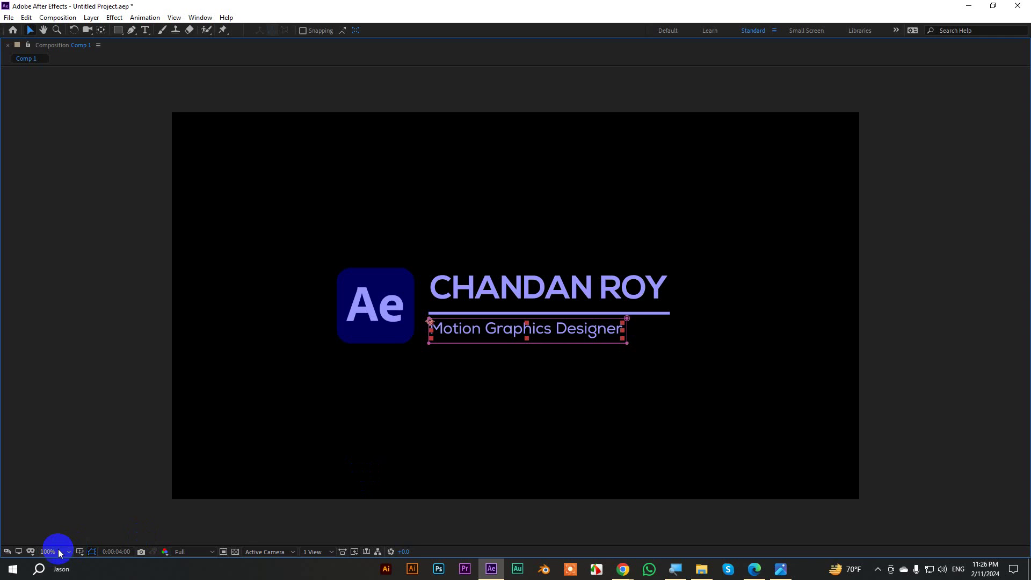
Set the maximized viewer to Fit, play the full lower third, then restore the panels.
click(58, 551)
click(62, 360)
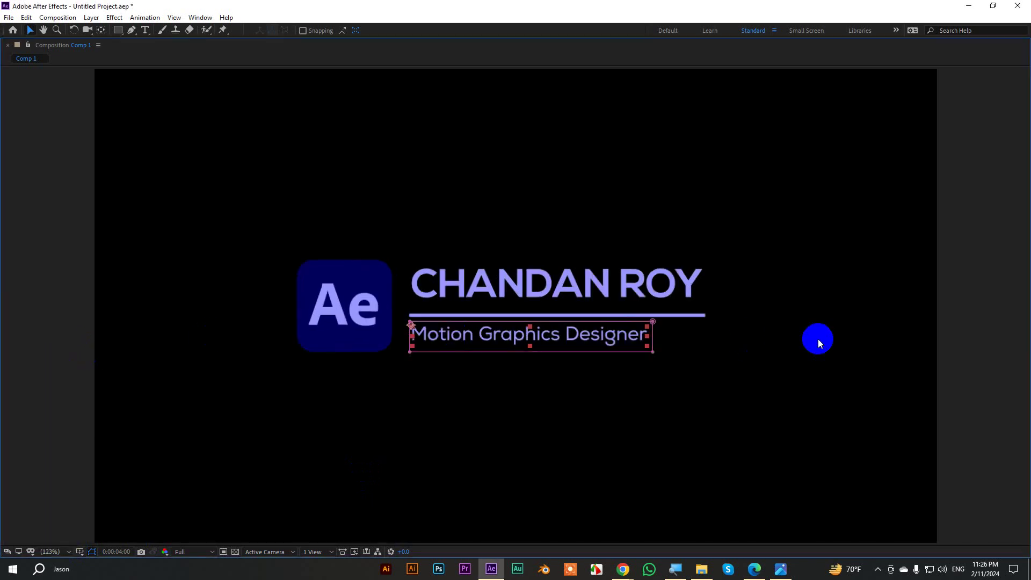
click(817, 339)
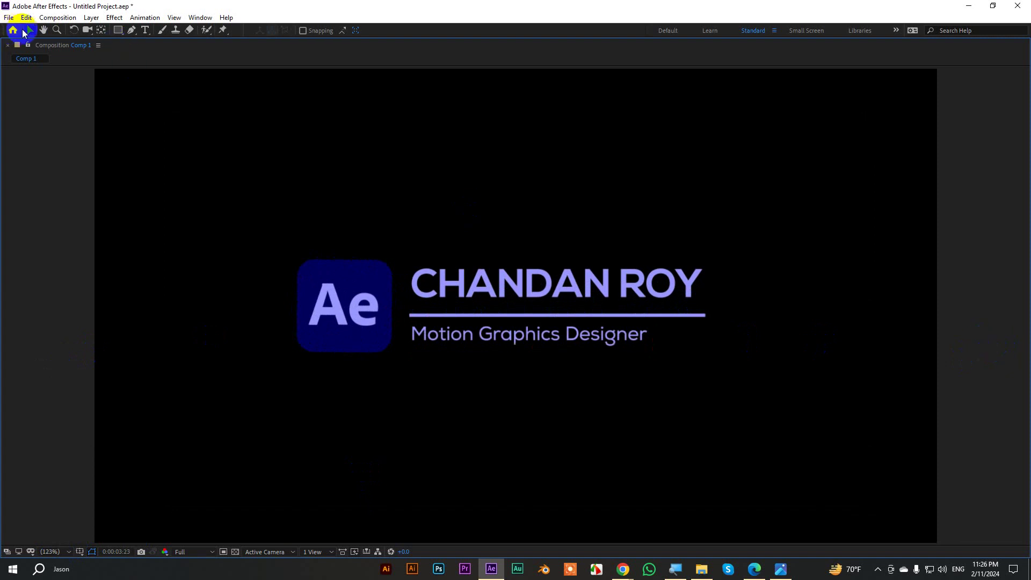
key(grave)
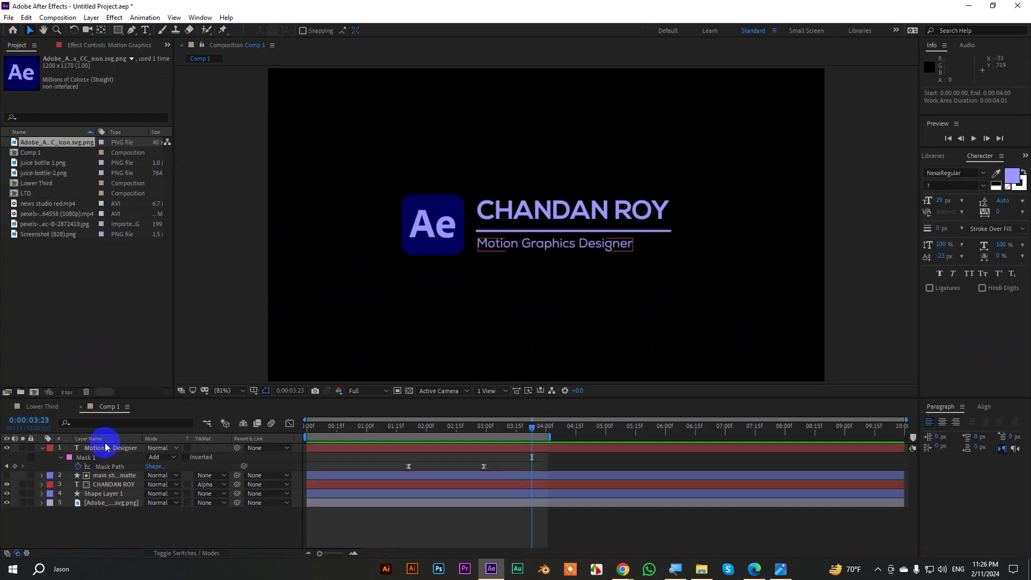
click(51, 453)
Pre-compose all five lower-third layers into a new composition named CLTD.
drag(131, 501, 108, 444)
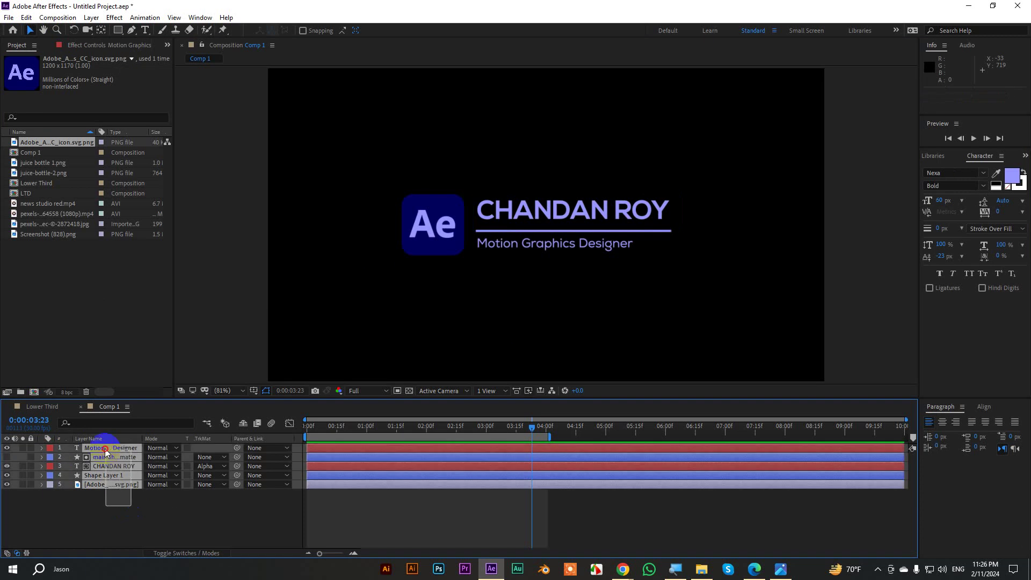
right_click(112, 446)
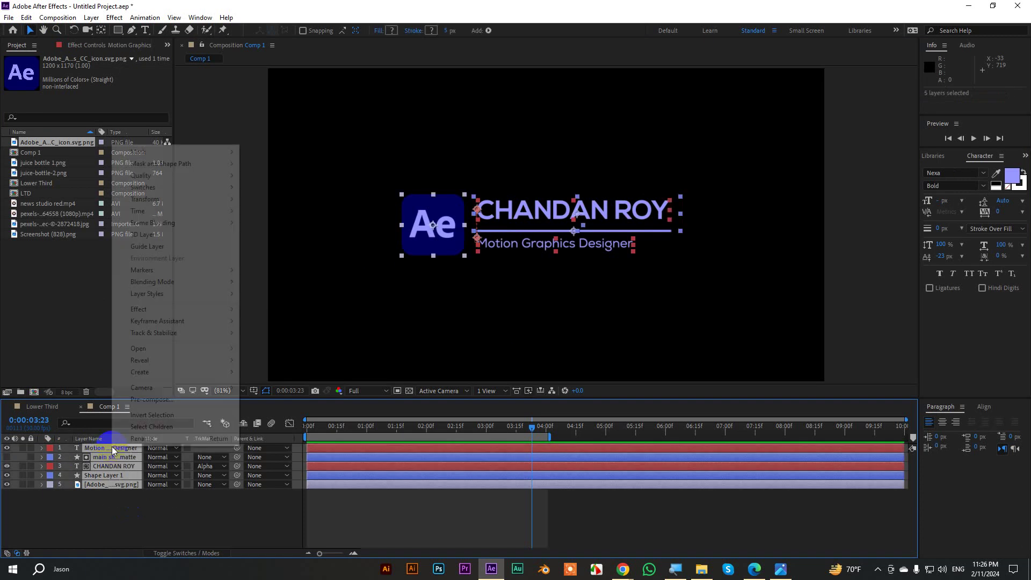
click(156, 399)
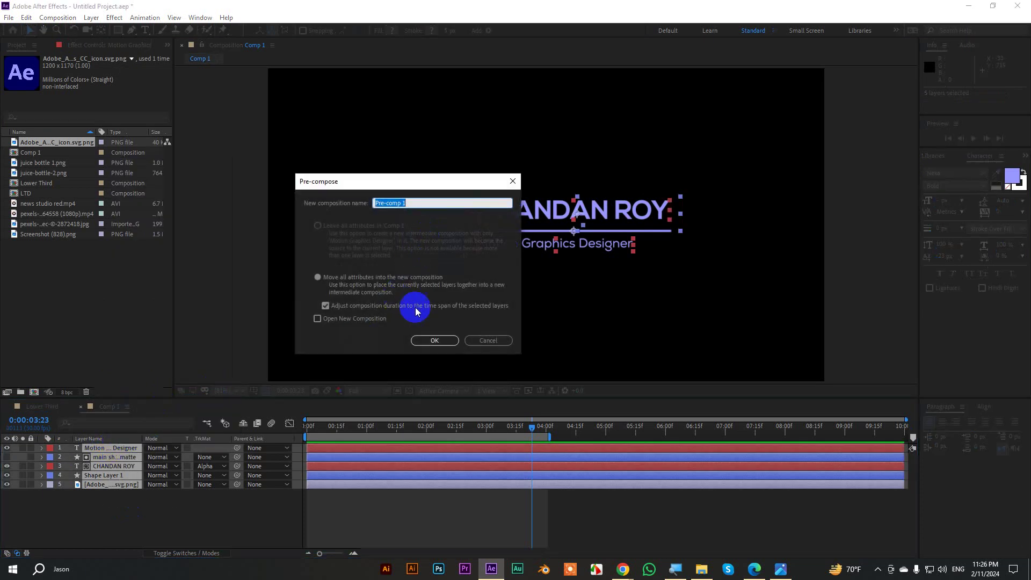
click(420, 339)
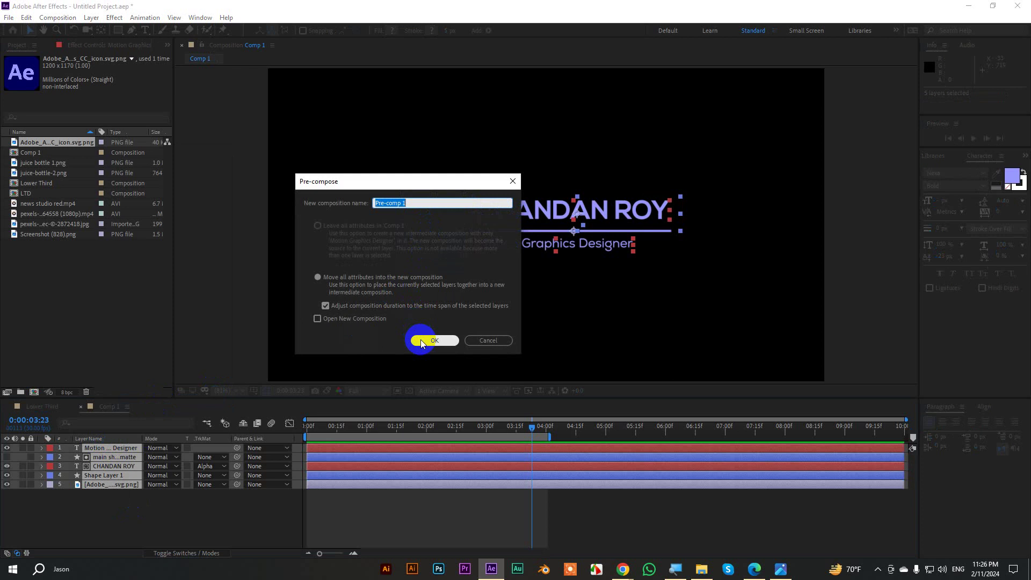
text(CLTD)
click(421, 340)
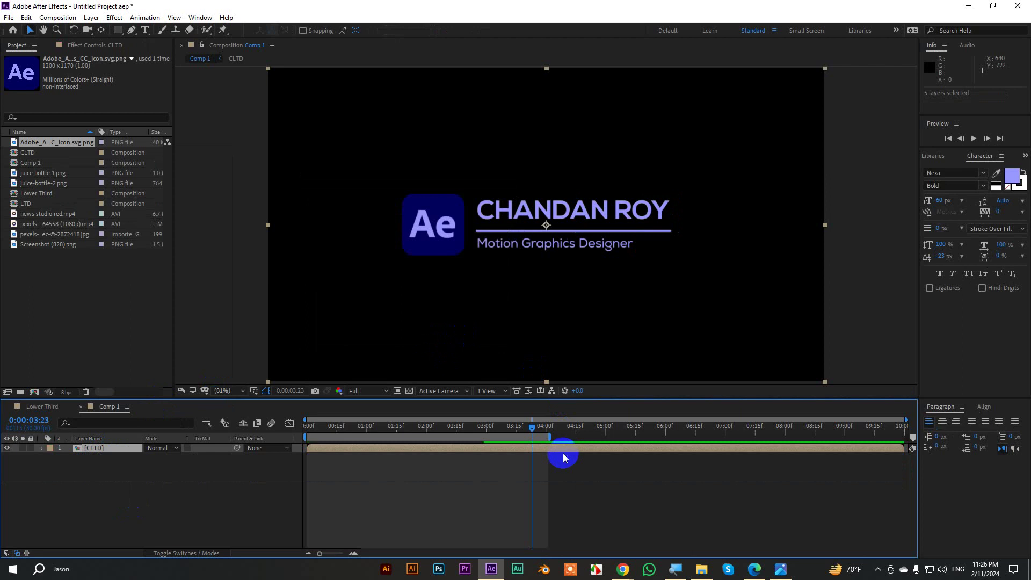
Extend the work area to the full 10 seconds and enable Collapse Transformations for CLTD.
drag(551, 437, 936, 396)
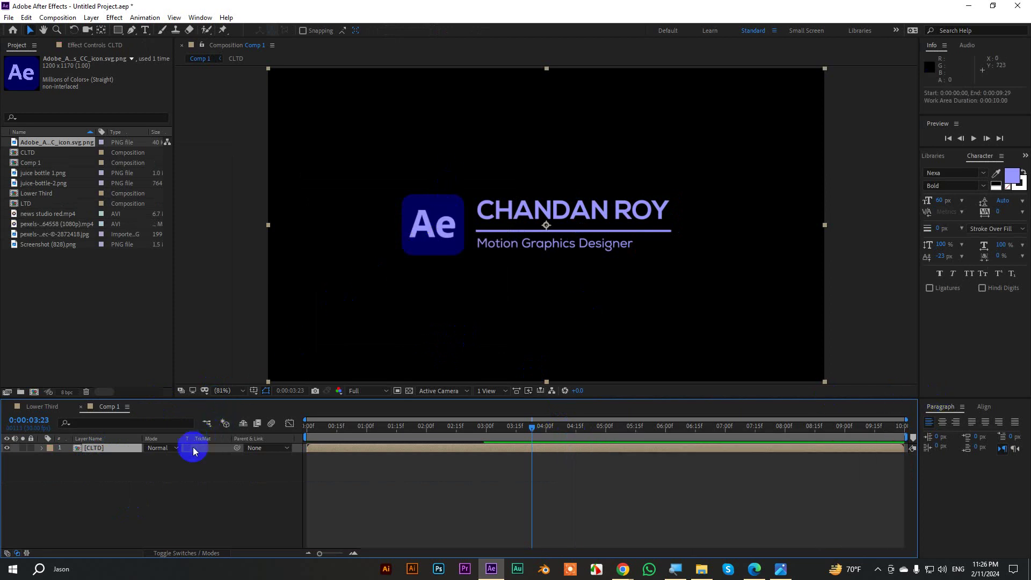
click(175, 553)
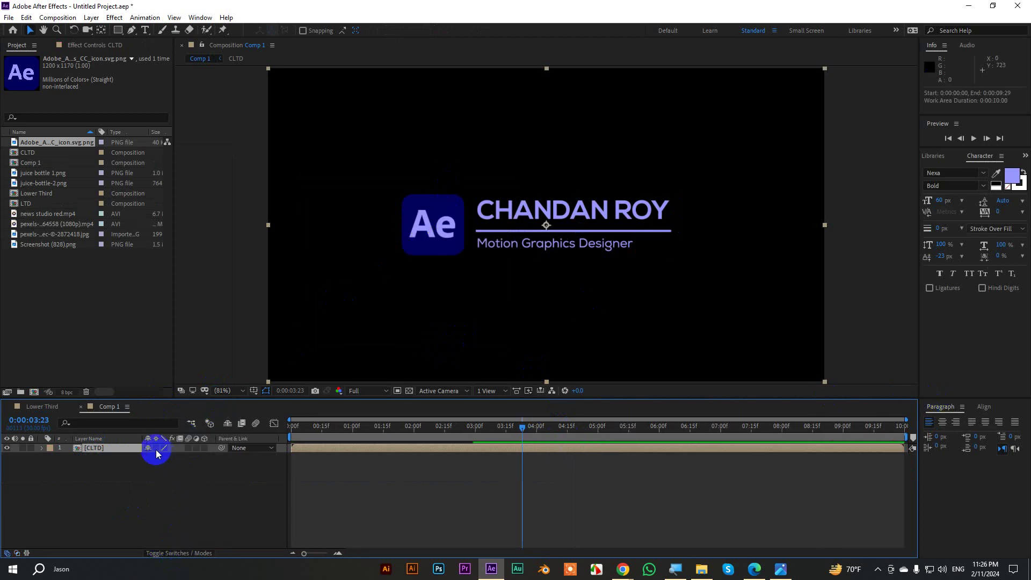
click(155, 448)
Scale CLTD down to 68% and move it to the frame's lower left.
key(s)
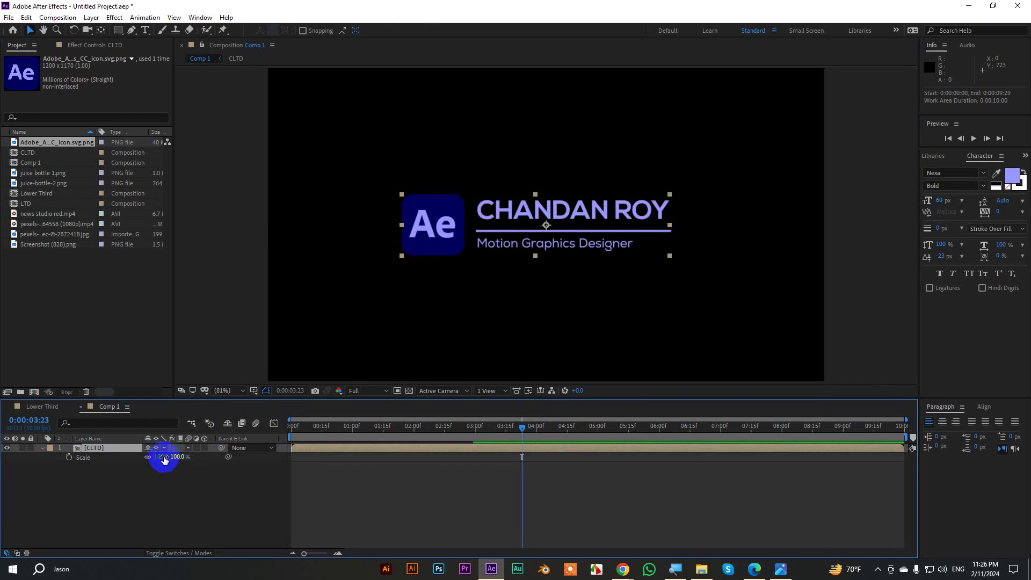
drag(161, 457, 145, 453)
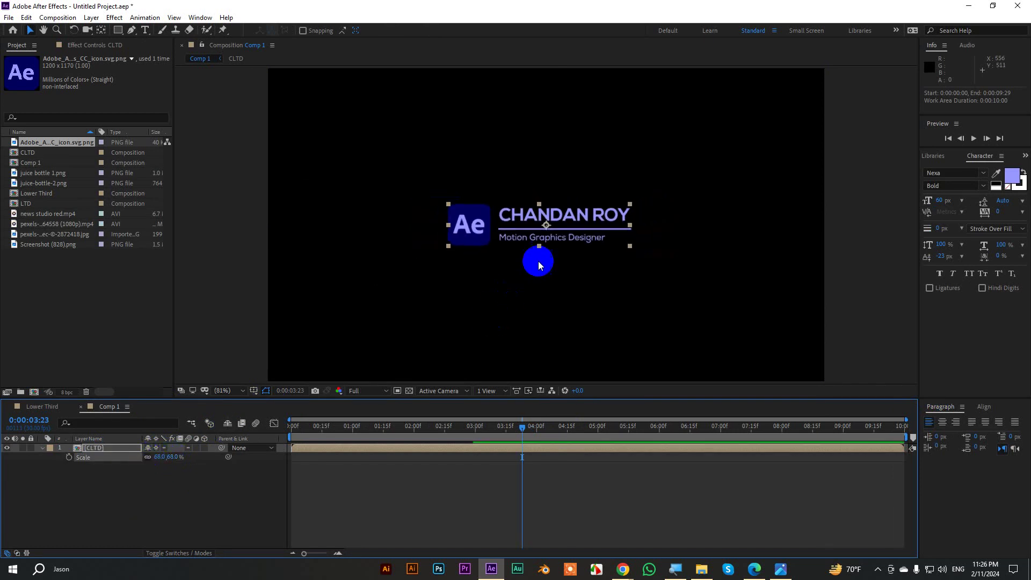
drag(569, 217, 447, 312)
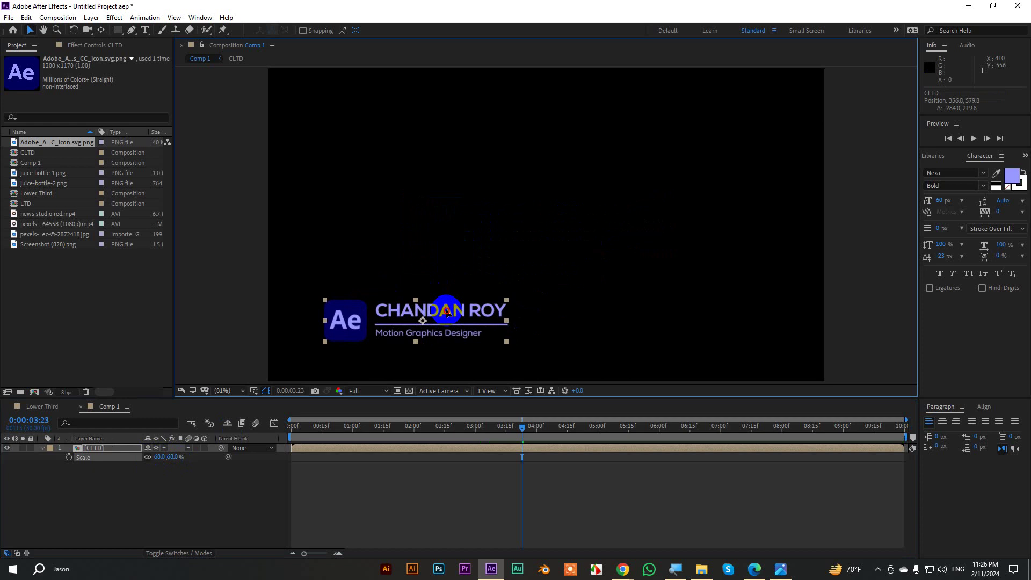
click(374, 496)
click(43, 449)
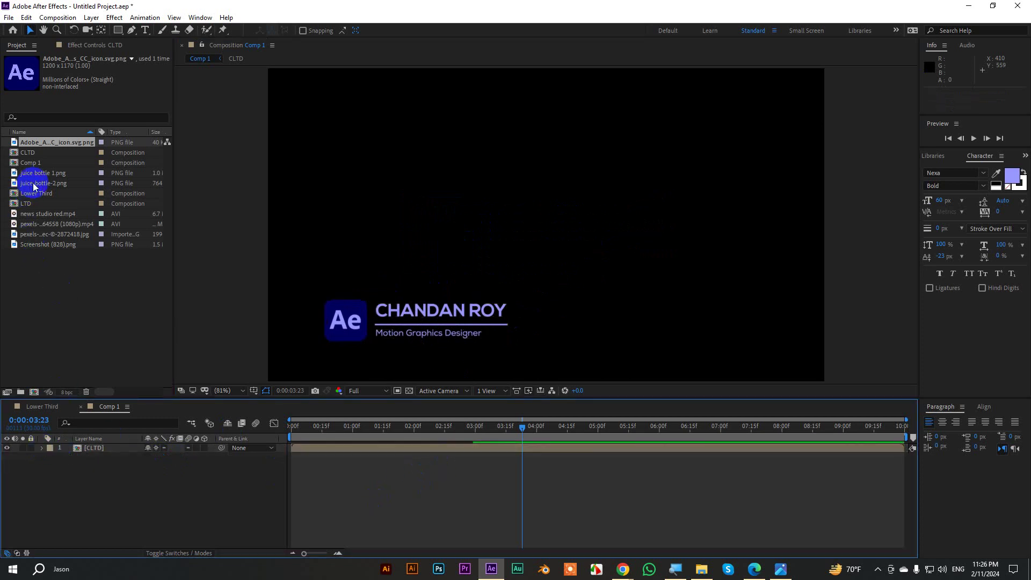
click(32, 173)
Add the interview photo from the project beneath the lower third in Comp 1.
click(40, 204)
click(47, 234)
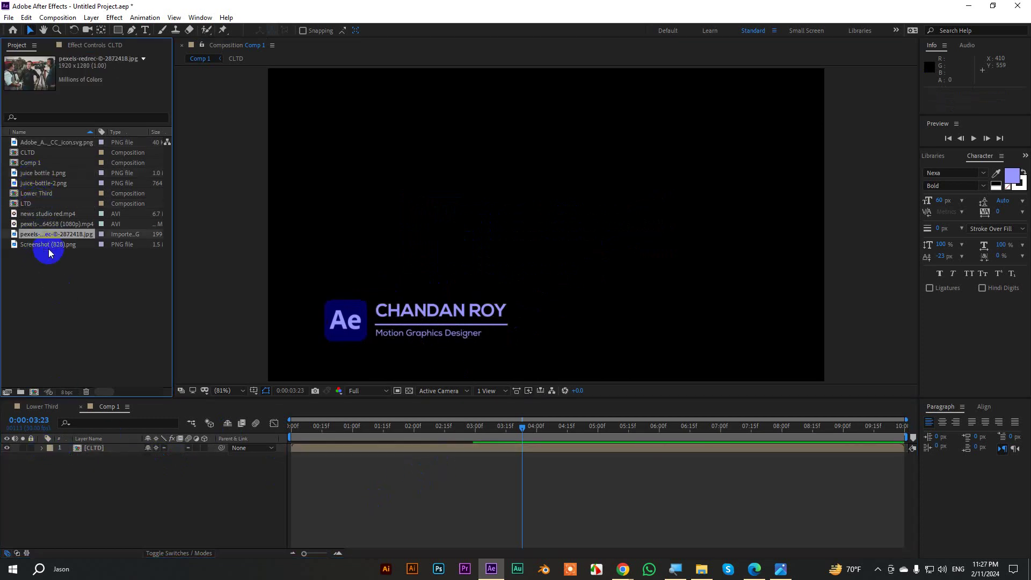
click(48, 243)
drag(49, 234, 108, 481)
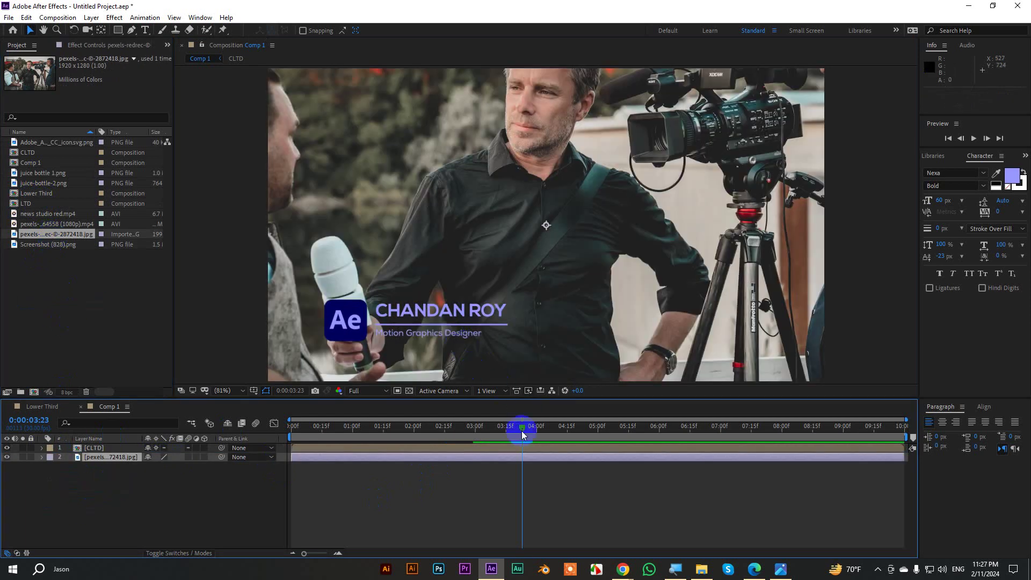
Fit the interview photo layer to the comp frame with Transform > Fit to Comp.
right_click(313, 459)
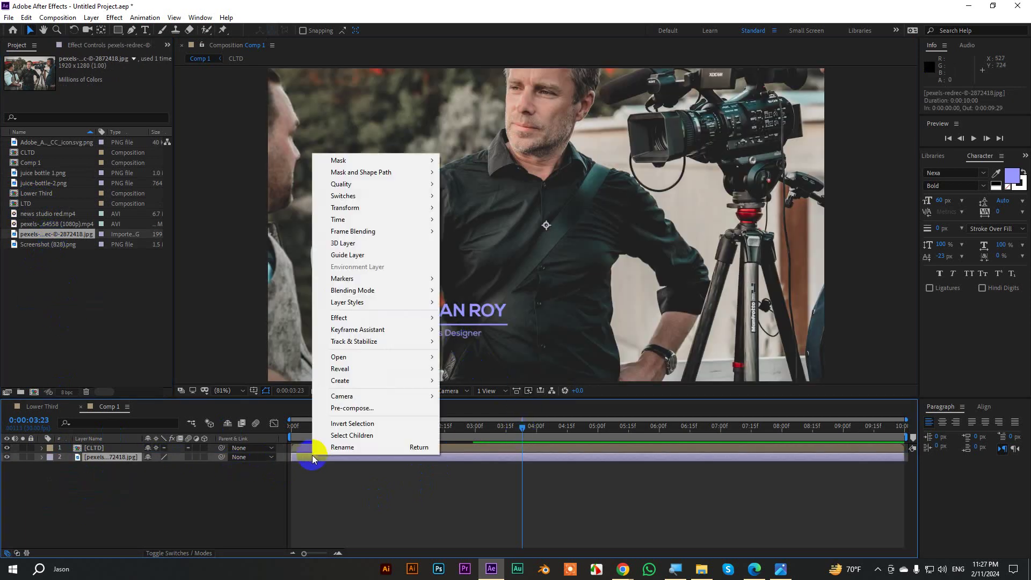
click(112, 458)
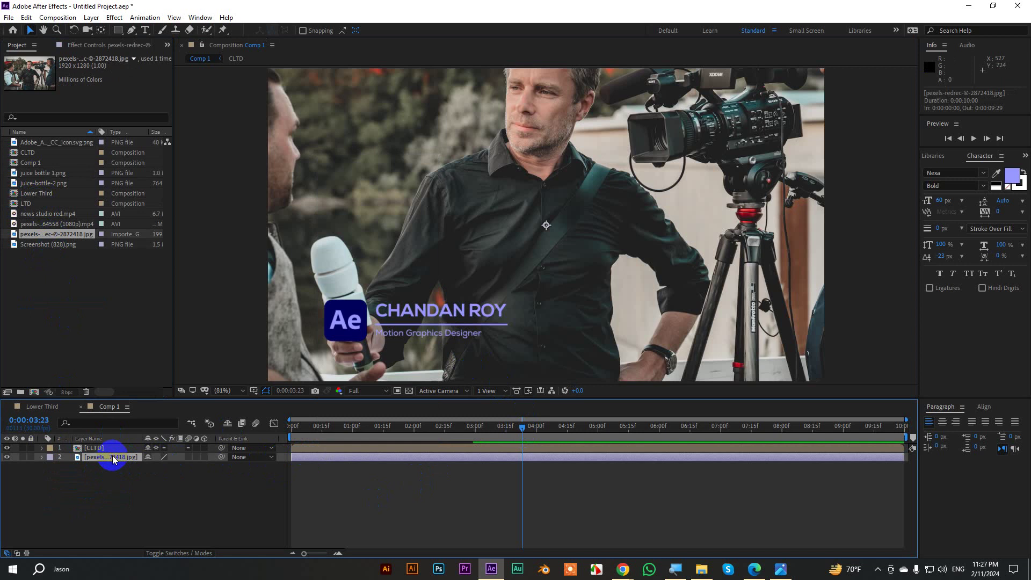
right_click(312, 460)
click(361, 214)
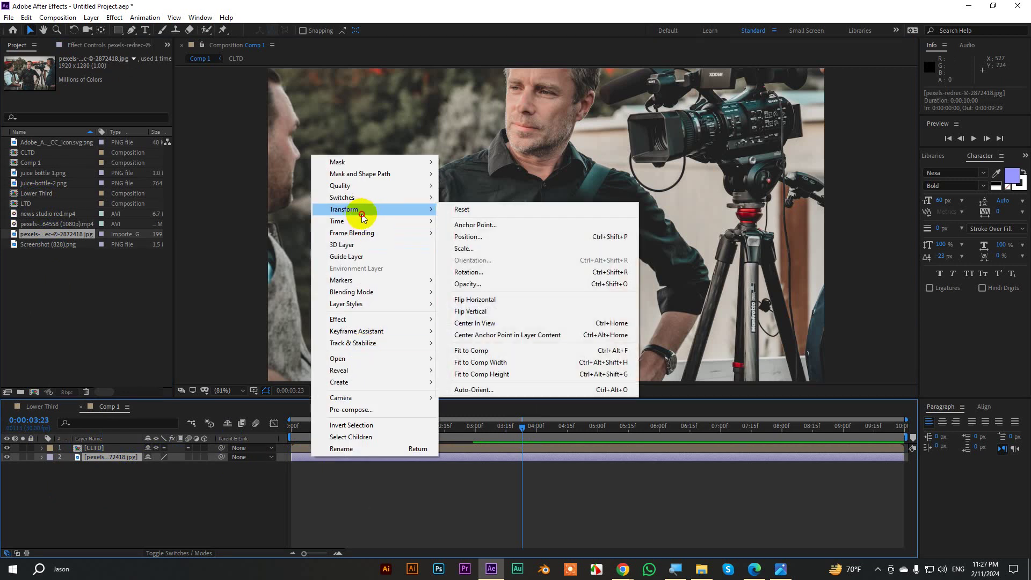
click(471, 350)
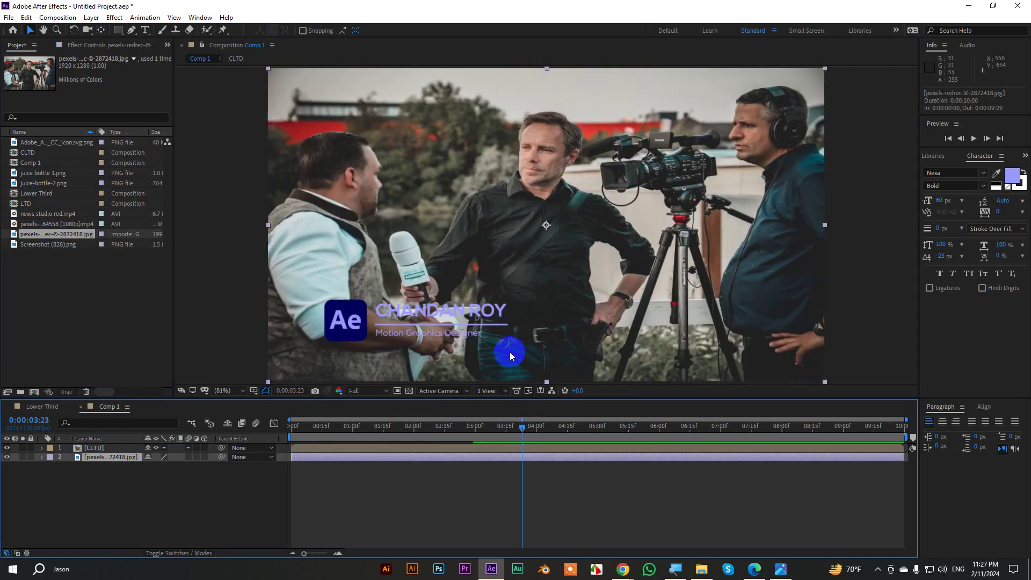
Stretch the photo taller, shift it down about 23 px, then preview Comp 1 fitted in view.
scroll(537, 226, down, 2)
drag(547, 127, 546, 109)
mouse_move(592, 166)
mouse_down()
mouse_move(592, 179)
mouse_move(591, 134)
mouse_move(590, 146)
mouse_up()
click(863, 247)
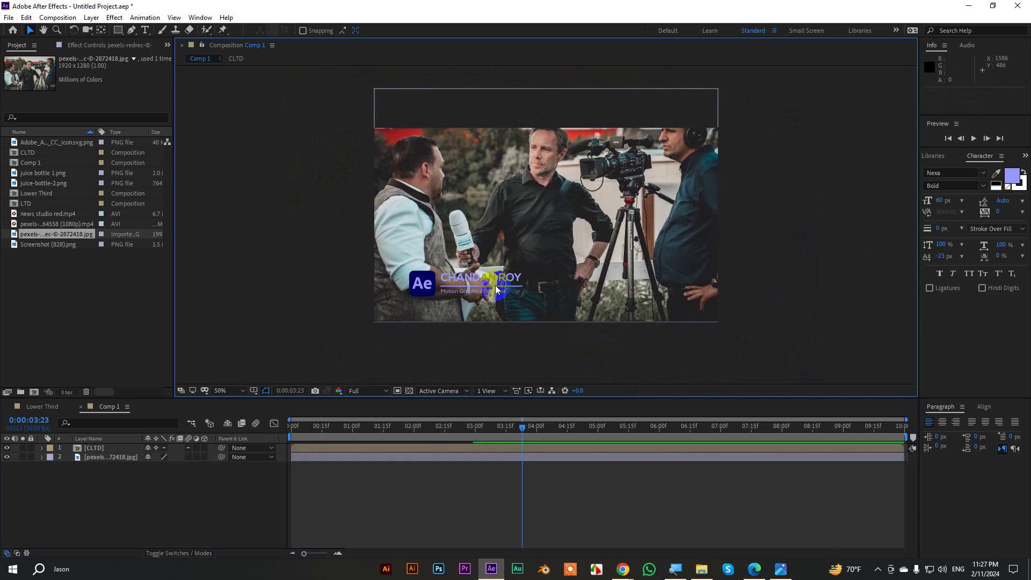
scroll(484, 285, up, 1)
click(242, 391)
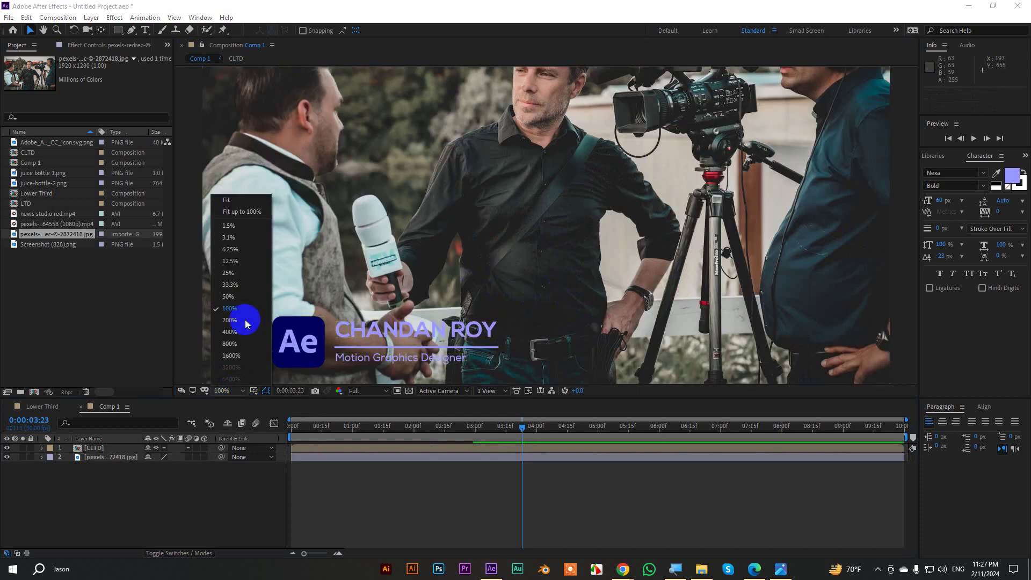
click(230, 202)
key(space)
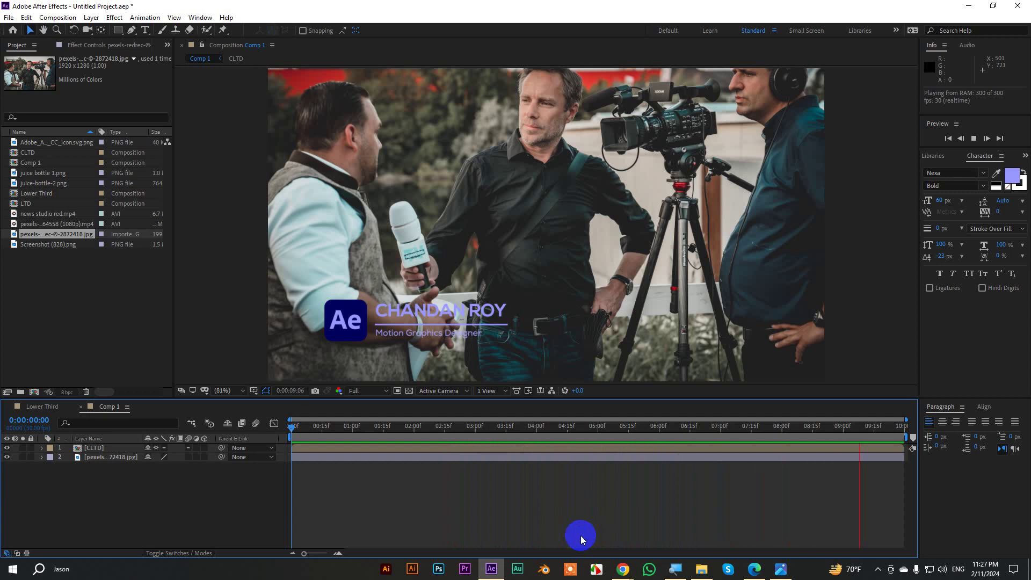
Lower the interview photo's opacity to 27% and preview the result.
click(107, 457)
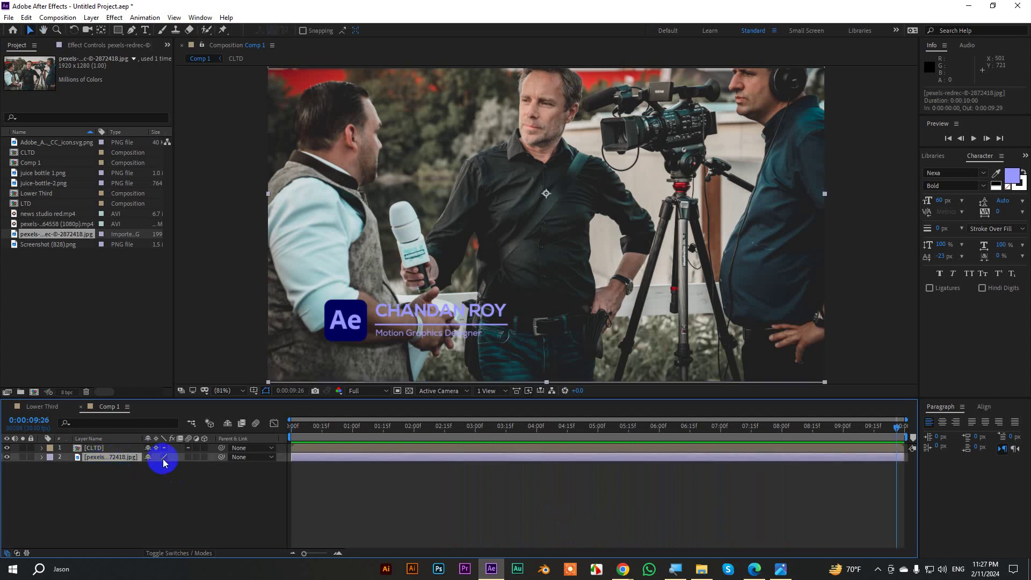
key(t)
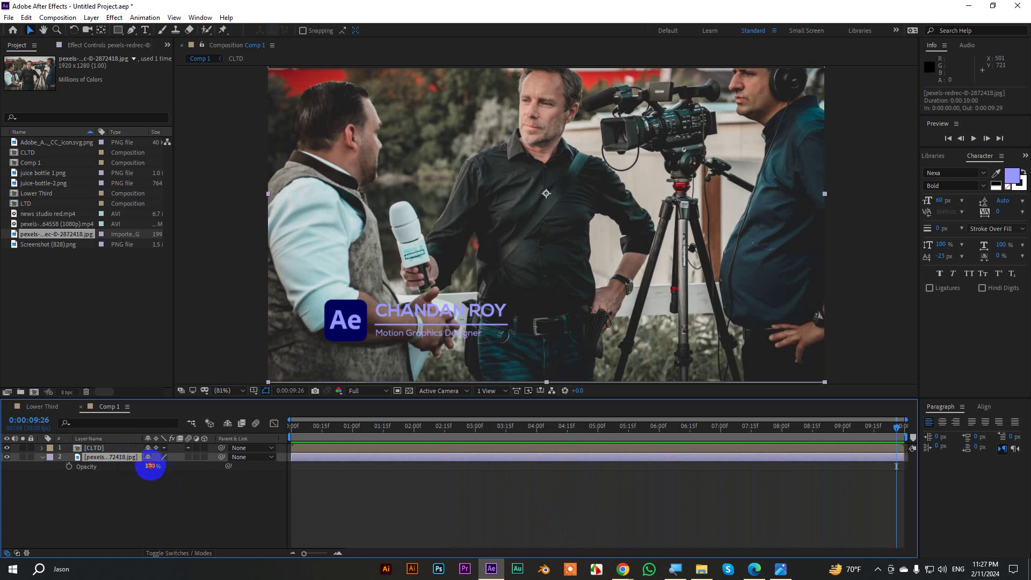
drag(151, 466, 121, 472)
key(space)
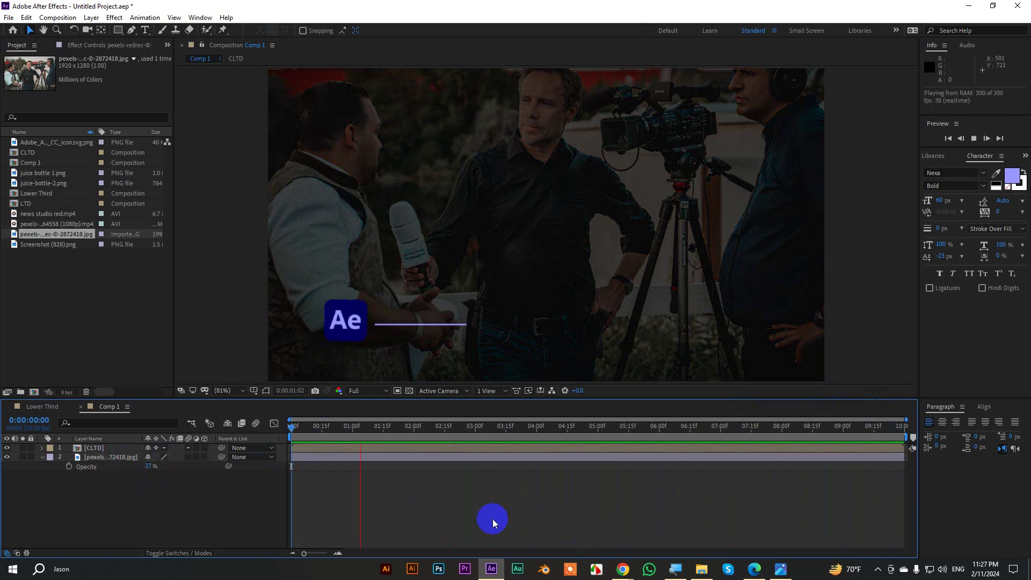
End Comp 1's work area at 04:11 and preview it in a full-window viewer.
click(223, 394)
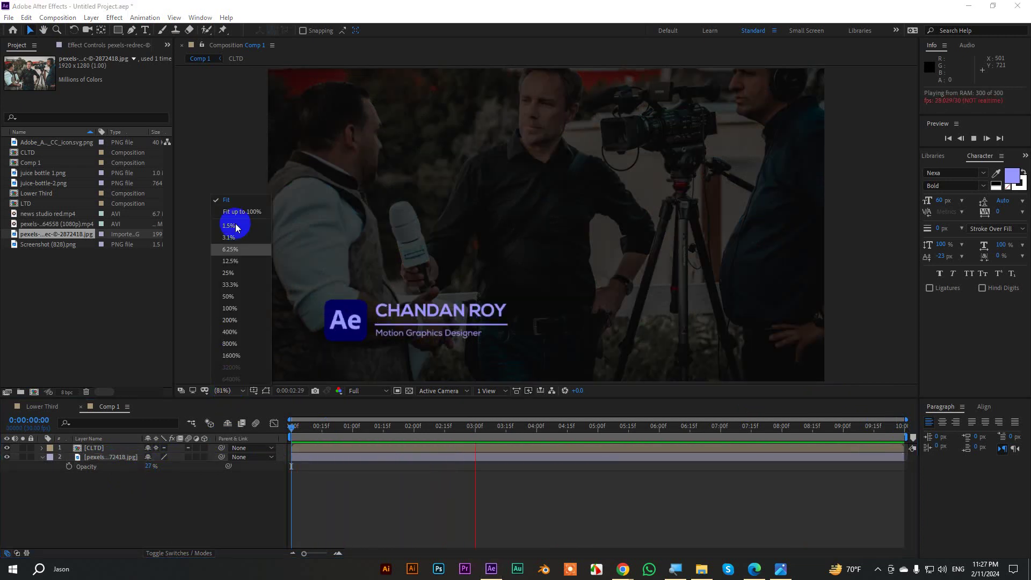
click(722, 227)
key(space)
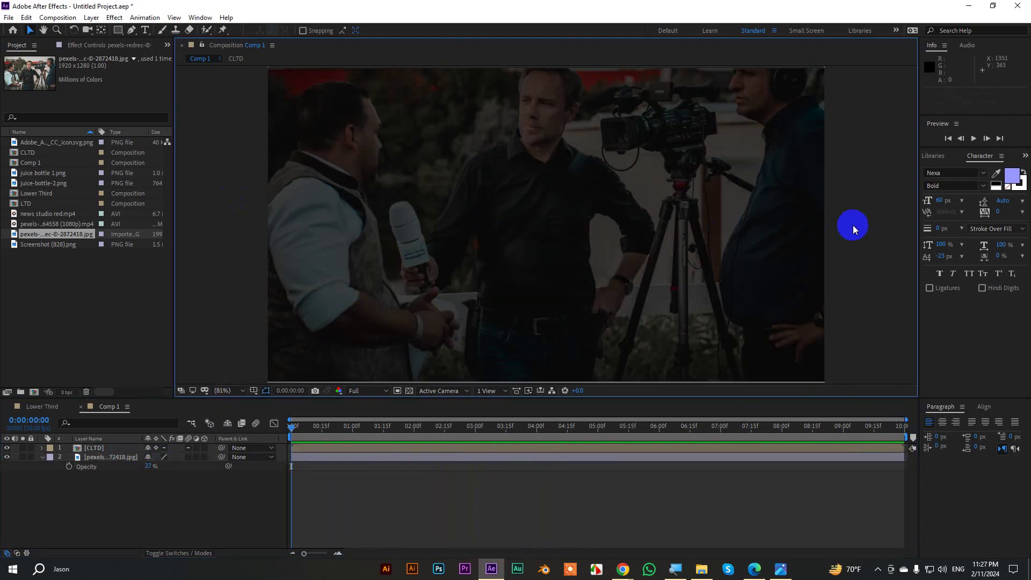
key(grave)
key(grave)
drag(649, 426, 508, 441)
key(n)
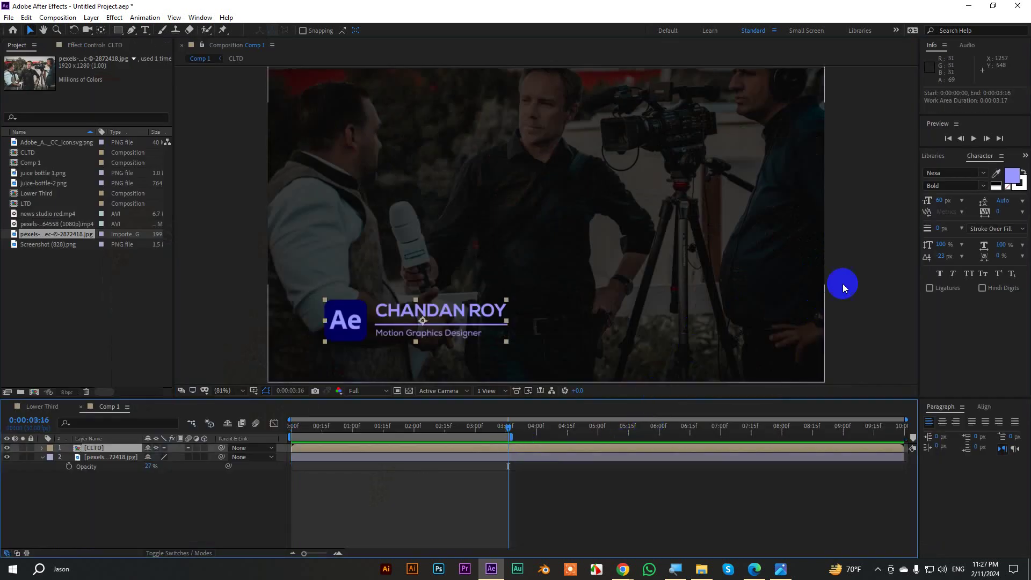
click(559, 435)
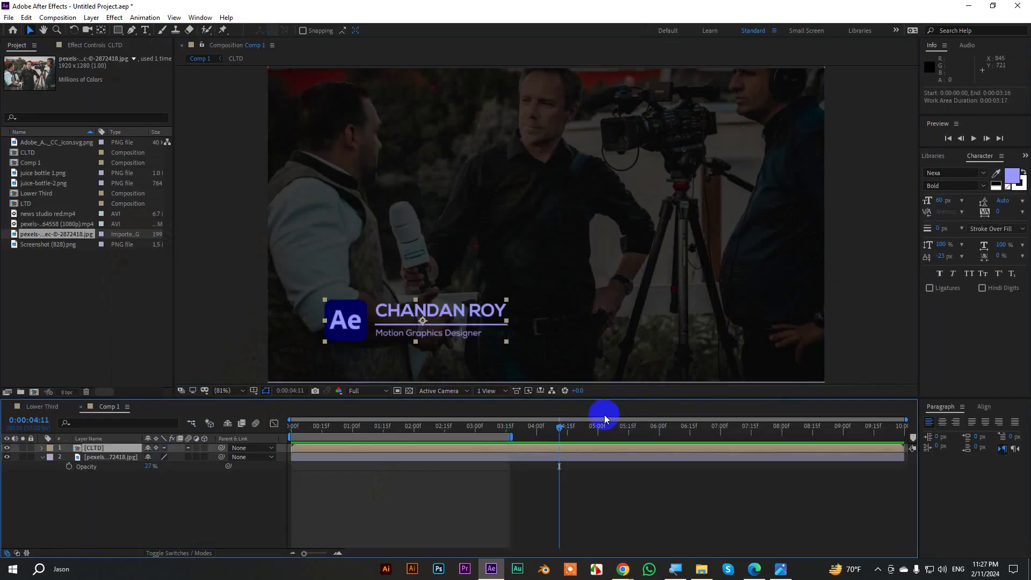
key(n)
click(869, 288)
key(grave)
key(space)
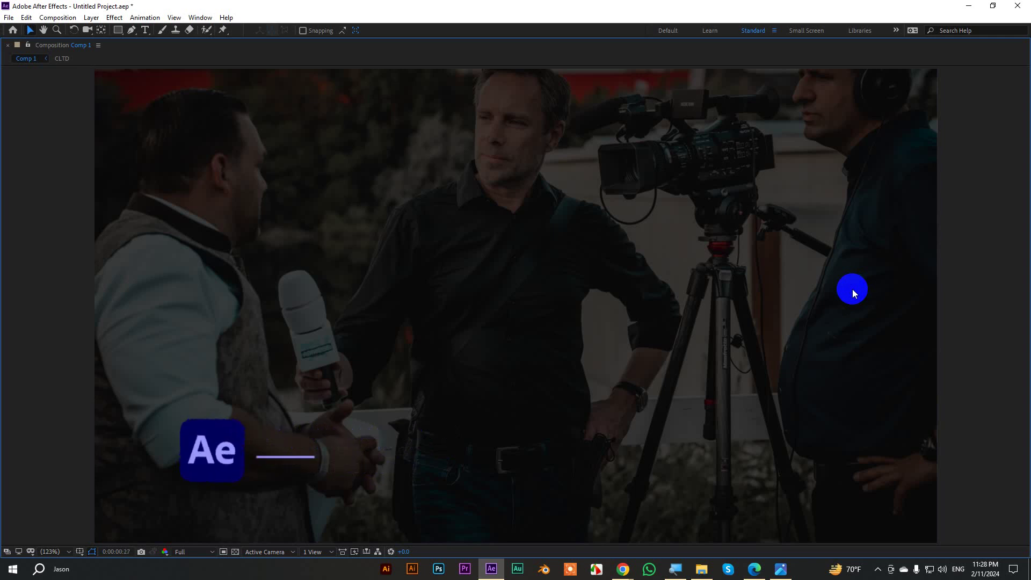
key(grave)
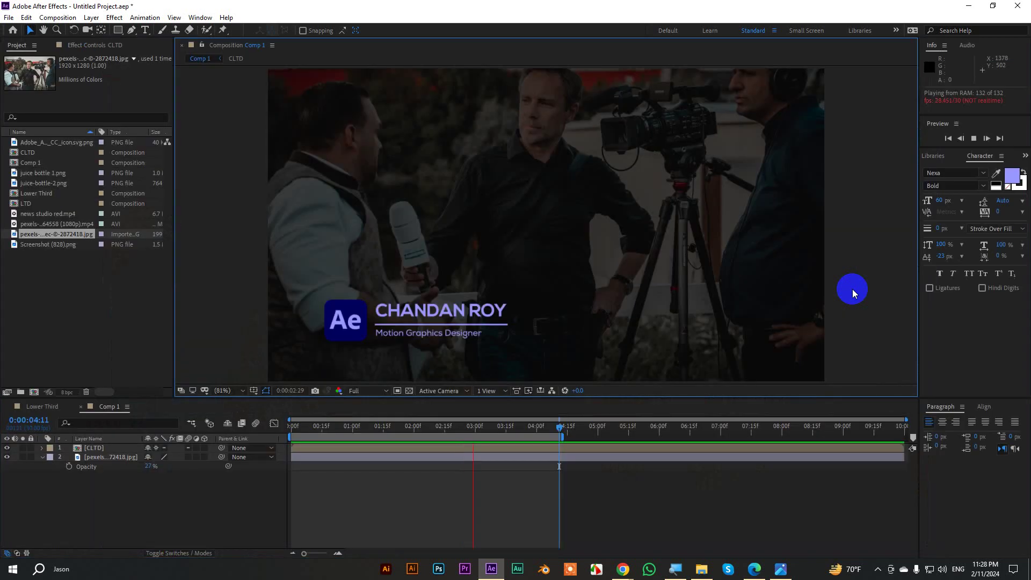
In the Lower Third comp, turn off the reporter video layer's visibility.
click(40, 406)
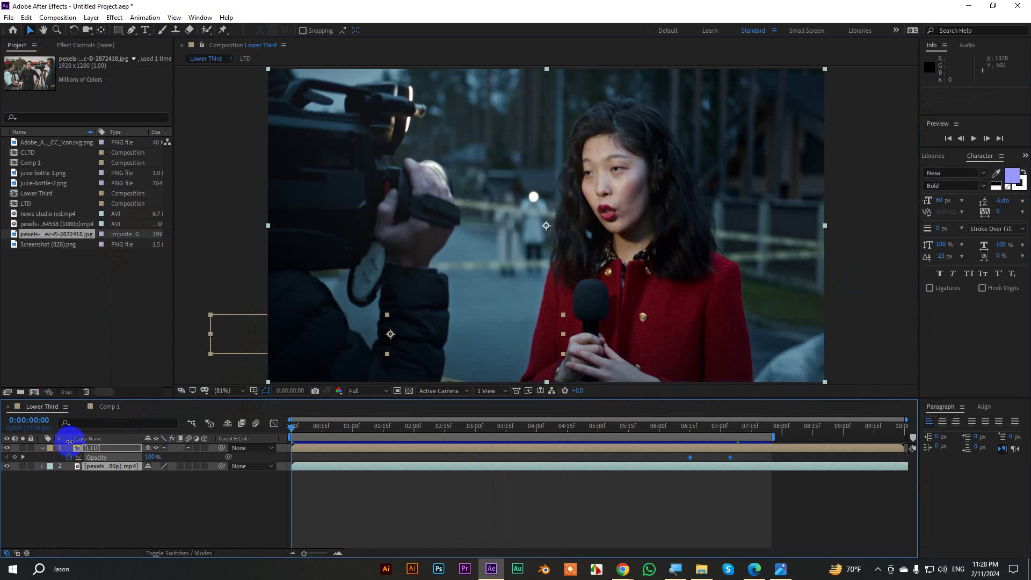
click(43, 450)
click(132, 474)
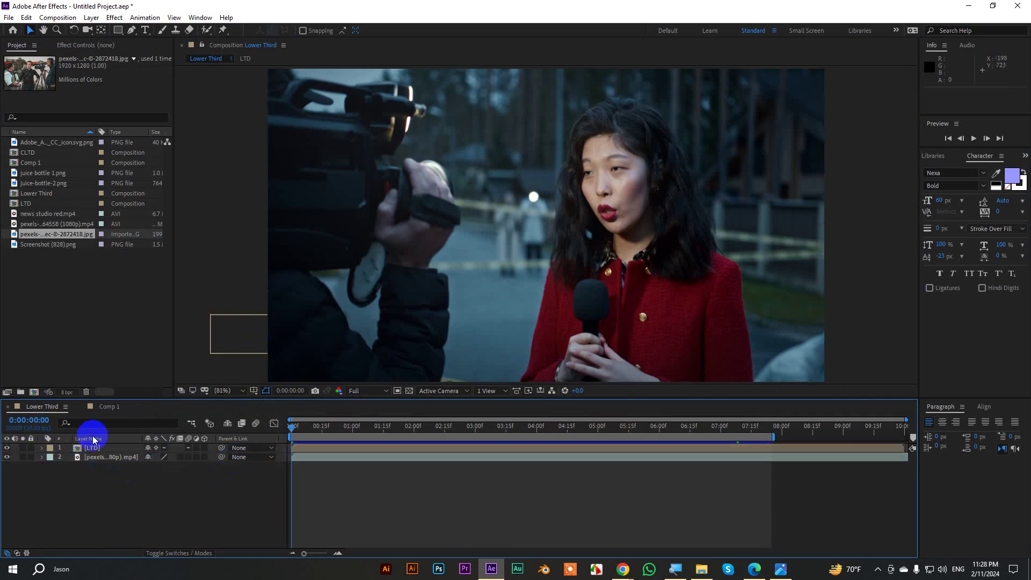
click(98, 457)
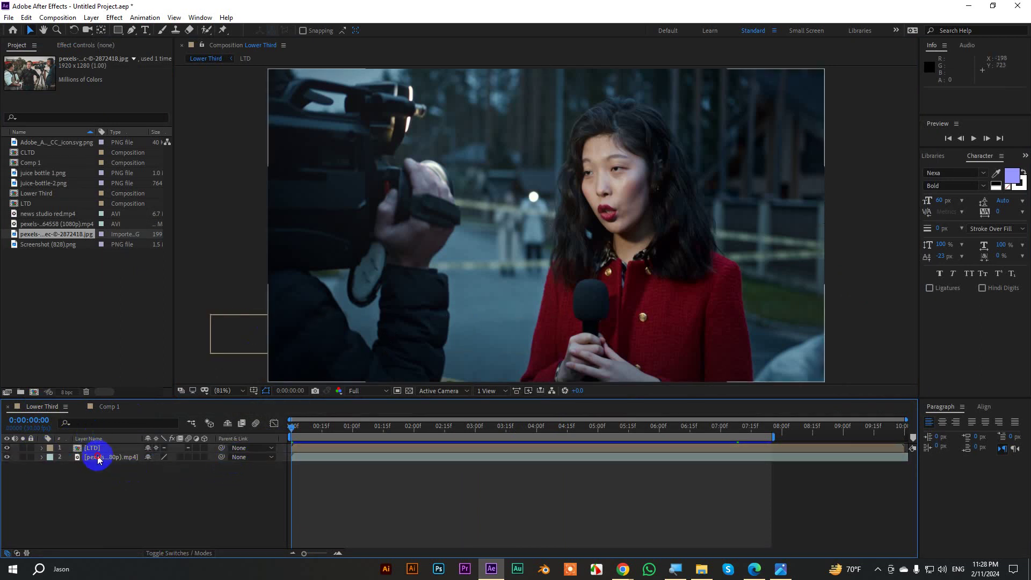
click(6, 457)
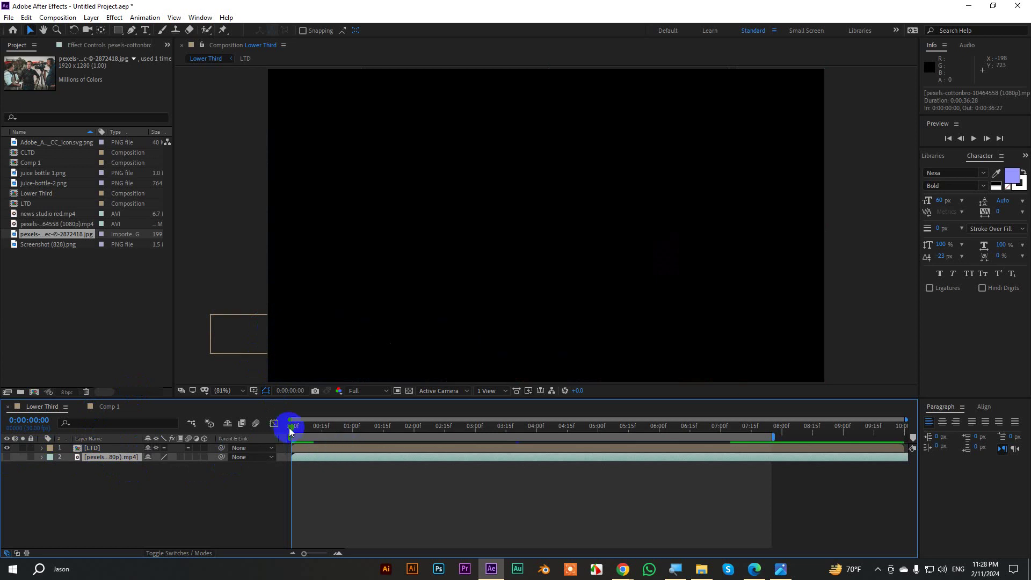
Scrub to where the title appears and turn on the transparency grid.
drag(291, 429, 433, 433)
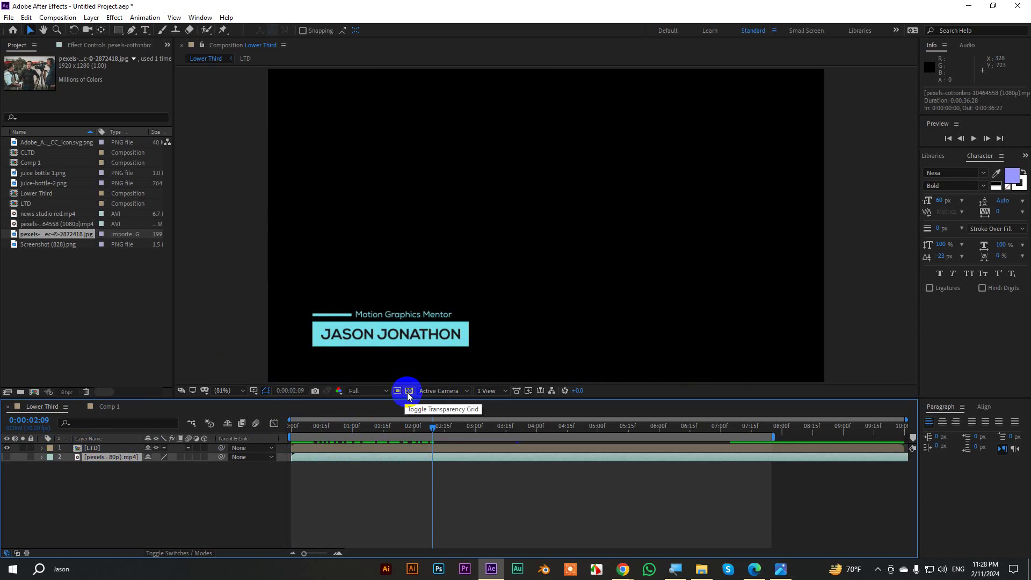
click(408, 395)
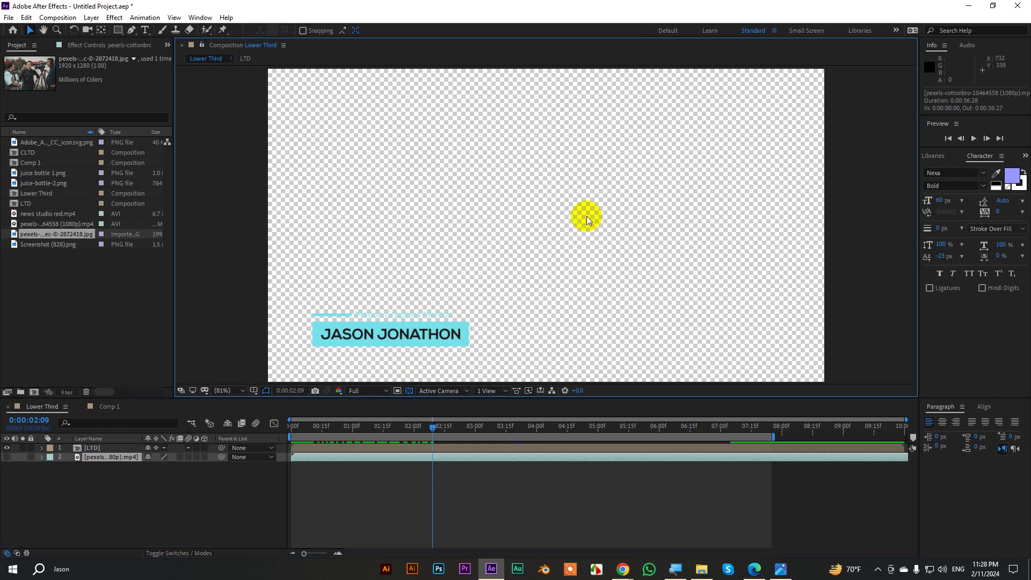
click(58, 17)
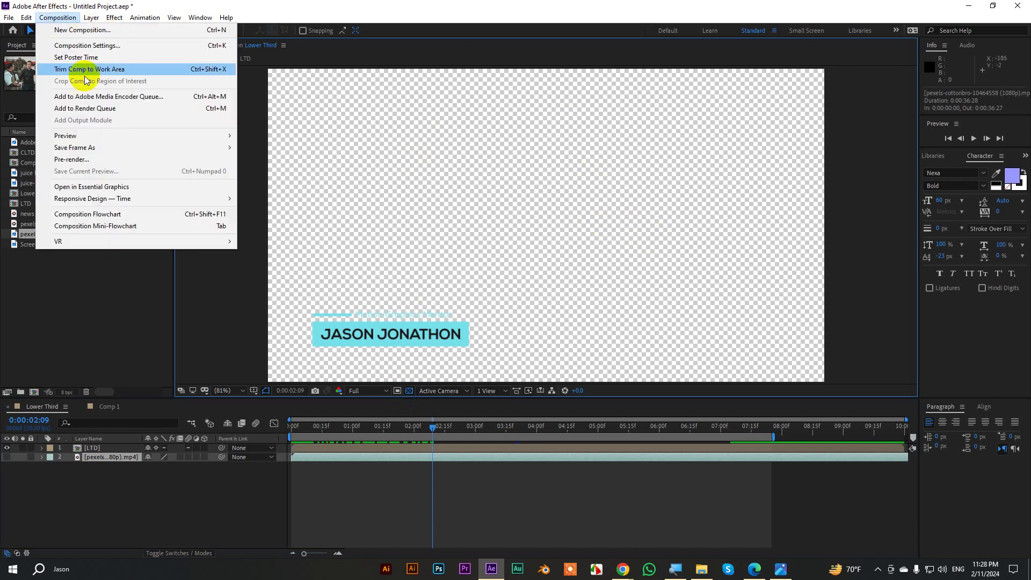
Send the Lower Third comp to Media Encoder and set the format to H.264.
click(111, 97)
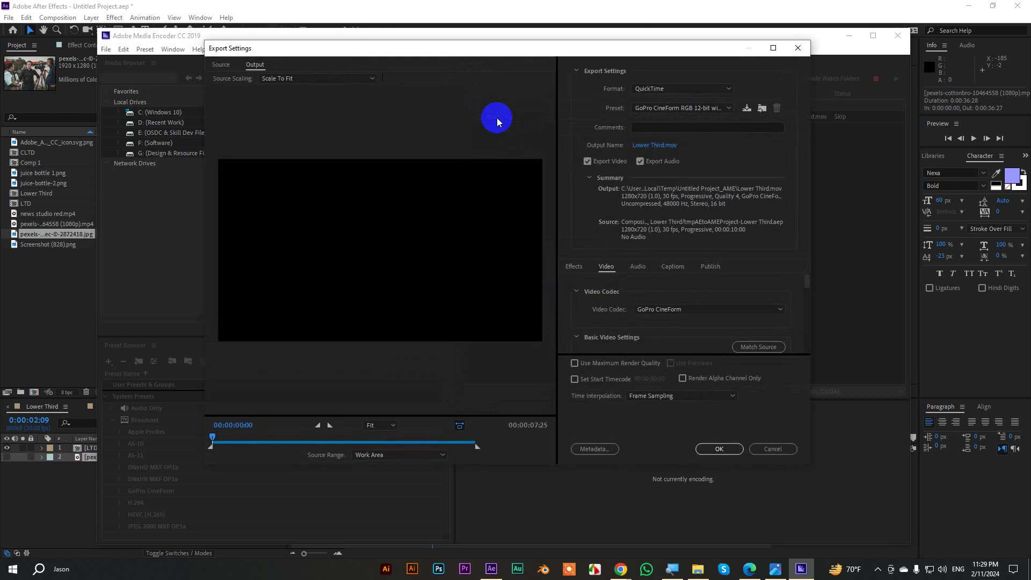
click(652, 90)
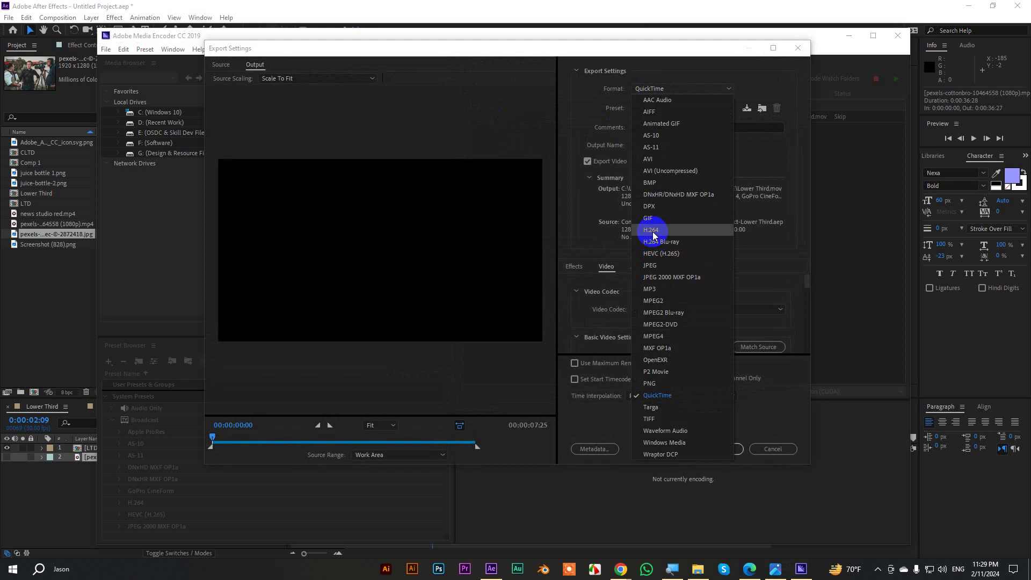
click(652, 231)
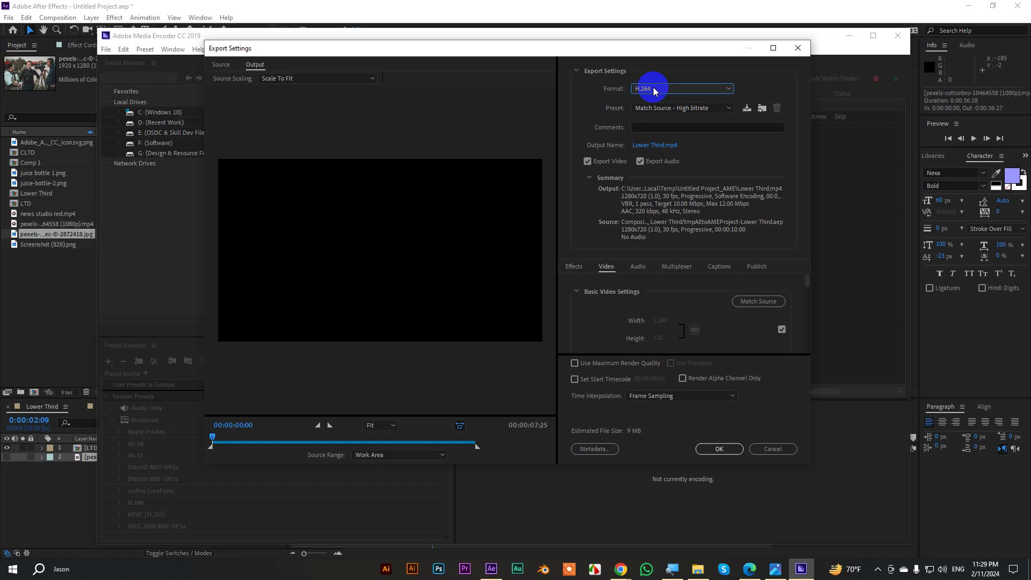
Switch the export format back to QuickTime with the Apple ProRes 422 HQ preset.
click(654, 89)
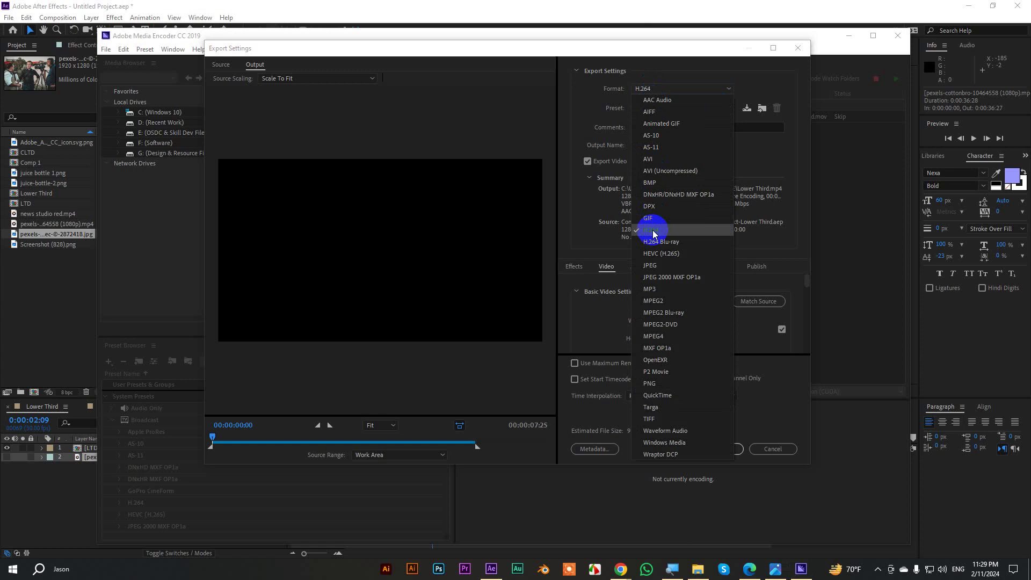
click(668, 396)
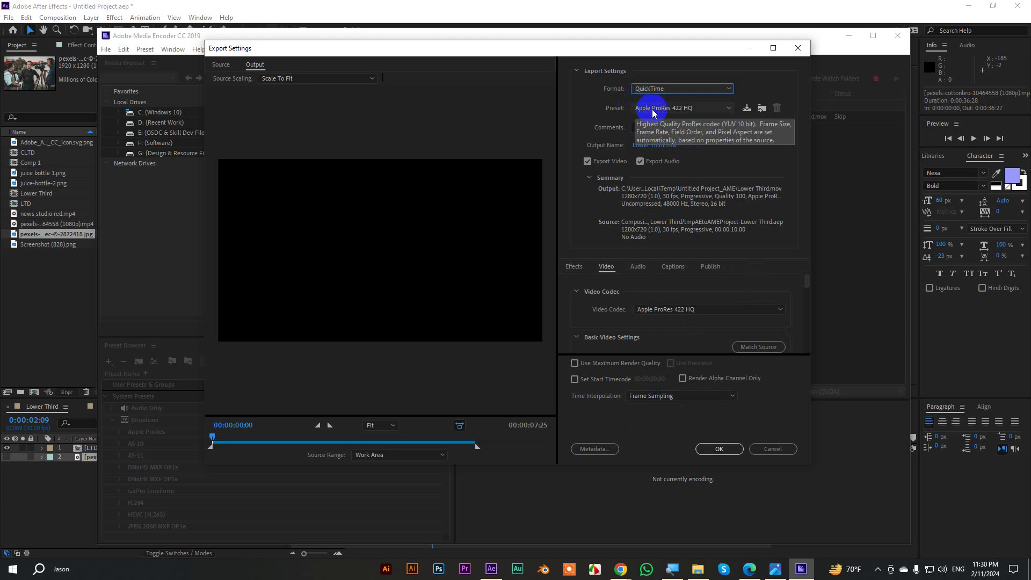
click(653, 109)
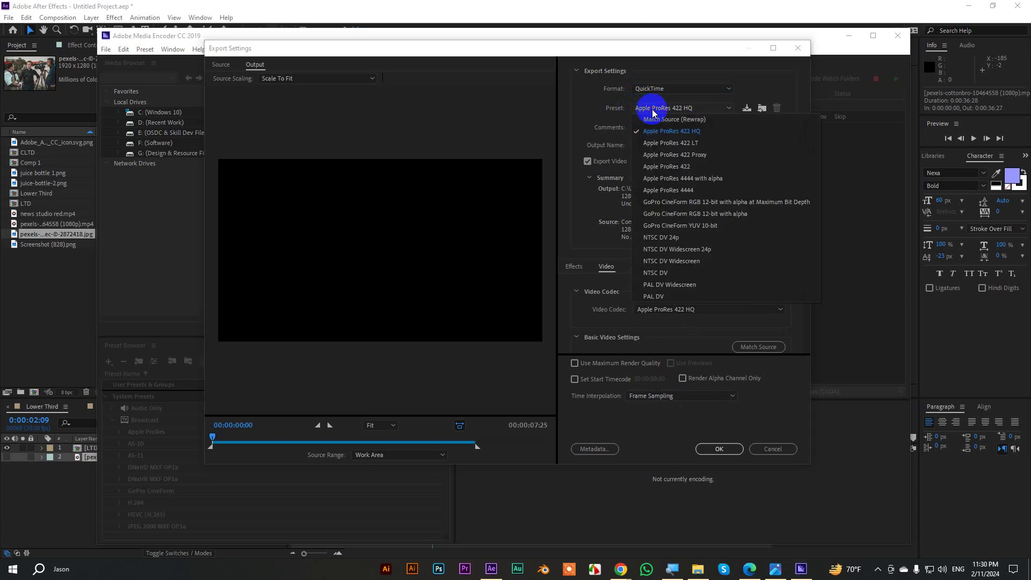
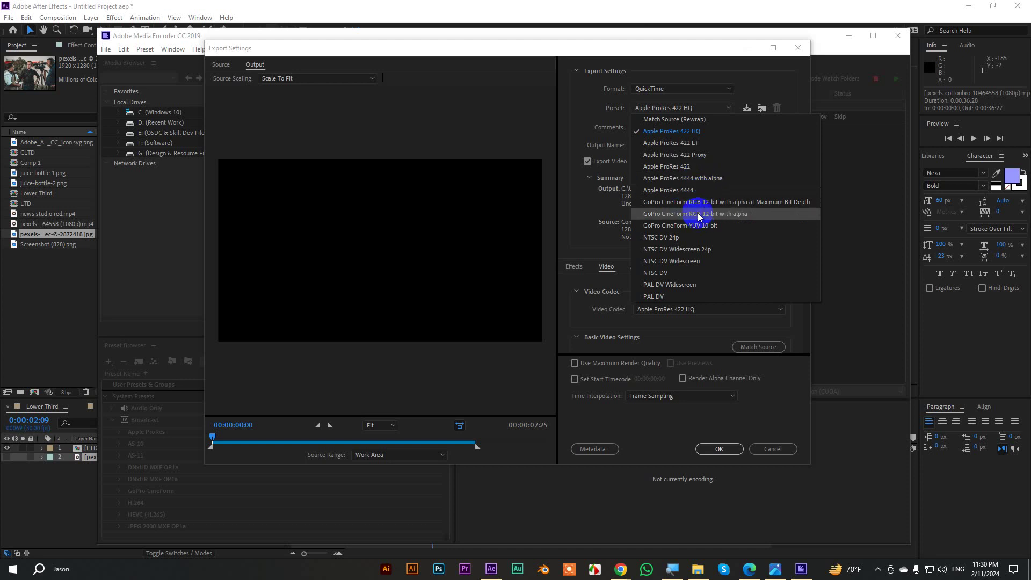
Render Lower Third with the GoPro CineForm RGB 12-bit with alpha preset into D:\MGVE Batch-06.
click(700, 214)
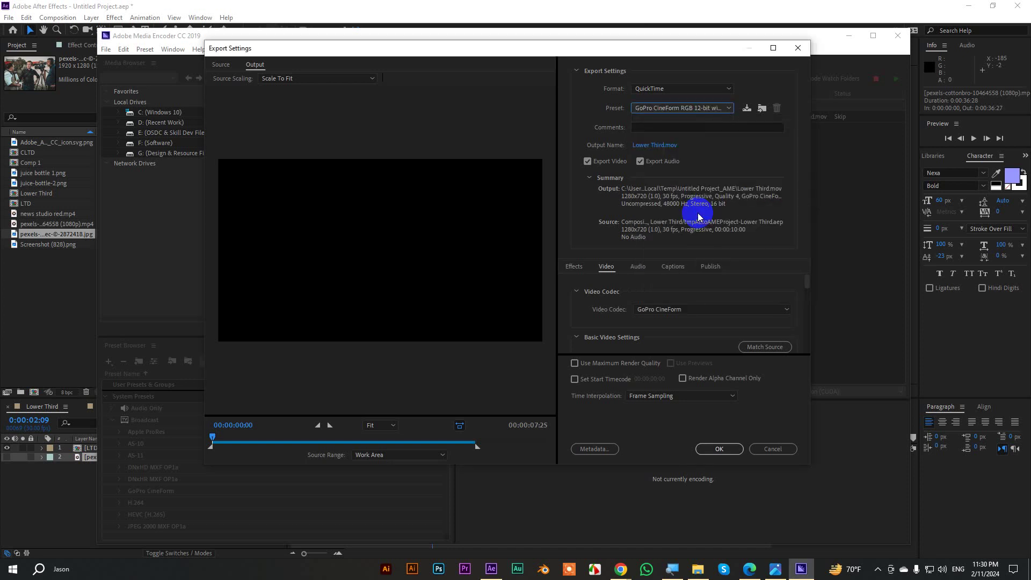
click(662, 145)
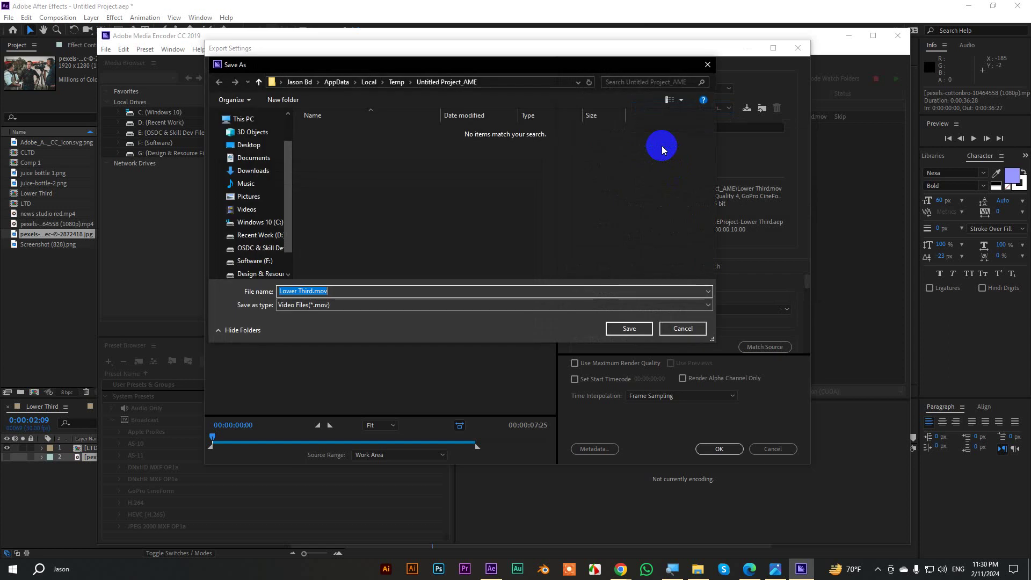
click(258, 80)
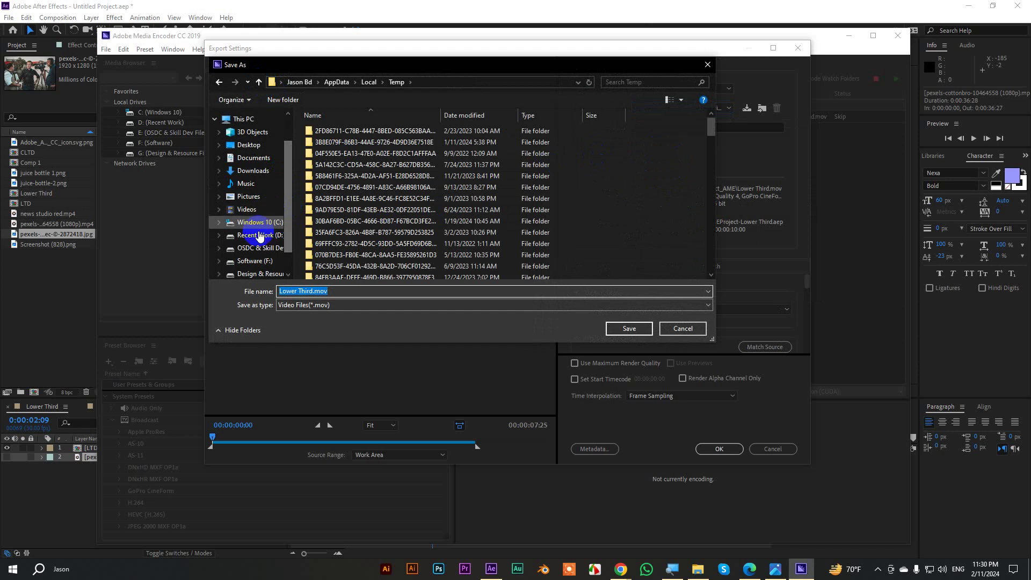
click(252, 235)
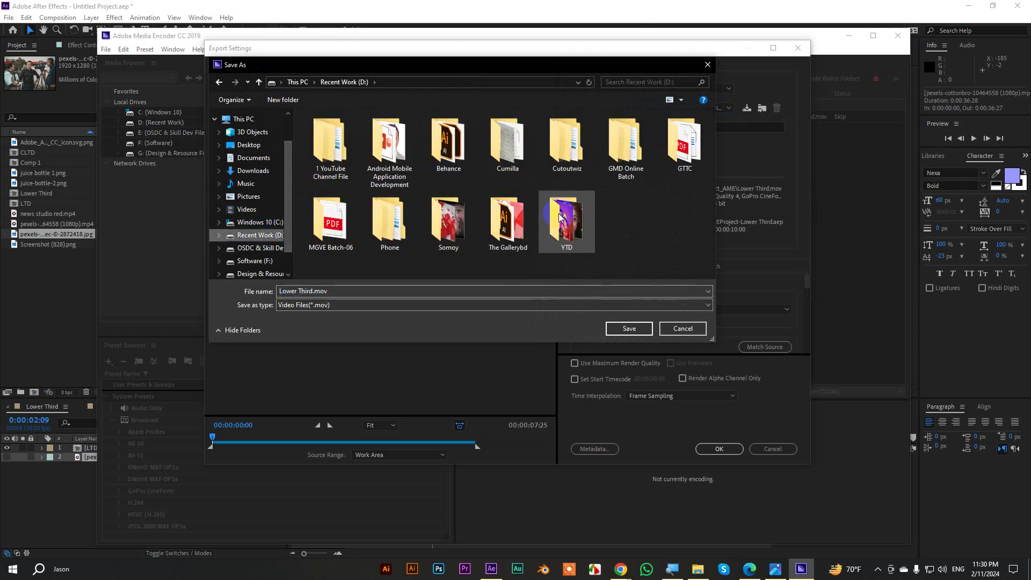
double_click(616, 153)
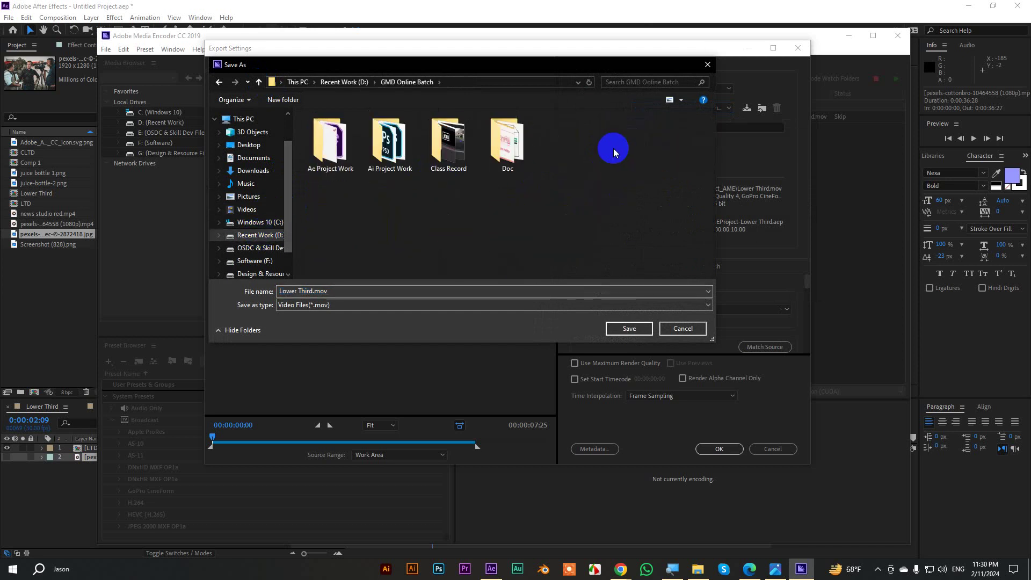
click(255, 82)
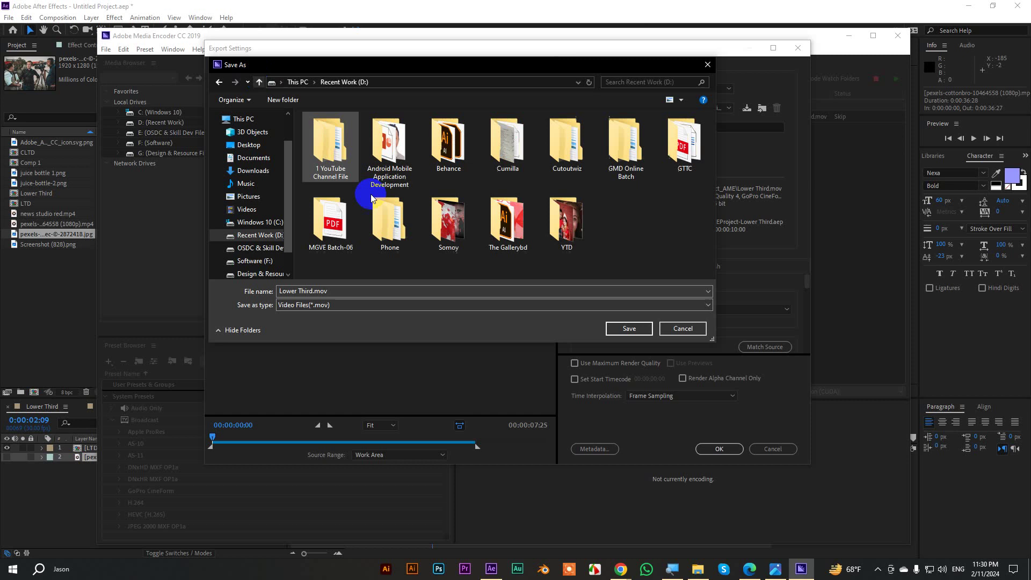
double_click(330, 217)
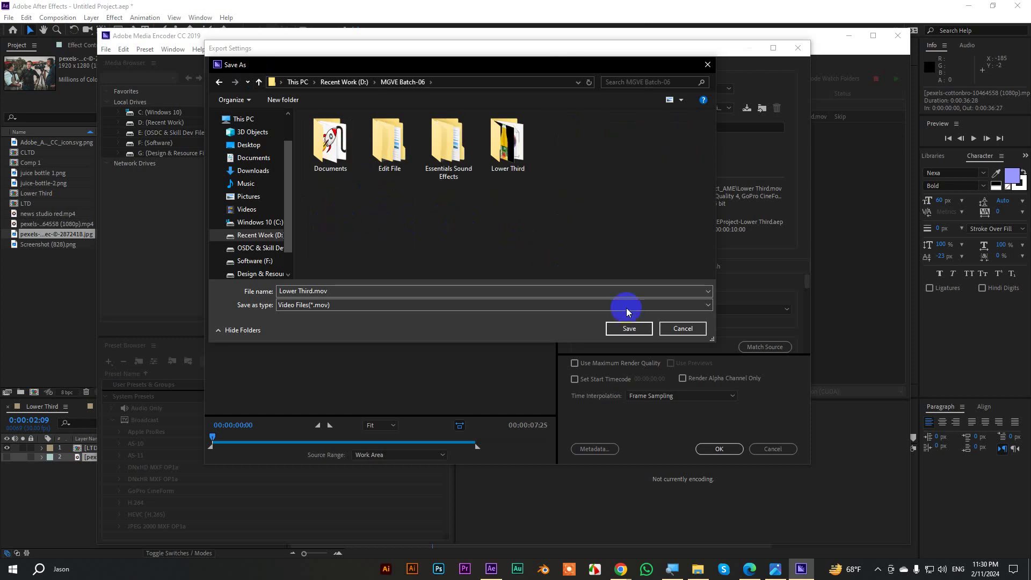
click(633, 328)
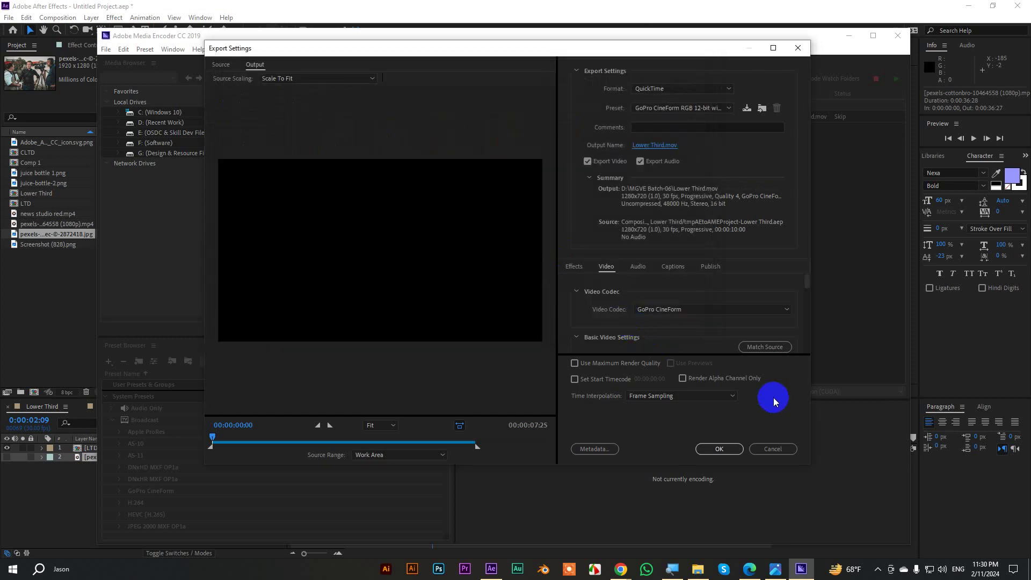
click(719, 449)
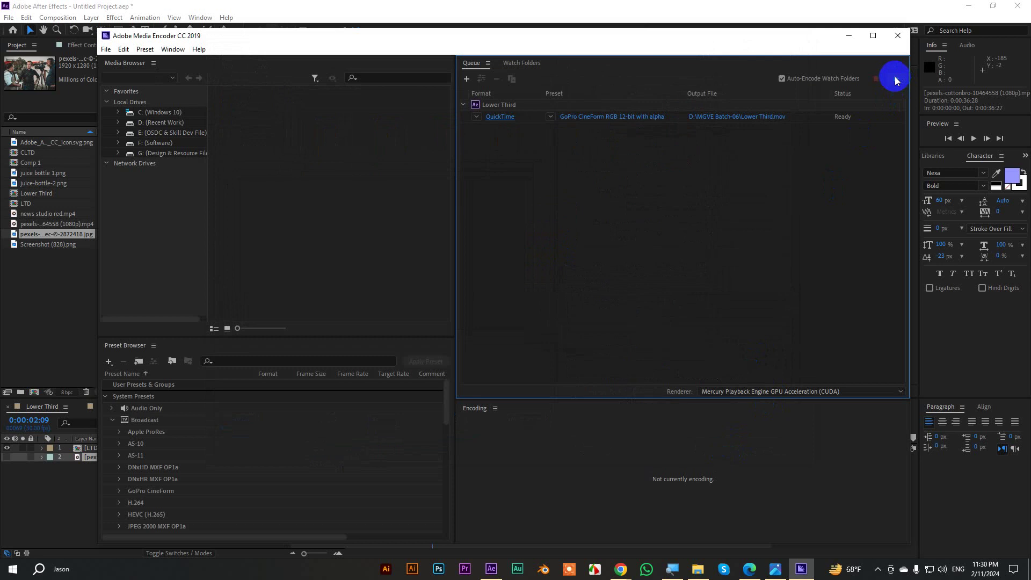
click(895, 78)
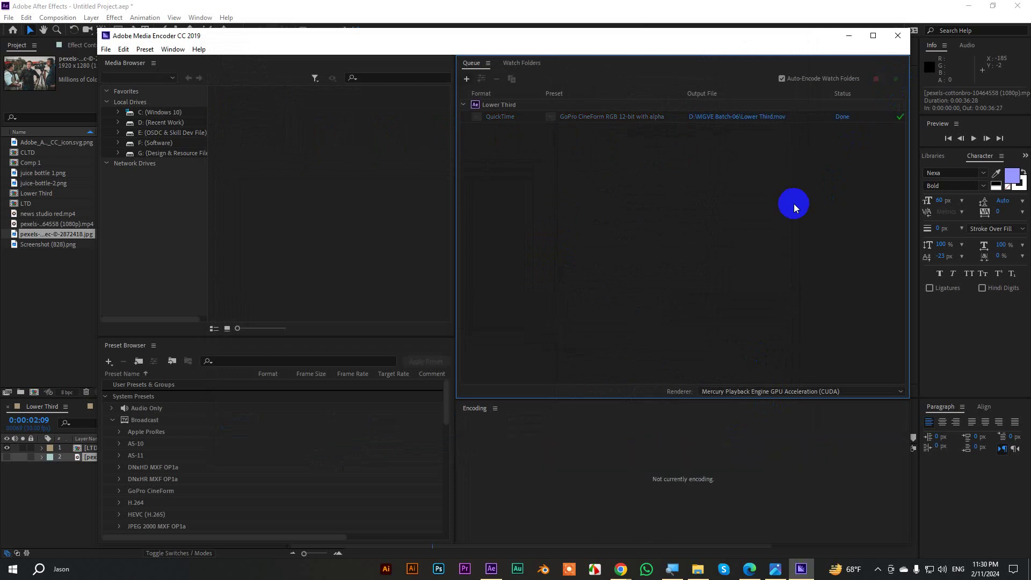
In Comp 1, hide background layer 2, show the transparency grid, and add Comp 1 to the Media Encoder queue.
click(847, 36)
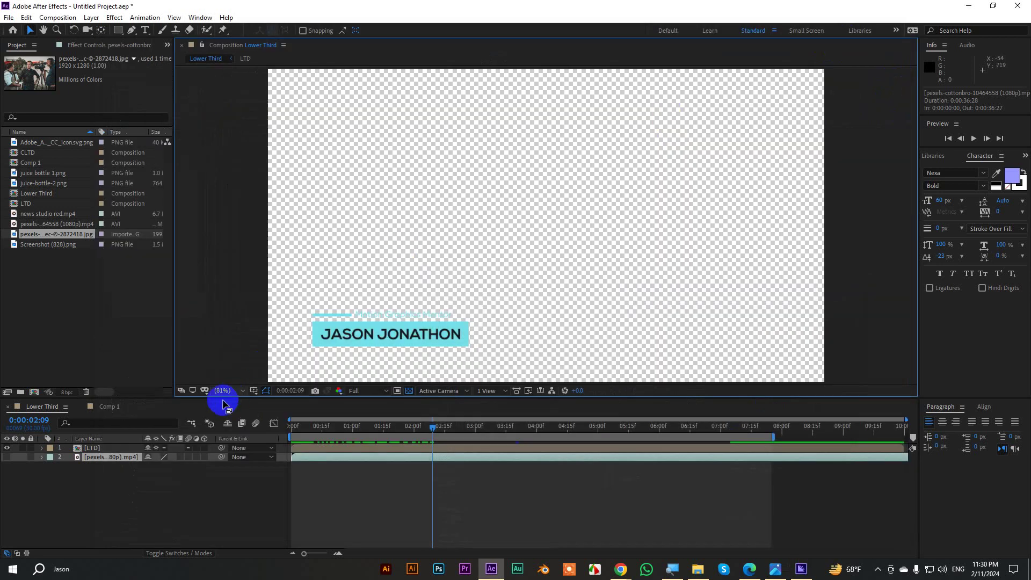
click(107, 407)
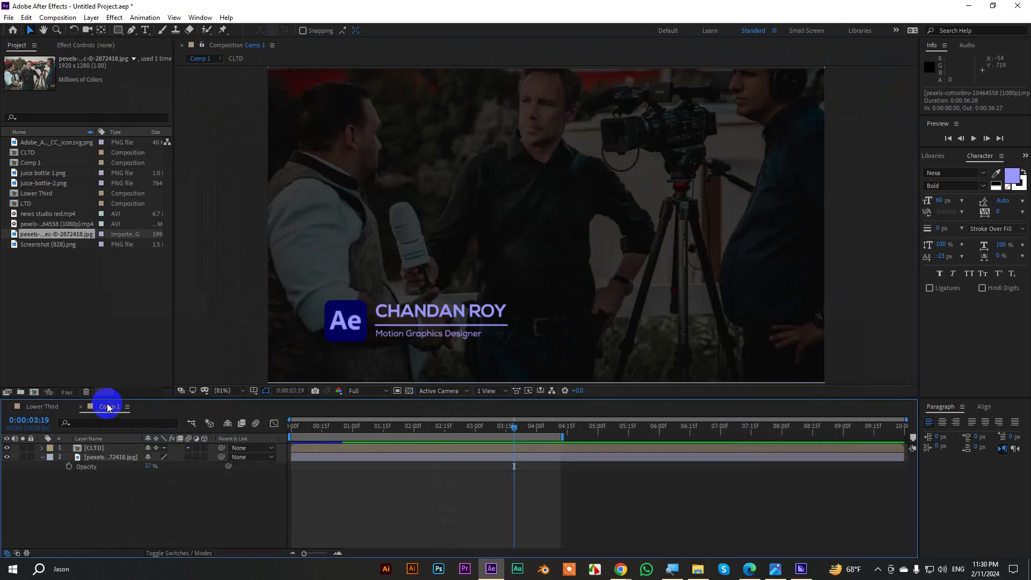
click(43, 457)
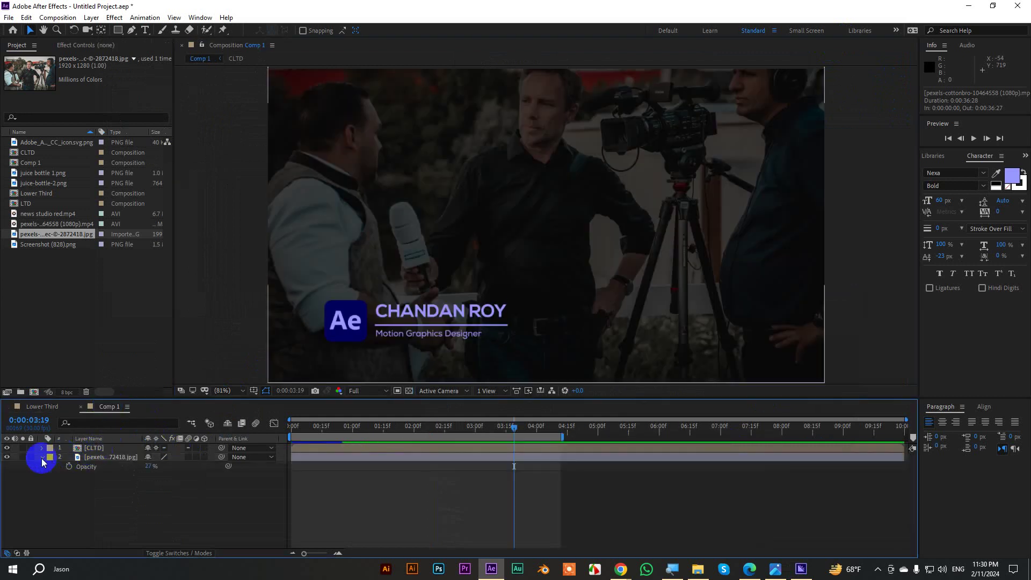
click(7, 457)
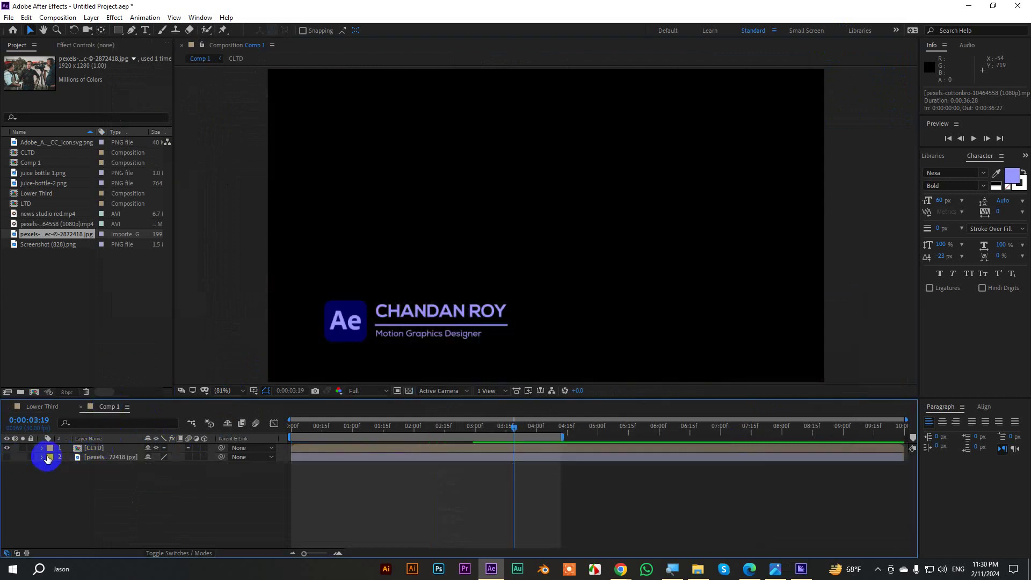
click(410, 390)
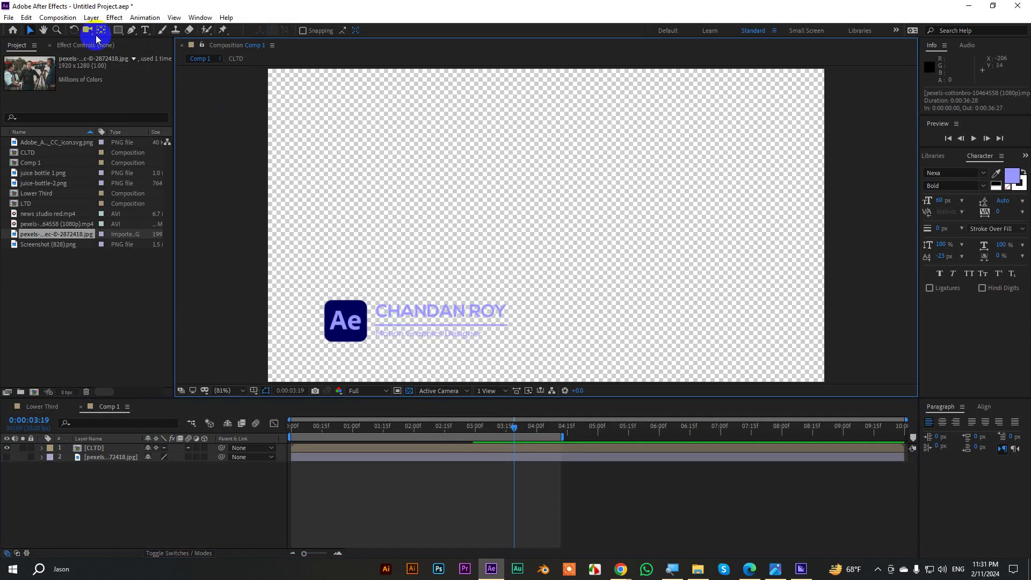
click(57, 18)
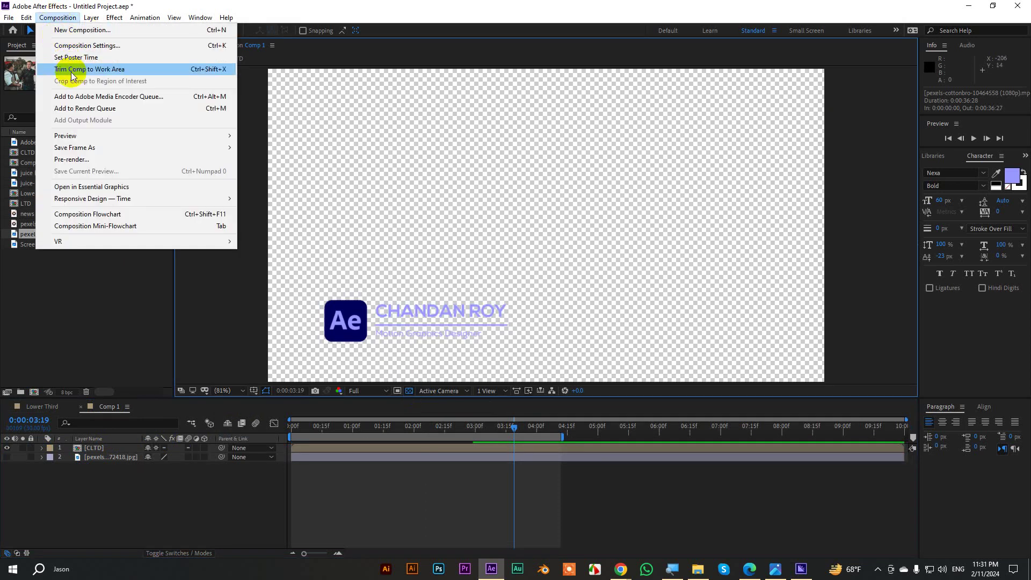
click(84, 97)
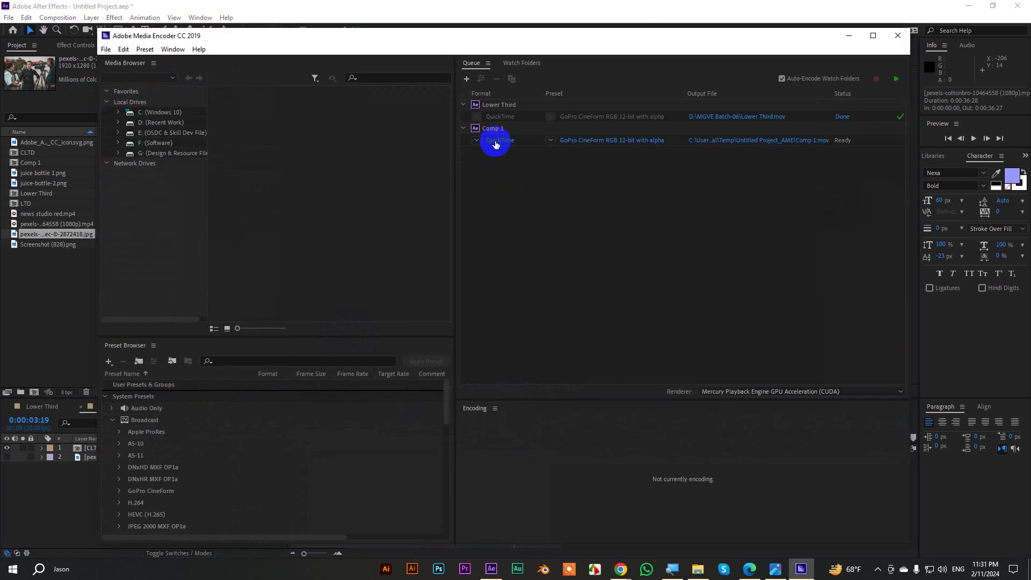
Export Comp 1 as QuickTime with the Apple ProRes 4444 with alpha preset and start the queue.
click(495, 141)
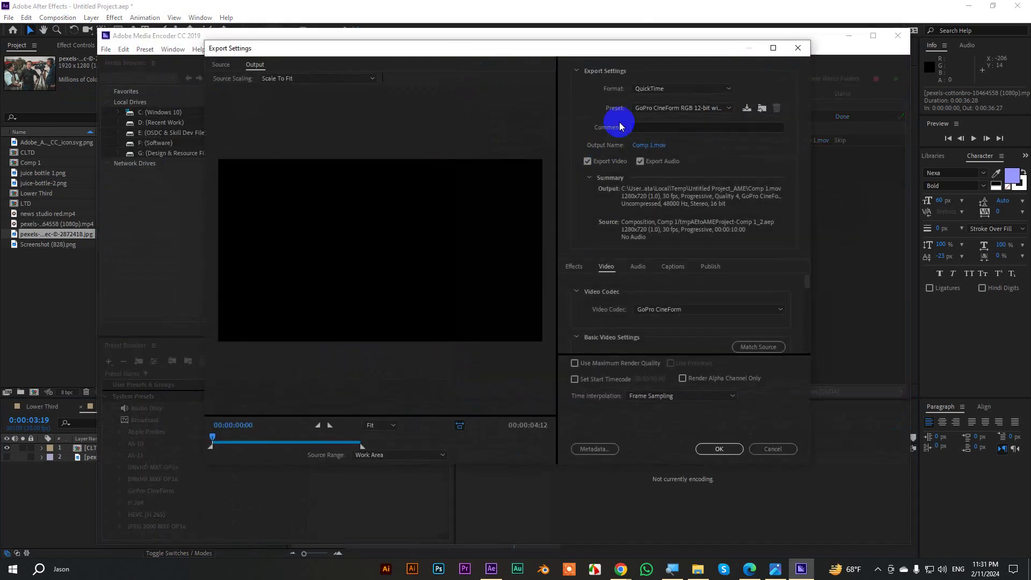
click(651, 89)
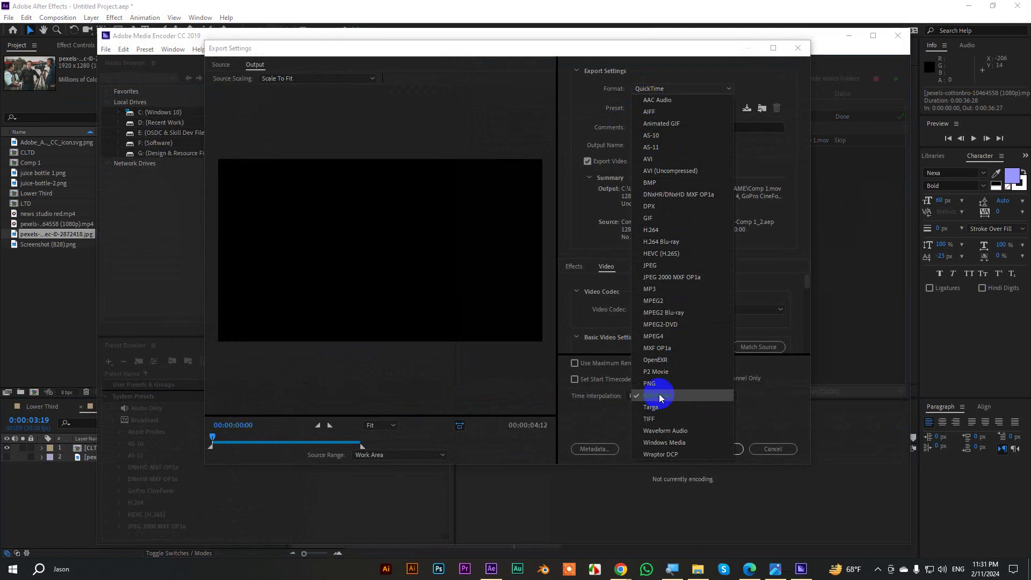
click(660, 395)
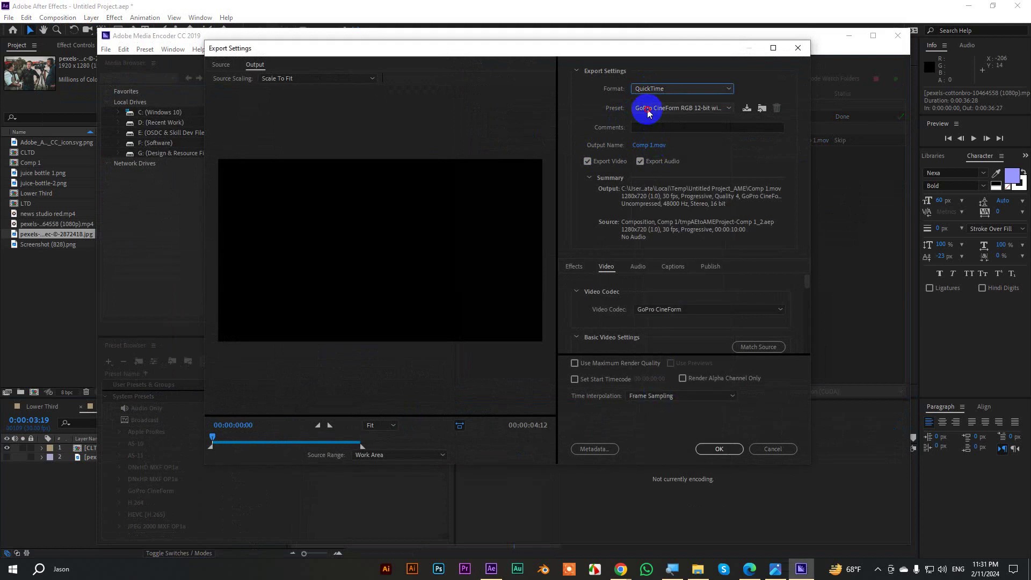
click(647, 110)
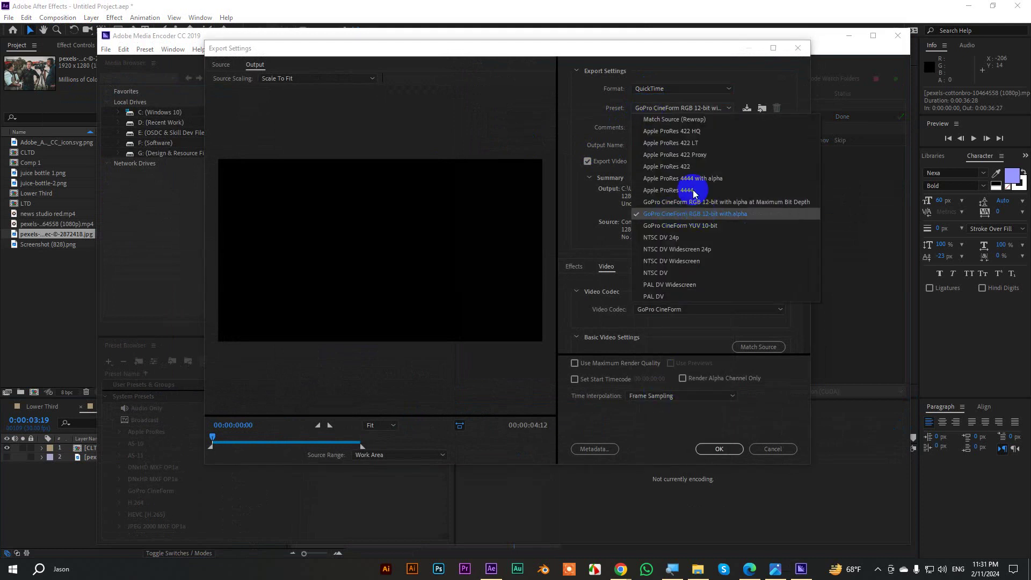
click(686, 178)
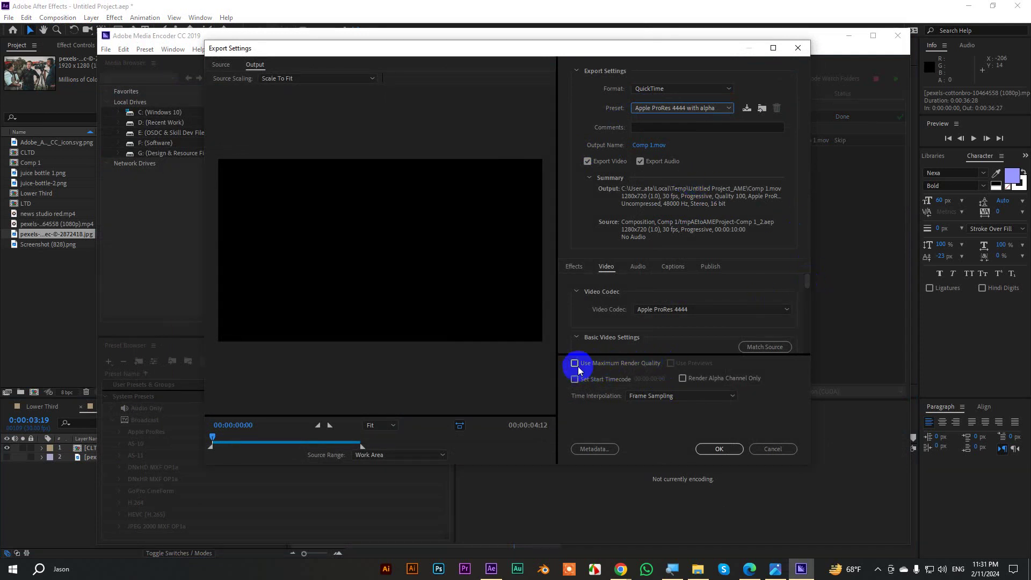
click(719, 449)
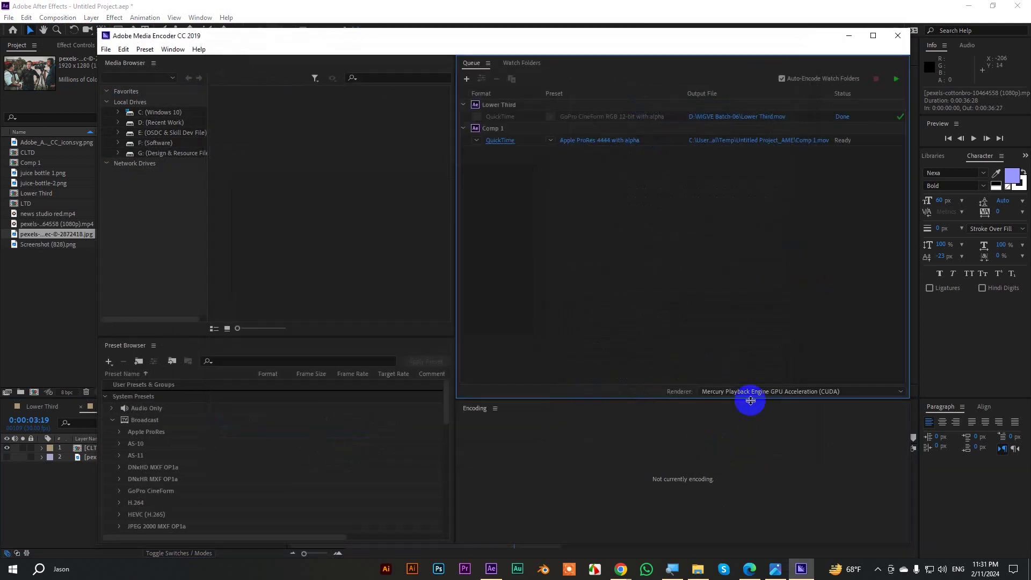
click(896, 79)
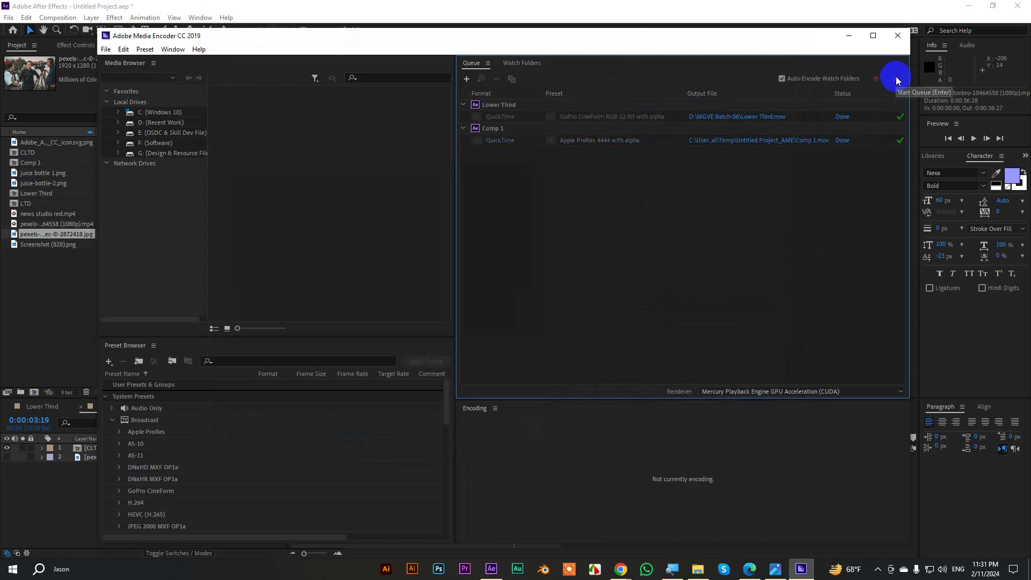
click(850, 37)
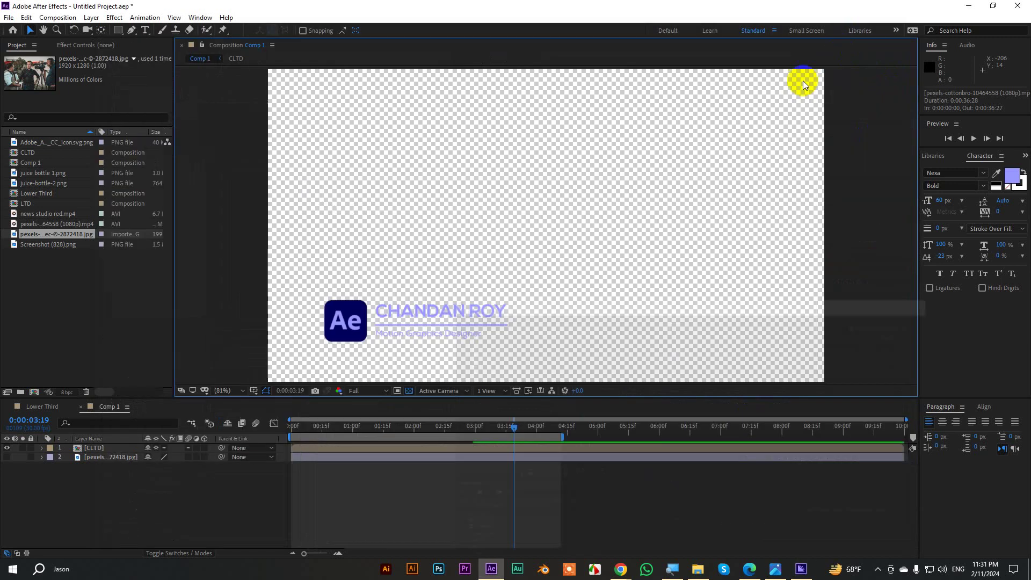
Return to the MGVE Batch-06 folder in File Explorer and refresh its listing.
click(708, 569)
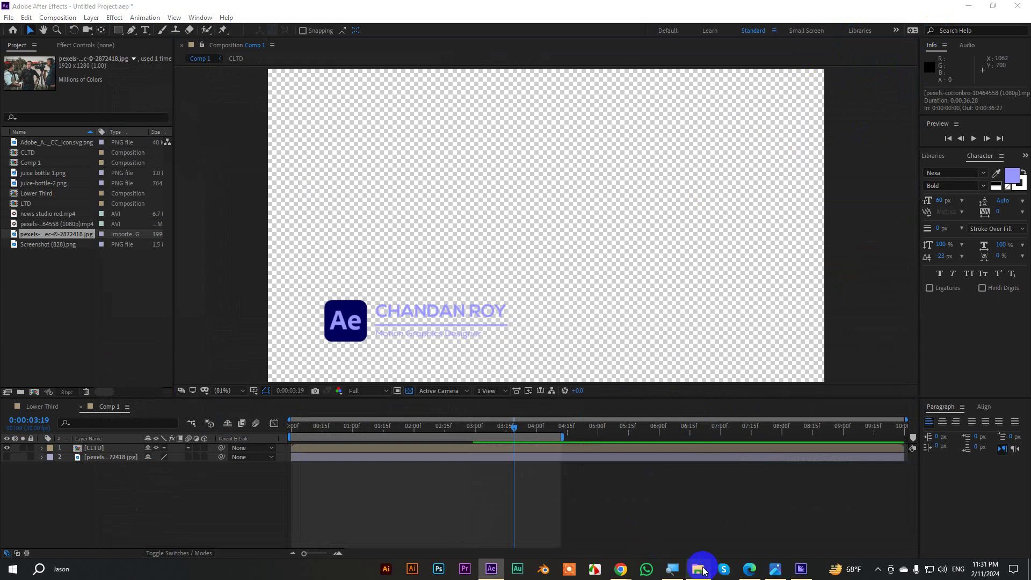
click(9, 34)
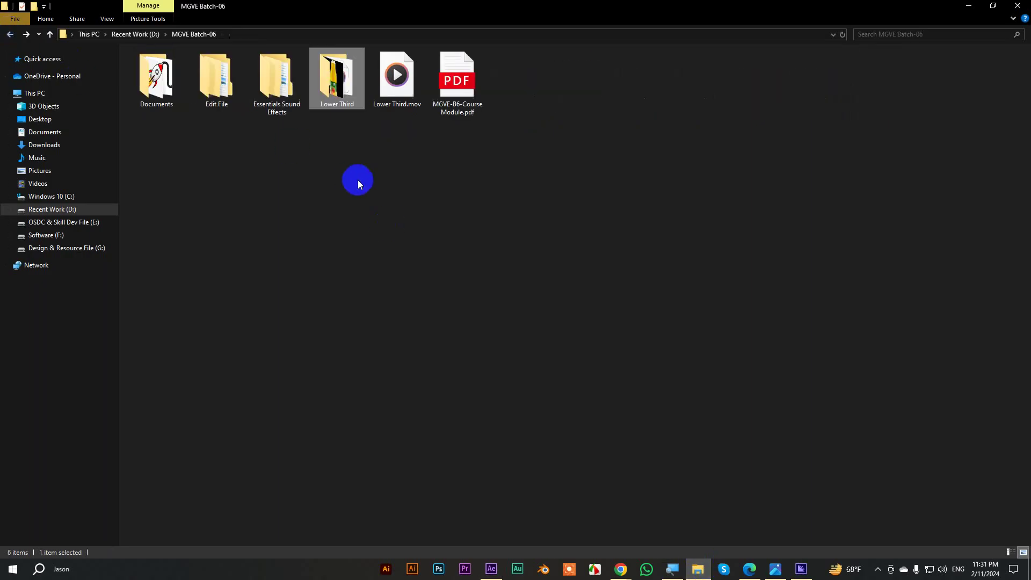
right_click(432, 184)
click(462, 225)
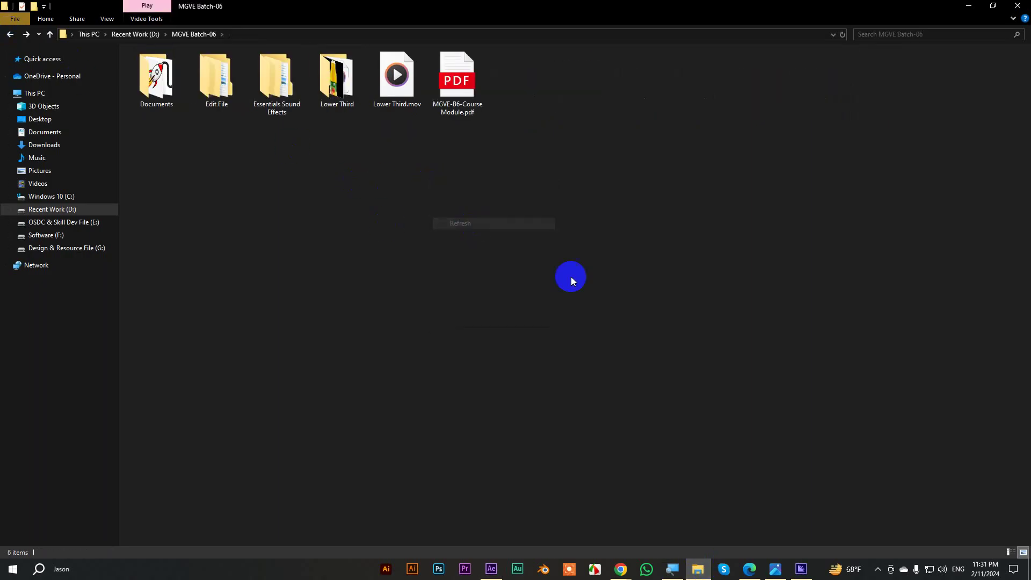
Open Comp 1's render folder from Media Encoder and paste Comp 1.mov into MGVE Batch-06.
click(801, 569)
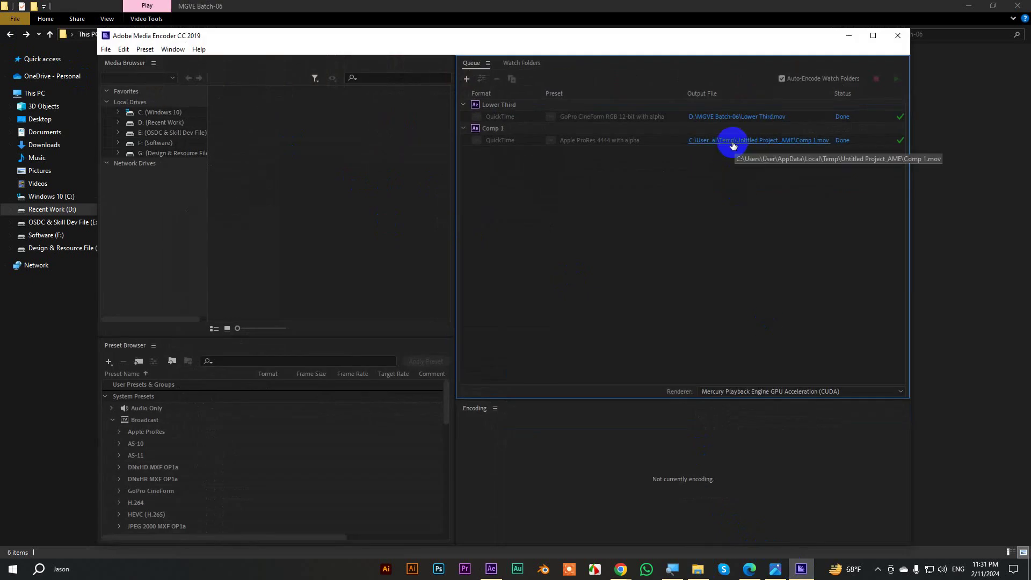
click(734, 145)
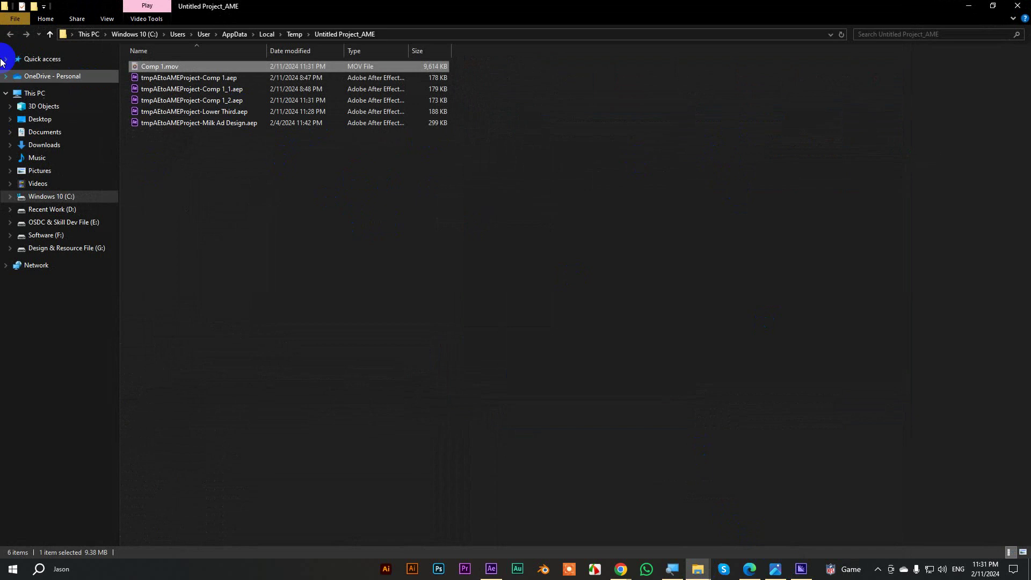
click(961, 6)
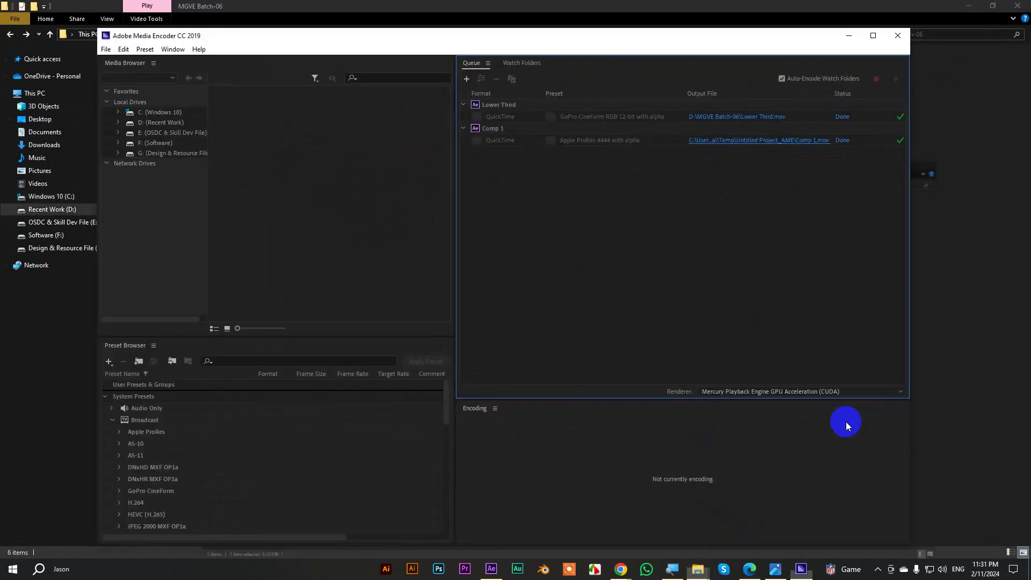
mouse_move(699, 562)
click(656, 523)
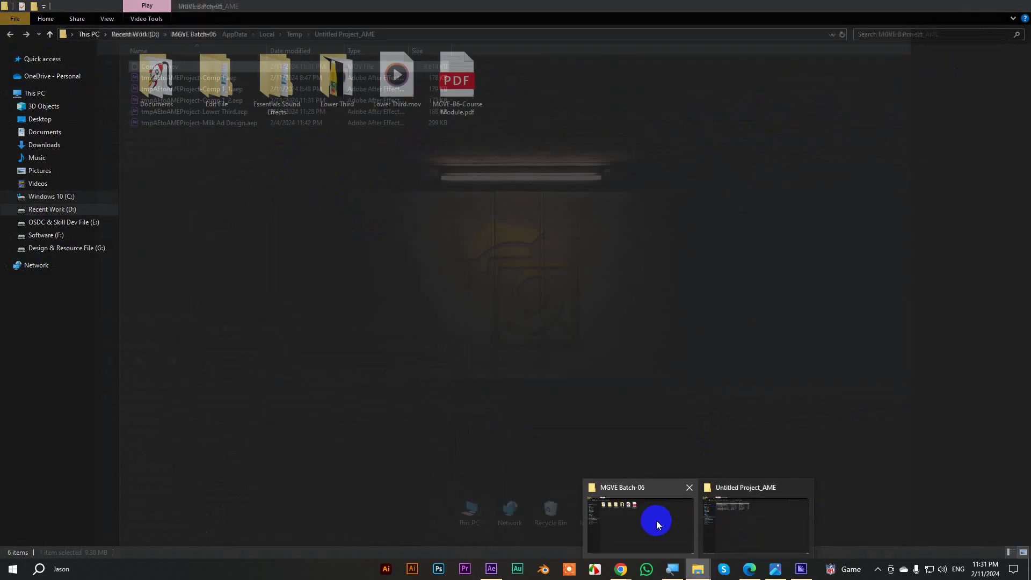
key(ctrl+v)
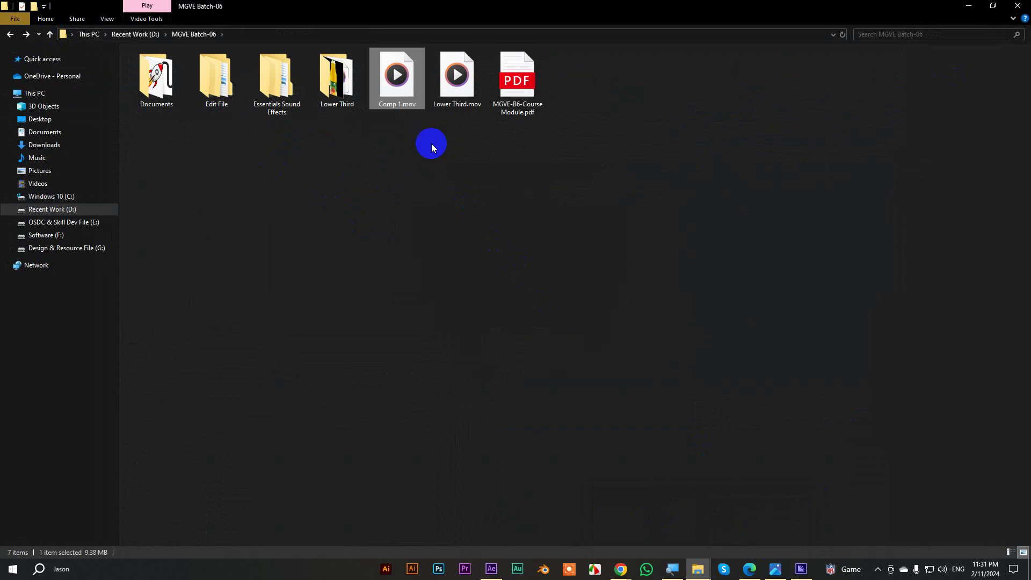
Check the file sizes of Comp 1.mov (9.38 MB) and Lower Third.mov (42.3 MB) in Properties.
right_click(401, 90)
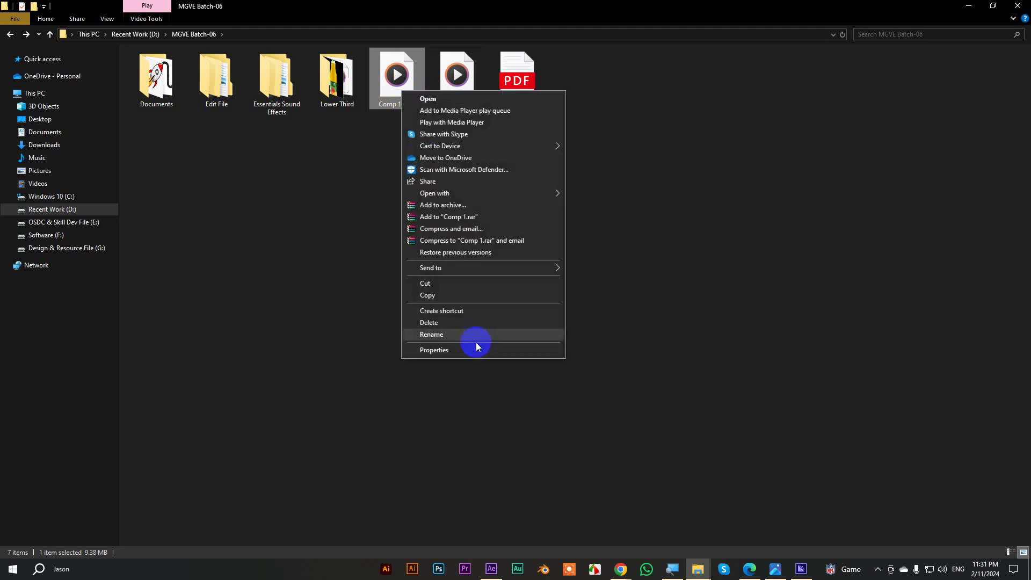
click(451, 352)
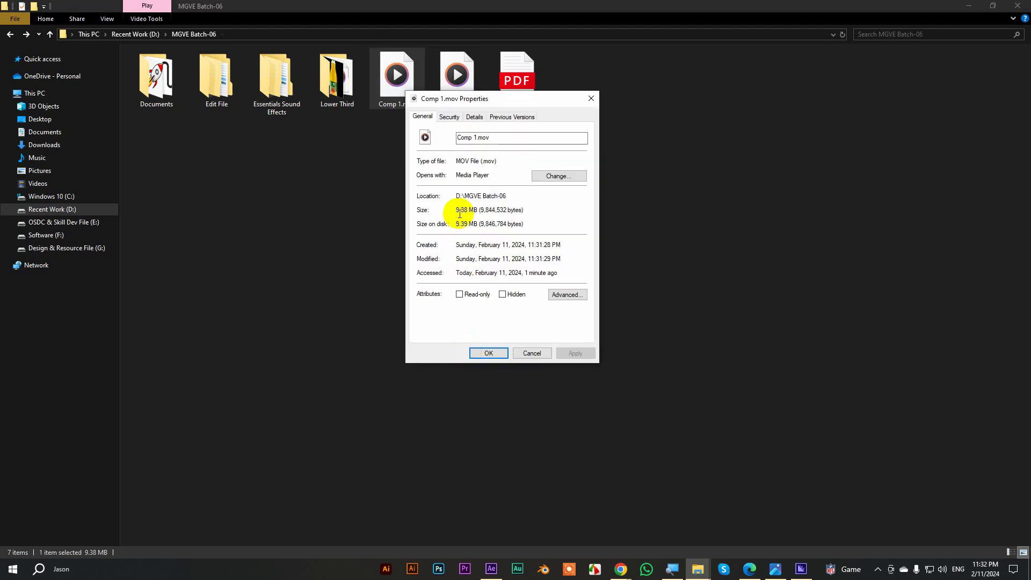
click(530, 352)
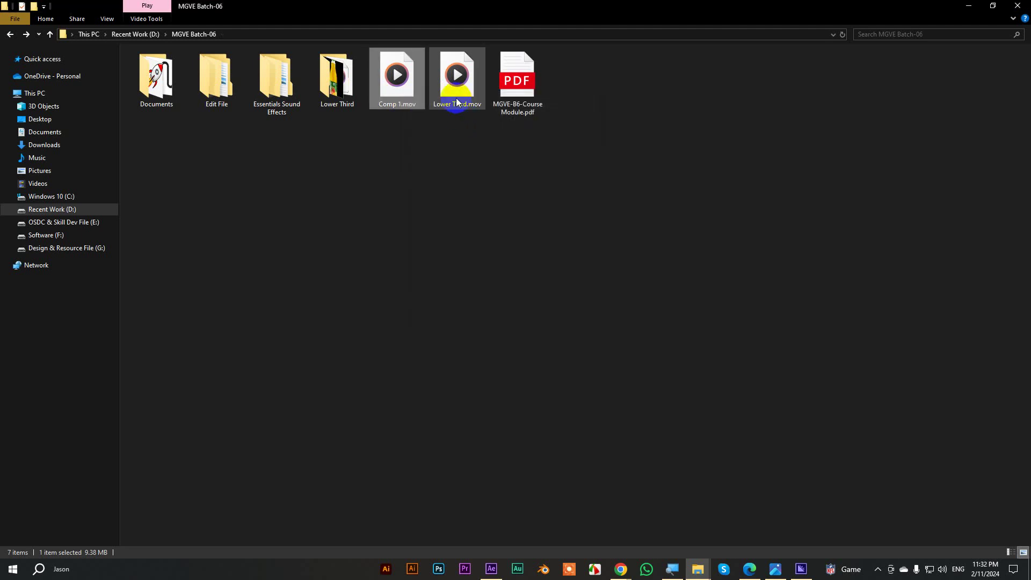
right_click(455, 97)
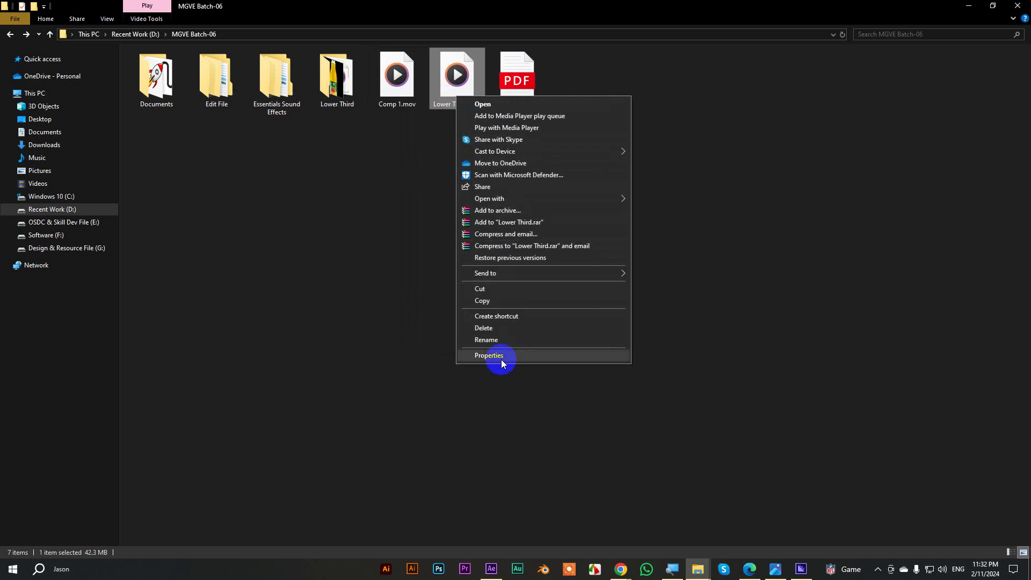
click(501, 358)
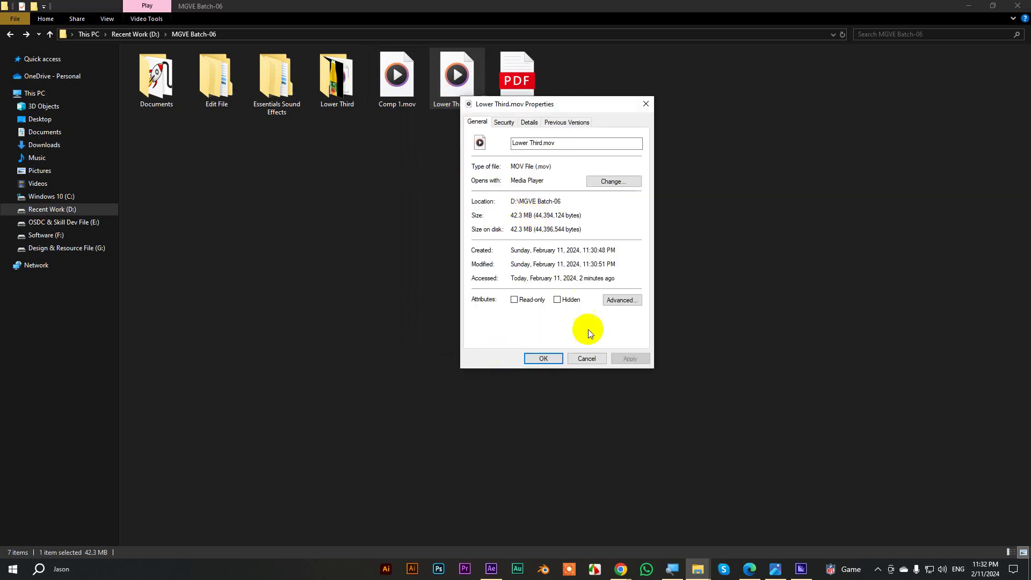
click(587, 358)
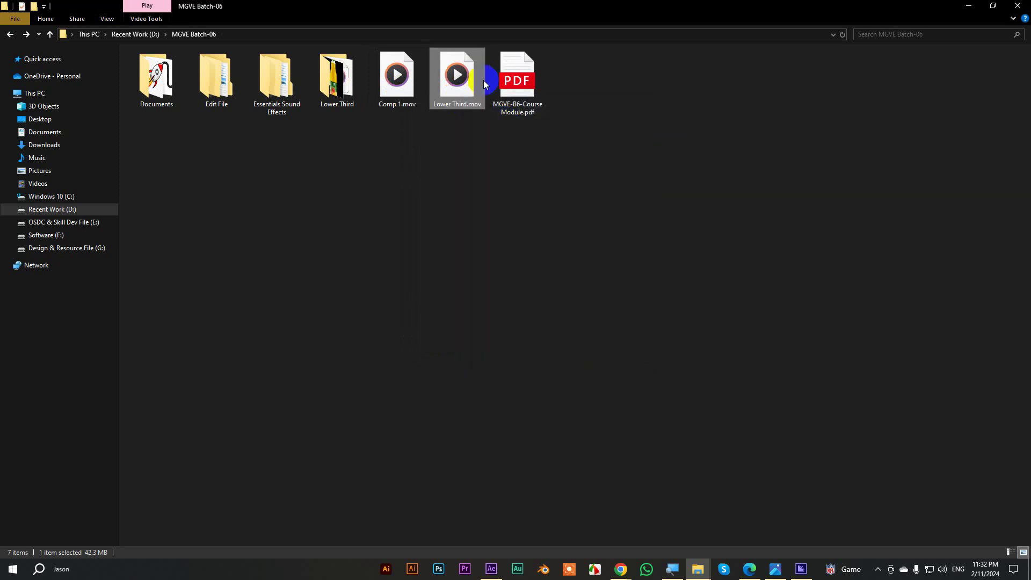
Return to After Effects and clear the project item selection.
mouse_move(483, 79)
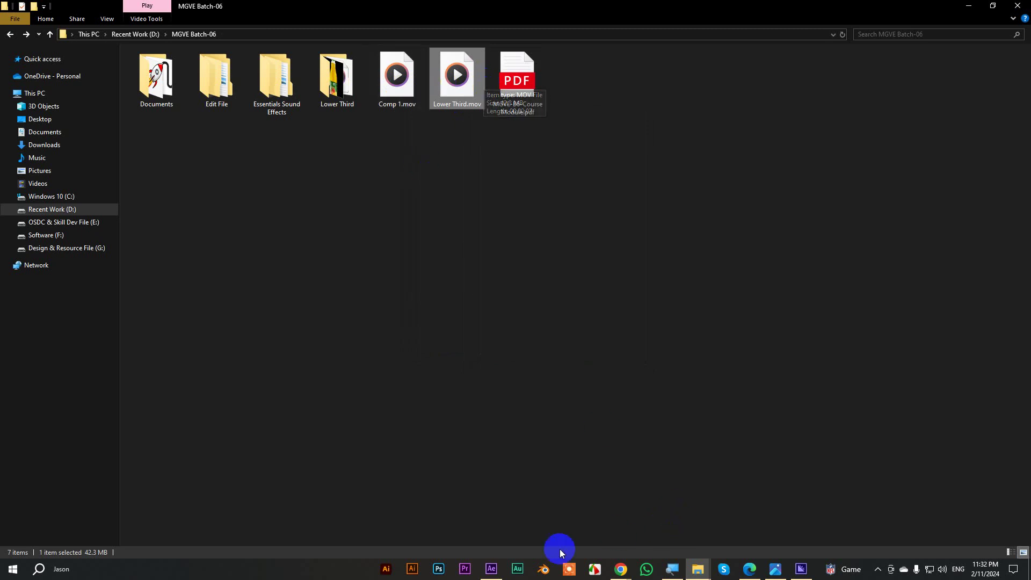
click(491, 569)
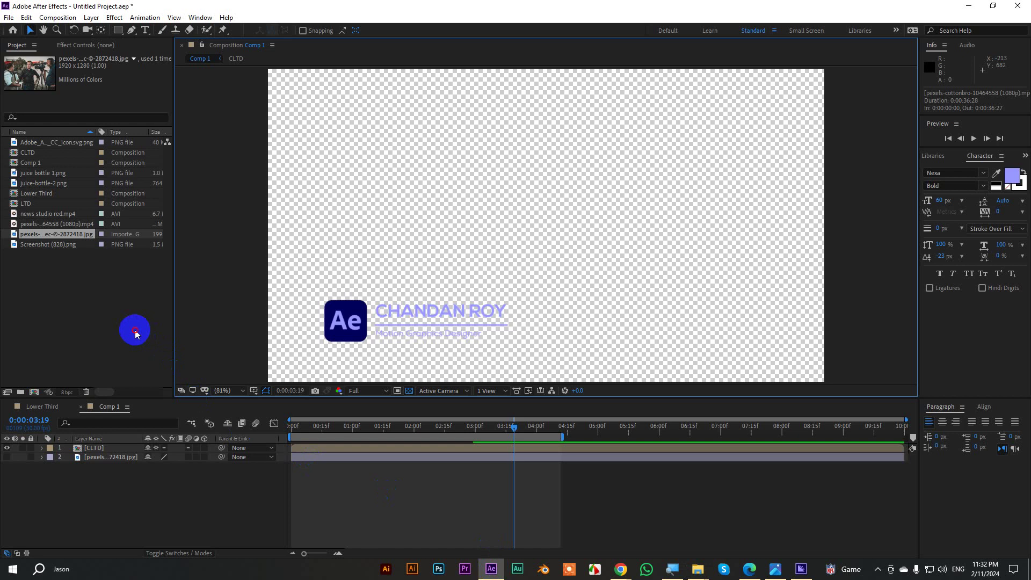
click(134, 329)
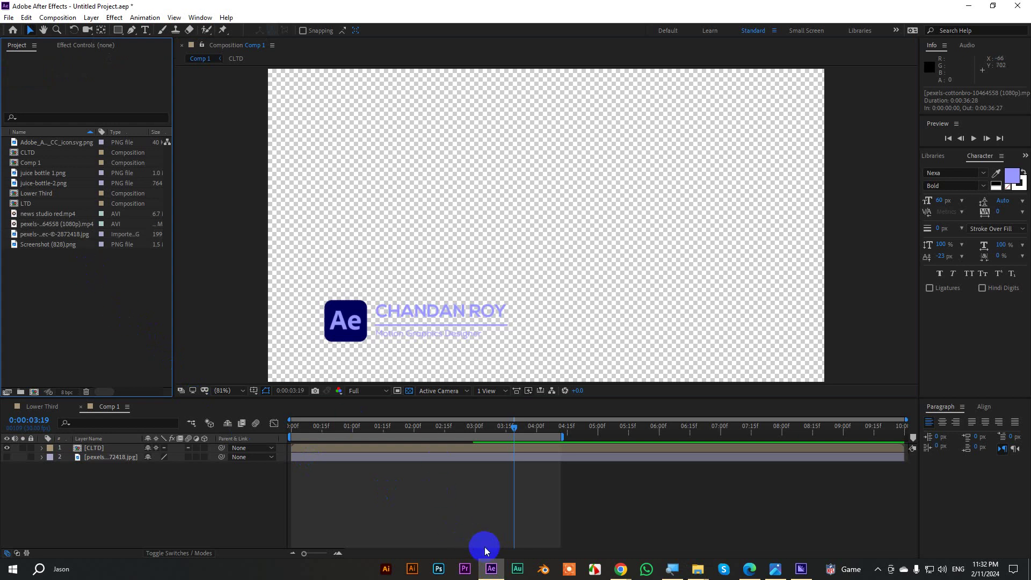
Launch Premiere Pro and create a new project, Untitled.prproj, in the Downloads folder.
click(465, 569)
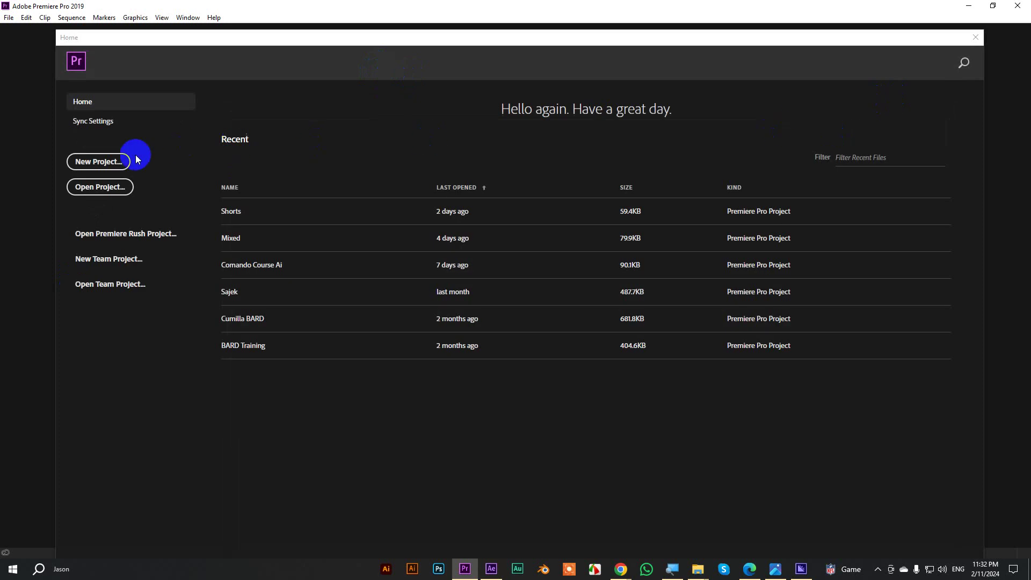
click(134, 161)
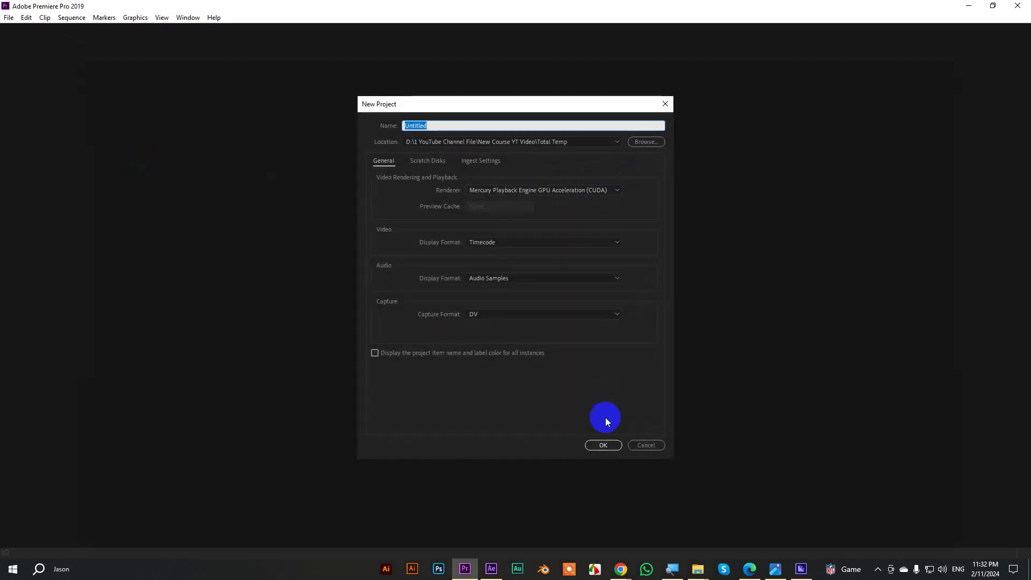
click(646, 142)
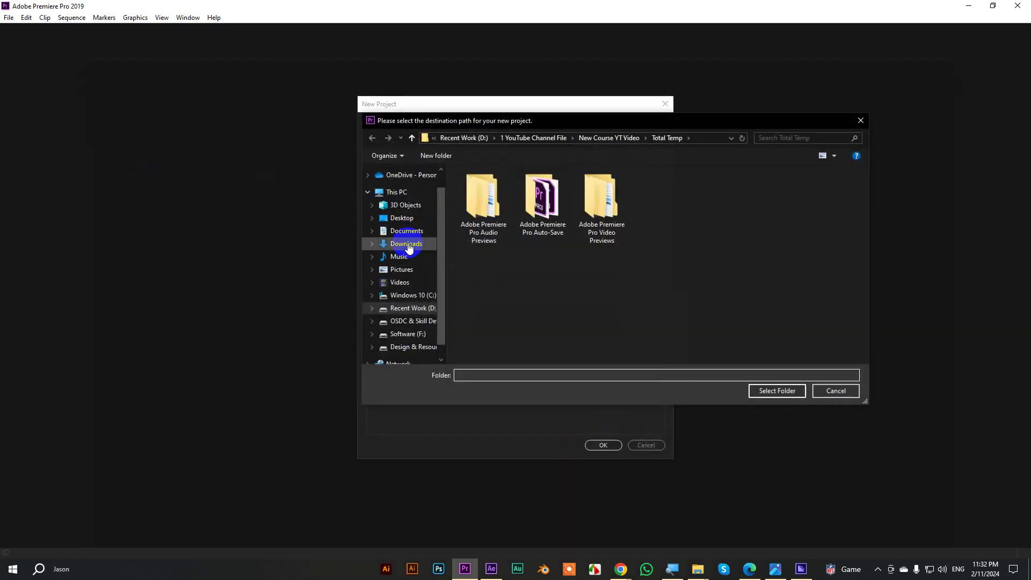
click(408, 244)
click(779, 392)
click(602, 445)
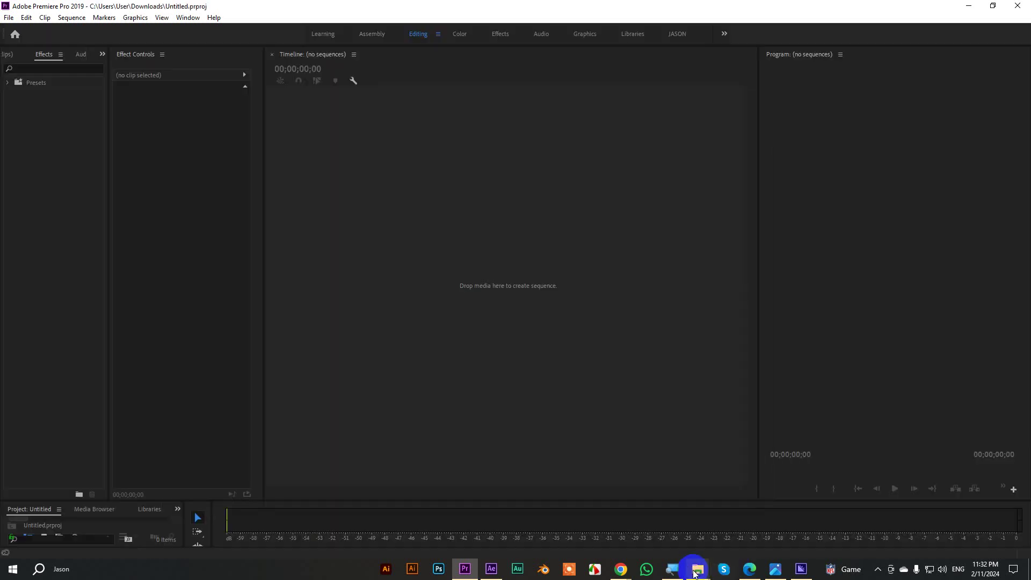
Drag the pexels reporter video into Premiere and reset to the saved Editing workspace.
mouse_move(677, 561)
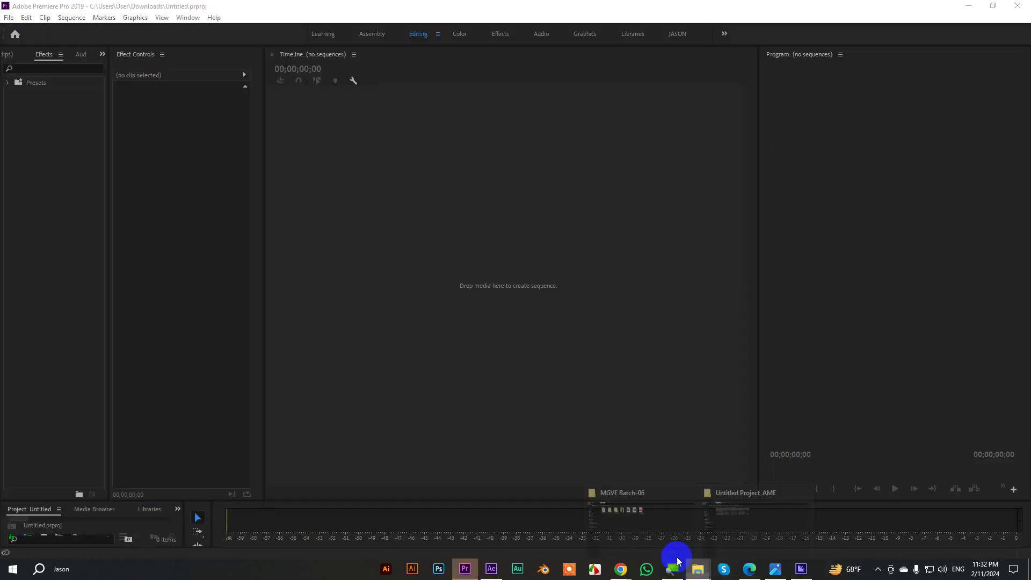
click(648, 532)
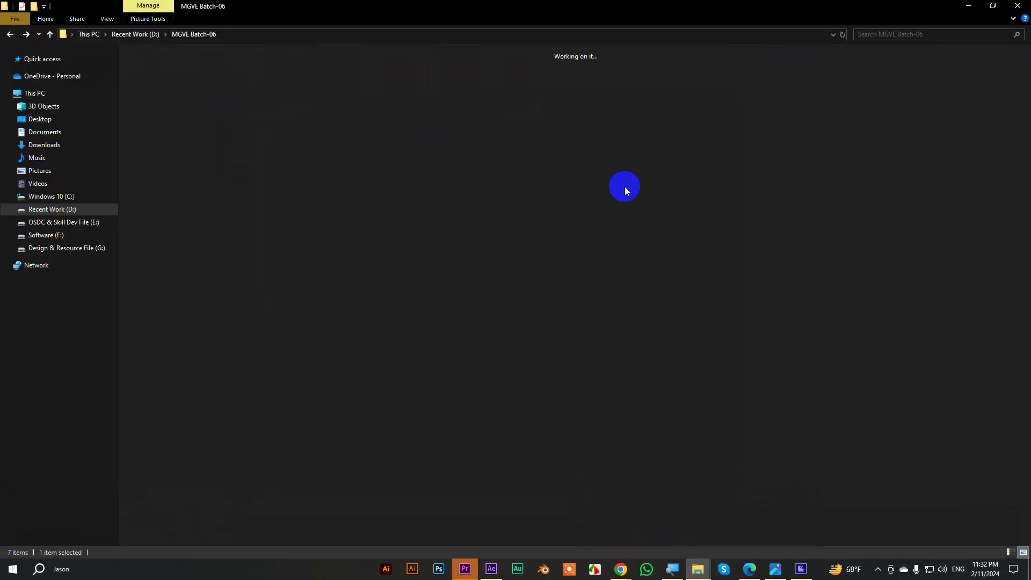
drag(517, 83, 185, 63)
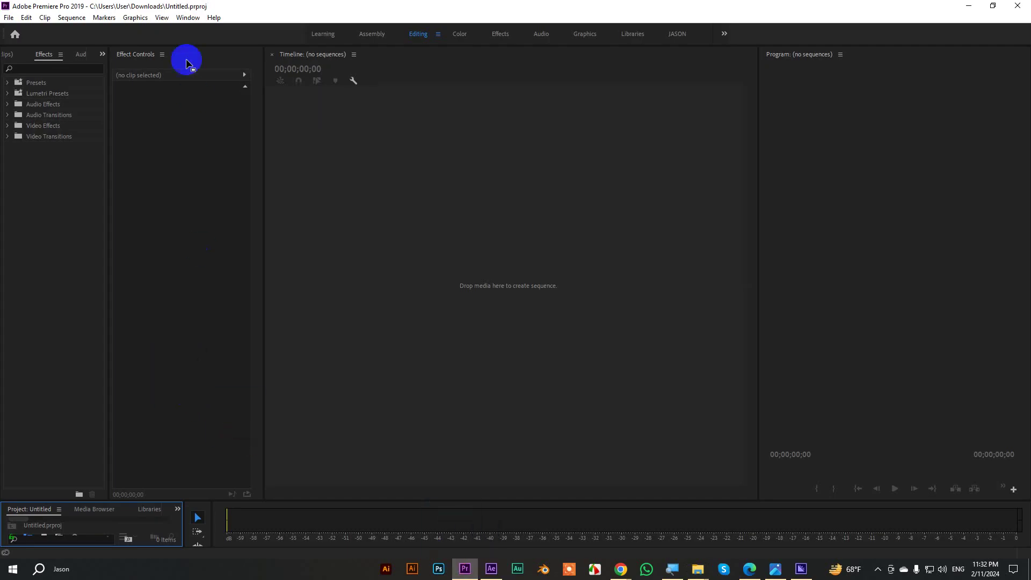
click(188, 17)
mouse_move(197, 33)
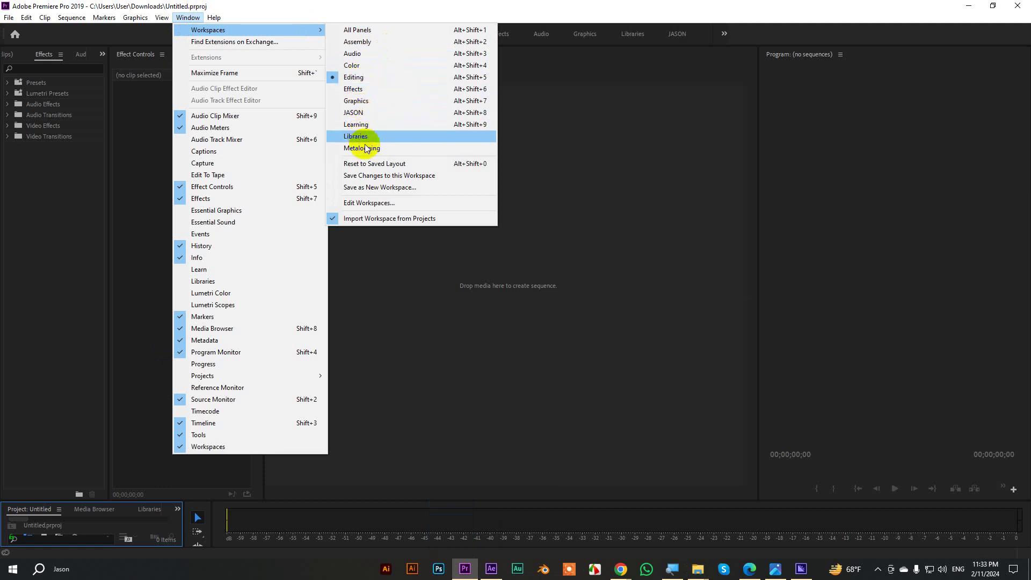
click(371, 164)
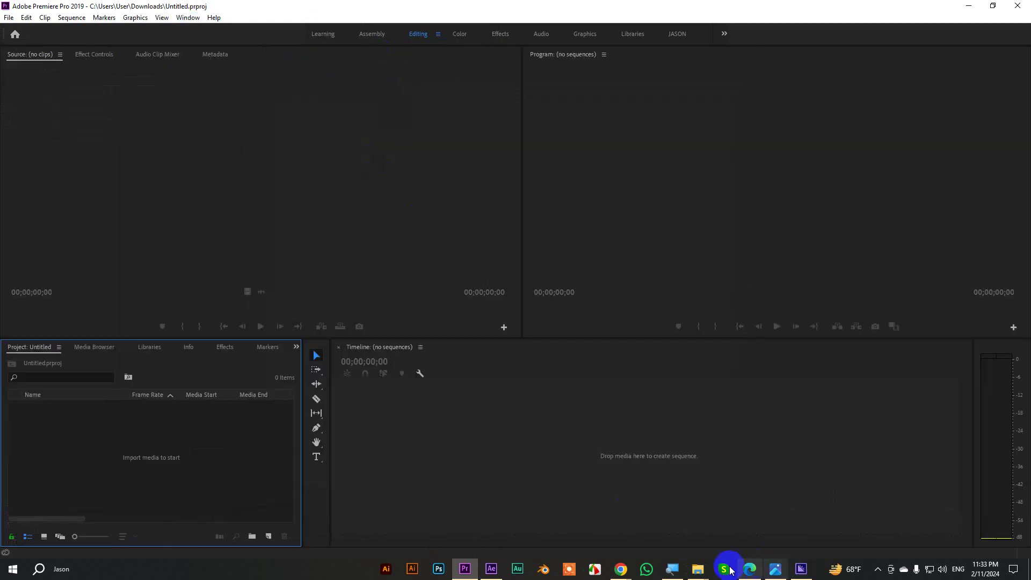
Import the pexels reporter clip, then select Comp 1.mov and Lower Third.mov from MGVE Batch-06 to import.
mouse_move(697, 568)
click(650, 525)
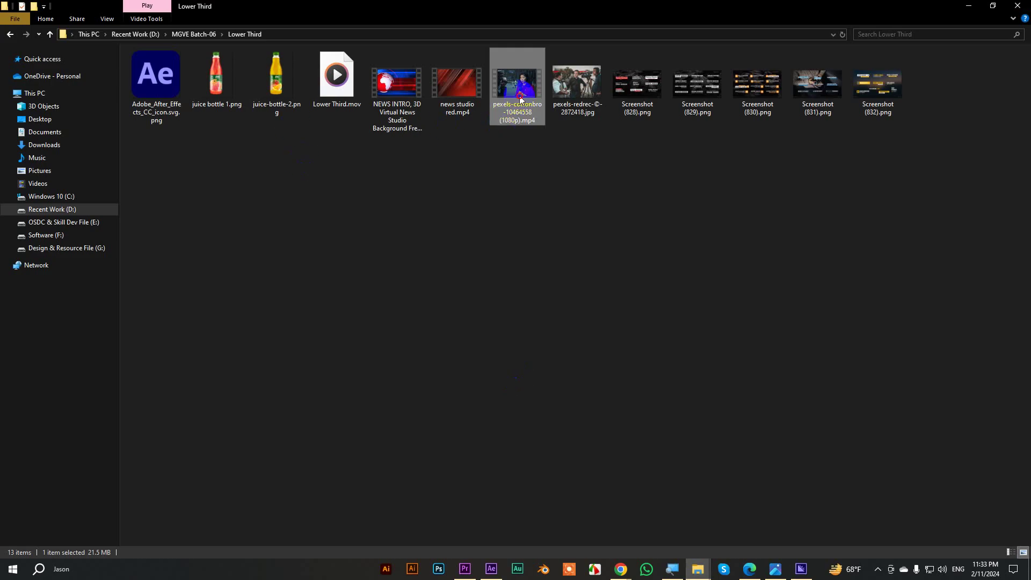
drag(519, 100, 446, 430)
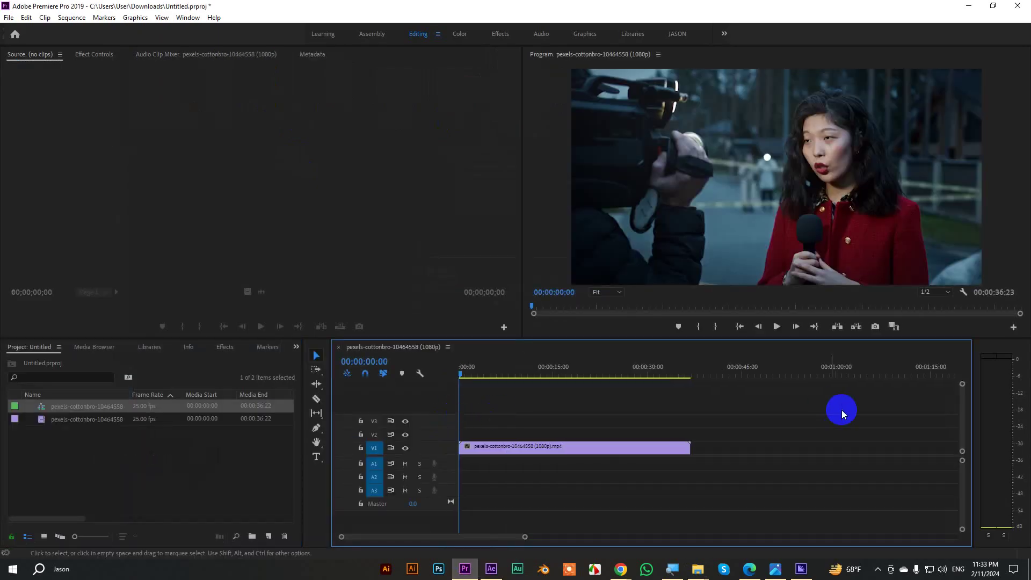
mouse_move(695, 566)
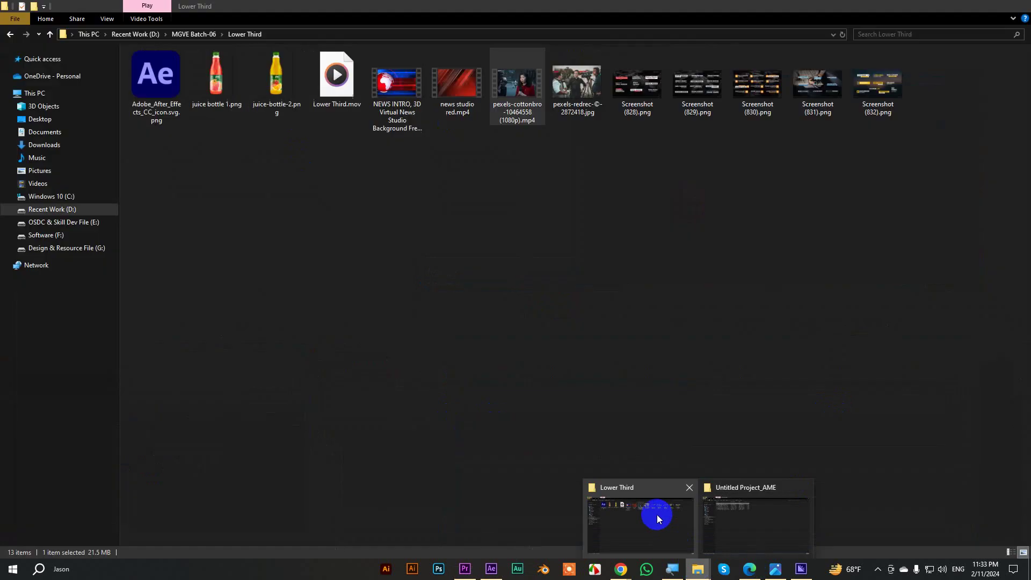
click(659, 518)
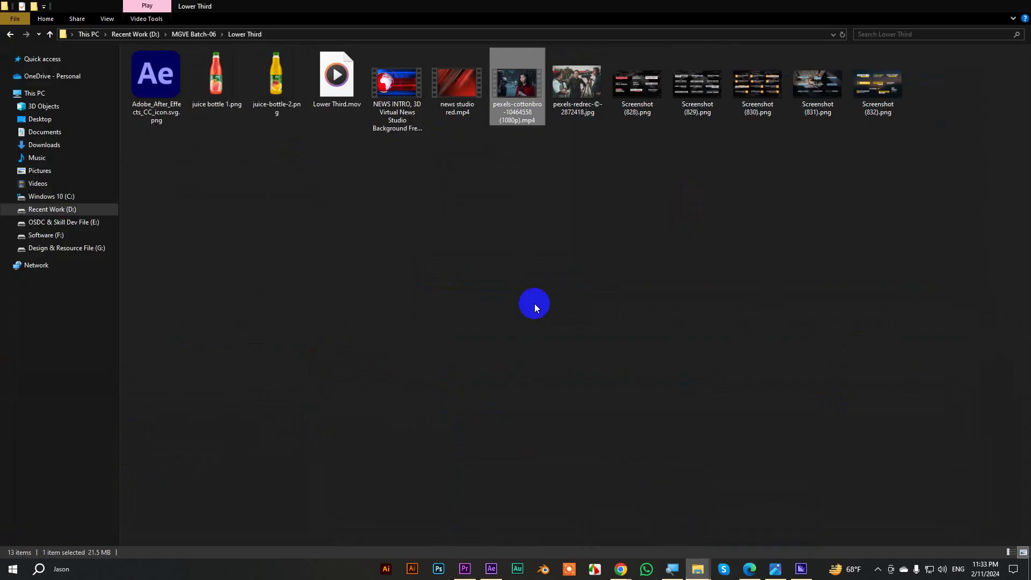
click(10, 41)
drag(467, 154, 149, 467)
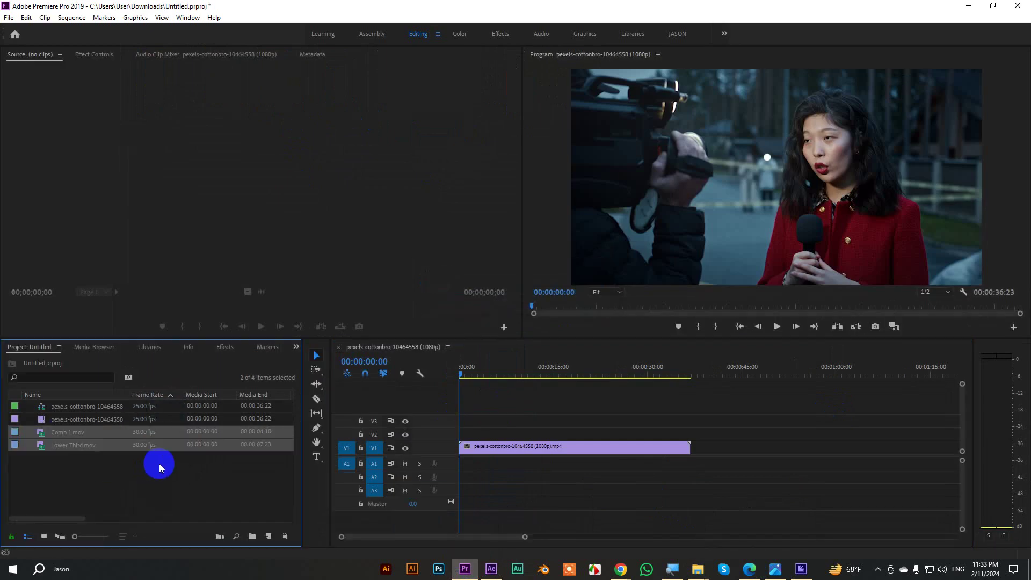
Place Lower Third.mov then Comp 1.mov back-to-back on V2 and play with the program preview enlarged.
click(143, 466)
drag(67, 448, 484, 476)
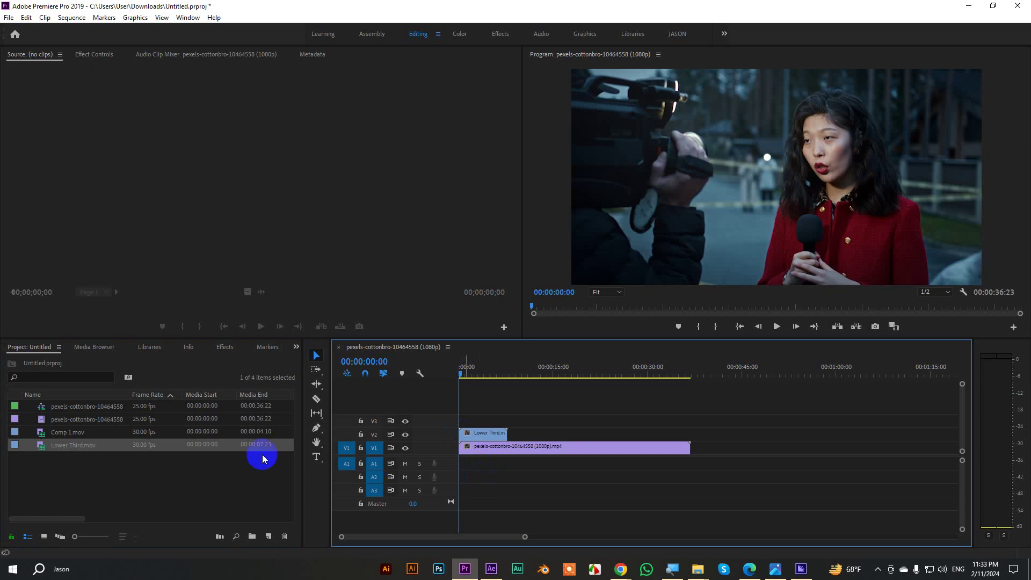
click(67, 432)
drag(137, 440, 556, 474)
alt+click(555, 481)
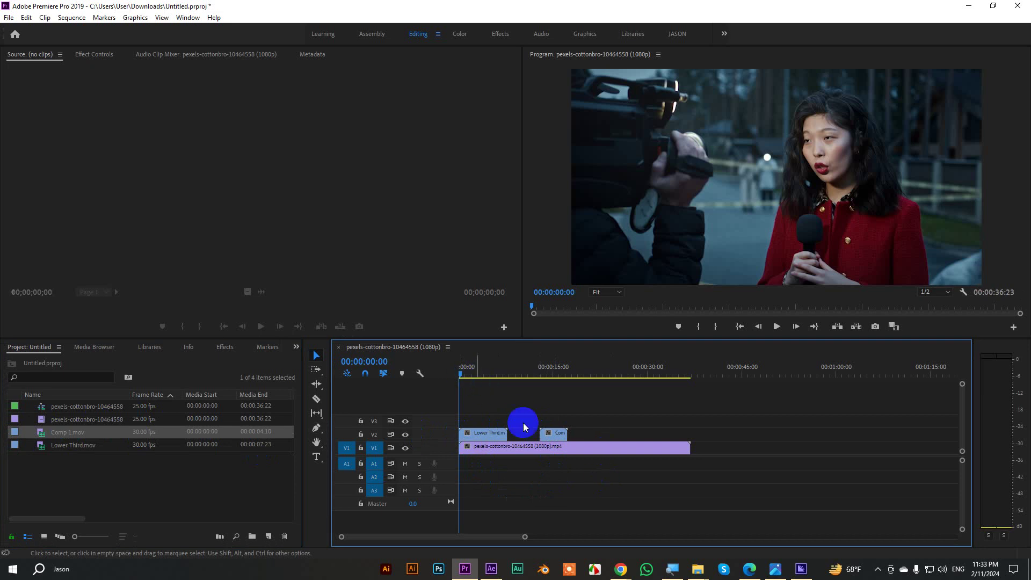
drag(555, 434, 524, 436)
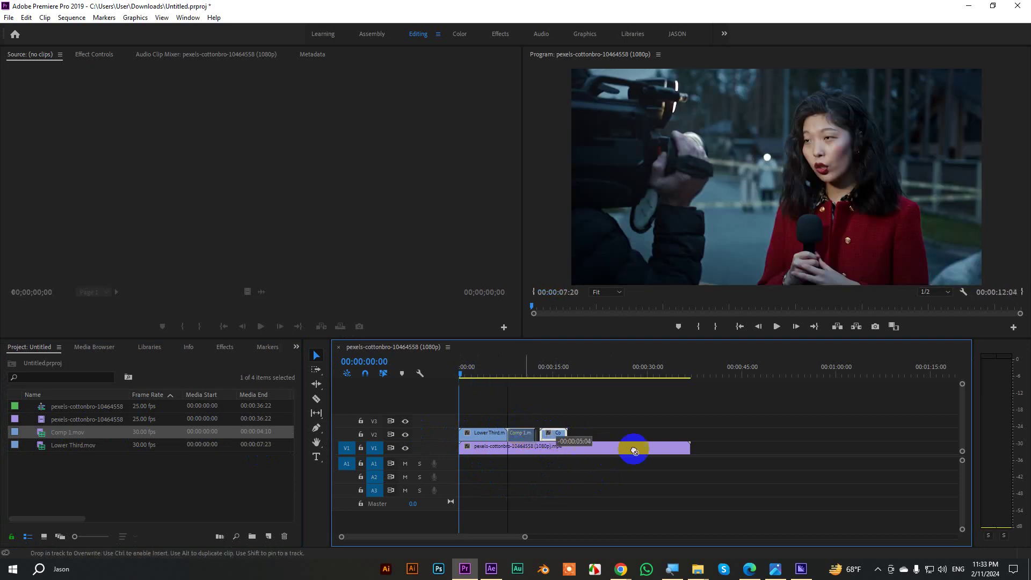
key(space)
key(space)
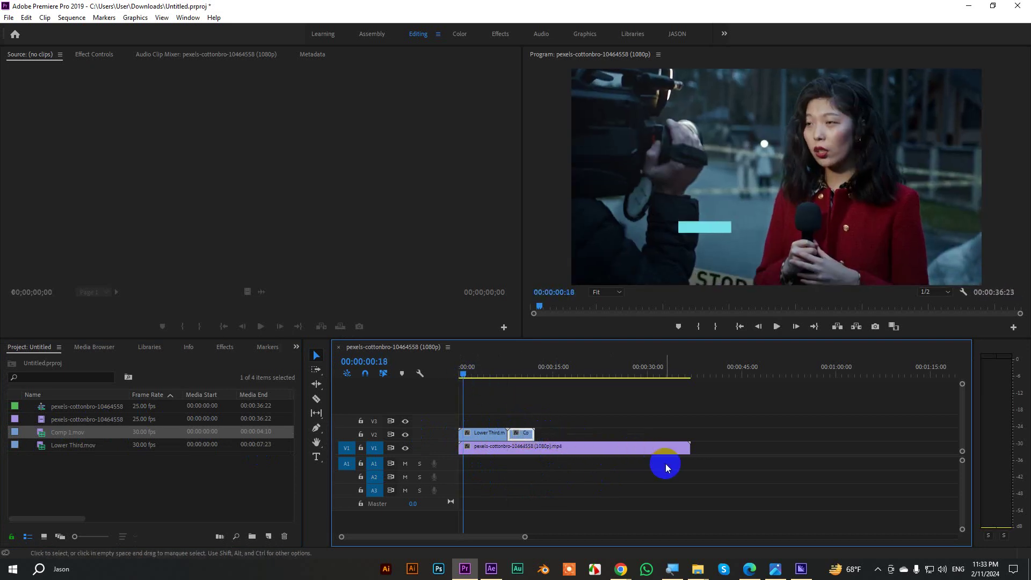
key(grave)
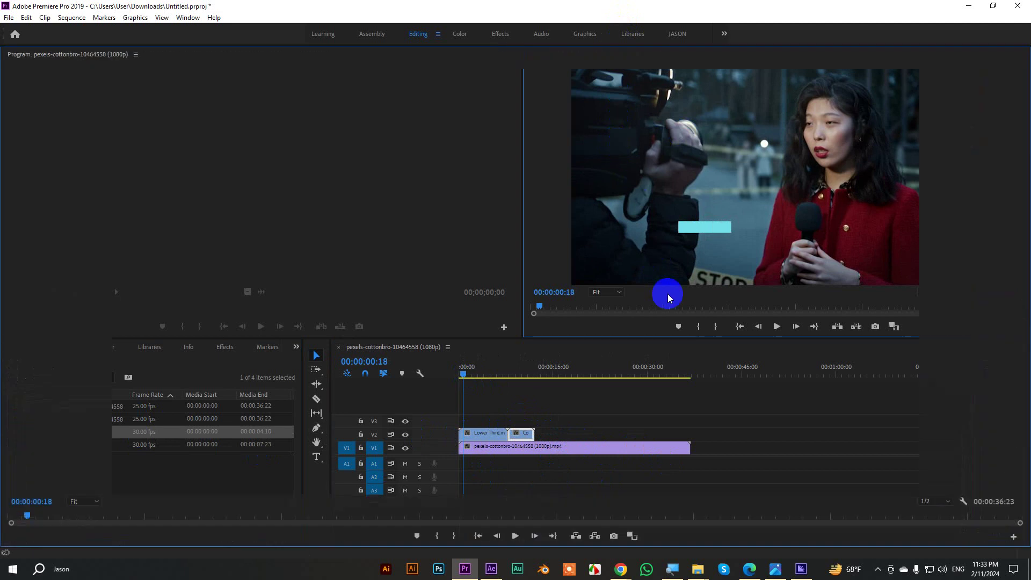
Play the sequence from the start in the maximized Program Monitor, then restore the editing layout.
drag(28, 516, 1, 511)
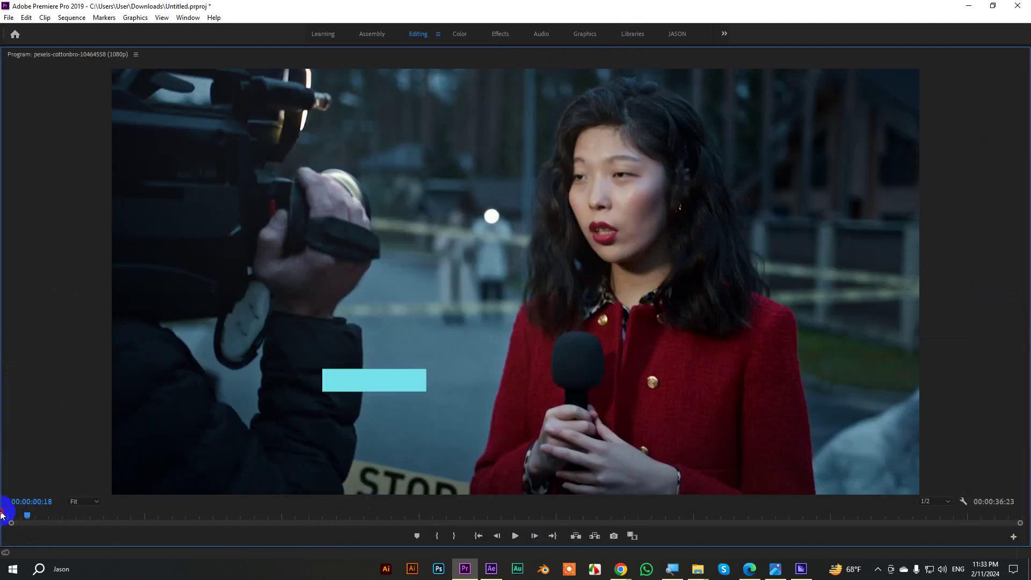
key(space)
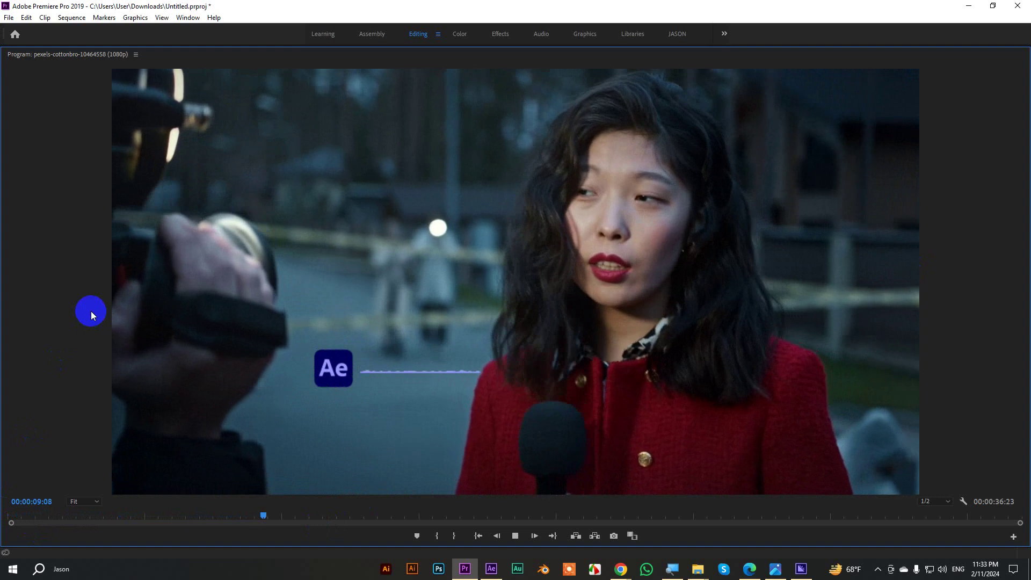
key(space)
key(grave)
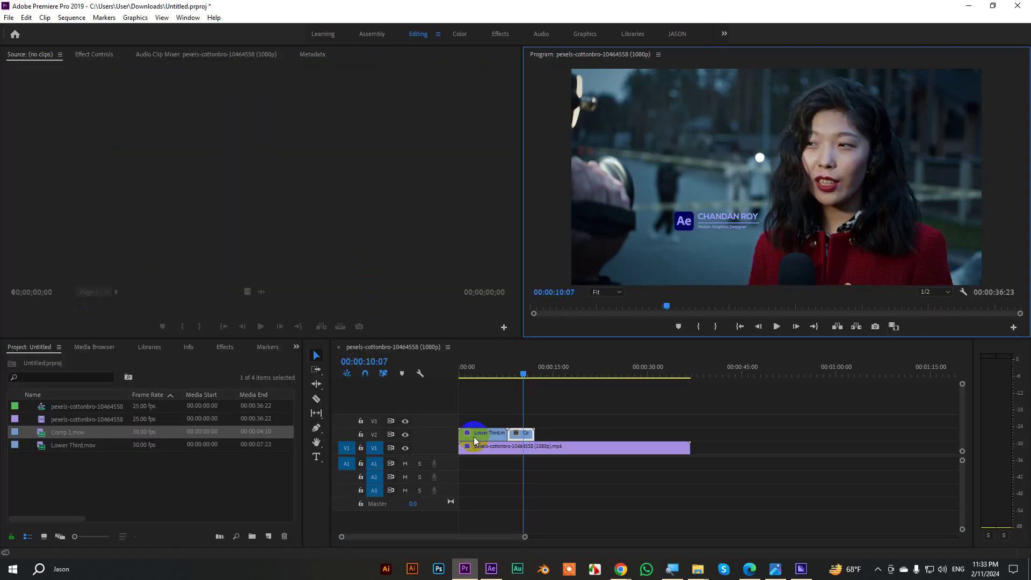
Scale Comp 1 and Lower Third to frame size and trim the reporter clip to about 00:00:12:04.
click(523, 435)
right_click(523, 435)
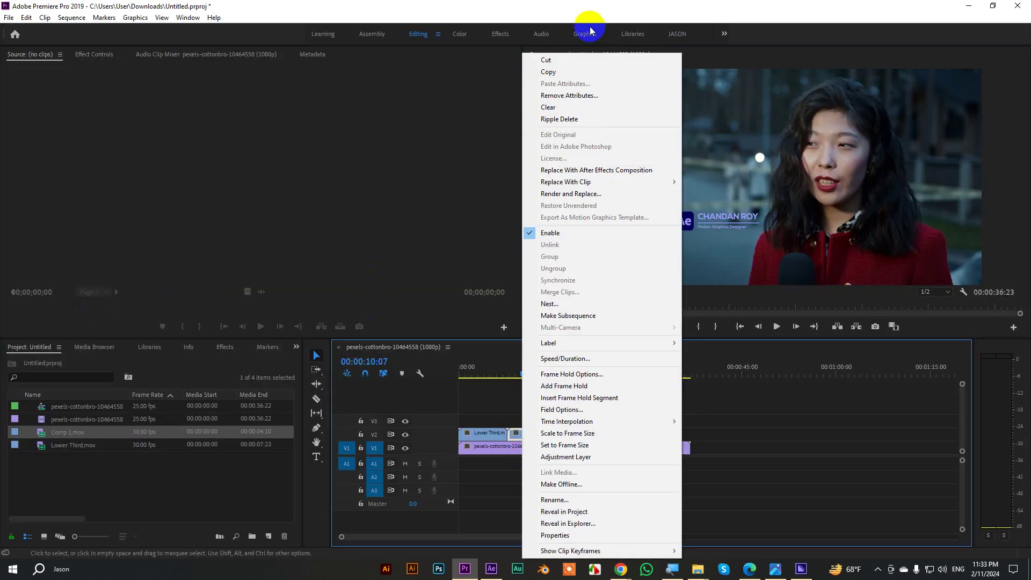
click(561, 432)
click(490, 439)
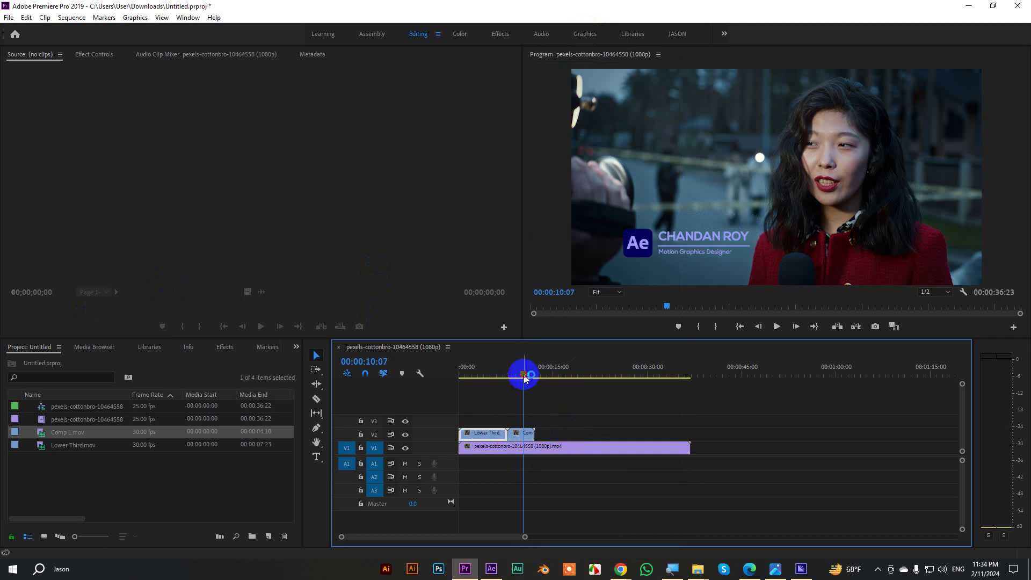
drag(524, 374, 482, 375)
right_click(490, 436)
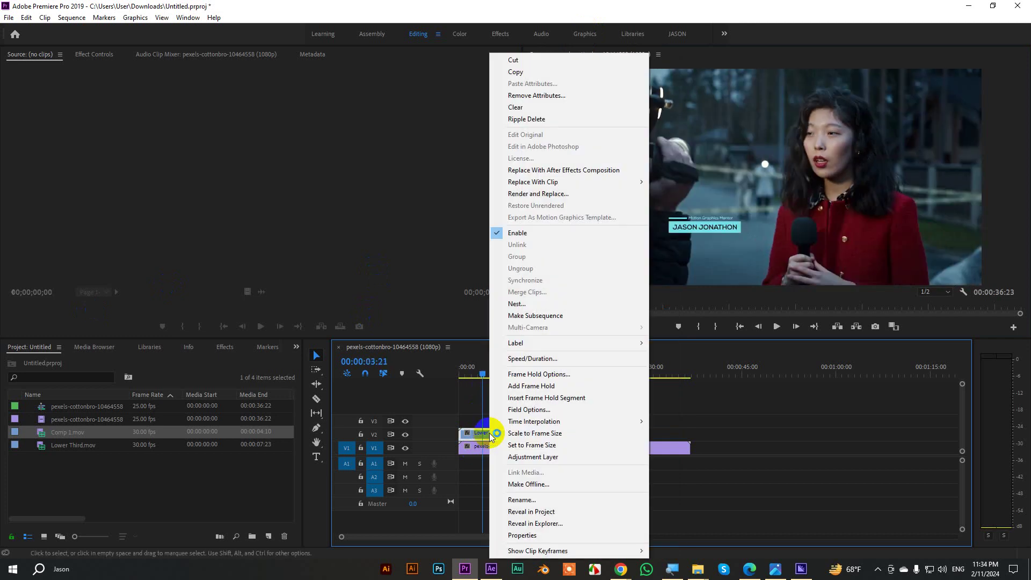
click(532, 434)
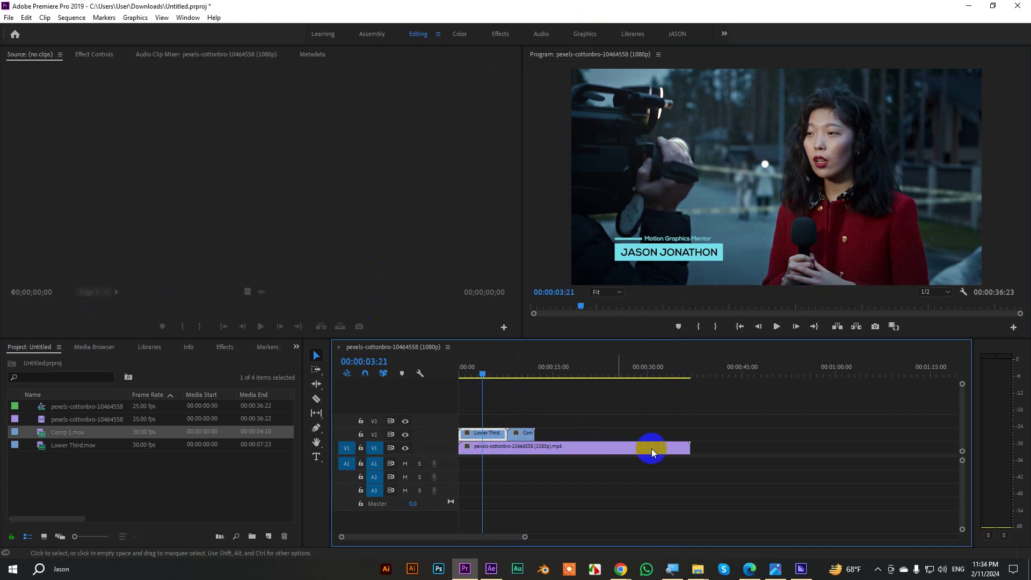
drag(686, 449, 534, 448)
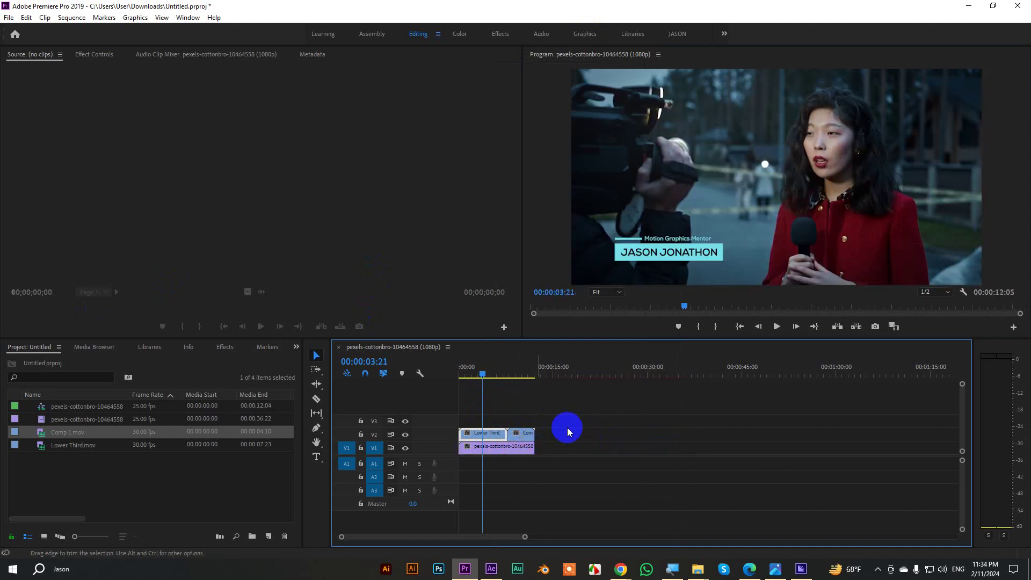
click(875, 239)
key(grave)
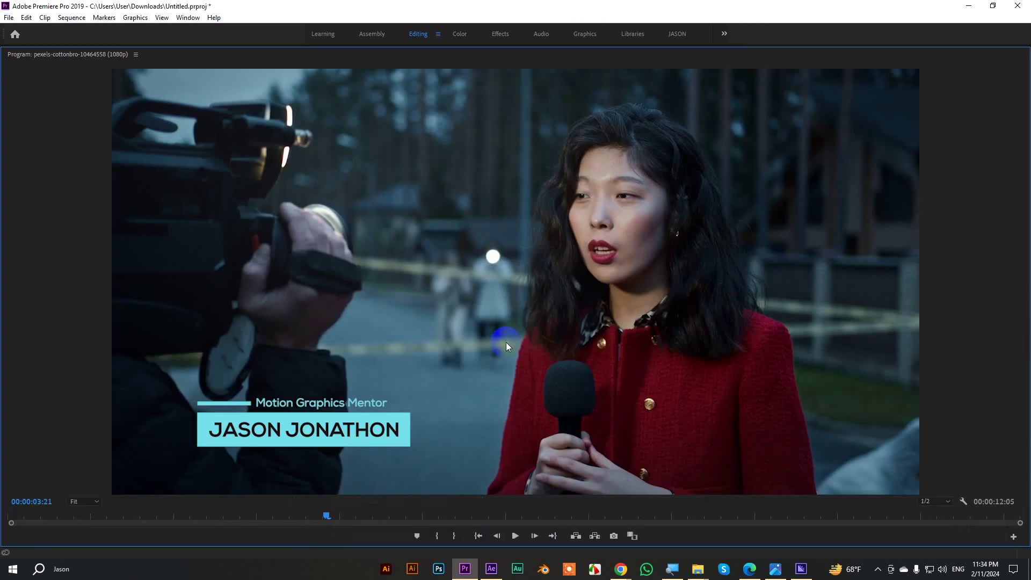
drag(320, 516, 7, 494)
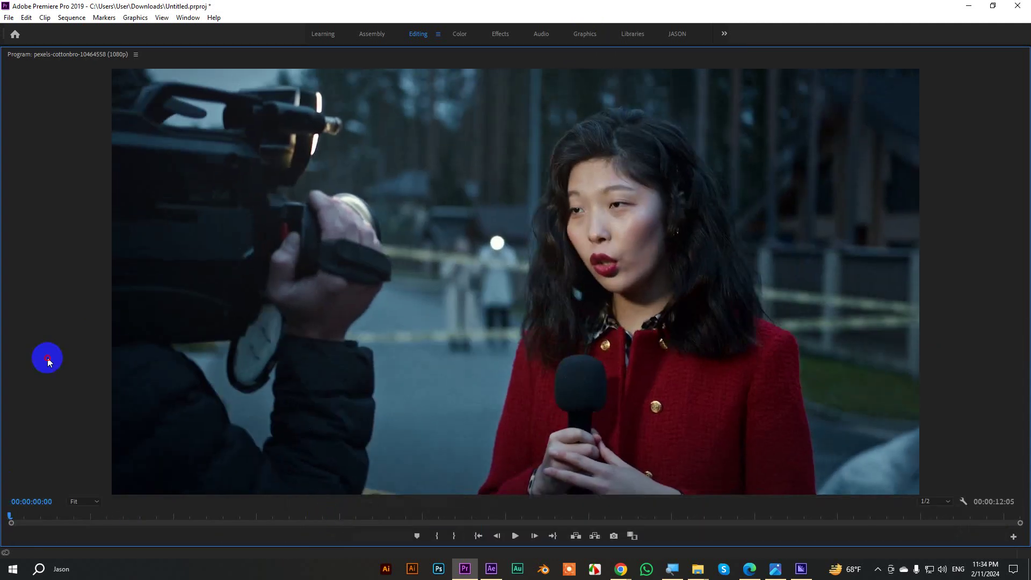
key(space)
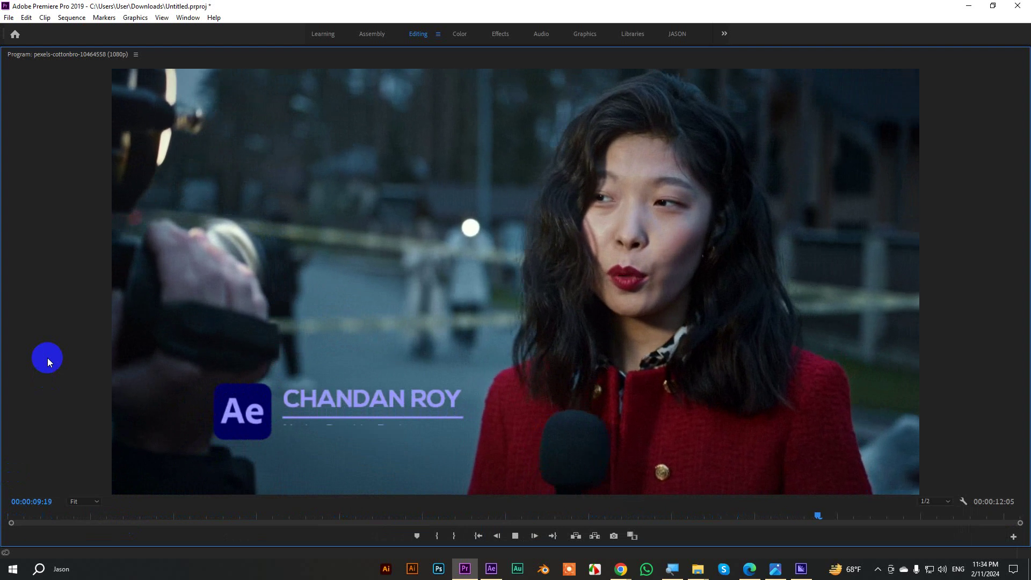
key(space)
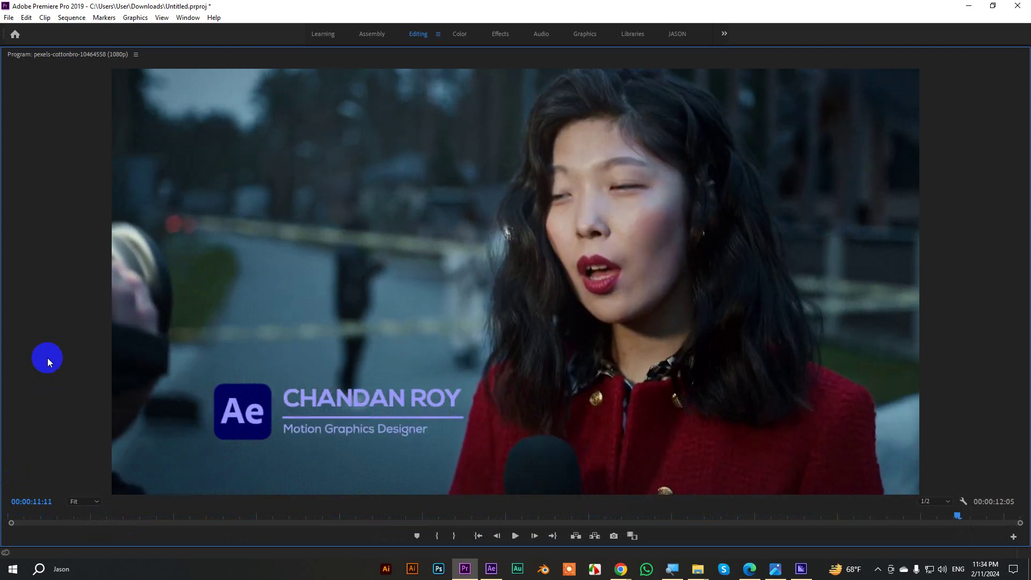
key(grave)
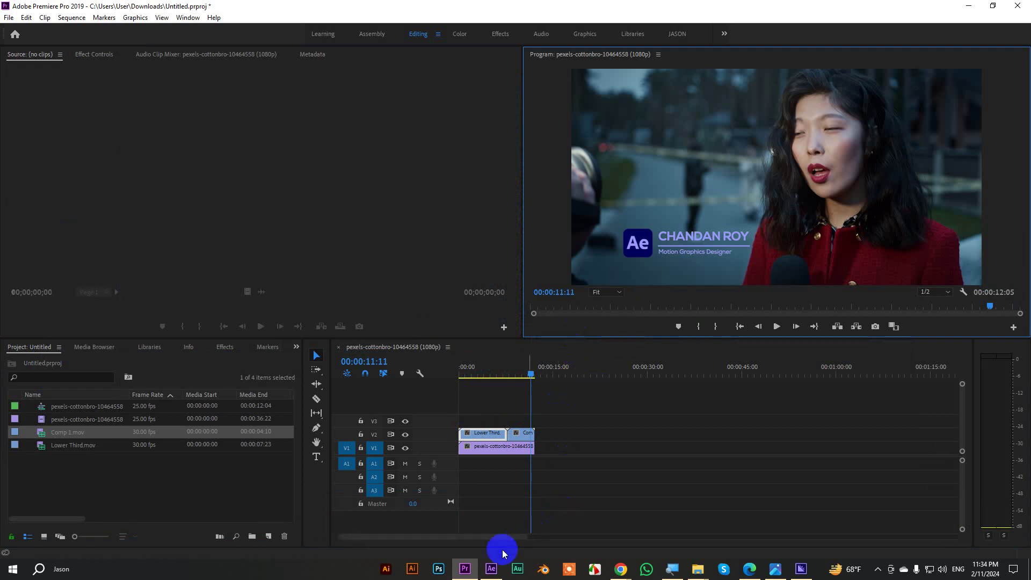
Open Screenshot (828).png from the MGVE Batch-06 Lower Third folder and maximize it in Photos.
click(491, 568)
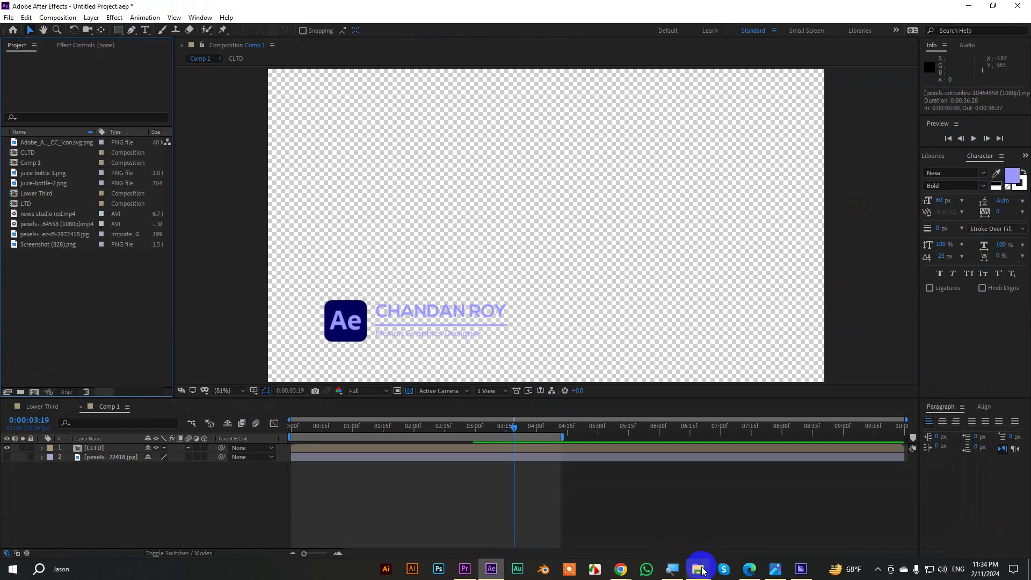
click(701, 569)
click(645, 533)
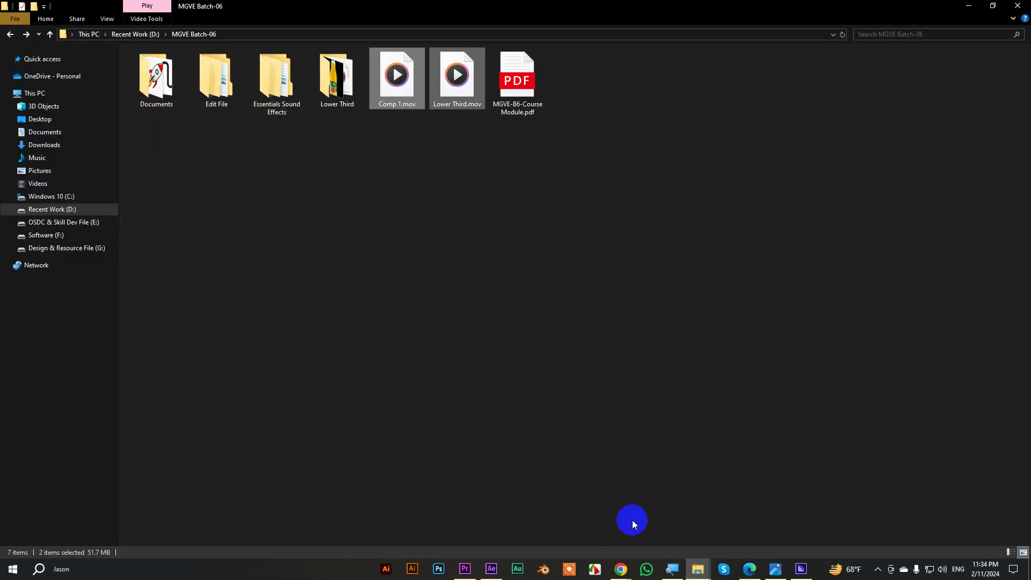
double_click(336, 80)
click(641, 100)
double_click(641, 101)
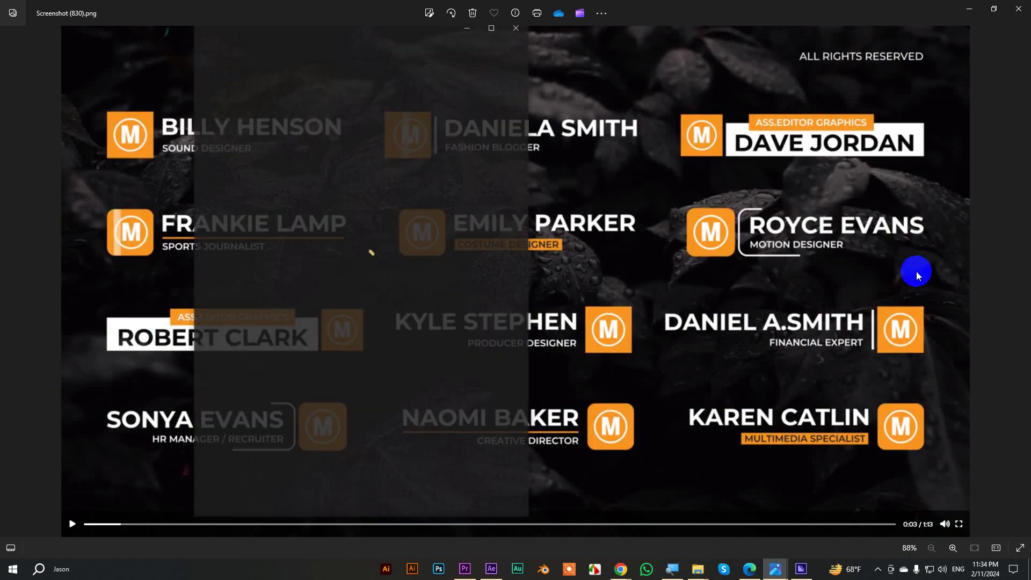
click(493, 32)
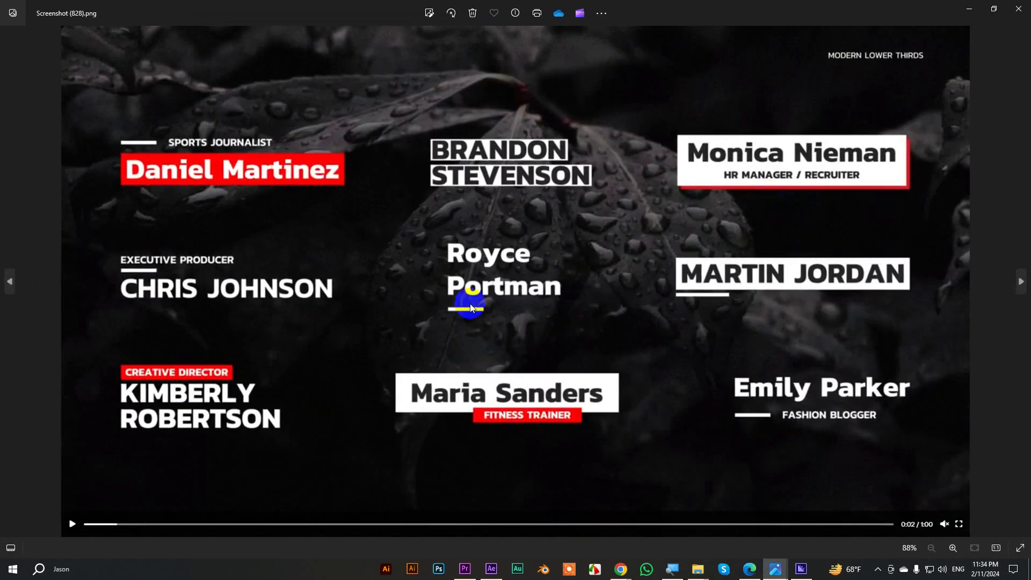